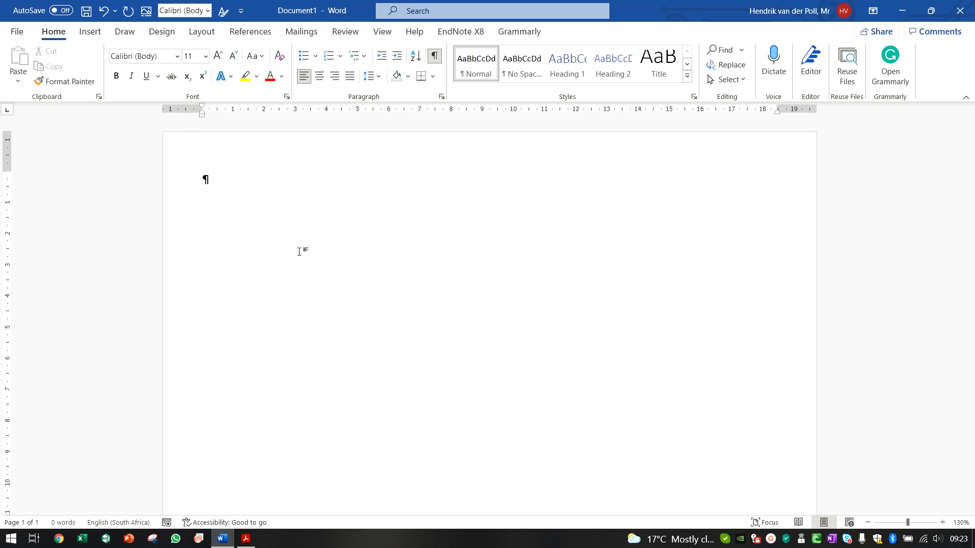
Enter a numbered list with the items "First Heading" and "Second Heading".
type("1. First")
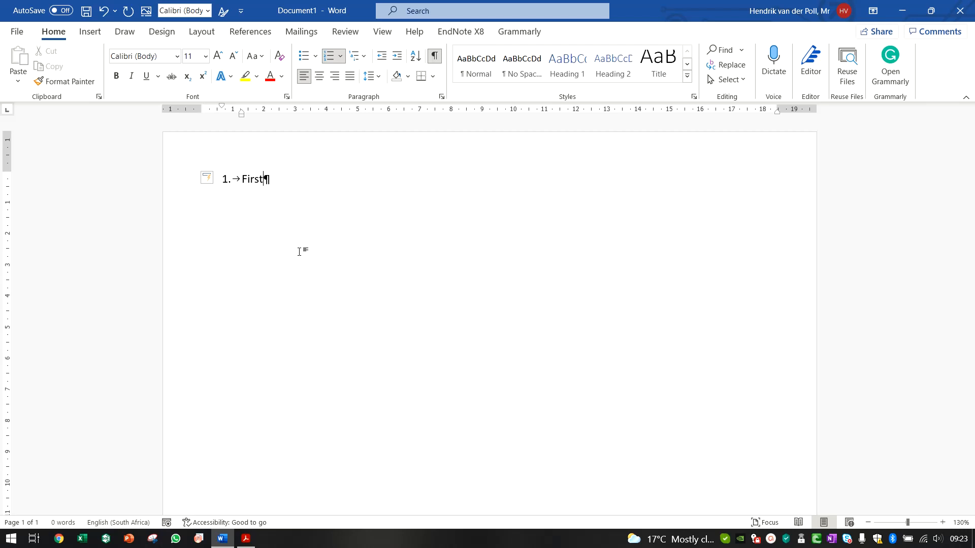
type(" Heading")
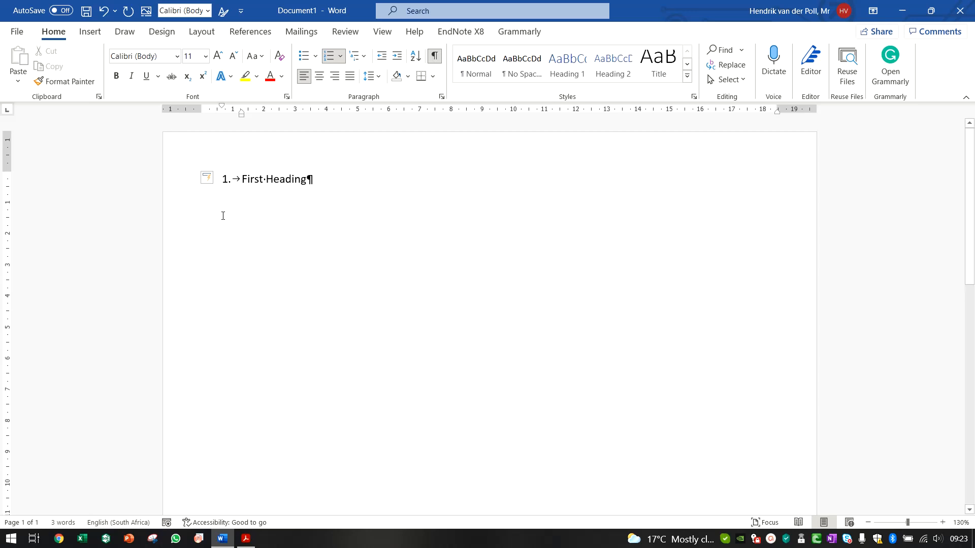
key("Return")
type("Sec")
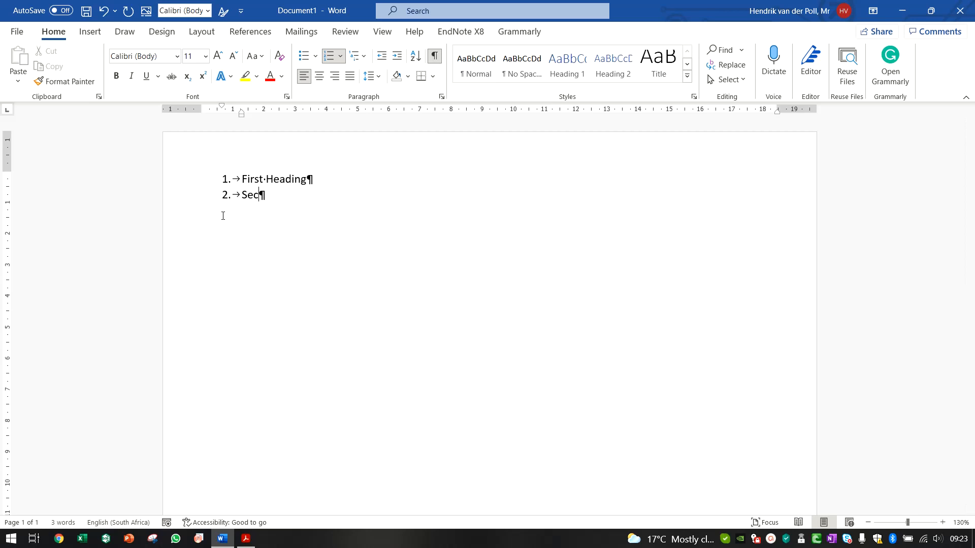
type("ond Heading")
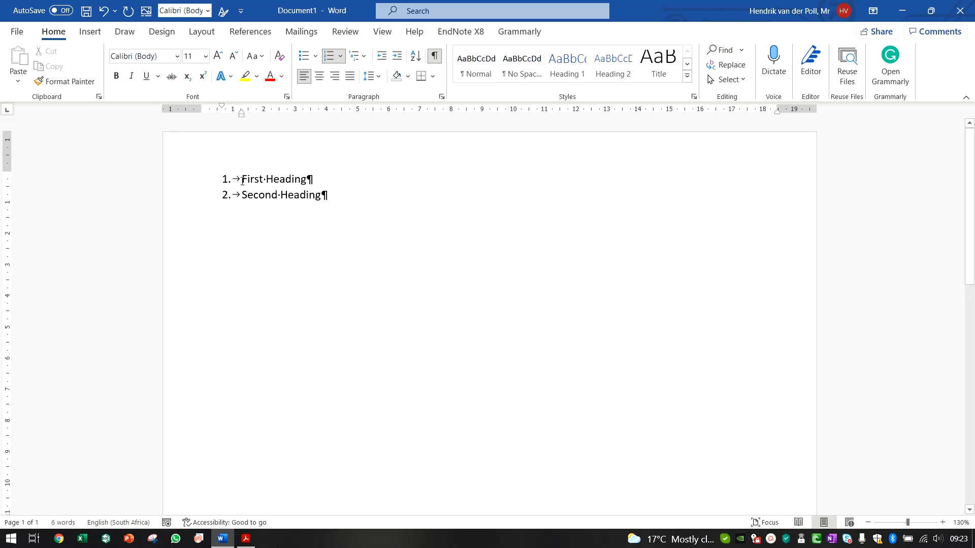
Remove the automatic number from First Heading and number the line again with 1.
left_click(242, 179)
key("BackSpace")
key("BackSpace")
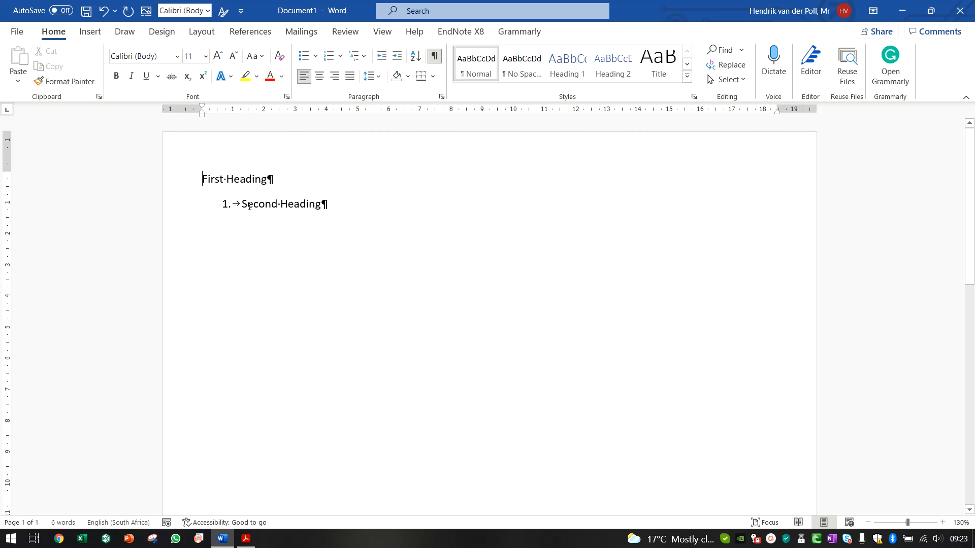
type("1.")
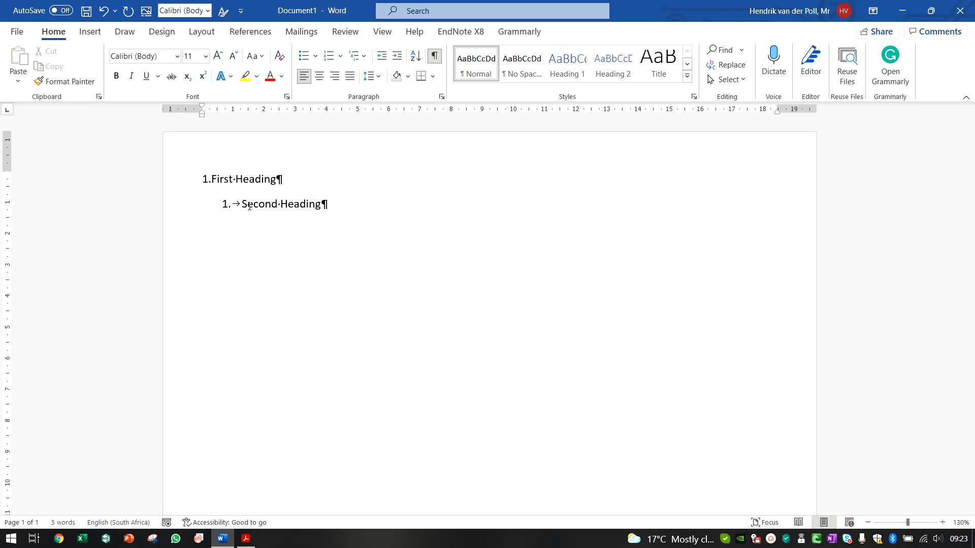
key("space")
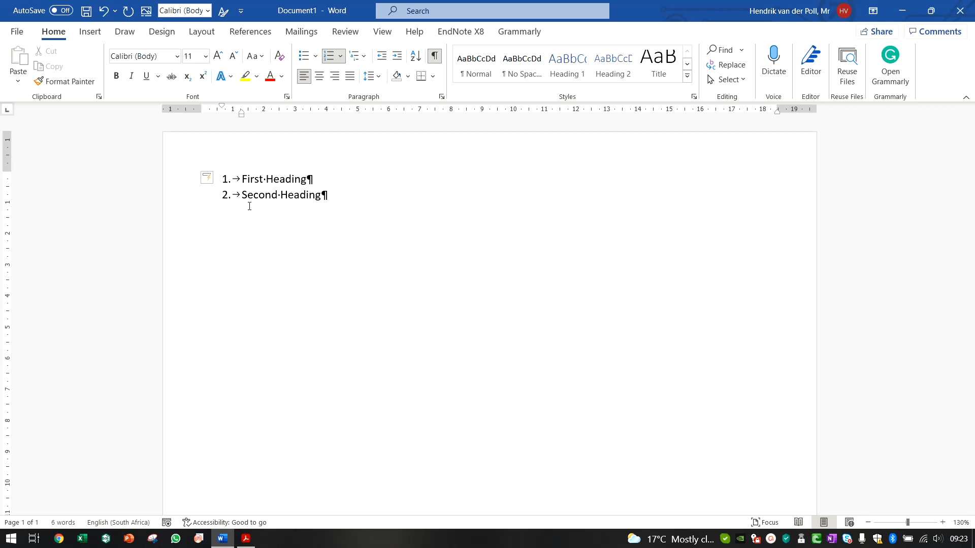
Below the list, add the body line "hahahahahahah" and, after an empty line, the numbered item "3. Third Heading".
left_click(336, 194)
key("Return")
key("Return")
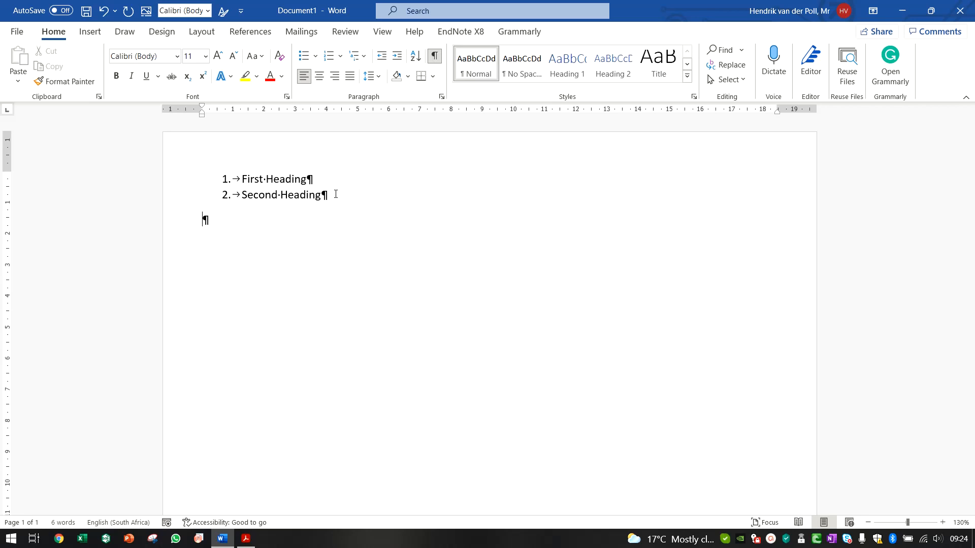
key("Return")
key("Return")
type("hahahahahahah")
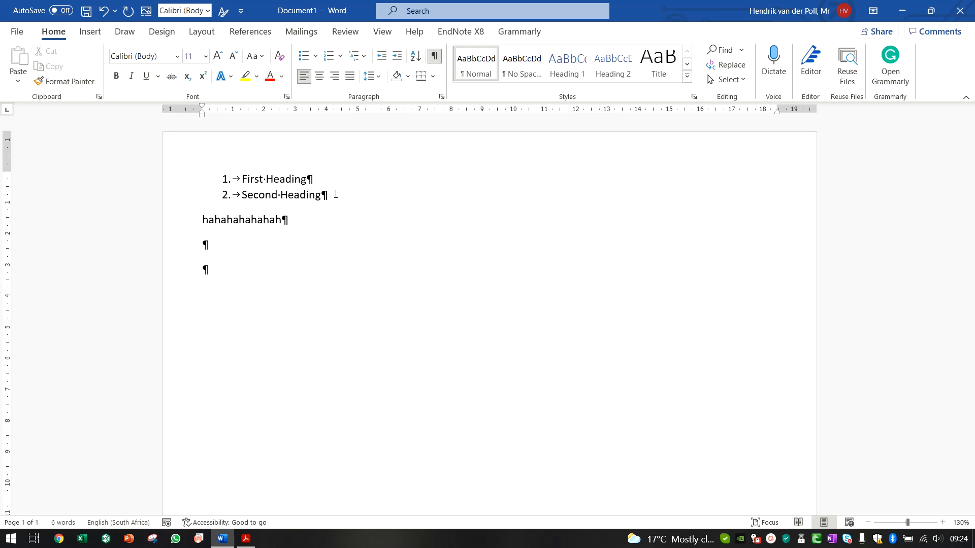
type("3.")
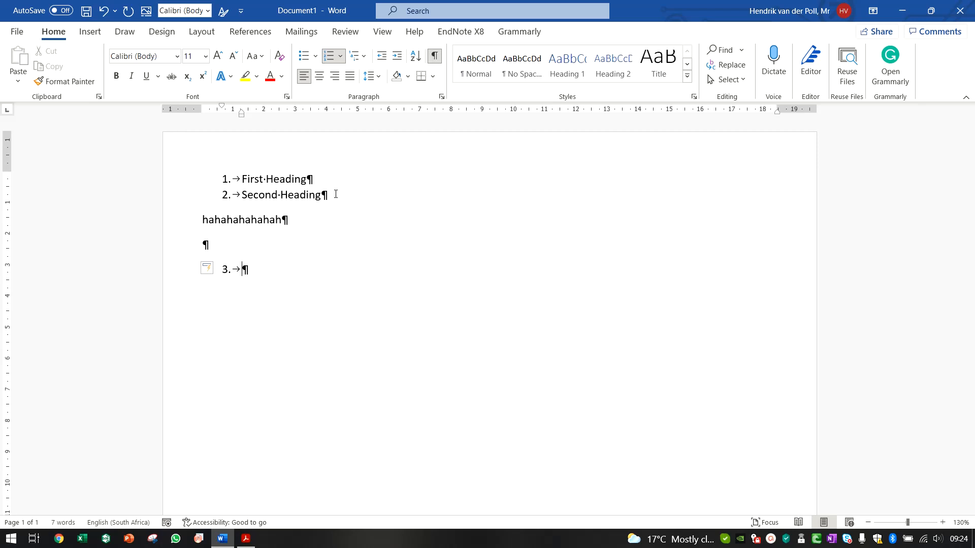
type("Third Heading")
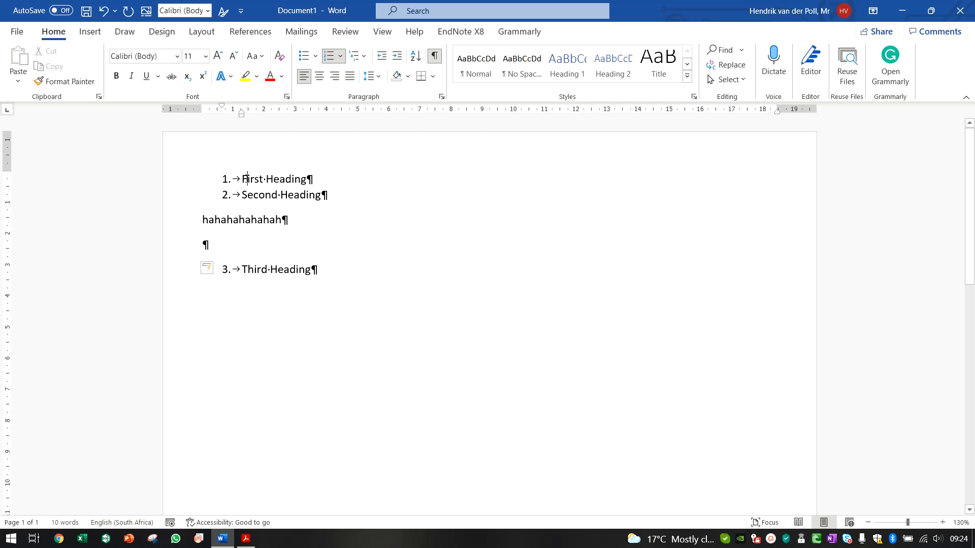
Try the default Heading 1 style on First Heading and undo it.
left_click(581, 67)
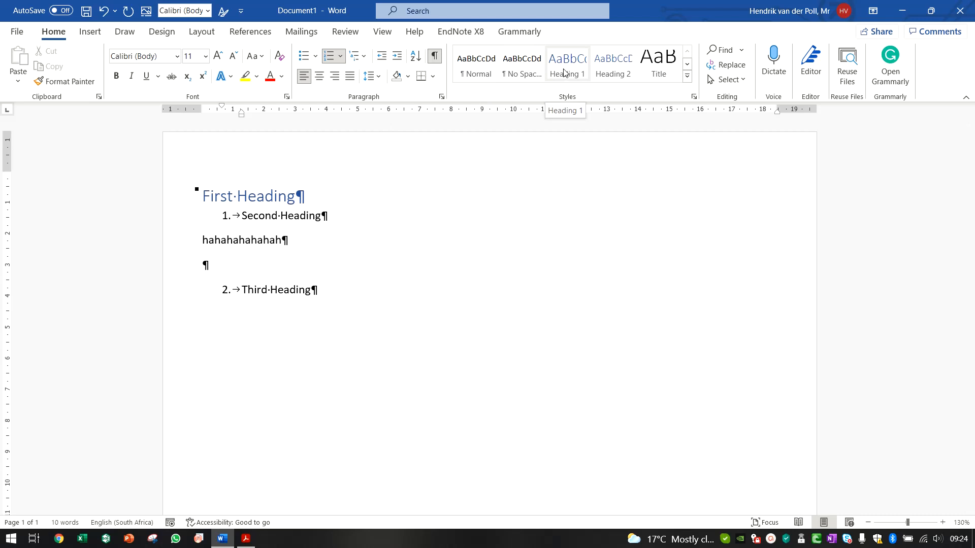
left_click(564, 73)
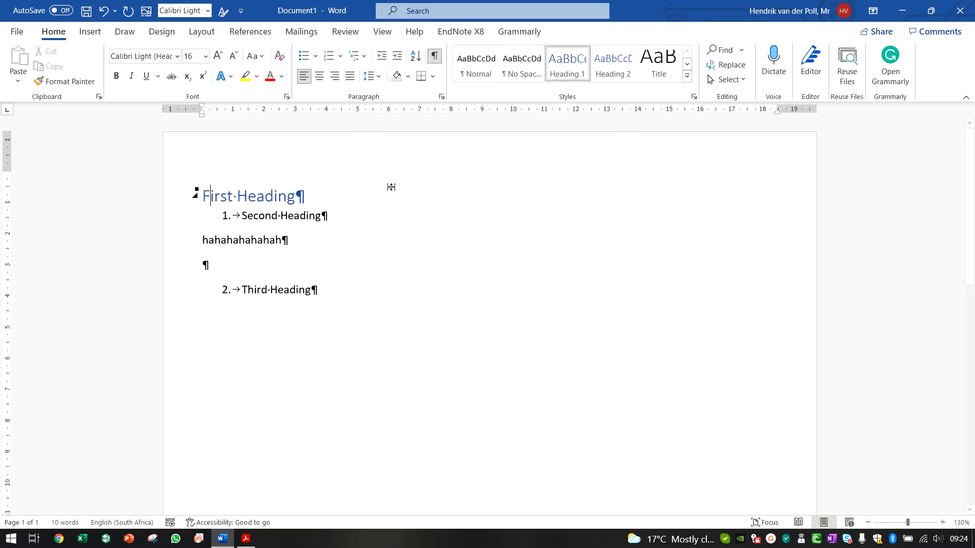
left_click(229, 216)
left_click(256, 196)
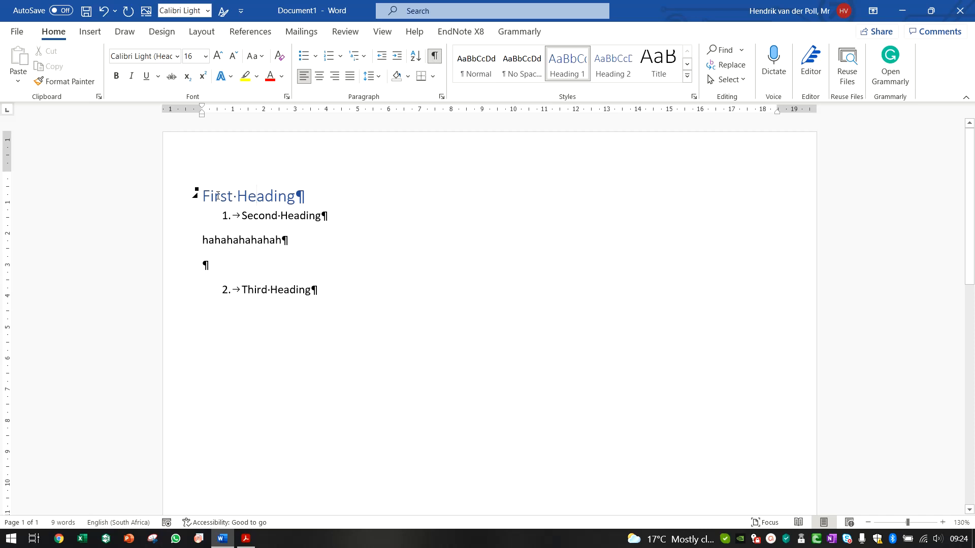
left_click(103, 10)
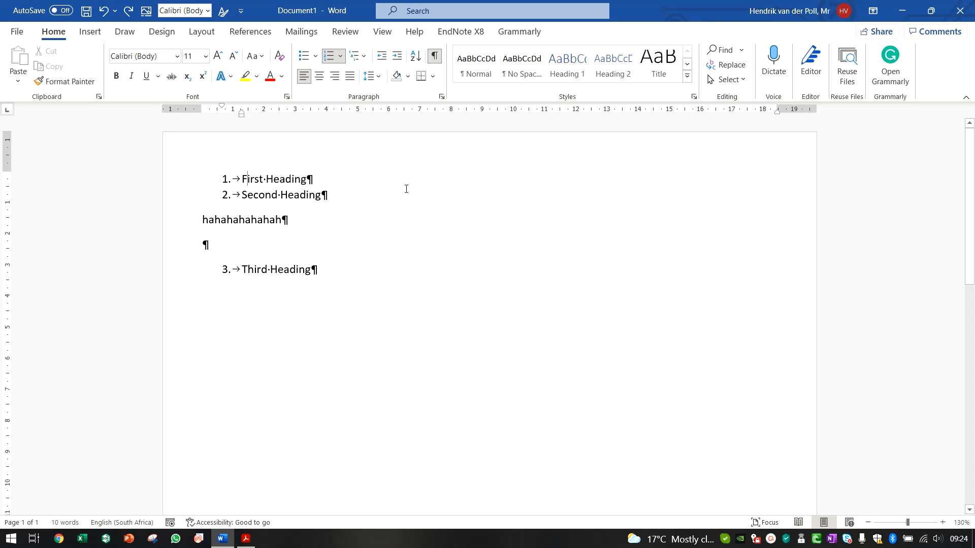
Update the Heading 1 style to match the numbered First Heading line.
left_click(575, 62)
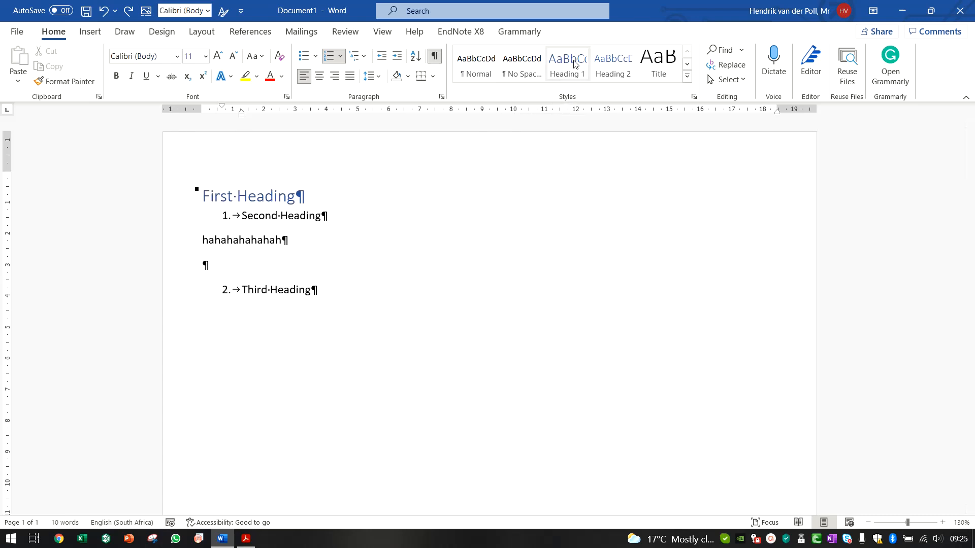
right_click(574, 62)
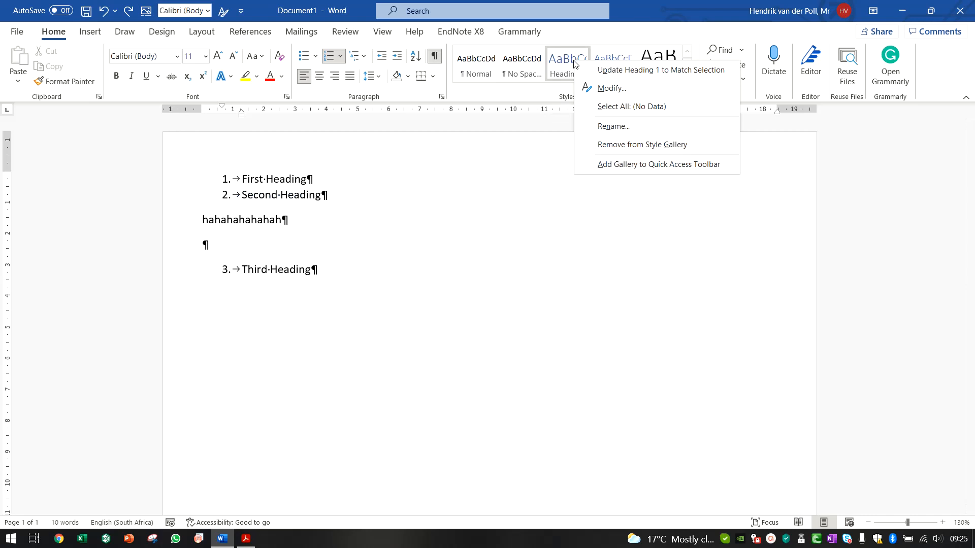
left_click(619, 71)
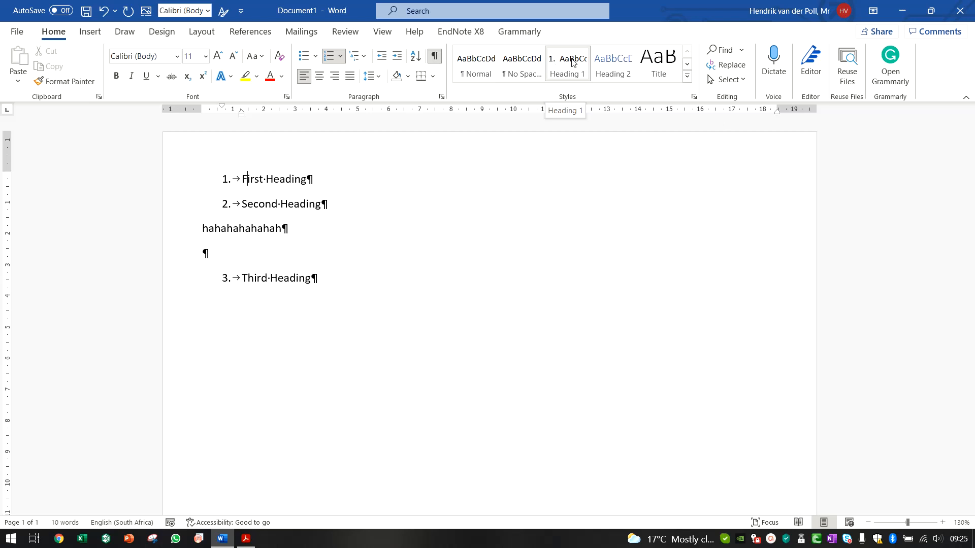
Apply the Heading 1 style to Second Heading and Third Heading, and check the styles of the body line and First Heading.
left_click(310, 204)
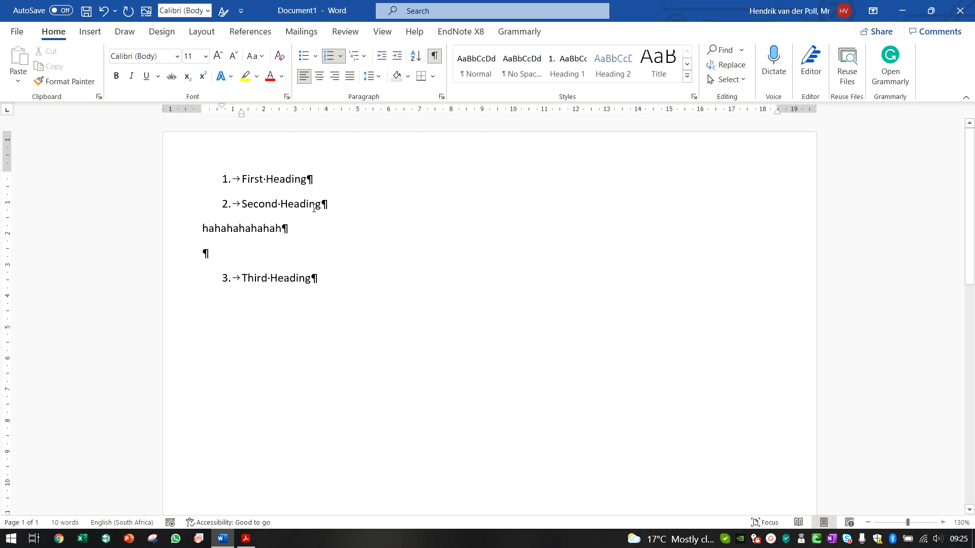
left_click(554, 77)
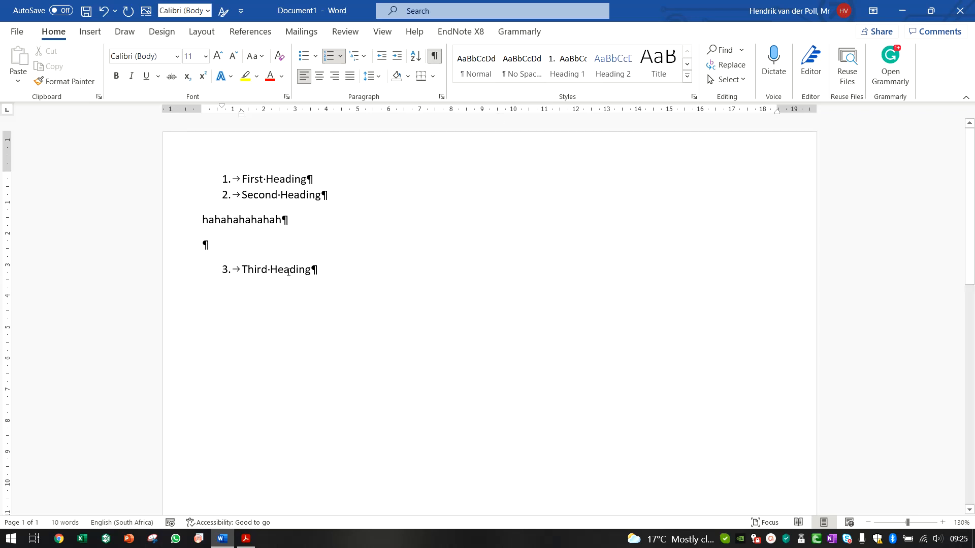
left_click(569, 71)
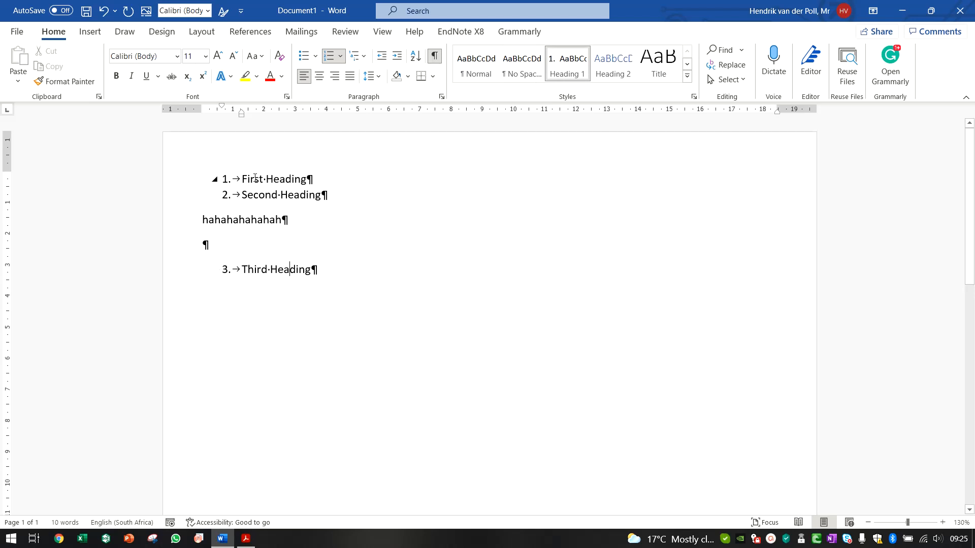
left_click(246, 223)
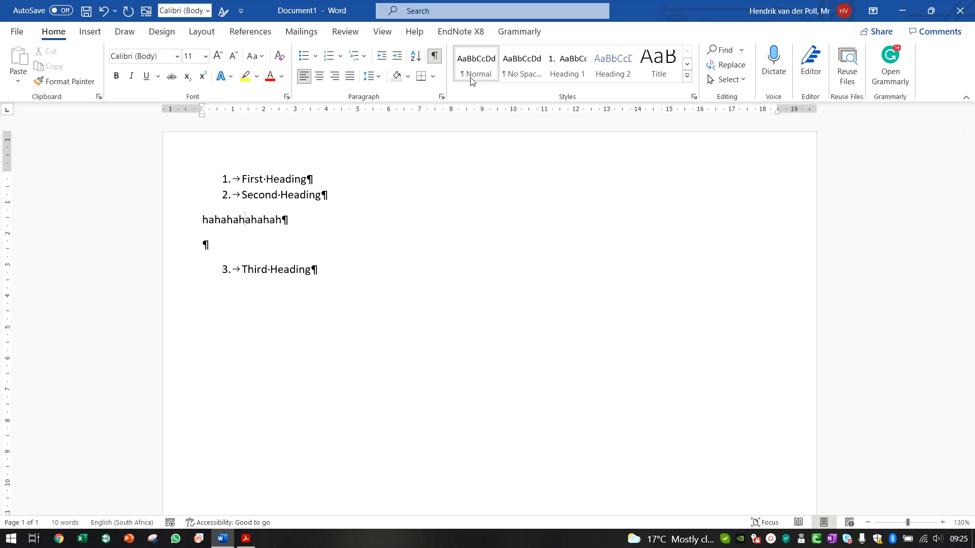
left_click(281, 219)
left_click(267, 178)
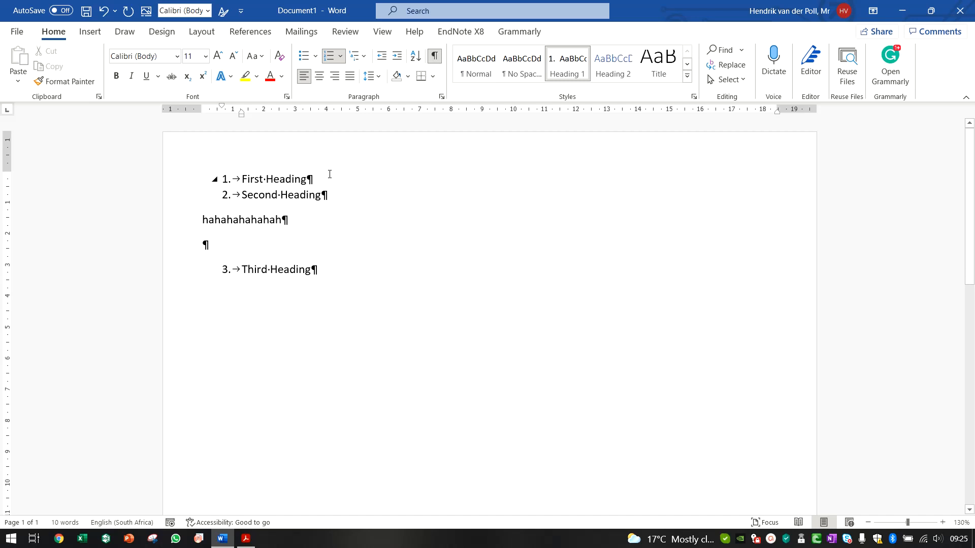
Adjust the heading list's indents to a number position of 0 and have a space follow the number.
left_click(224, 180)
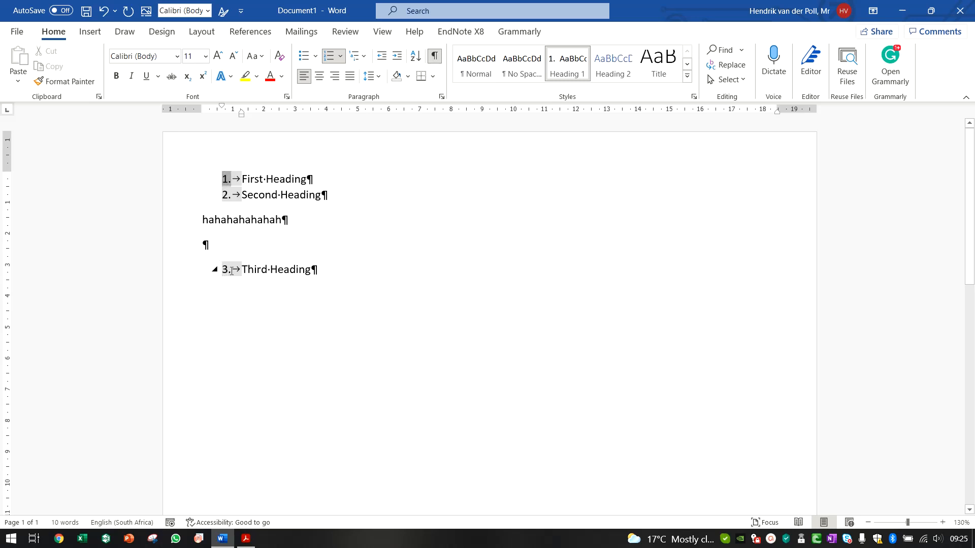
right_click(228, 180)
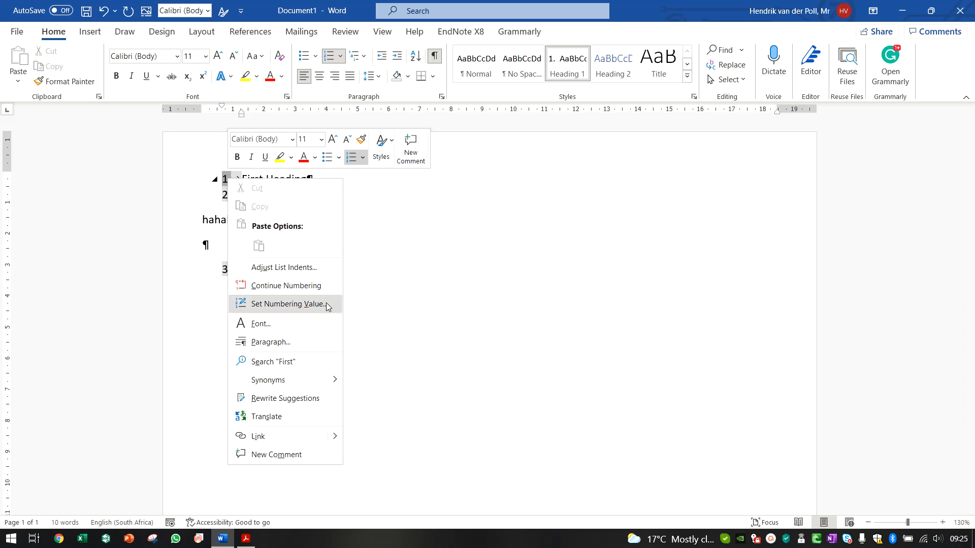
left_click(319, 276)
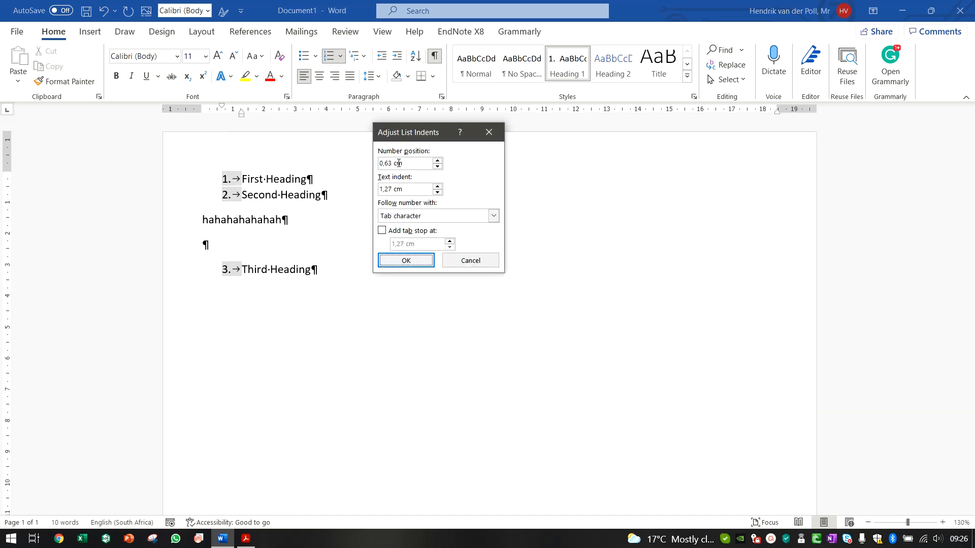
left_click_drag(415, 161, 386, 165)
type("0")
left_click(428, 218)
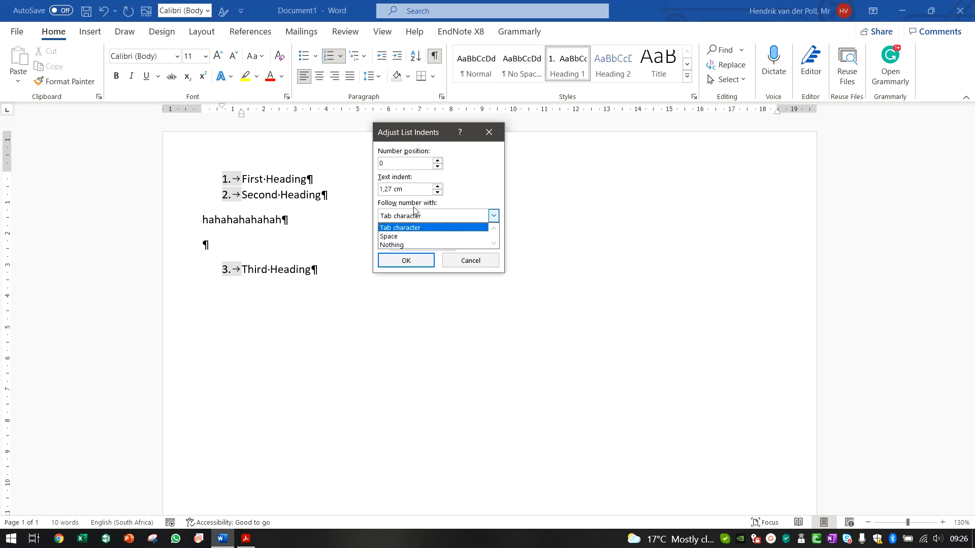
left_click(411, 236)
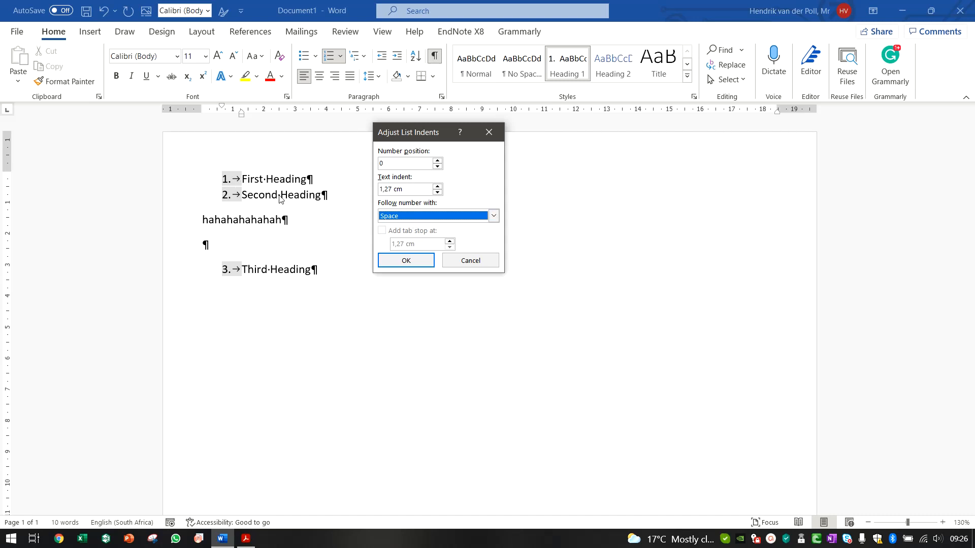
left_click(406, 261)
left_click(465, 305)
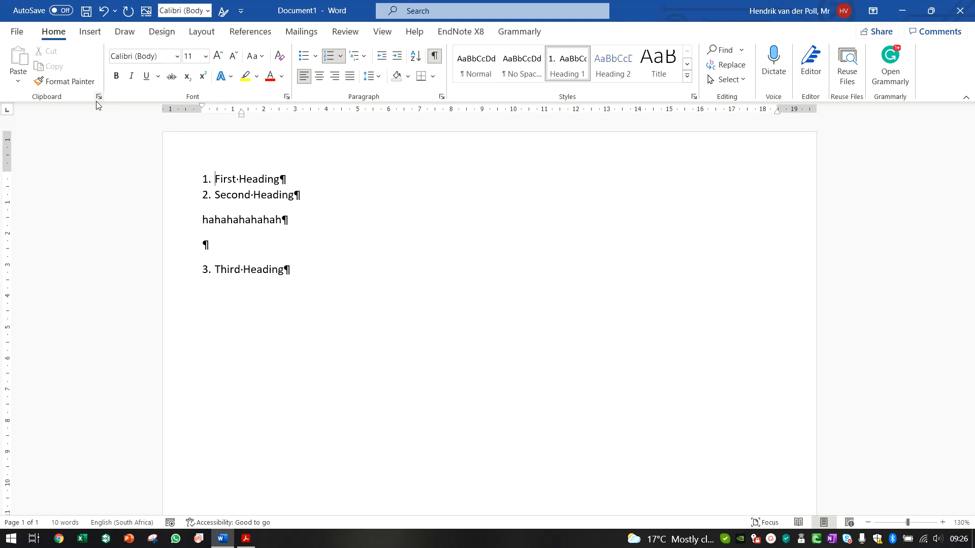
Toggle the formatting marks off and on, and insert and delete three tabs in the empty paragraph above Third Heading.
left_click(436, 56)
left_click(436, 57)
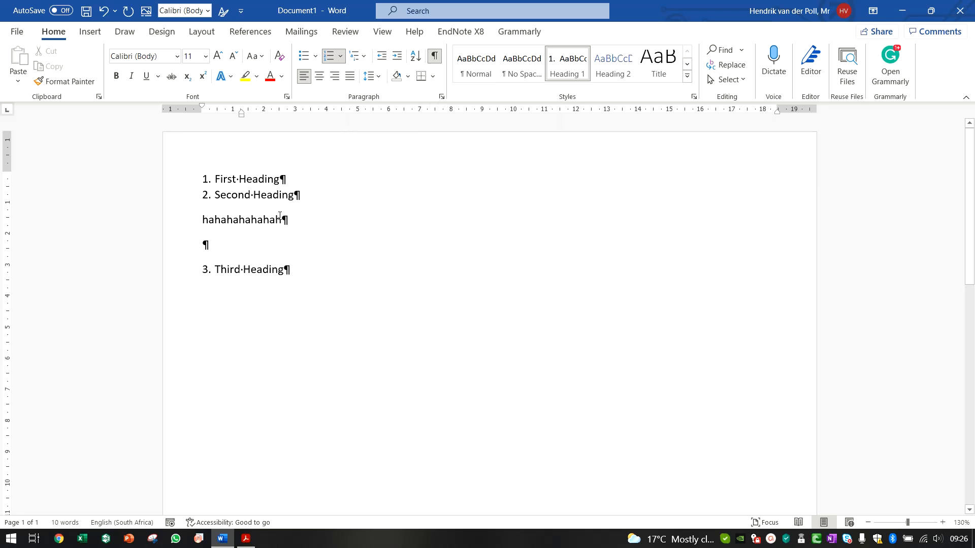
double_click(253, 196)
left_click(229, 247)
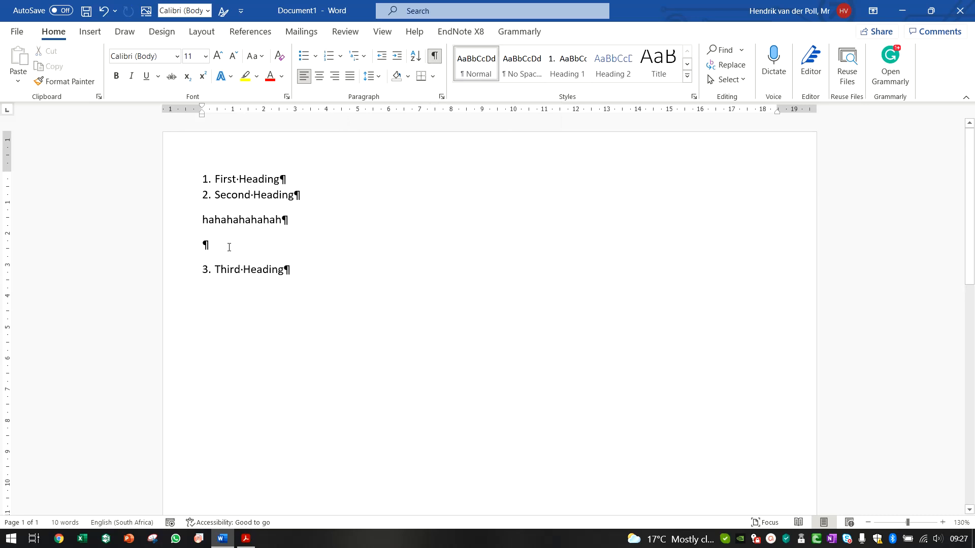
key("Tab")
key("Tab")
key("Tab")
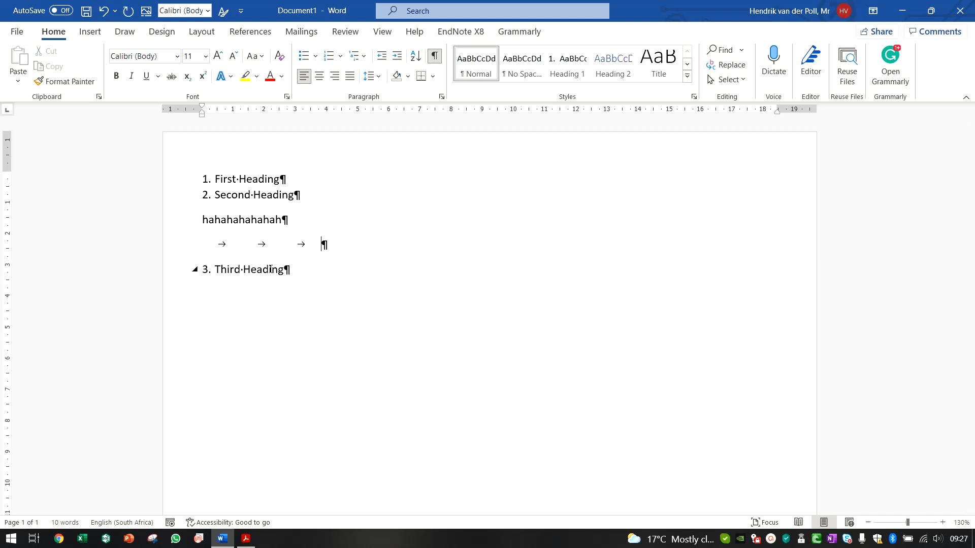
key("BackSpace")
key("BackSpace")
key("BackSpace")
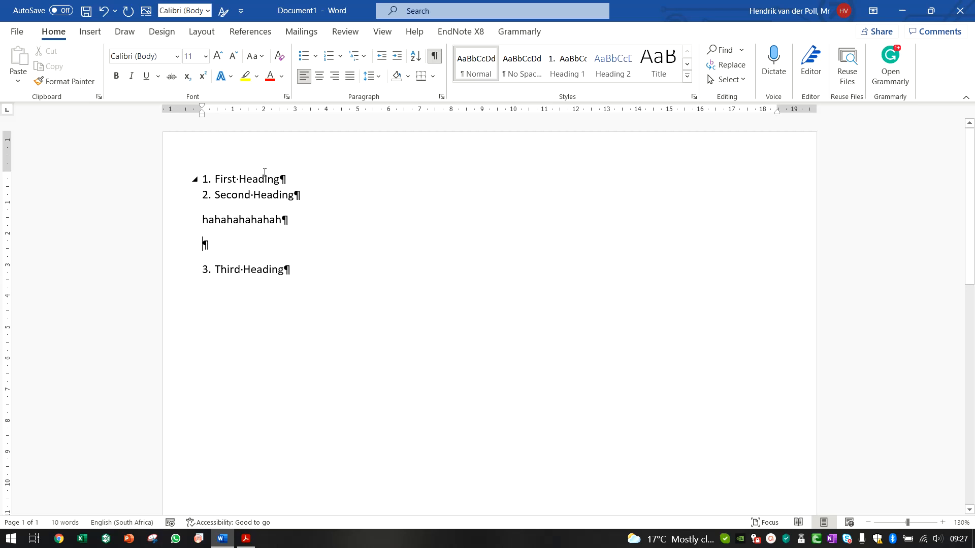
Make First Heading bold and enlarge its font size to 18.
triple_click(308, 180)
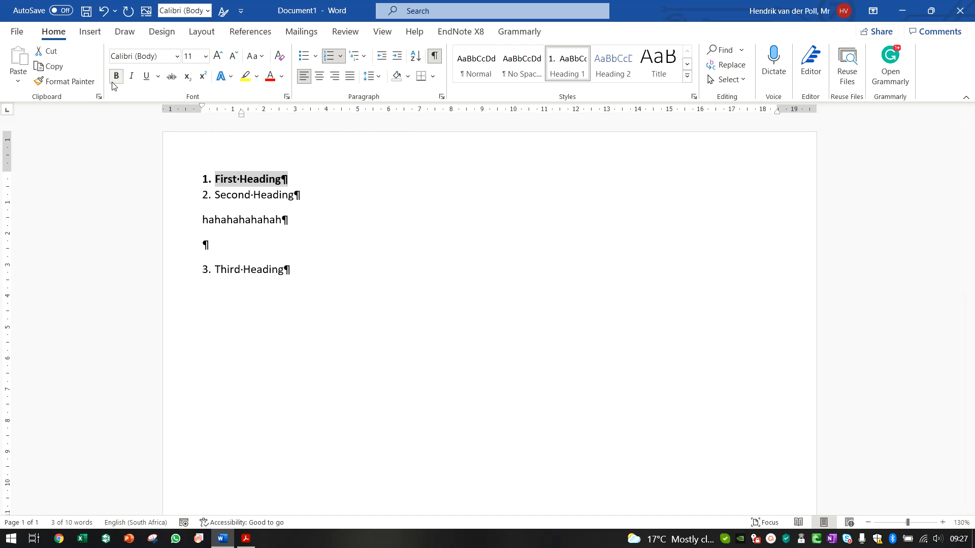
left_click(220, 58)
left_click(220, 59)
left_click(220, 58)
left_click(220, 59)
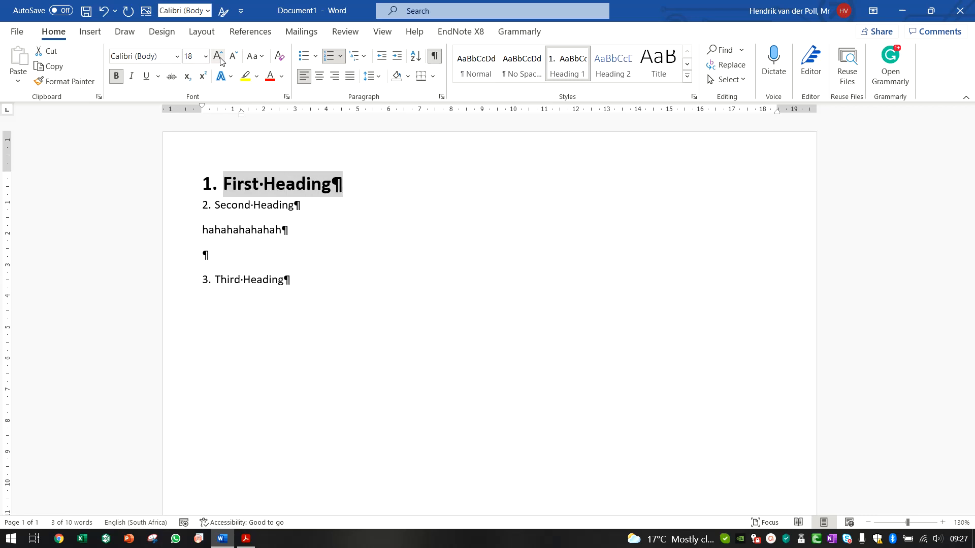
Enlarge First Heading to font size 20 and update the Heading 1 style to match it.
left_click(220, 59)
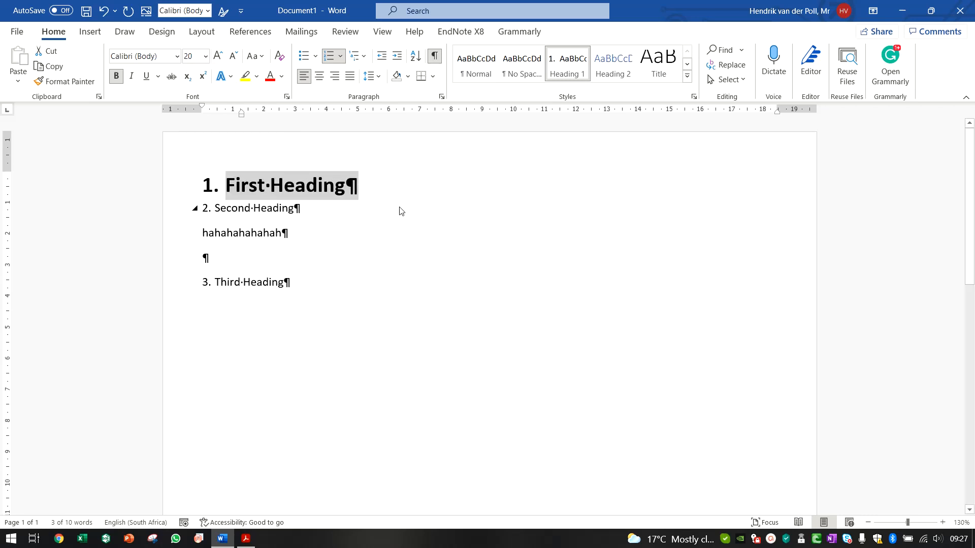
right_click(563, 76)
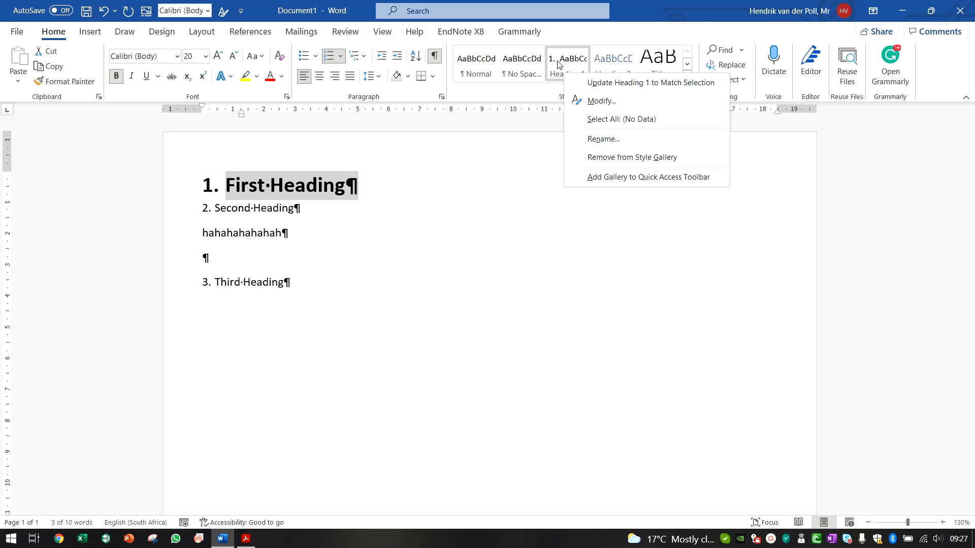
left_click(636, 92)
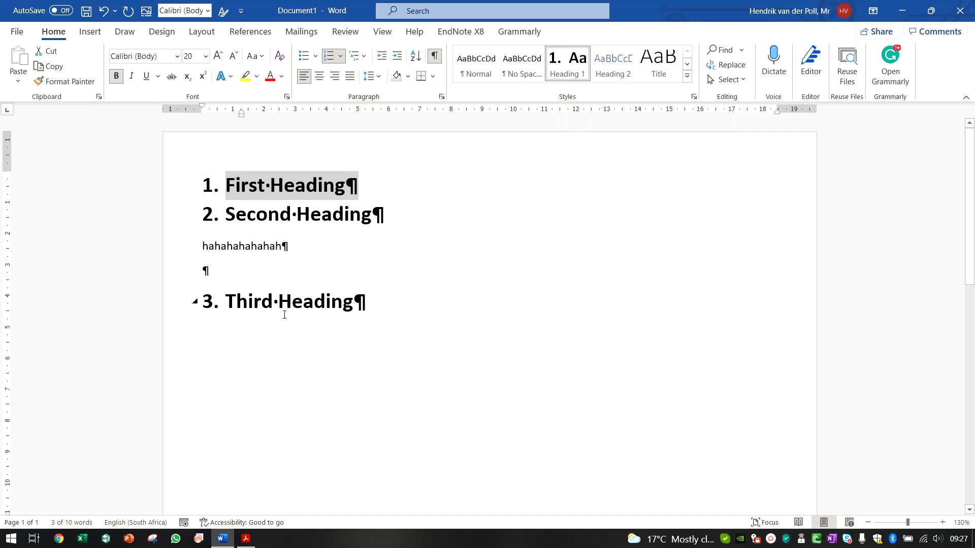
left_click(382, 187)
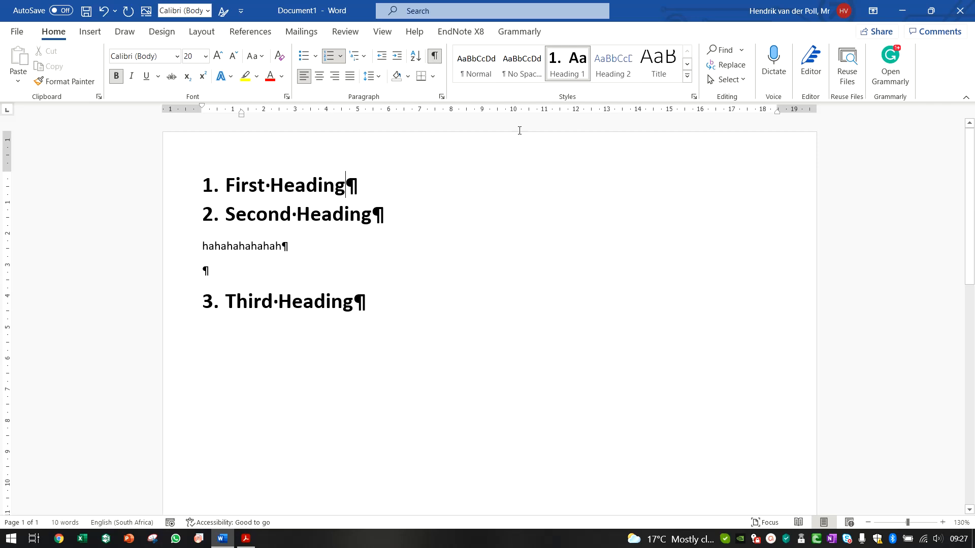
Modify the Heading 1 style to non-bold, italic Segoe UI, and undo the change.
right_click(565, 70)
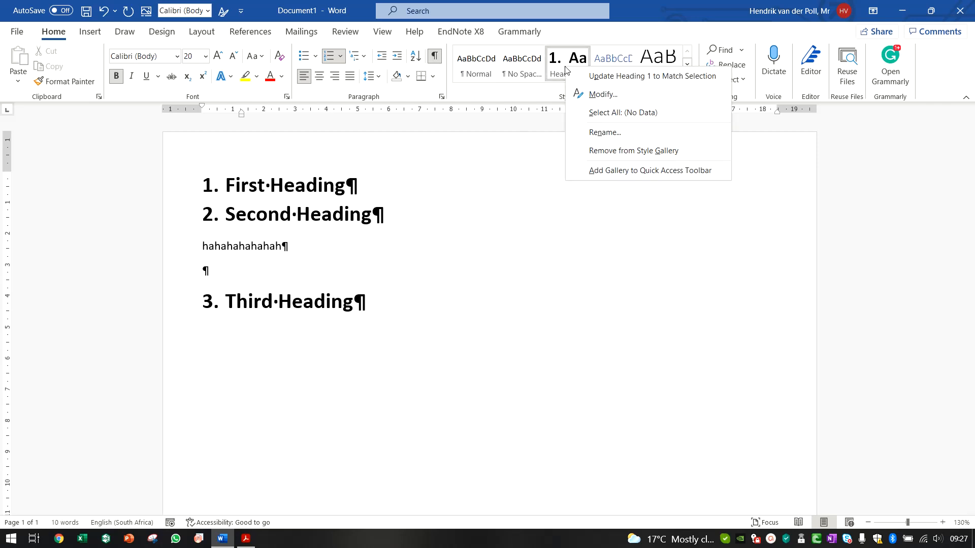
left_click(606, 94)
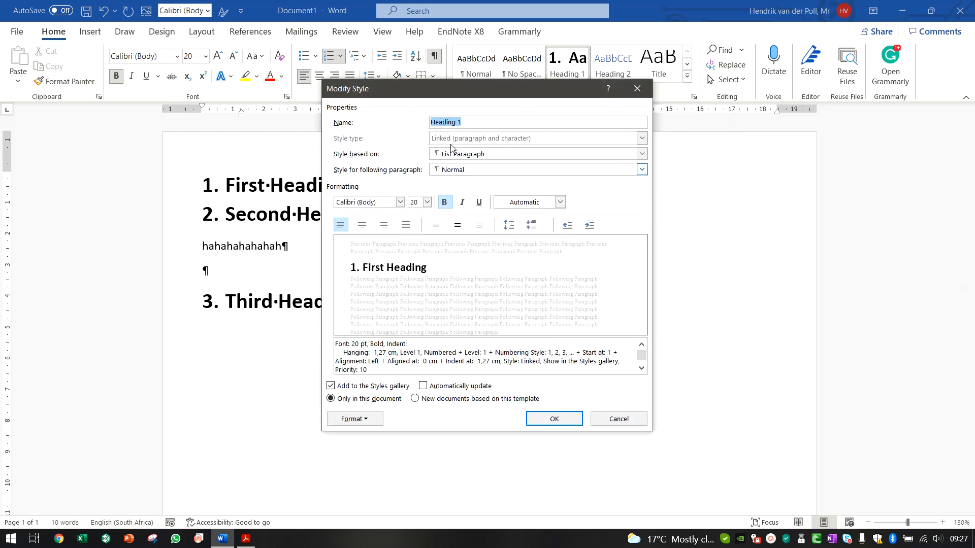
left_click(401, 202)
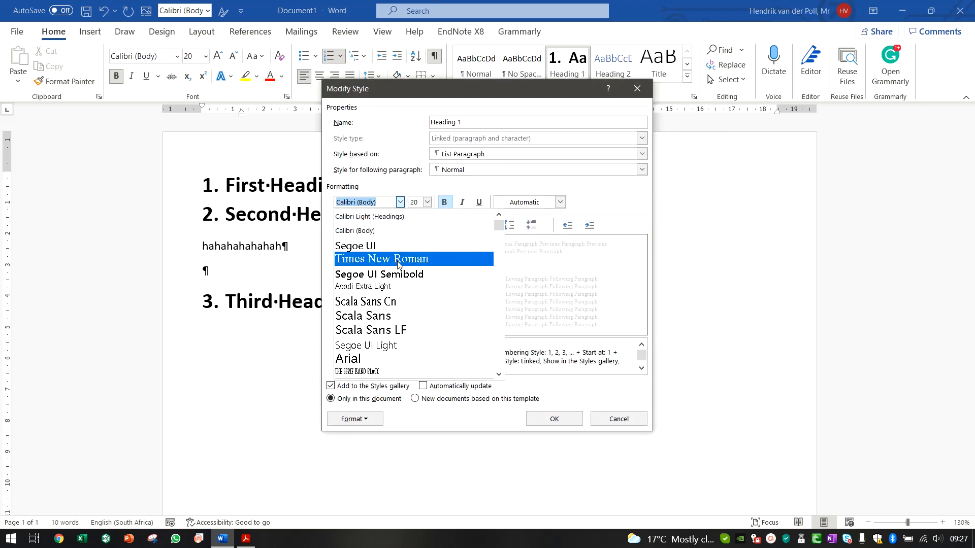
left_click(392, 247)
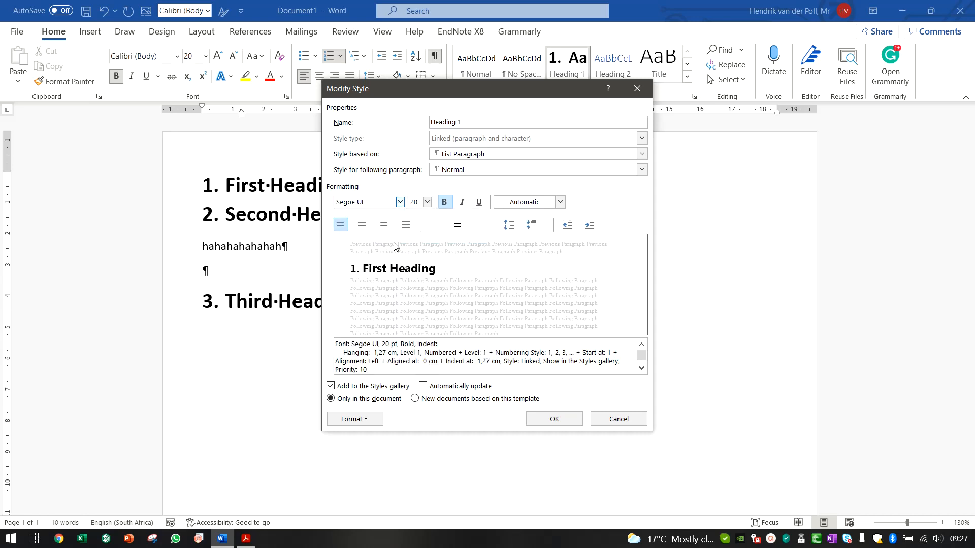
left_click(444, 202)
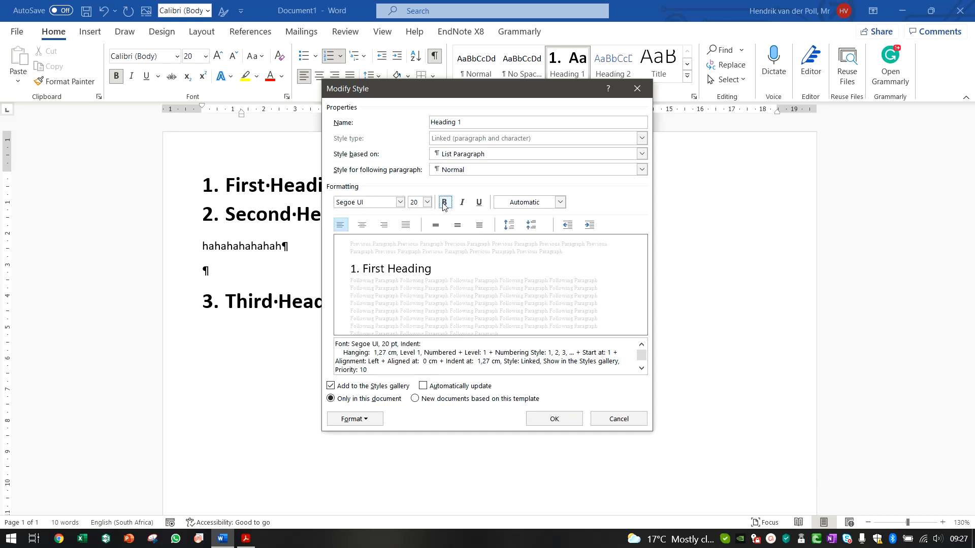
left_click(463, 203)
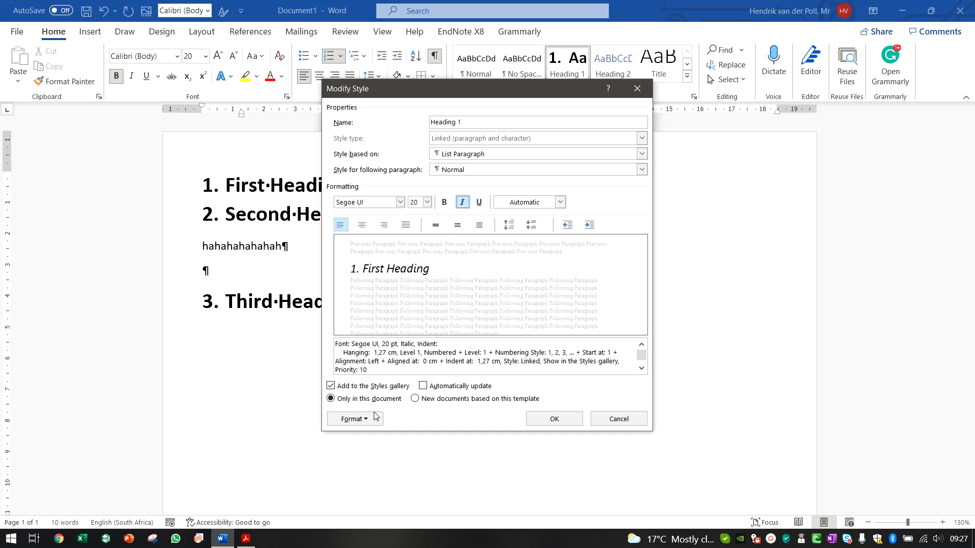
left_click(556, 419)
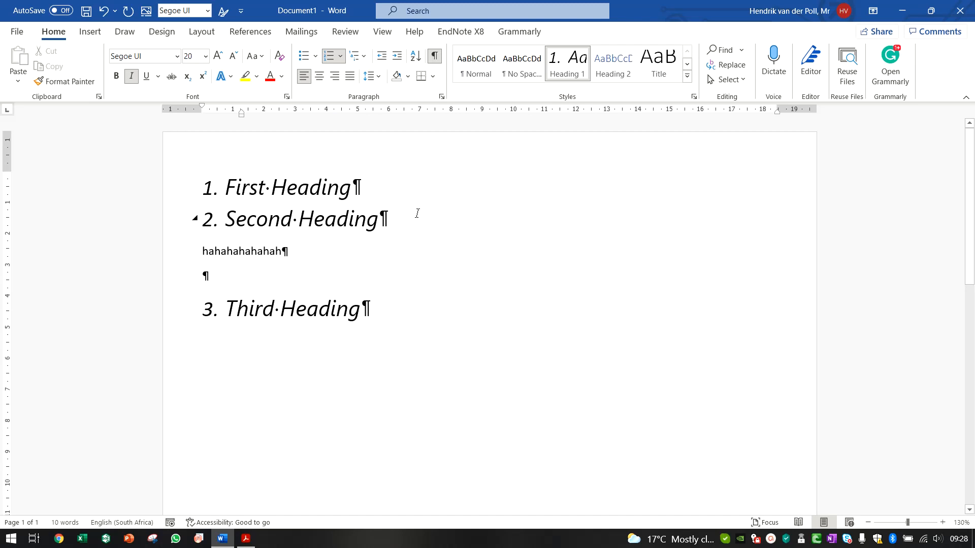
key("ctrl+z")
Insert an empty body paragraph directly below First Heading and another below Second Heading.
left_click(418, 186)
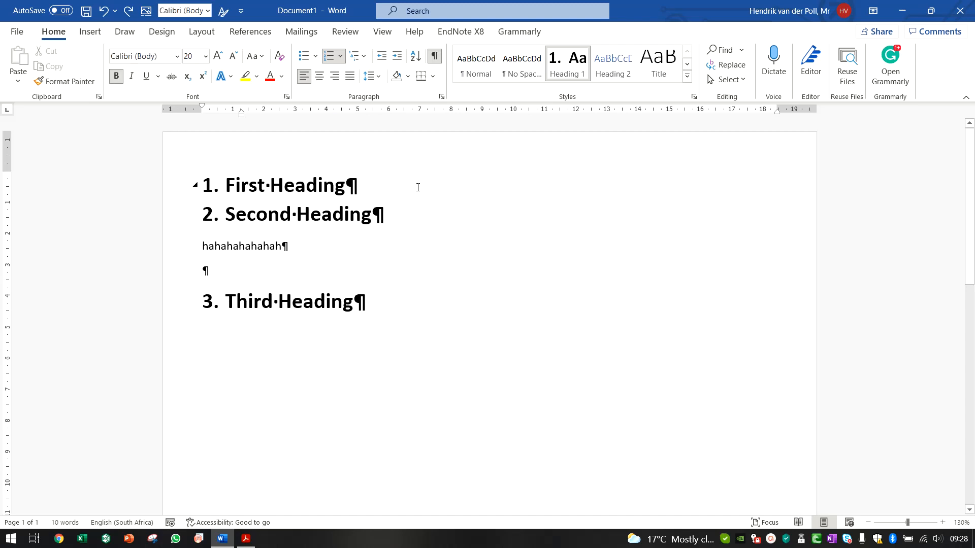
key("Return")
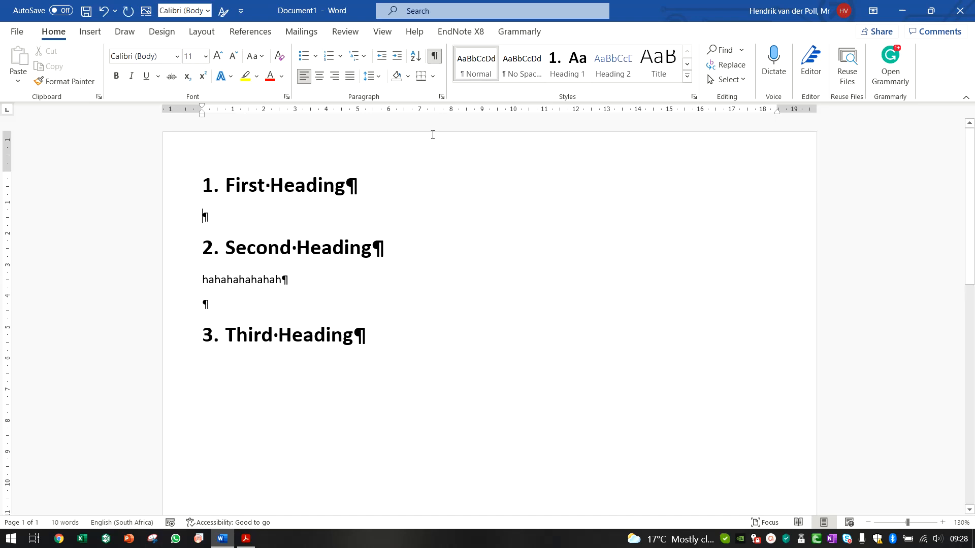
left_click(406, 249)
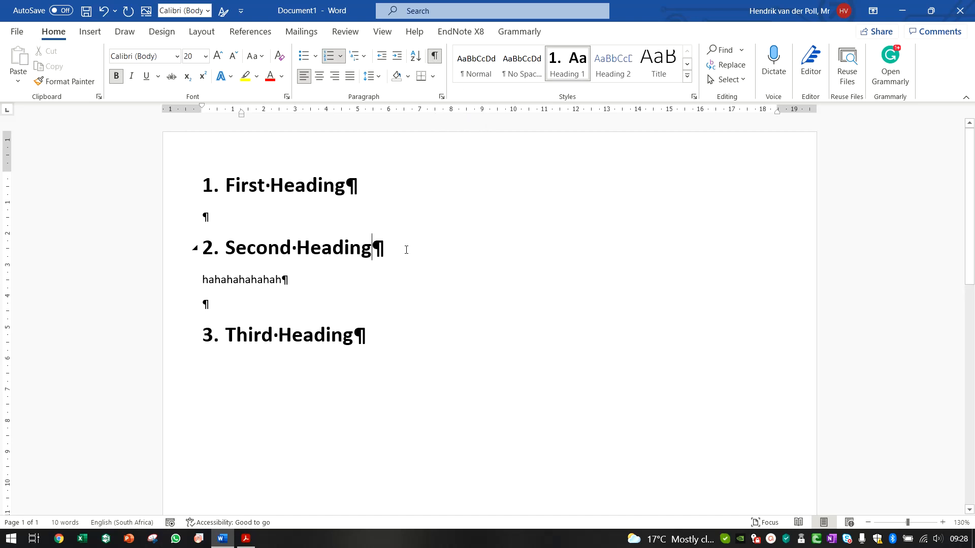
key("Return")
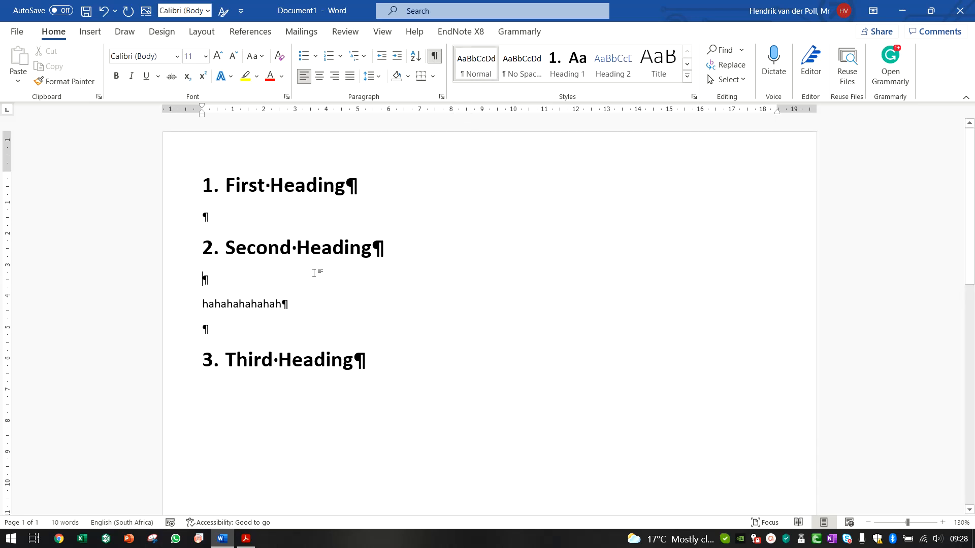
Justify the empty paragraph below Second Heading and return it to left alignment.
left_click(242, 247)
left_click(242, 285)
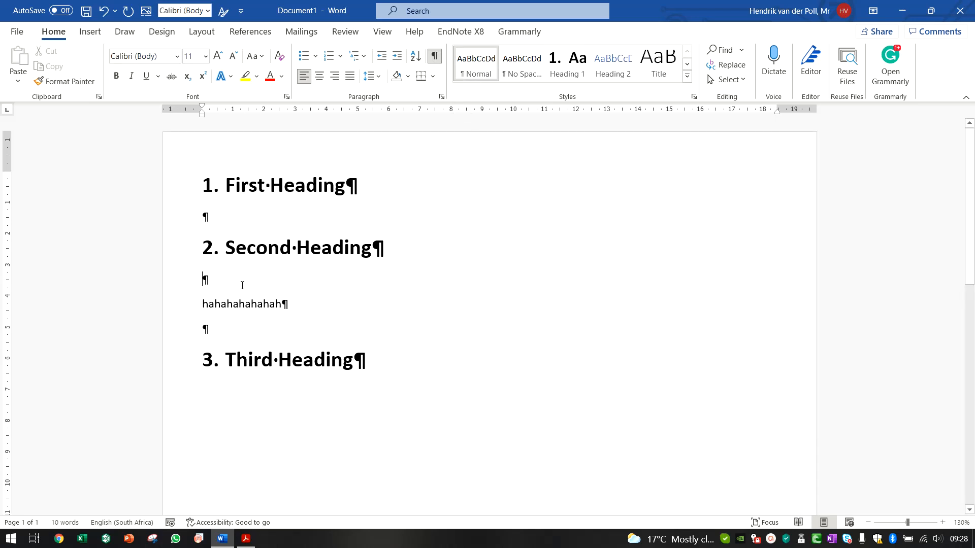
left_click(351, 77)
left_click(304, 76)
left_click(226, 221)
Replace the text of First Heading with "Introduction".
left_click_drag(361, 187, 225, 187)
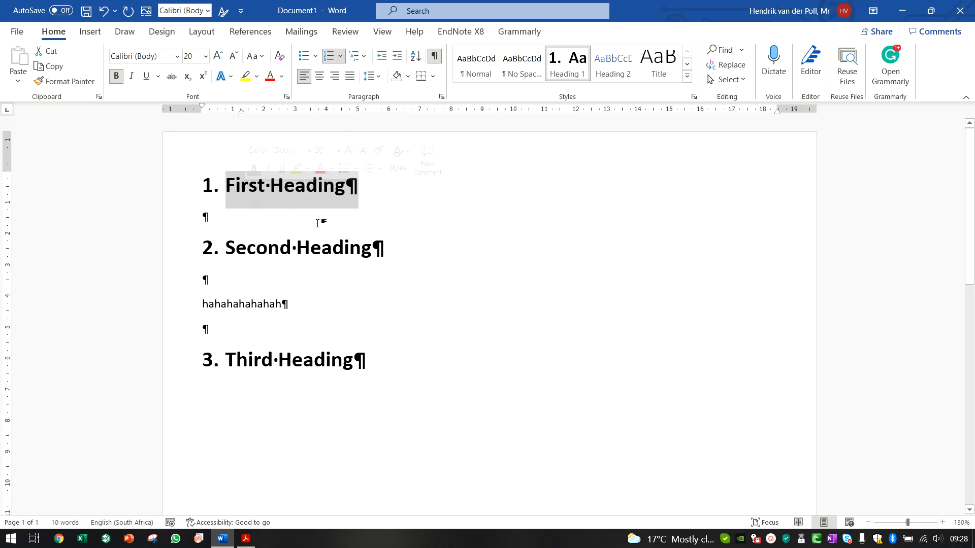
type("Introductio")
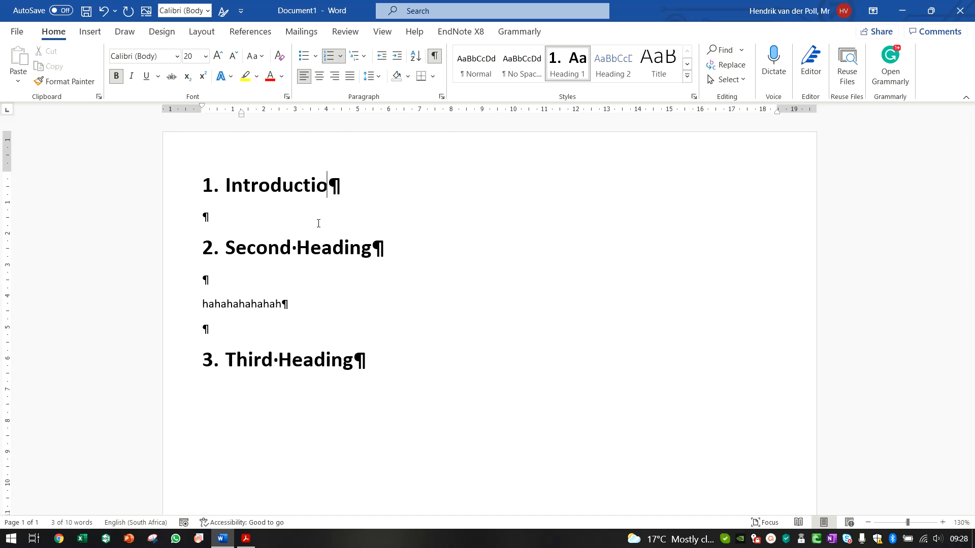
type("n")
Replace the text of Second Heading with "Results".
triple_click(388, 248)
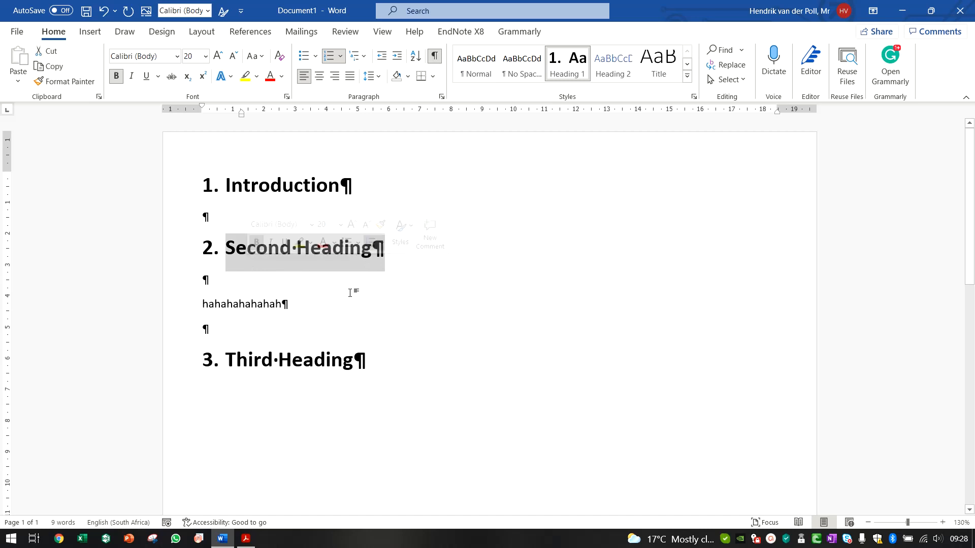
type("Resutl")
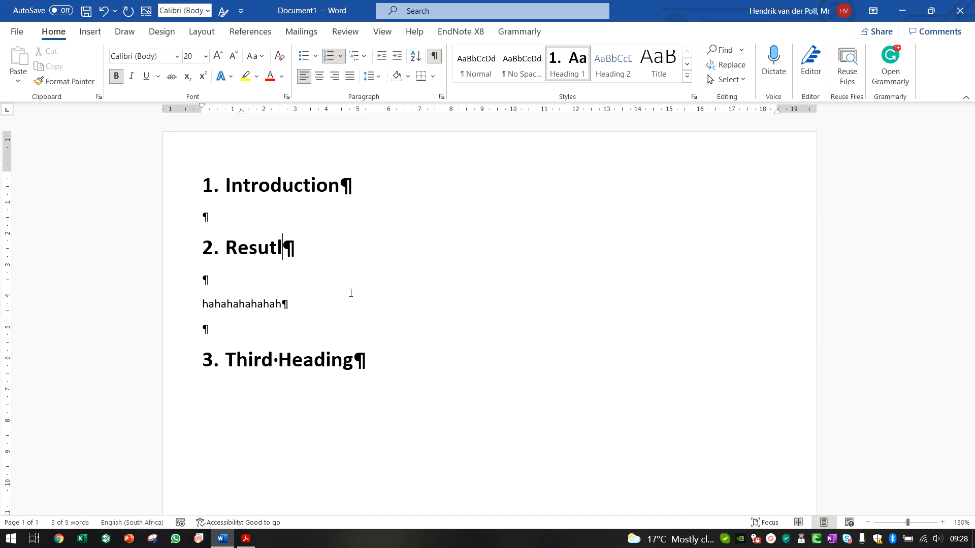
key("BackSpace")
key("BackSpace")
type("lt")
key("BackSpace")
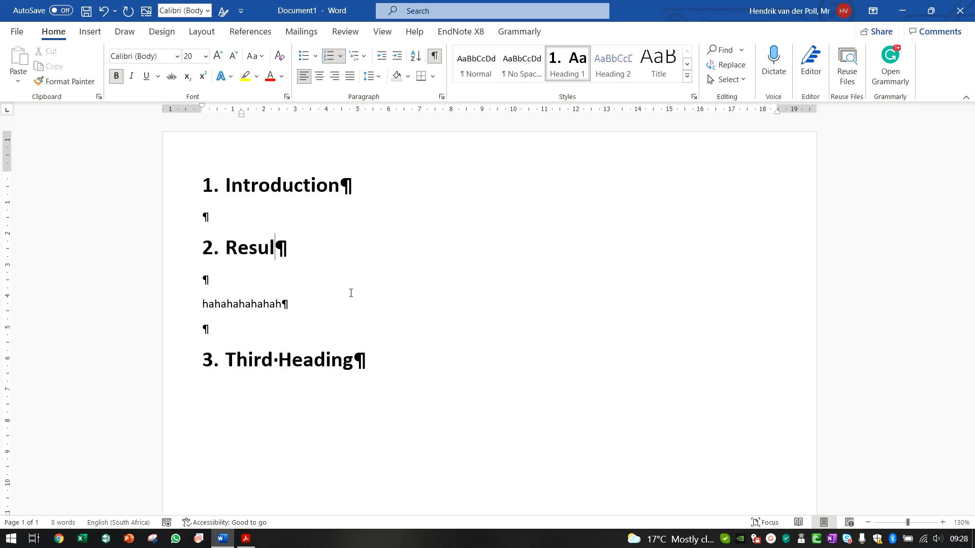
type("ts")
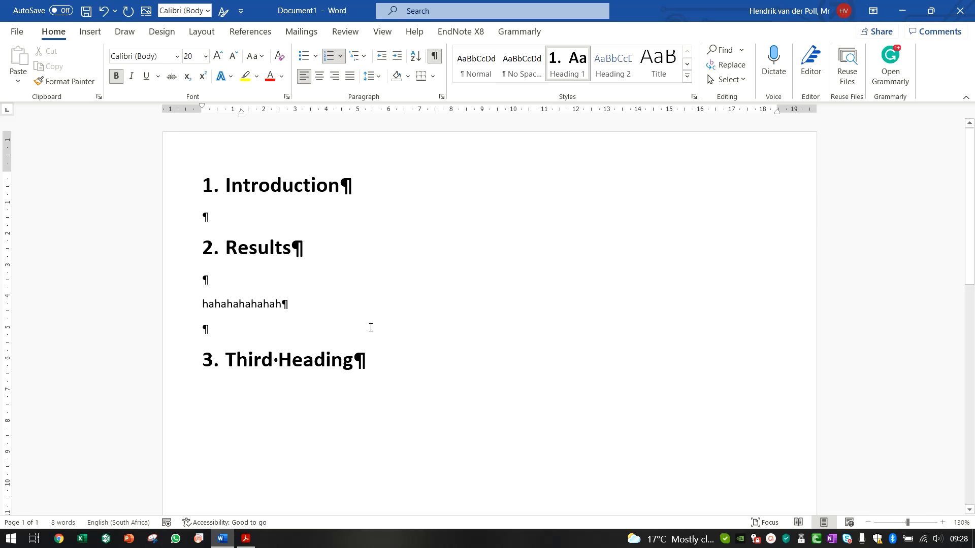
Replace the text of Third Heading with "Discussion" and add two empty paragraphs below it.
left_click_drag(376, 369, 149, 369)
type("Dis")
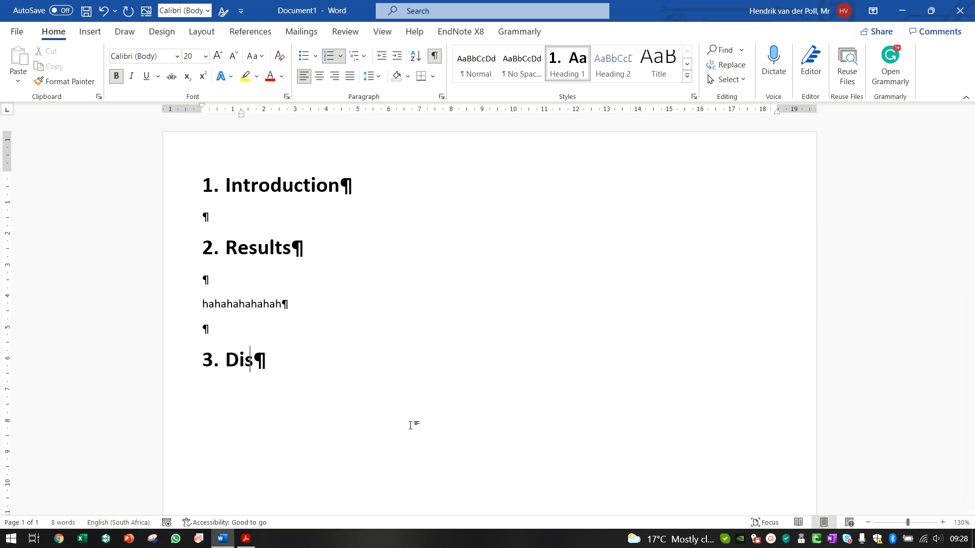
type("cussion")
key("Return")
key("Return")
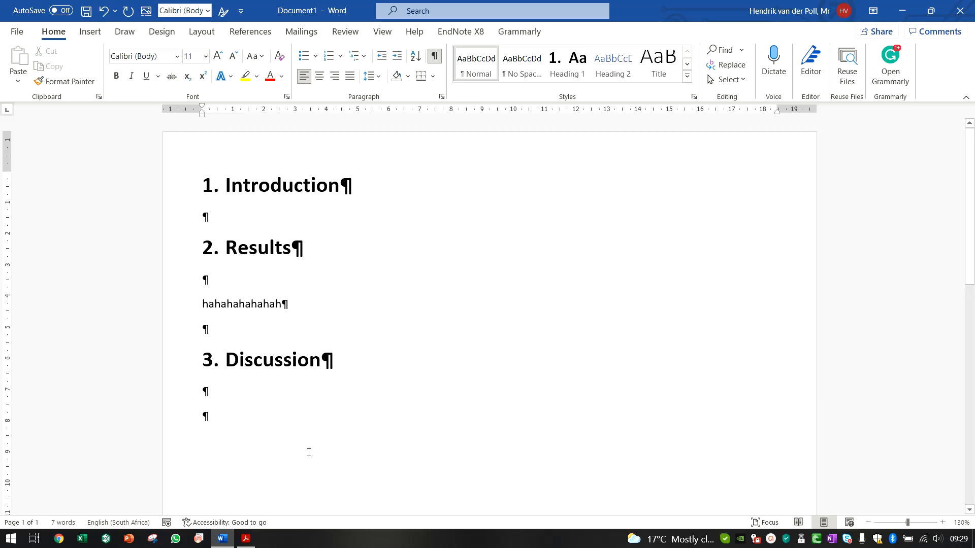
Apply the Heading 1 style to the last empty paragraph, enter "Conclusion", and start a new paragraph below it.
left_click(565, 69)
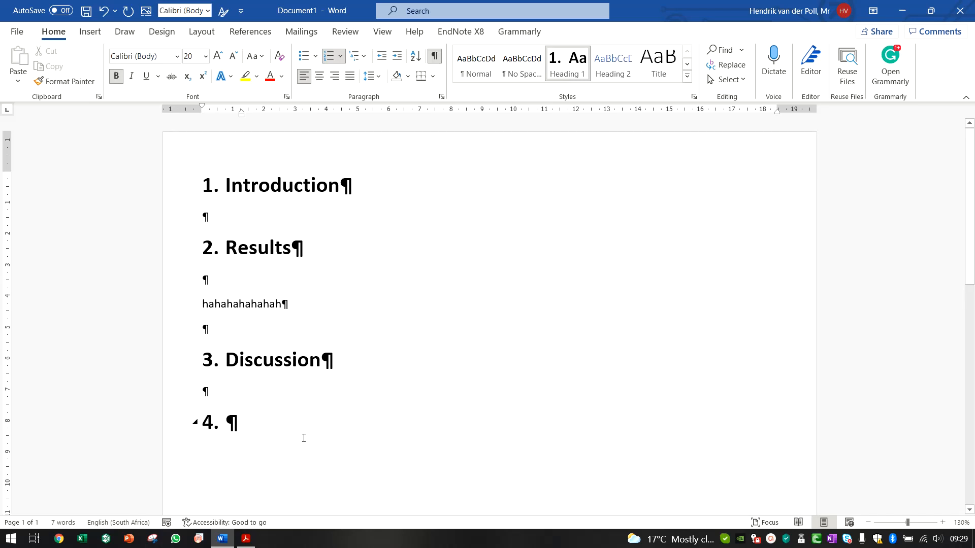
type("Co")
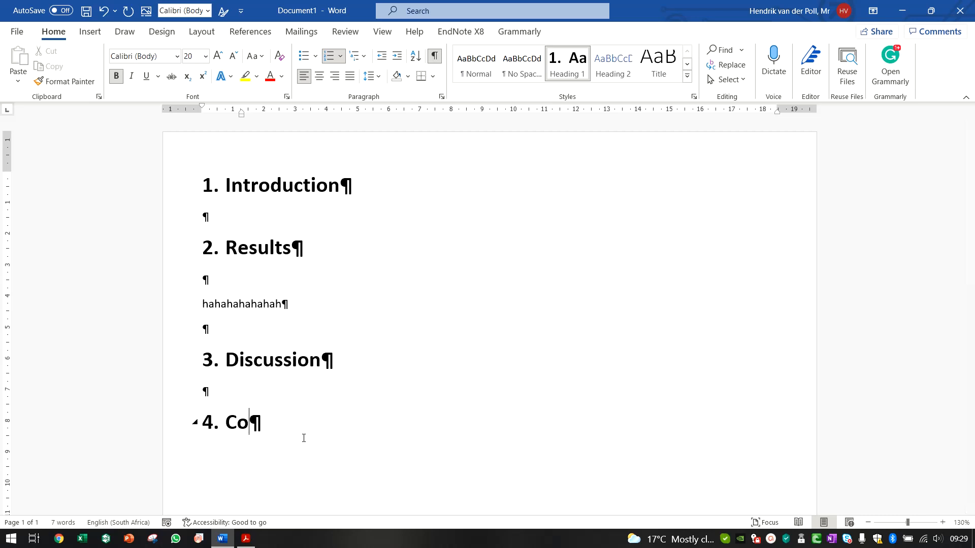
type("nlcuio")
key("BackSpace")
key("BackSpace")
key("BackSpace")
key("BackSpace")
key("BackSpace")
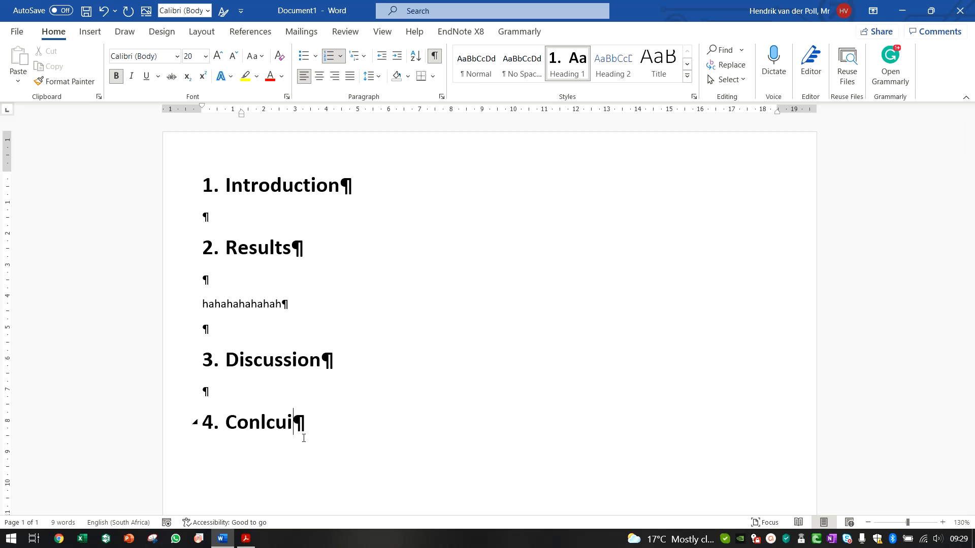
type("clusion")
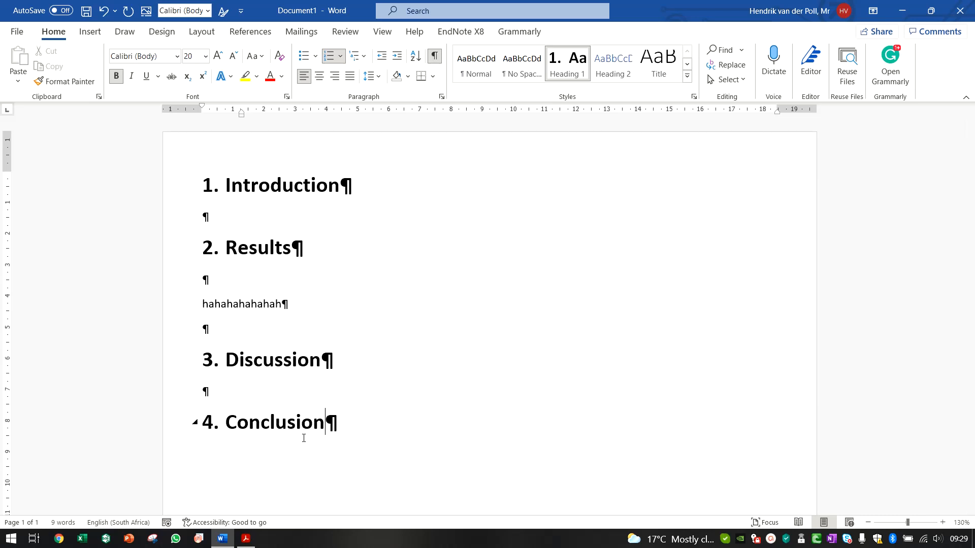
key("Return")
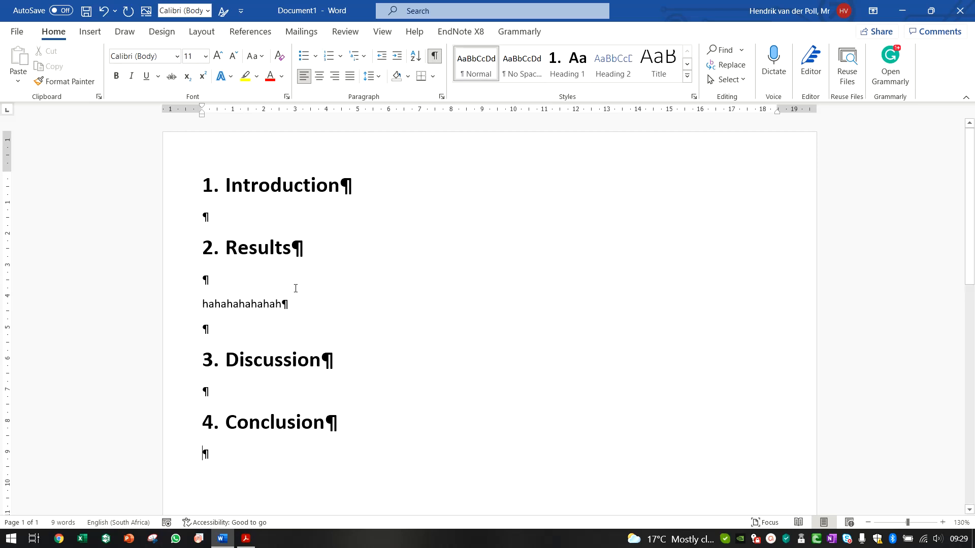
Add five empty paragraphs below Introduction and start a line numbered 1.1. in the second paragraph under that heading.
left_click(259, 216)
key("Return")
key("Return")
key("Return")
key("Return")
key("Return")
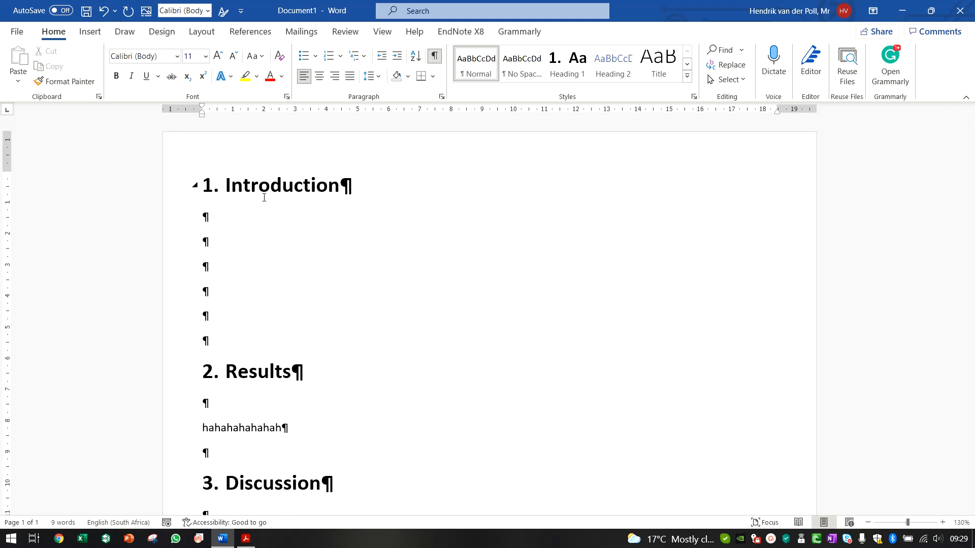
type("1.1.")
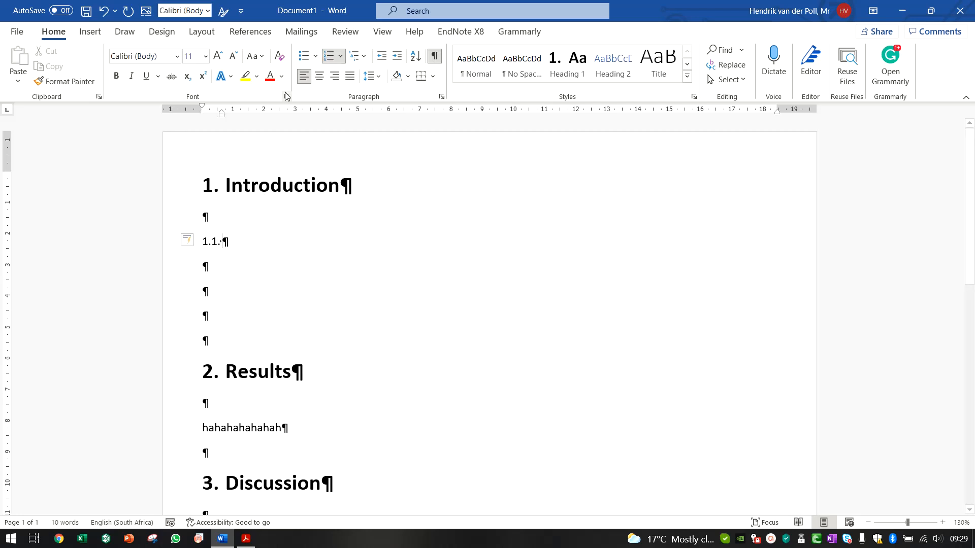
Select the Introduction heading's number, return to the 1.1. line, and view the Heading 2 style's options without applying any.
left_click(213, 185)
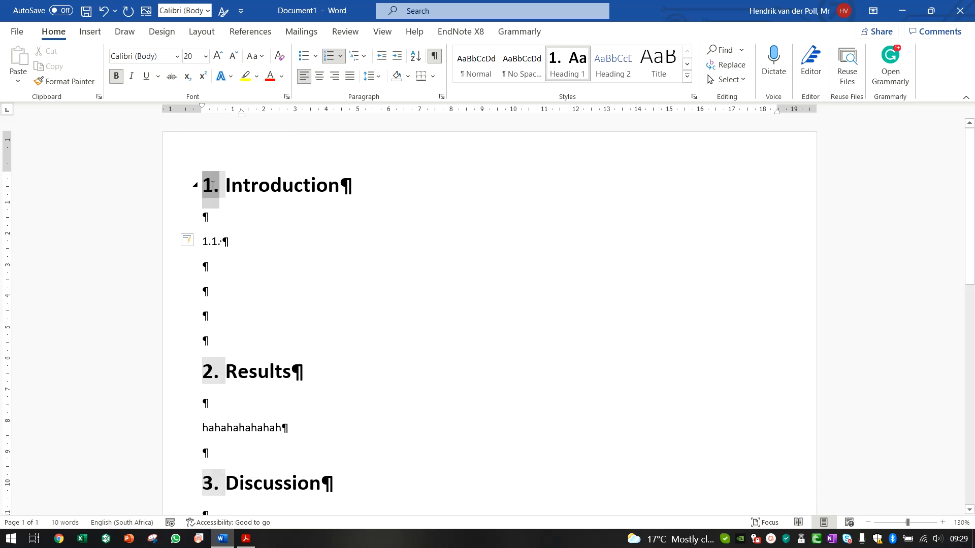
left_click(223, 245)
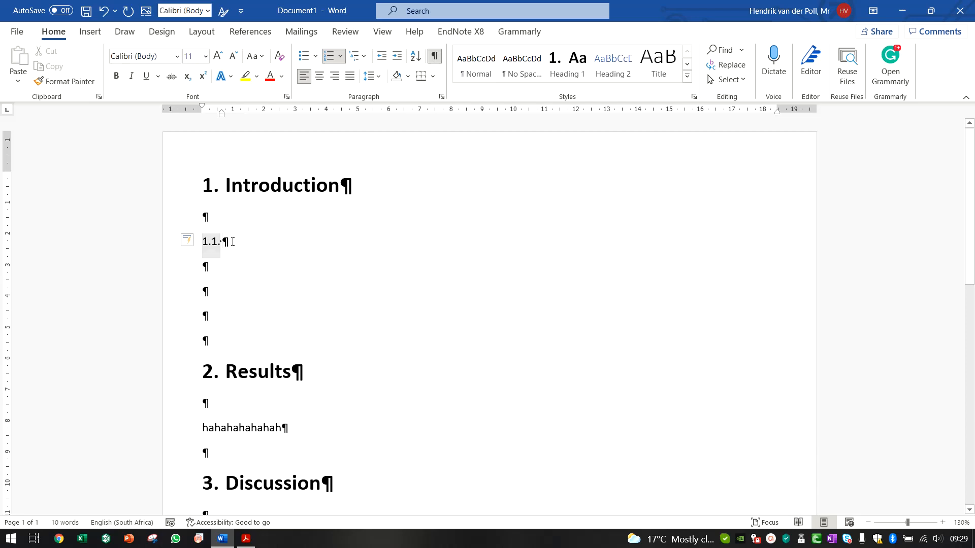
right_click(624, 64)
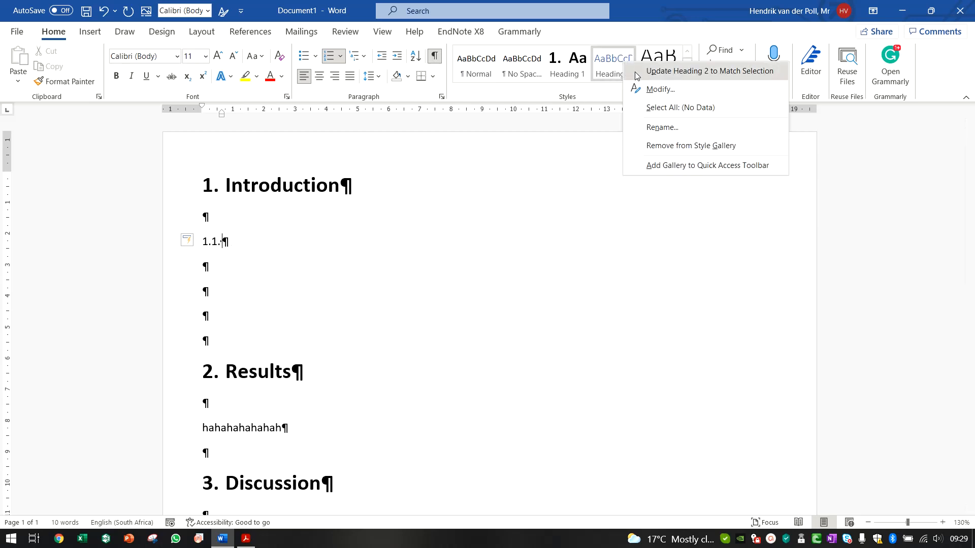
left_click(272, 244)
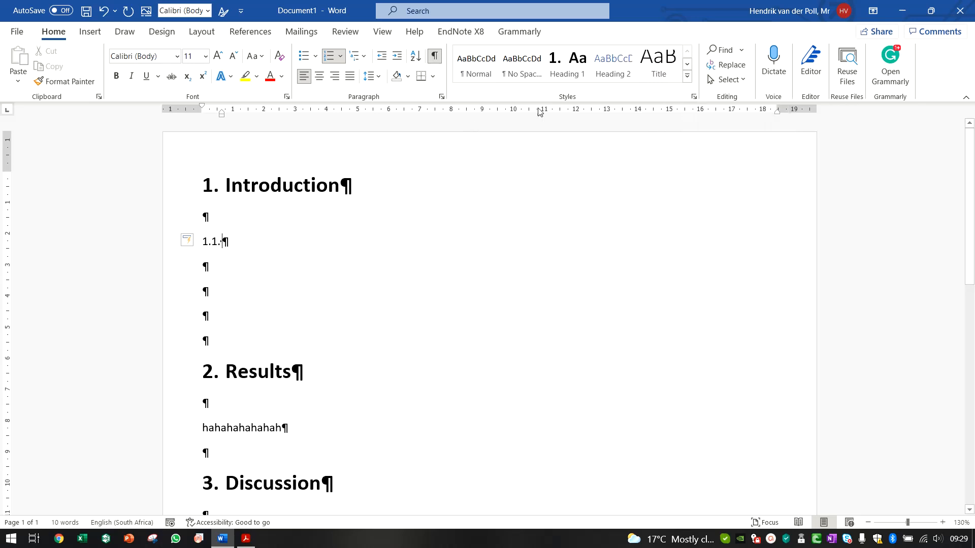
Update the Heading 2 style to match the 1.1. line and make that line's number bold.
right_click(617, 75)
left_click(621, 80)
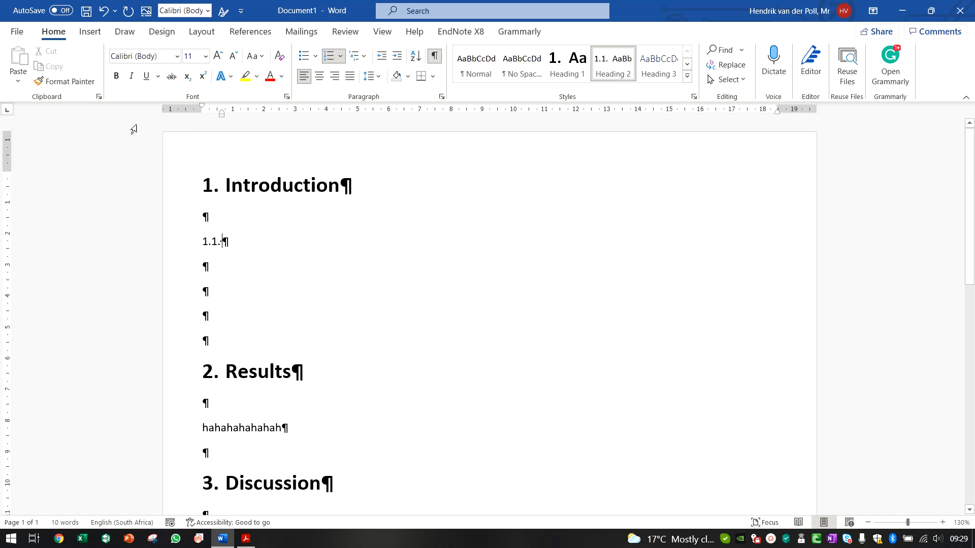
left_click(118, 78)
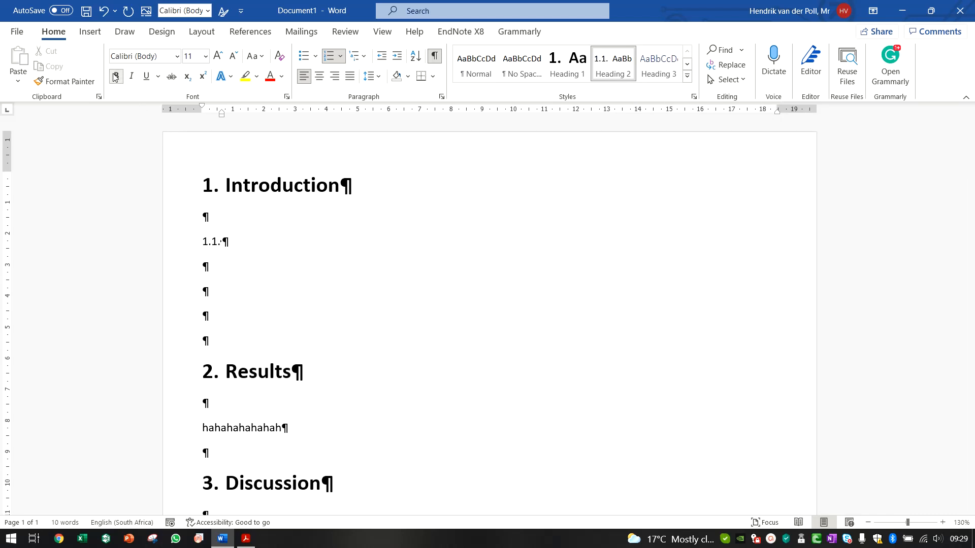
left_click(215, 244)
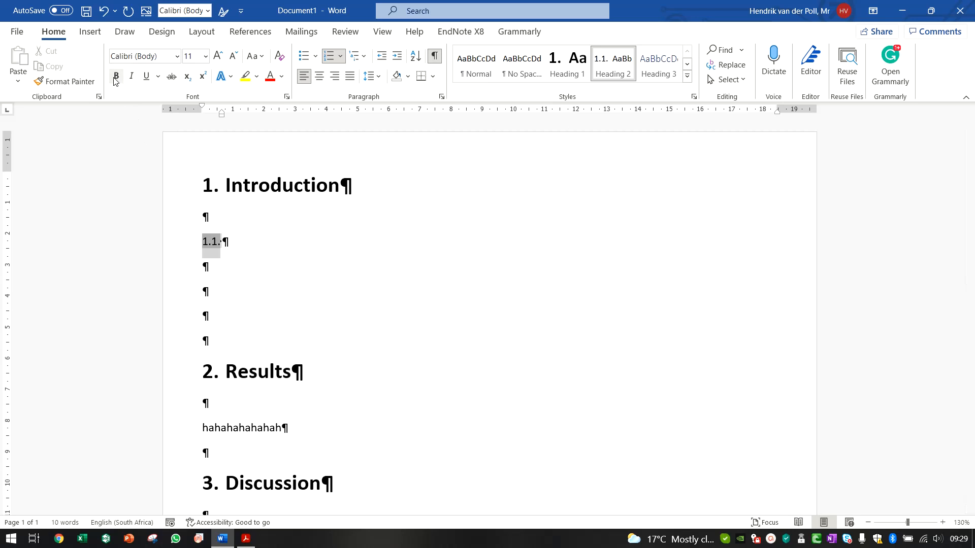
left_click(229, 246)
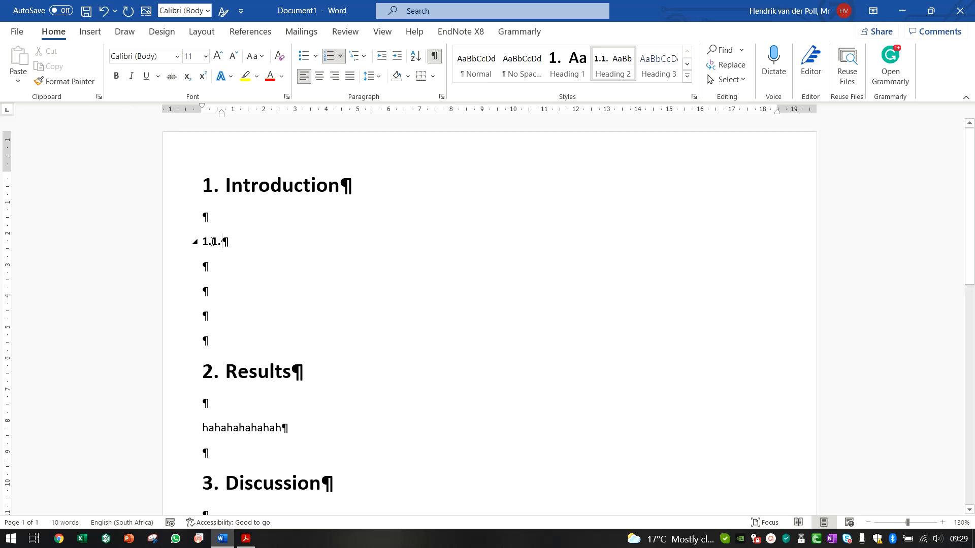
Open the list indent settings for the 1.1. number and examine the number format of each level in the multilevel list definition.
right_click(212, 242)
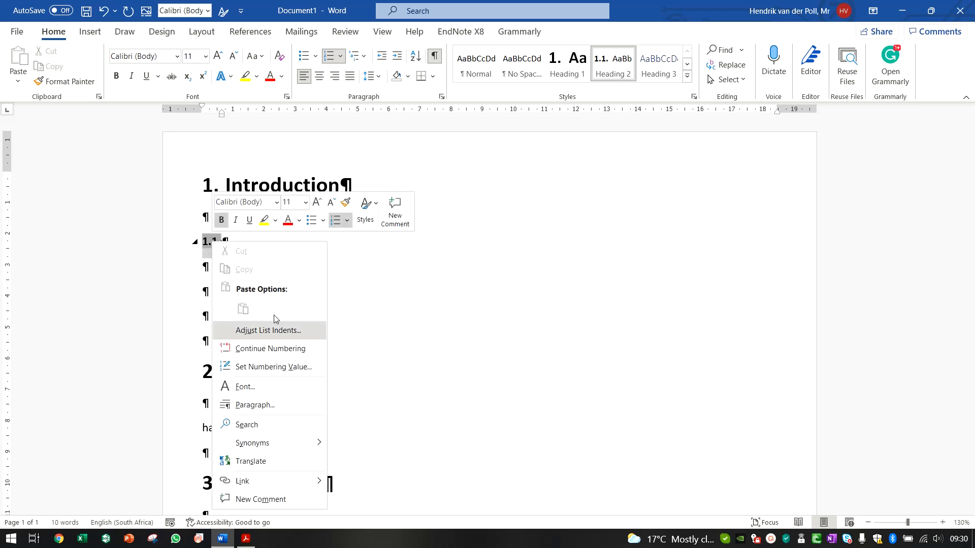
left_click(285, 339)
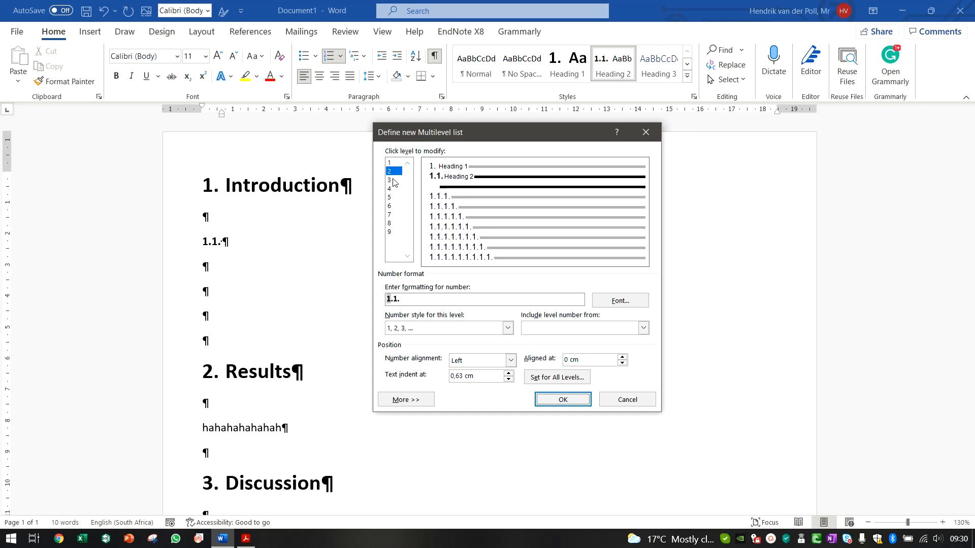
left_click(432, 167)
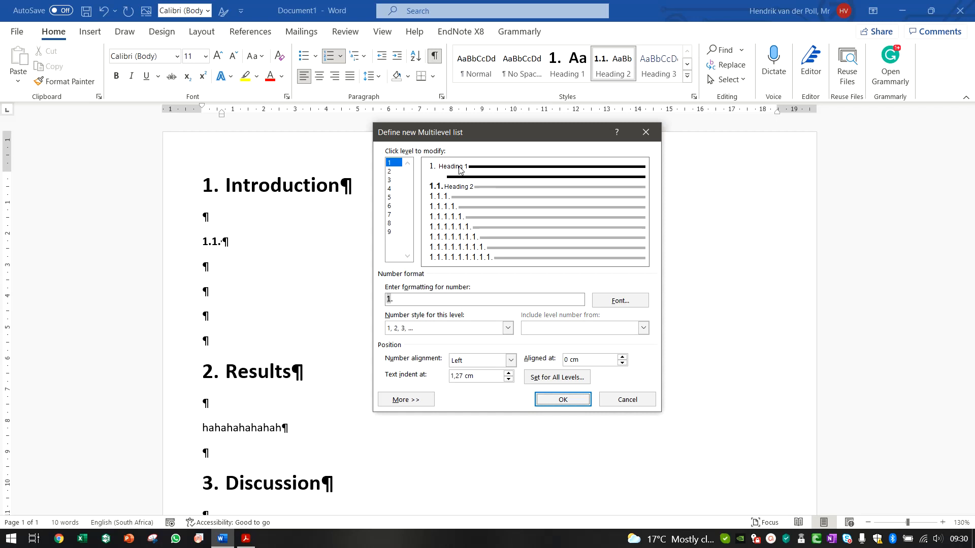
left_click(438, 187)
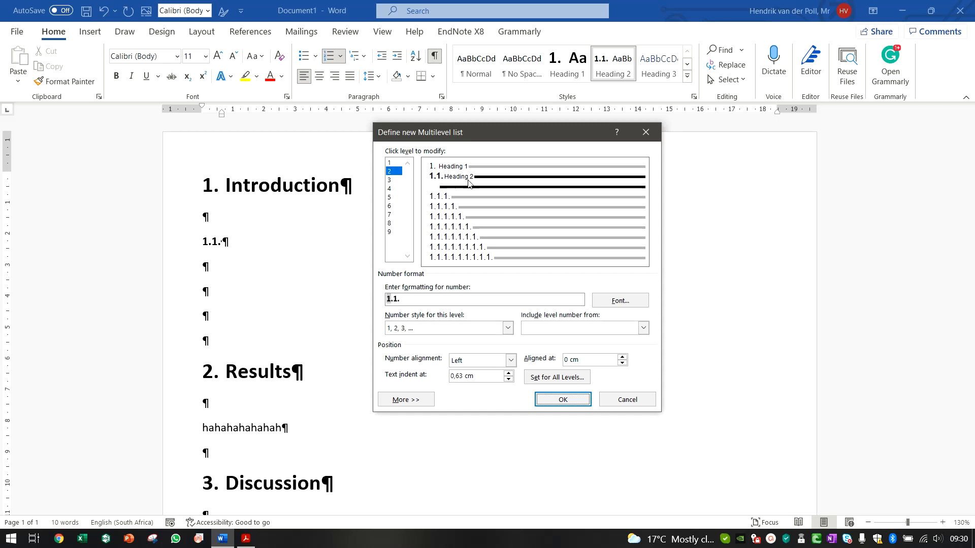
left_click(447, 197)
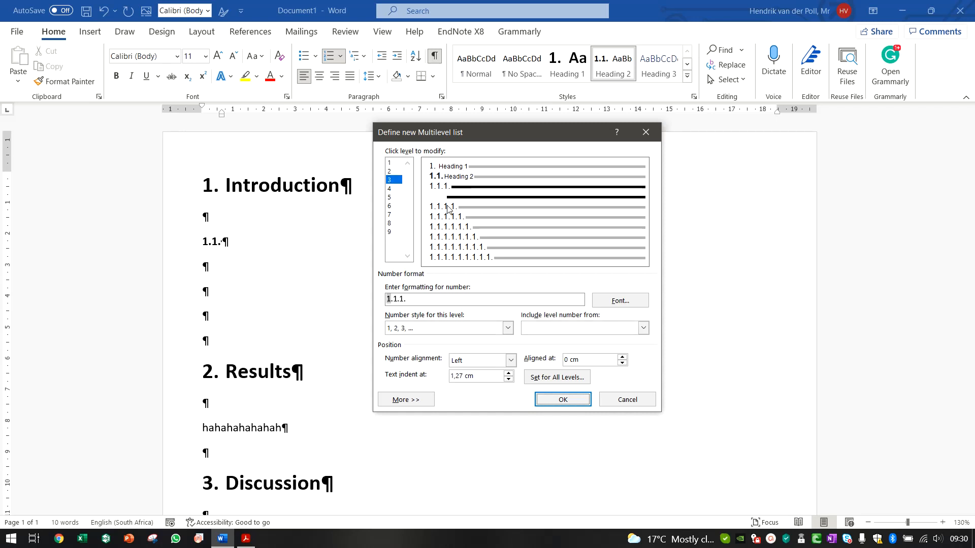
left_click(448, 207)
left_click(449, 217)
left_click(453, 235)
left_click(458, 247)
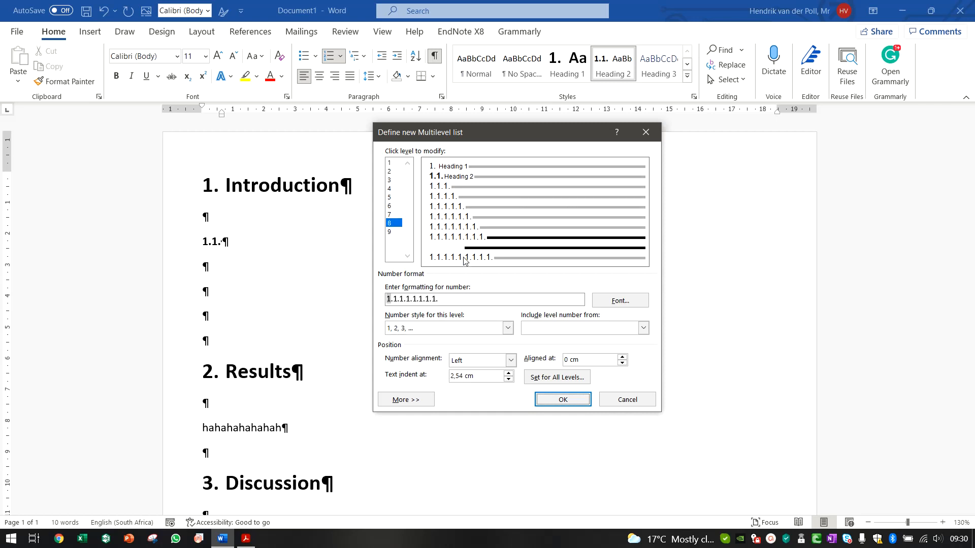
left_click(463, 259)
Remove the trailing full stop from the number formats of levels 1 and 2, leaving 1 and 1.1.
left_click(459, 168)
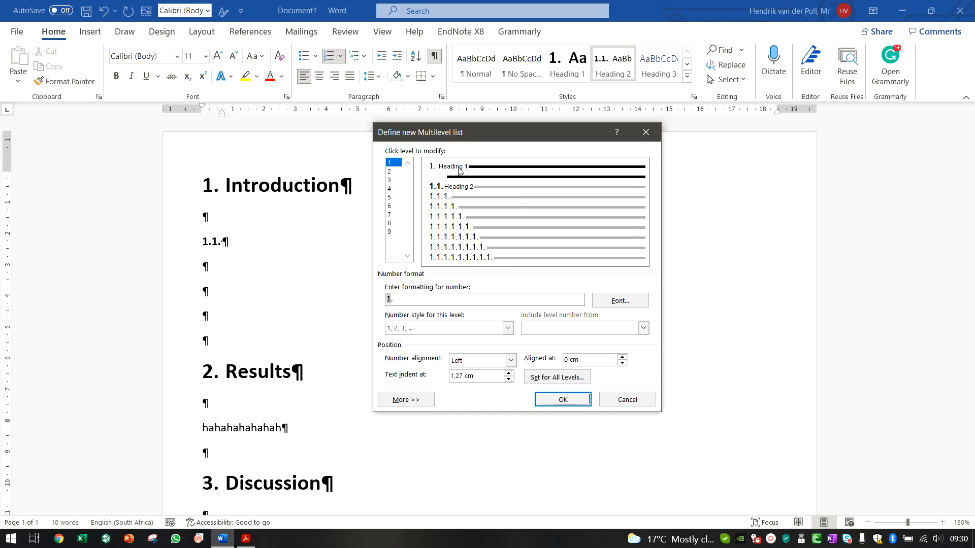
left_click(407, 300)
key("BackSpace")
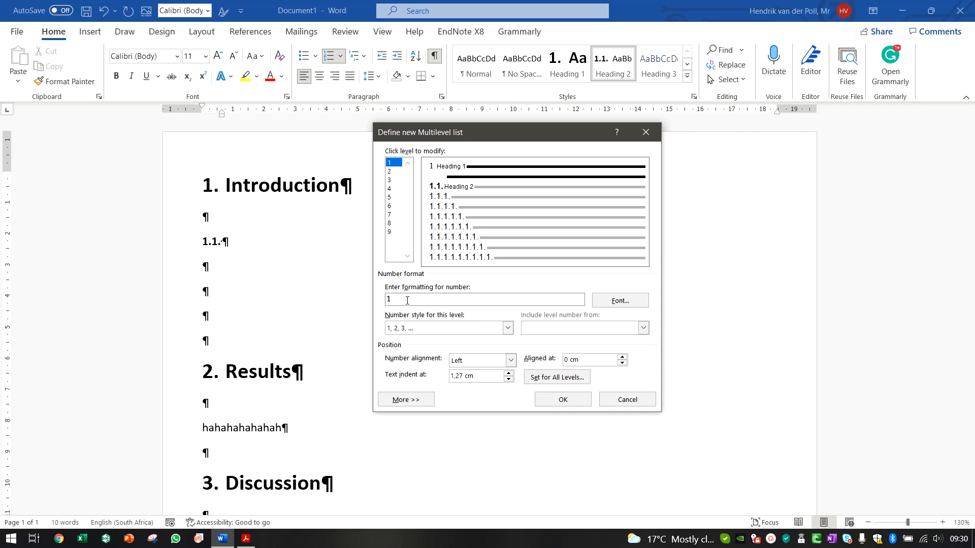
left_click(463, 188)
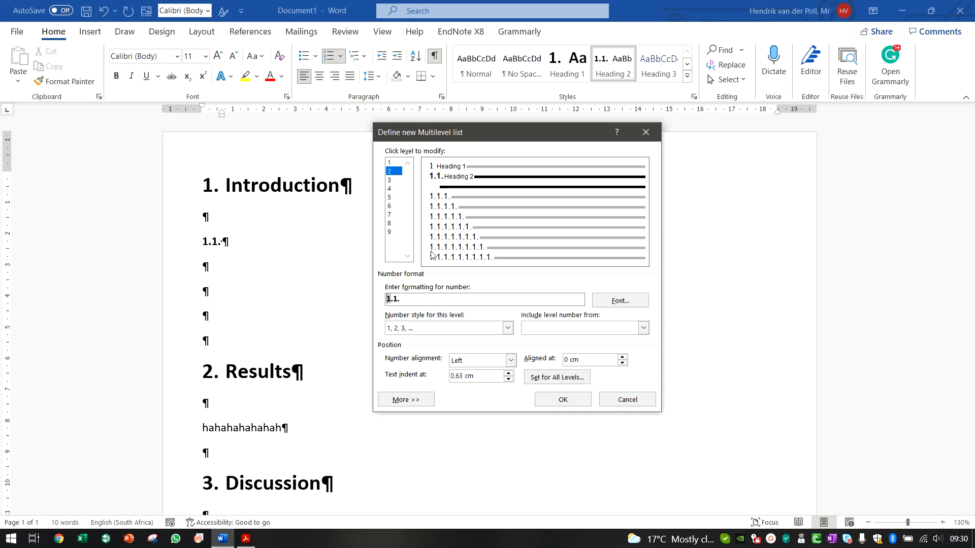
left_click(409, 302)
key("BackSpace")
Compare the extended settings of levels 1 and 2, set level 2 numbers to be followed by a space, and apply the list definition.
left_click(418, 400)
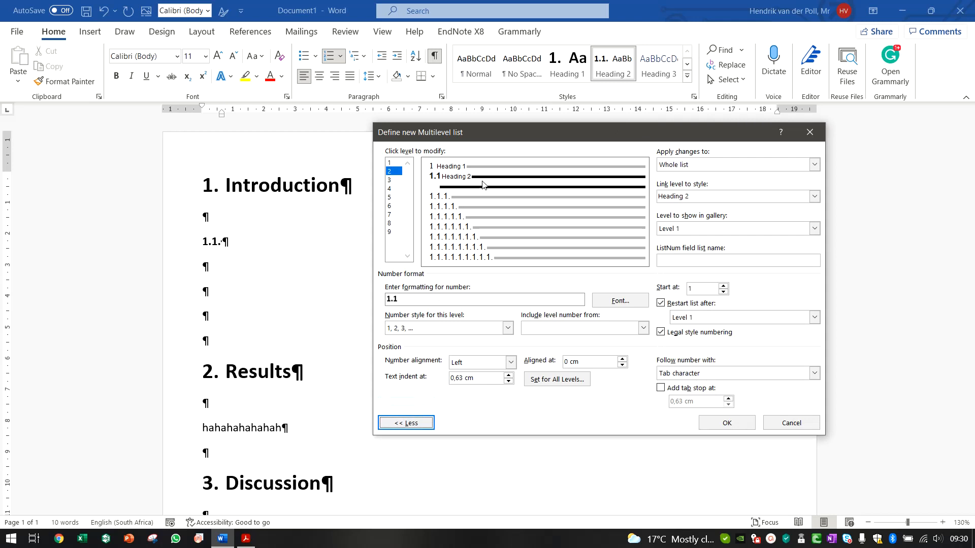
left_click(461, 175)
left_click(456, 188)
left_click(401, 299)
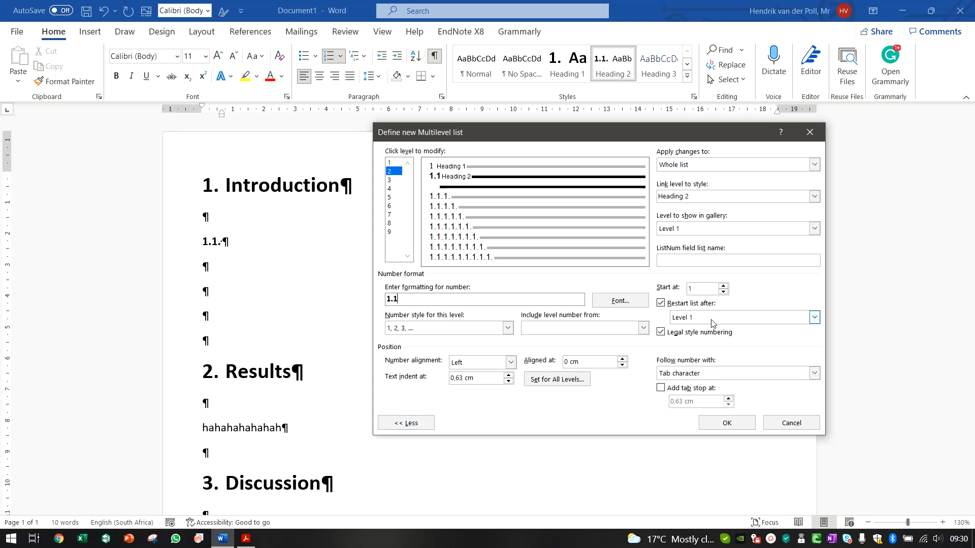
left_click(460, 167)
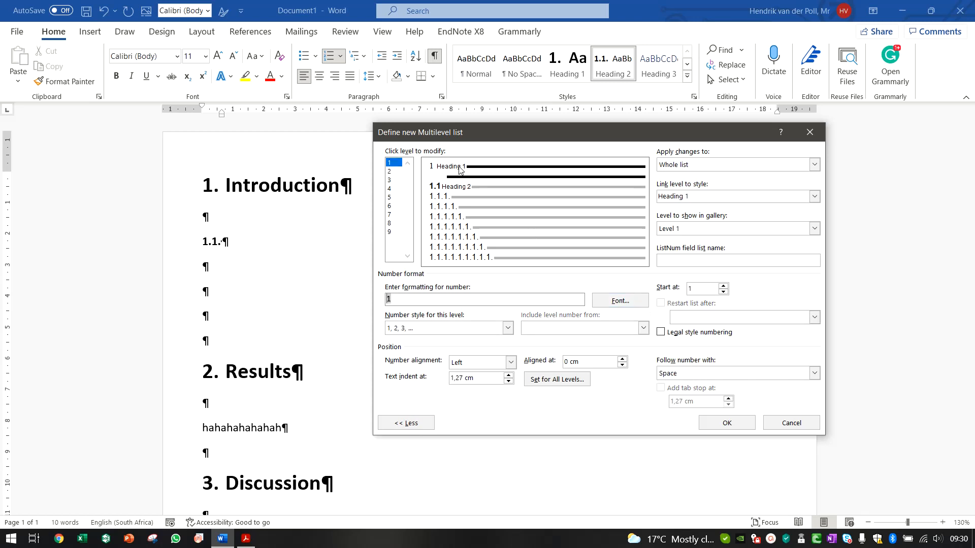
left_click(465, 188)
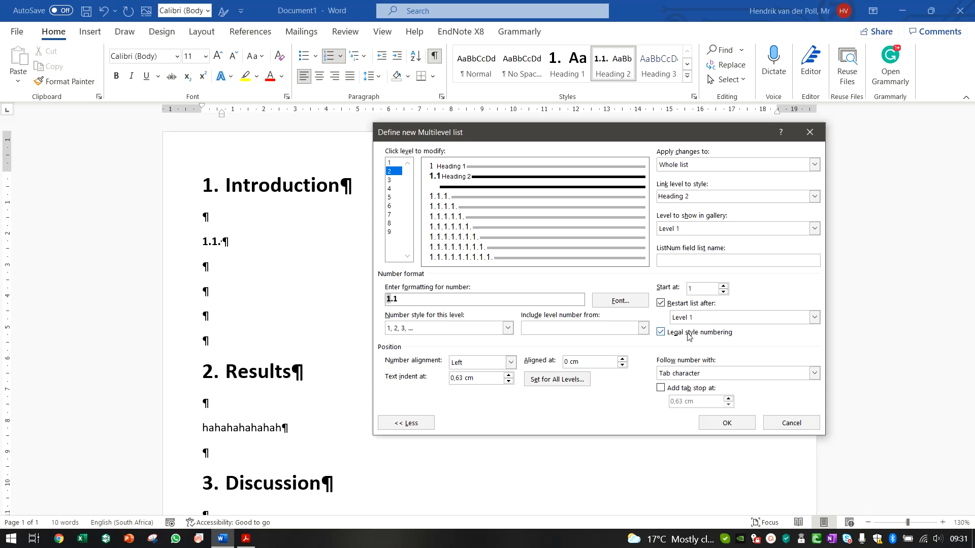
left_click(738, 377)
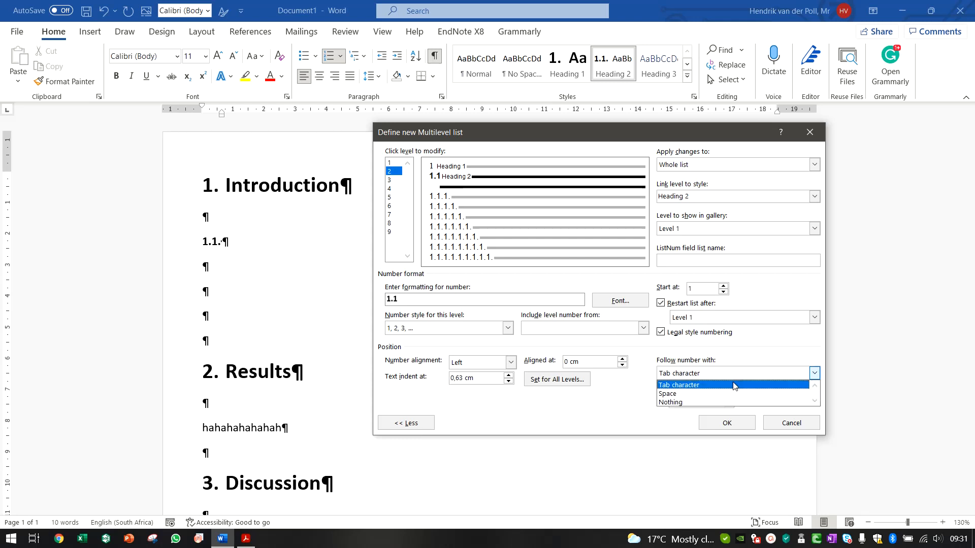
left_click(719, 395)
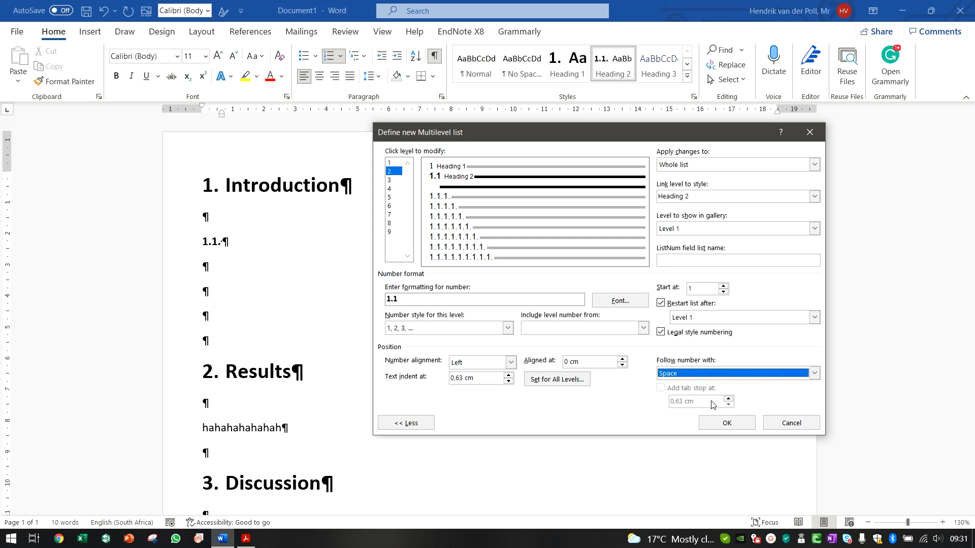
left_click(727, 424)
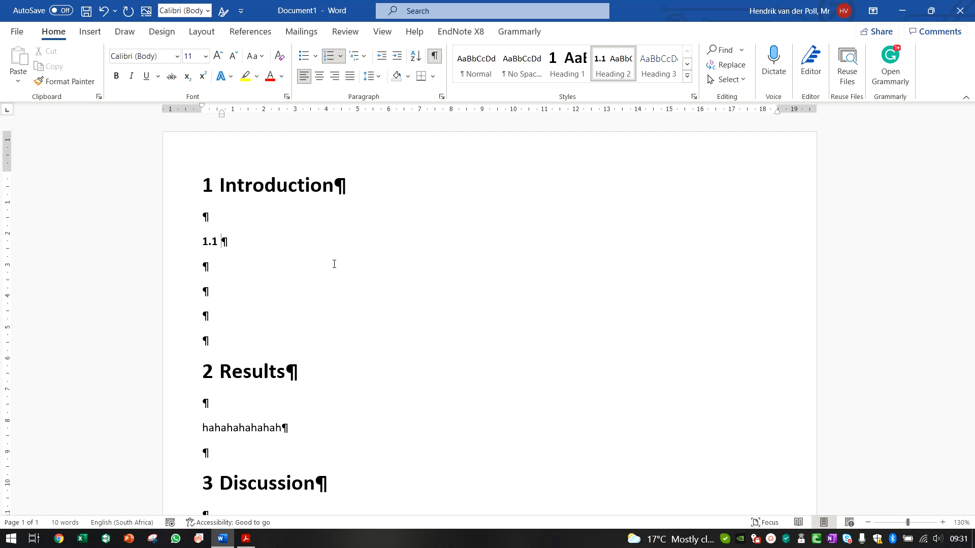
Enter "Absrbance Spectroscopy" in bold as the 1.1 heading and update the Heading 2 style to match it.
type("Absrbance Spectroscopy")
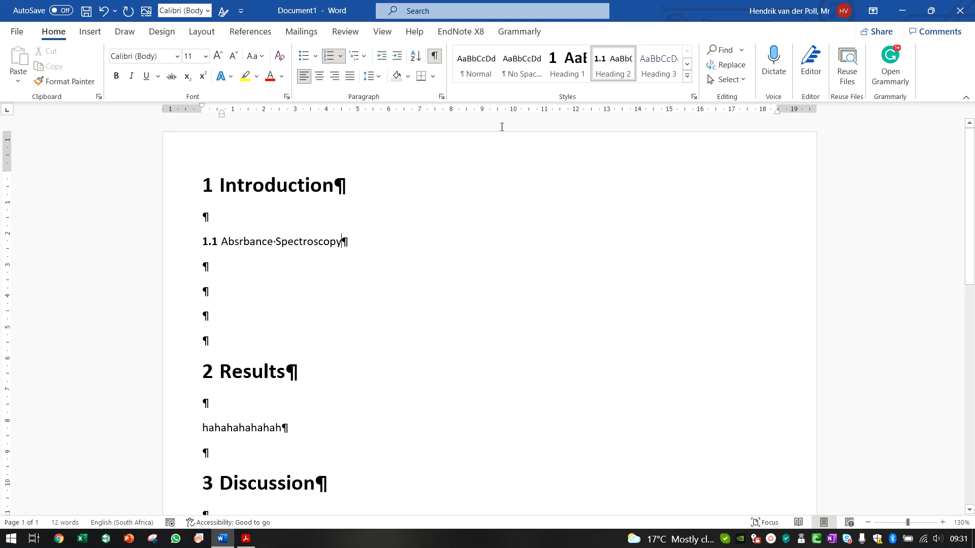
left_click(208, 242)
left_click(226, 242)
left_click_drag(358, 245, 222, 242)
left_click(117, 75)
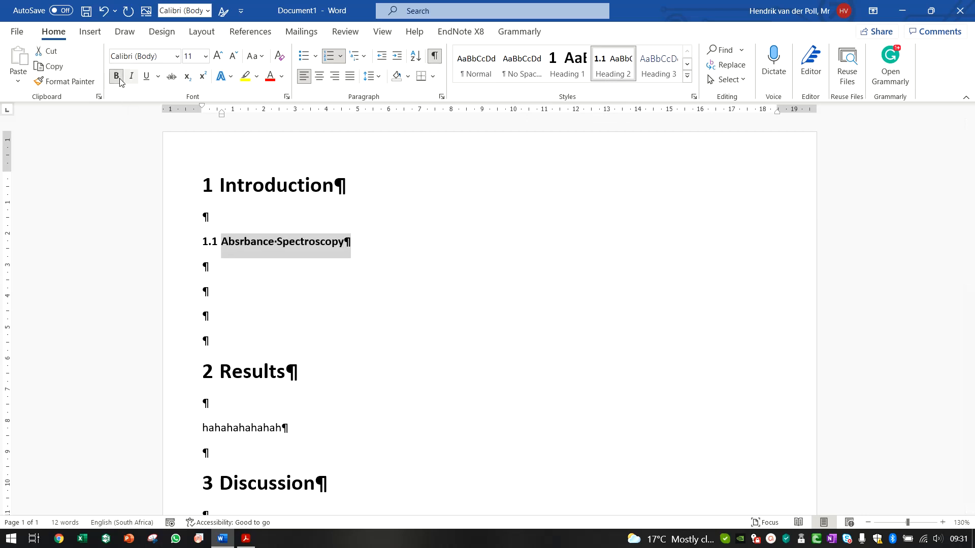
right_click(622, 74)
left_click(645, 83)
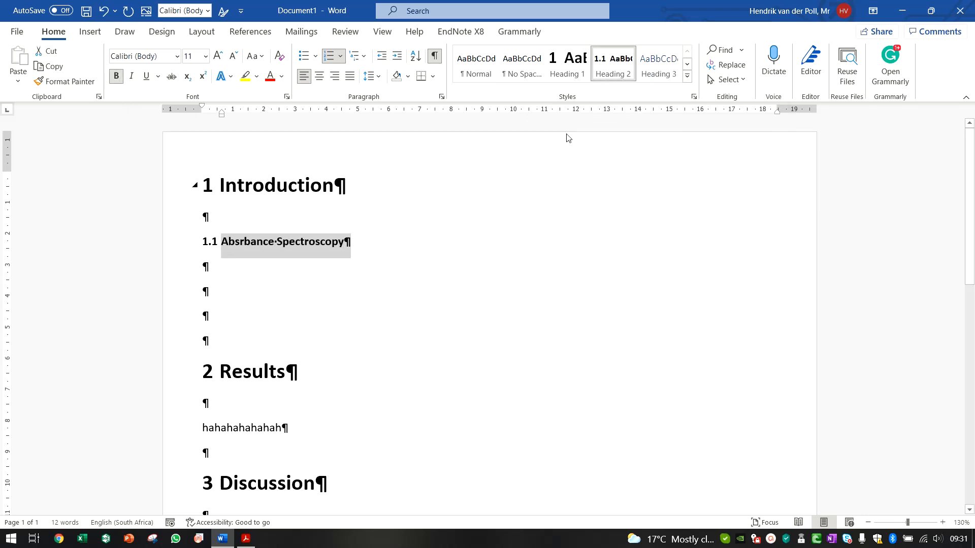
Apply Heading 2 to the second empty paragraph below heading 1.1 and enter "Organic Molecules" as its text.
left_click(306, 267)
left_click(271, 288)
left_click(615, 68)
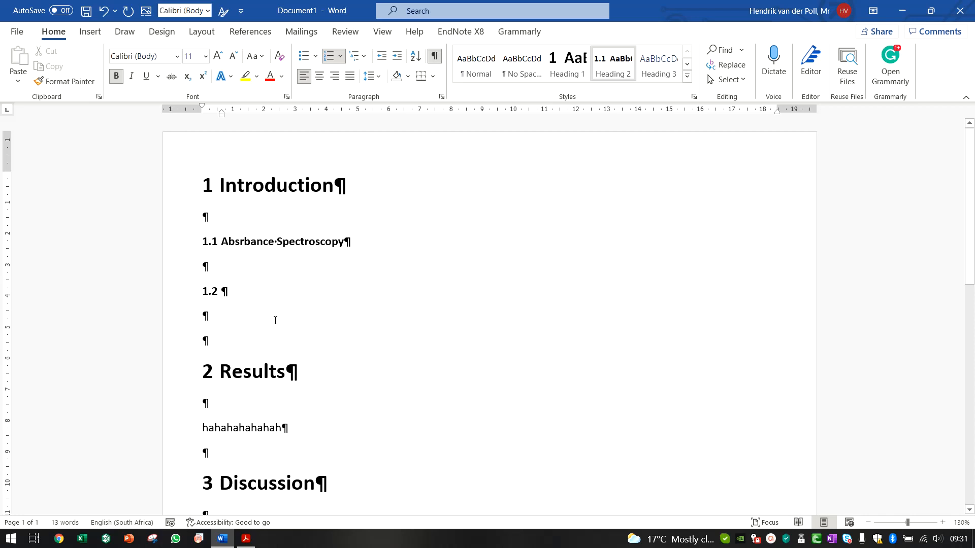
type("Orga")
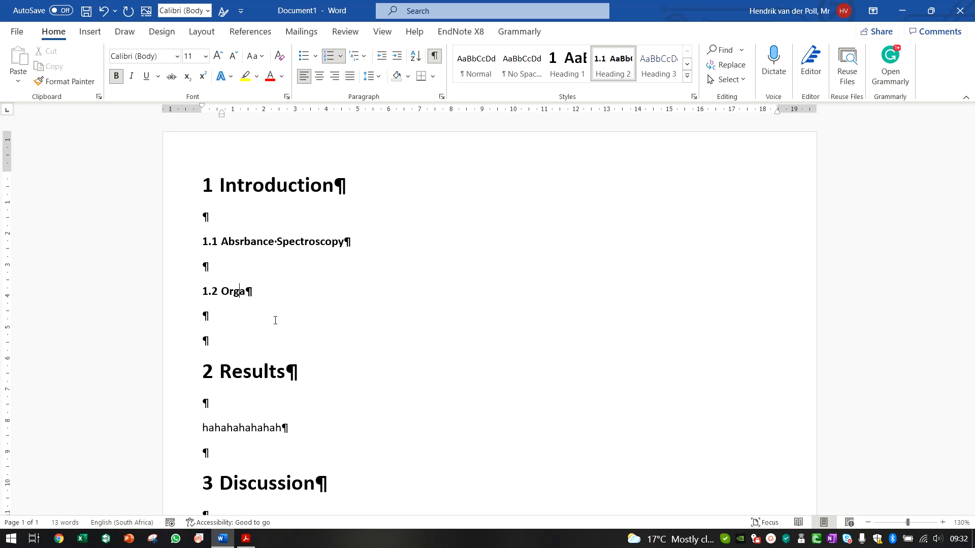
type("nic Molecules")
left_click(292, 318)
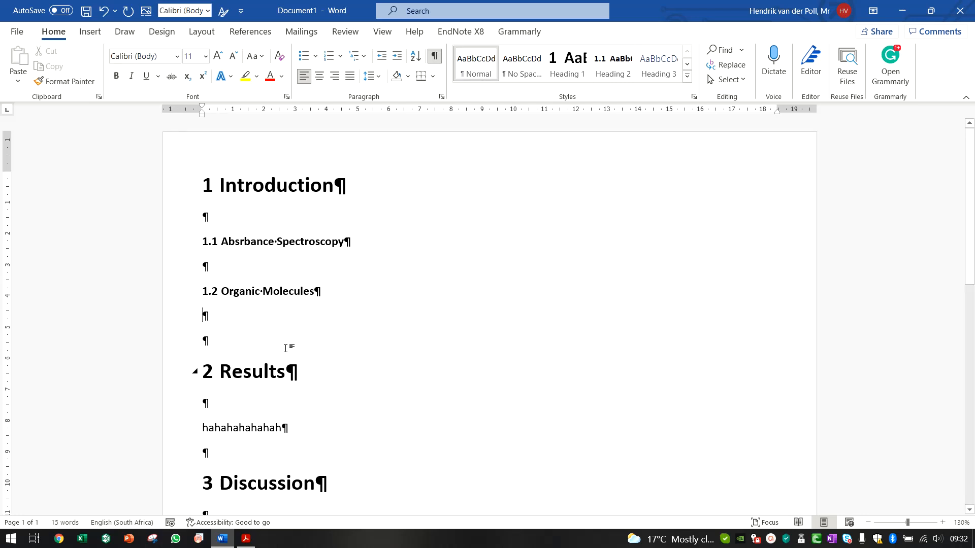
Add a paragraph below the empty one under Results, apply Heading 2 to it, and enter "Section 1".
left_click(248, 407)
key("Return")
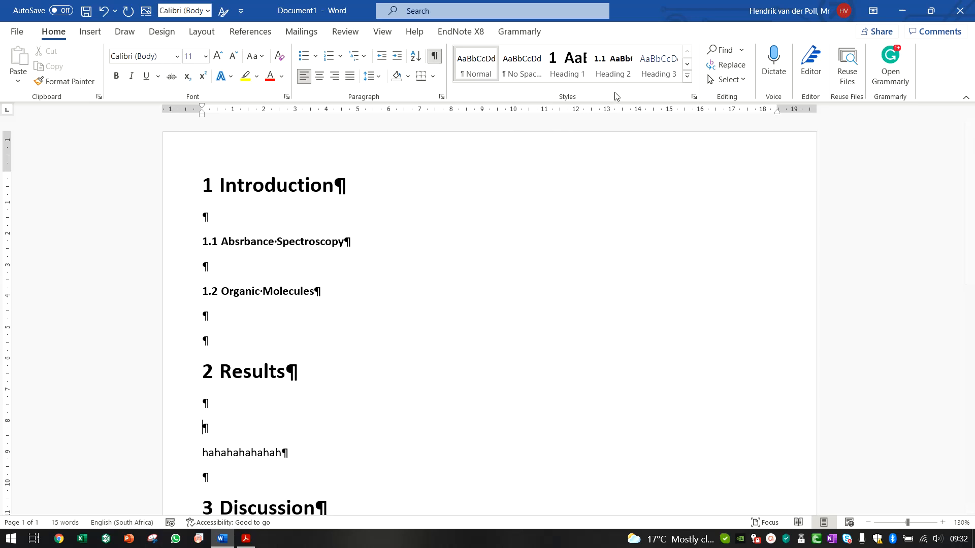
left_click(614, 67)
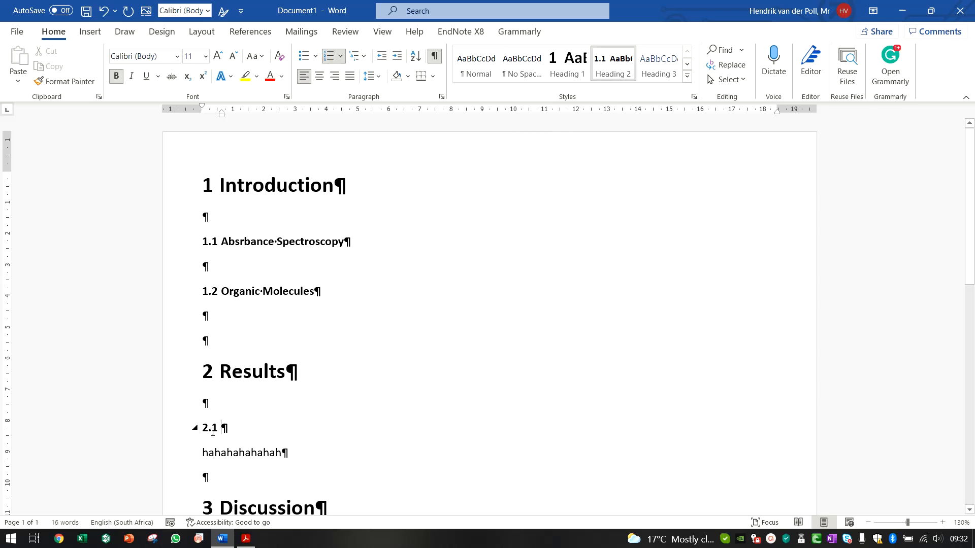
scroll(366, 359, "down", 2)
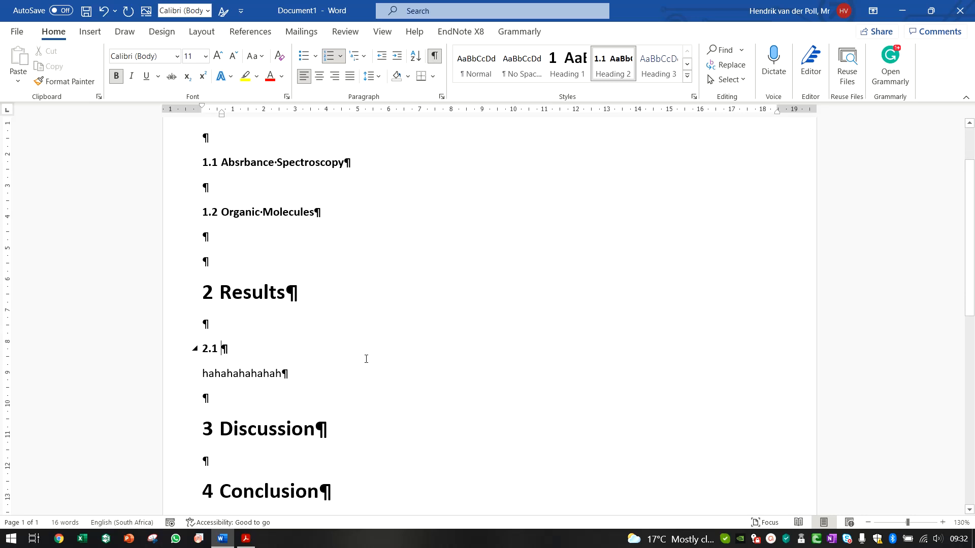
type("Section 1")
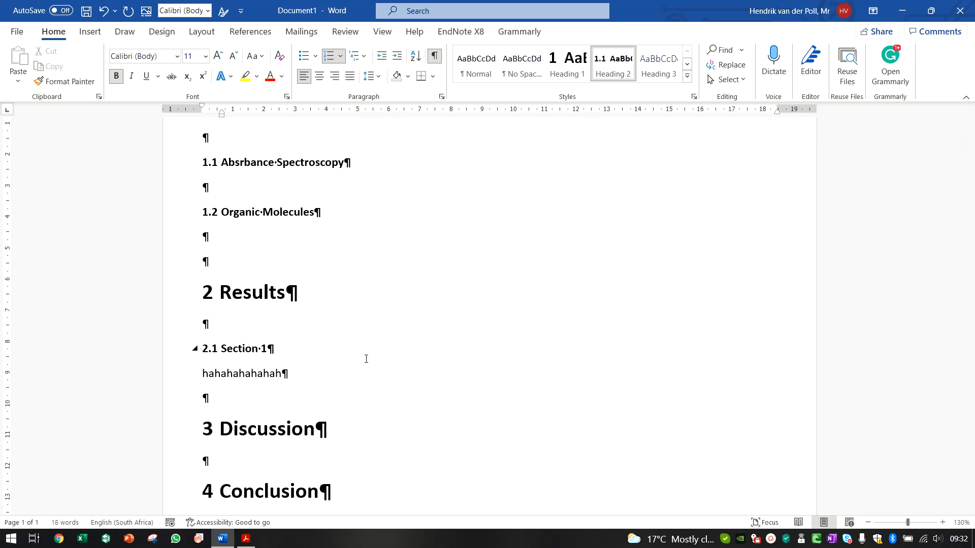
left_click(339, 375)
Add two empty paragraphs below the "hahahahahahah" line and place the cursor in the second empty paragraph there.
scroll(314, 305, "up", 1)
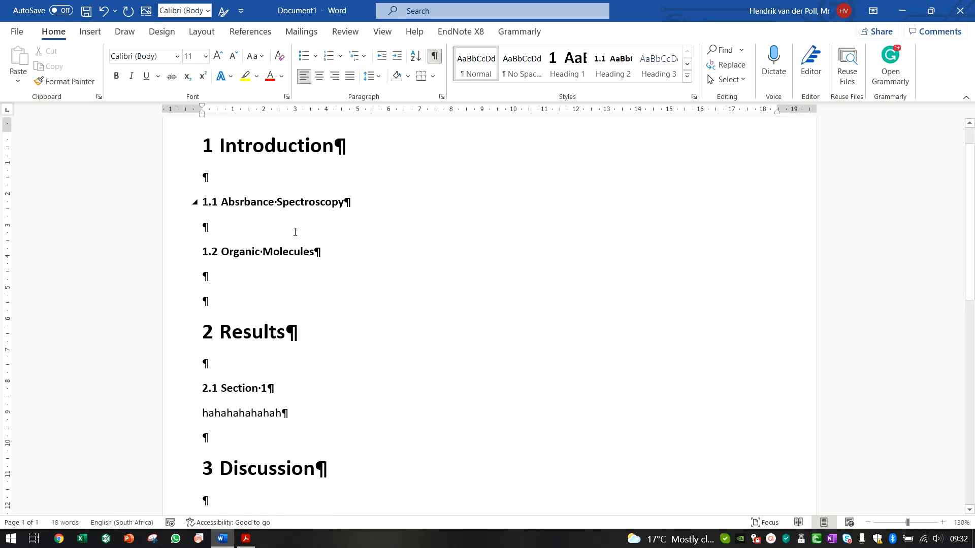
scroll(274, 305, "down", 2)
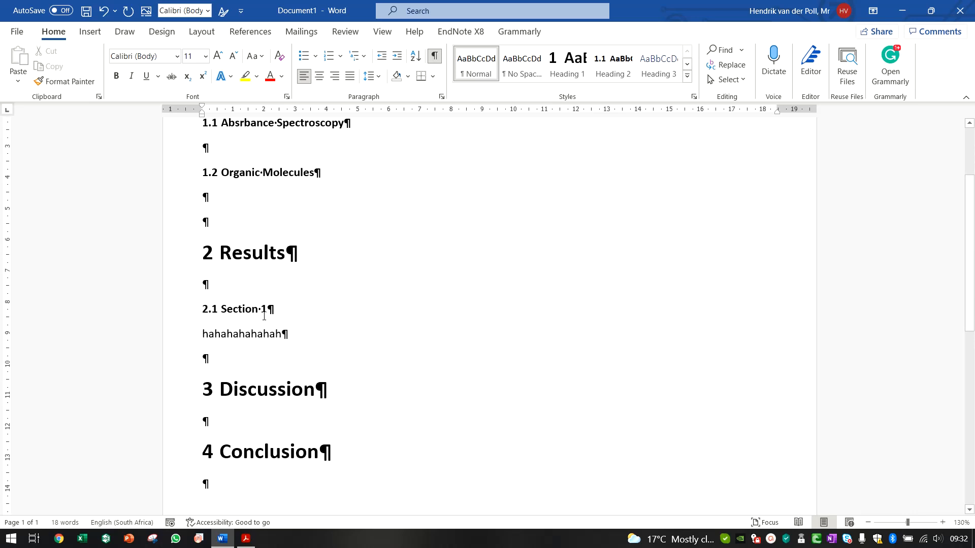
left_click(232, 355)
key("Return")
key("Return")
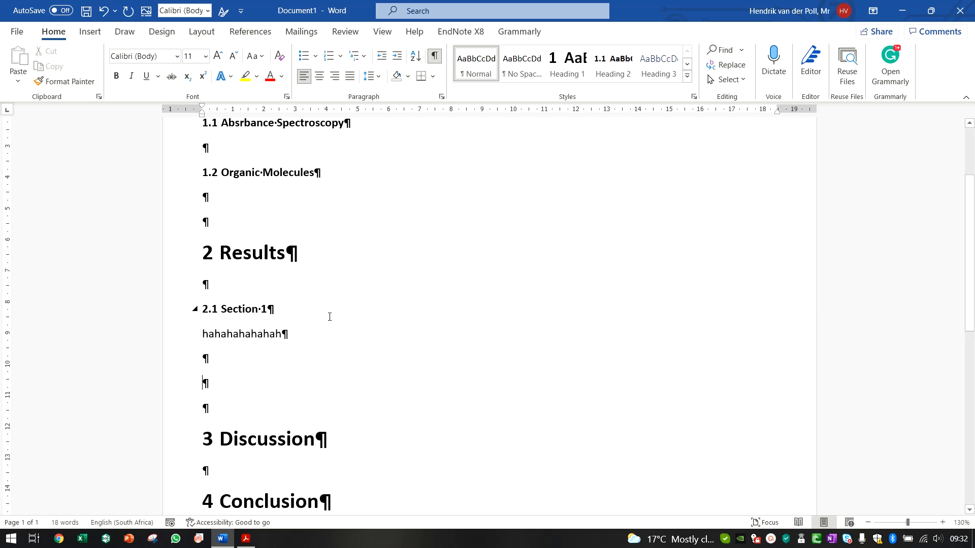
left_click(232, 252)
left_click(231, 307)
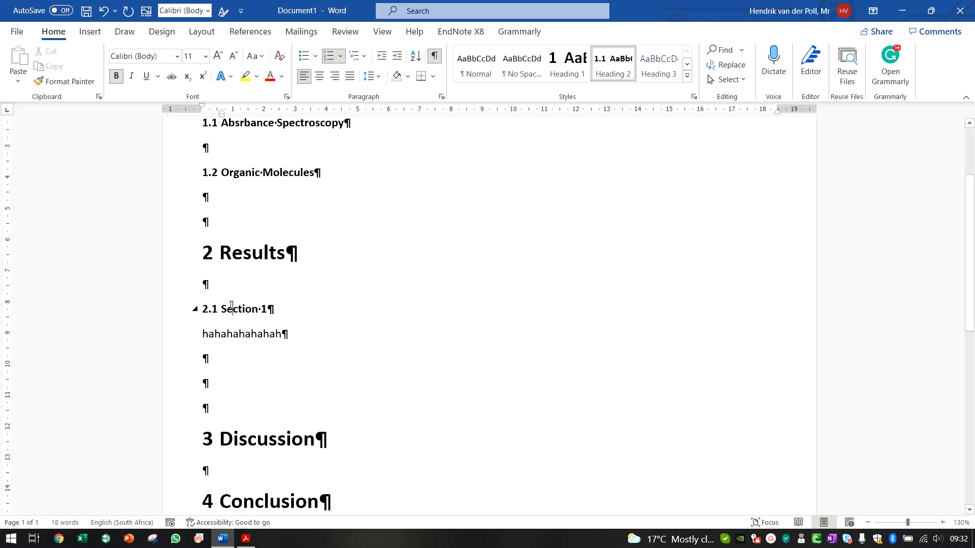
left_click(229, 381)
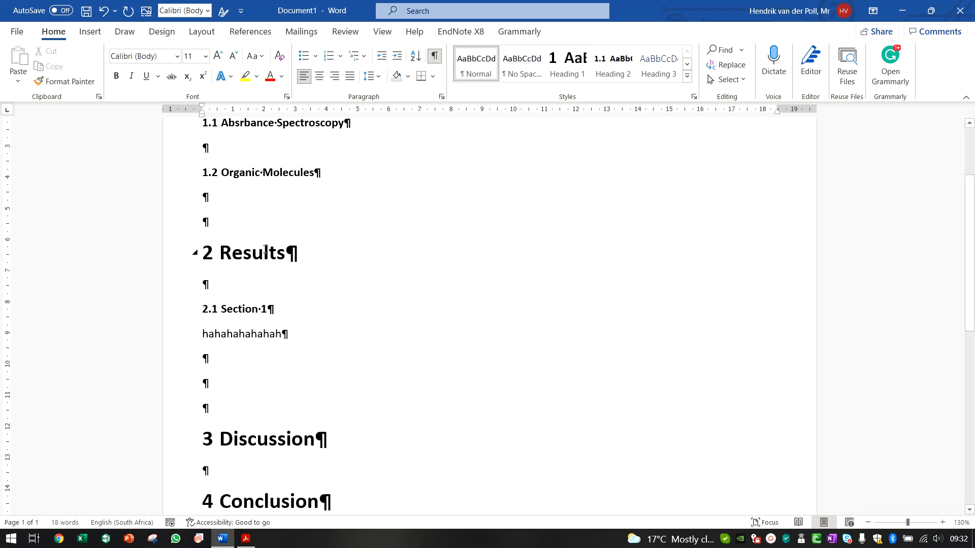
Increase the font size of the "Section 1" subheading to 14 and update the Heading 2 style to match it.
left_click(278, 260)
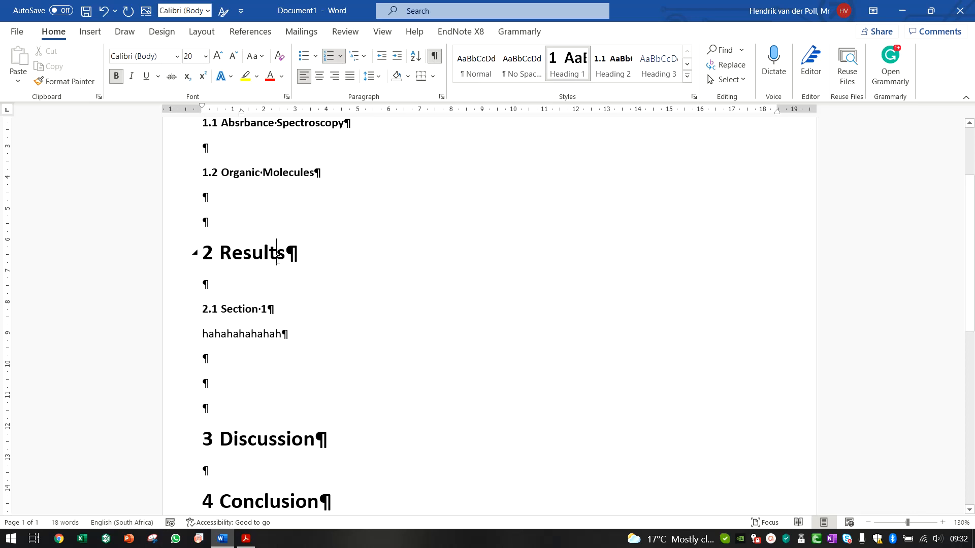
left_click(250, 310)
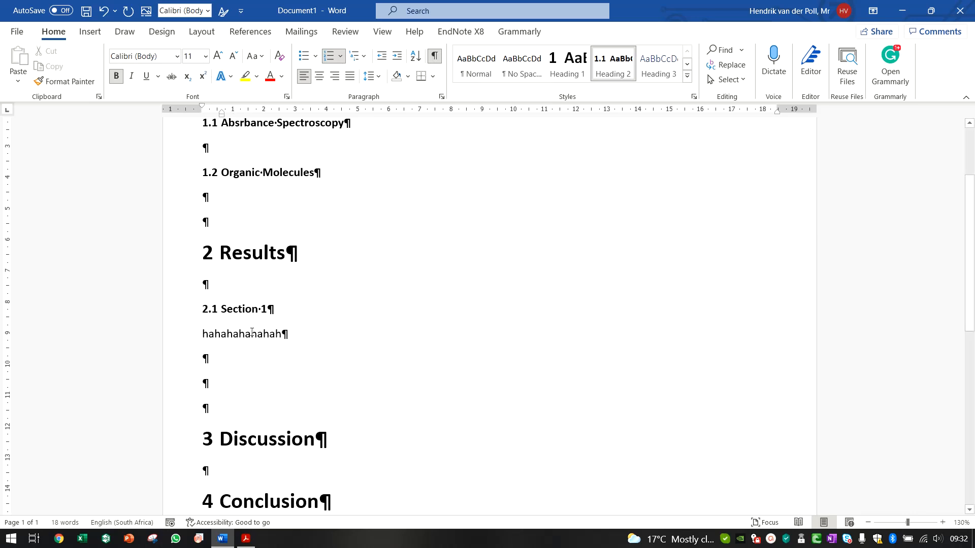
left_click(252, 333)
triple_click(249, 310)
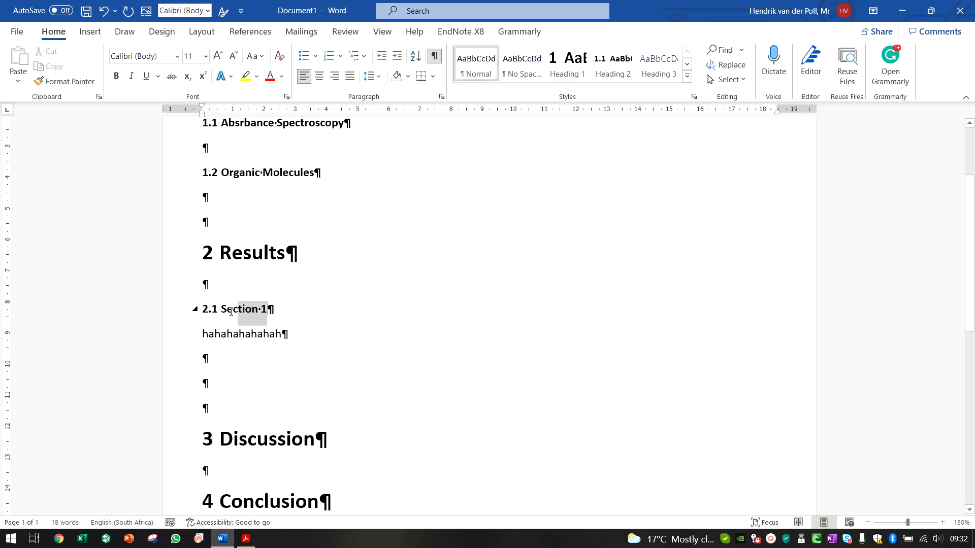
left_click(217, 56)
left_click(217, 57)
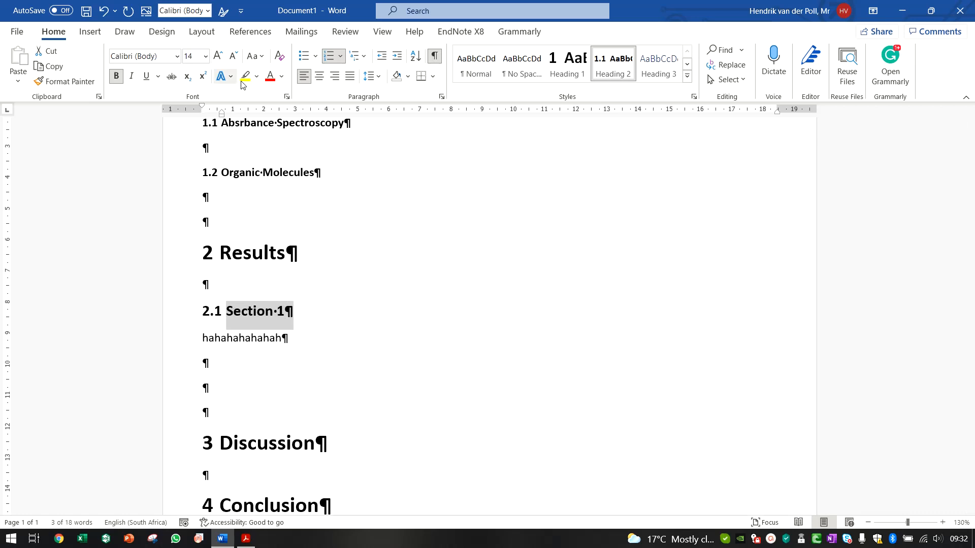
right_click(613, 72)
left_click(655, 75)
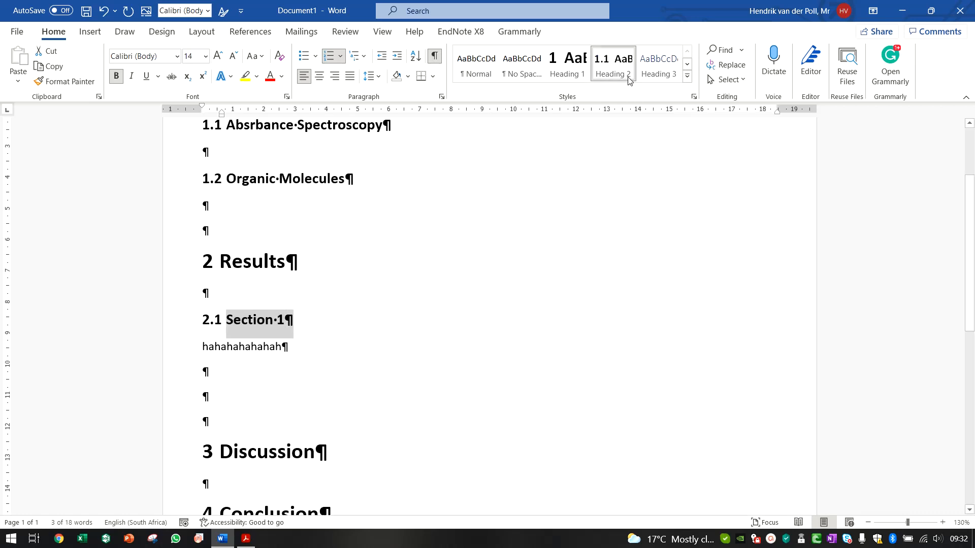
scroll(315, 256, "up", 3)
scroll(278, 253, "down", 5)
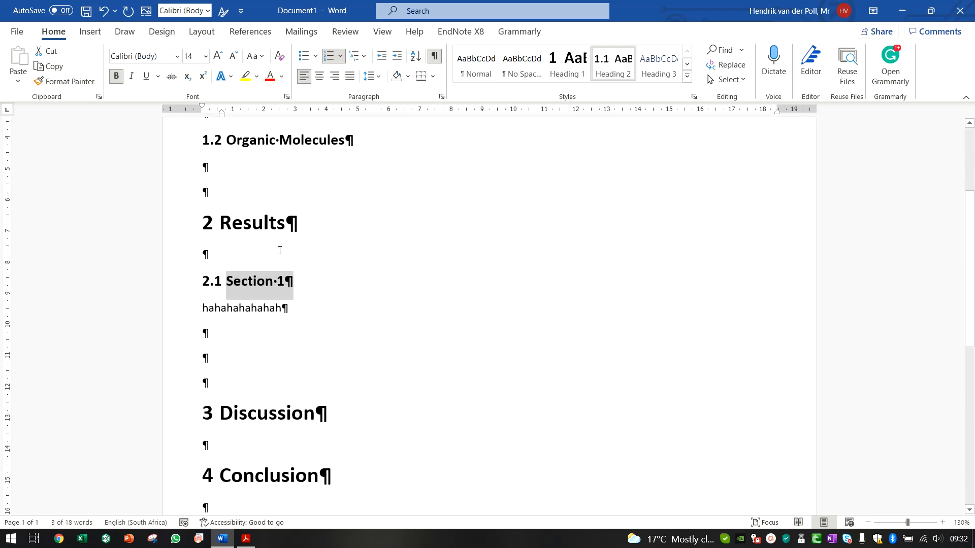
scroll(280, 251, "up", 2)
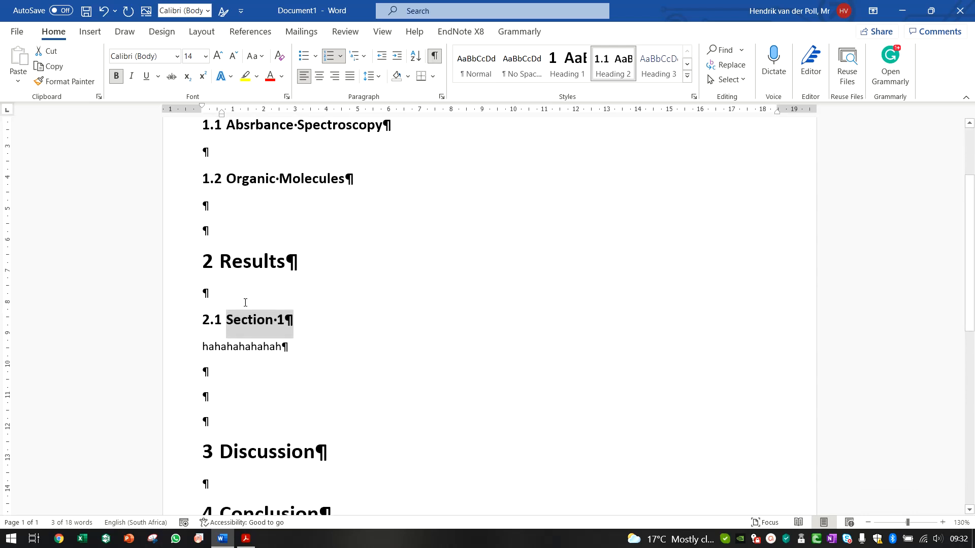
Start a "2.1.1." numbered line in the second empty paragraph below "hahahahahahah" and update the Heading 3 style to match it.
left_click(246, 391)
scroll(304, 253, "up", 2)
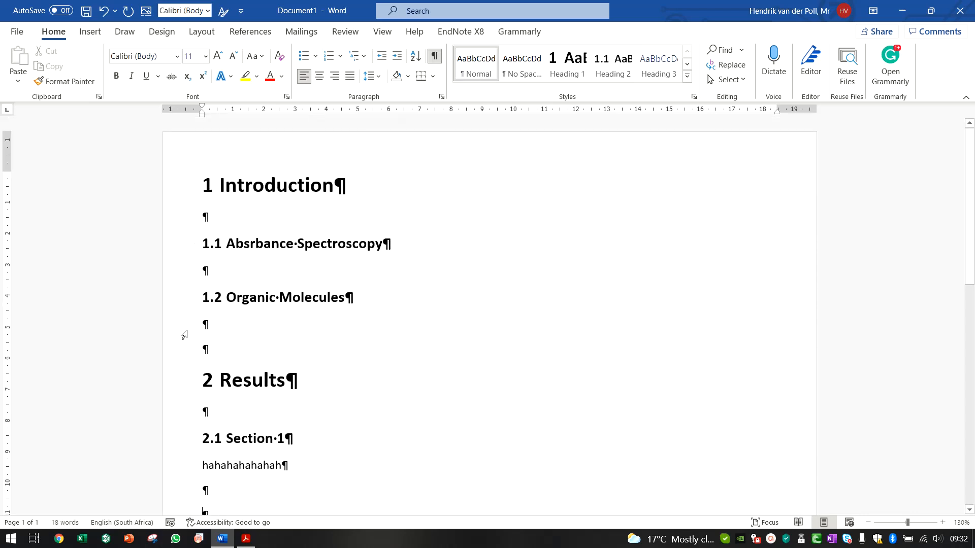
scroll(184, 333, "down", 3)
scroll(452, 374, "up", 3)
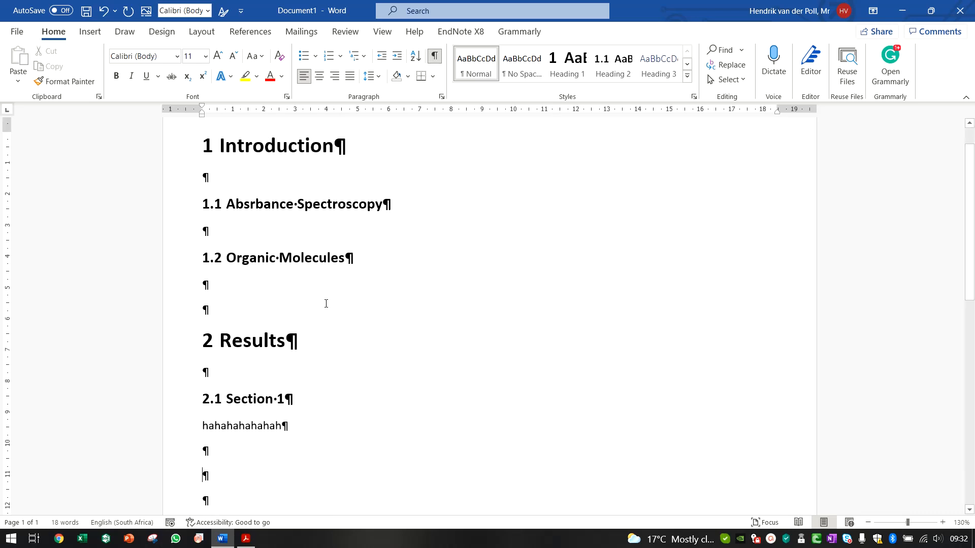
scroll(325, 334, "down", 3)
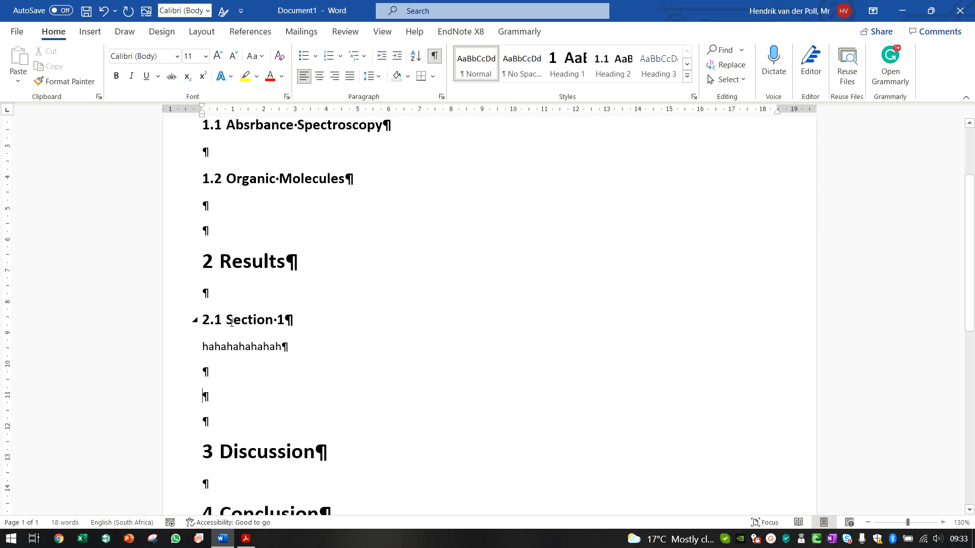
type("2.1.1.")
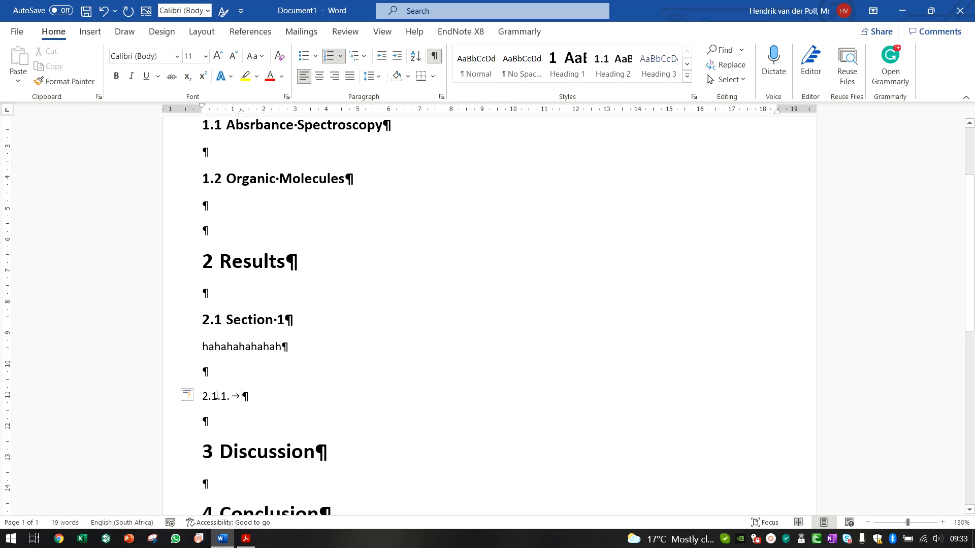
right_click(673, 72)
left_click(682, 81)
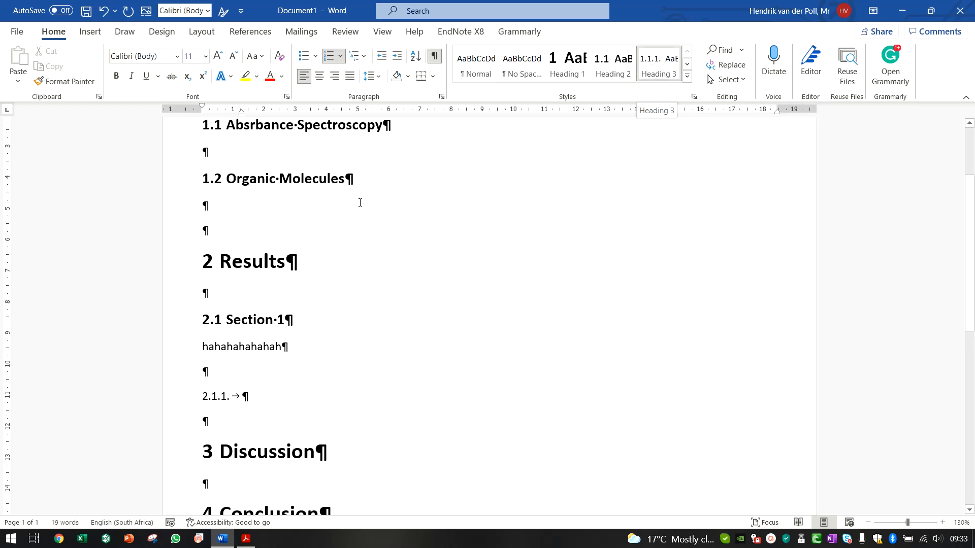
Add two empty paragraphs below the "Organic Molecules" heading and apply Heading 3 to the third empty paragraph there.
left_click(225, 207)
key("Return")
key("Return")
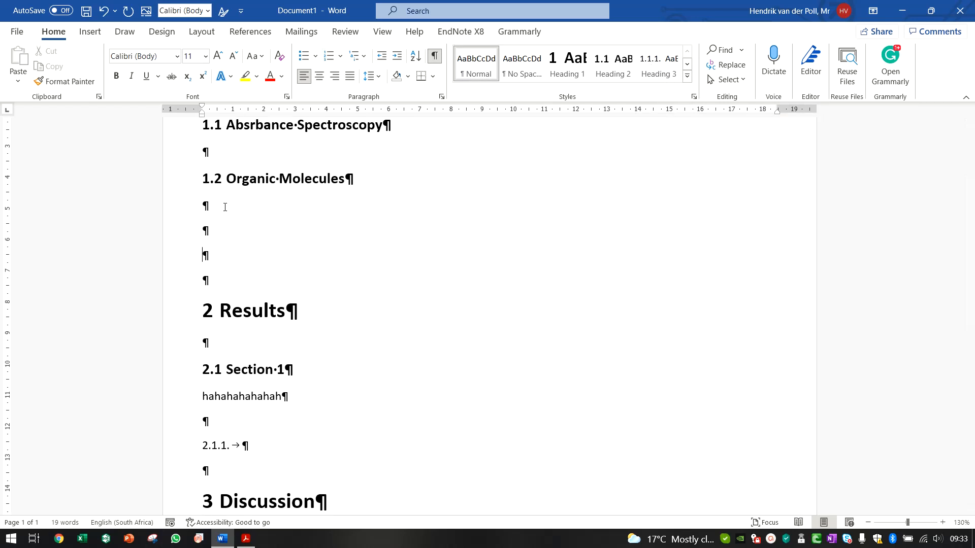
left_click(658, 63)
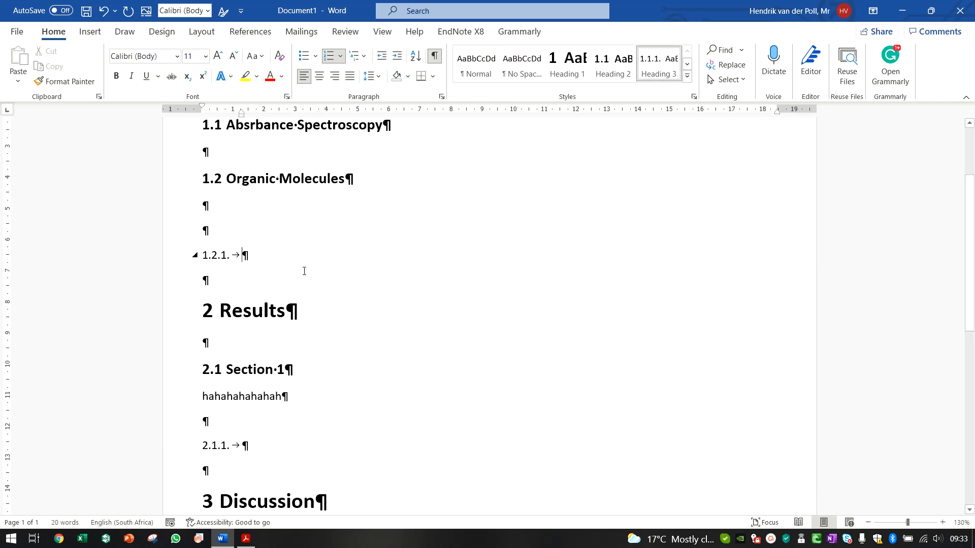
scroll(304, 271, "up", 3)
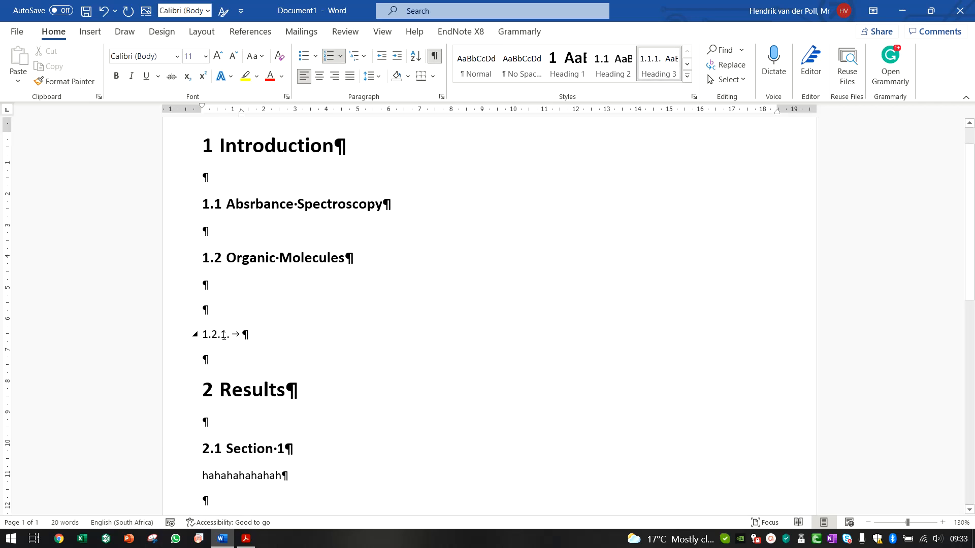
scroll(257, 316, "down", 3)
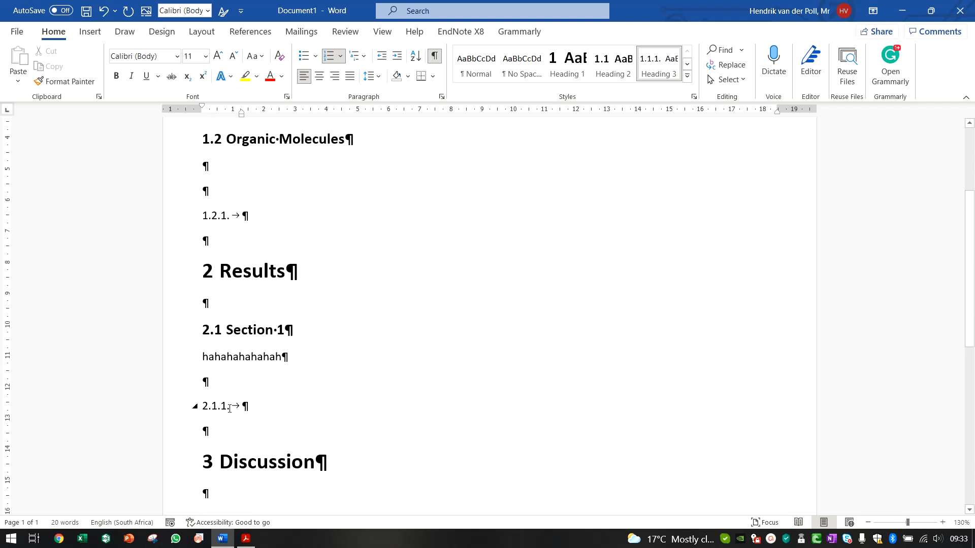
scroll(213, 216, "up", 3)
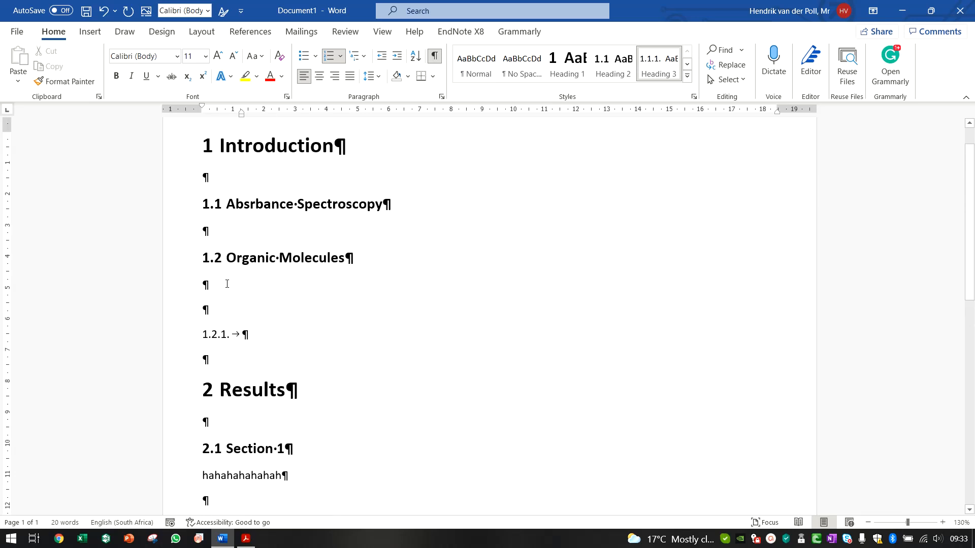
Remove the trailing period from the level 3 number format of the multilevel list and have a space follow the number.
left_click(207, 337)
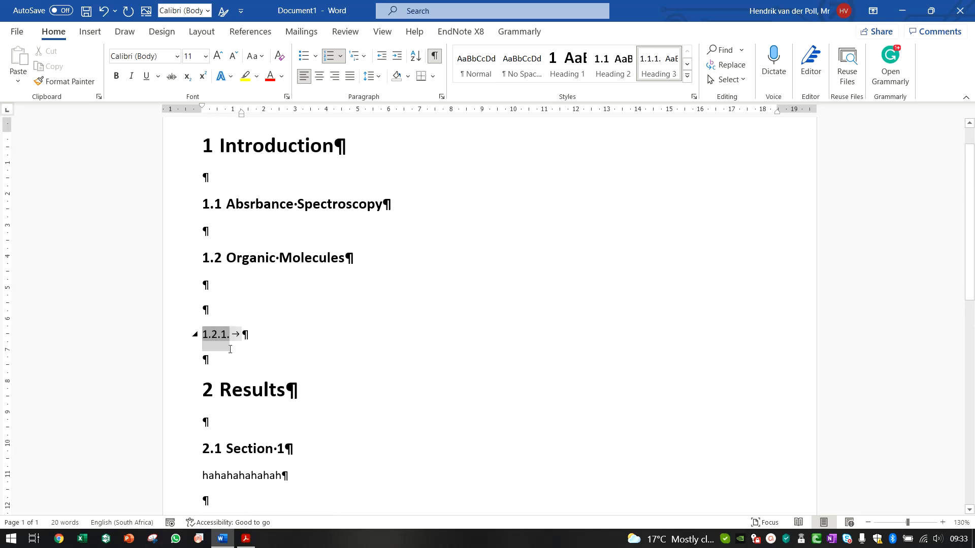
left_click(207, 262)
left_click(218, 337)
scroll(250, 319, "down", 1)
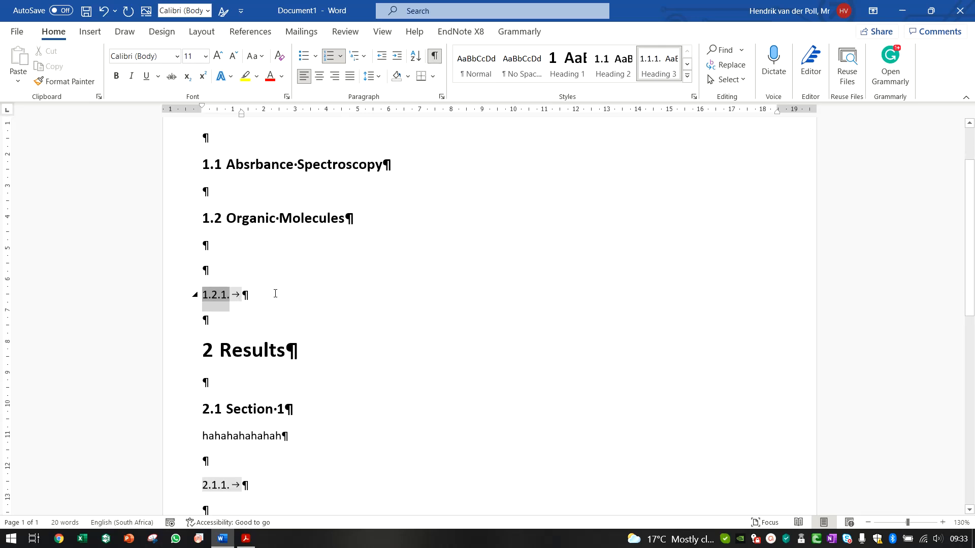
scroll(308, 290, "down", 2)
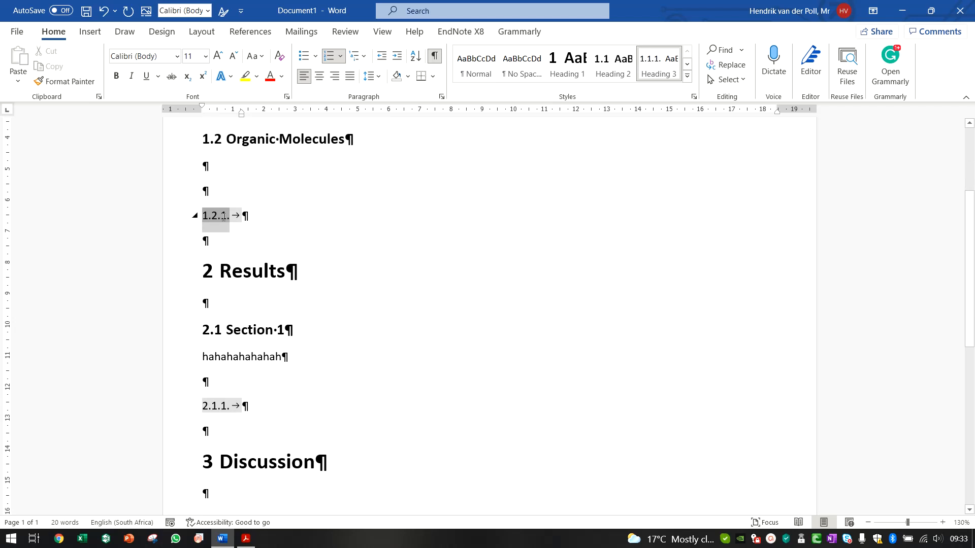
right_click(223, 217)
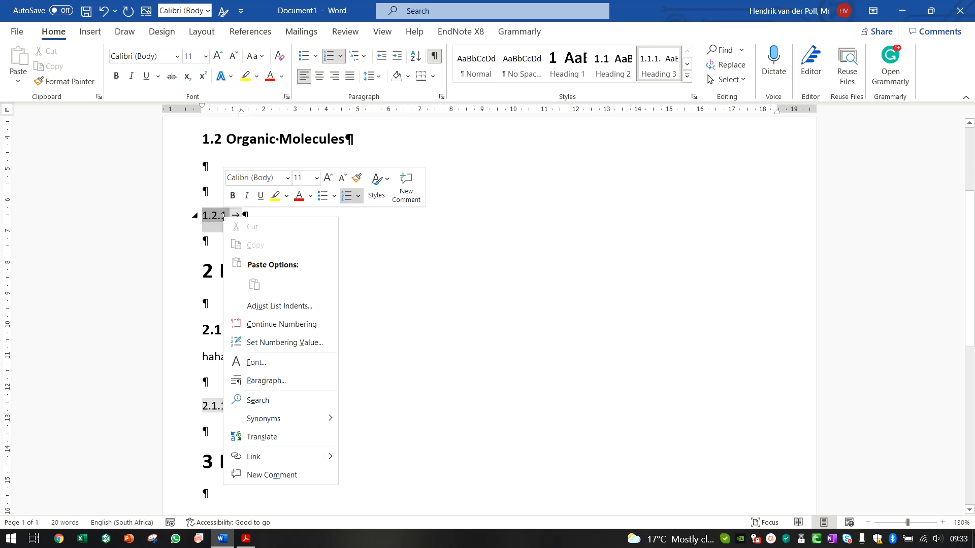
left_click(277, 306)
left_click(427, 298)
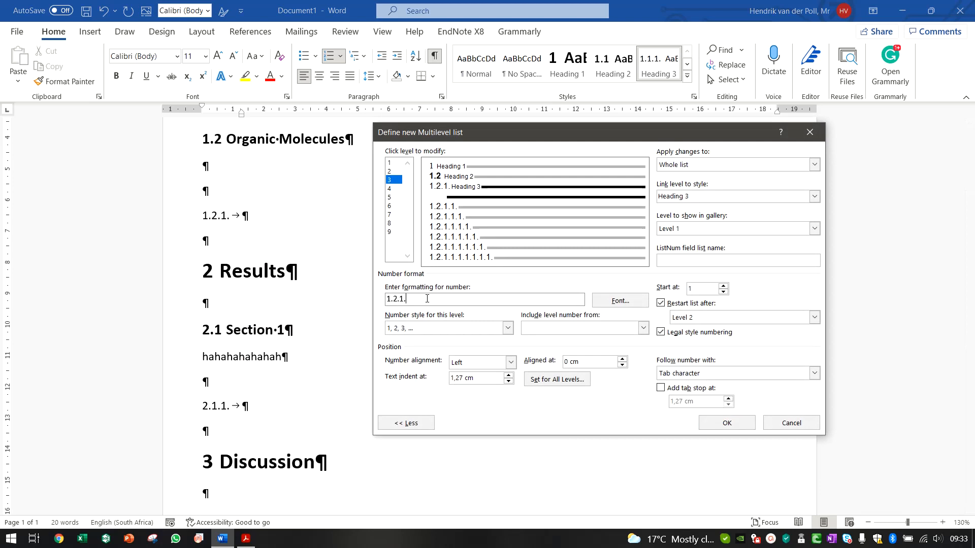
key("BackSpace")
left_click(729, 375)
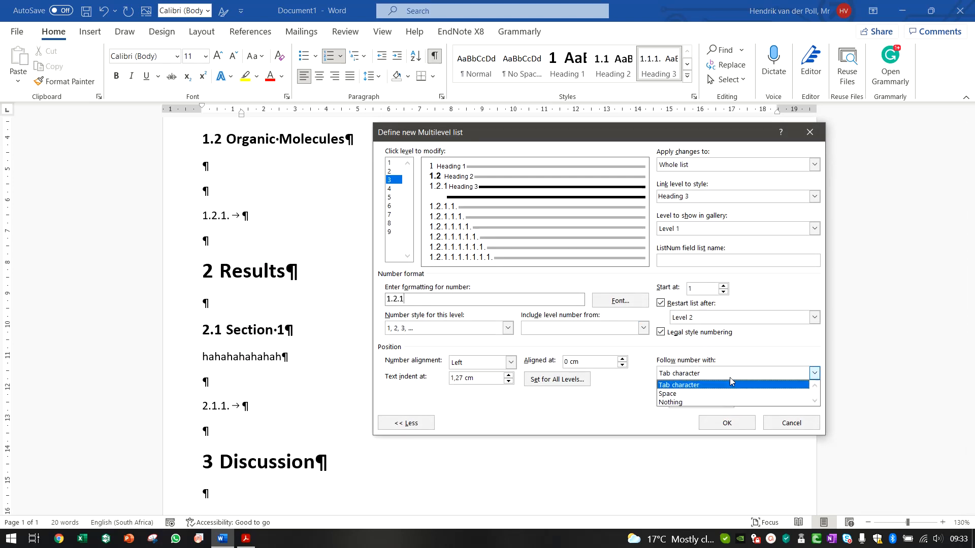
left_click(722, 399)
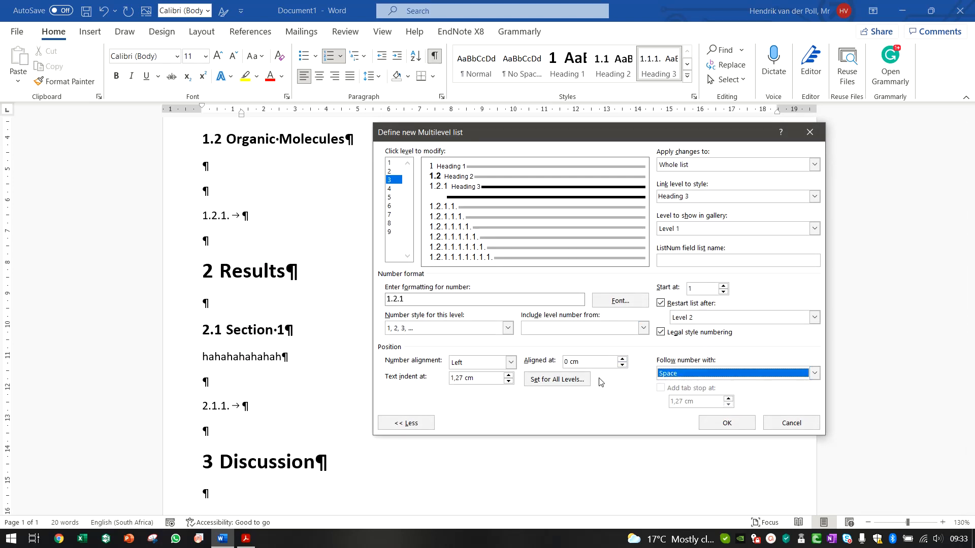
left_click(717, 424)
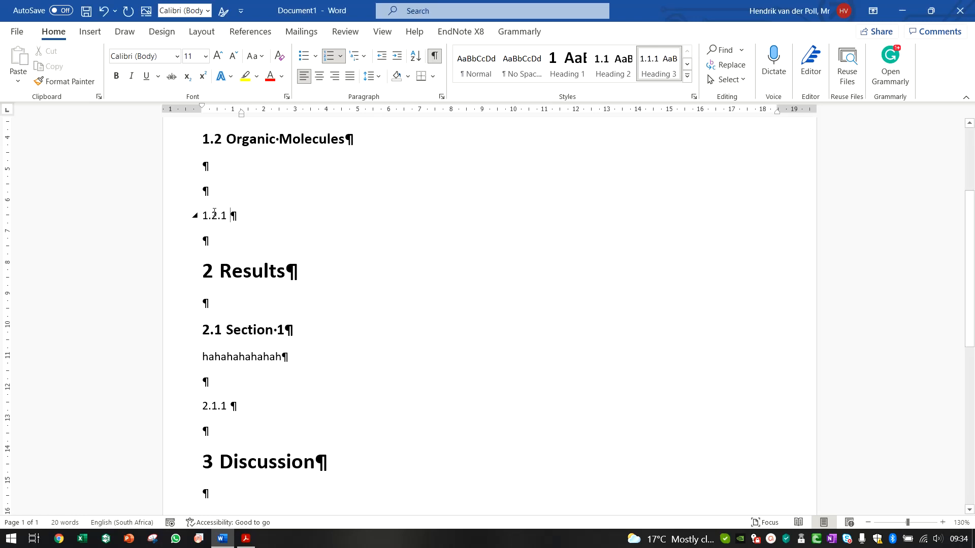
Modify the Heading 3 style to use 12 pt italic text.
right_click(656, 71)
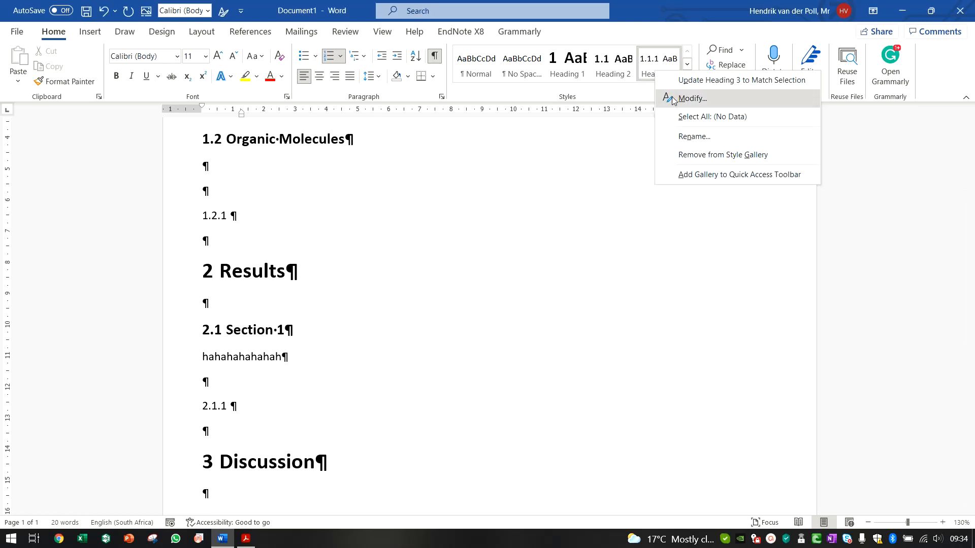
left_click(672, 96)
left_click(427, 202)
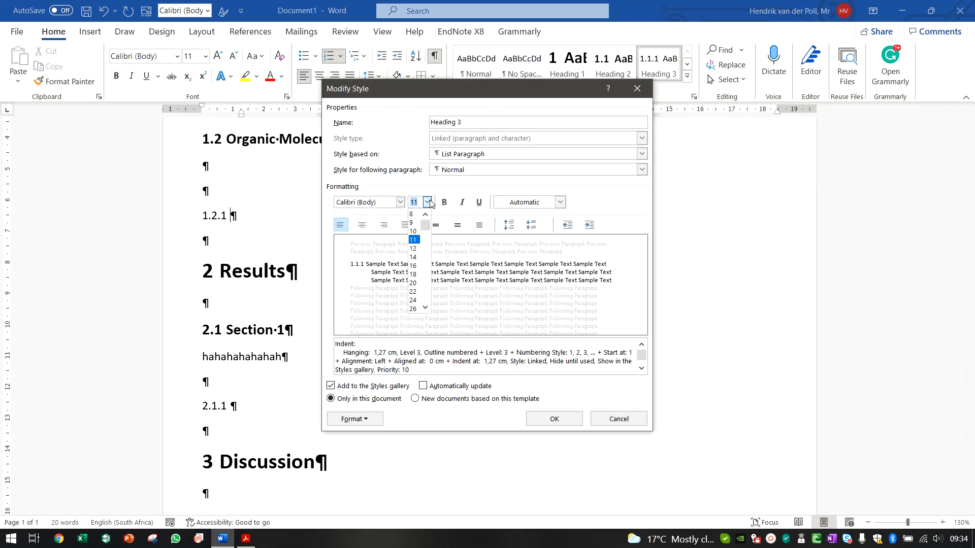
left_click(413, 248)
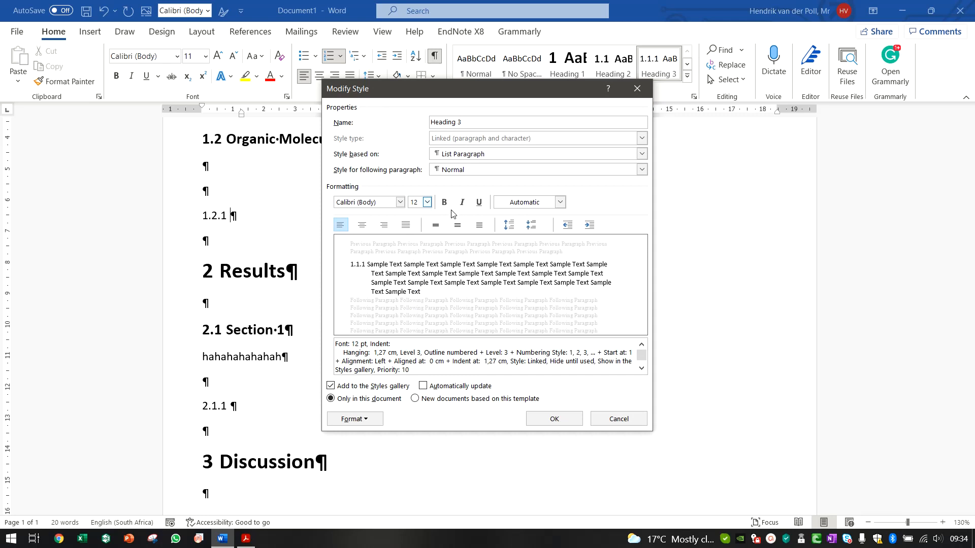
left_click(463, 203)
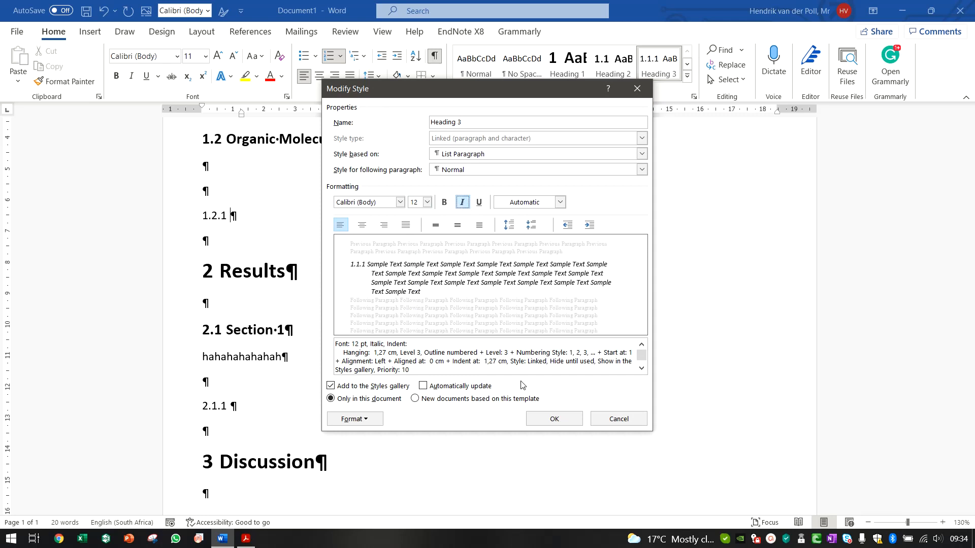
left_click(544, 419)
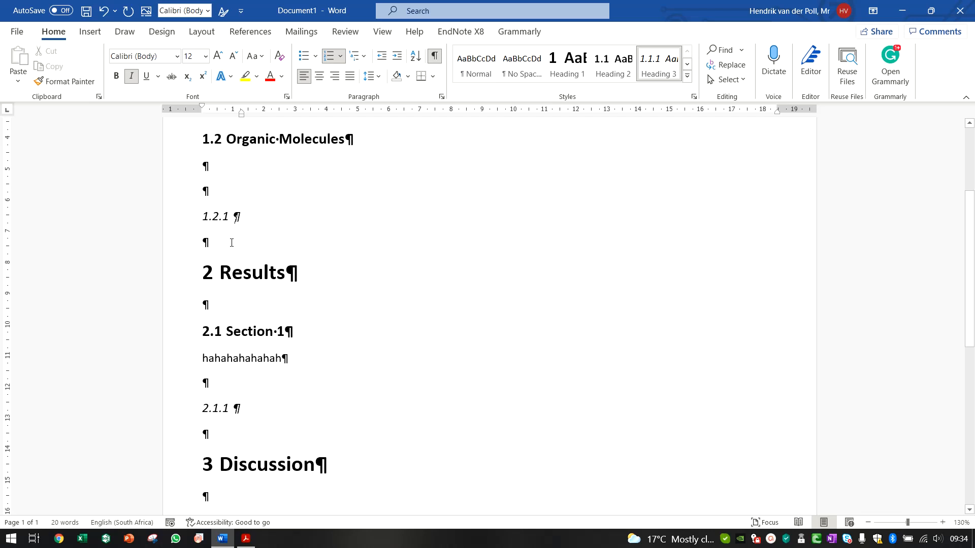
Enter "Some Info On Organic Molcules" as the 1.2.1 heading and "More Info" as the 2.1.1 heading.
type("Some Infor")
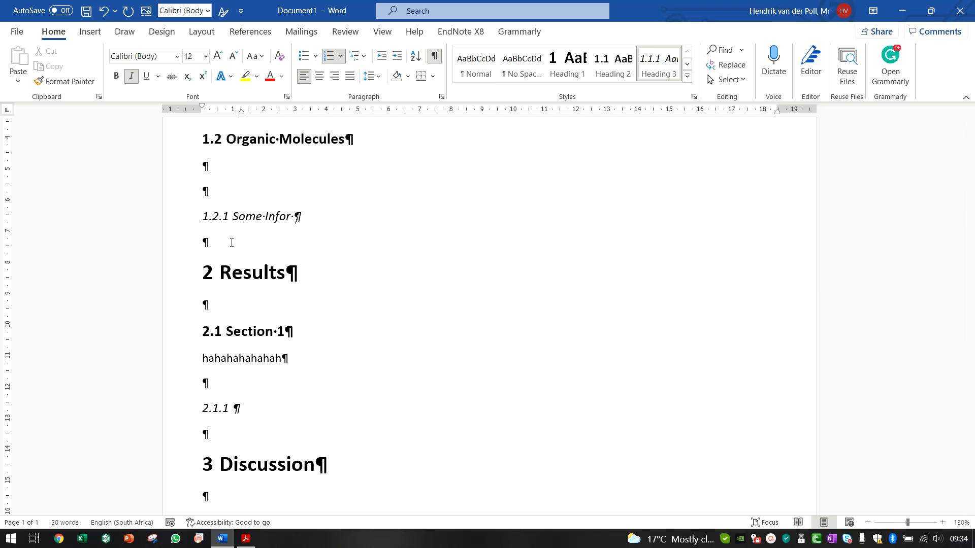
key("BackSpace")
type("On Organic Molcules")
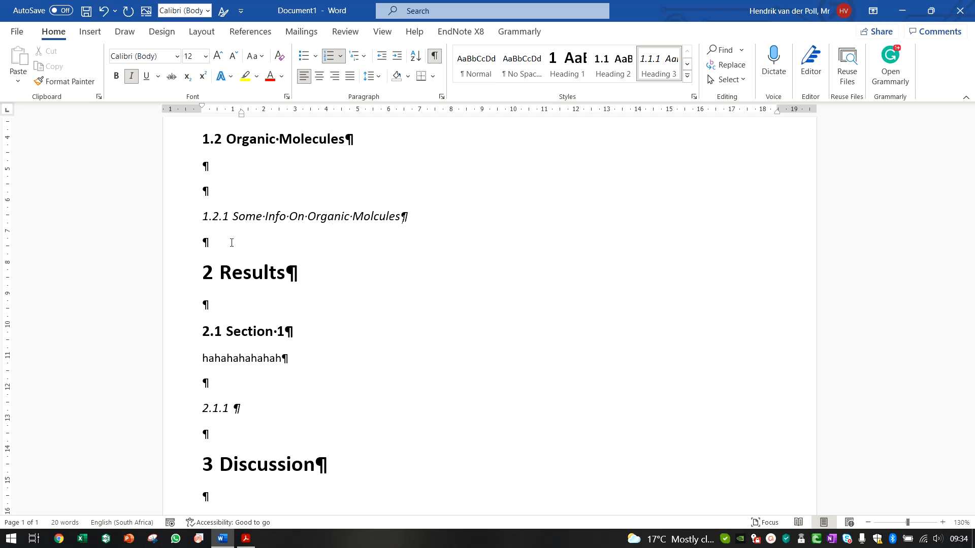
left_click(264, 396)
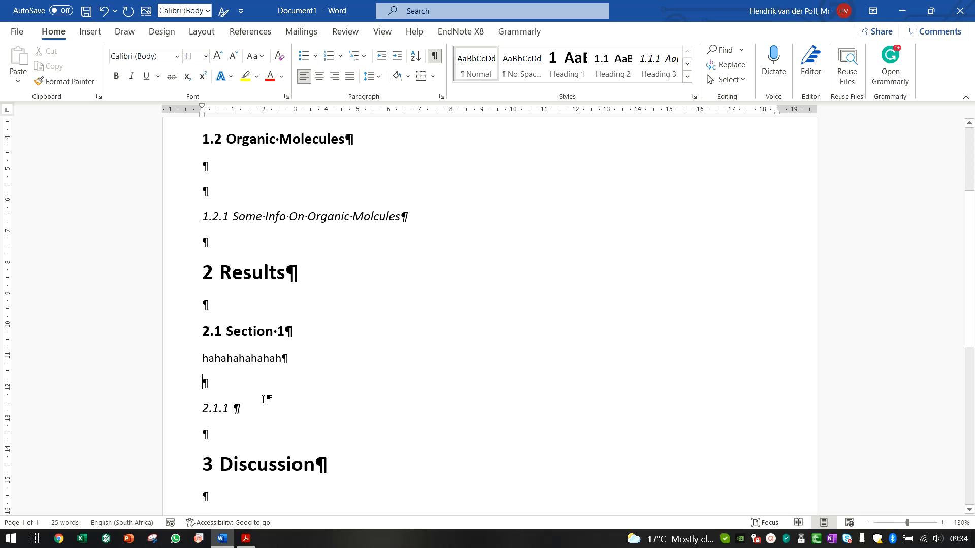
left_click(256, 416)
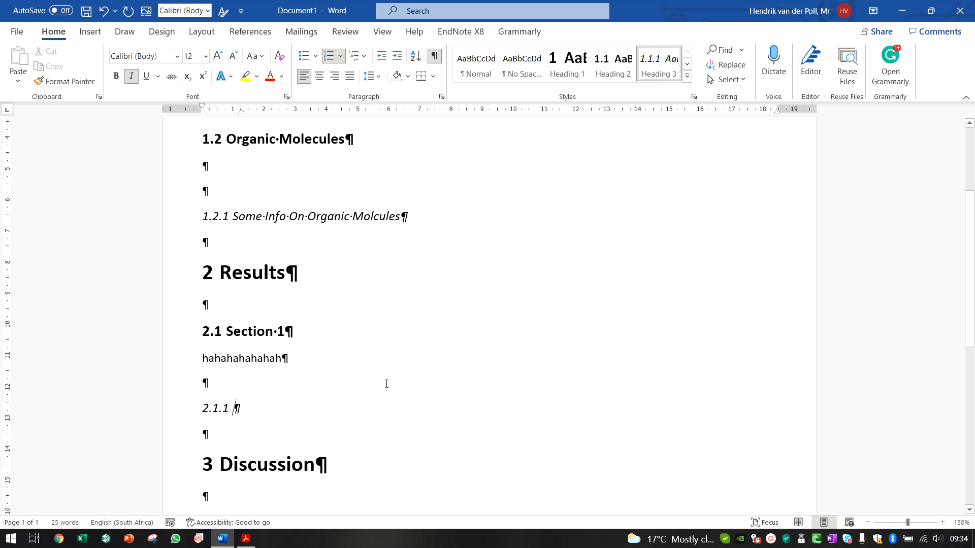
type("More Info")
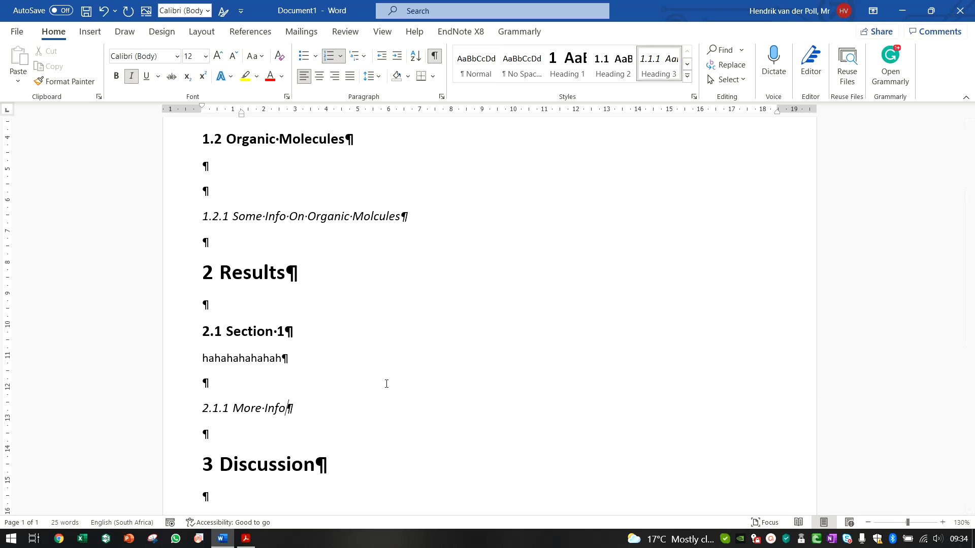
Complete the 2.1.1 heading as "More Info on Section 1" and change "On" to lowercase "on" in the 1.2.1 heading.
type(" on Section 1")
left_click(298, 216)
key("BackSpace")
type("o")
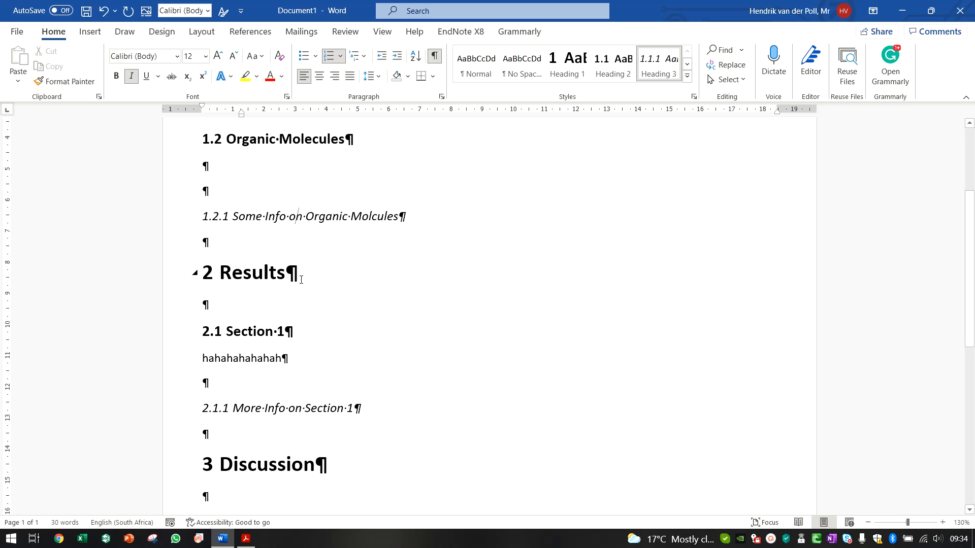
left_click(269, 393)
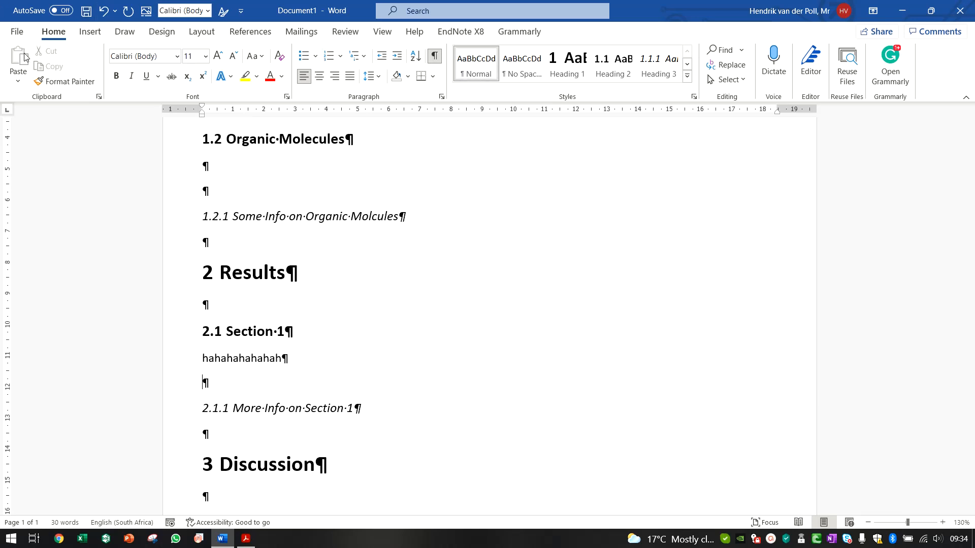
Save the document to the Desktop as "CMY 382 Word Headings" in Word Document format.
left_click(20, 32)
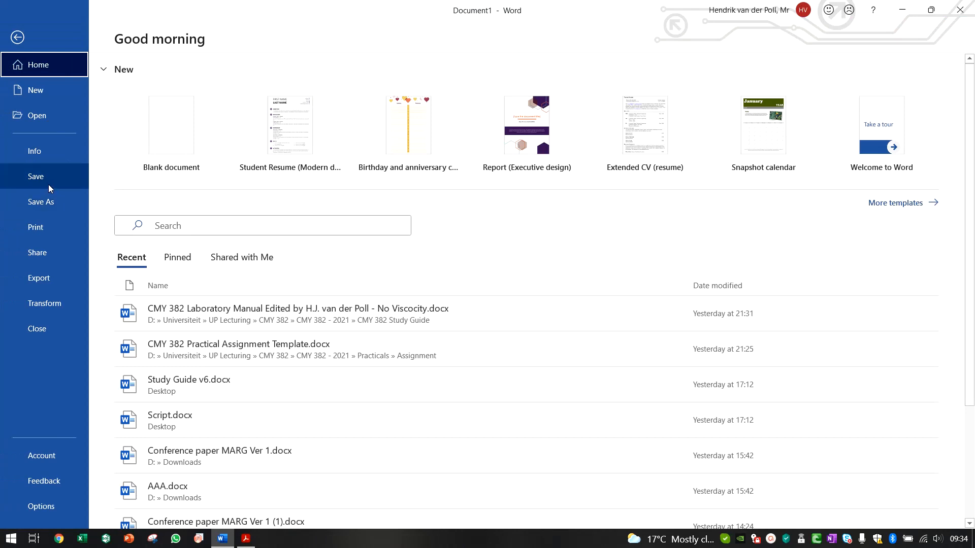
left_click(51, 202)
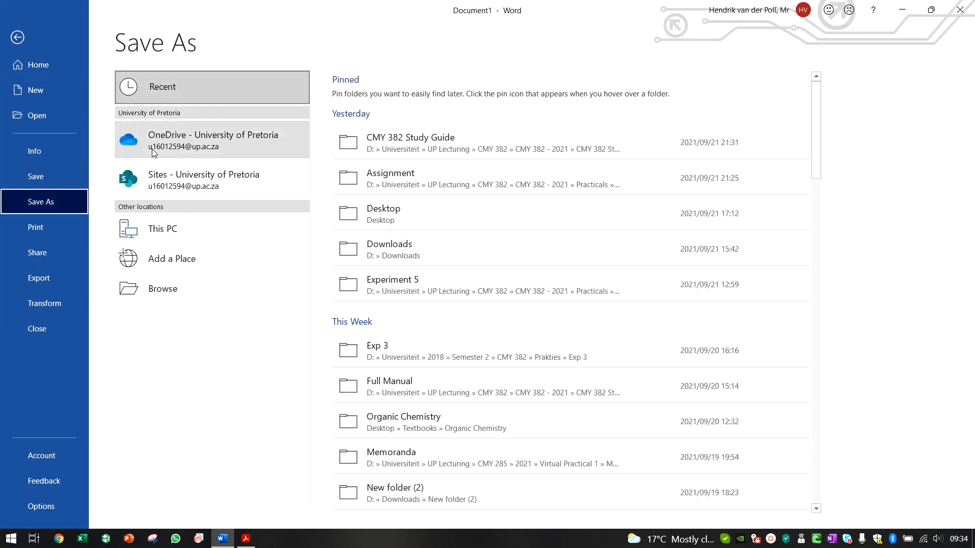
left_click(403, 211)
left_click(372, 93)
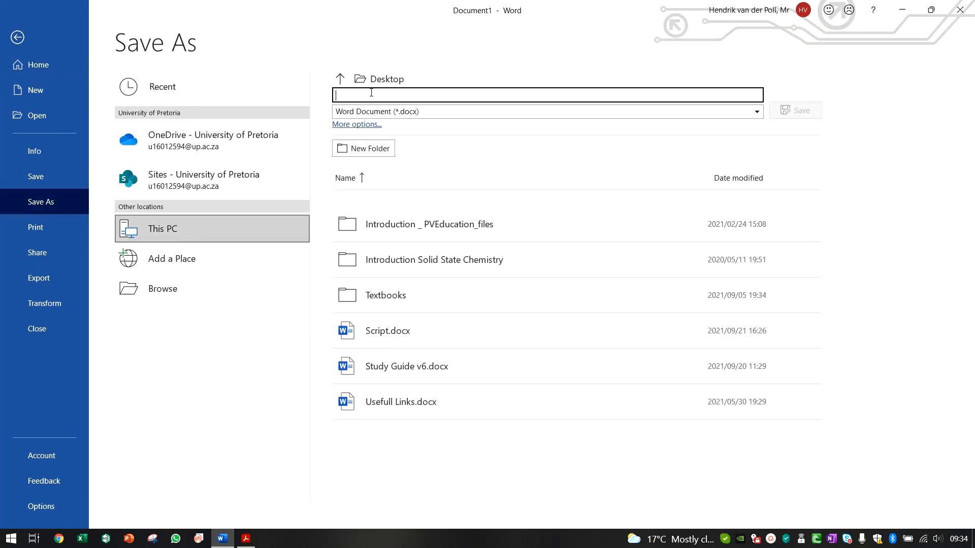
type("CMY 382 Word ")
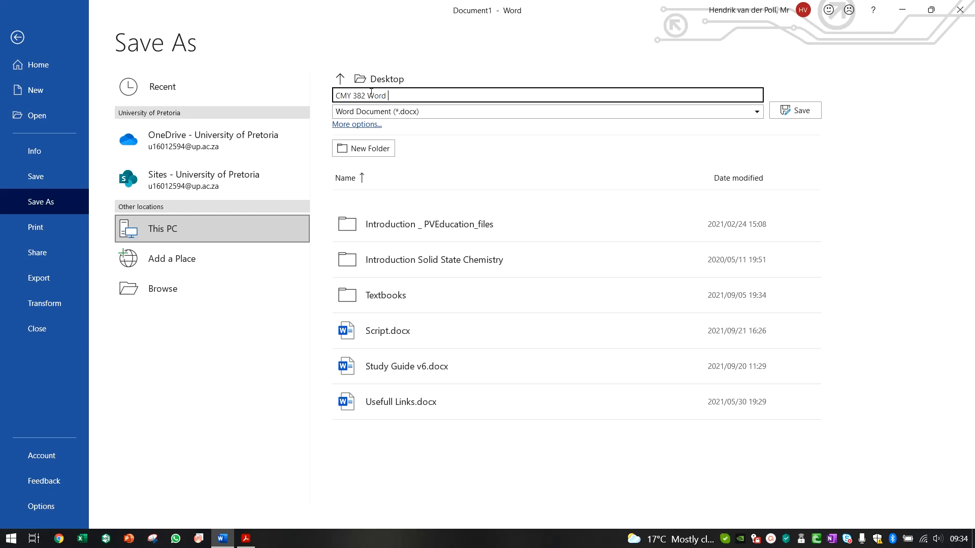
type("Headings")
key("Return")
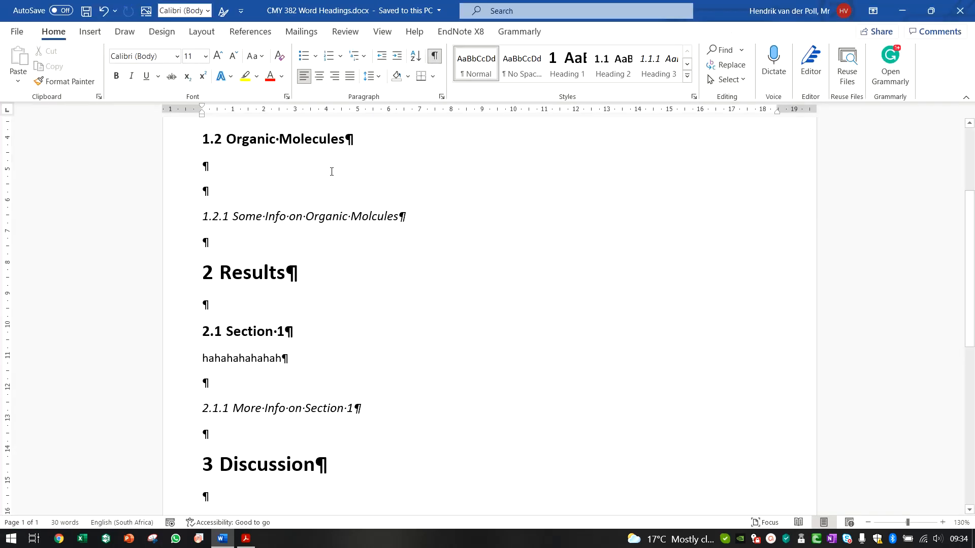
Add two empty paragraphs below the "More Info on Section 1" heading.
scroll(518, 315, "up", 3)
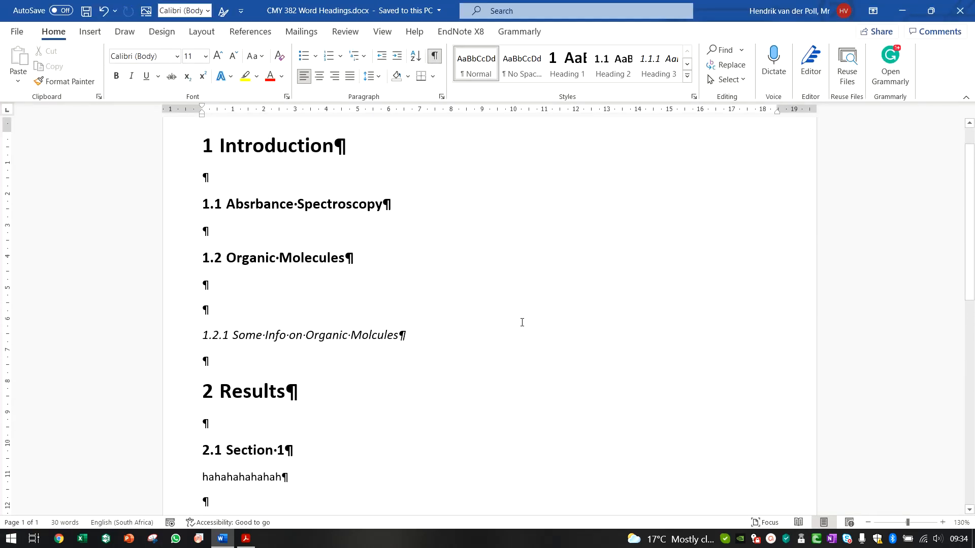
scroll(478, 325, "down", 3)
scroll(311, 228, "up", 2)
scroll(274, 168, "down", 3)
left_click(247, 316)
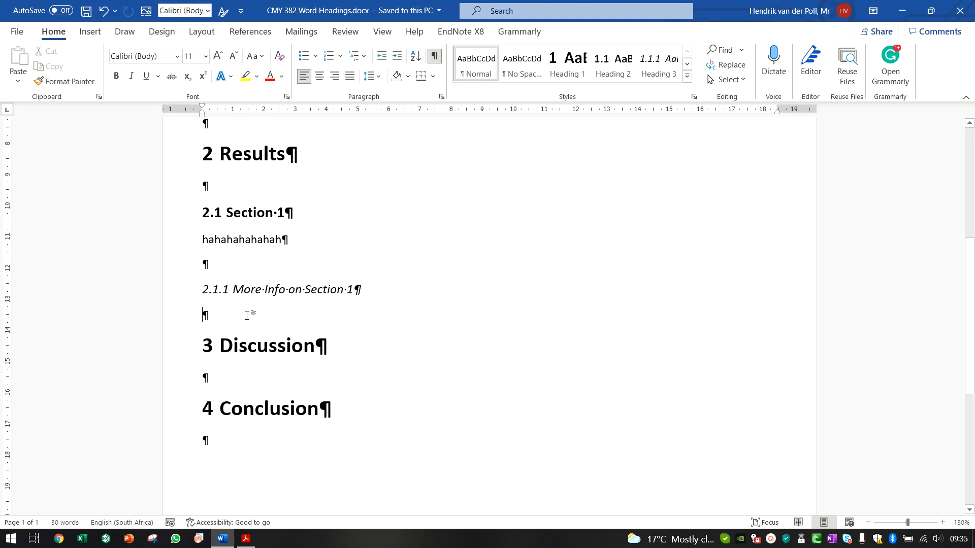
key("Return")
key("Return")
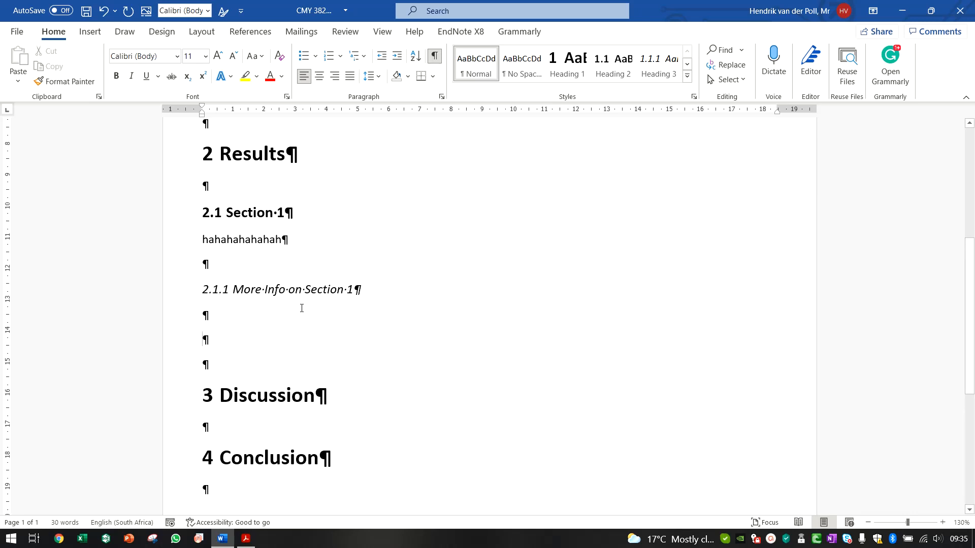
Add two empty paragraphs below the 1.2.1 heading and enter "Fourth Heading Type" in italics in the middle one.
scroll(302, 308, "up", 3)
key("Return")
key("Return")
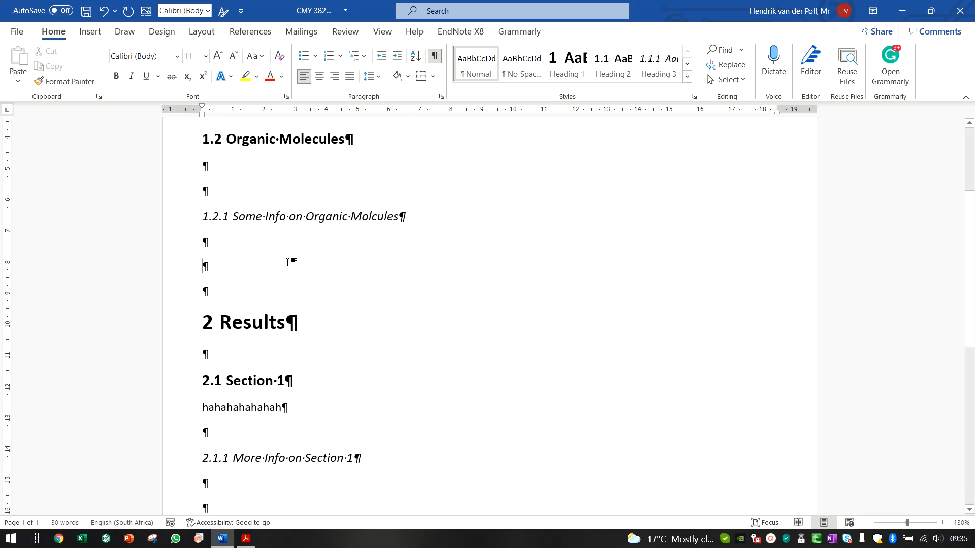
left_click(131, 75)
type("Fourth He")
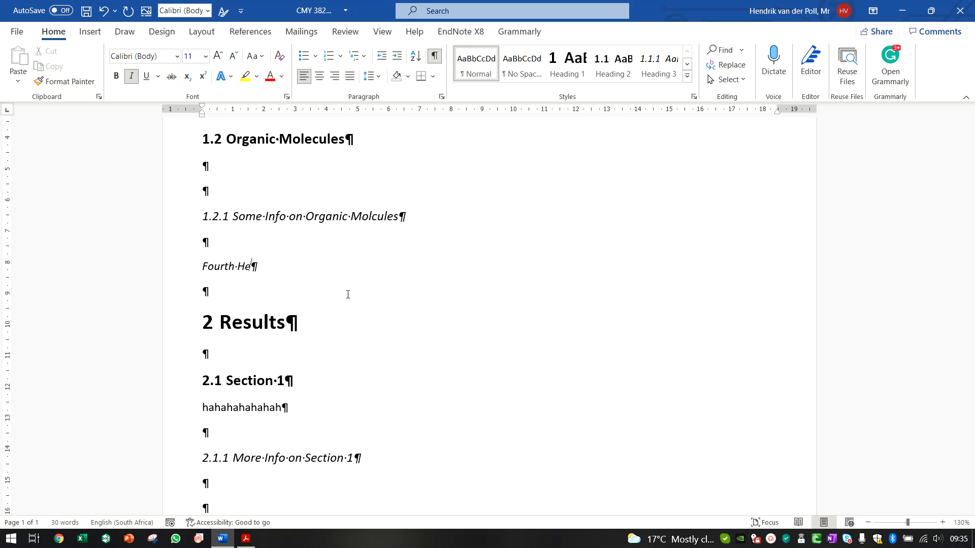
type("ading Type")
Update the Heading 4 style to match the italic "Fourth Heading Type" text.
left_click(687, 77)
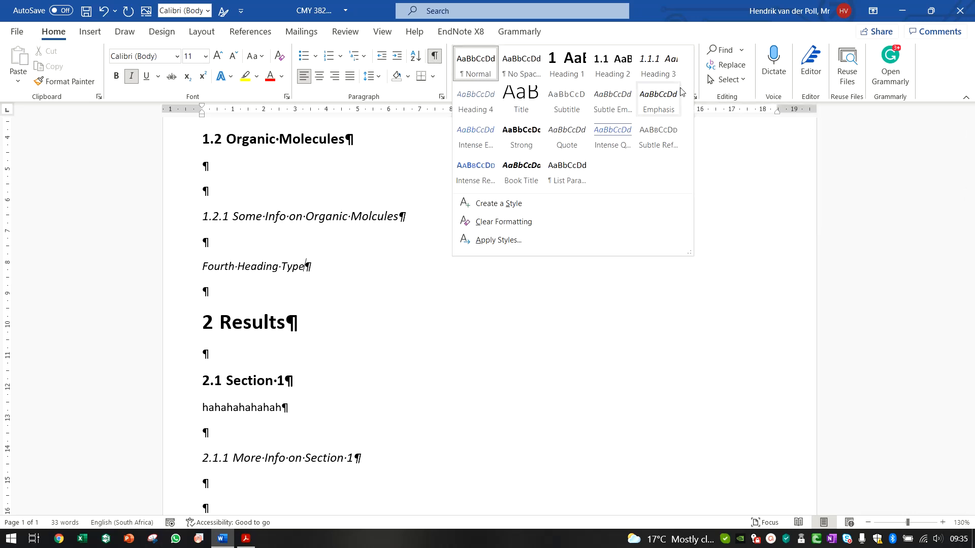
right_click(483, 101)
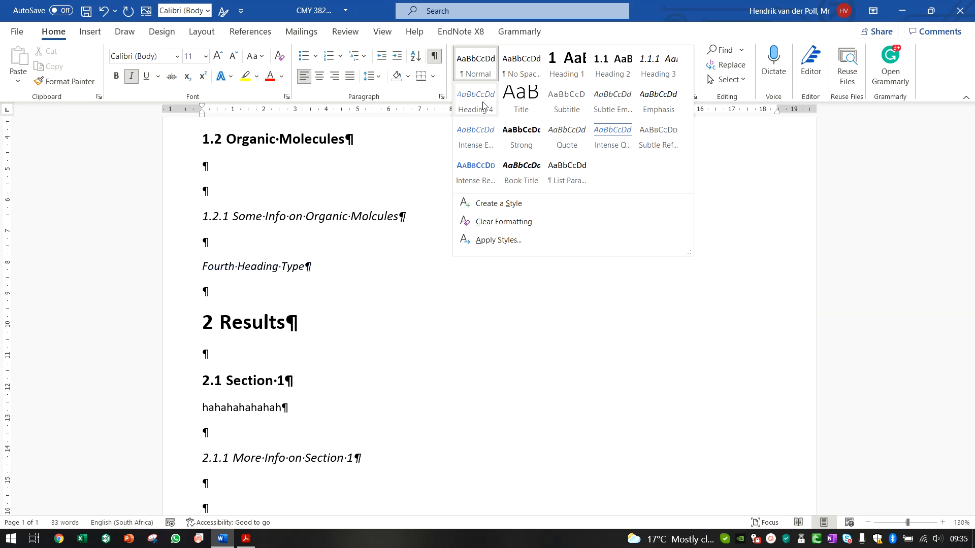
left_click(506, 110)
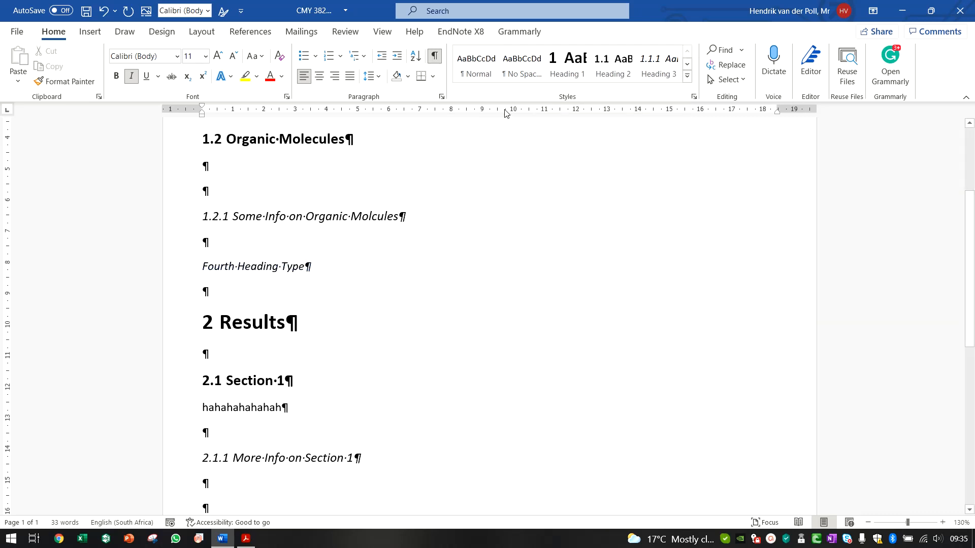
left_click(687, 75)
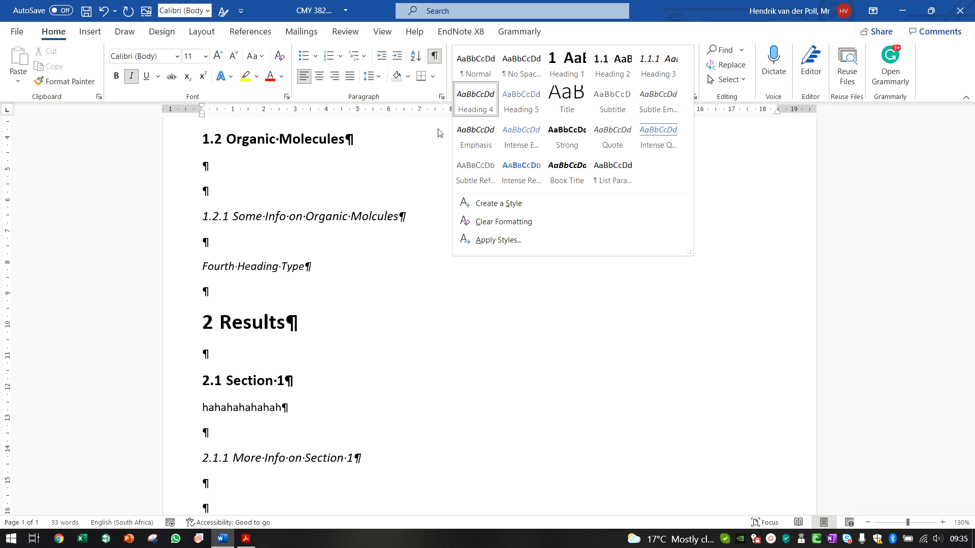
left_click(262, 292)
left_click(262, 291)
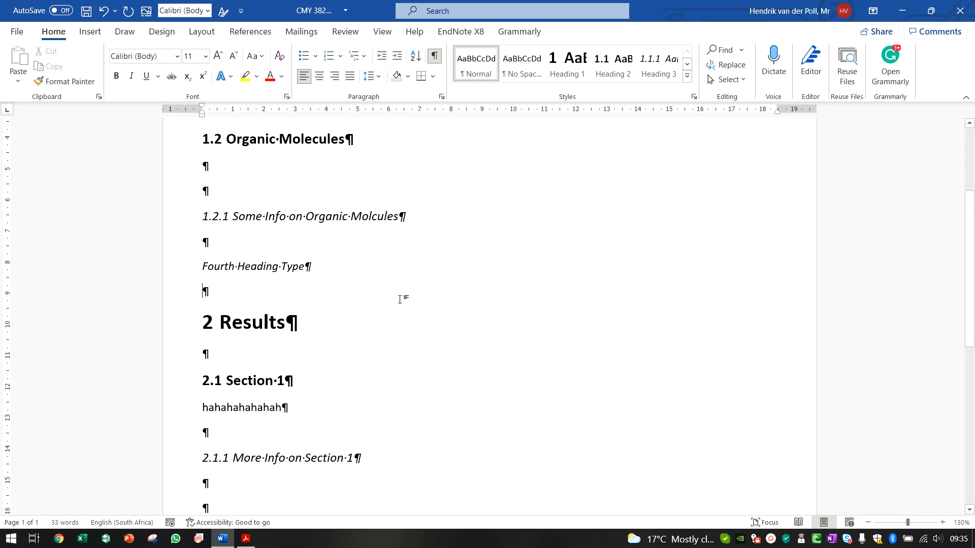
Enter the filler text "whwhwhwhwhwhwhwhwhwh" below the "Organic Molecules" heading and add an empty Heading 3 paragraph beneath it.
scroll(395, 292, "up", 5)
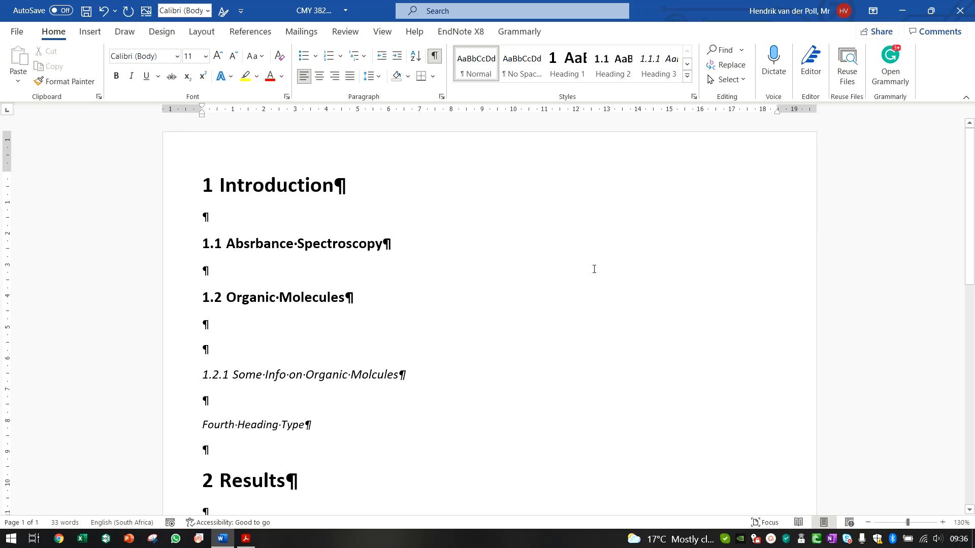
type("whwhwhwhwhwhwhwhwhwh")
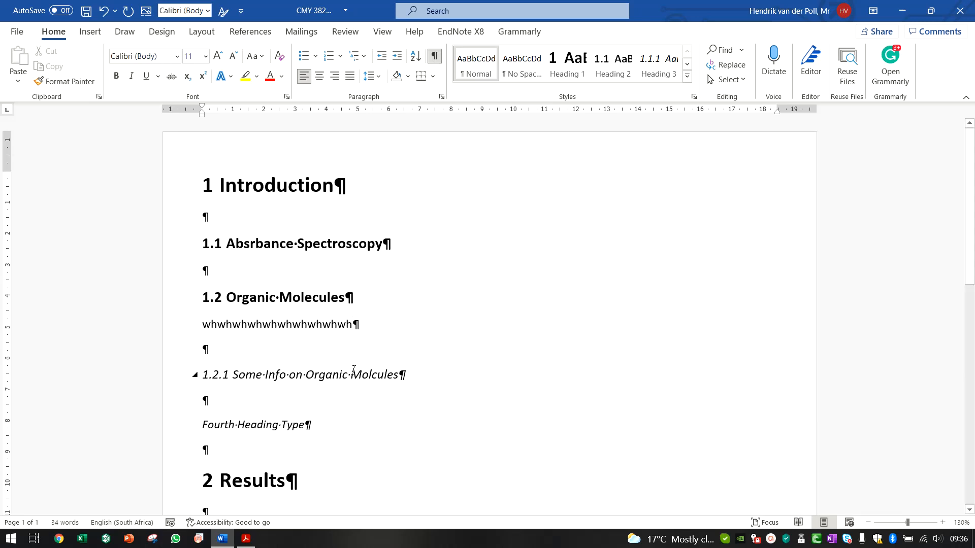
key("Return")
key("Return")
key("Up")
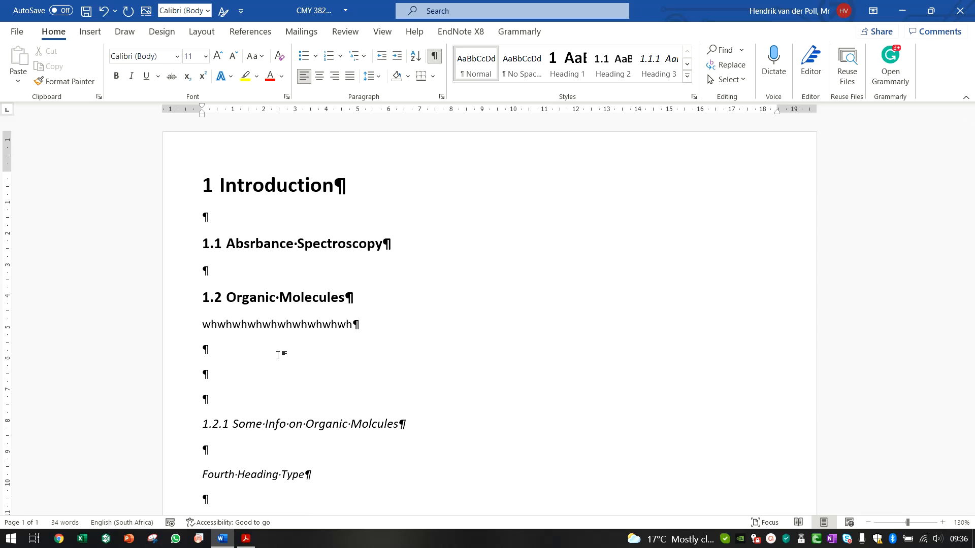
left_click(663, 75)
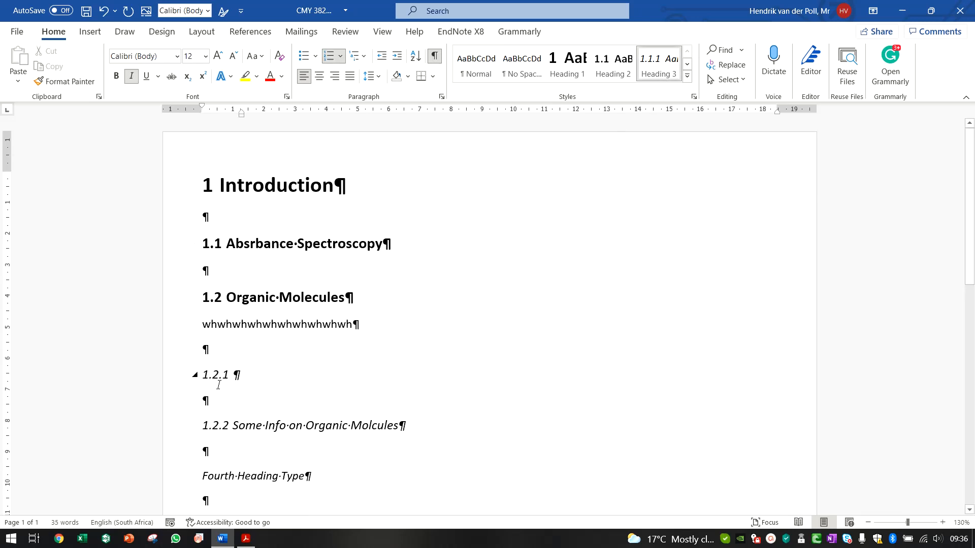
Modify the Heading 3 style to remove its italic formatting.
left_click(221, 424)
left_click(236, 479)
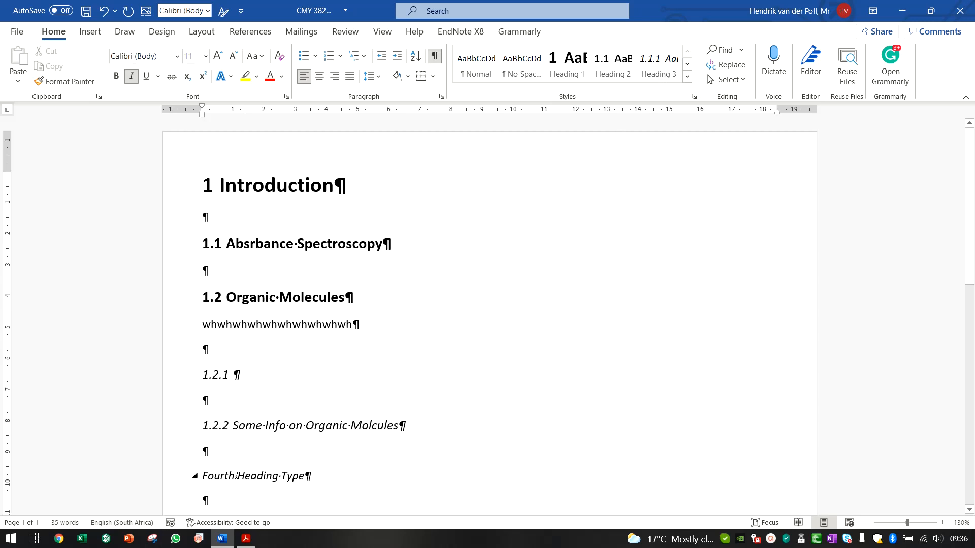
left_click(665, 92)
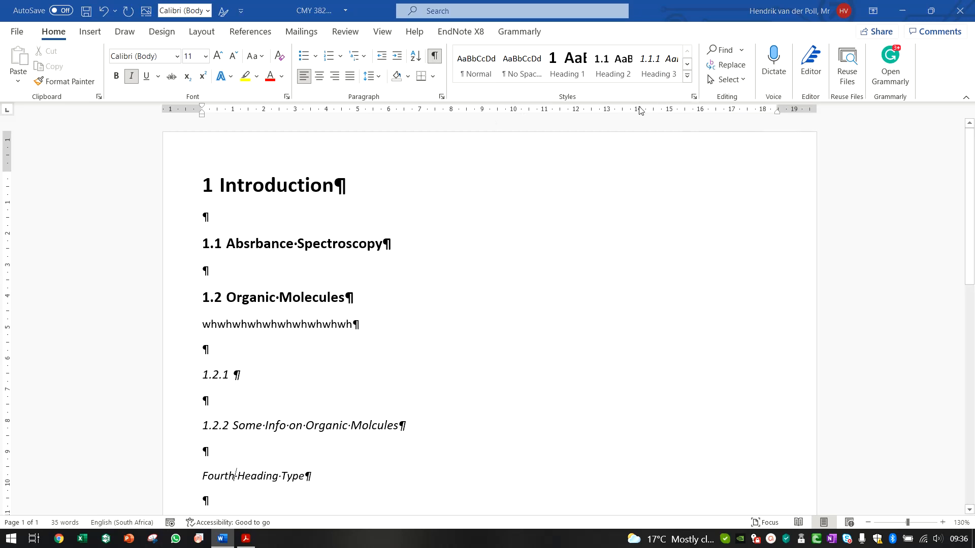
left_click(529, 424)
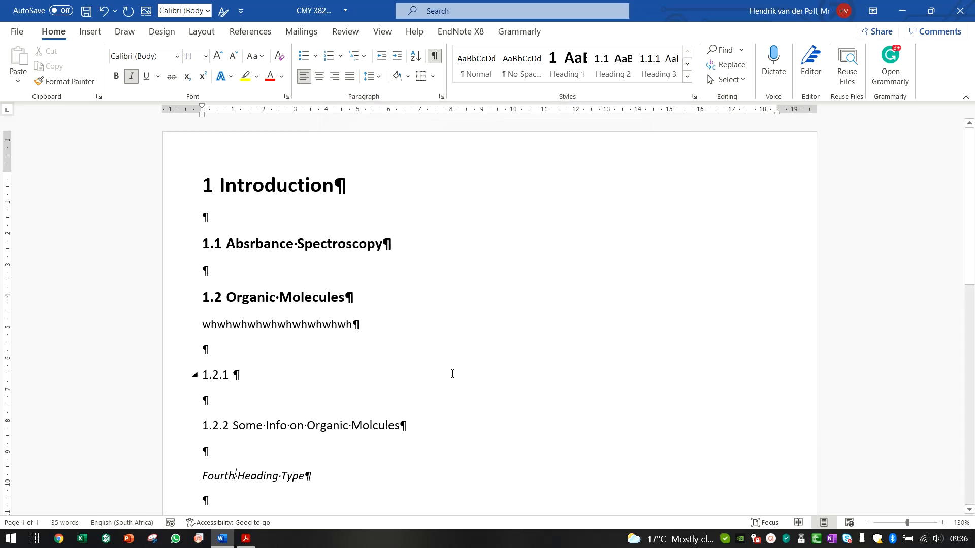
Save the changes to the document.
scroll(431, 351, "down", 3)
left_click(287, 375)
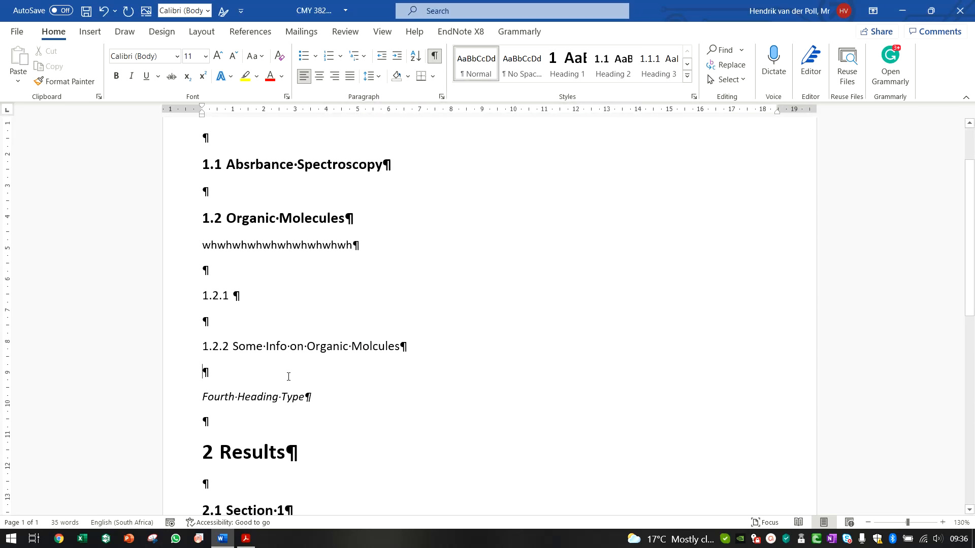
left_click(86, 10)
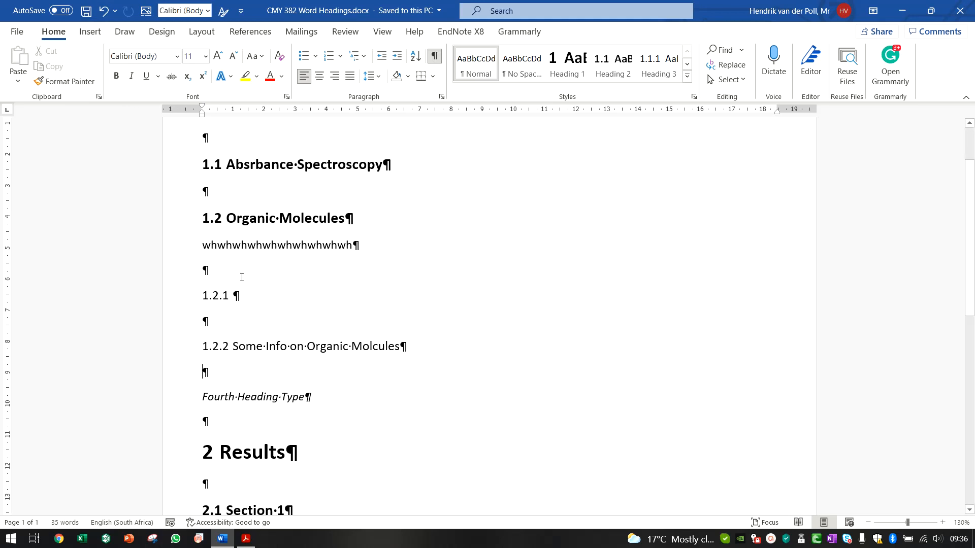
Review the numbered headings throughout the document and check the automatic number of the "Introduction" heading.
scroll(277, 274, "up", 2)
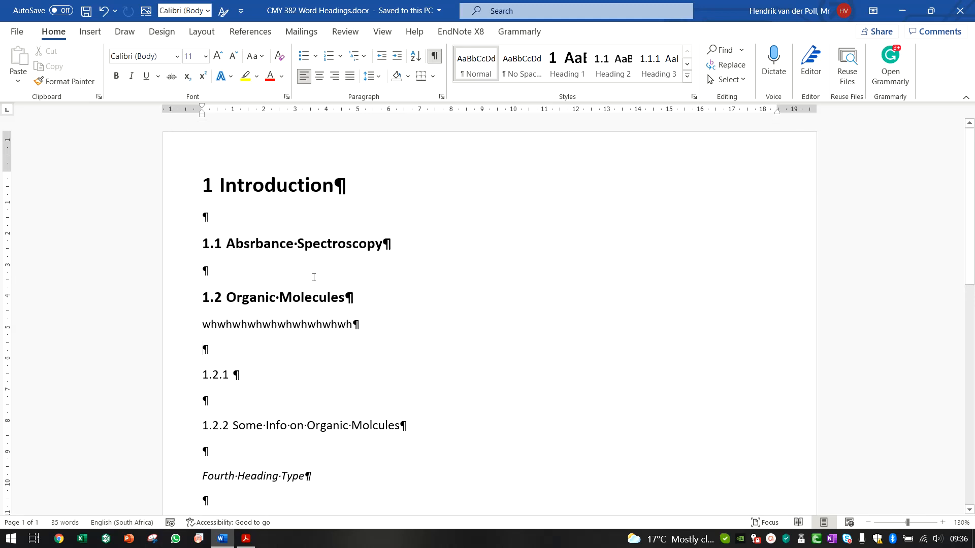
scroll(306, 276, "down", 3)
scroll(307, 276, "down", 7)
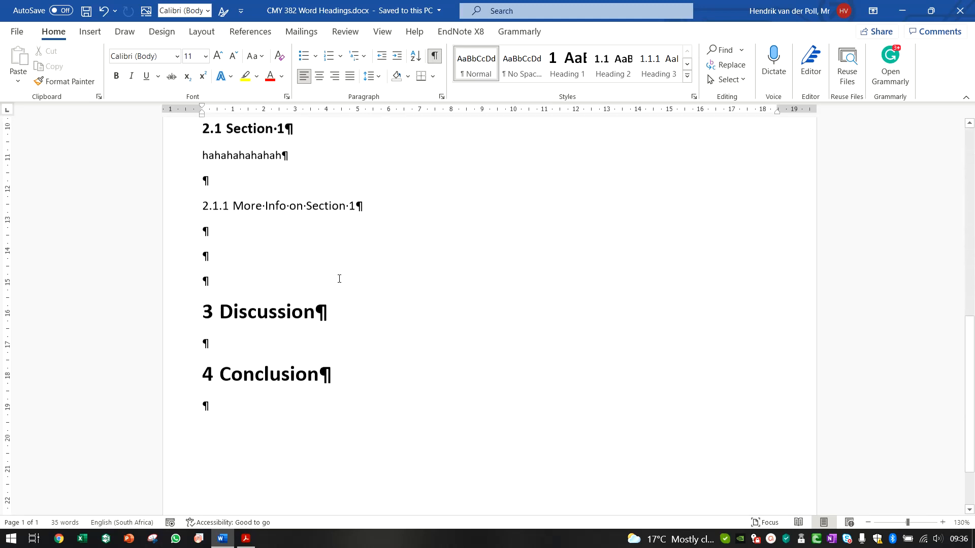
scroll(340, 290, "up", 7)
scroll(339, 290, "up", 3)
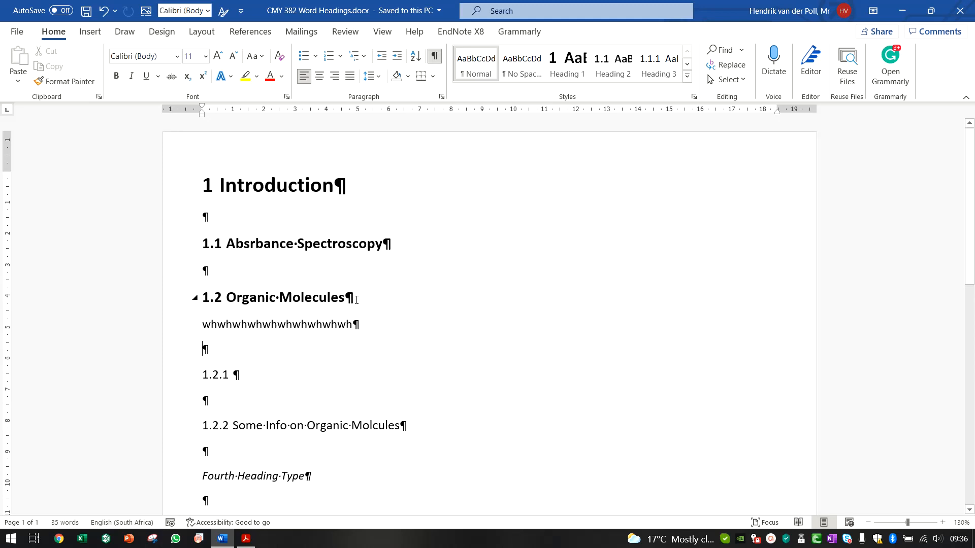
left_click(275, 187)
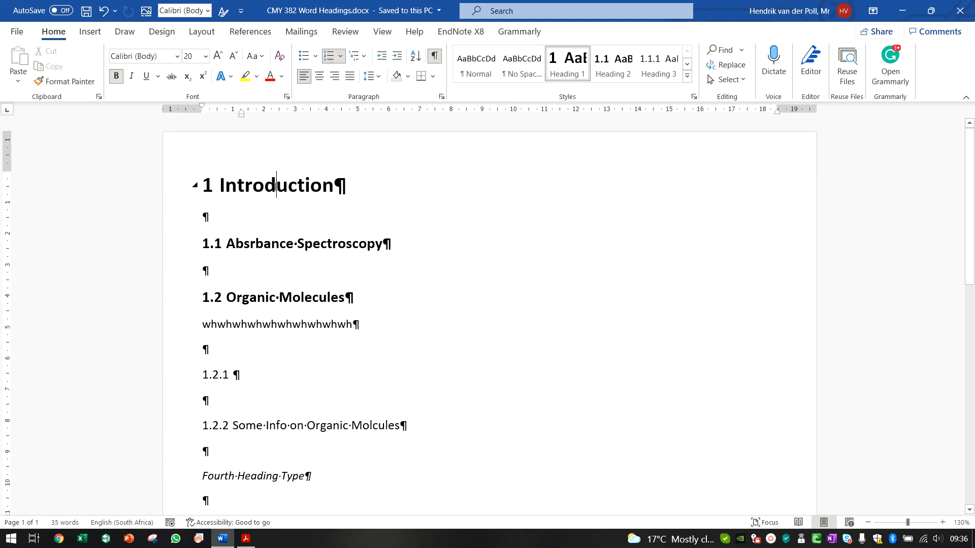
left_click(208, 179)
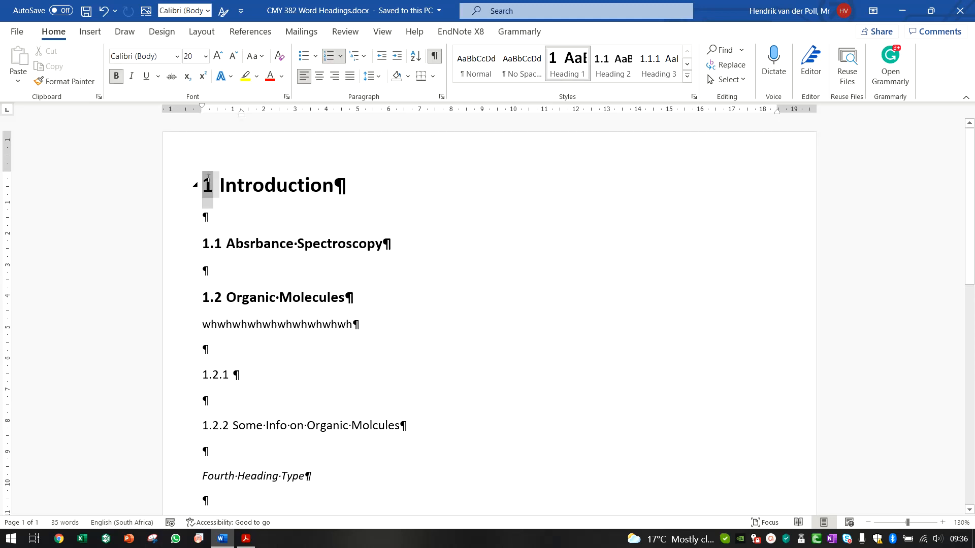
left_click(391, 215)
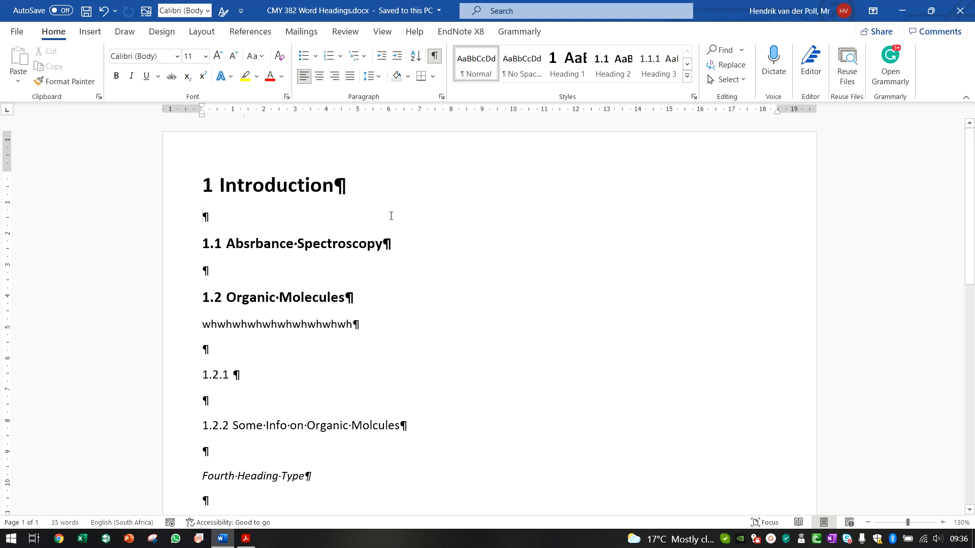
Insert five paragraph breaks directly before the "Introduction" heading text.
left_click(223, 186)
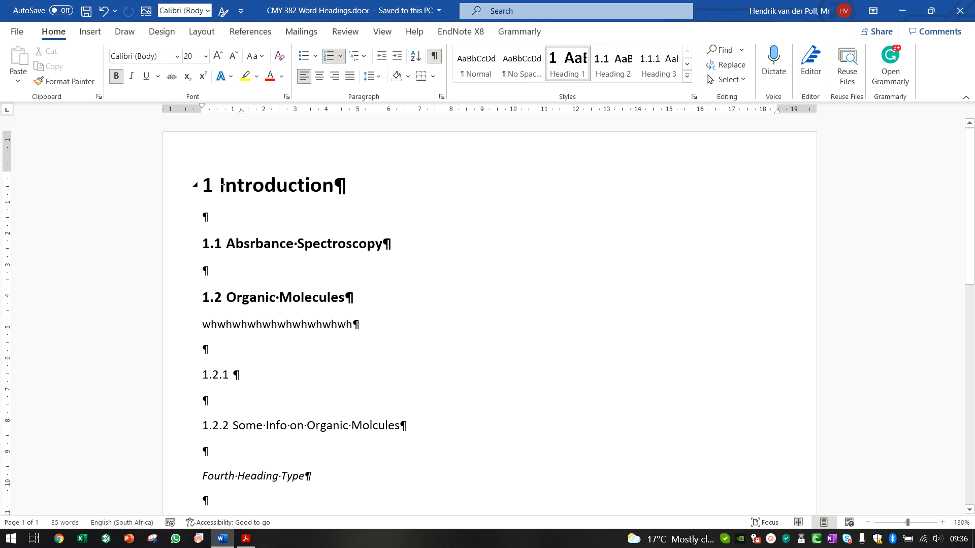
key("Return")
key("Return")
key("Return")
key("Return")
key("Return")
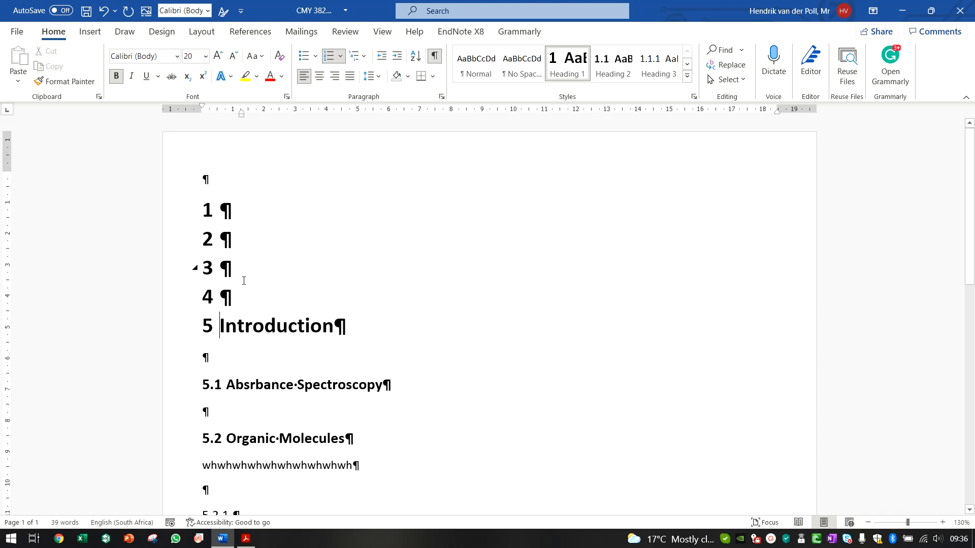
Apply the Normal style to the empty numbered paragraphs above the "Introduction" heading.
left_click_drag(244, 293, 239, 210)
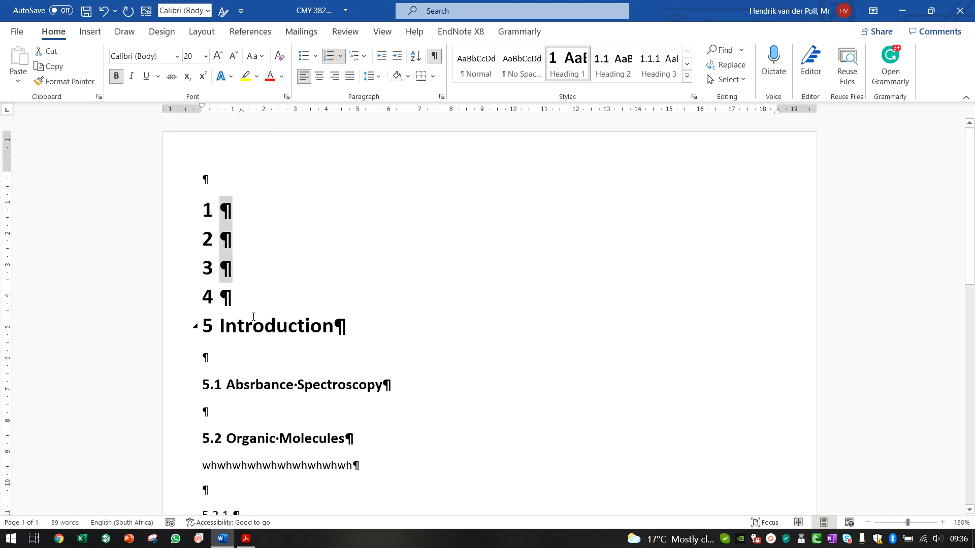
left_click(239, 304)
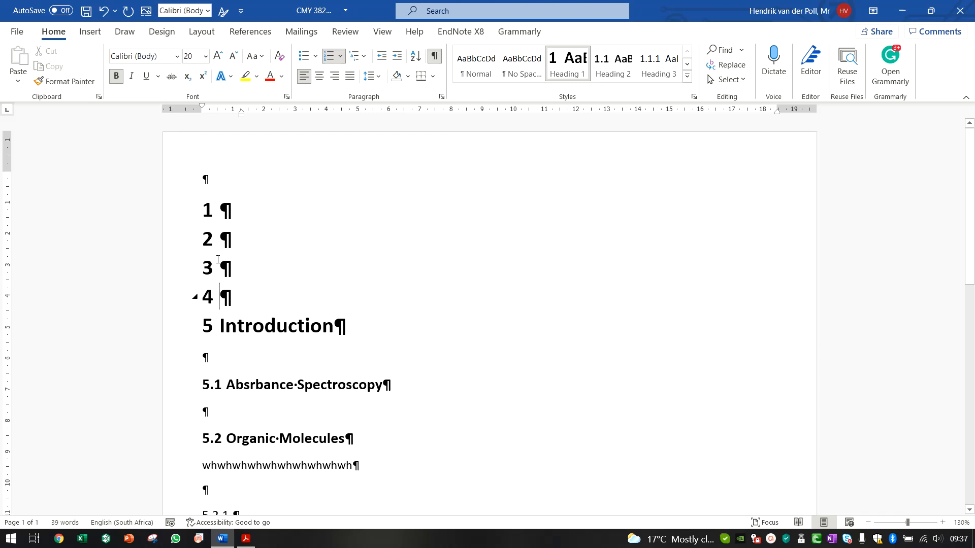
left_click_drag(239, 304, 208, 179)
left_click(474, 65)
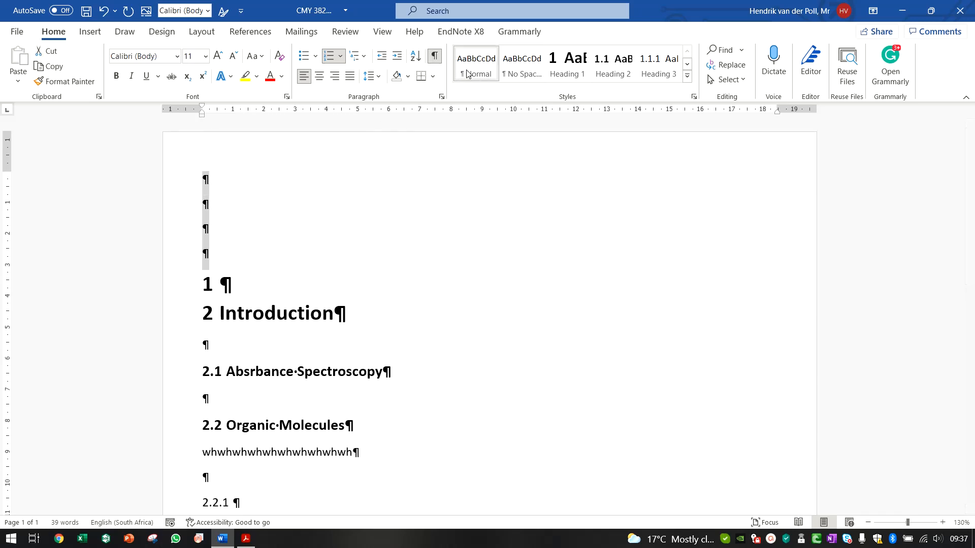
left_click(246, 282)
left_click(476, 65)
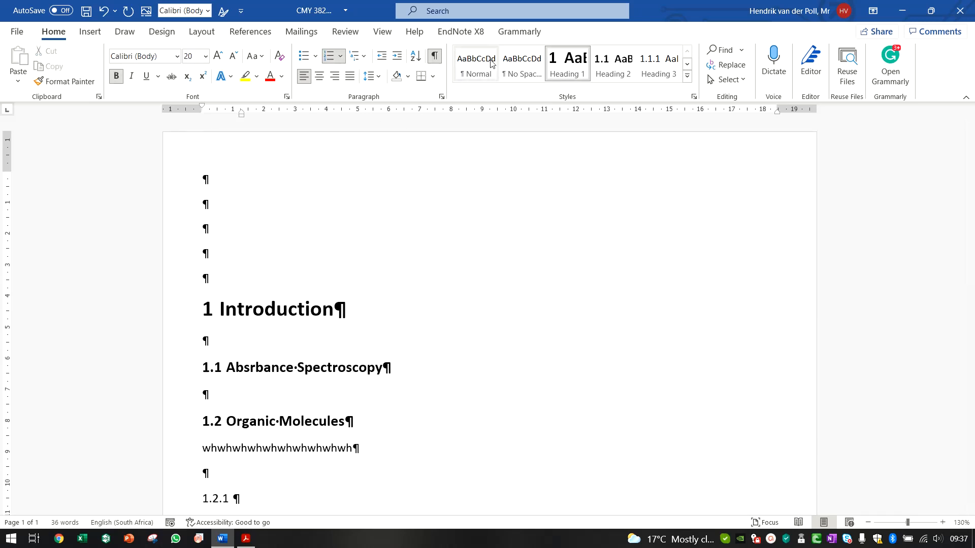
Insert a page break in the last empty paragraph above the "Introduction" heading.
scroll(348, 218, "down", 1)
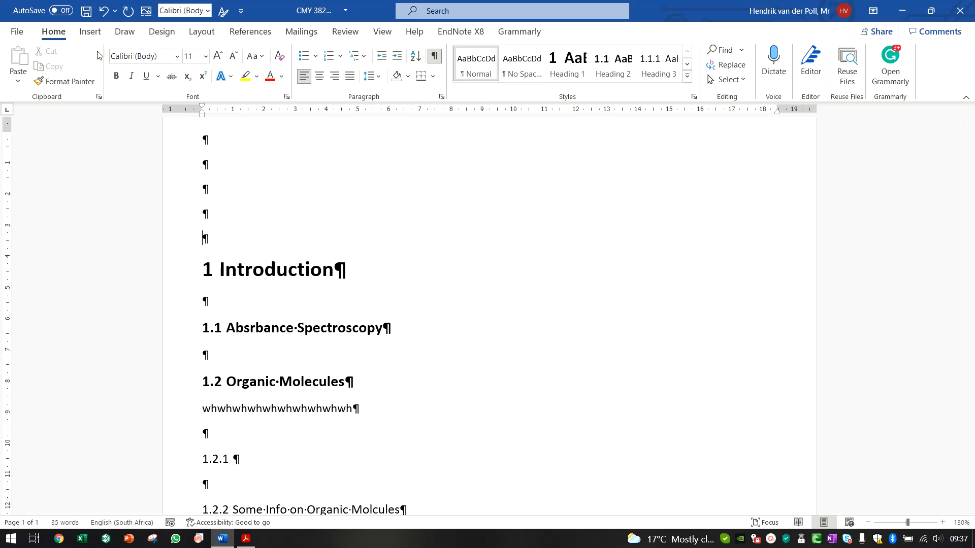
left_click(90, 32)
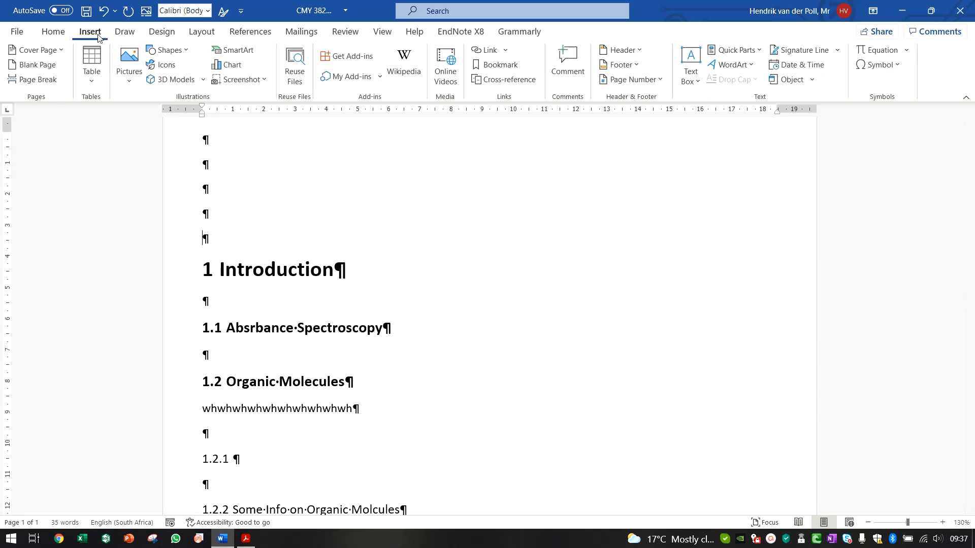
left_click(201, 31)
left_click(177, 51)
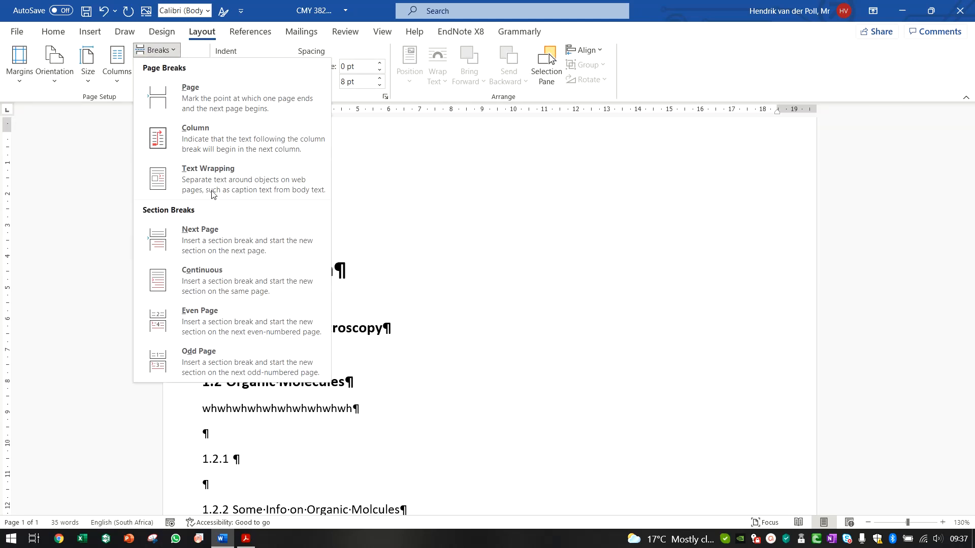
left_click(229, 101)
scroll(526, 419, "down", 15)
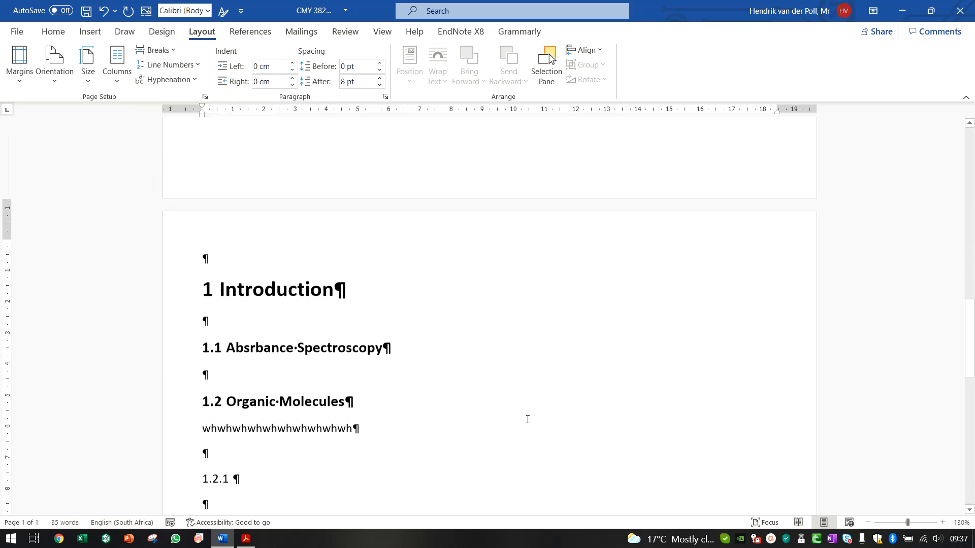
scroll(525, 410, "up", 13)
scroll(524, 411, "up", 3)
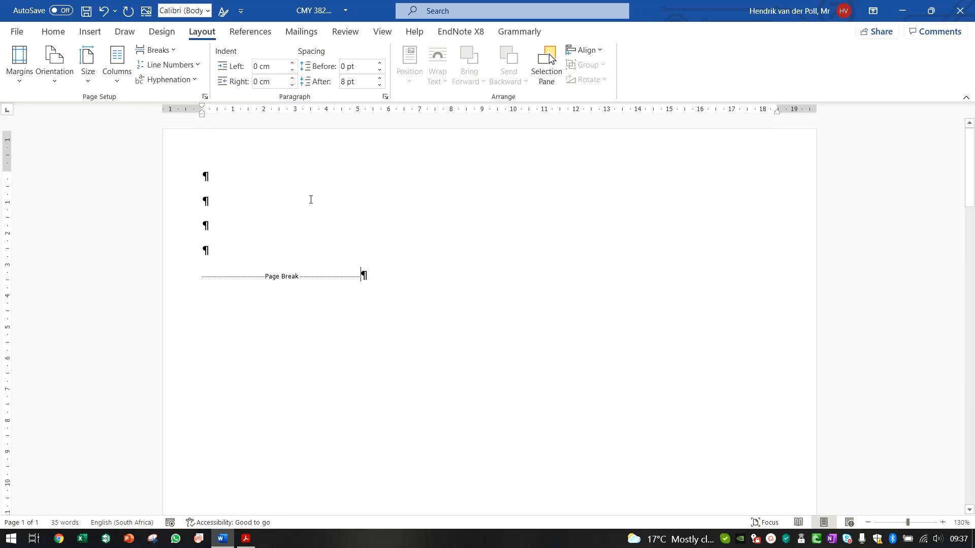
Delete the surplus empty paragraphs before the page break and the one directly above the "Introduction" heading.
left_click(264, 226)
key("Delete")
key("Delete")
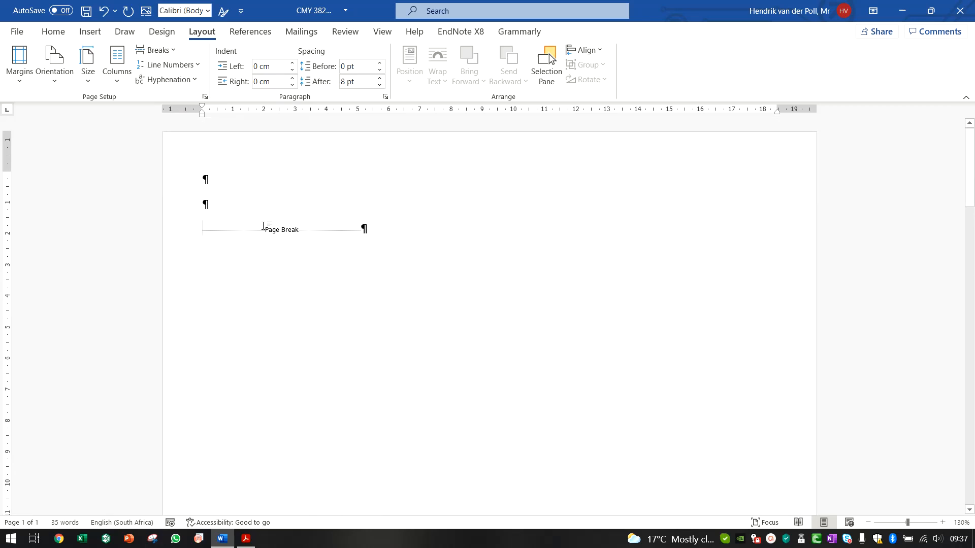
scroll(263, 226, "down", 8)
key("Delete")
key("Delete")
key("Delete")
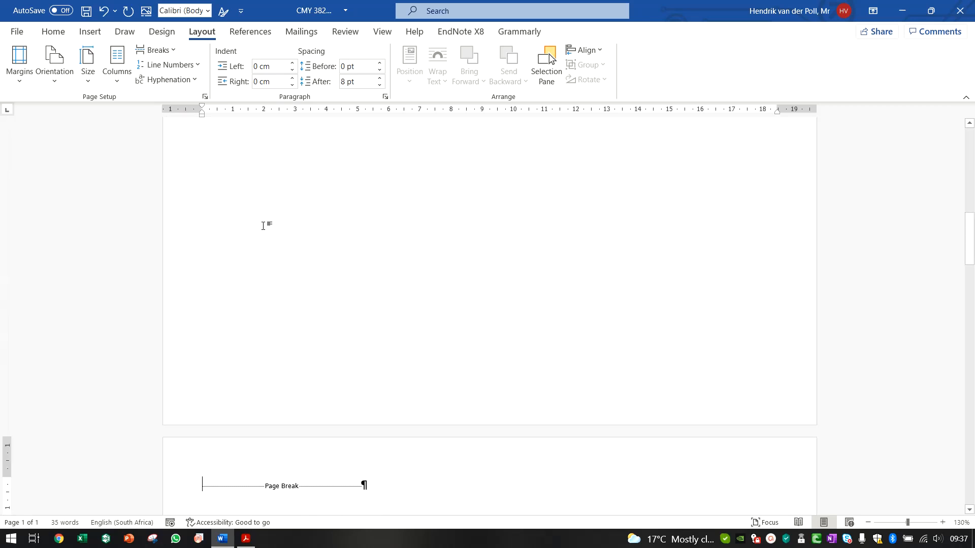
key("Delete")
scroll(263, 226, "down", 5)
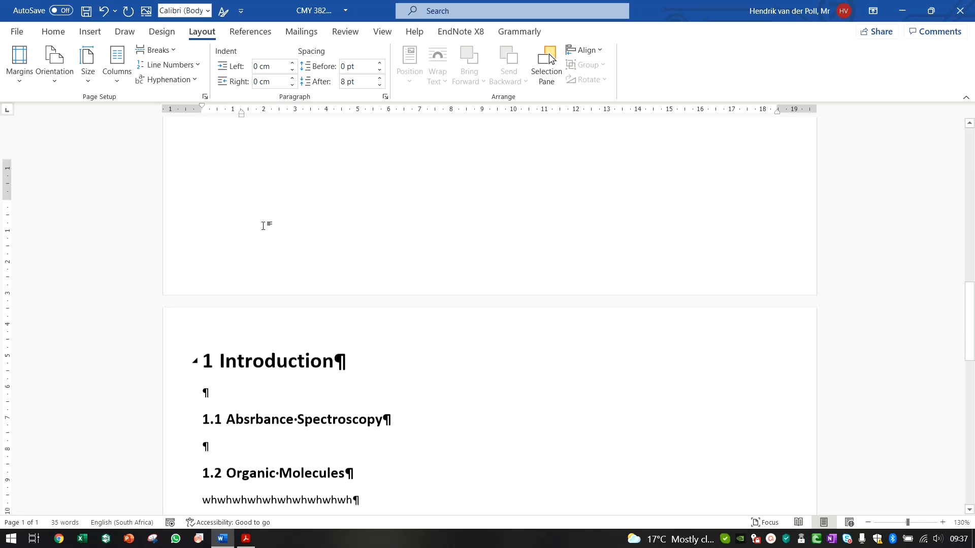
Enter the text "Title Page" in the first empty paragraph of the document.
scroll(582, 385, "down", 10)
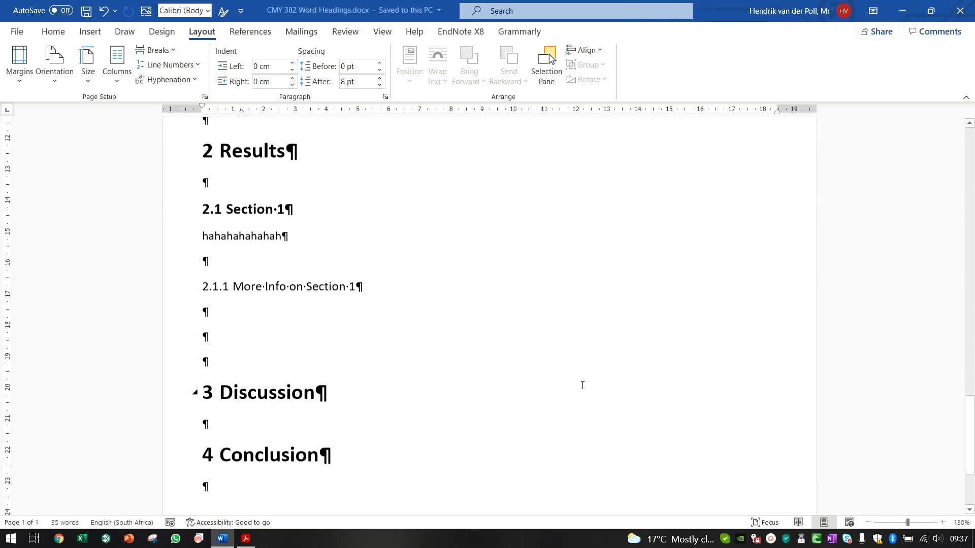
scroll(507, 406, "up", 7)
scroll(504, 394, "up", 15)
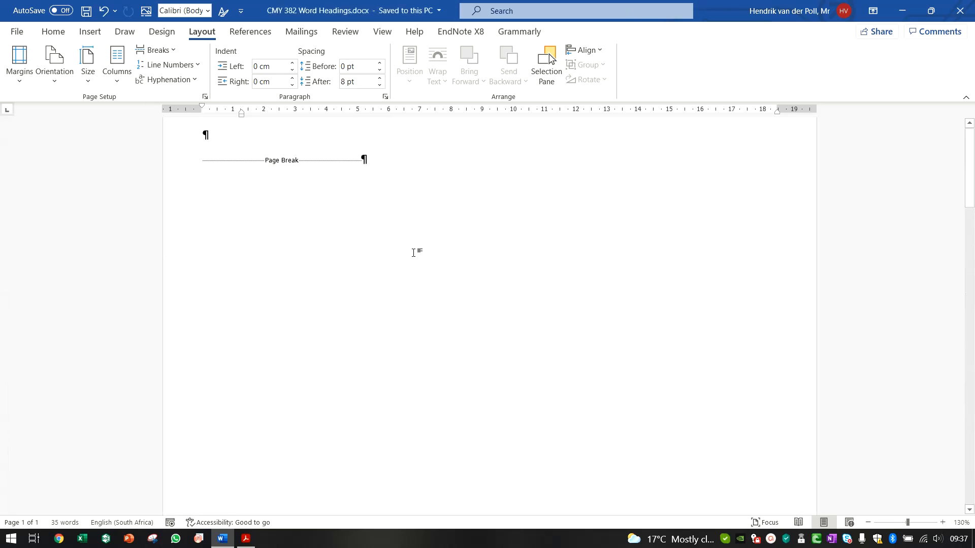
left_click(256, 200)
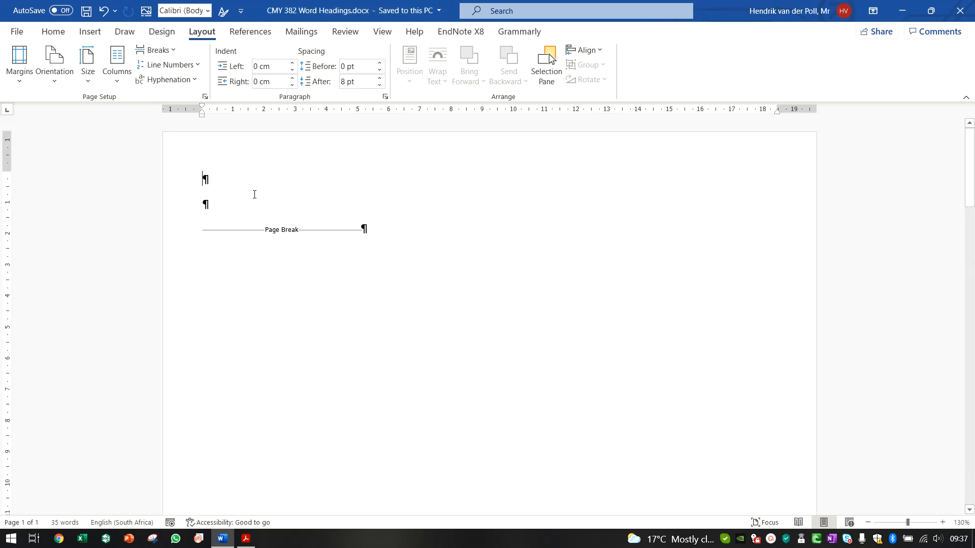
type("Title P")
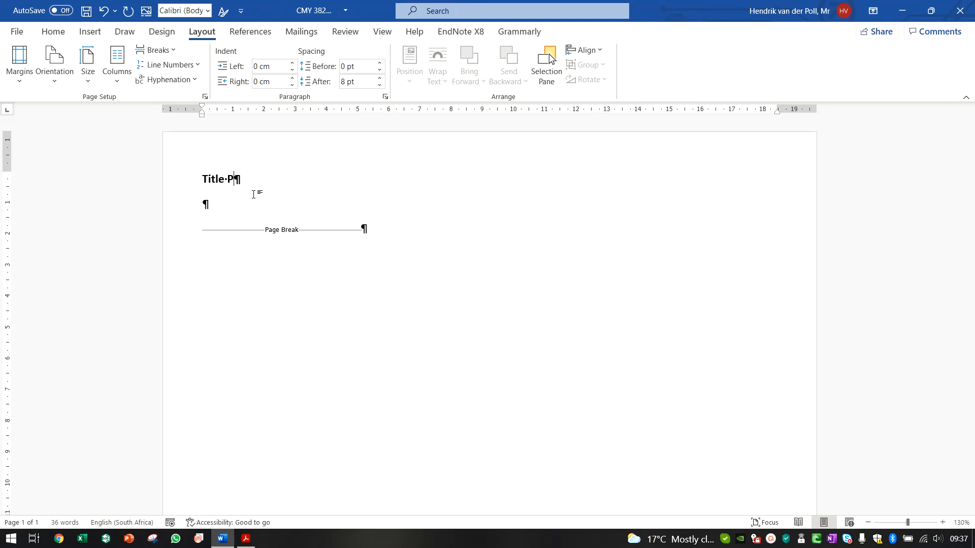
type("age")
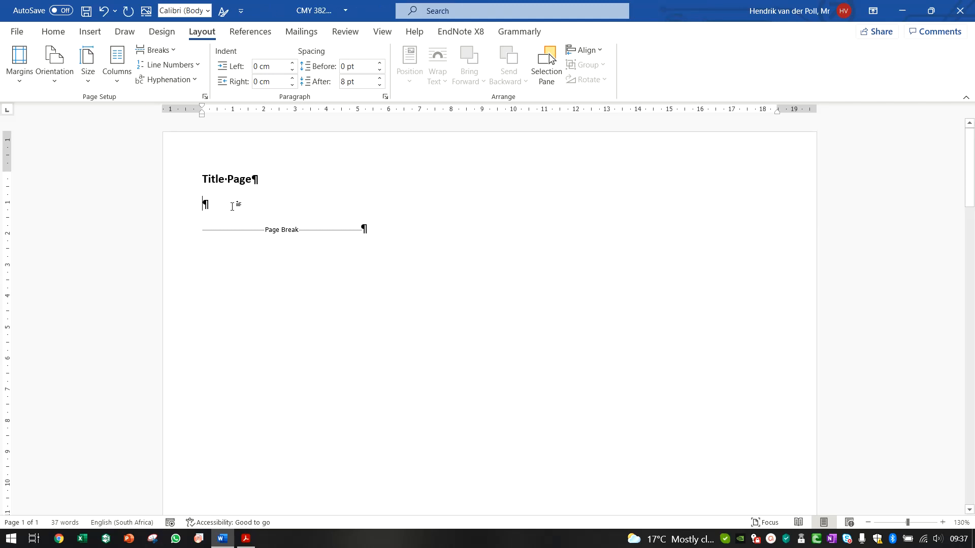
Insert a page break below "Title Page" and enter "Table of Contents" on the new page, followed by an empty paragraph.
key("ctrl+Return")
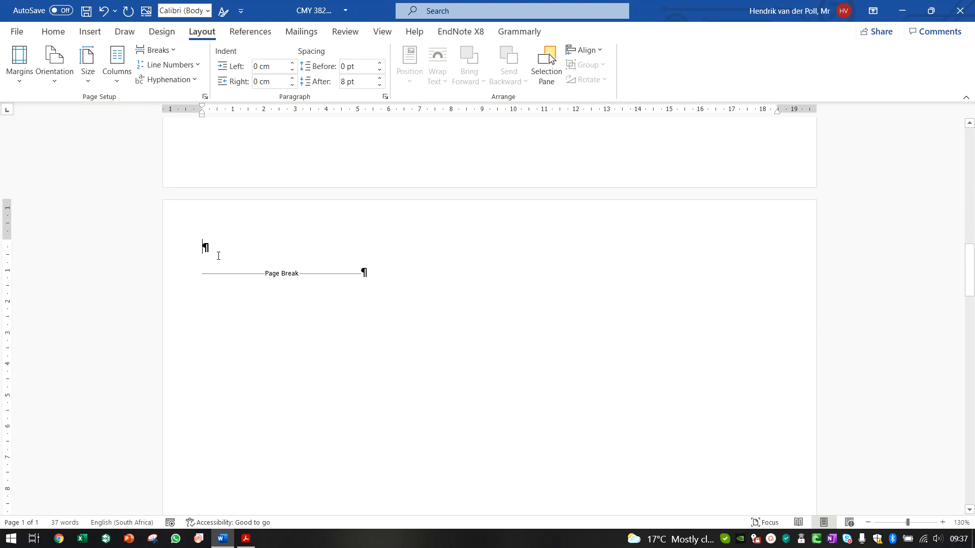
type("Table of Co")
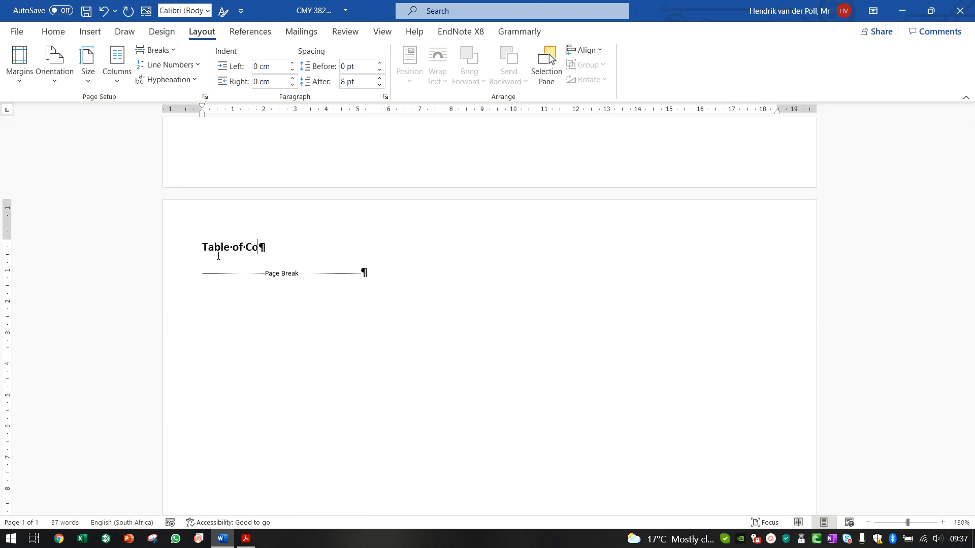
type("ntents")
key("Return")
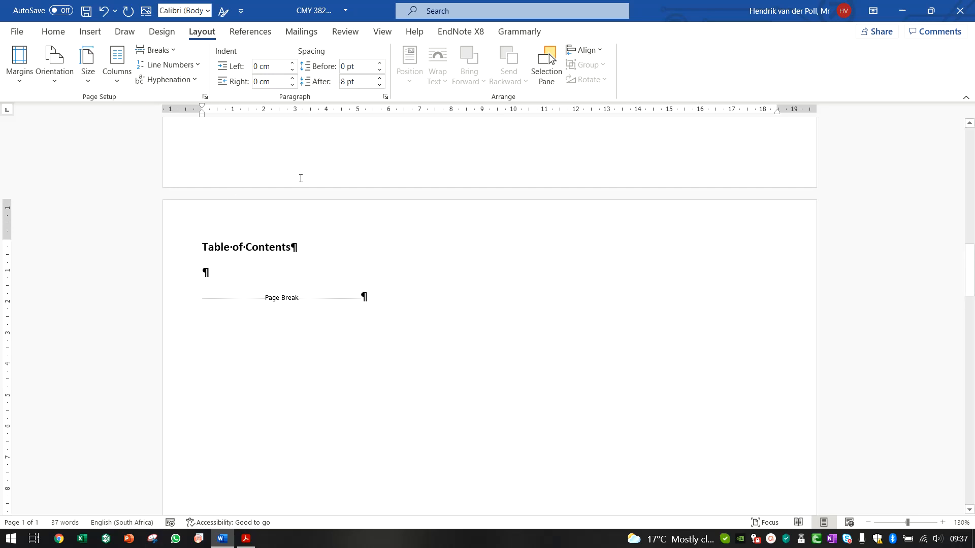
left_click(902, 11)
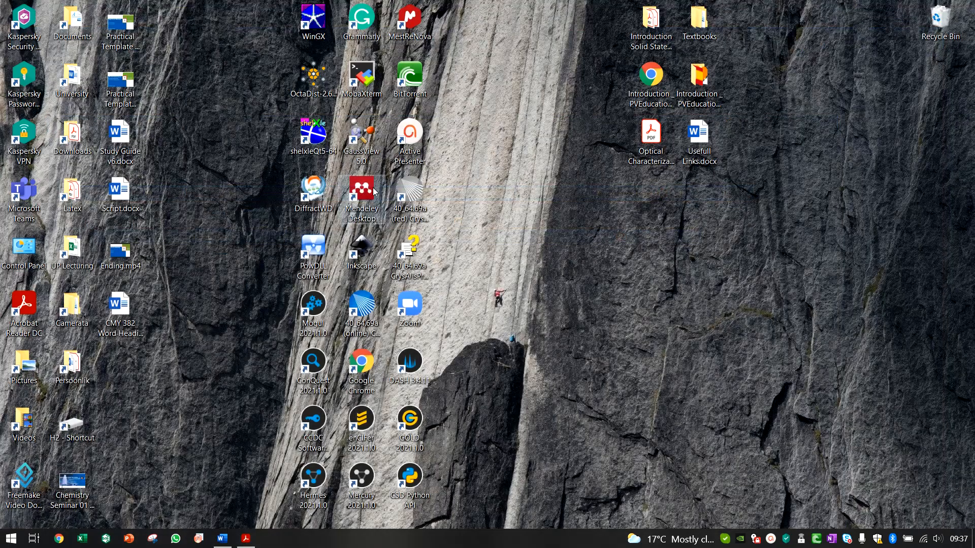
left_click(223, 538)
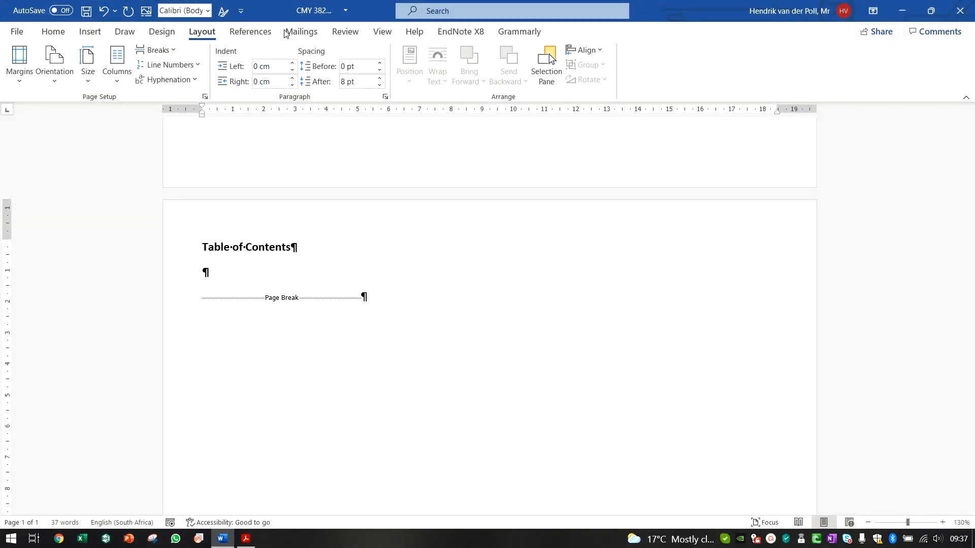
Insert the built-in Automatic Table 1 table of contents in the empty paragraph under "Table of Contents".
left_click(256, 38)
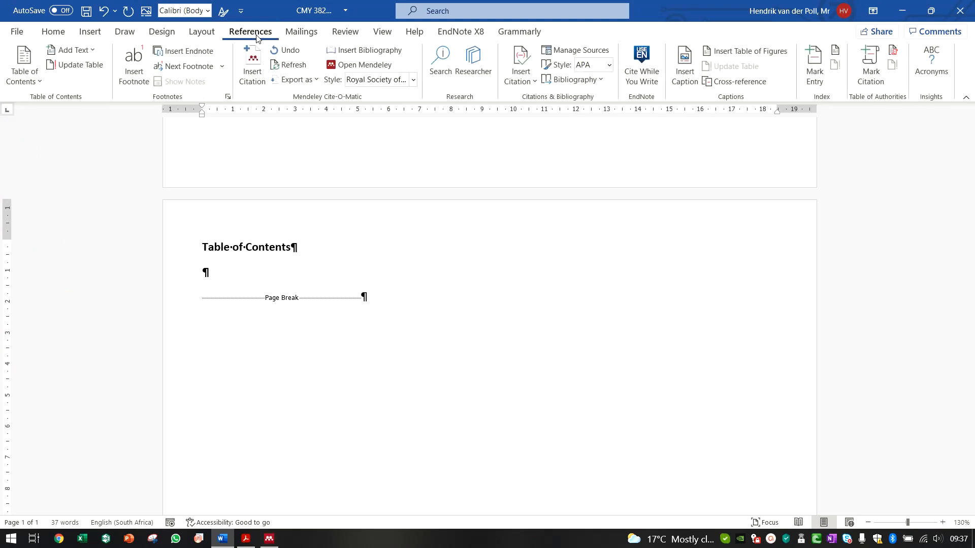
left_click(36, 83)
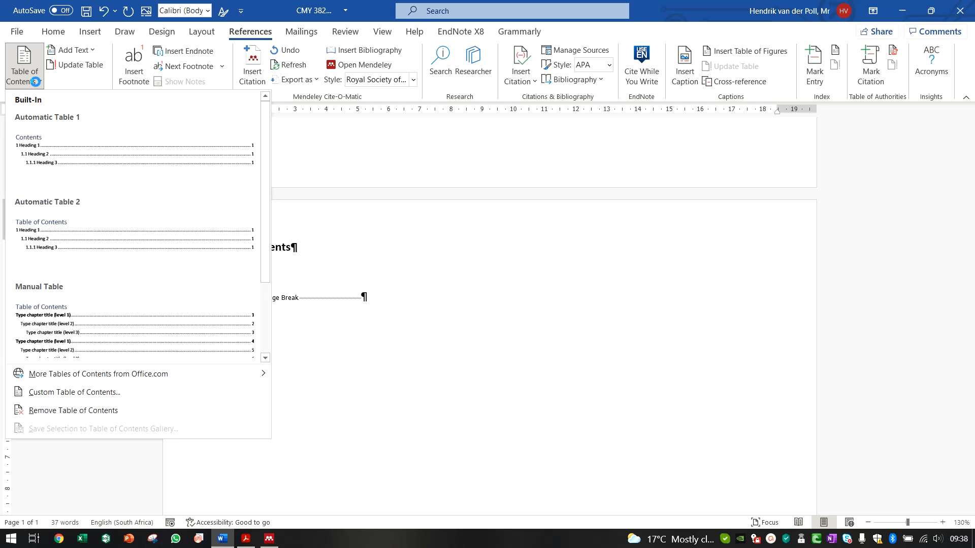
left_click(44, 138)
scroll(413, 322, "up", 6)
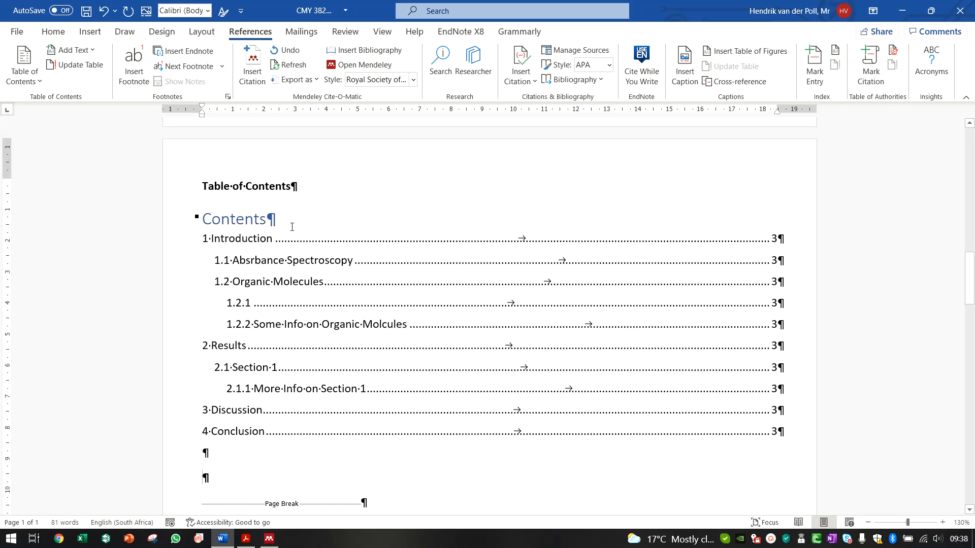
Delete the manually entered "Table of Contents" line above the automatic table.
left_click(174, 187)
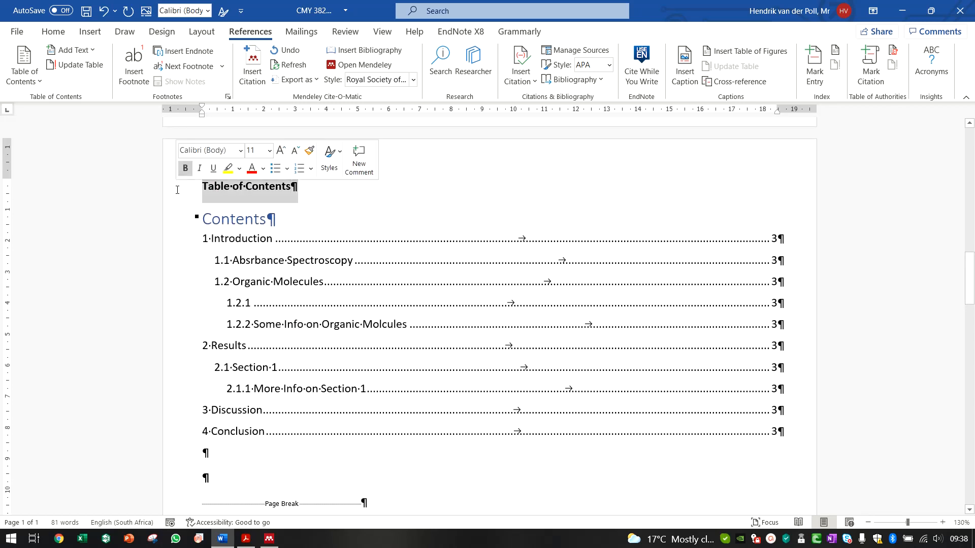
key("Delete")
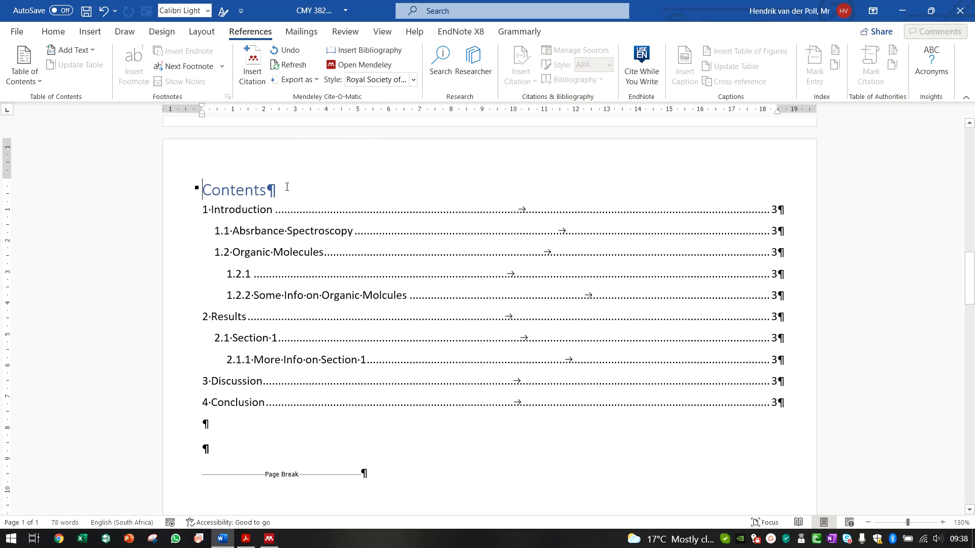
left_click(288, 462)
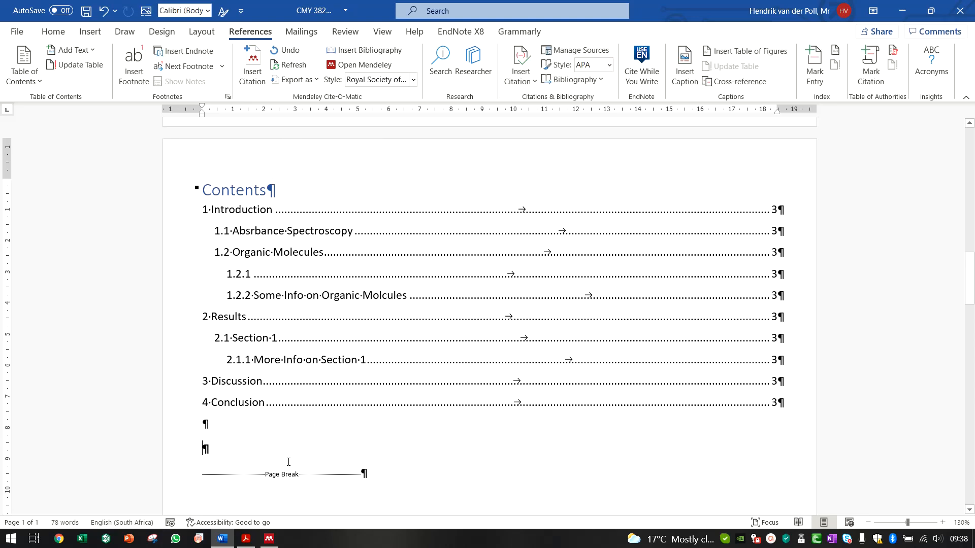
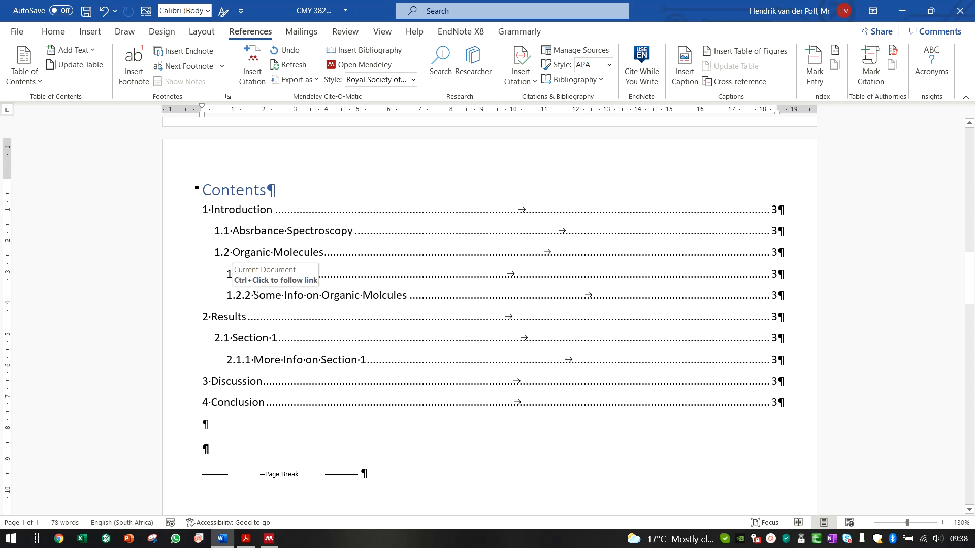
Enter "Add a Heading" as the text of the empty heading 1.2.1.
scroll(269, 304, "down", 15)
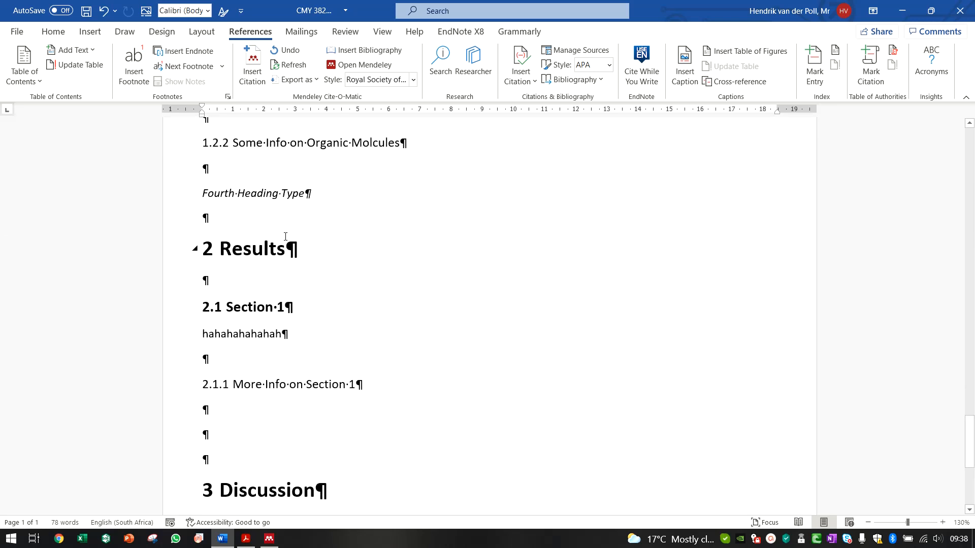
scroll(303, 197, "up", 4)
left_click(256, 298)
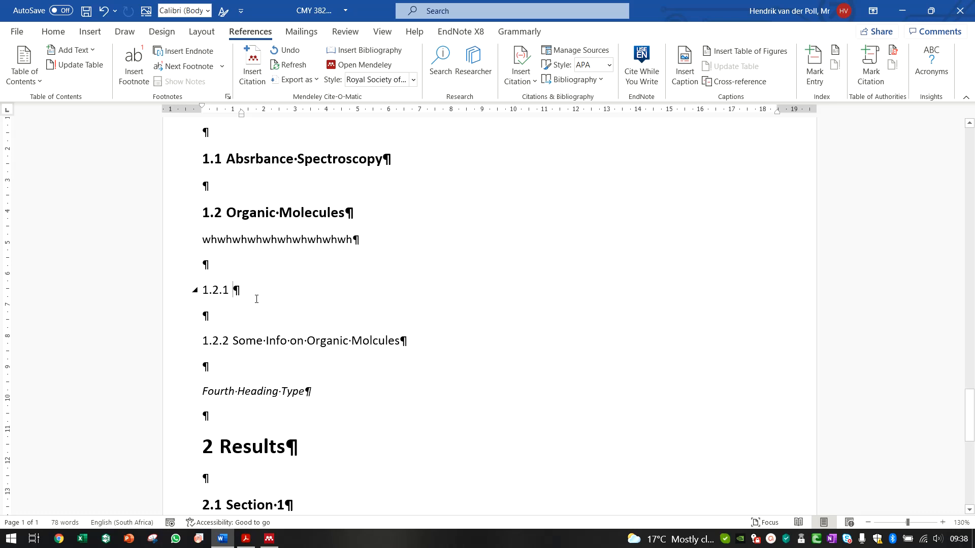
type("Add a Hea")
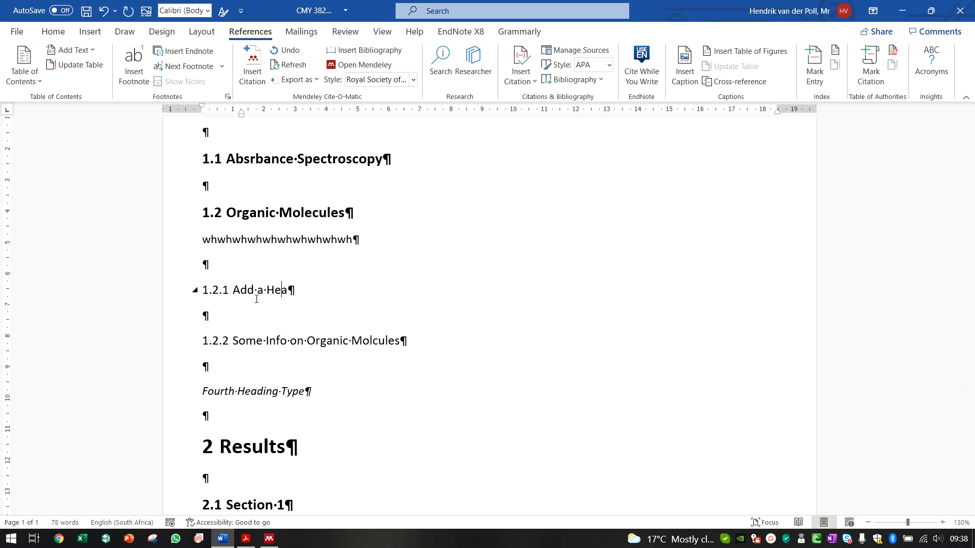
type("ding")
Update the entire table of contents to pick up the new text of heading 1.2.1.
scroll(452, 329, "up", 10)
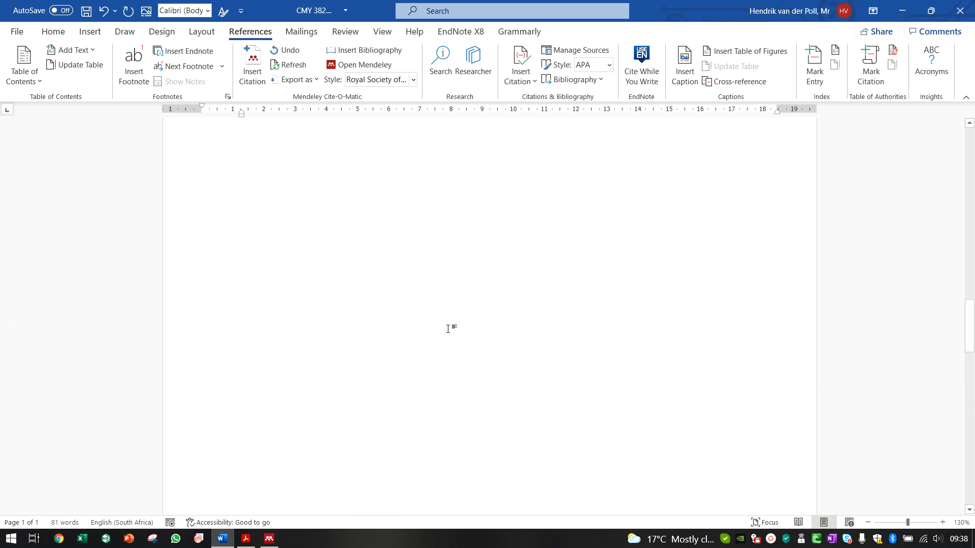
scroll(448, 329, "up", 5)
right_click(248, 210)
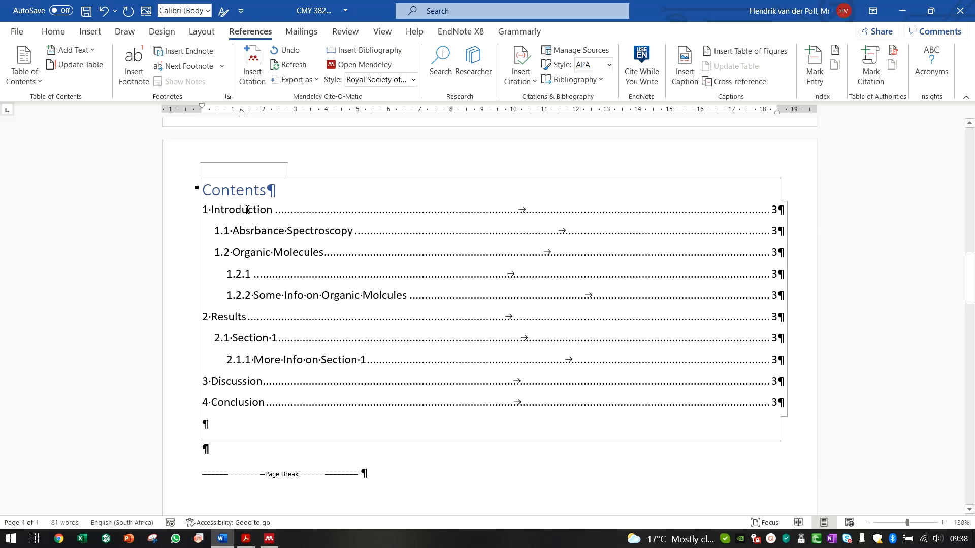
left_click(245, 168)
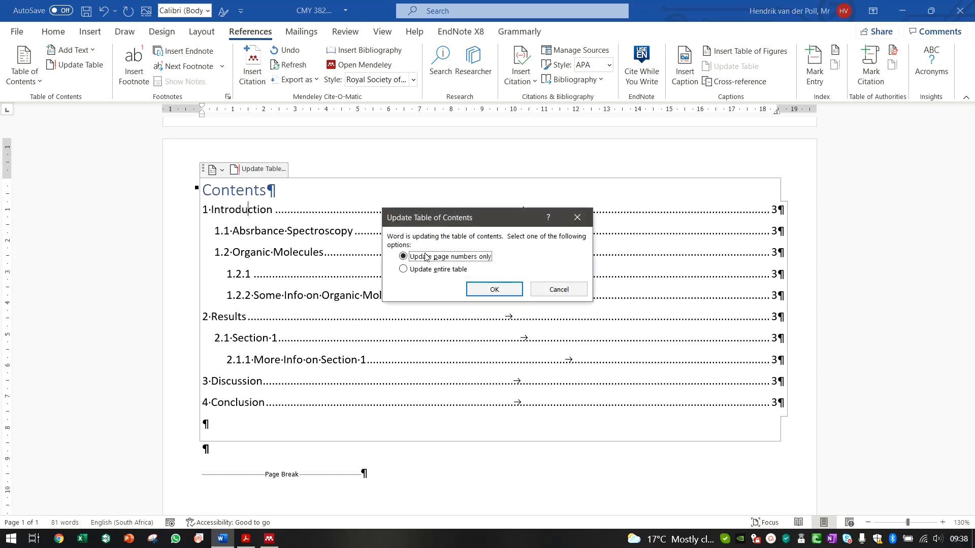
left_click(454, 271)
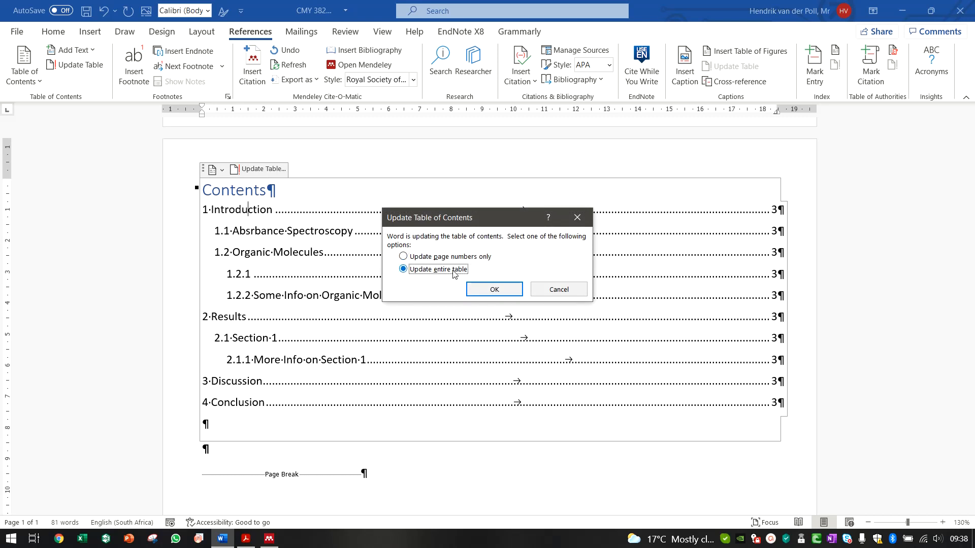
left_click(492, 290)
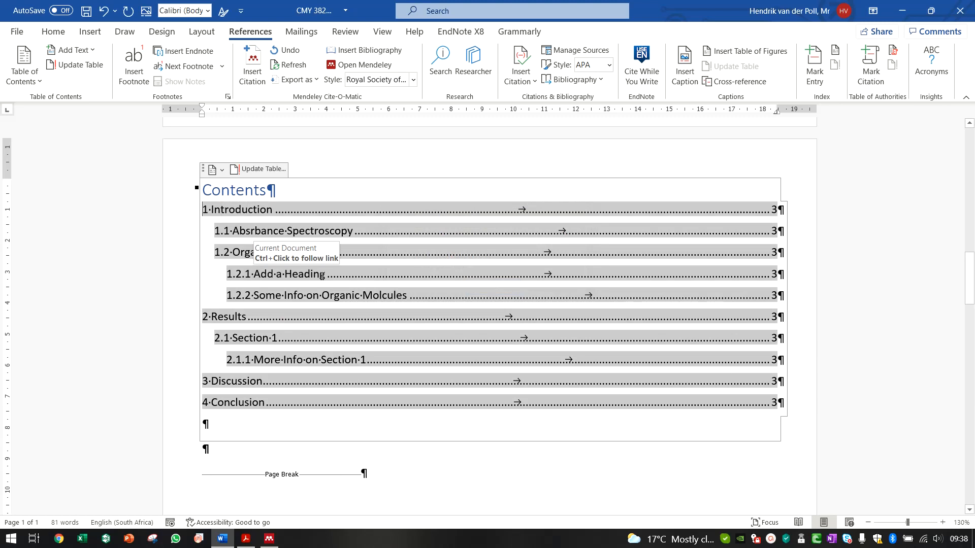
left_click(244, 465)
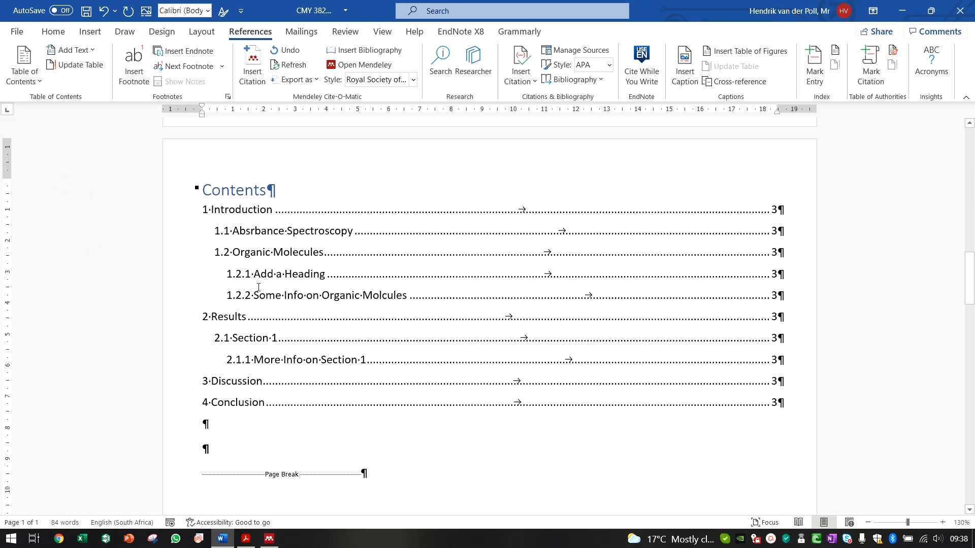
Start a custom table of contents with no tab leader and set it to show 4 levels.
left_click(32, 78)
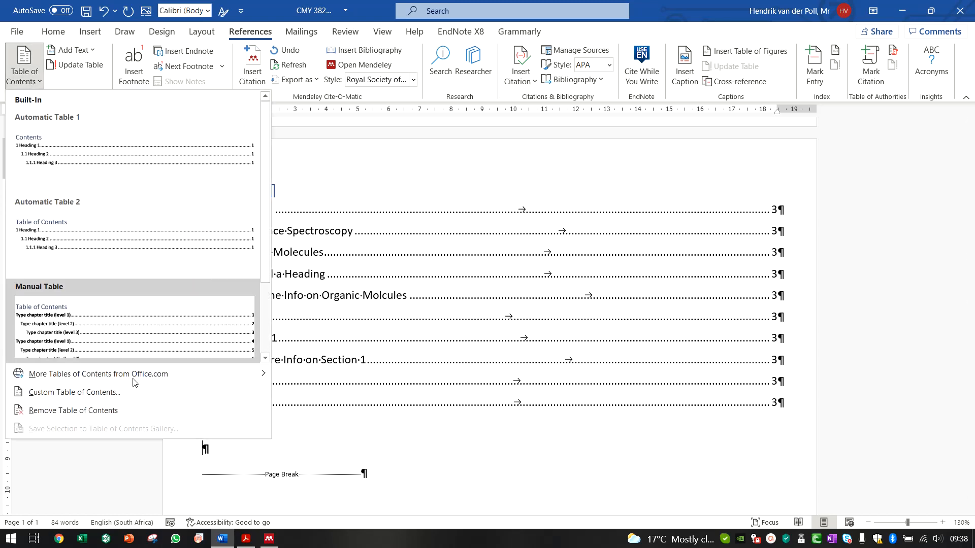
left_click(77, 393)
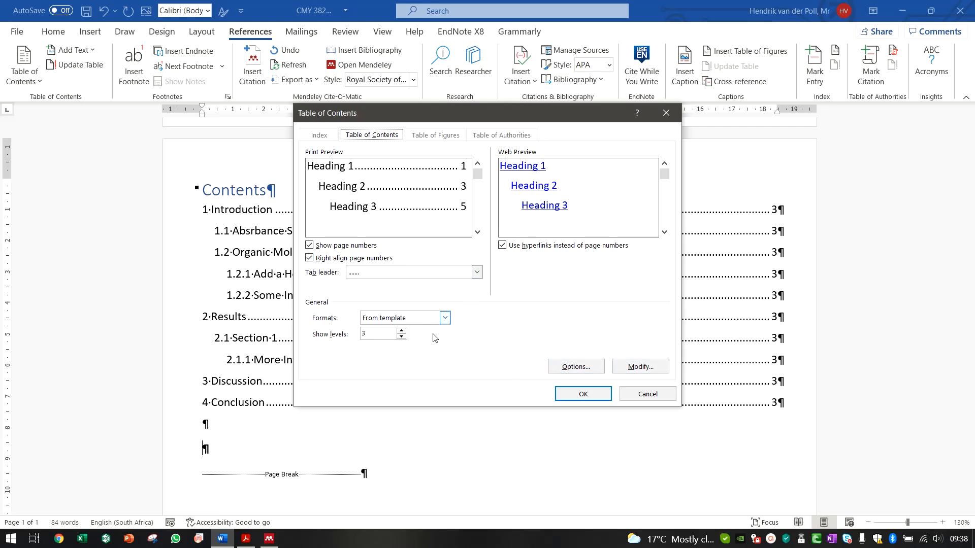
left_click(476, 272)
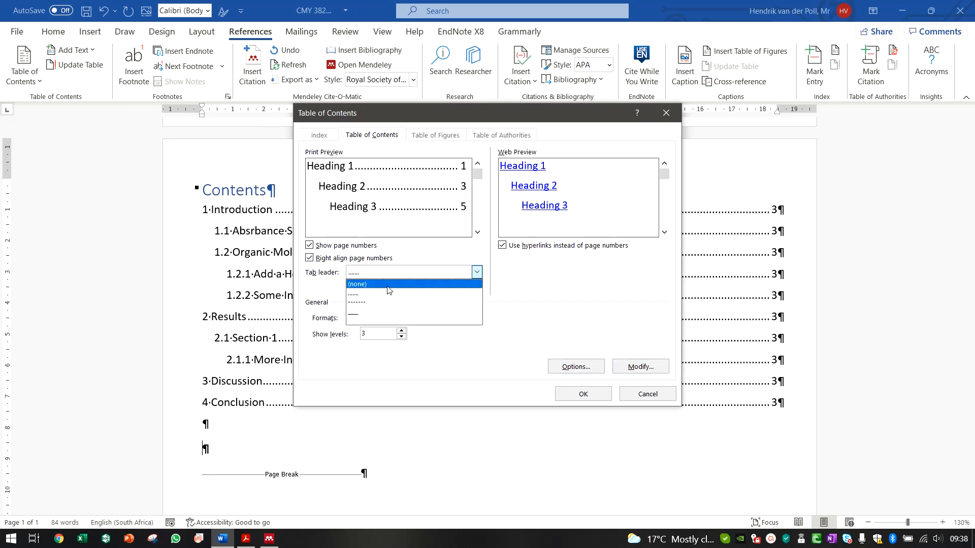
left_click(442, 281)
left_click(401, 331)
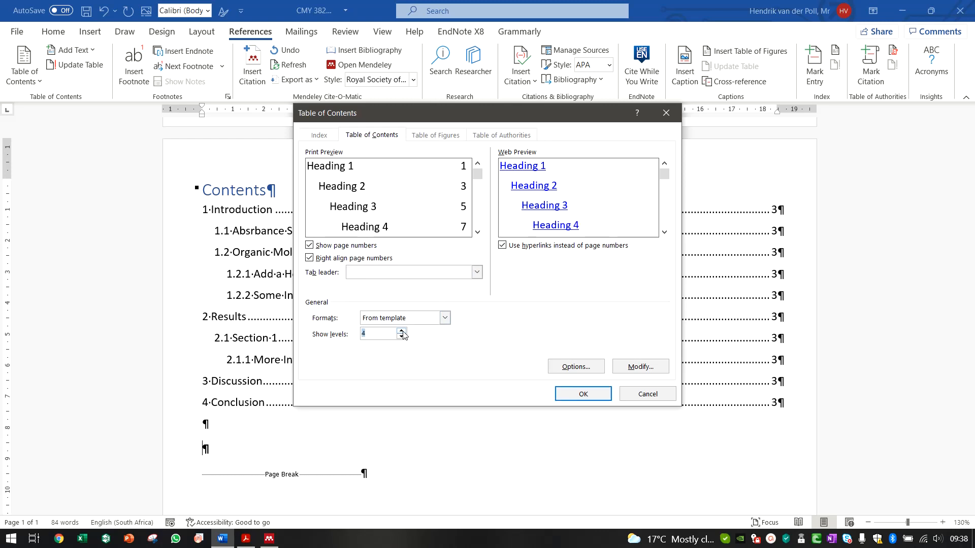
Modify the TOC 1 style of the custom table of contents to make its text bold.
left_click(638, 367)
left_click(666, 287)
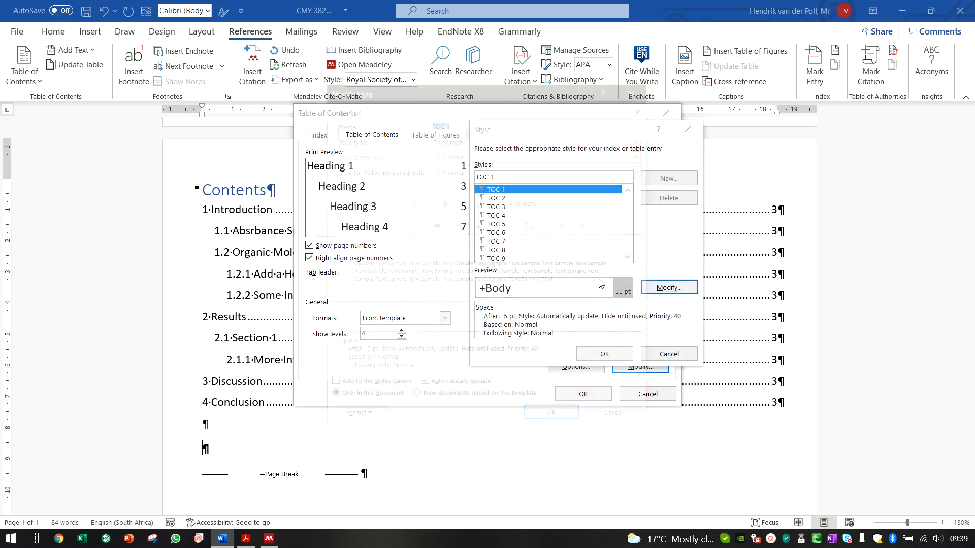
left_click(444, 203)
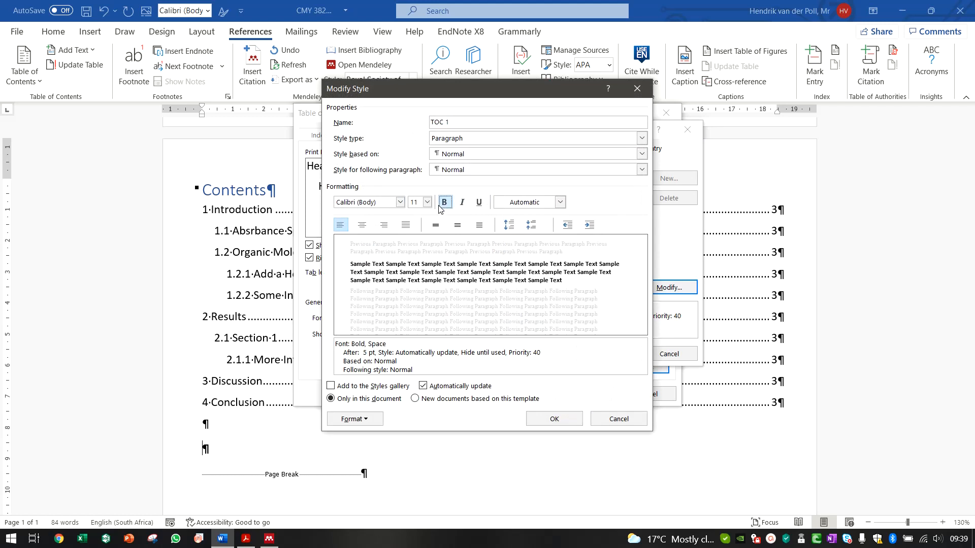
left_click(554, 419)
left_click(593, 354)
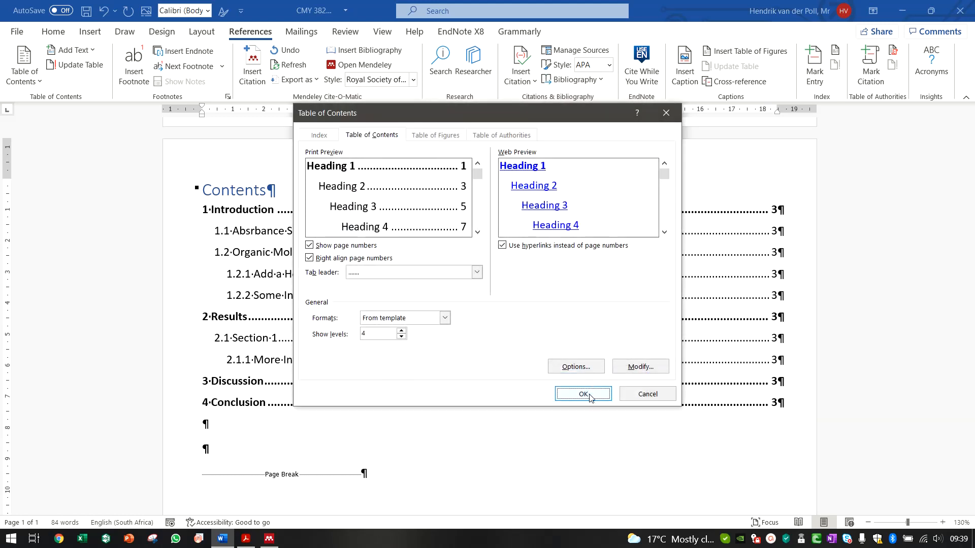
Set the tab leader to (none) again and replace the existing table of contents with the customised one.
left_click(477, 272)
left_click(408, 284)
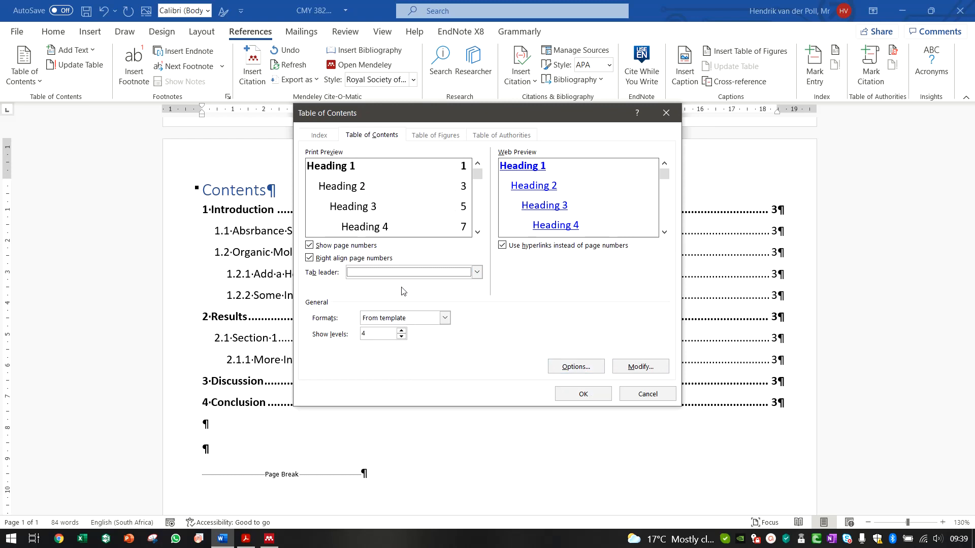
left_click(584, 395)
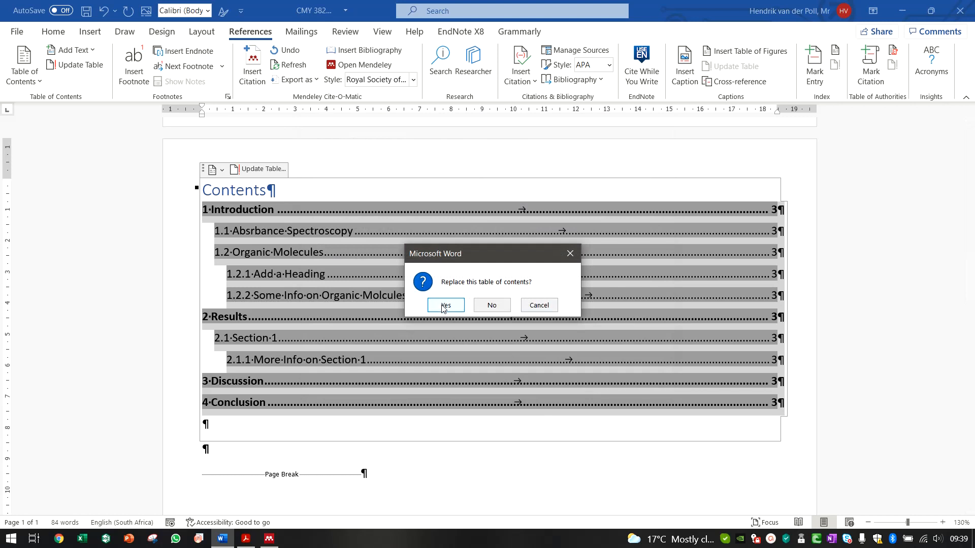
left_click(444, 306)
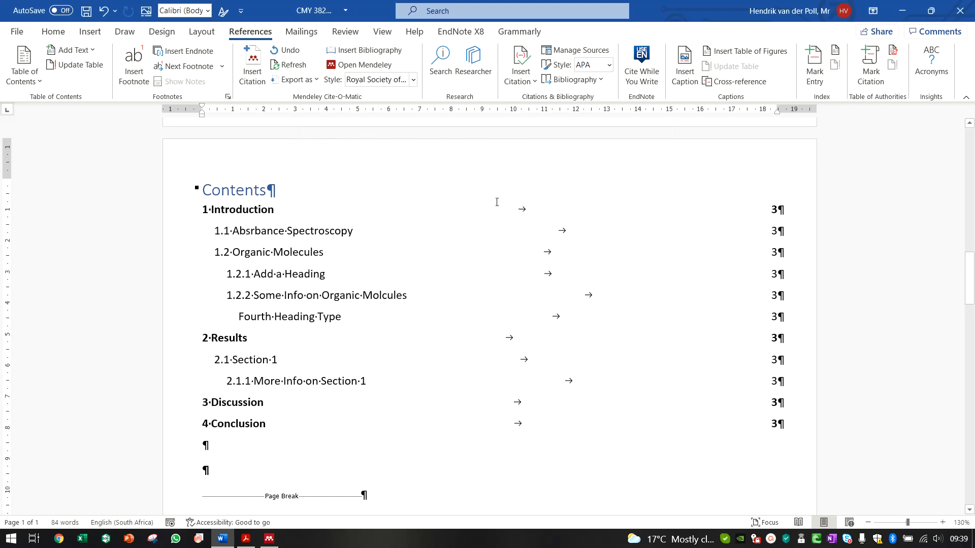
Hide the formatting marks and change the contents table's title to "Table of Contents".
left_click(53, 31)
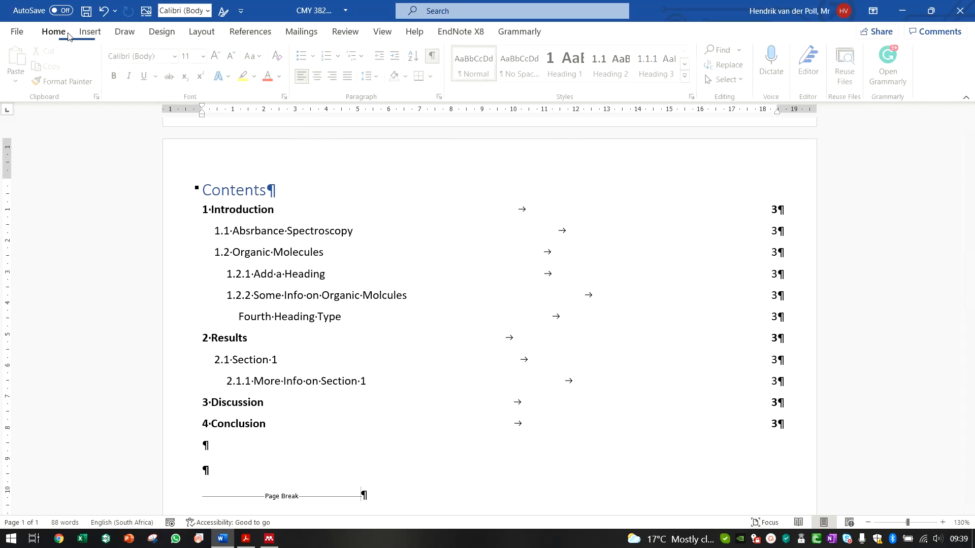
left_click(435, 58)
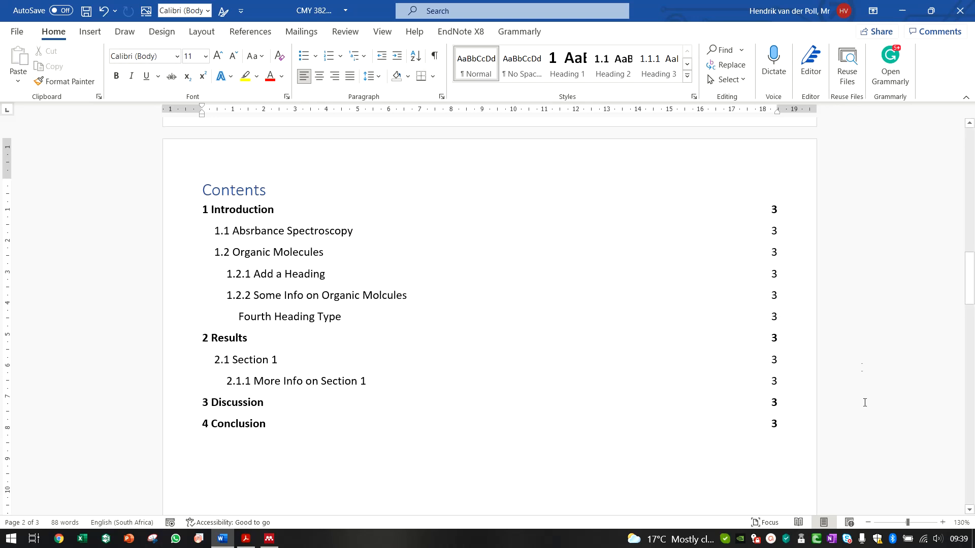
left_click(212, 192)
key("BackSpace")
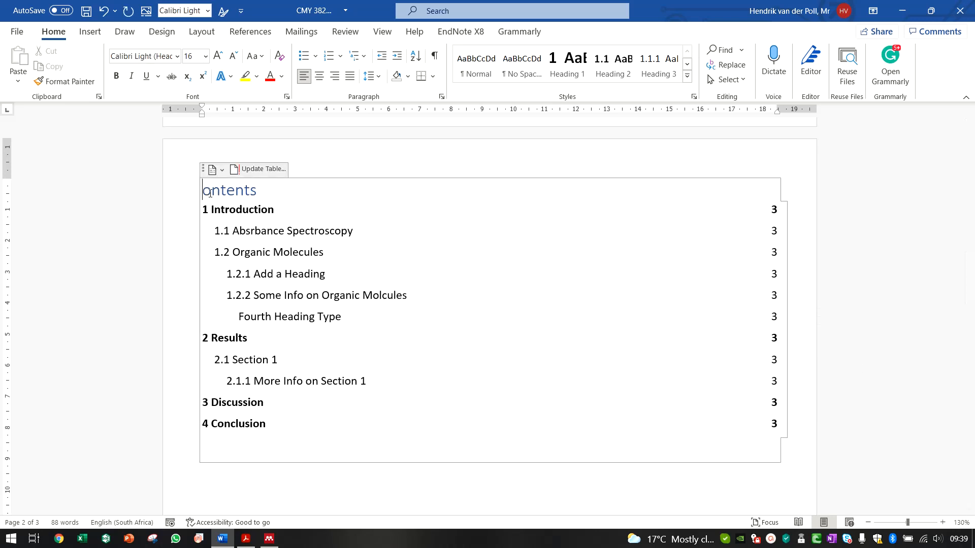
type("Table of ")
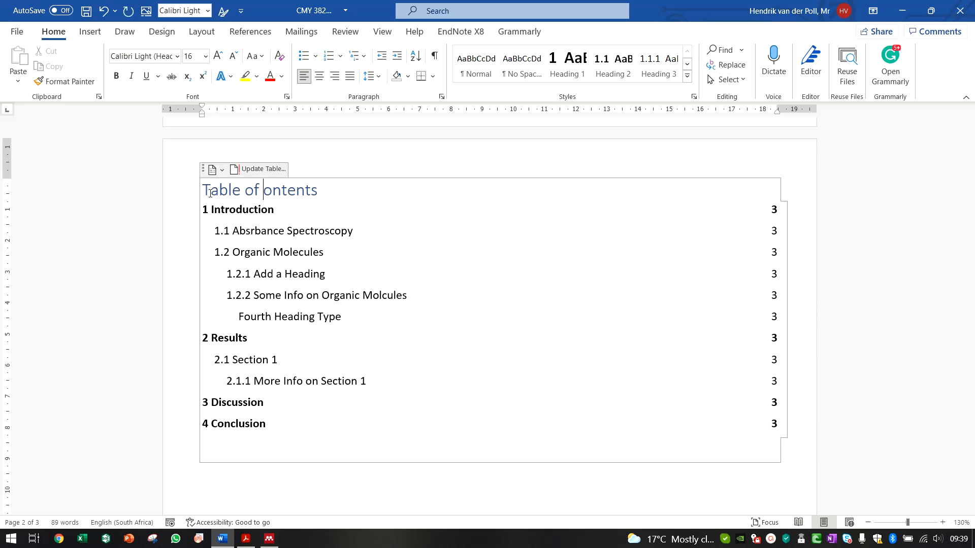
type("C")
Format the "Table of Contents" title in bold black Calibri (Body) at 20 pt.
left_click(109, 191)
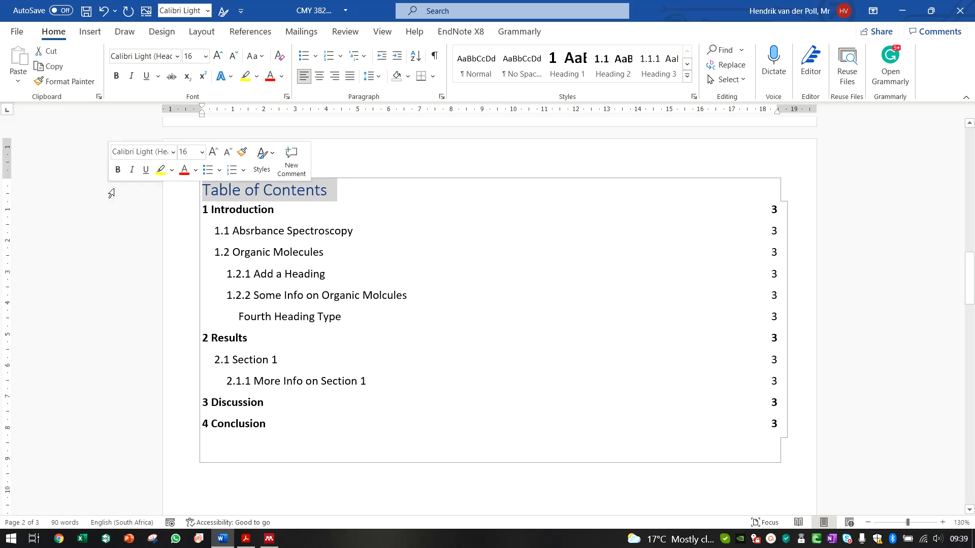
left_click(569, 61)
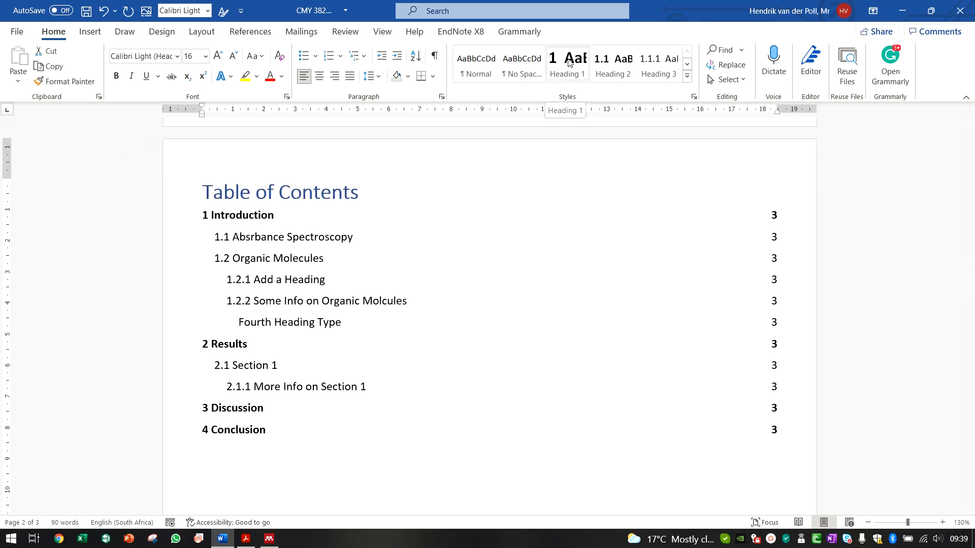
left_click(177, 56)
left_click(148, 107)
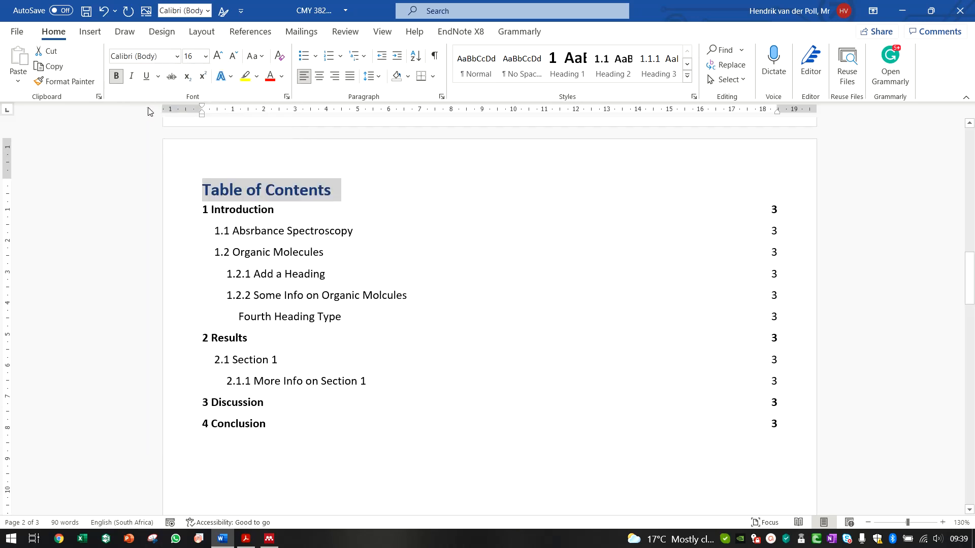
left_click(287, 94)
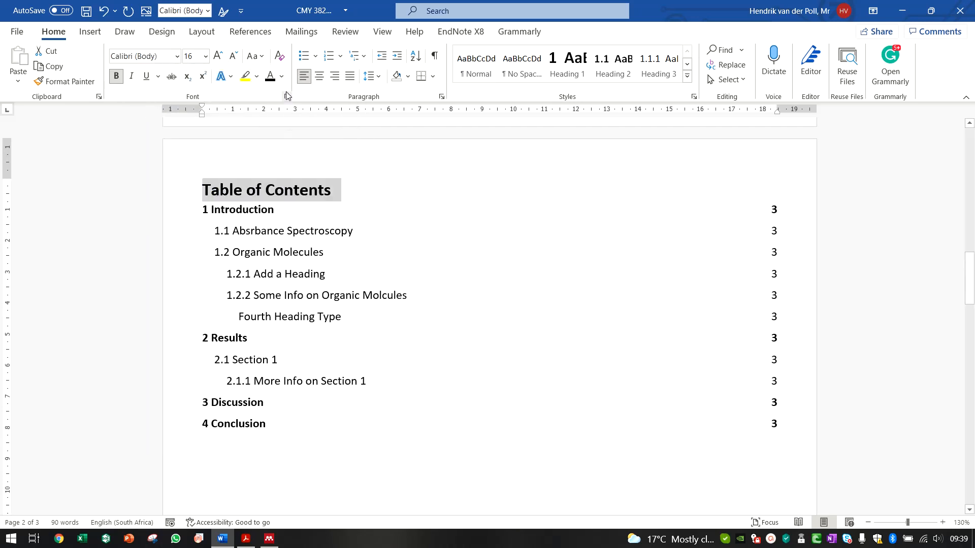
left_click_drag(203, 189, 333, 191)
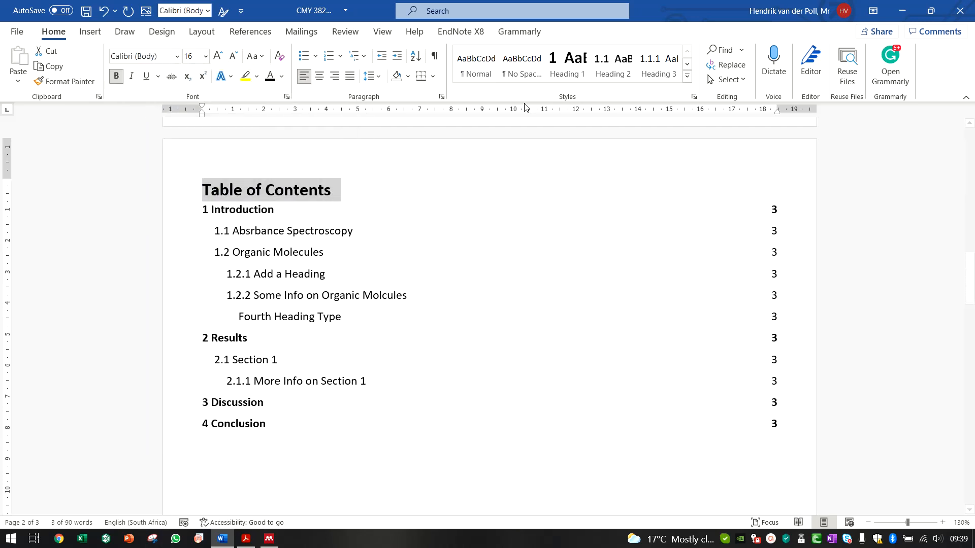
left_click(225, 59)
left_click(225, 60)
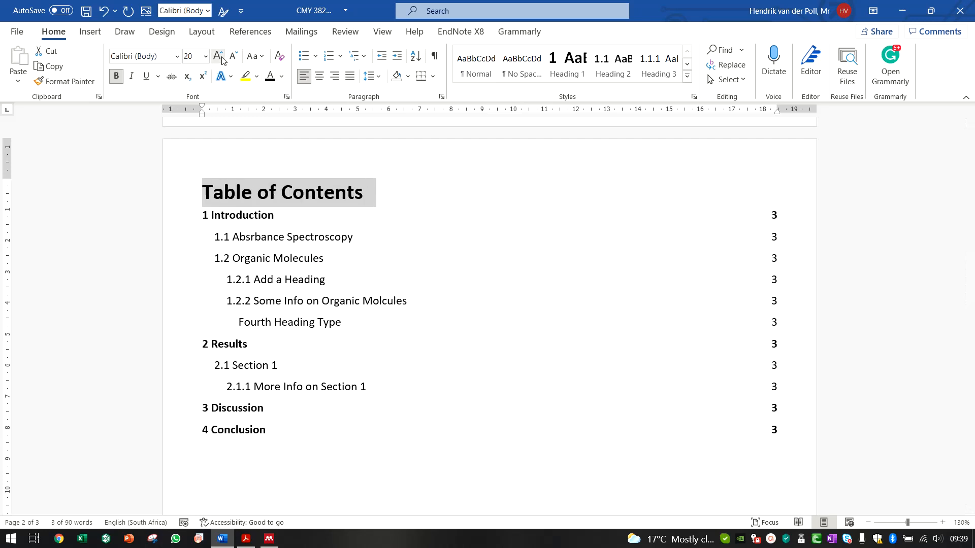
Insert an empty line between the "Table of Contents" title and the first entry.
left_click(417, 197)
key("Return")
scroll(405, 459, "down", 2)
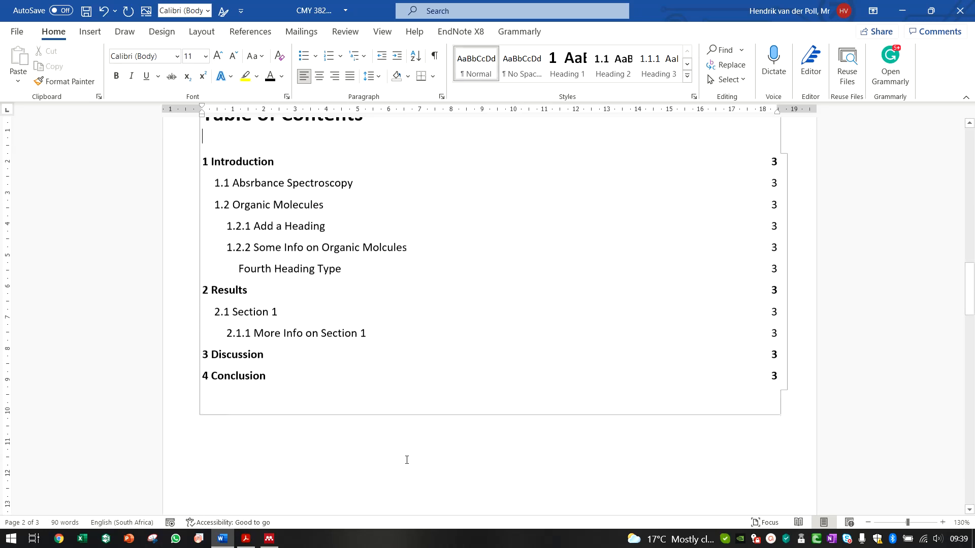
left_click(468, 444)
scroll(467, 444, "up", 3)
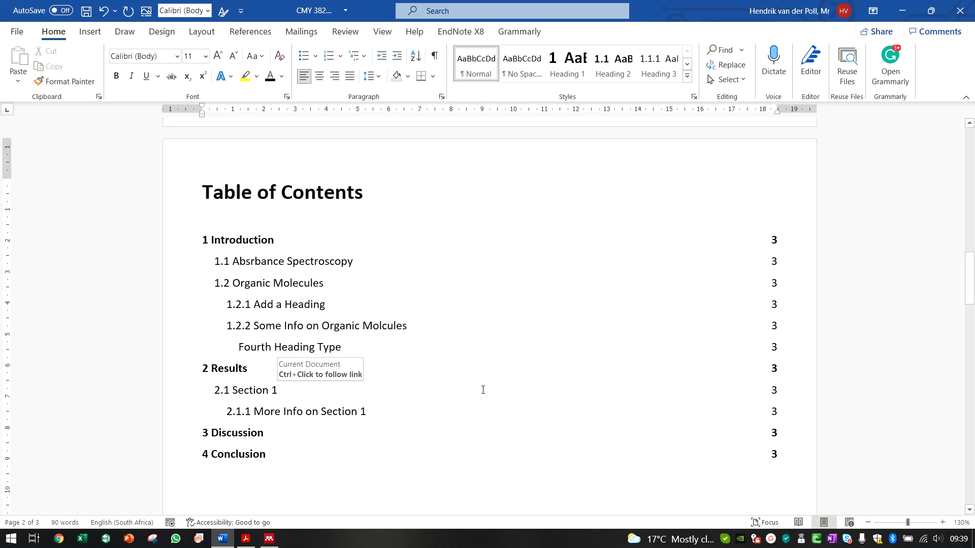
Update the entire table of contents again after formatting its title.
left_click(251, 239)
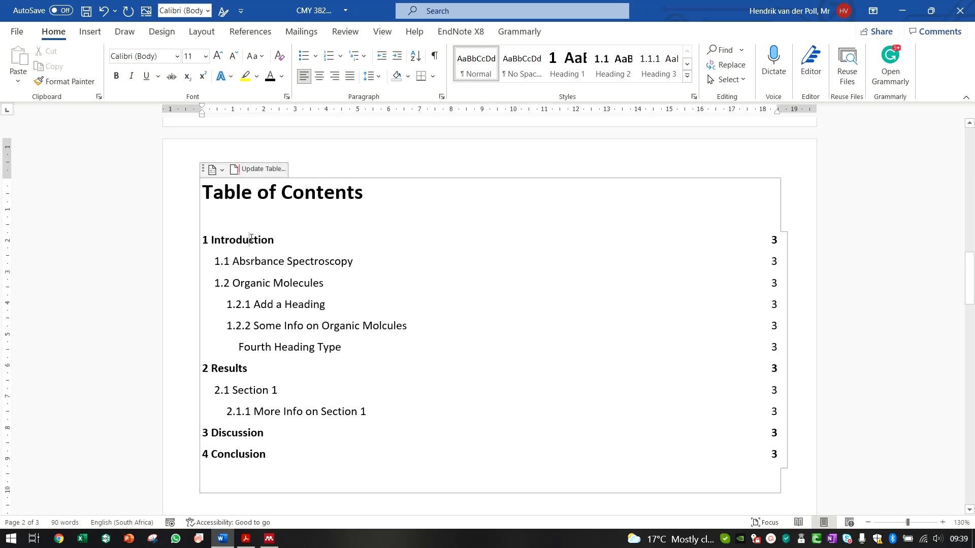
left_click(280, 173)
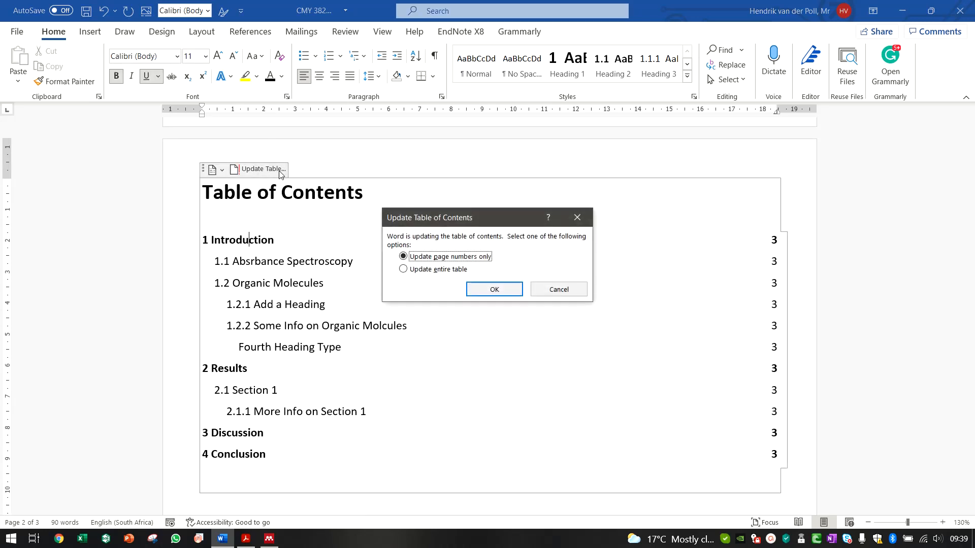
left_click(436, 270)
left_click(499, 289)
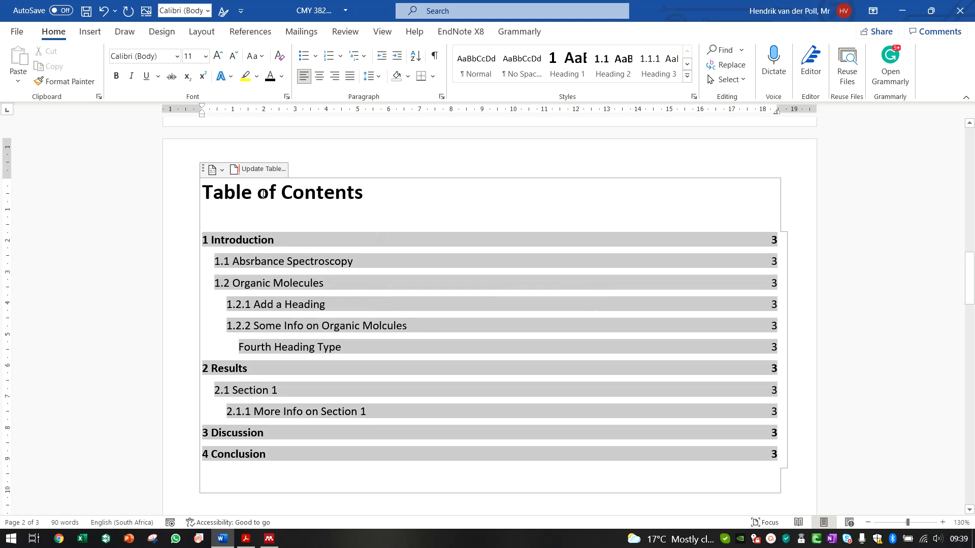
Examine the entries, levels and page numbers in the updated table of contents.
left_click(263, 195)
scroll(379, 207, "down", 2)
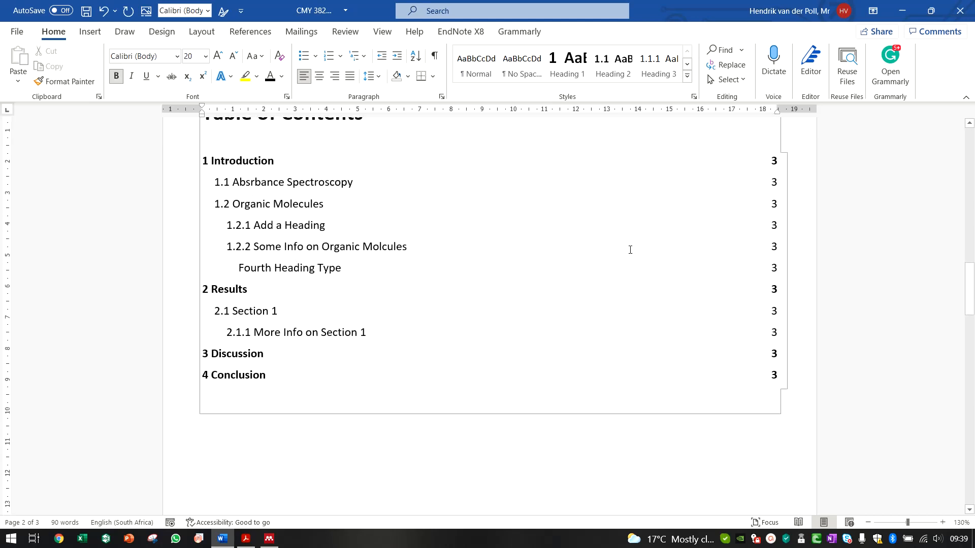
left_click(781, 159)
left_click(599, 186)
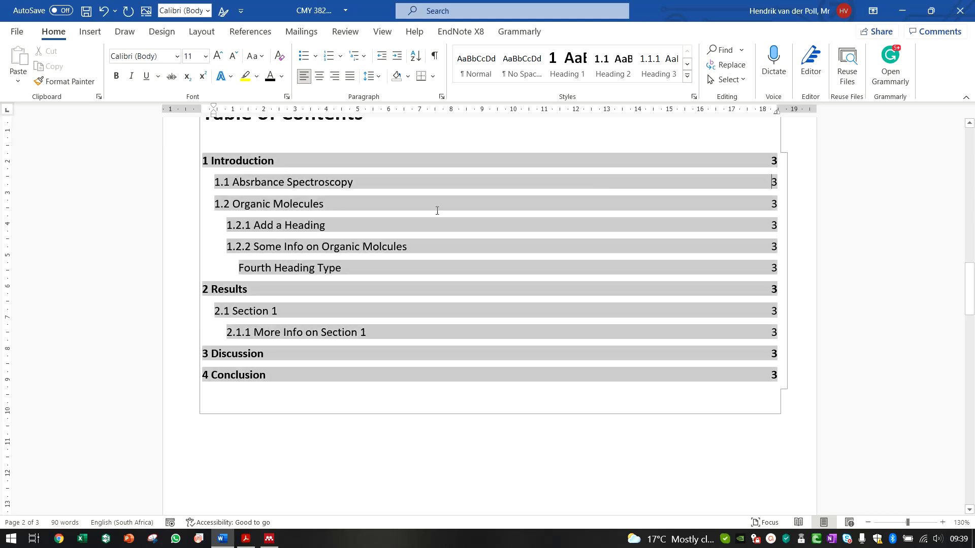
left_click(377, 206)
left_click(369, 223)
left_click(390, 268)
scroll(404, 285, "down", 1)
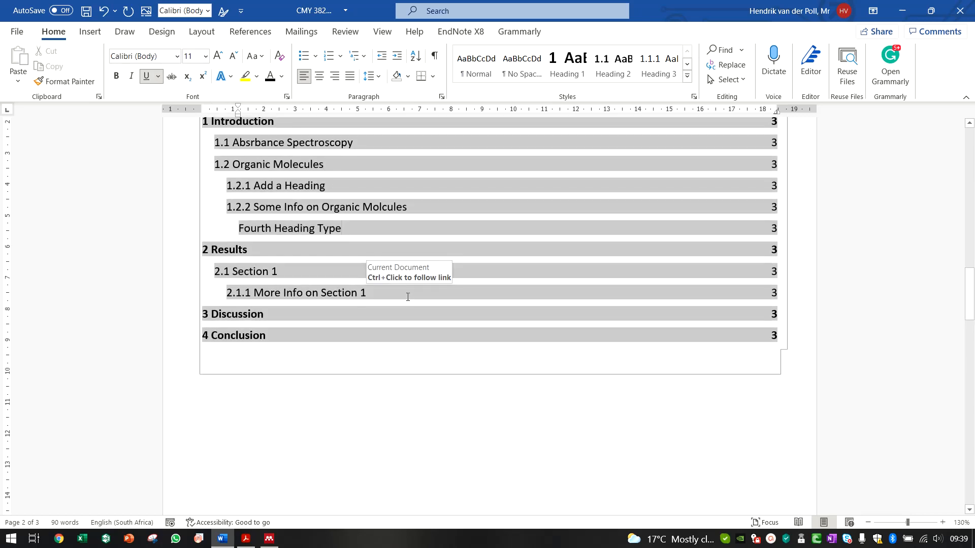
left_click(465, 388)
scroll(470, 391, "up", 15)
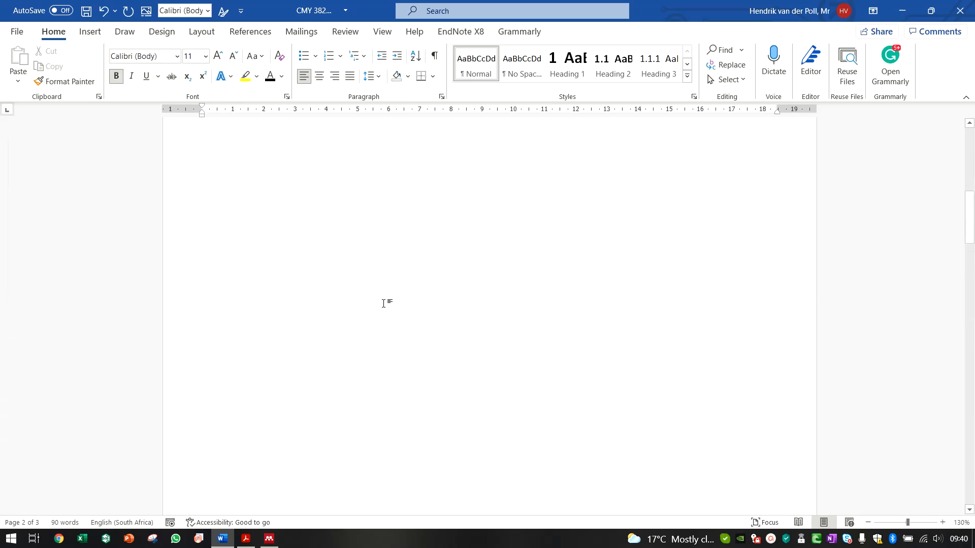
Compare the page numbers in the table of contents with the actual pages of the document.
scroll(392, 311, "down", 14)
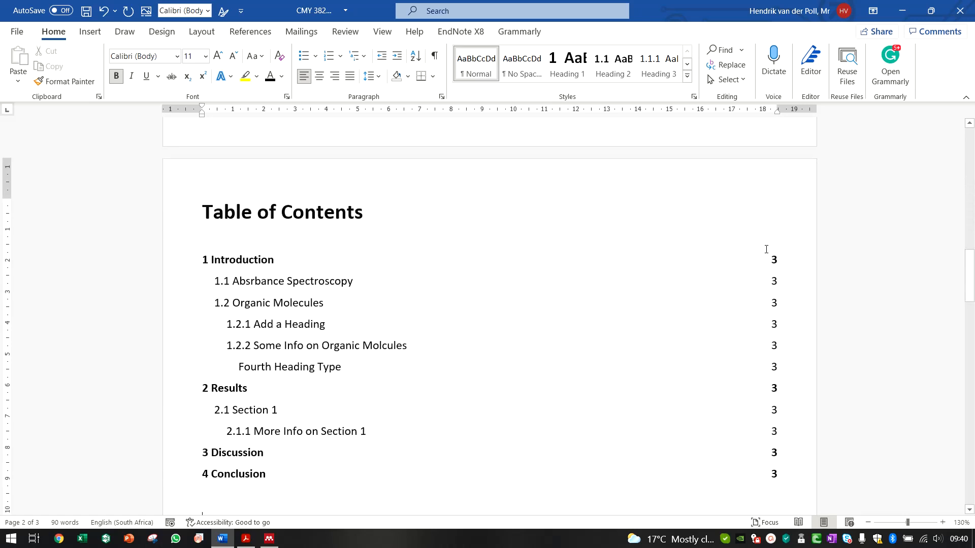
left_click_drag(769, 262, 772, 467)
scroll(606, 324, "down", 15)
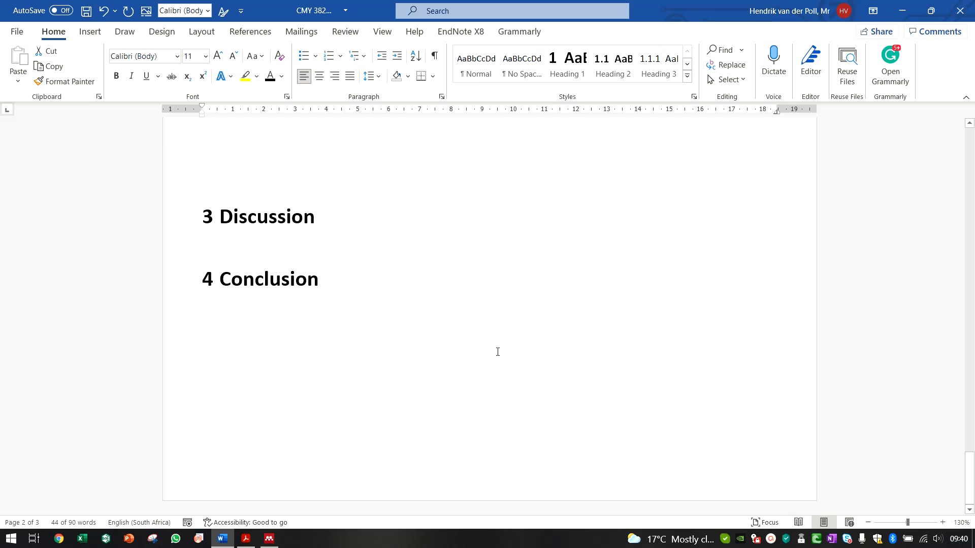
scroll(498, 352, "up", 12)
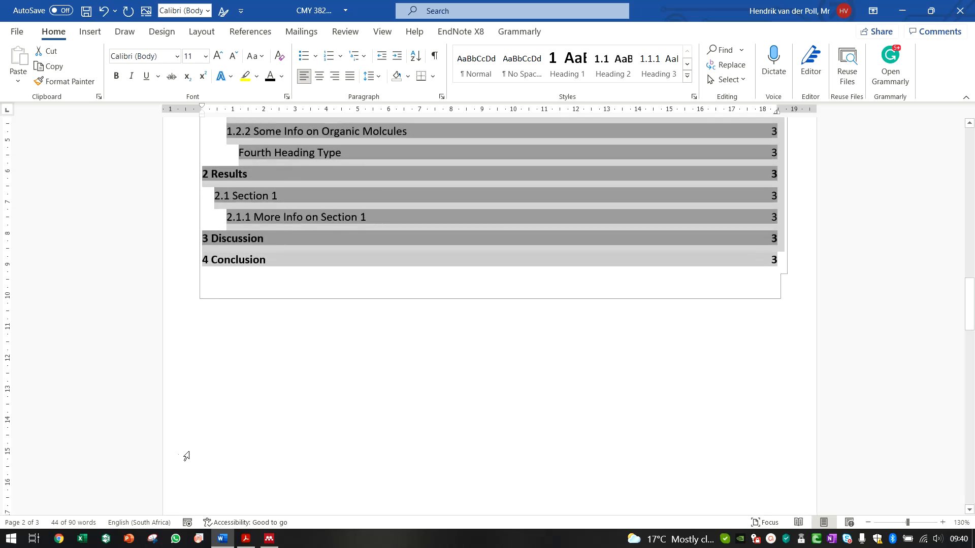
scroll(345, 430, "up", 15)
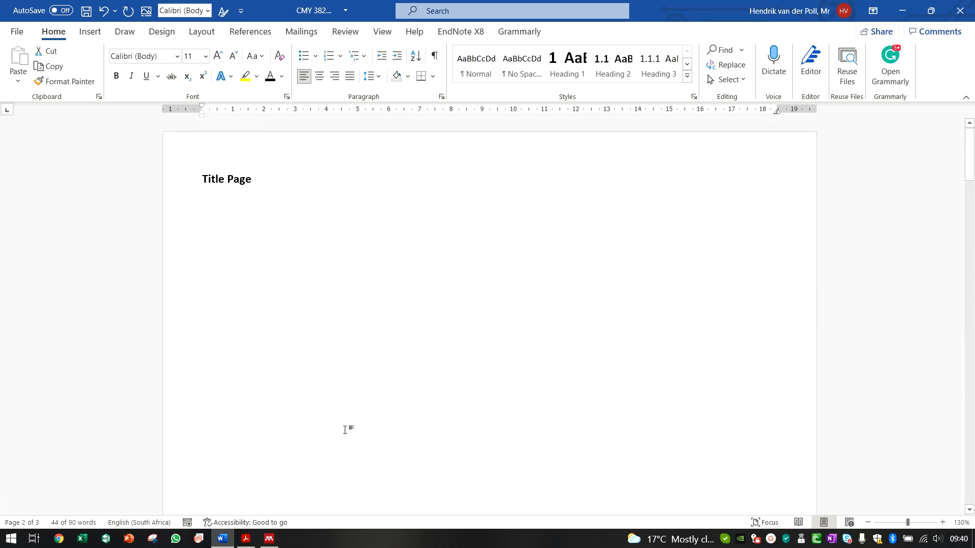
scroll(359, 422, "down", 12)
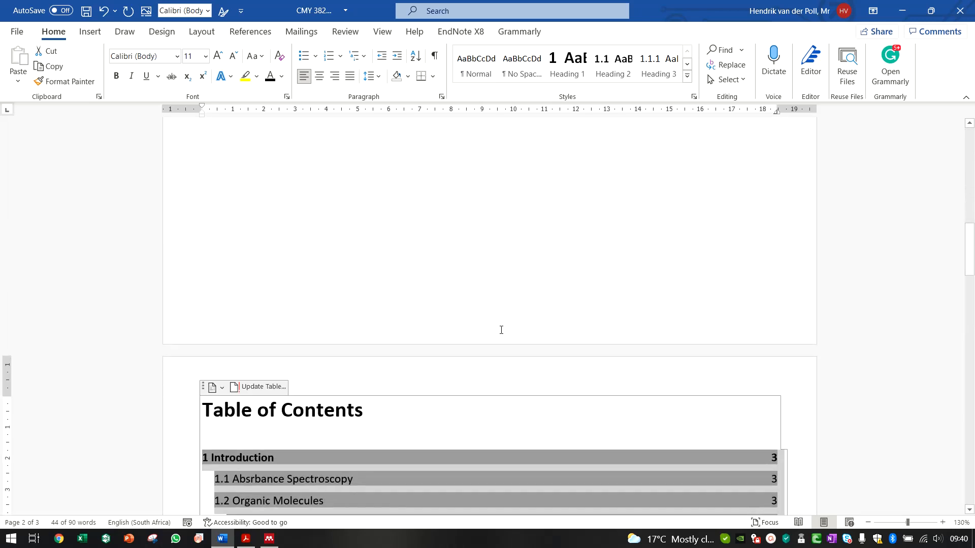
Show the formatting marks and open the page footer for editing.
left_click(433, 58)
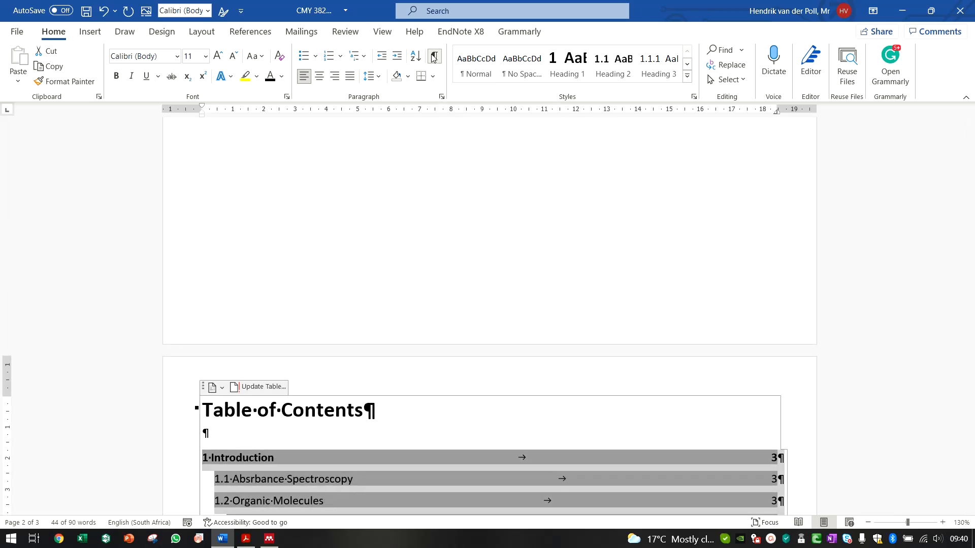
right_click(494, 318)
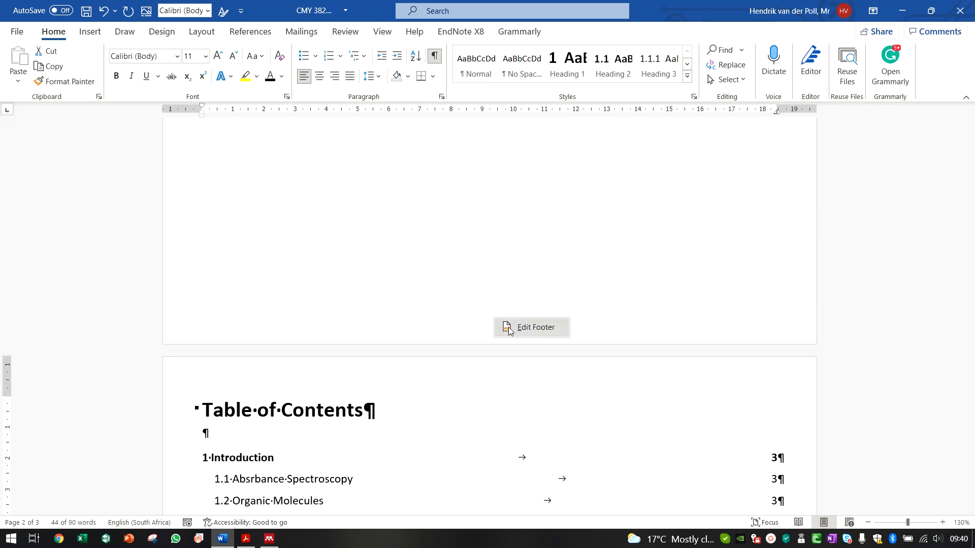
scroll(390, 336, "up", 3)
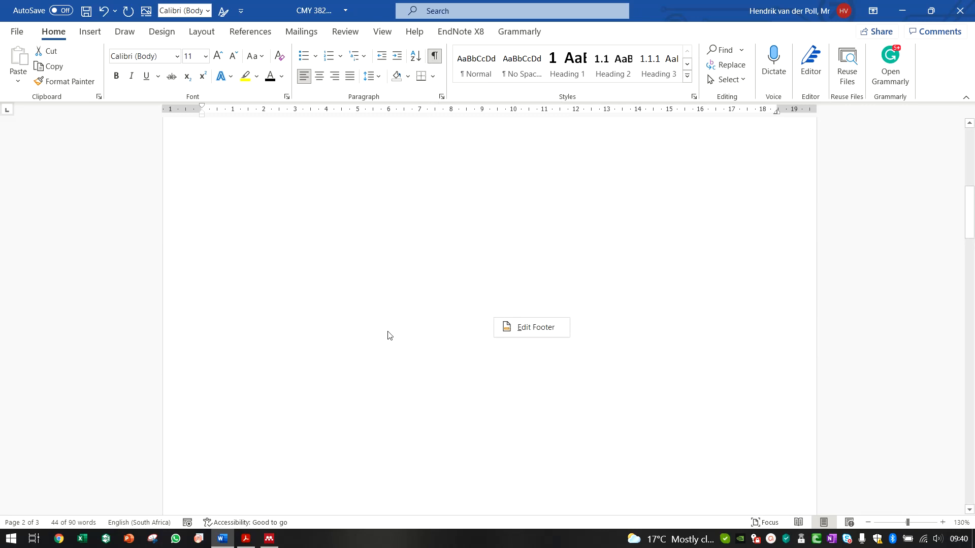
scroll(389, 335, "down", 3)
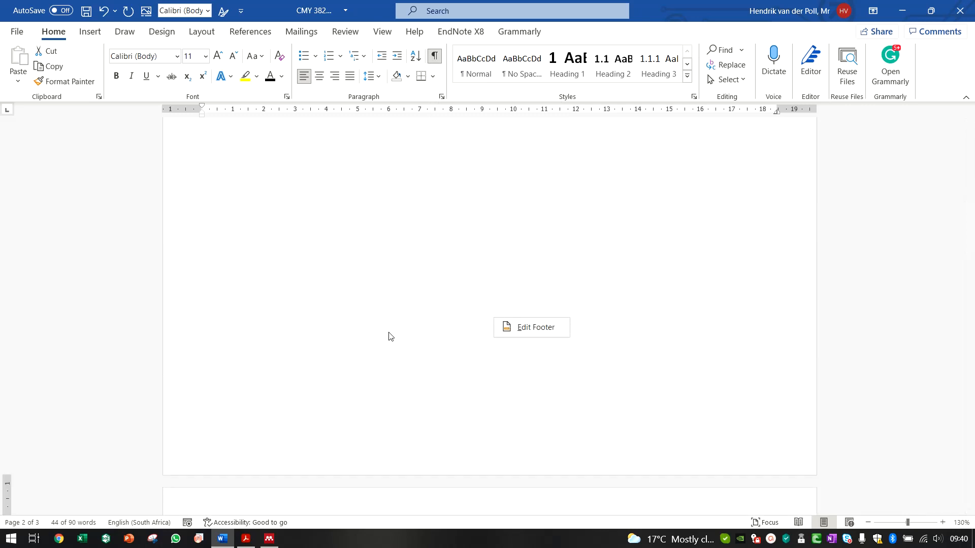
left_click(529, 328)
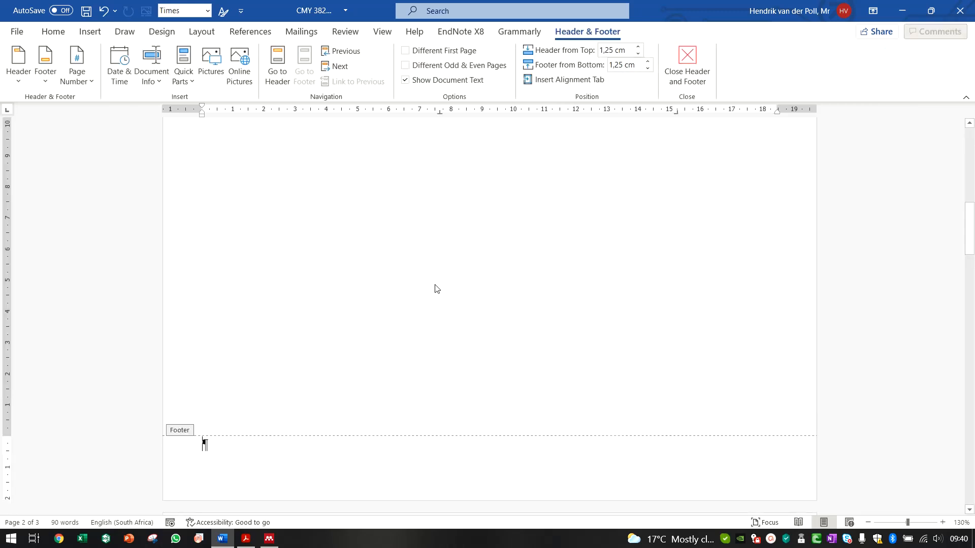
Insert a centred Plain Number 2 page number in the footer and remove the extra empty paragraph beneath it.
left_click(202, 31)
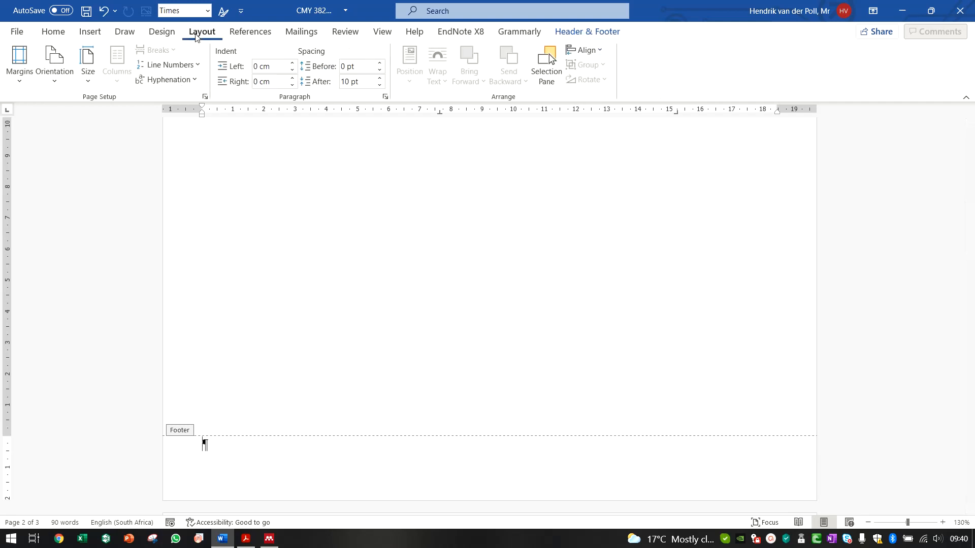
left_click(238, 32)
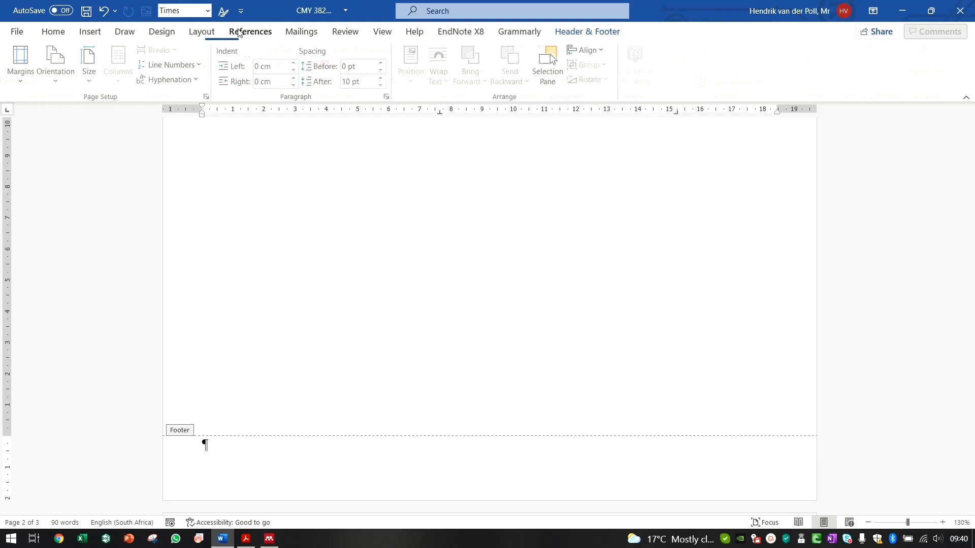
left_click(301, 32)
left_click(345, 32)
left_click(379, 32)
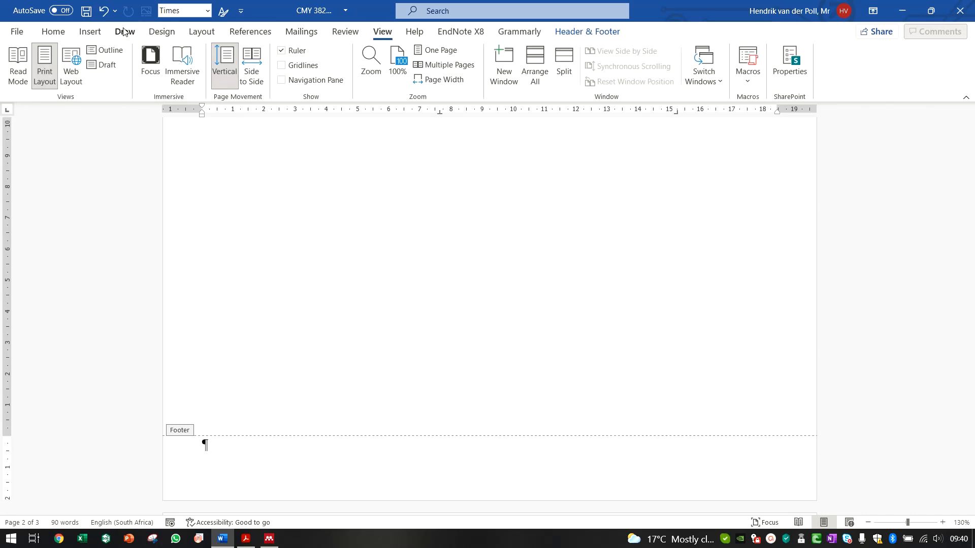
left_click(95, 34)
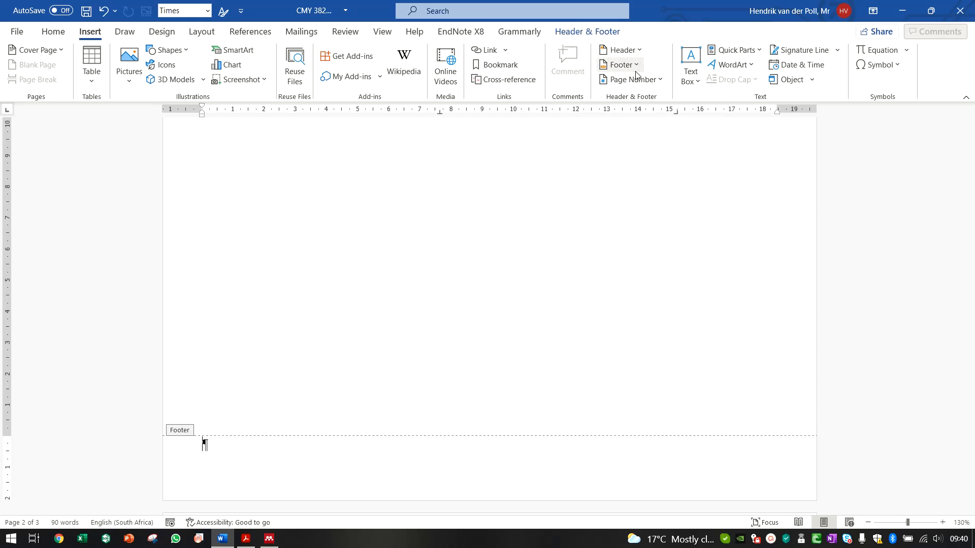
left_click(654, 81)
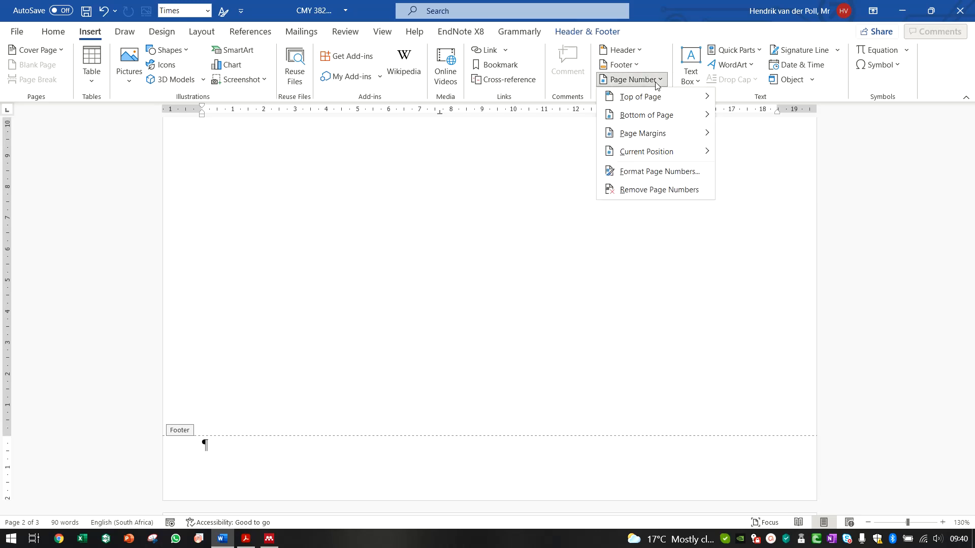
mouse_move(671, 117)
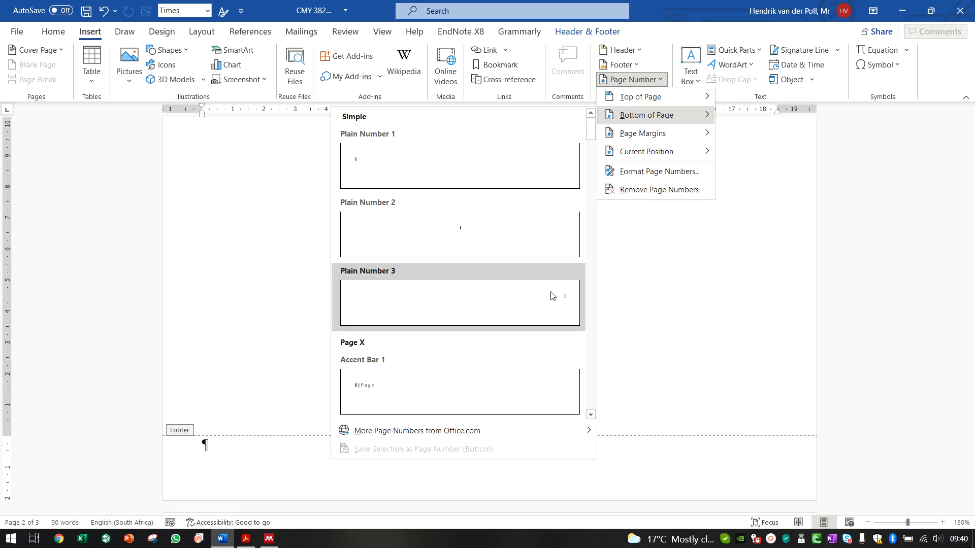
mouse_move(564, 423)
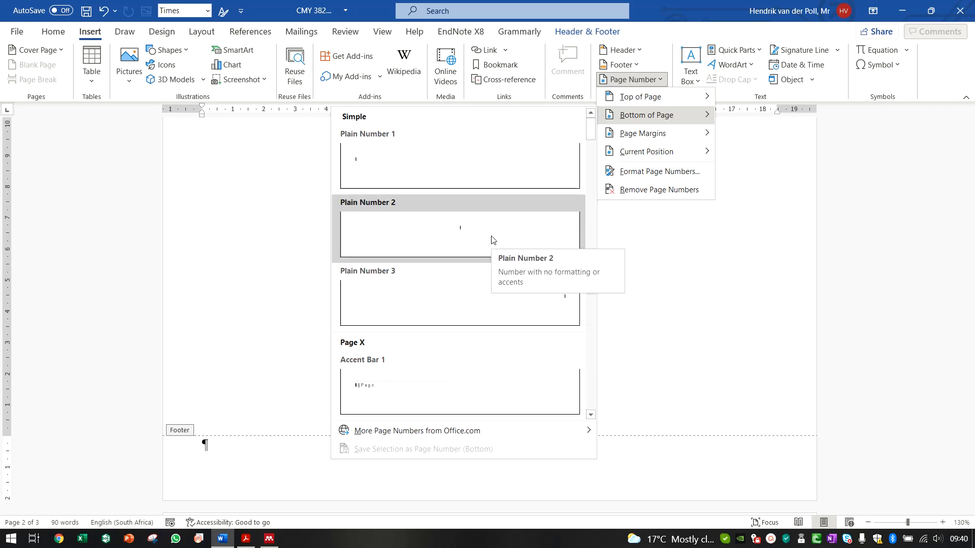
left_click(492, 240)
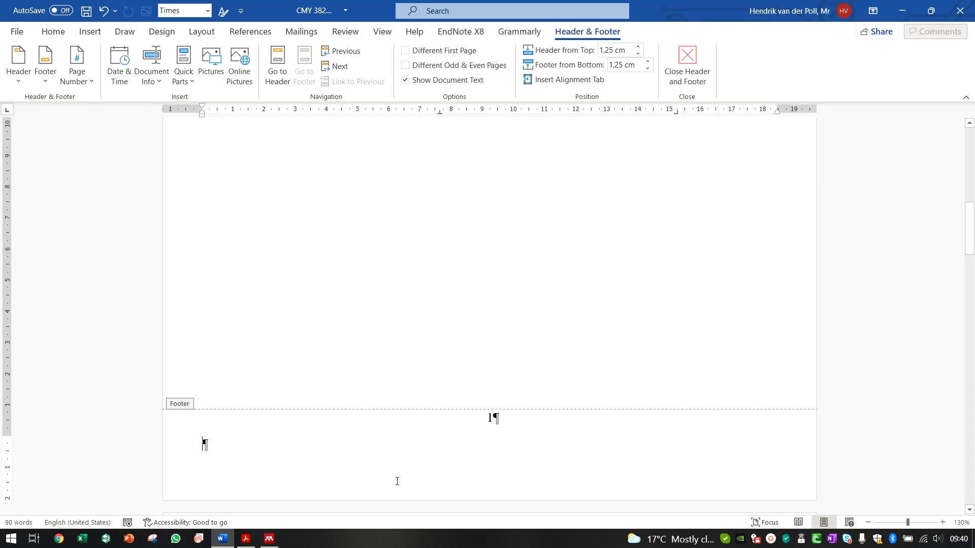
key("ctrl+z")
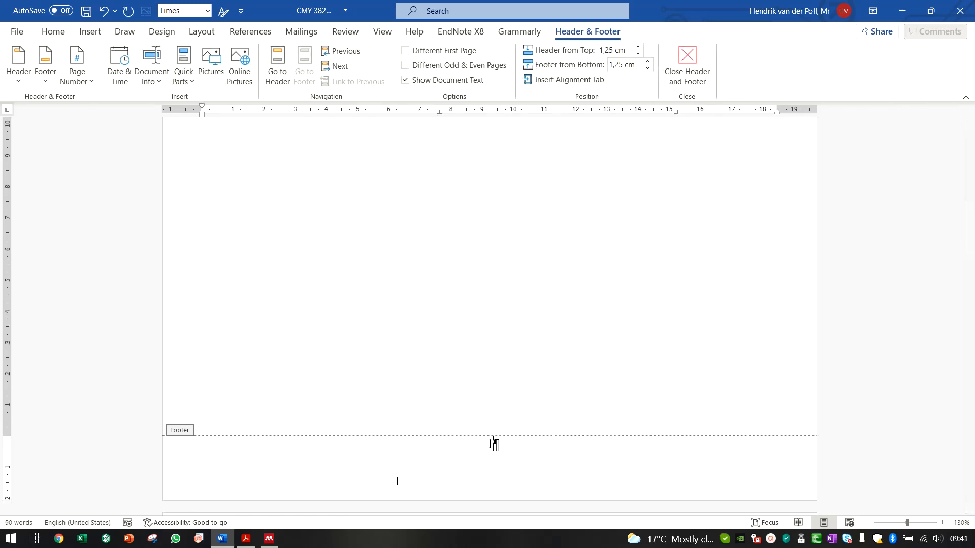
Format the footer page number in Calibri (Body) at 11 pt and return to the document body.
double_click(490, 444)
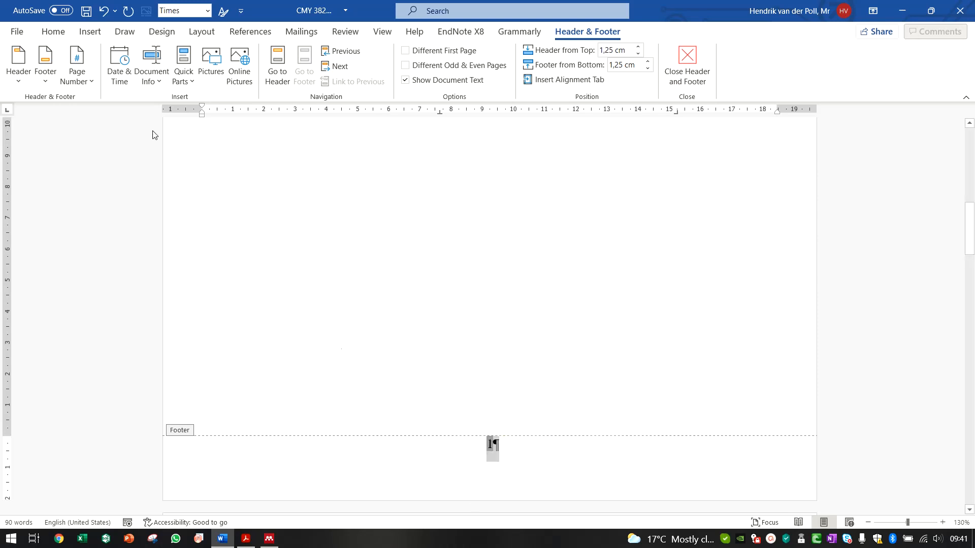
left_click(53, 31)
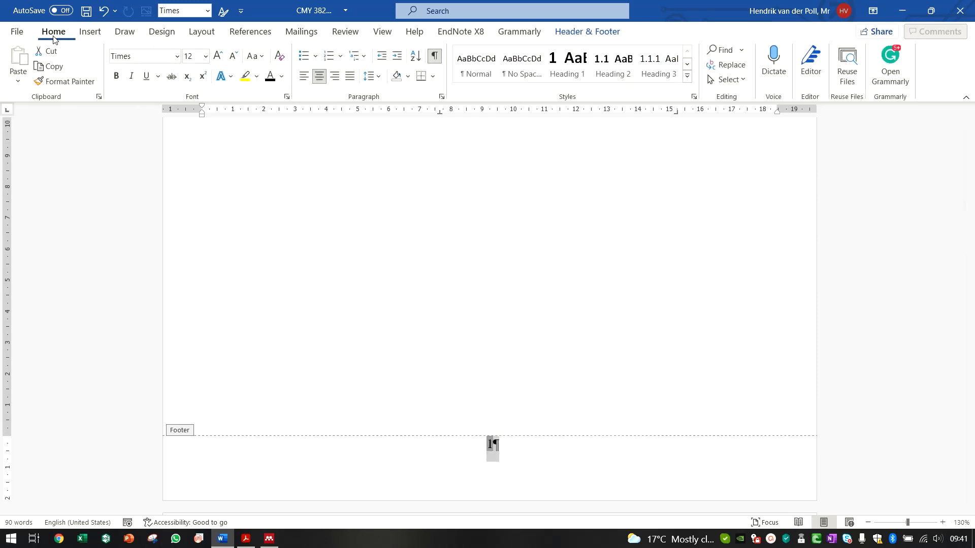
left_click(176, 56)
left_click(147, 108)
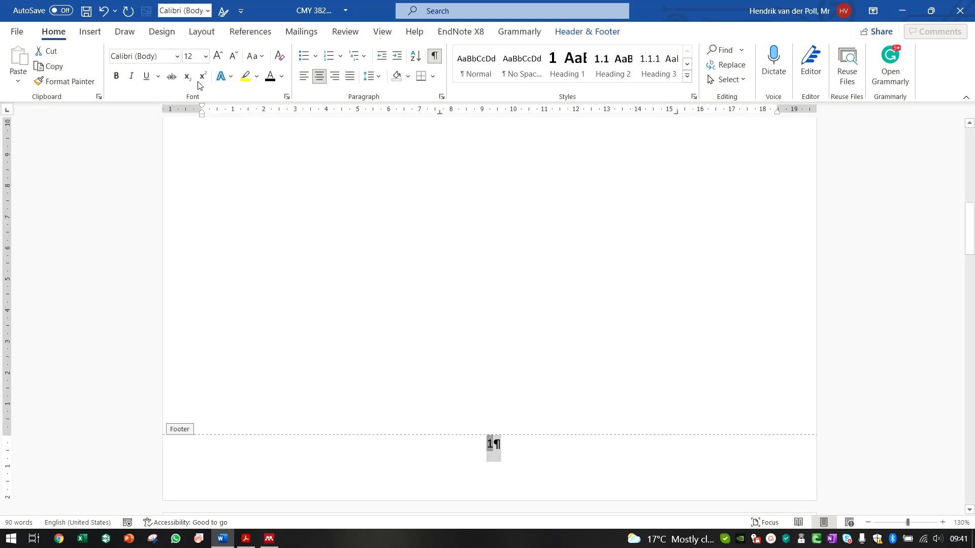
left_click(233, 59)
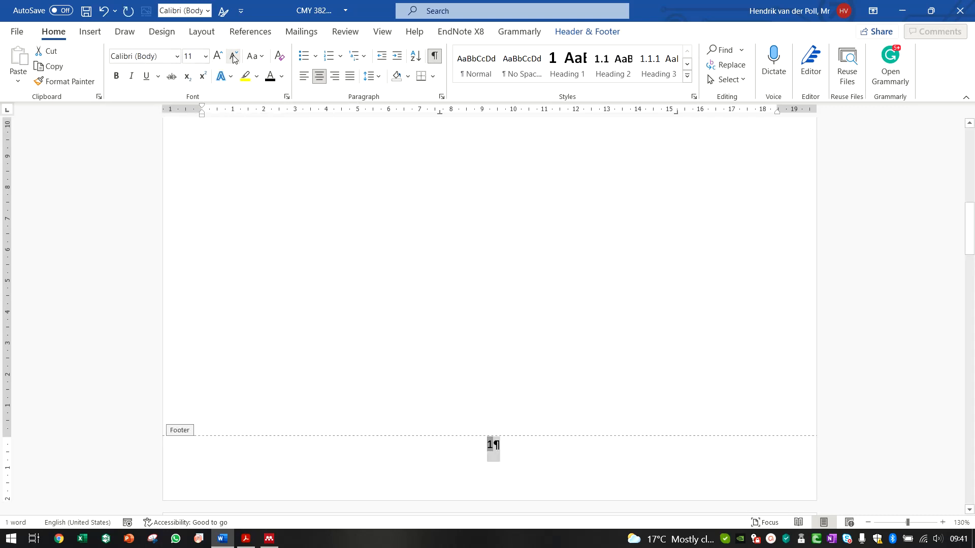
double_click(506, 393)
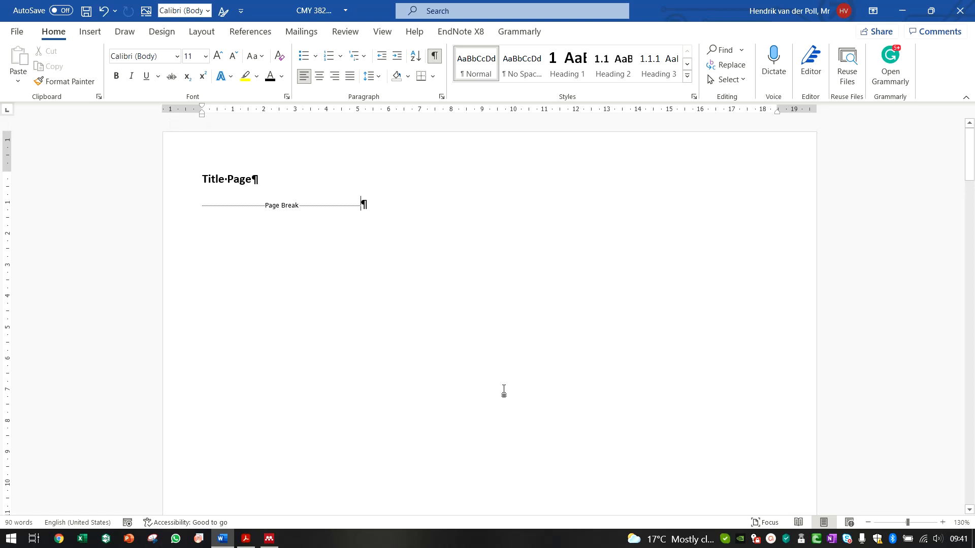
Examine the footer page numbers on all pages and undo the empty lines added above the table of contents.
scroll(503, 391, "down", 7)
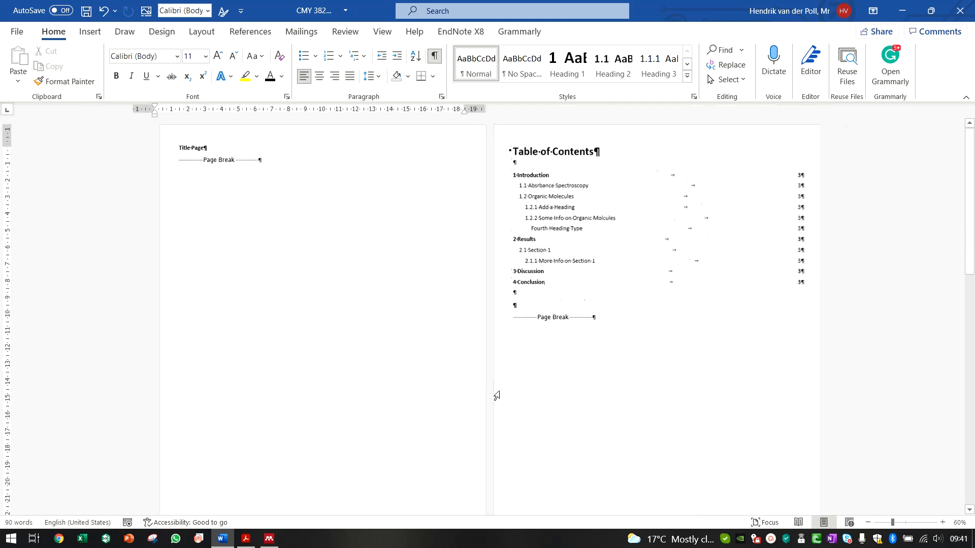
scroll(496, 395, "down", 1)
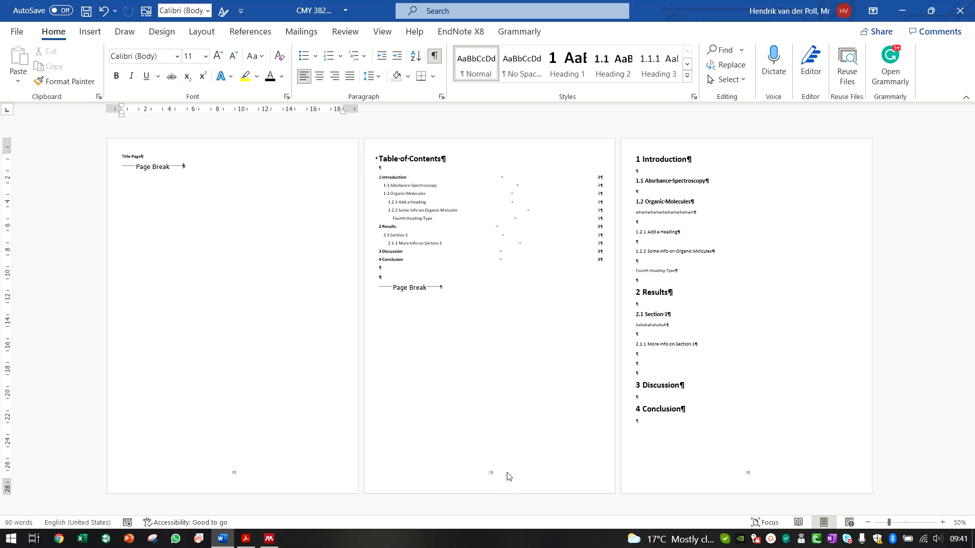
double_click(242, 478)
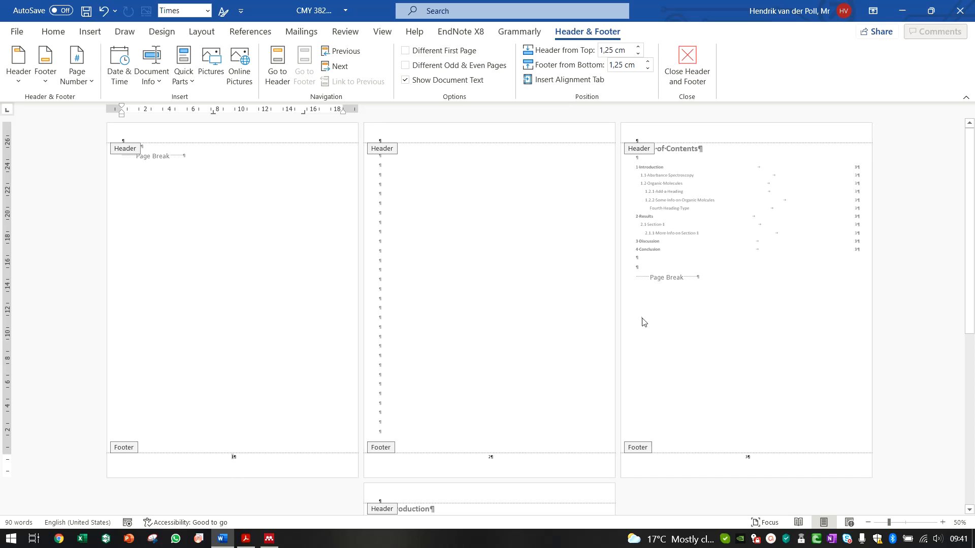
double_click(516, 326)
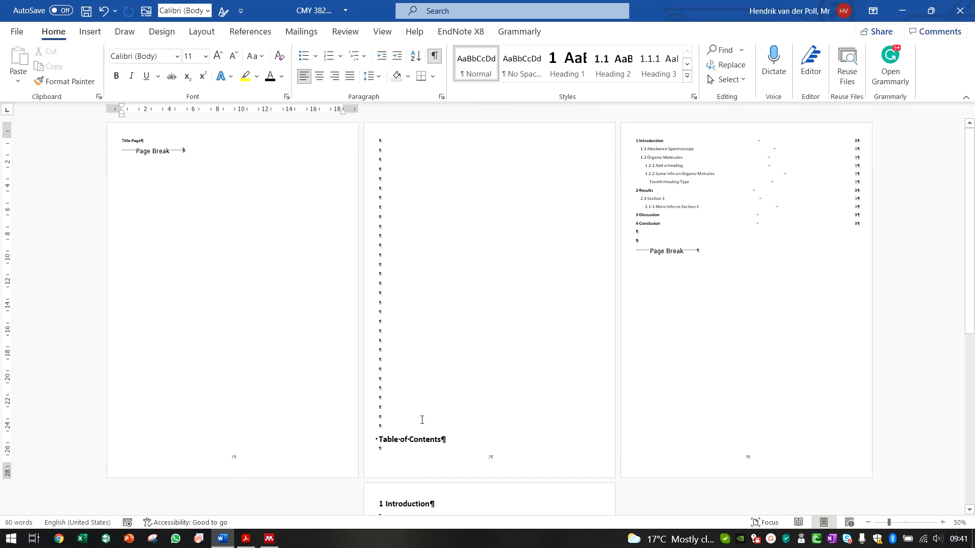
key("ctrl+z")
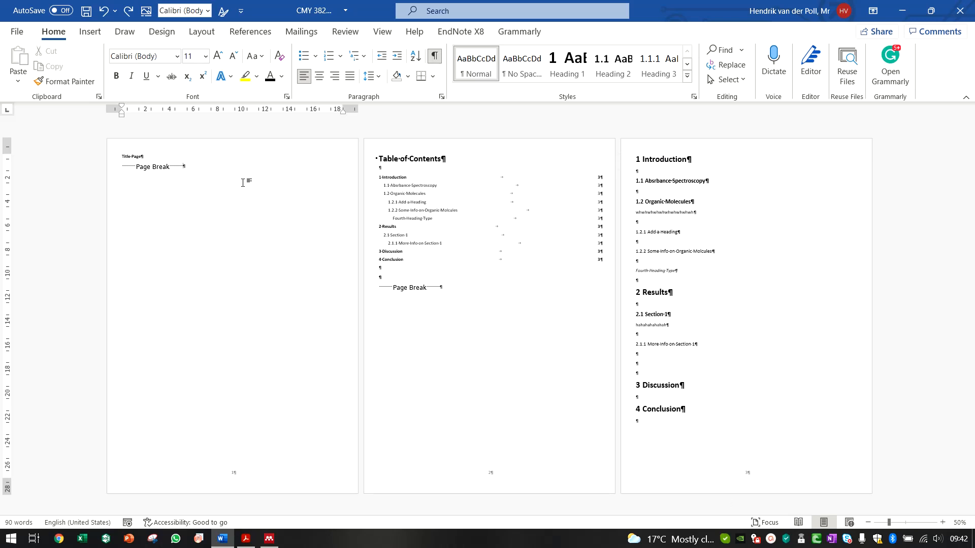
Replace the page break after the title page with a Next Page section break and remove the leftover empty line.
scroll(243, 183, "up", 6, "ctrl")
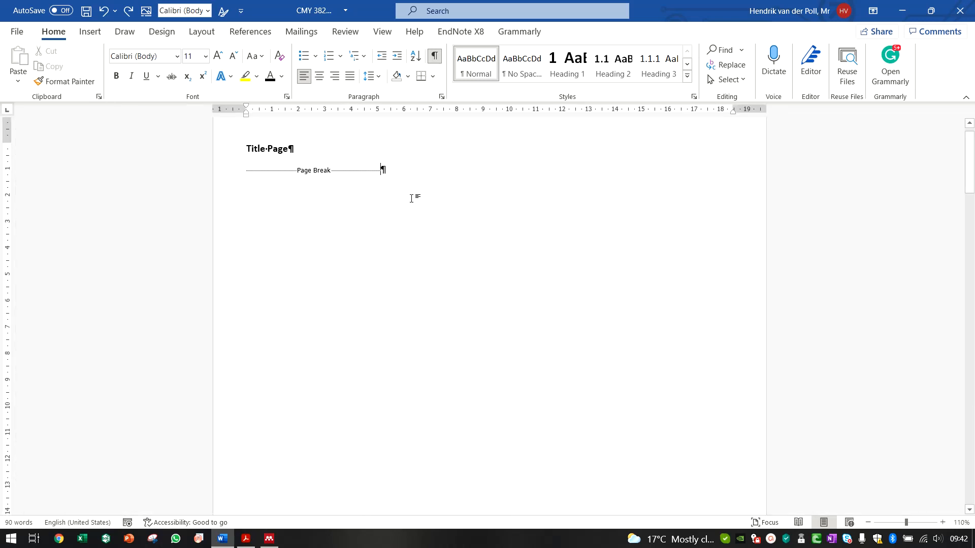
key("ctrl+y")
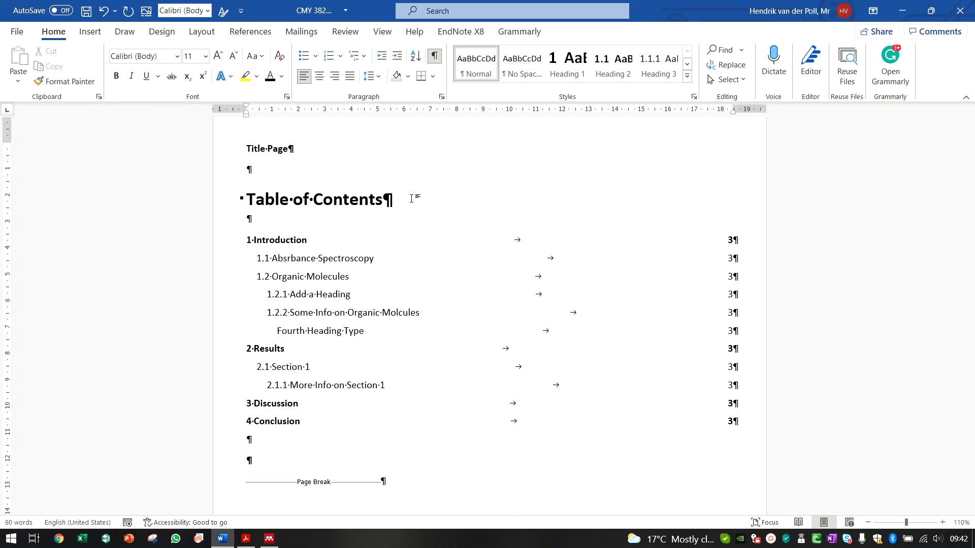
left_click(202, 32)
left_click(170, 54)
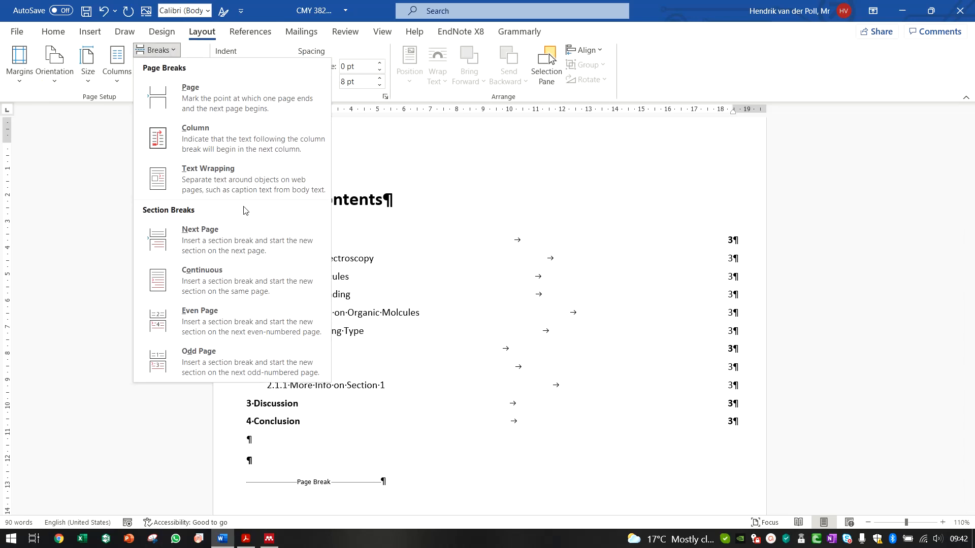
left_click(266, 234)
scroll(444, 300, "down", 1)
key("Delete")
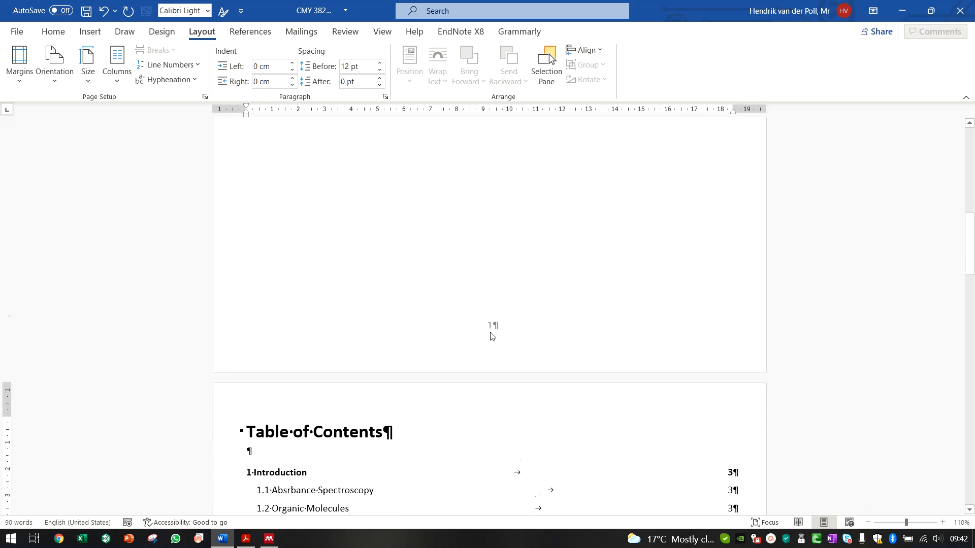
Replace the page break between the table of contents and the Introduction heading with a Next Page section break.
scroll(490, 334, "down", 15)
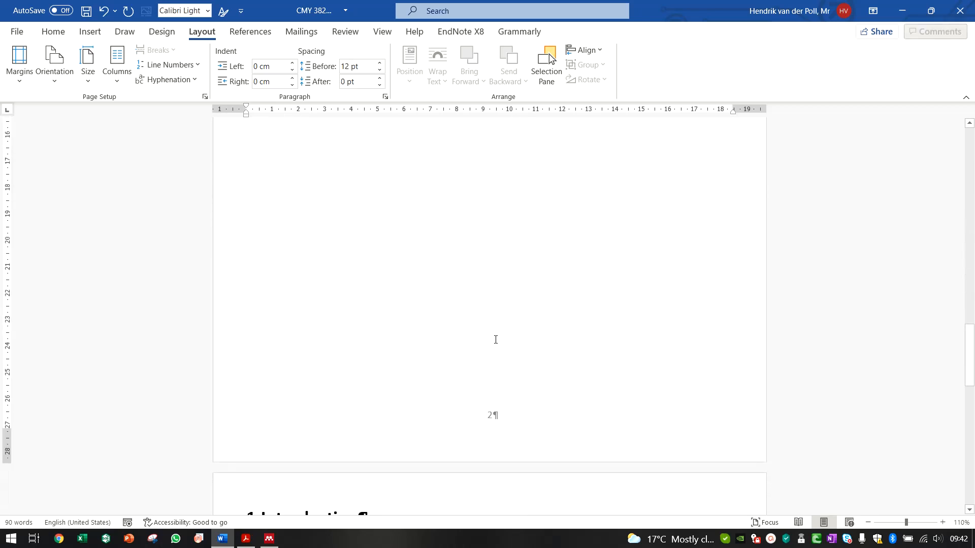
scroll(490, 336, "up", 10)
left_click(430, 293)
key("BackSpace")
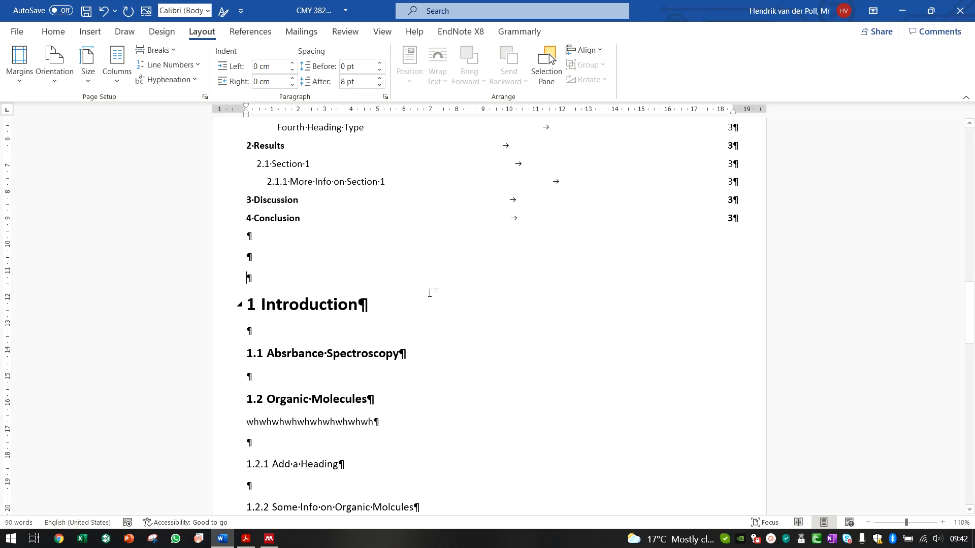
left_click(155, 49)
left_click(198, 235)
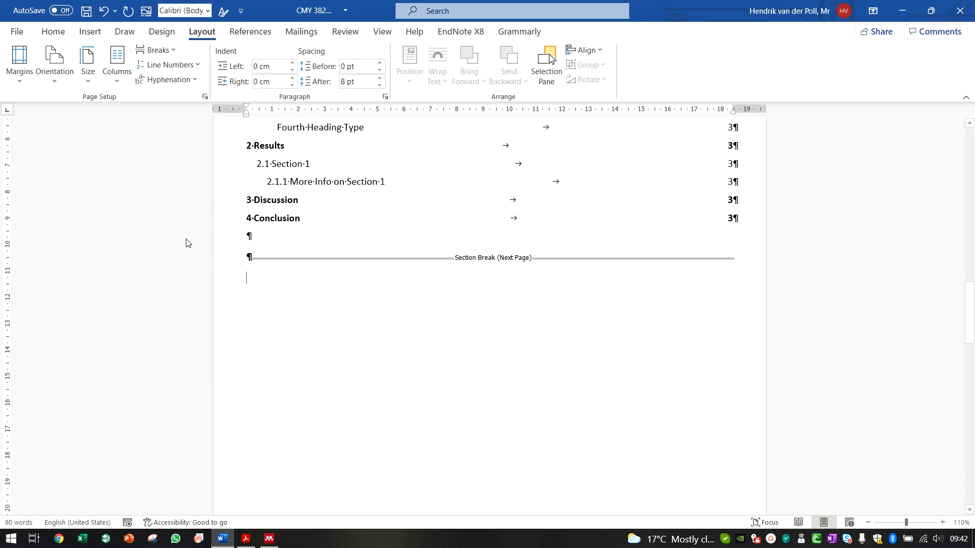
Examine the section break after the table of contents, the available break types and the footer page numbers on each page.
scroll(242, 219, "down", 3)
scroll(457, 249, "up", 8)
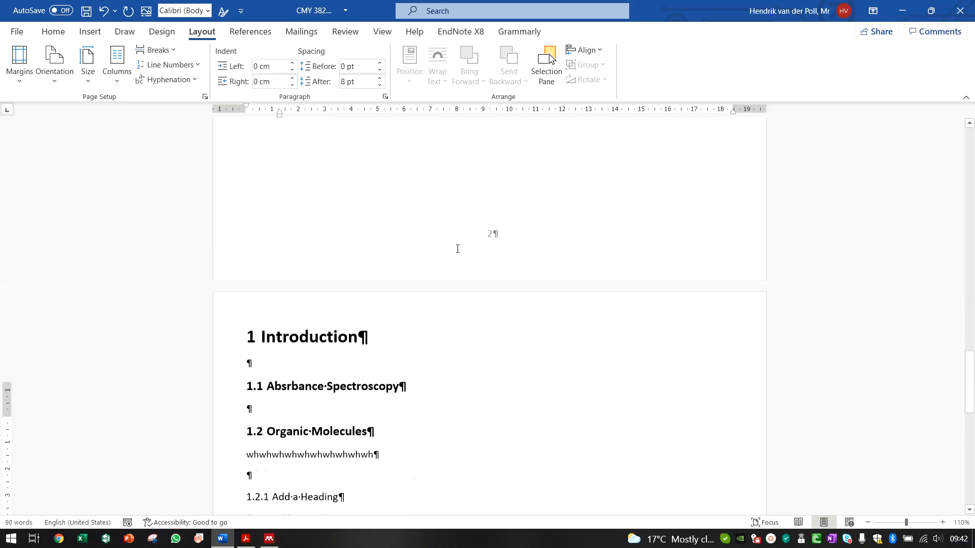
scroll(495, 274, "down", 3)
scroll(495, 274, "down", 3)
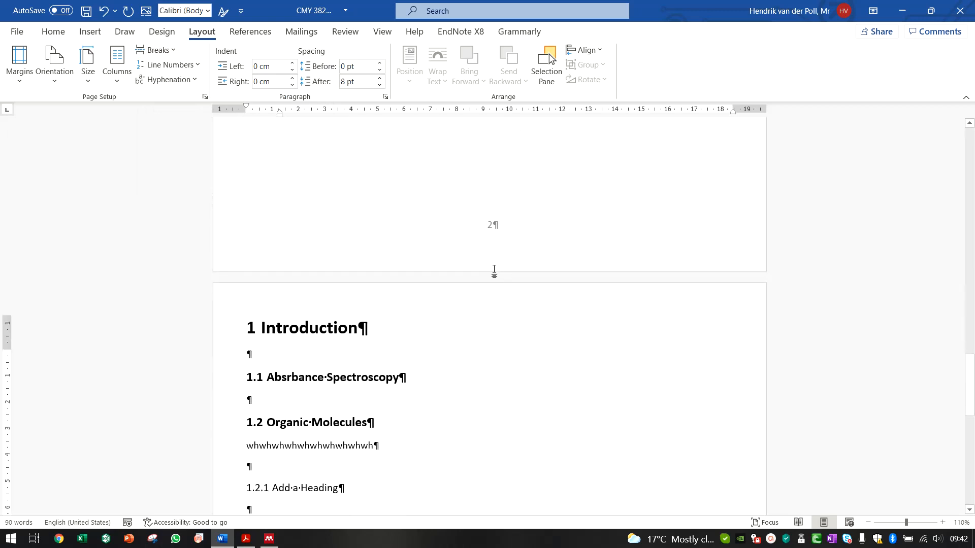
scroll(494, 272, "up", 6)
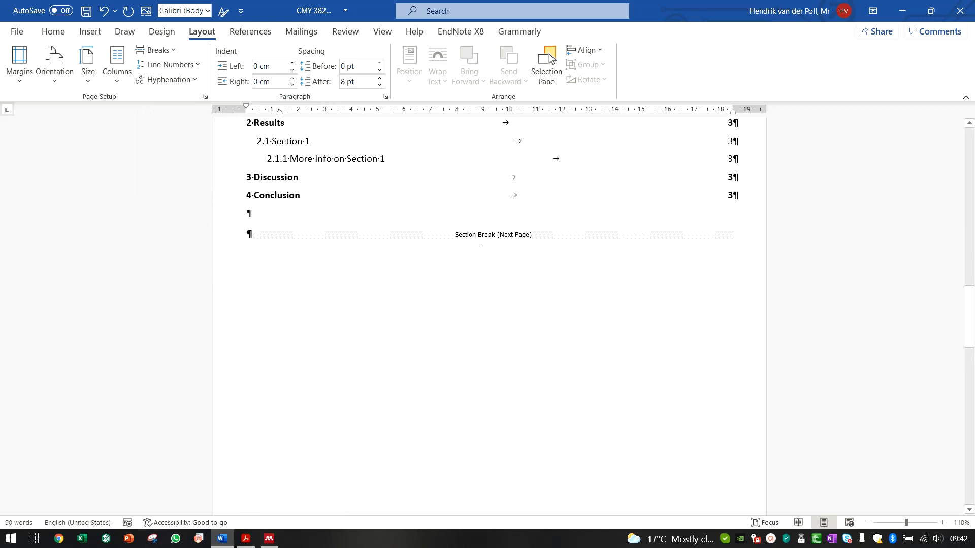
left_click(155, 50)
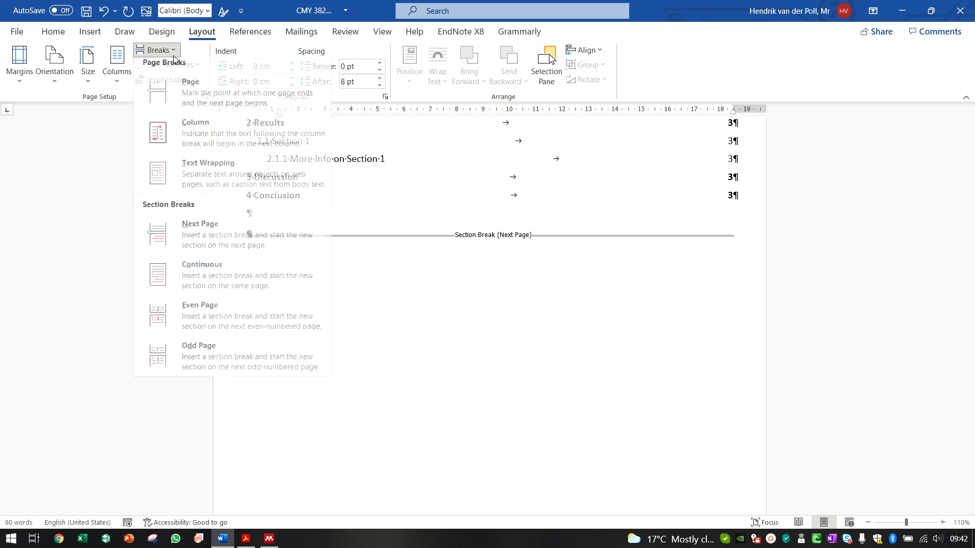
left_click(507, 229)
left_click(377, 244)
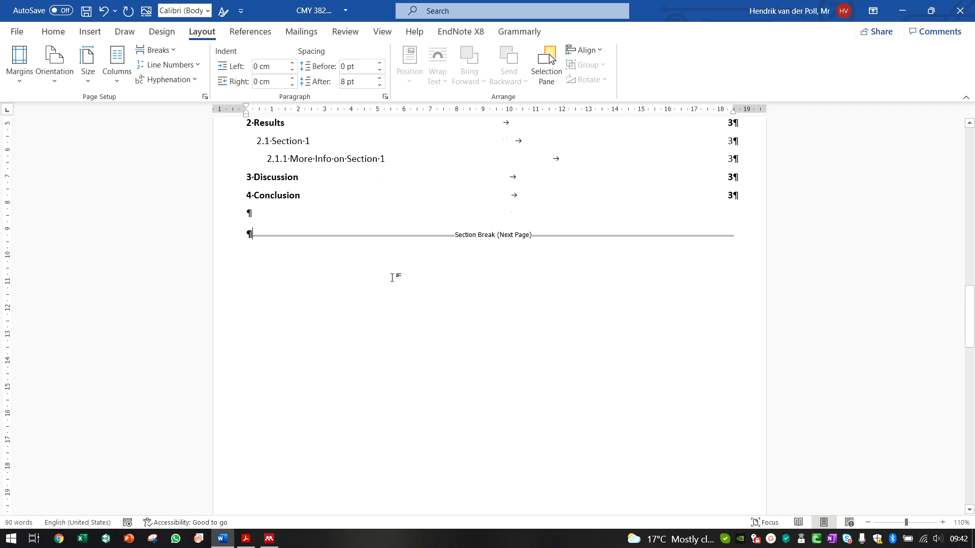
scroll(401, 279, "up", 10)
scroll(428, 294, "down", 3)
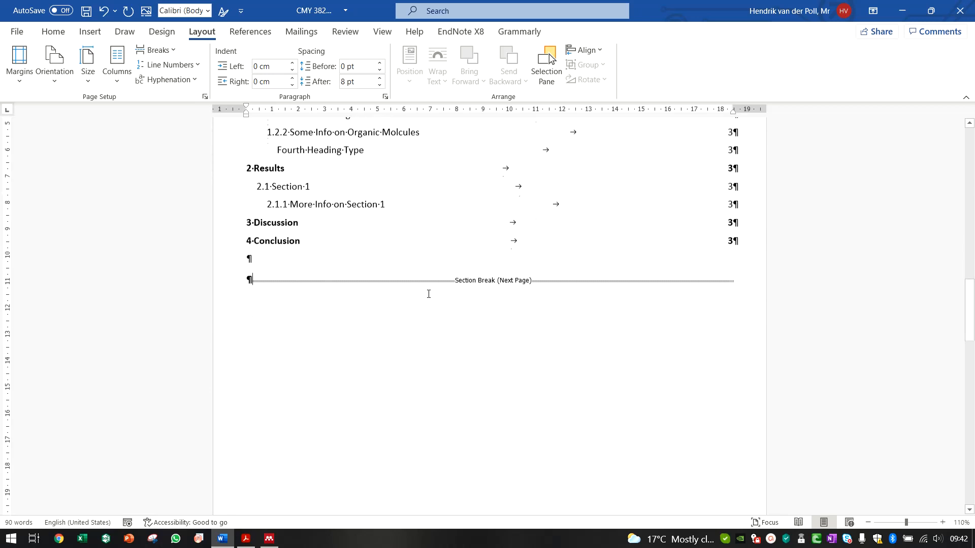
scroll(428, 294, "up", 10)
scroll(428, 294, "down", 15)
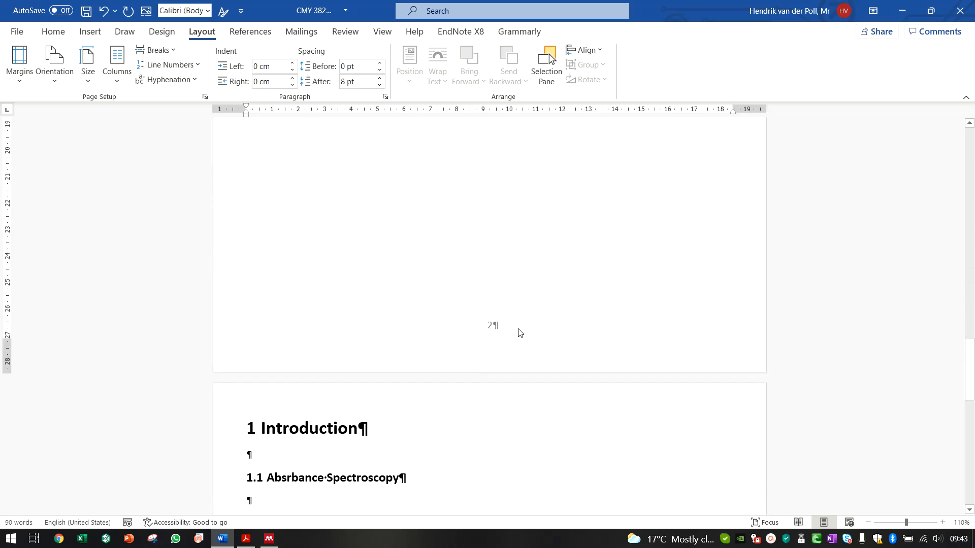
scroll(518, 333, "down", 10)
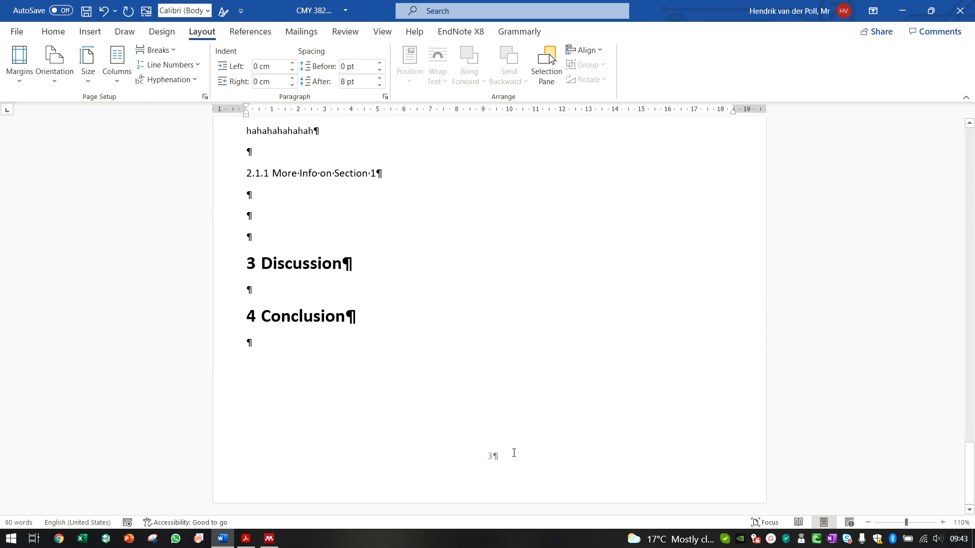
Unlink the footers of section 3 and section 2 from their previous sections.
double_click(513, 456)
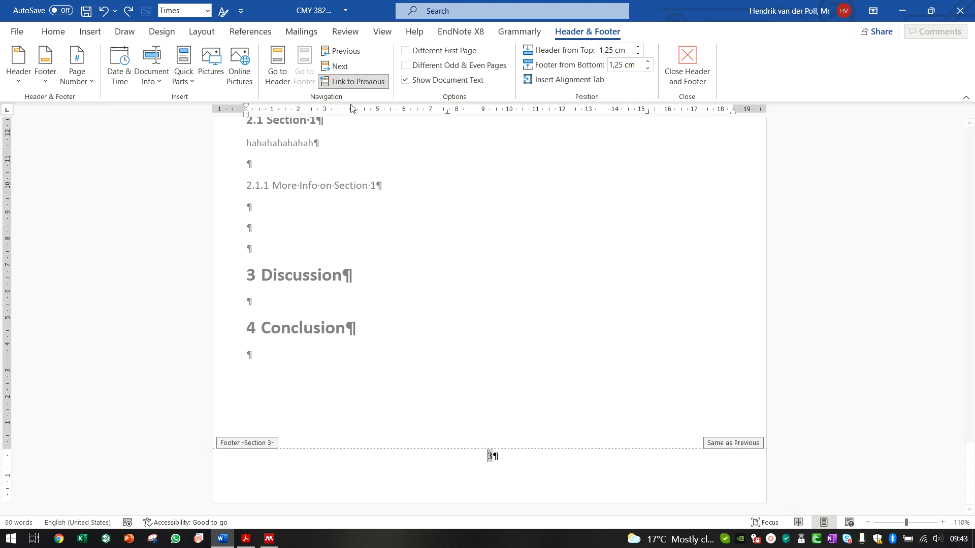
left_click(375, 87)
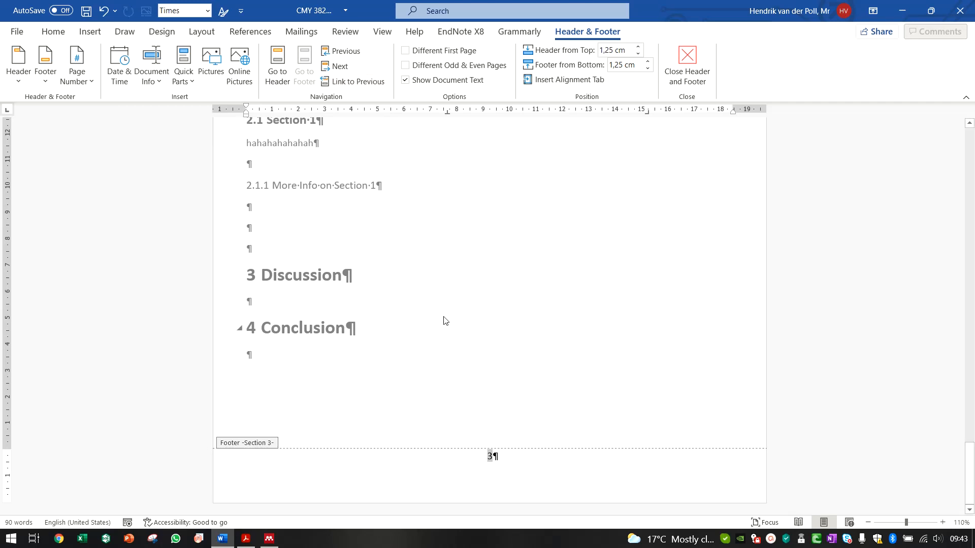
scroll(444, 320, "up", 15)
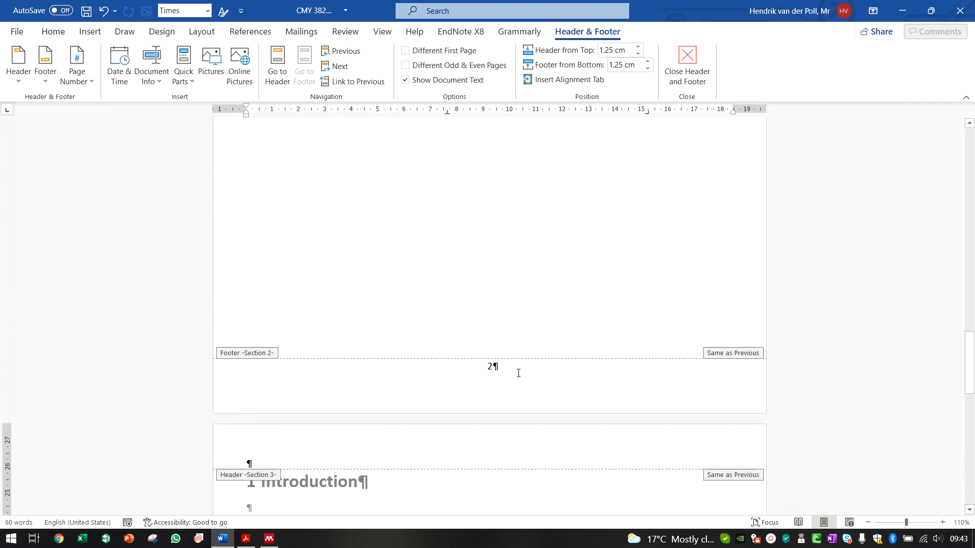
left_click(494, 366)
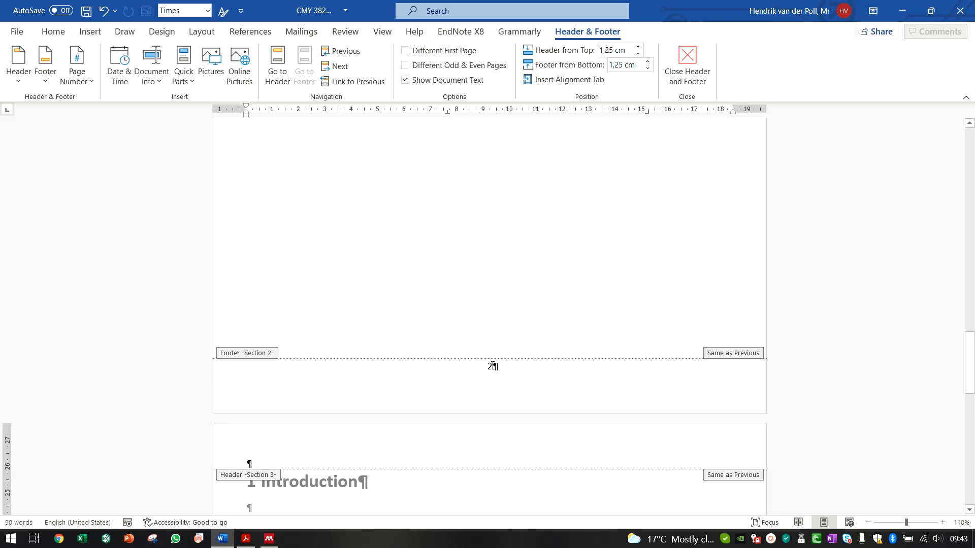
left_click(349, 81)
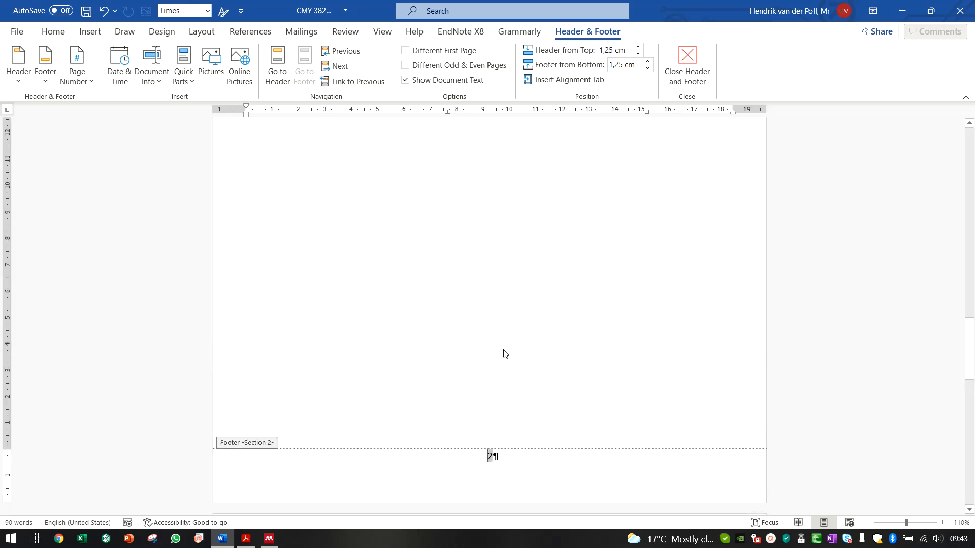
Delete the page number from the title page's footer in section 1.
scroll(489, 284, "up", 10)
scroll(506, 300, "up", 2)
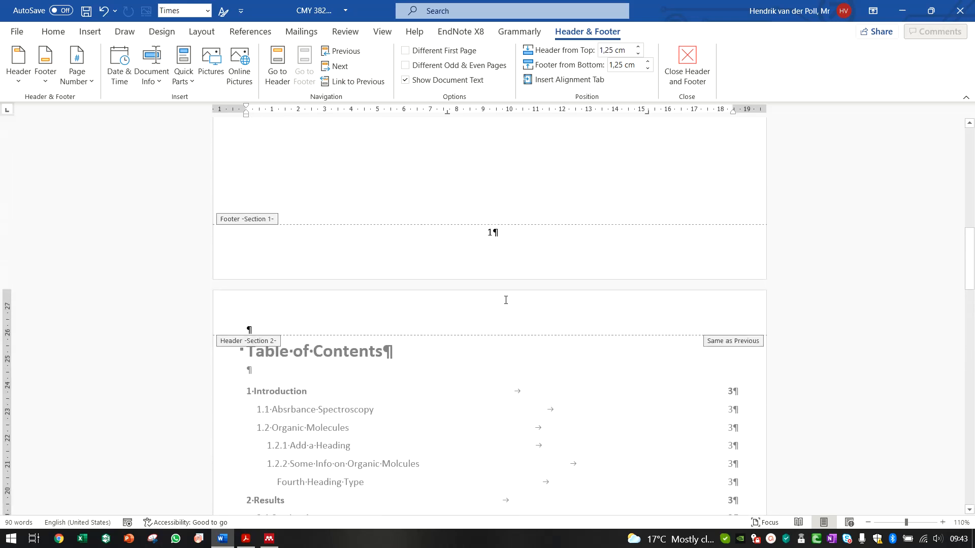
left_click(521, 238)
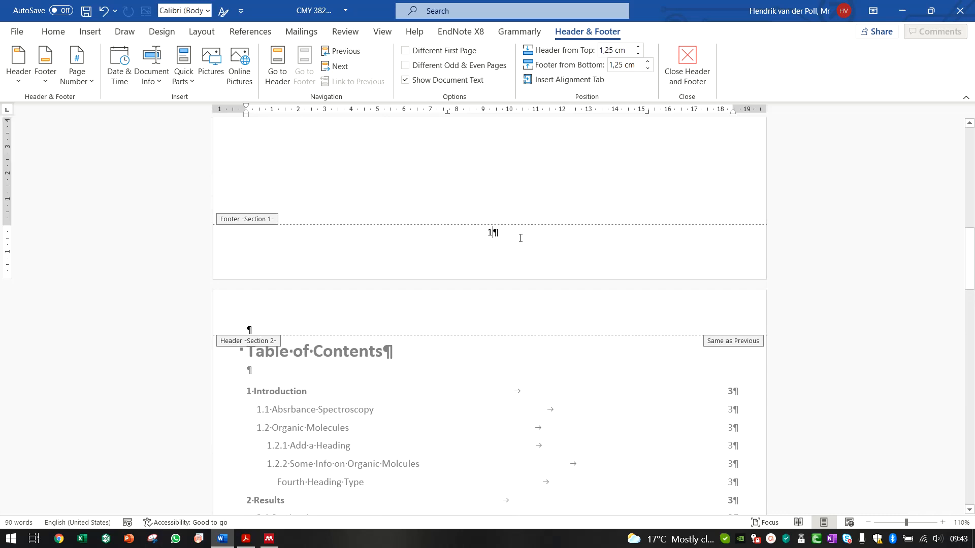
key("BackSpace")
key("BackSpace")
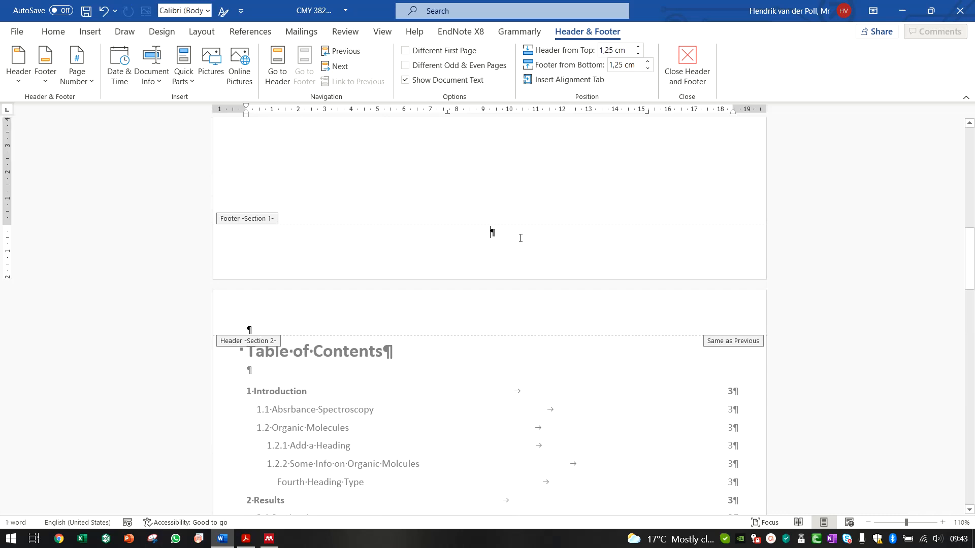
Format the section 2 footer page number as lowercase Roman numerals (i, ii, iii, ...) starting at i.
scroll(521, 238, "down", 9)
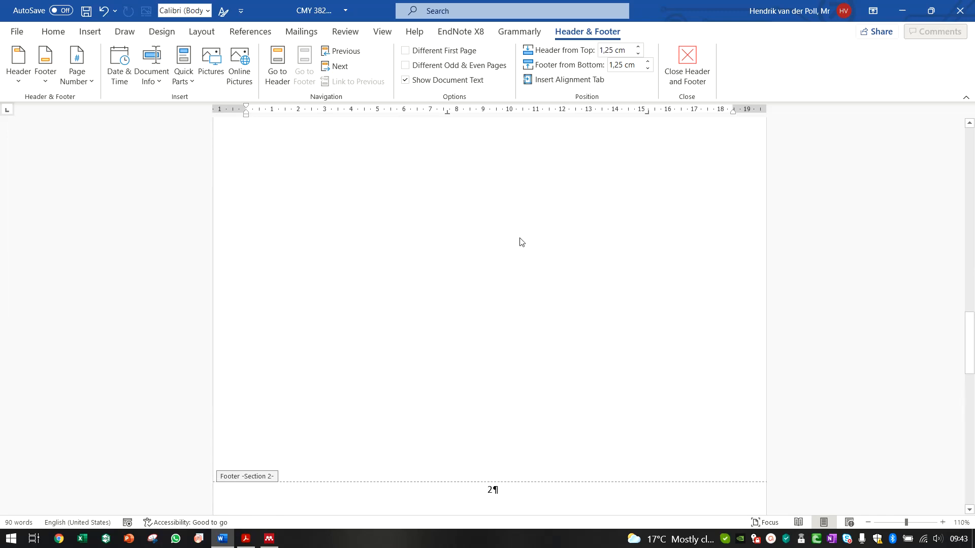
scroll(520, 242, "down", 3)
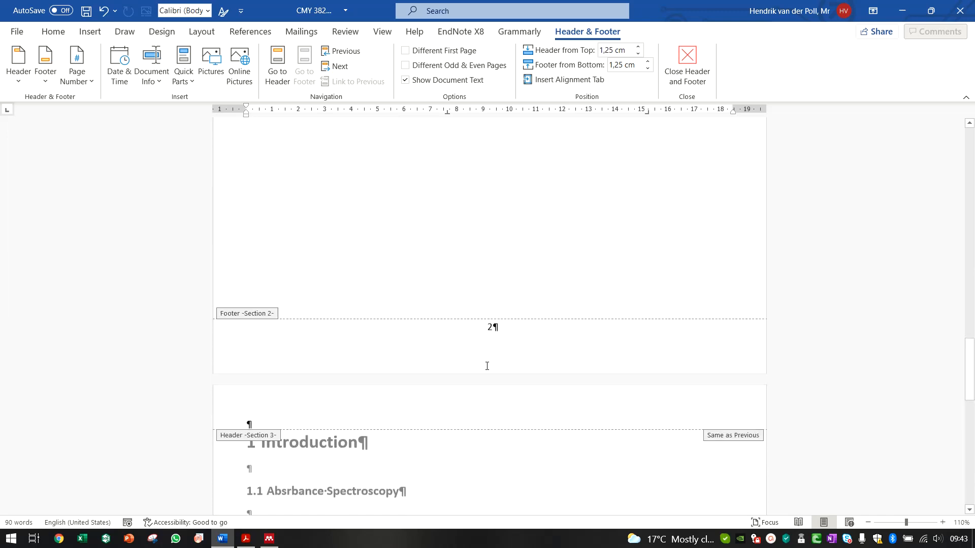
left_click(491, 326)
scroll(516, 342, "up", 12)
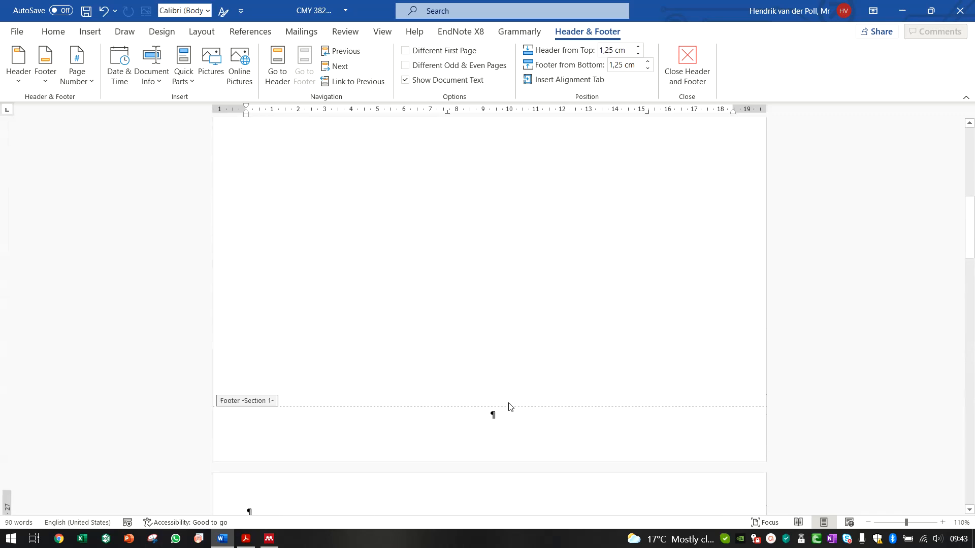
scroll(509, 406, "down", 12)
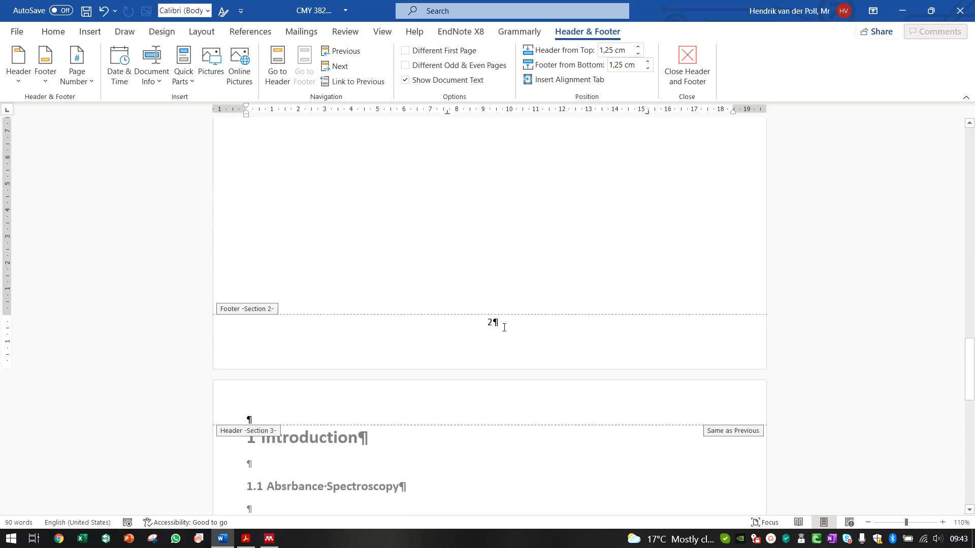
left_click(83, 80)
left_click(146, 174)
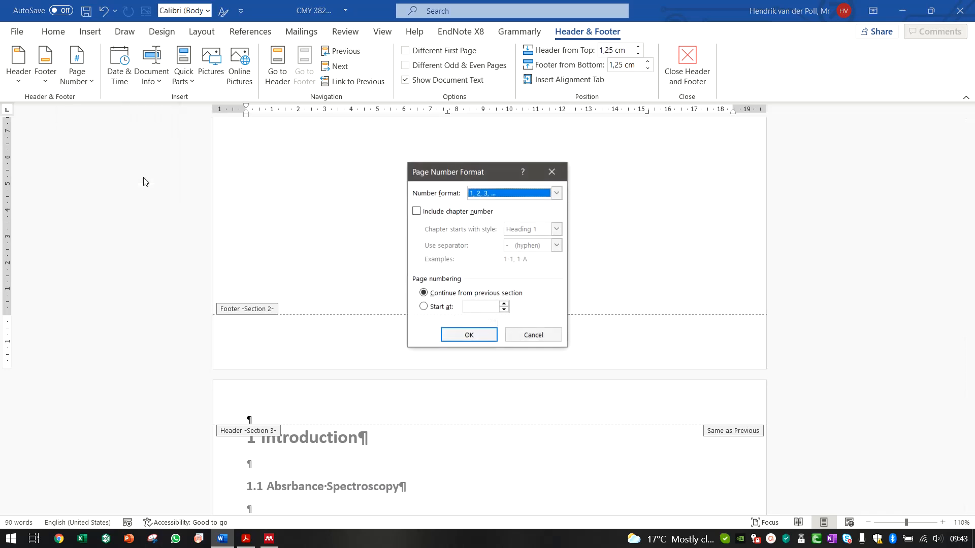
left_click(510, 194)
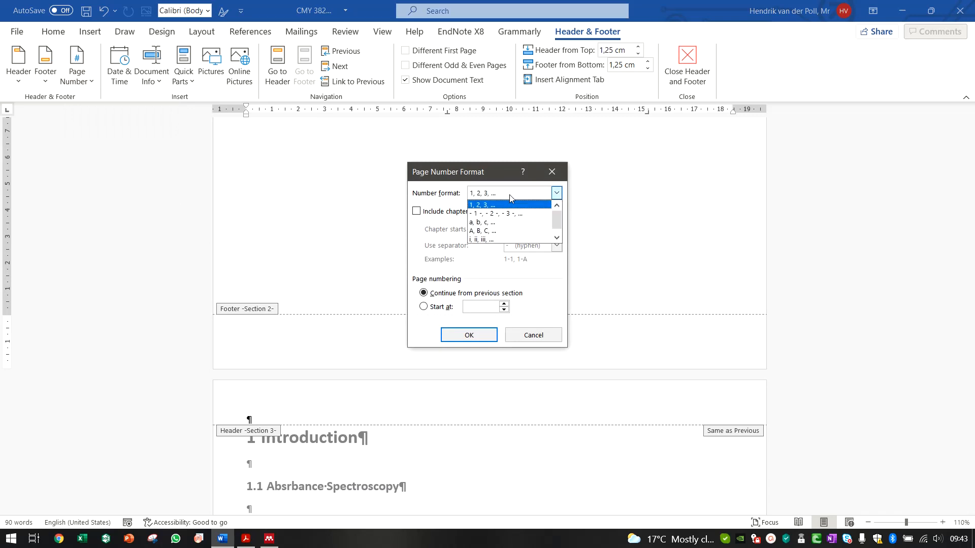
left_click(486, 240)
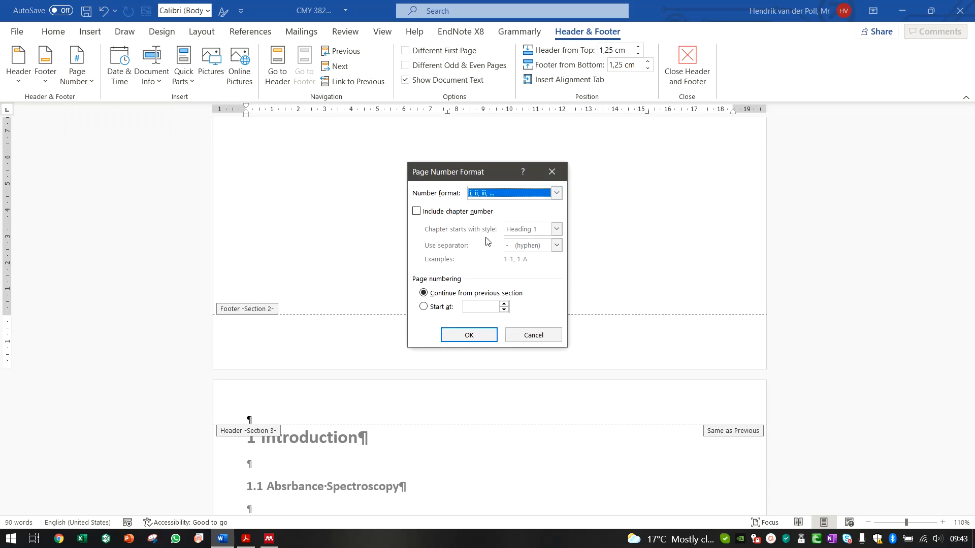
left_click(435, 310)
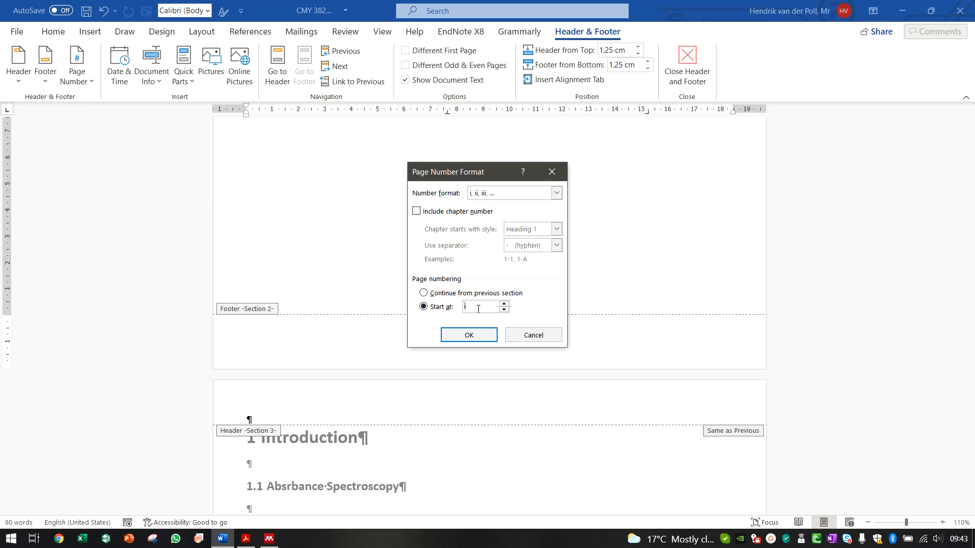
left_click(438, 296)
left_click(441, 308)
left_click(469, 335)
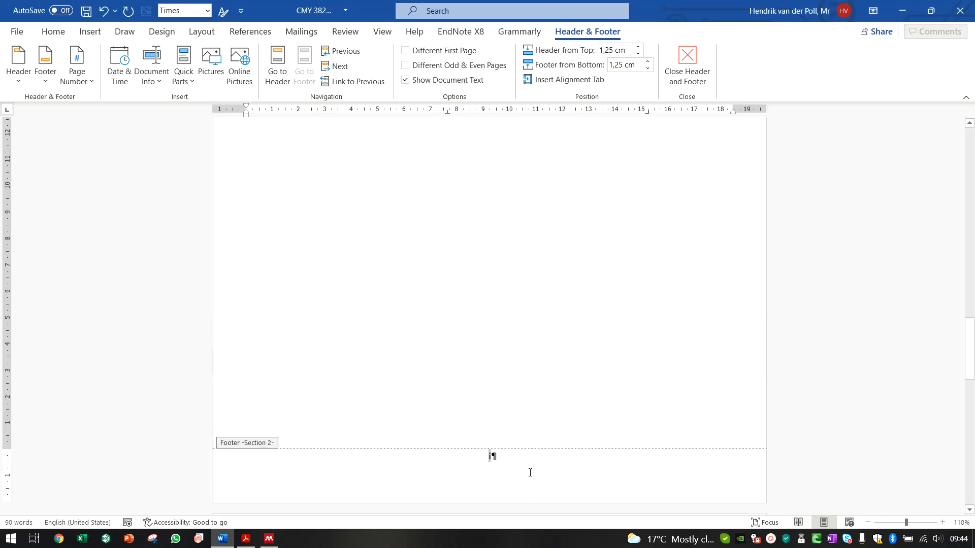
Restart the section 3 footer page numbering at 1 in the 1, 2, 3 format and leave the footer.
scroll(536, 456, "up", 10)
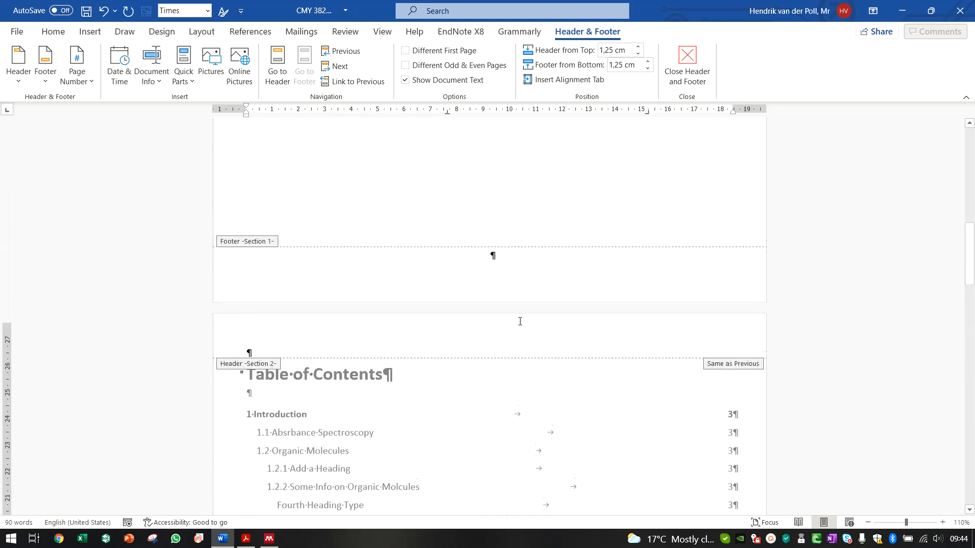
scroll(486, 274, "down", 15)
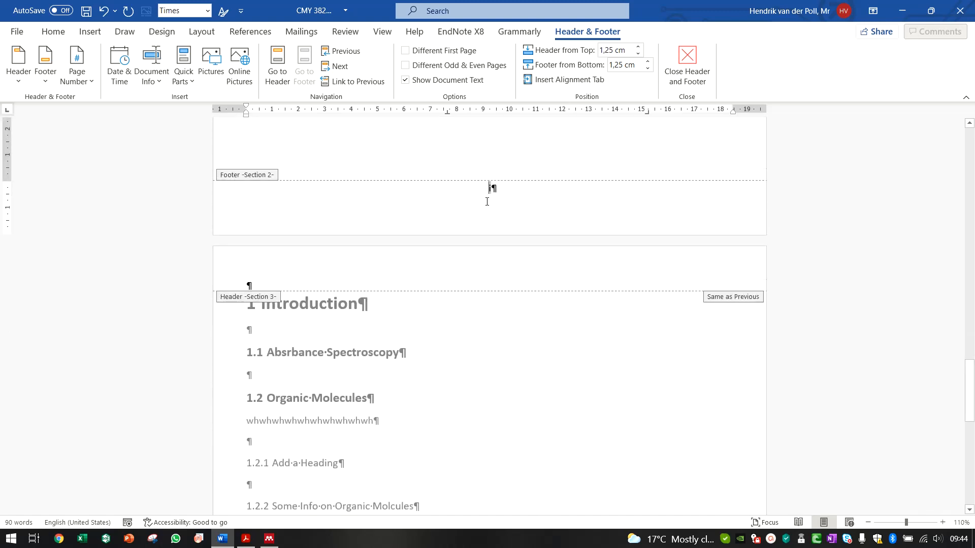
scroll(489, 206, "down", 3)
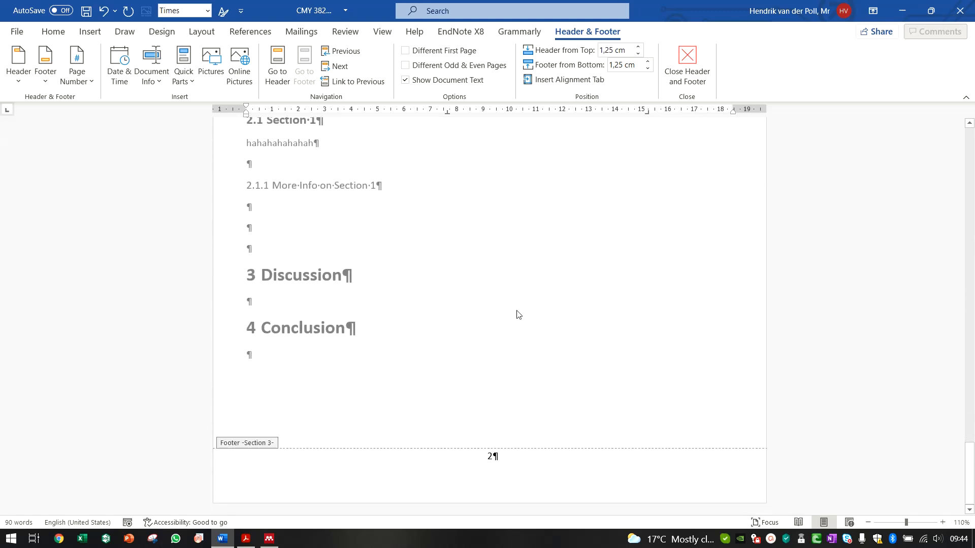
left_click(490, 459)
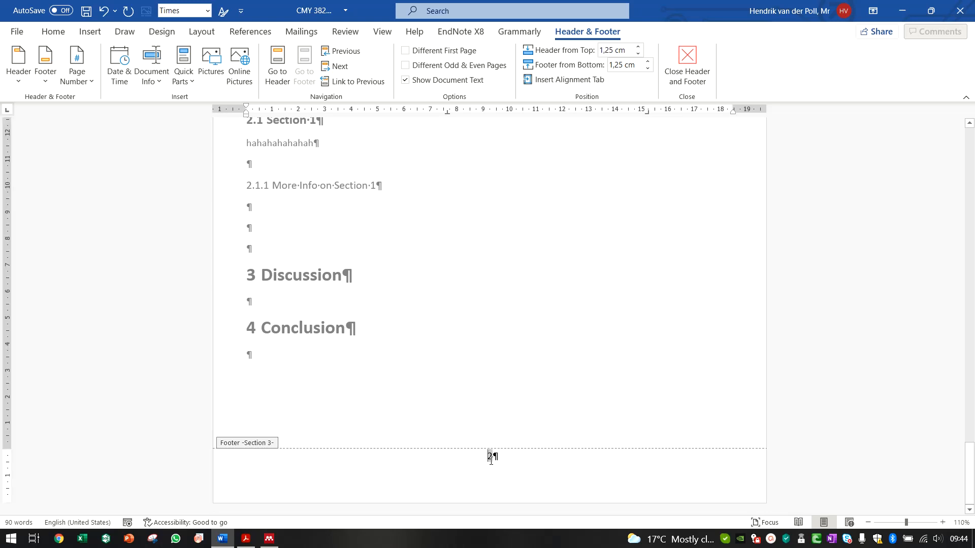
scroll(490, 461, "up", 10)
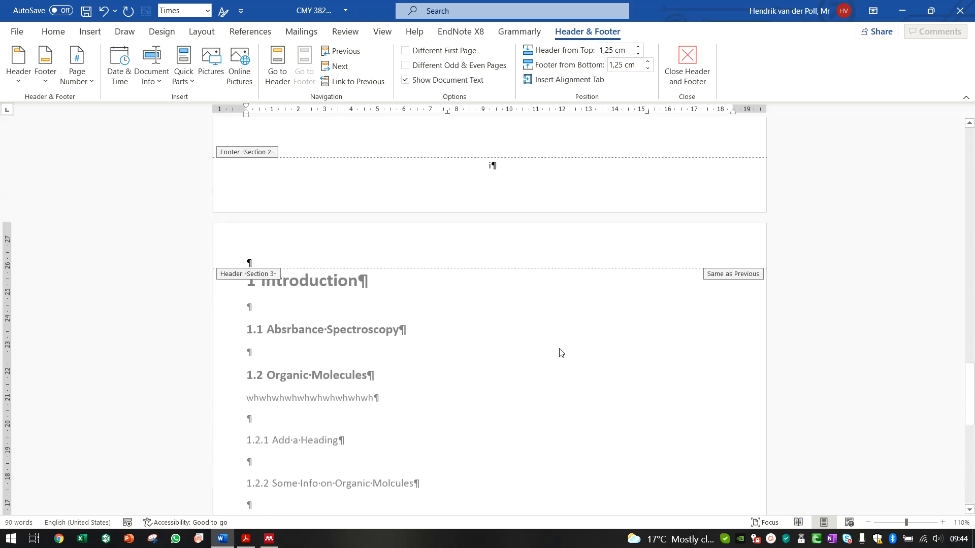
scroll(563, 358, "down", 5)
scroll(566, 367, "down", 6)
left_click(77, 66)
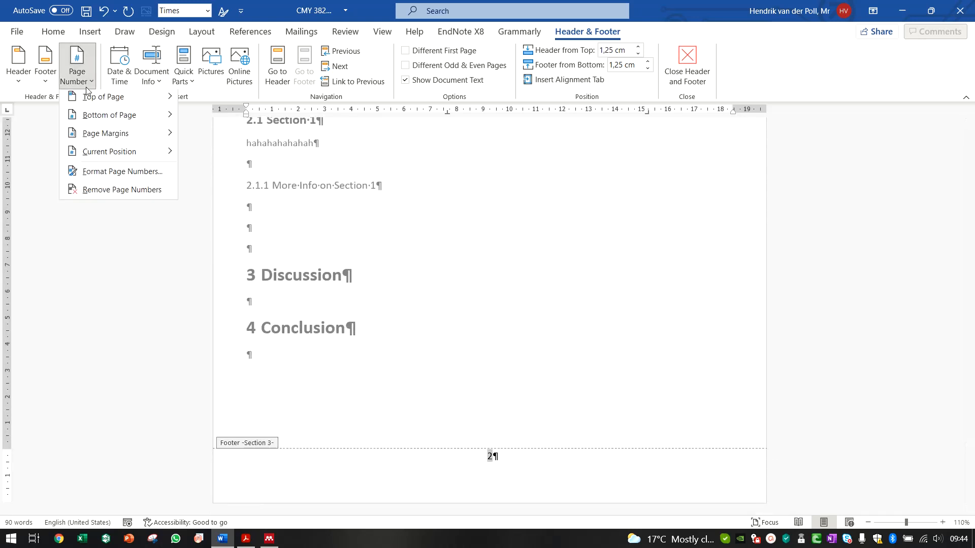
left_click(140, 175)
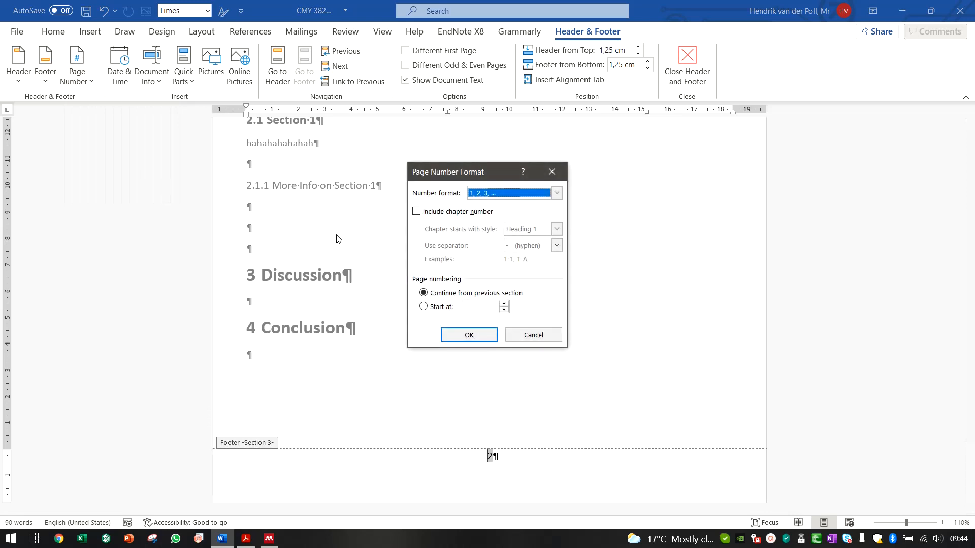
left_click(425, 307)
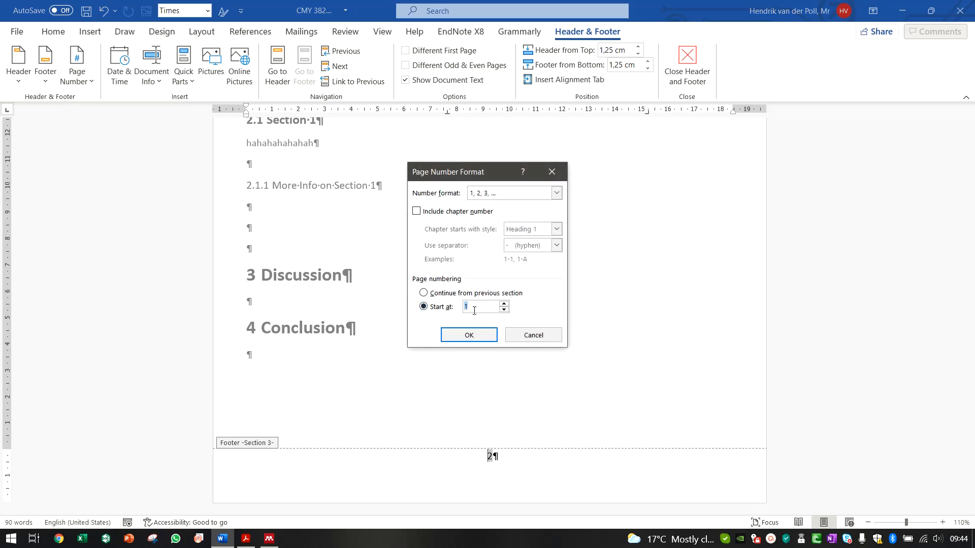
left_click(471, 337)
double_click(470, 338)
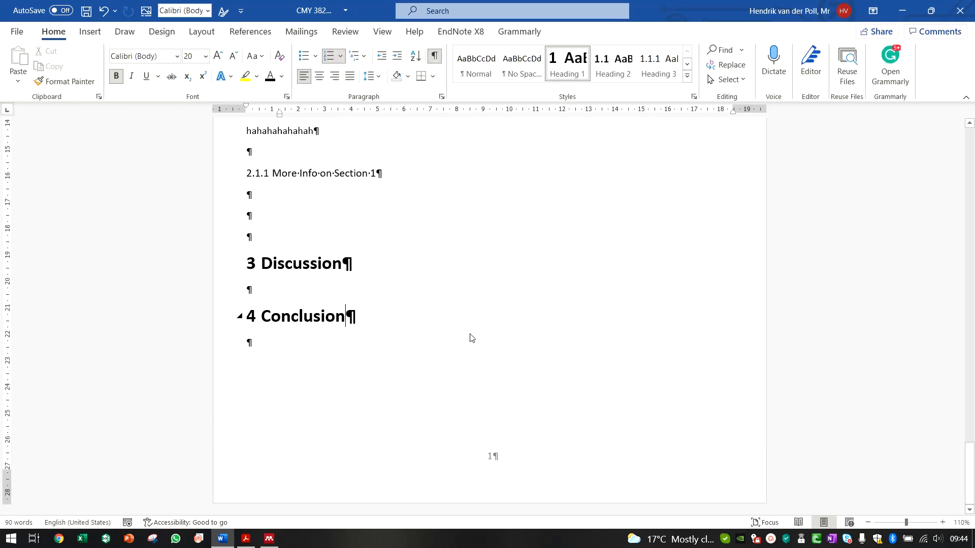
Update the entire table of contents to match the new section page numbering.
scroll(470, 338, "down", 6, "ctrl")
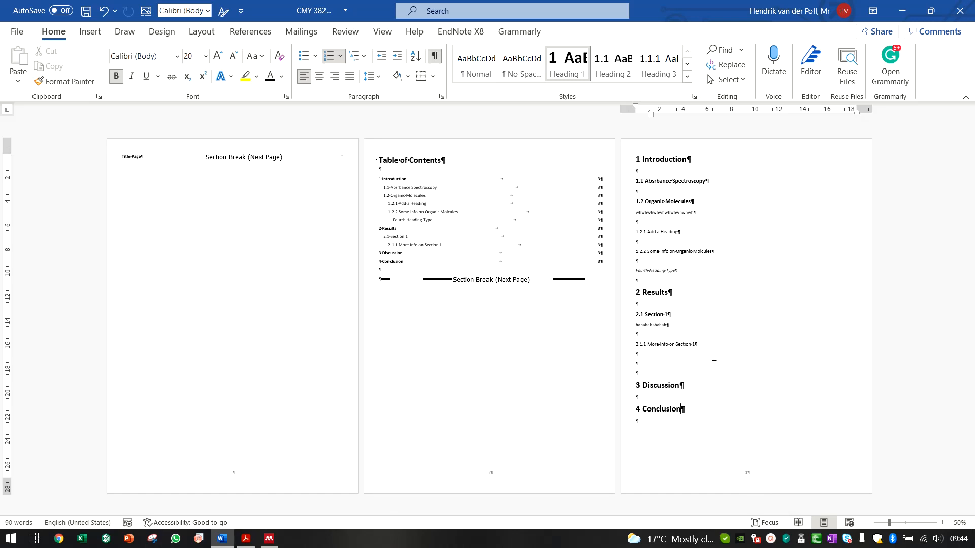
left_click(666, 172)
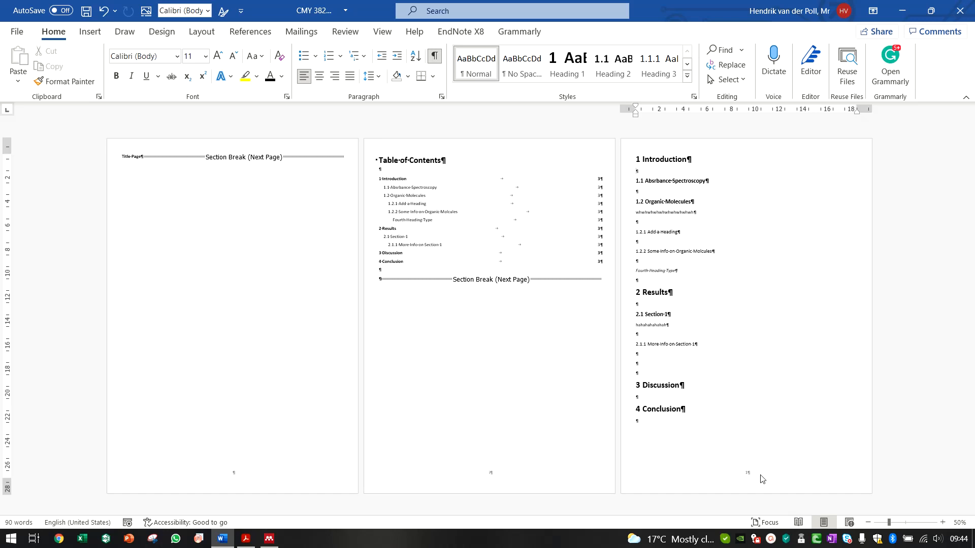
left_click(462, 211)
scroll(462, 211, "up", 6)
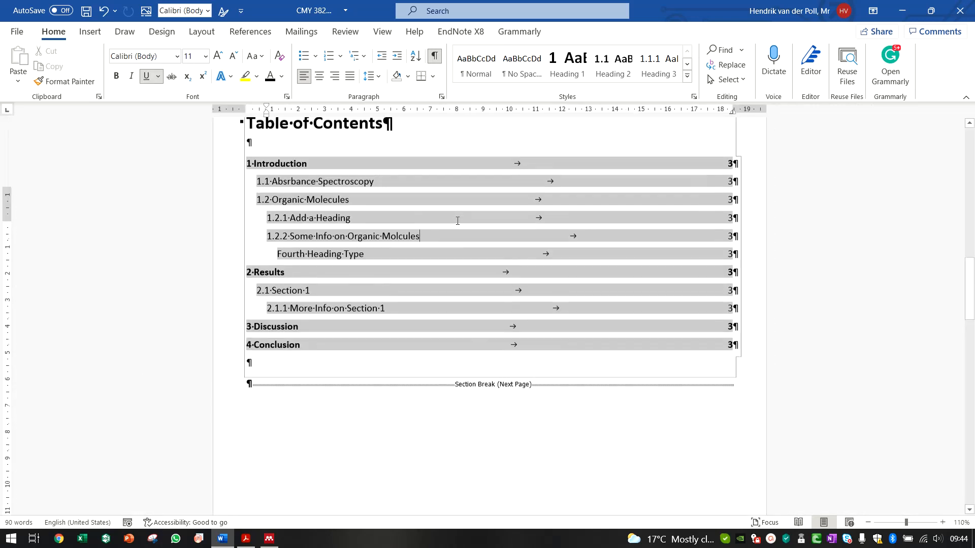
scroll(457, 220, "up", 3)
left_click(299, 213)
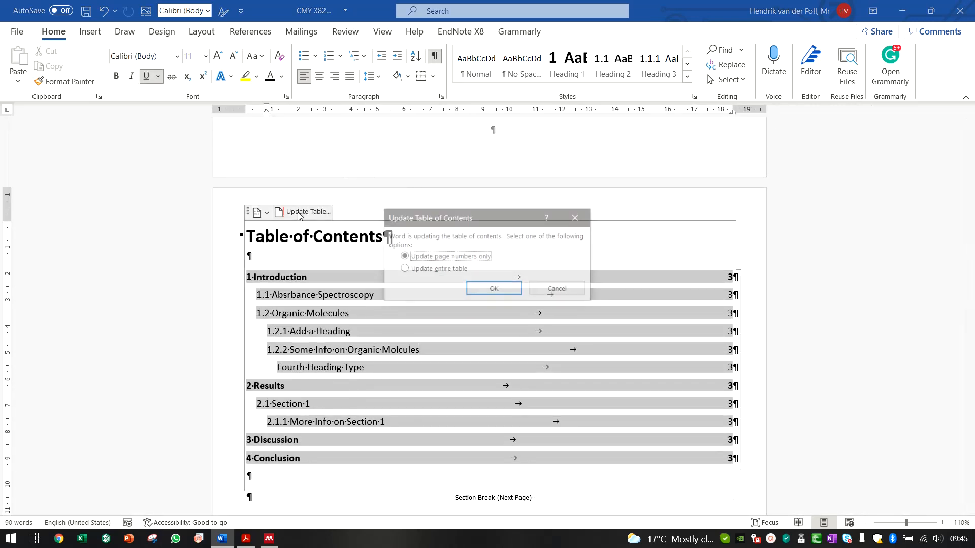
left_click(451, 270)
left_click(493, 288)
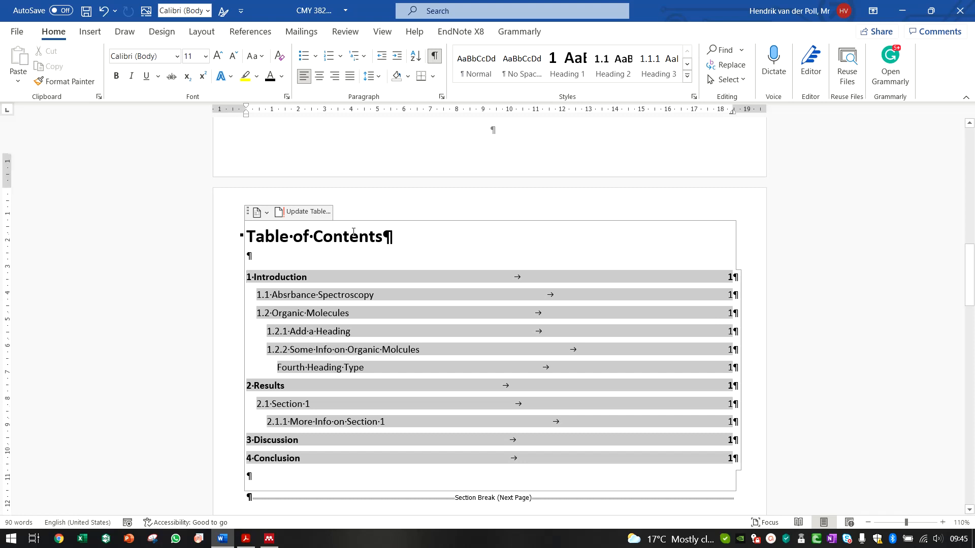
Add two blank lines after the Title Page text on the first page.
scroll(356, 249, "down", 10)
scroll(517, 264, "down", 12)
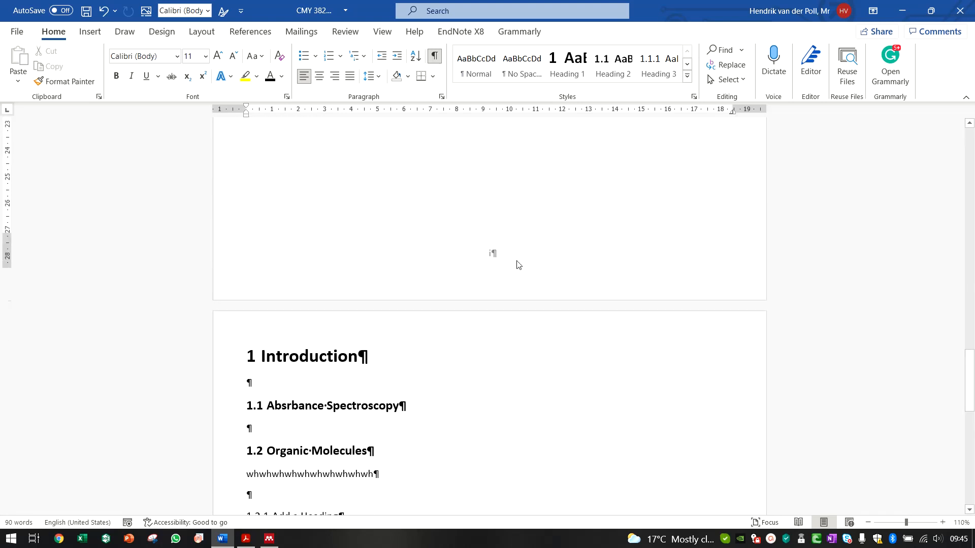
scroll(523, 441, "up", 15)
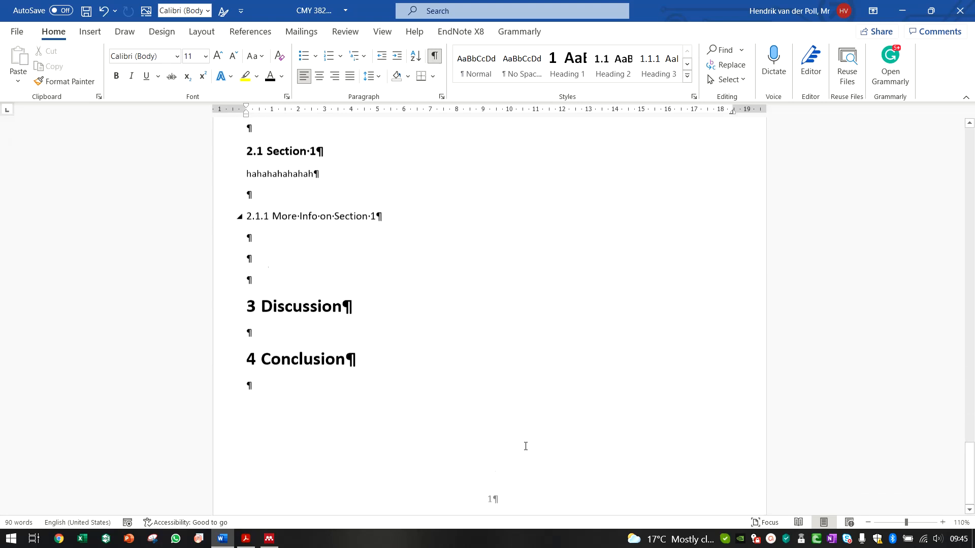
scroll(523, 434, "up", 8)
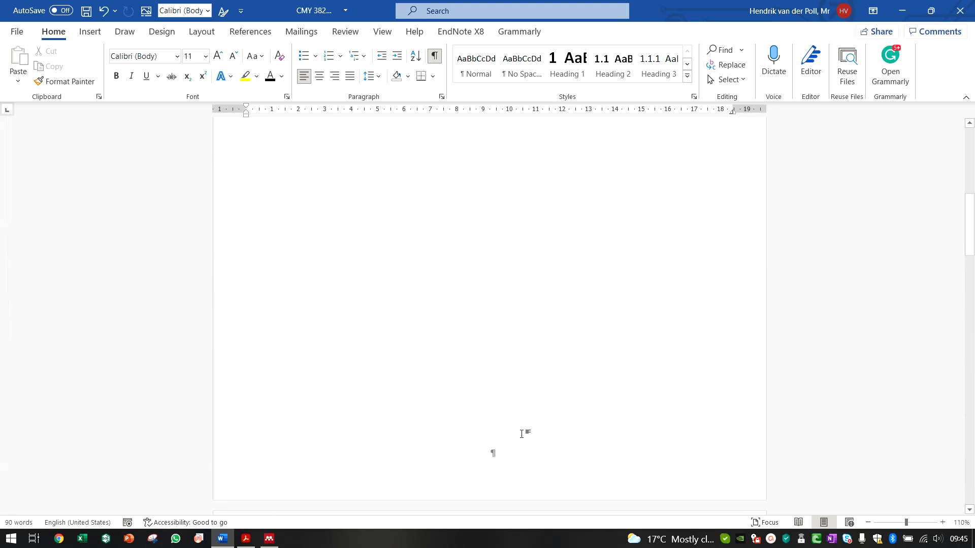
left_click(292, 179)
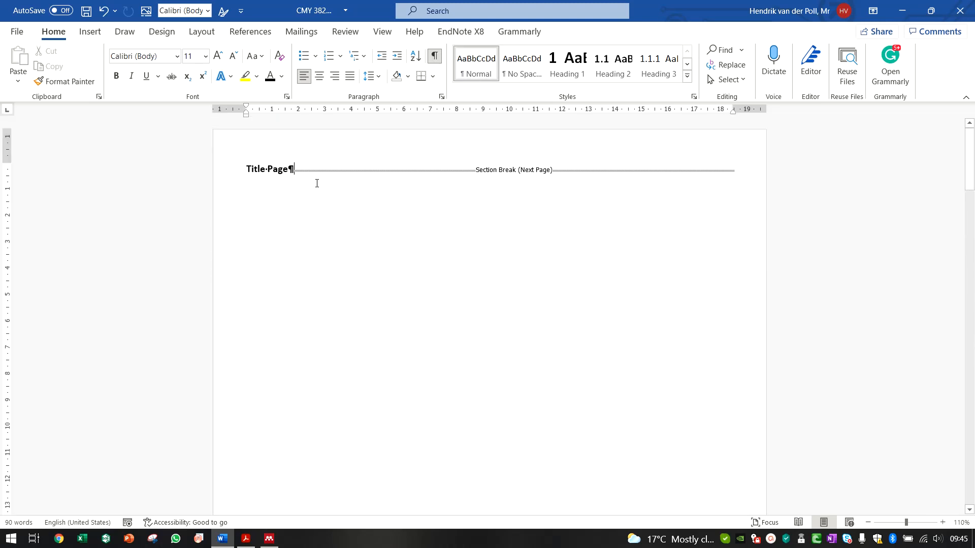
key("Return")
key("Return")
Enter "1.1 Absorbance" as plain text on the blank line beneath the 1.1 Absrbance Spectroscopy heading.
scroll(324, 198, "down", 10)
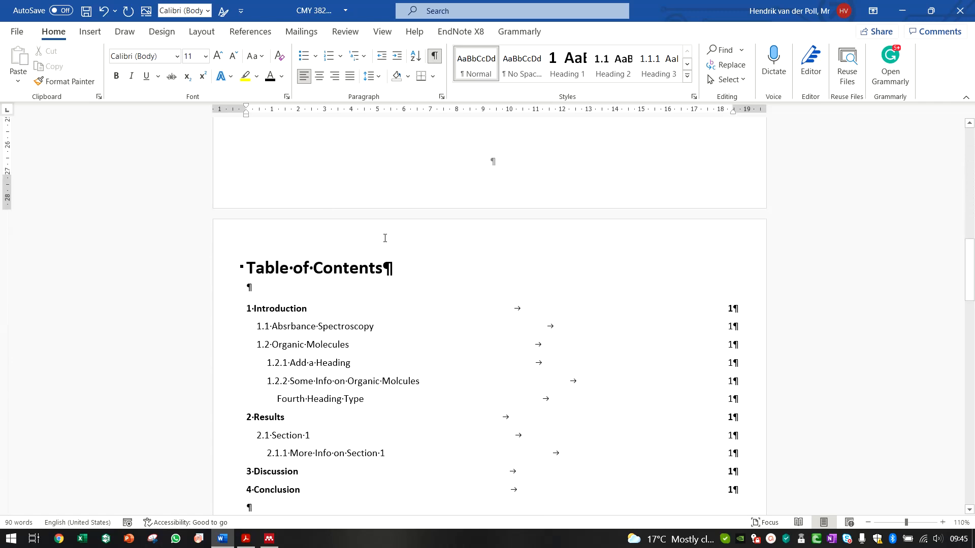
scroll(385, 238, "down", 12)
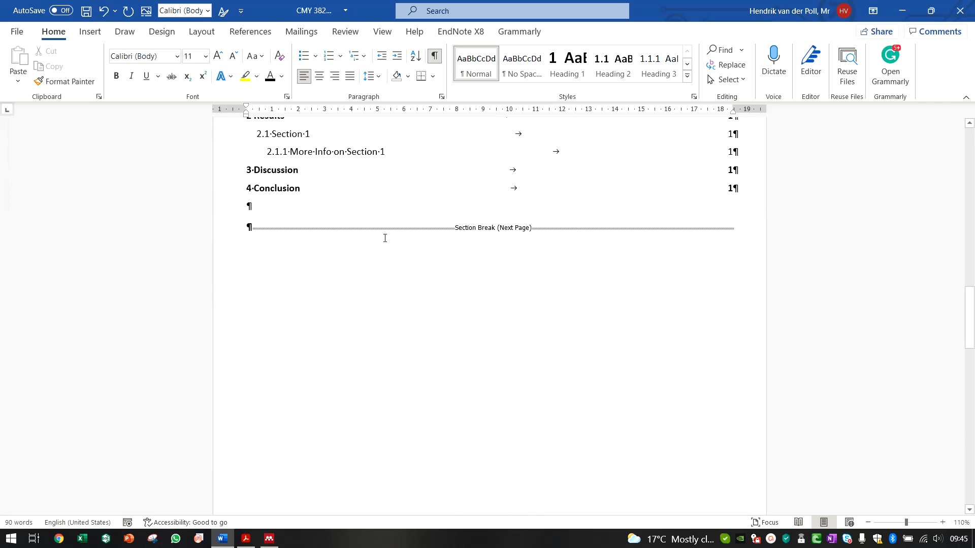
scroll(385, 239, "down", 3)
scroll(384, 235, "up", 2)
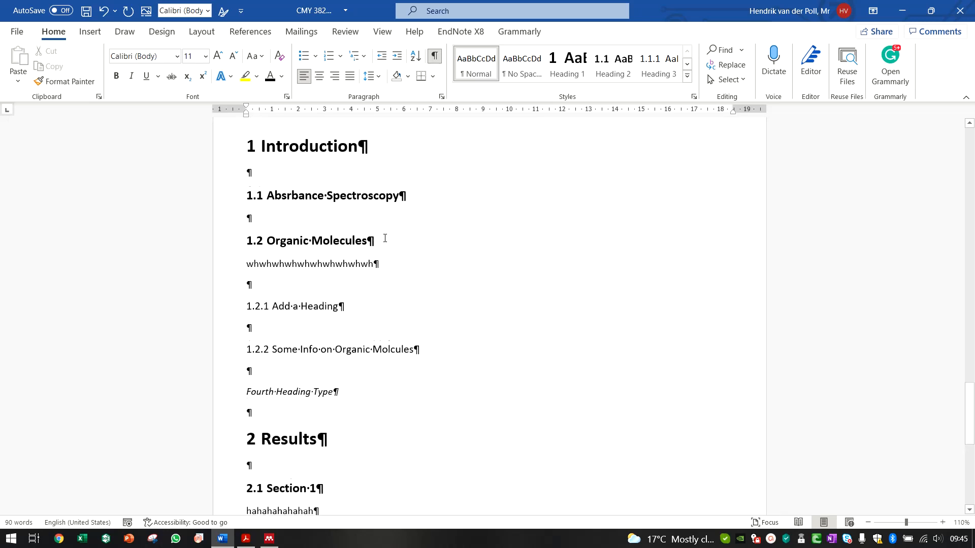
left_click(291, 228)
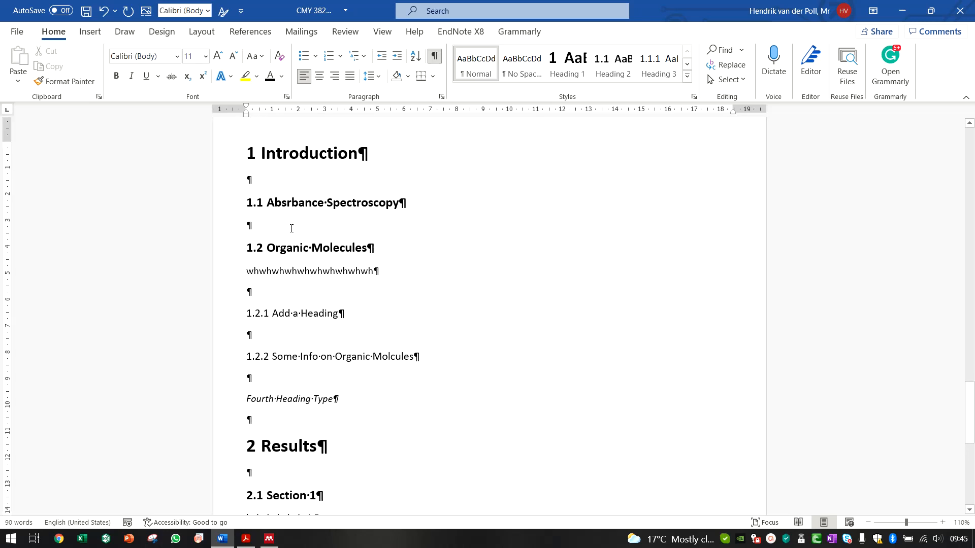
type("1.1 ")
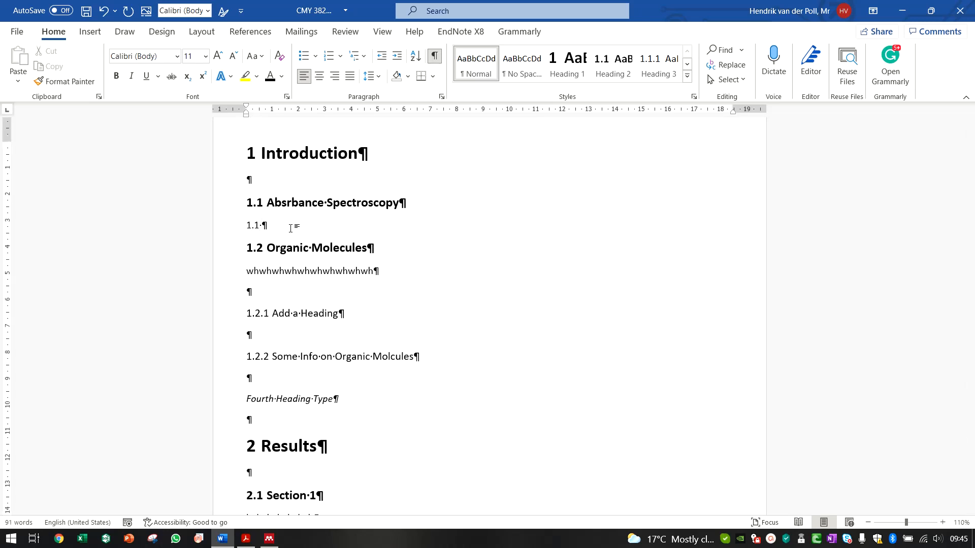
type("Absorpbace")
key("BackSpace")
key("BackSpace")
key("BackSpace")
key("BackSpace")
key("BackSpace")
type("be")
key("BackSpace")
type("ance")
Format the "1.1 Absorbance" line manually as 14 pt bold and start a line beneath it, undoing the automatic numbering.
triple_click(291, 228)
left_click(218, 56)
left_click(218, 56)
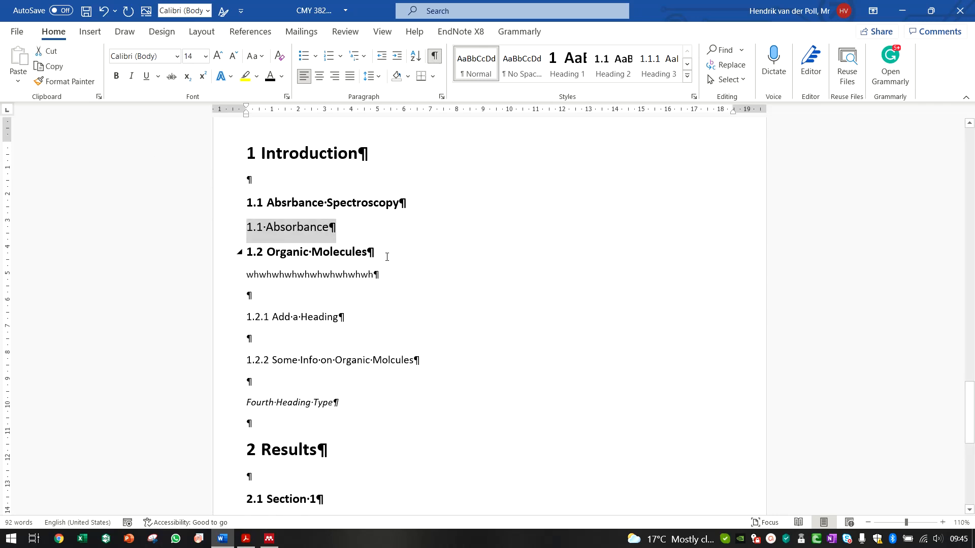
key("ctrl+b")
left_click(352, 227)
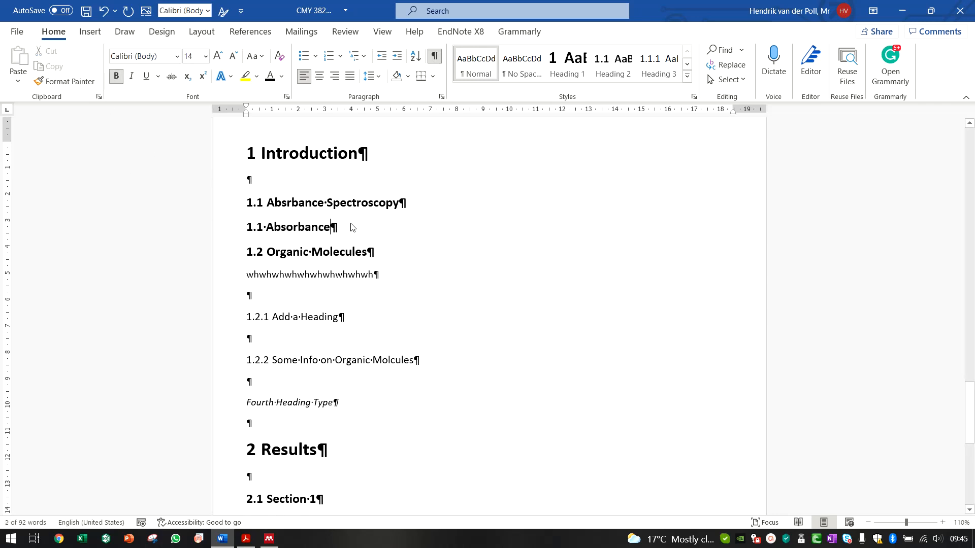
key("Return")
key("ctrl+z")
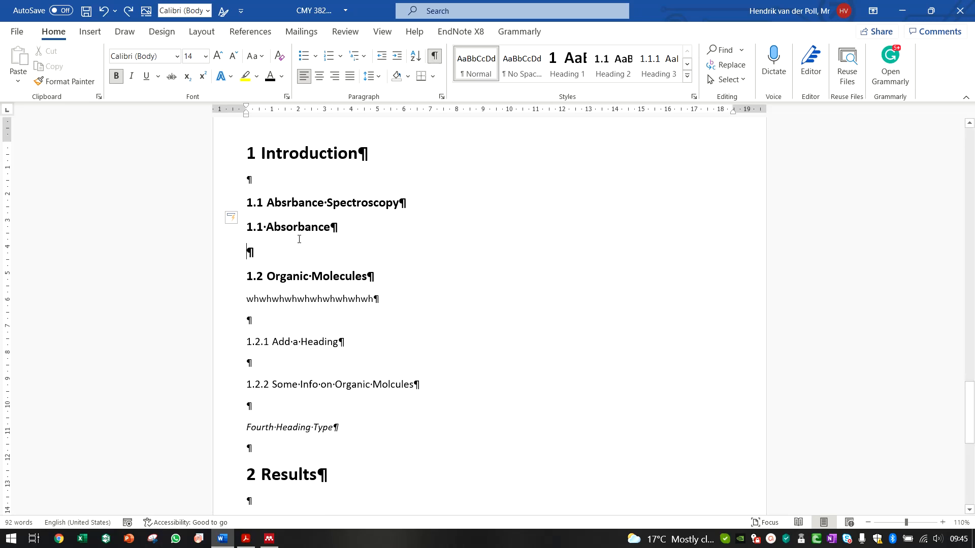
Delete the manually typed "1.1 Absorbance" text and apply the Normal style to both blank lines above heading 1.2.
left_click(328, 231)
left_click(341, 240)
left_click(222, 241, "shift")
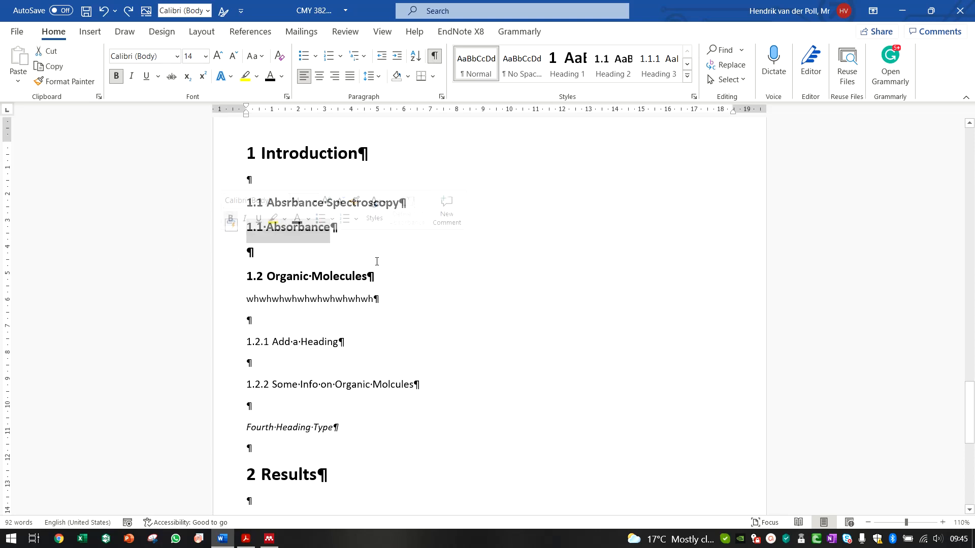
key("Delete")
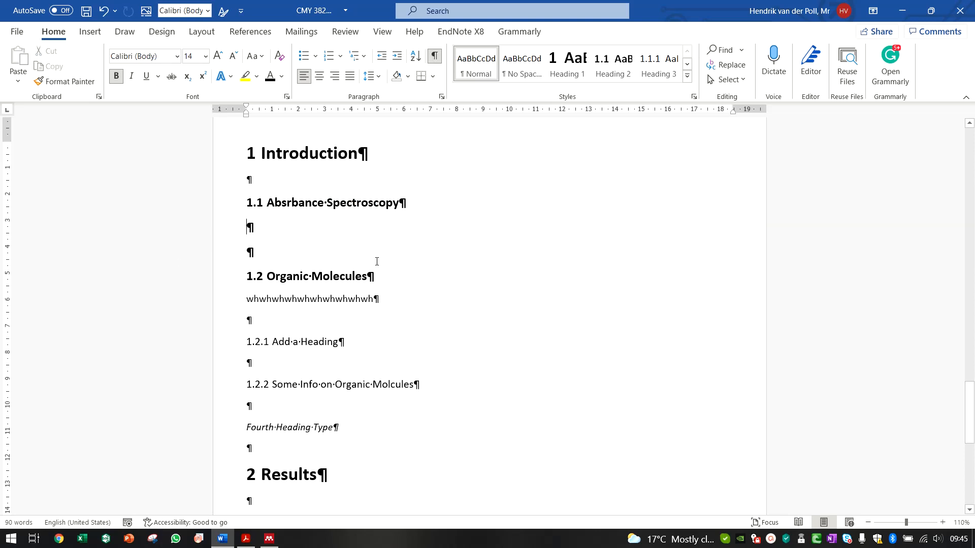
left_click(476, 64)
left_click(298, 242)
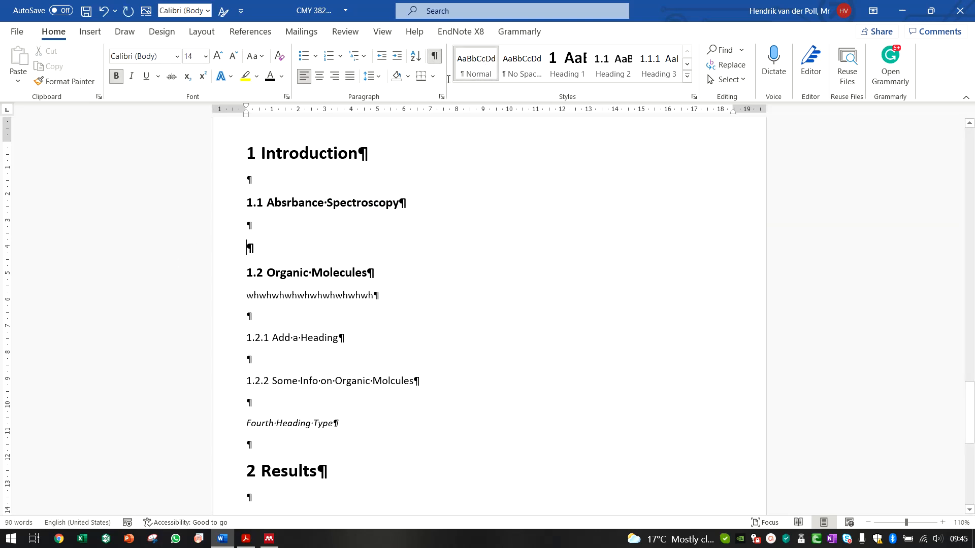
left_click(475, 65)
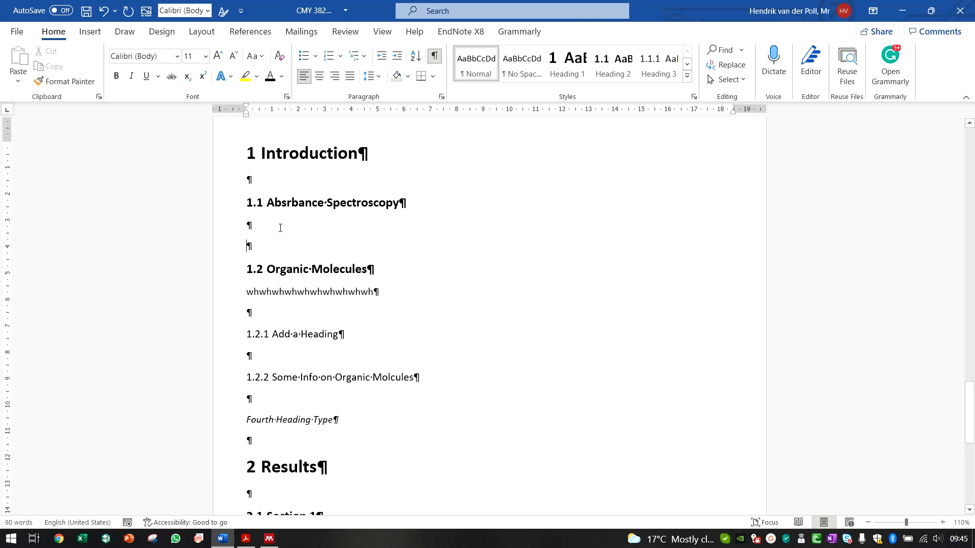
Copy the image file "Acetic anhydride IR Scan-1.png" from the desktop and paste it beneath the "Here we refer to" line in the Introduction.
scroll(375, 262, "up", 10)
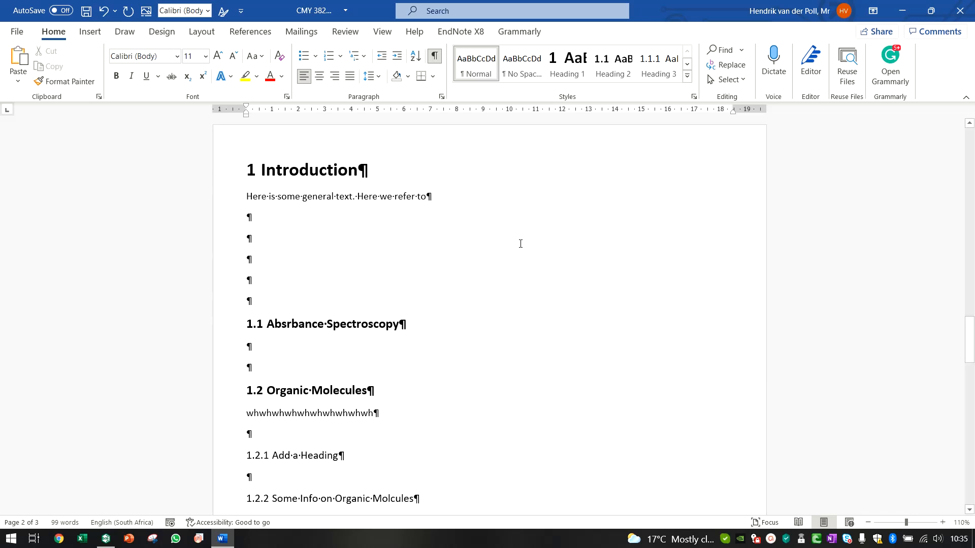
left_click(286, 222)
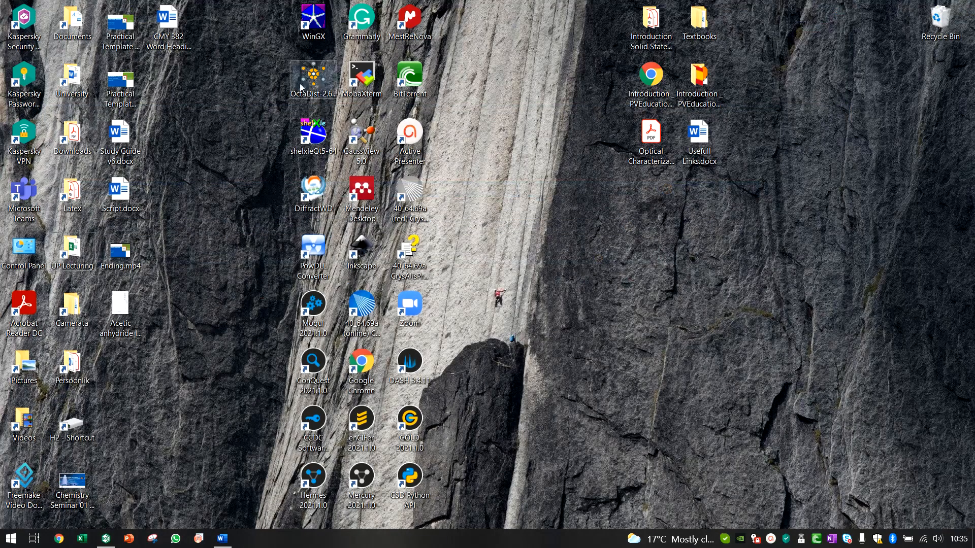
left_click(113, 319)
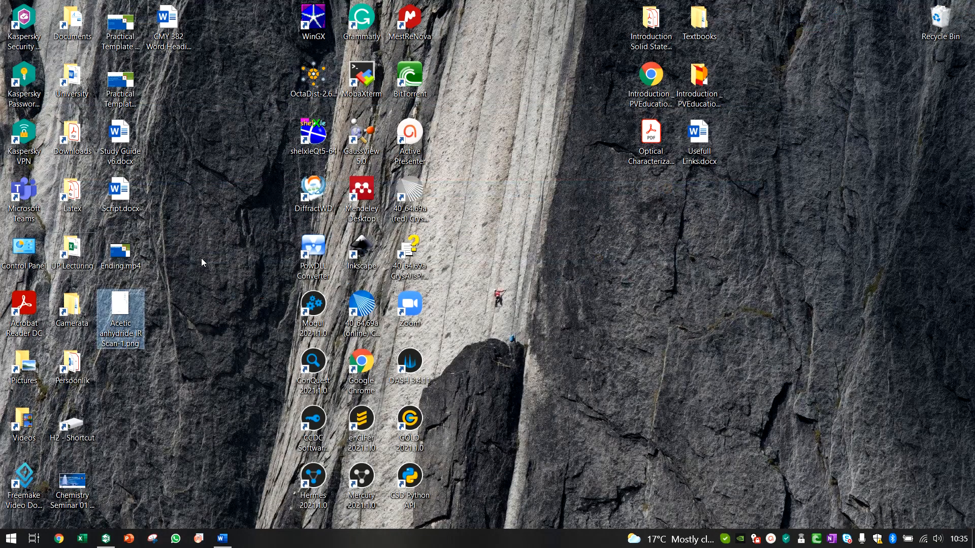
right_click(127, 303)
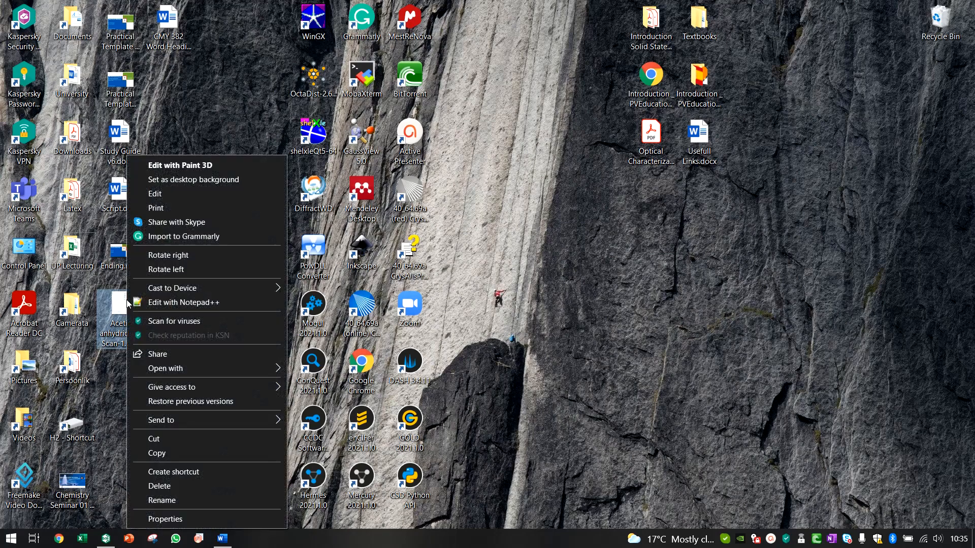
left_click(123, 303)
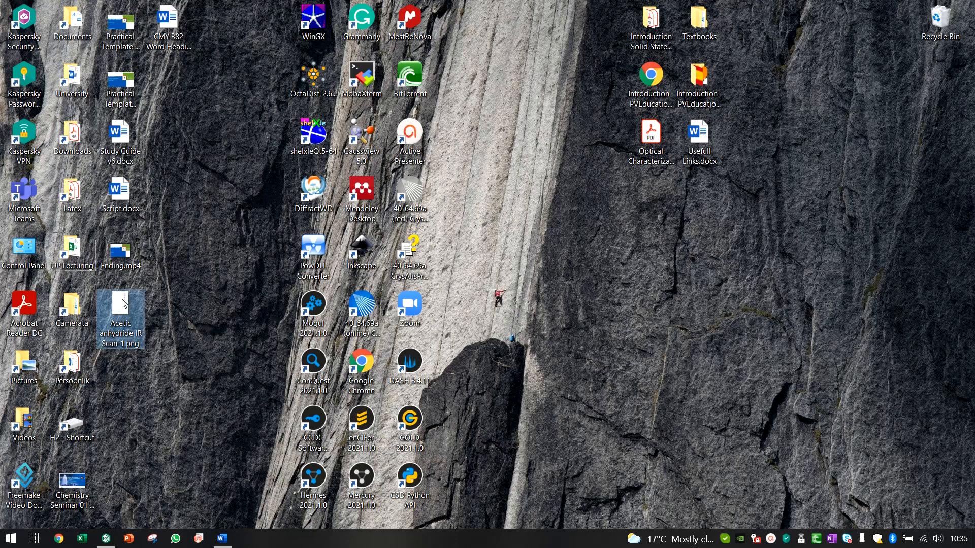
left_click(222, 539)
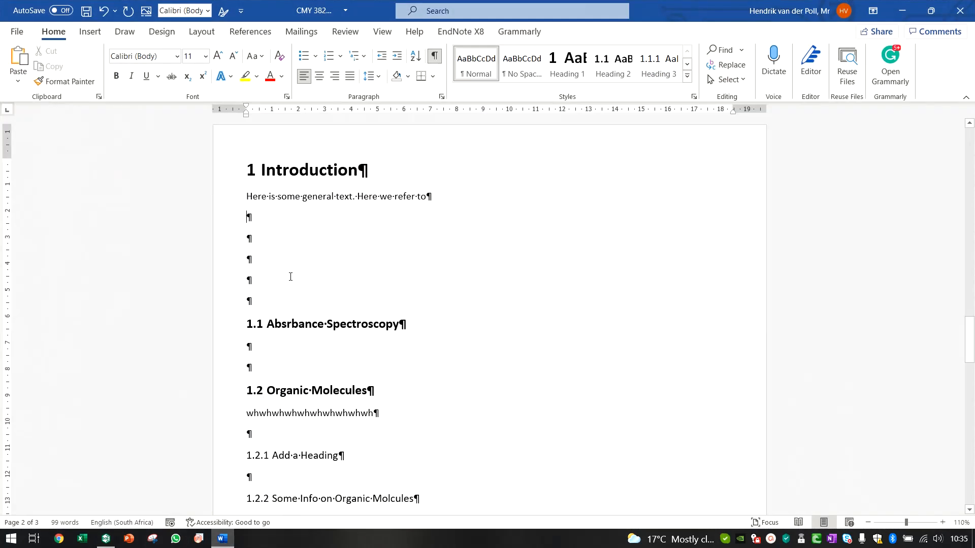
key("ctrl+v")
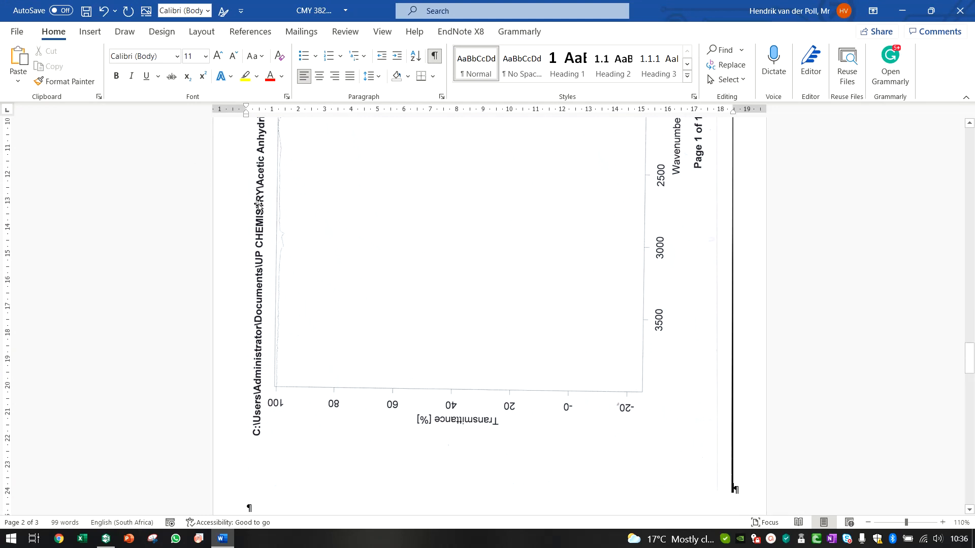
Set the pasted IR scan picture's height to 18 cm, keeping its proportions.
scroll(258, 205, "up", 8)
scroll(427, 305, "down", 3)
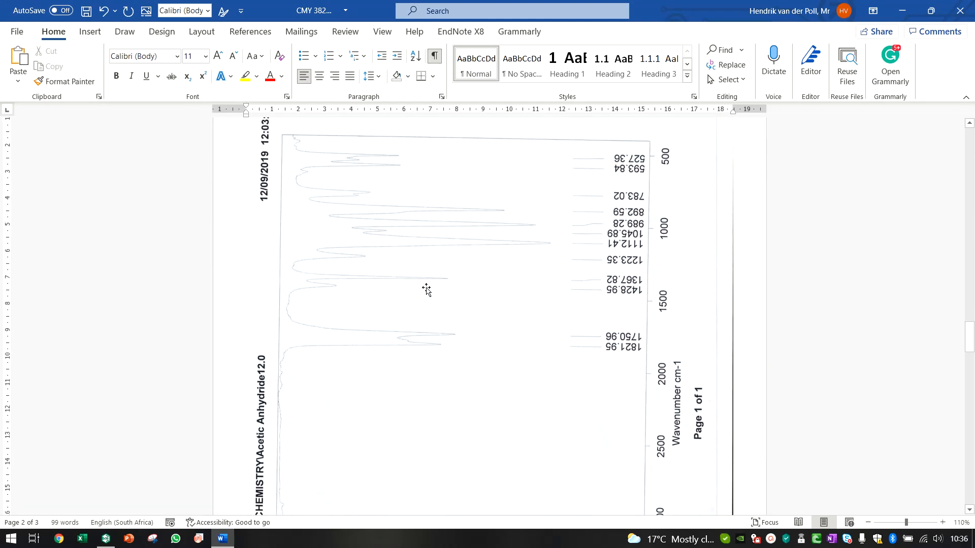
left_click(431, 290)
scroll(544, 290, "down", 8)
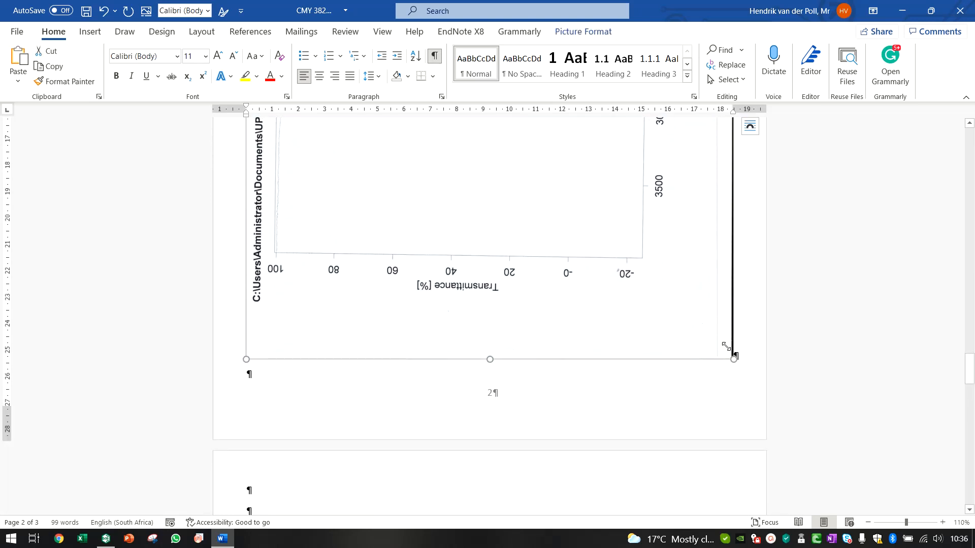
left_click(583, 32)
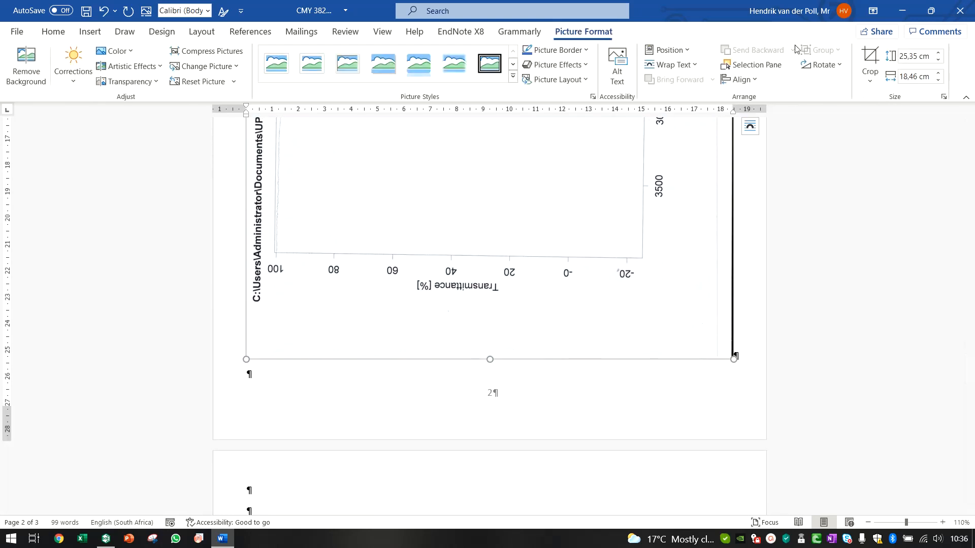
left_click(922, 57)
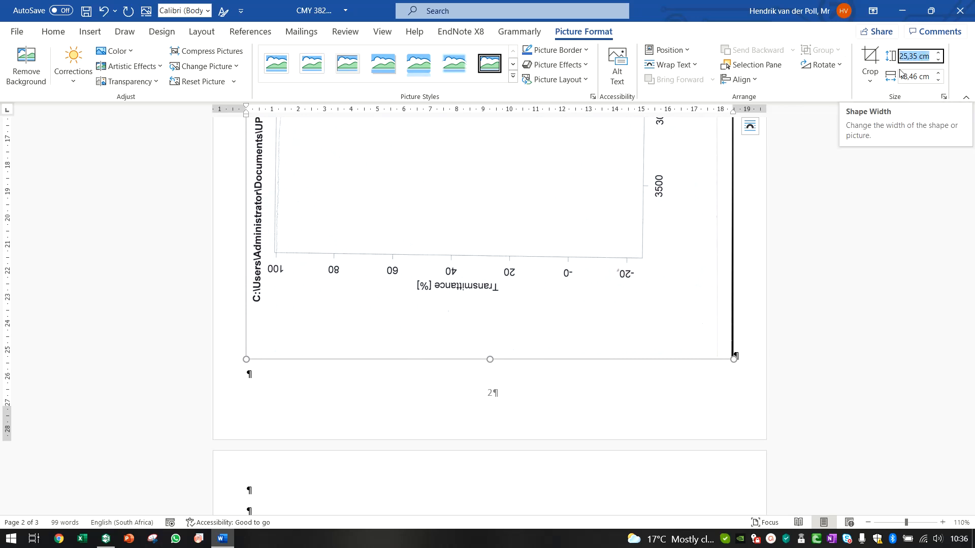
type("1")
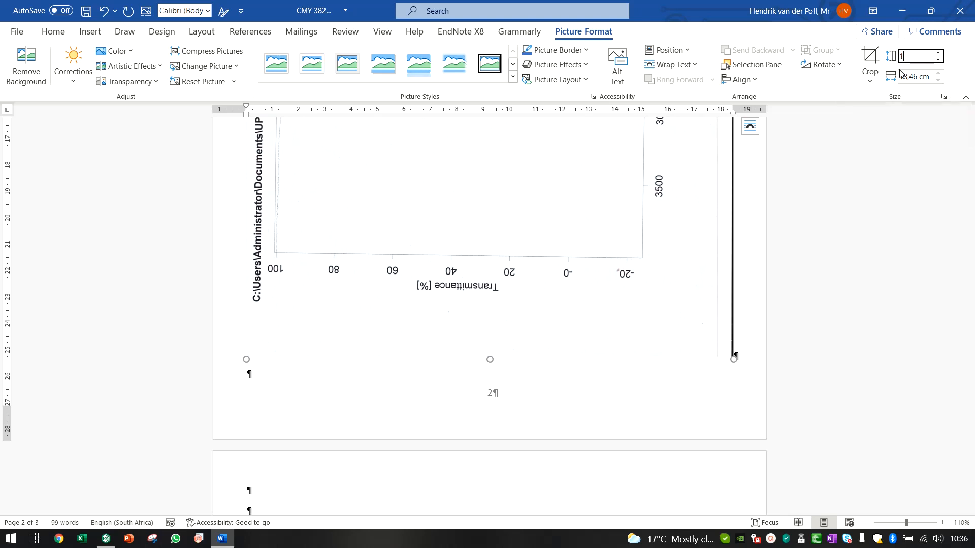
type("8")
key("Return")
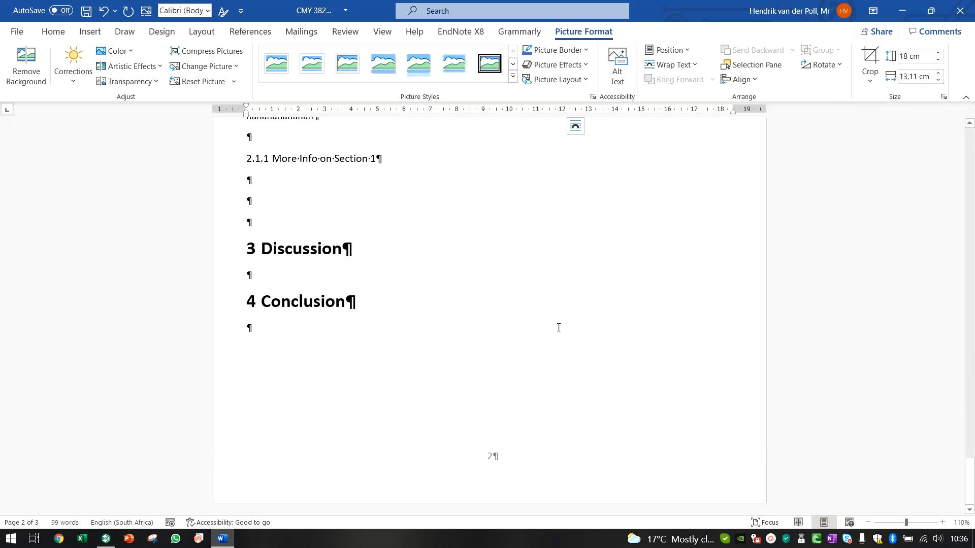
Rotate the IR scan picture right by 90° so that its text reads upright.
scroll(556, 314, "up", 5)
scroll(556, 314, "up", 15)
scroll(519, 266, "down", 3)
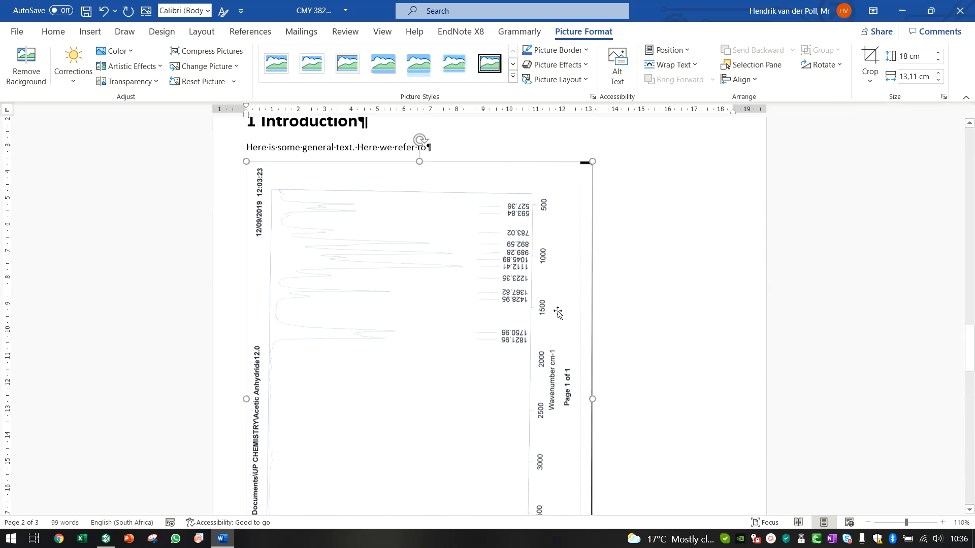
left_click(823, 65)
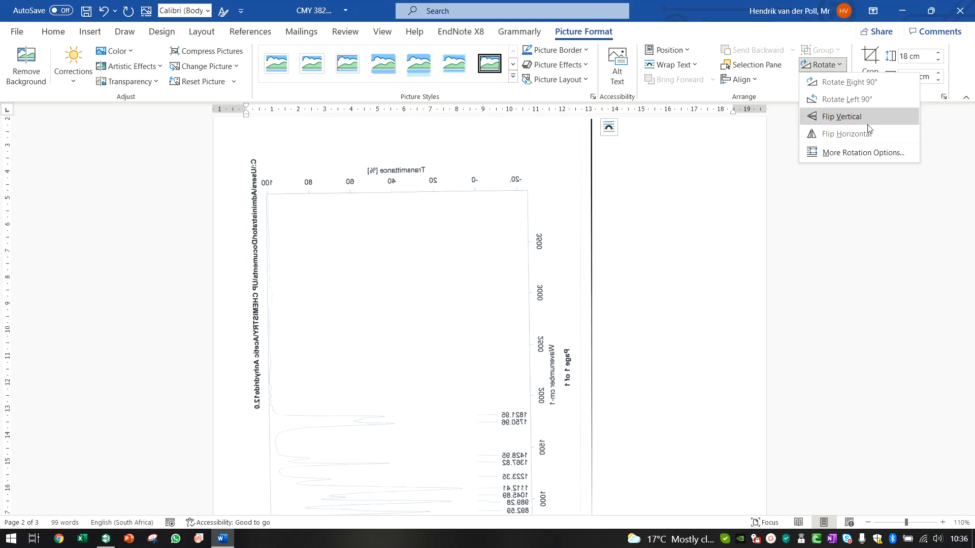
left_click(859, 90)
scroll(619, 392, "up", 2)
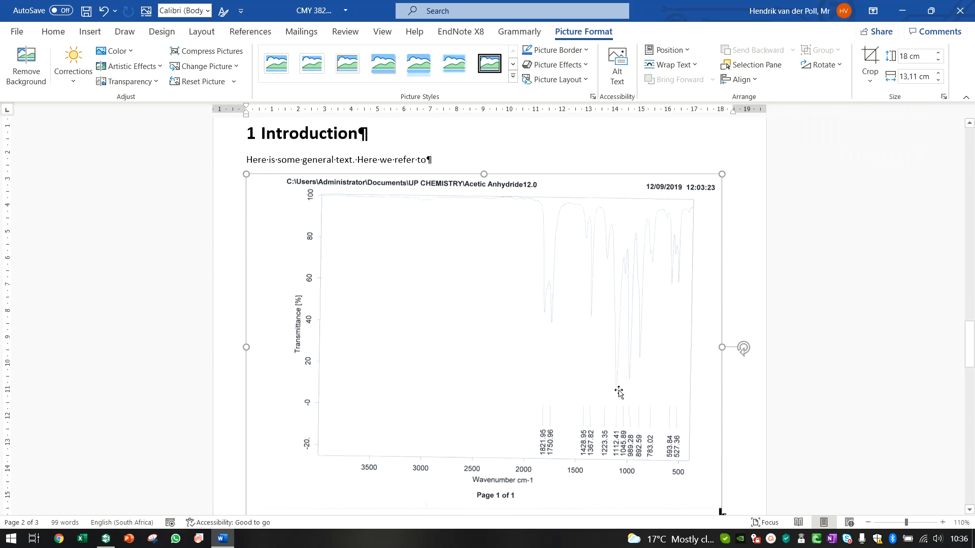
scroll(618, 393, "down", 1)
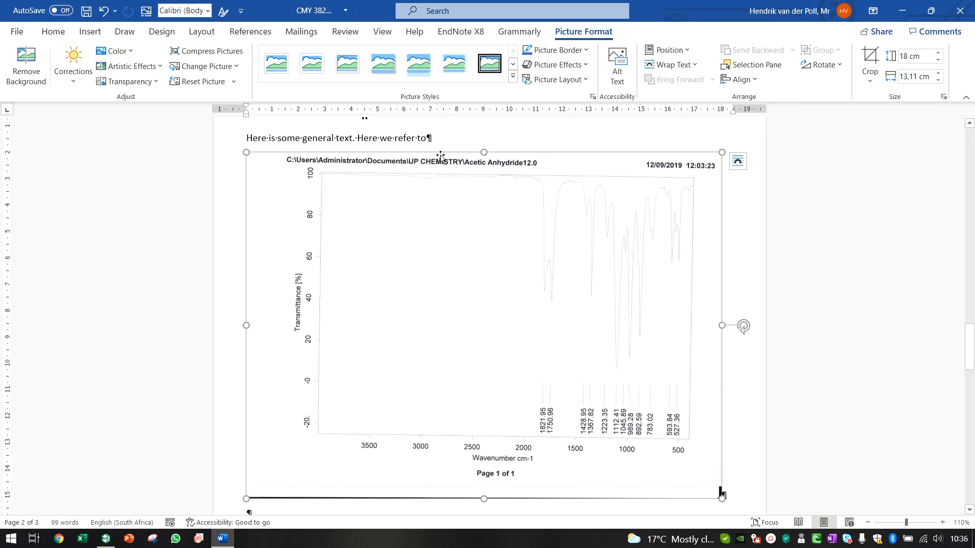
Add two blank lines directly beneath the IR scan picture.
left_click(490, 147)
scroll(665, 310, "down", 1)
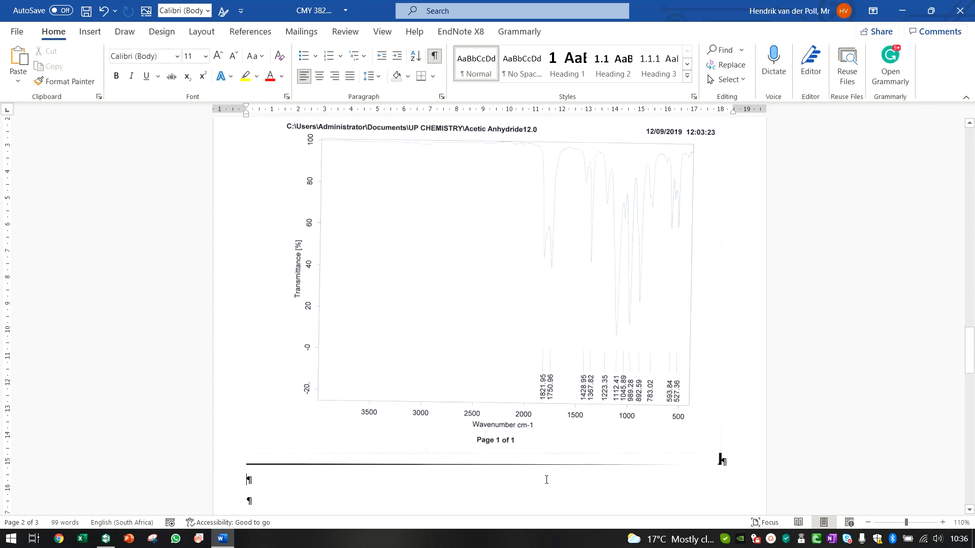
scroll(535, 465, "down", 1)
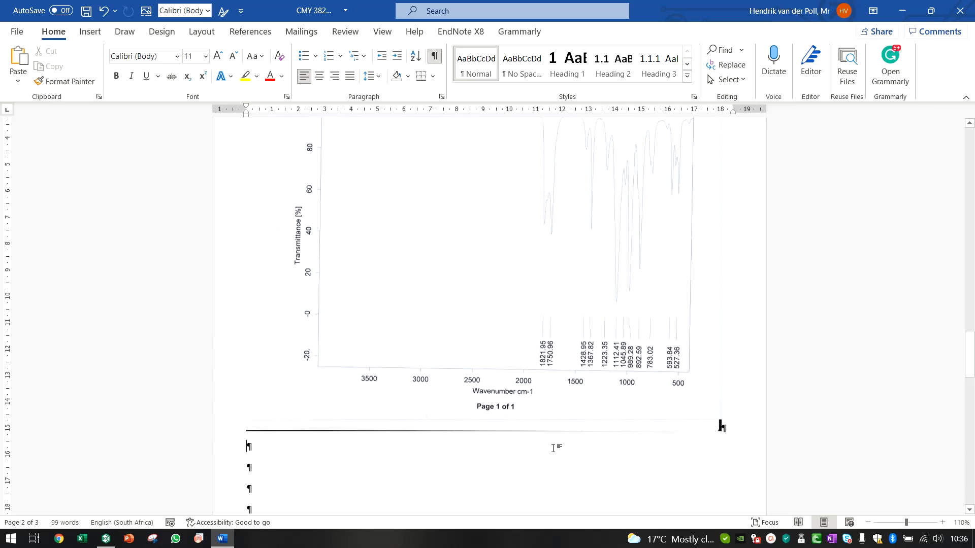
key("Return")
key("Return")
scroll(554, 447, "up", 1)
scroll(555, 447, "down", 2)
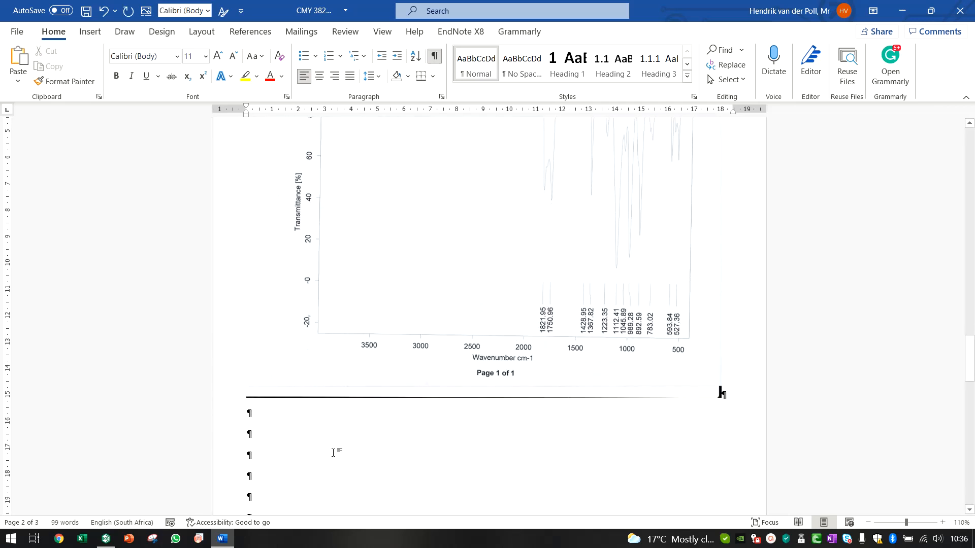
Copy the whole benzene chlorination reaction from ChemDraw and paste it into the Word document beneath the IR scan, centred.
left_click(106, 539)
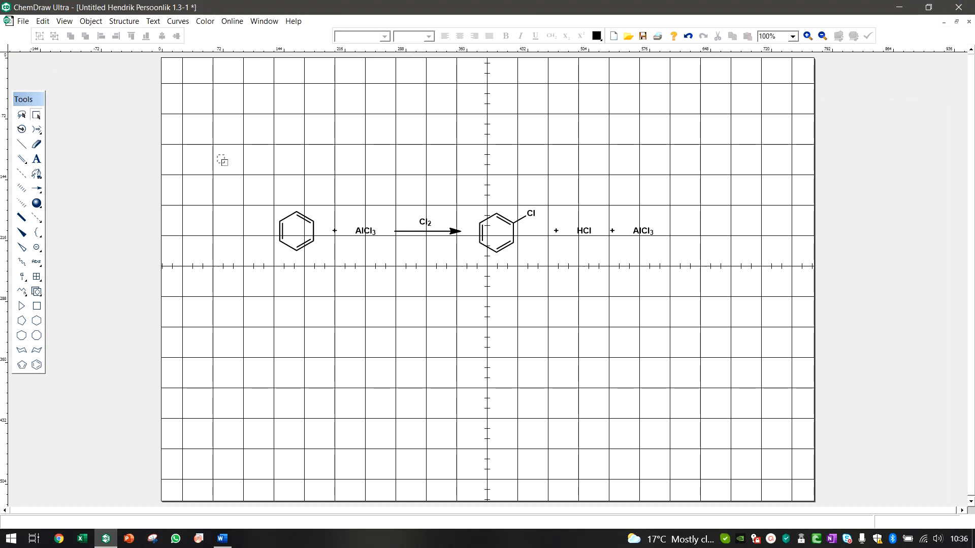
left_click_drag(222, 161, 729, 300)
key("ctrl+c")
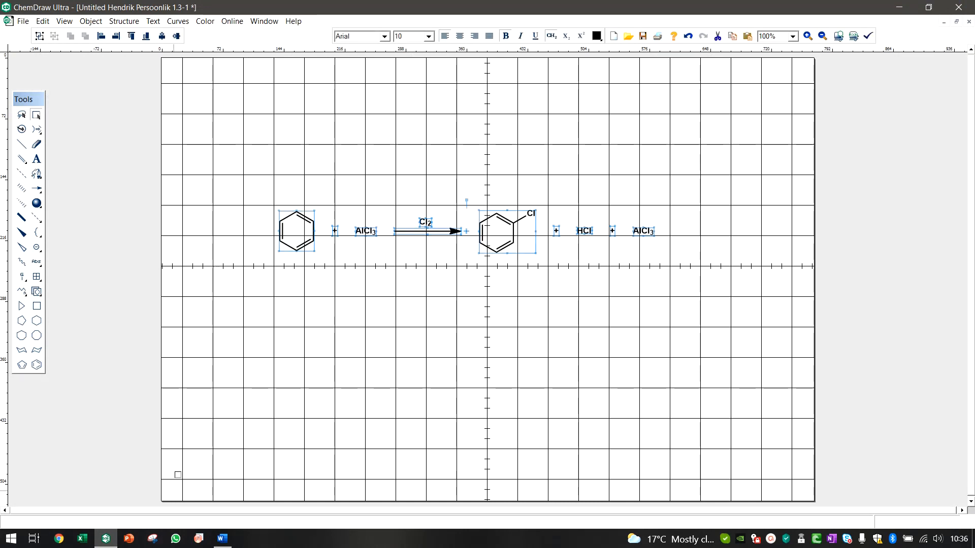
left_click(222, 539)
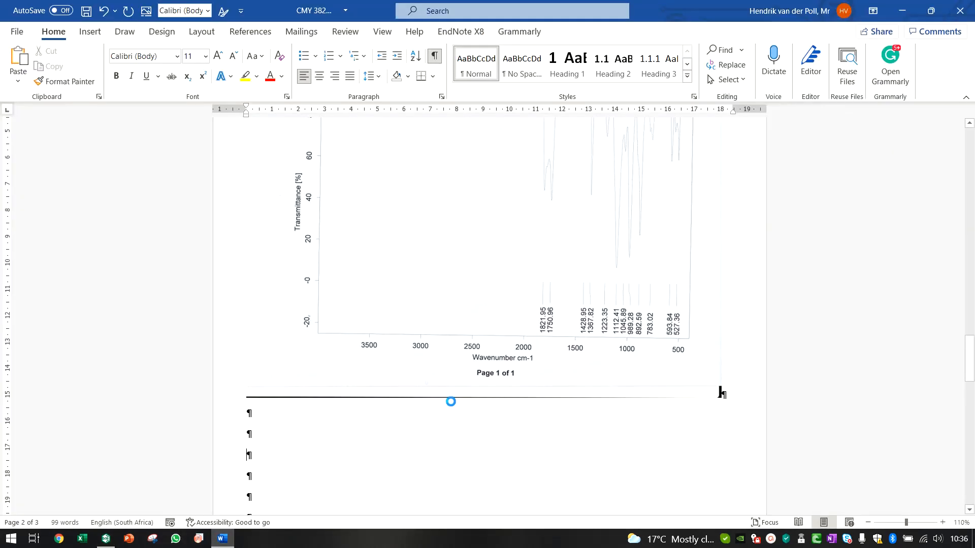
key("ctrl+v")
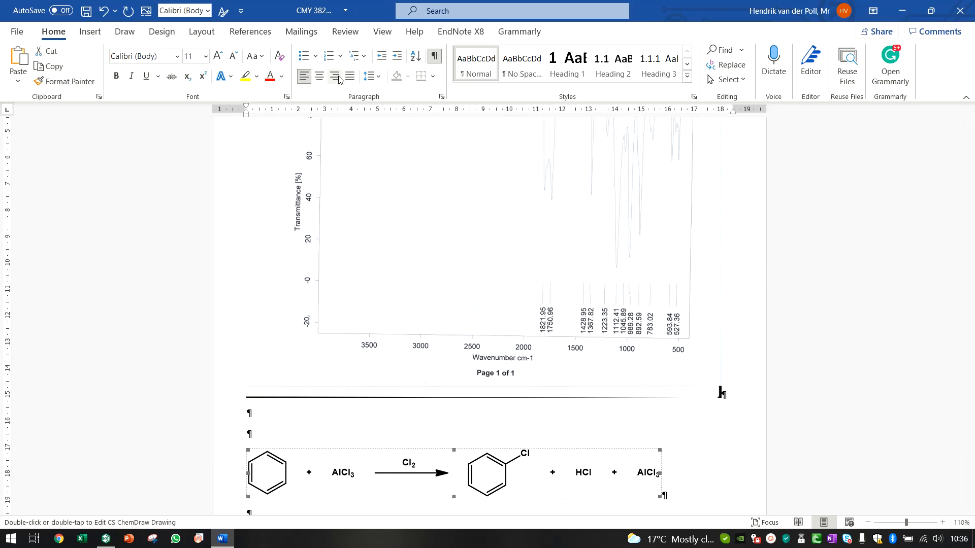
left_click(319, 75)
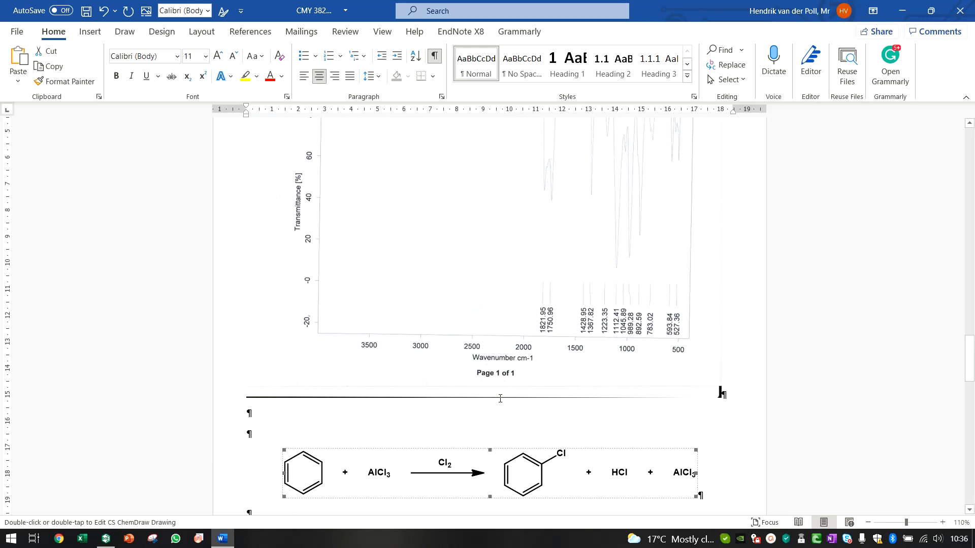
Examine the IR scan picture and the chlorination reaction drawing in the Introduction, selecting each in turn.
scroll(500, 398, "up", 3)
left_click(477, 329)
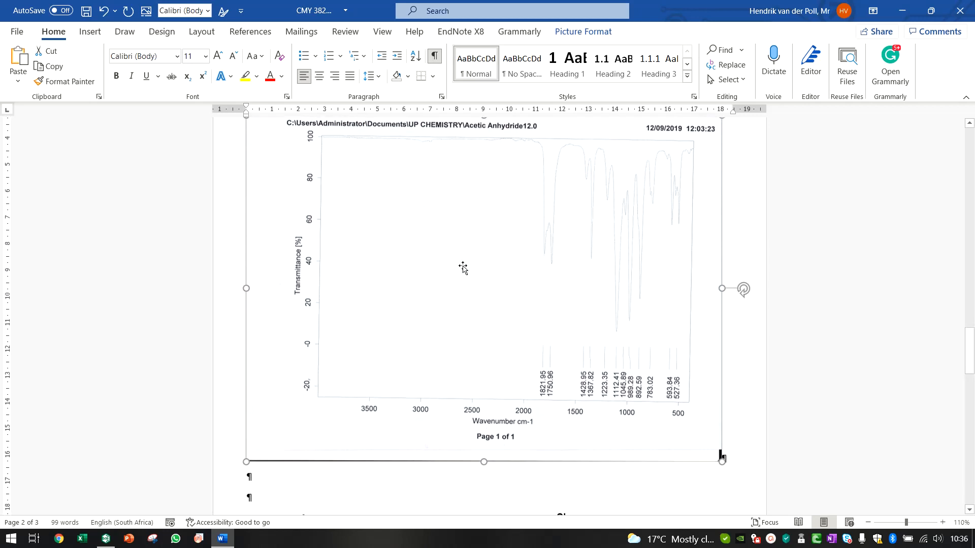
scroll(461, 269, "down", 4)
left_click(479, 383)
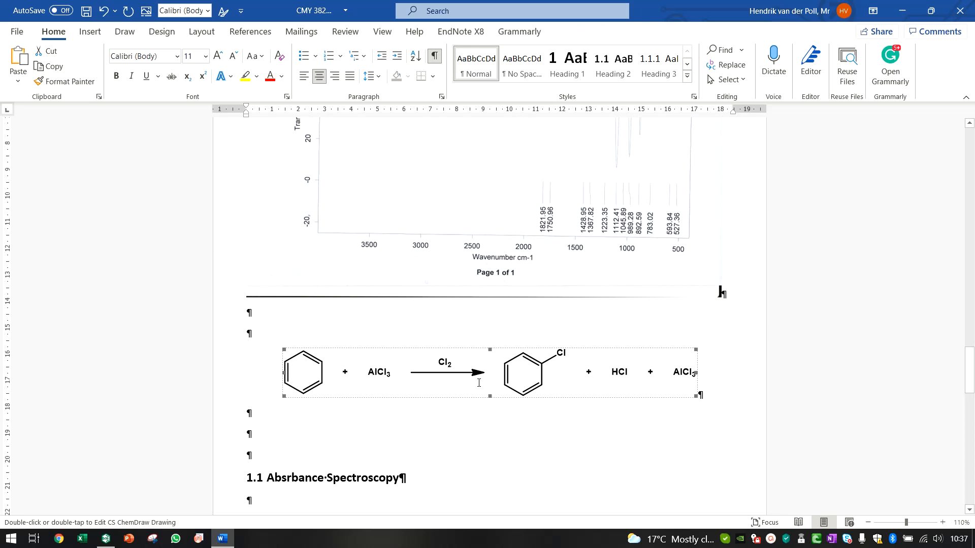
scroll(477, 379, "up", 2)
scroll(462, 361, "up", 2)
left_click(452, 304)
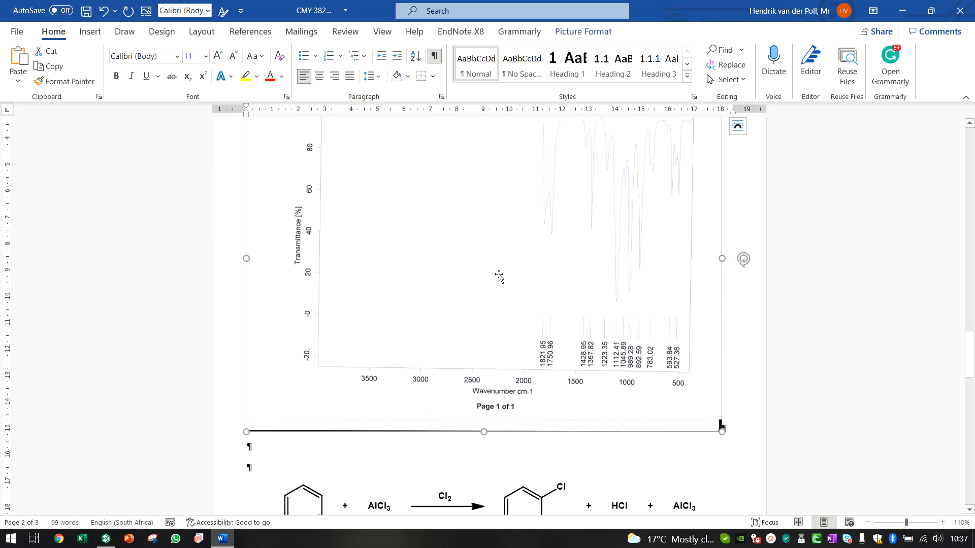
scroll(489, 277, "up", 3)
scroll(489, 278, "down", 1)
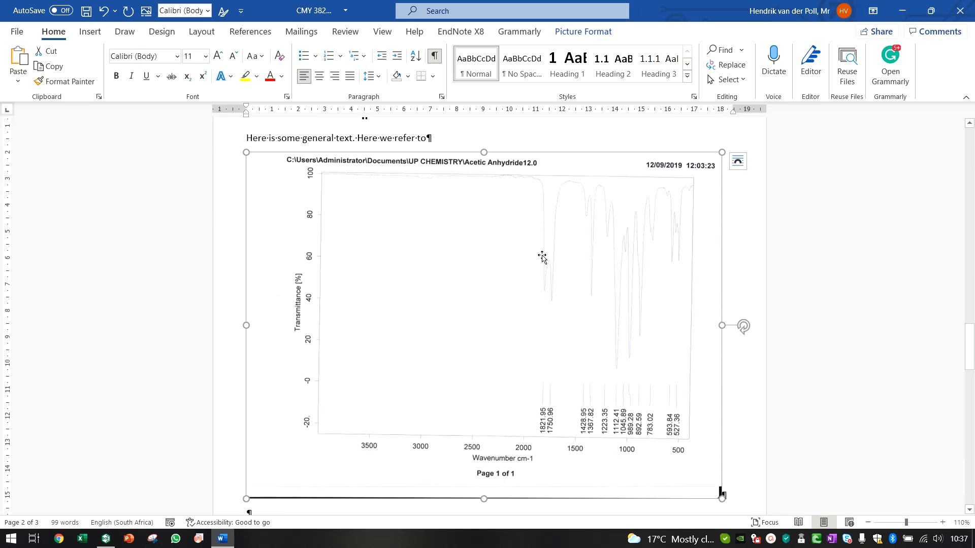
scroll(514, 254, "down", 5)
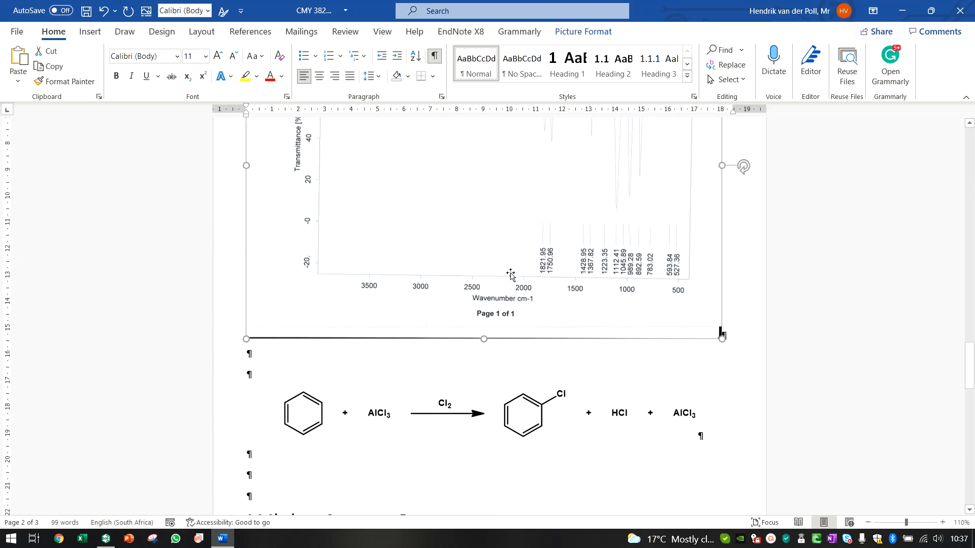
left_click(485, 379)
left_click(476, 397)
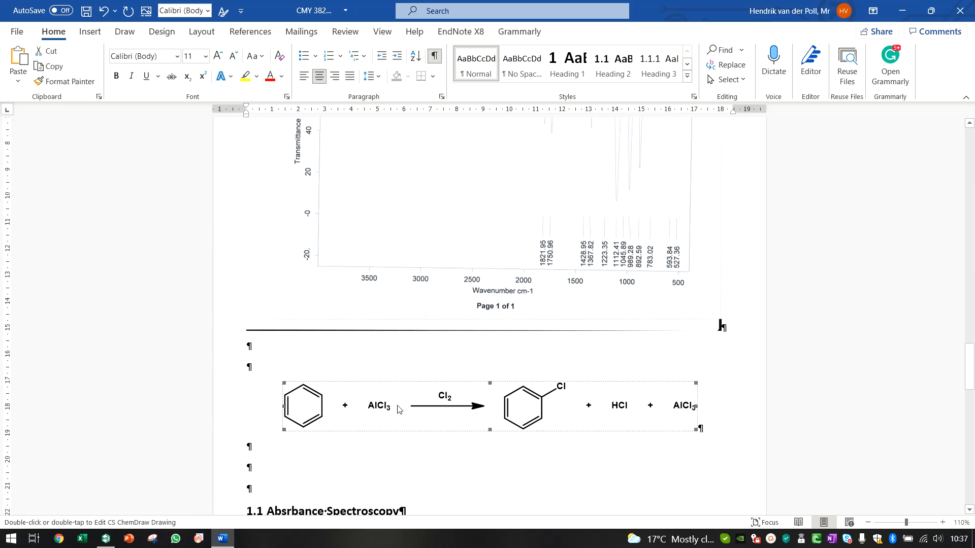
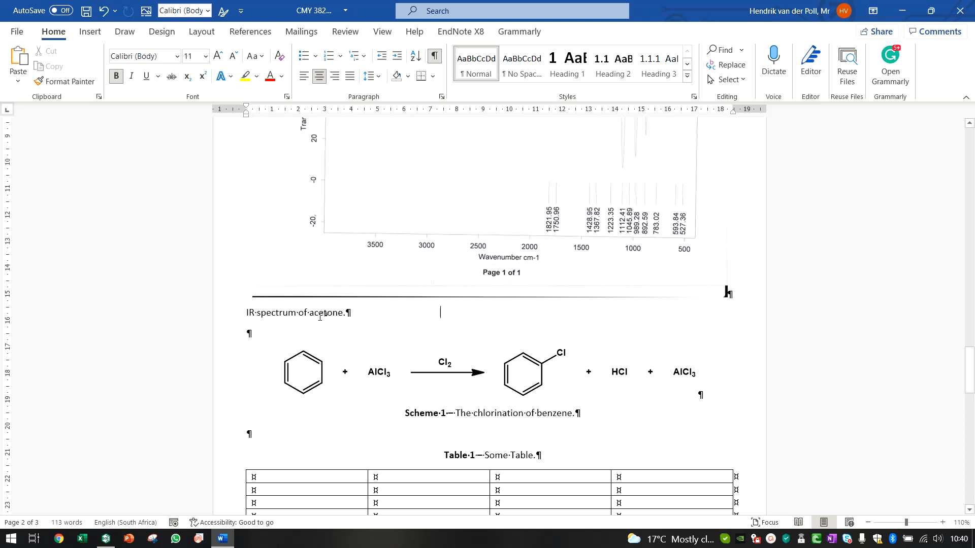
Start a caption at the beginning of the "IR spectrum of acetone." line, using the Figure label.
left_click(118, 80)
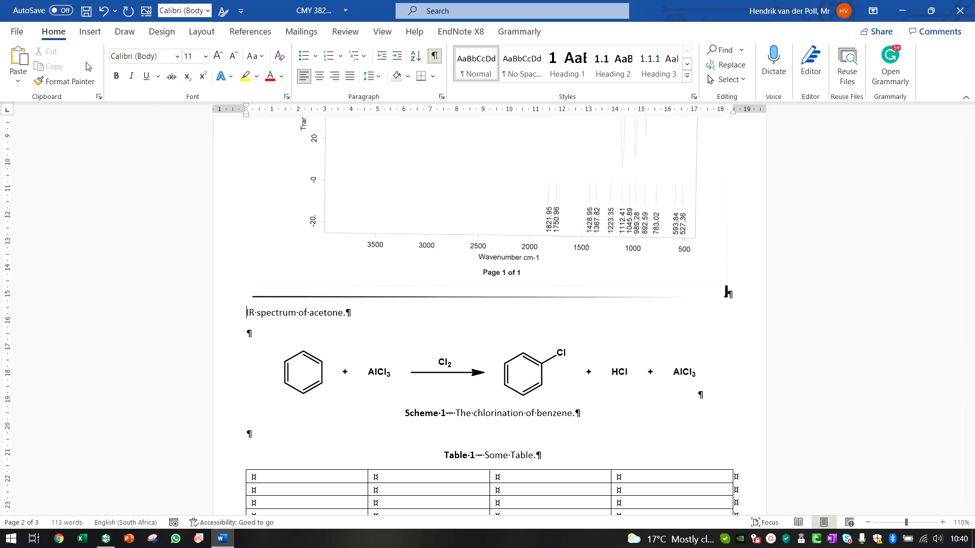
left_click(146, 15)
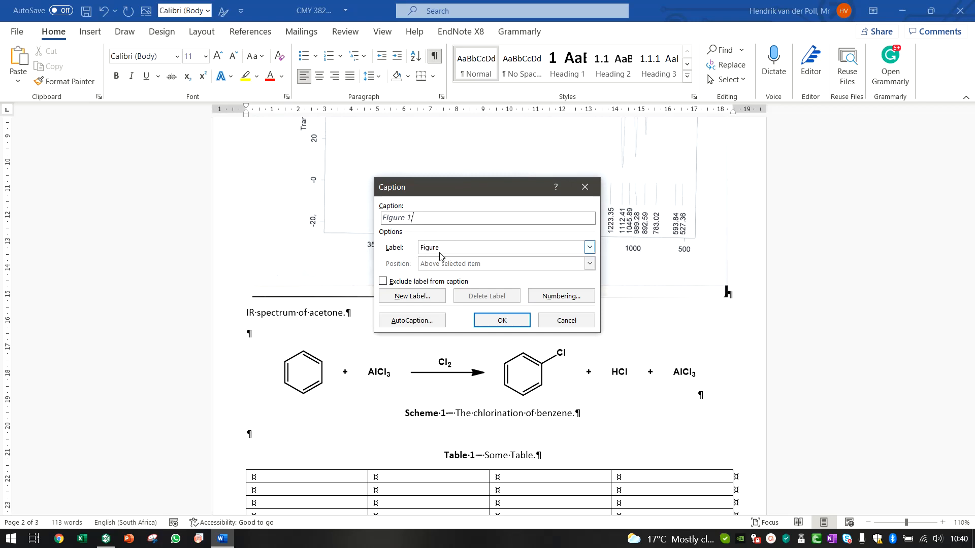
left_click(589, 247)
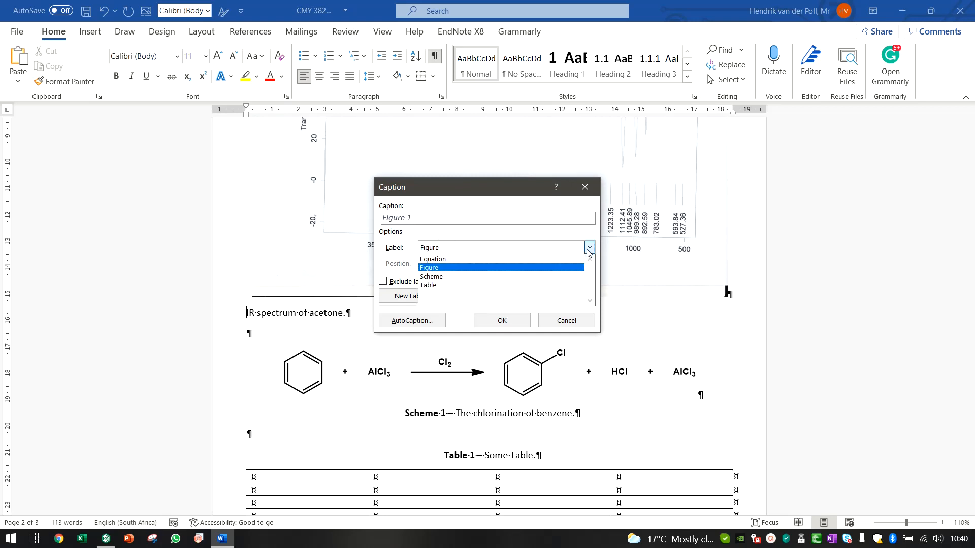
left_click(434, 269)
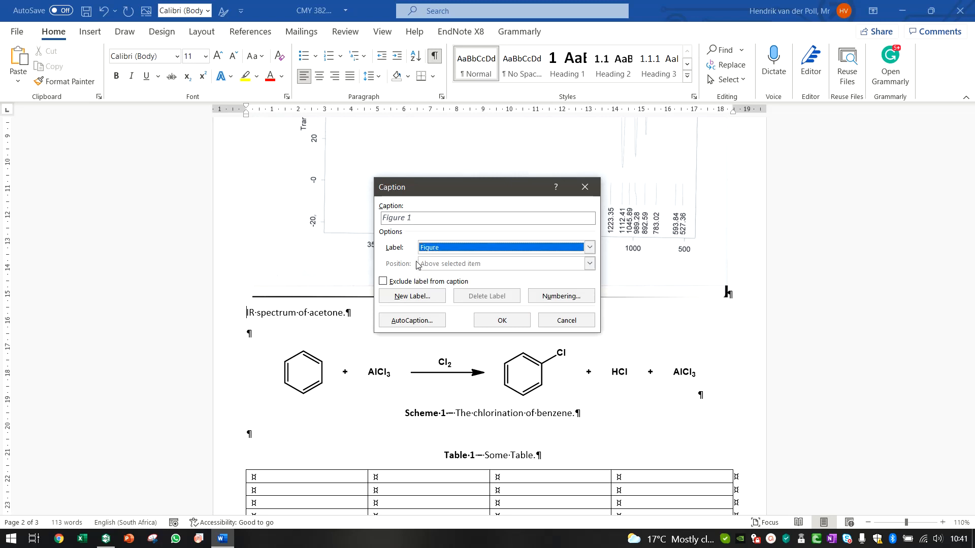
Try excluding the label from the caption and including the Heading 1 chapter number, then switch both options off again.
left_click(384, 282)
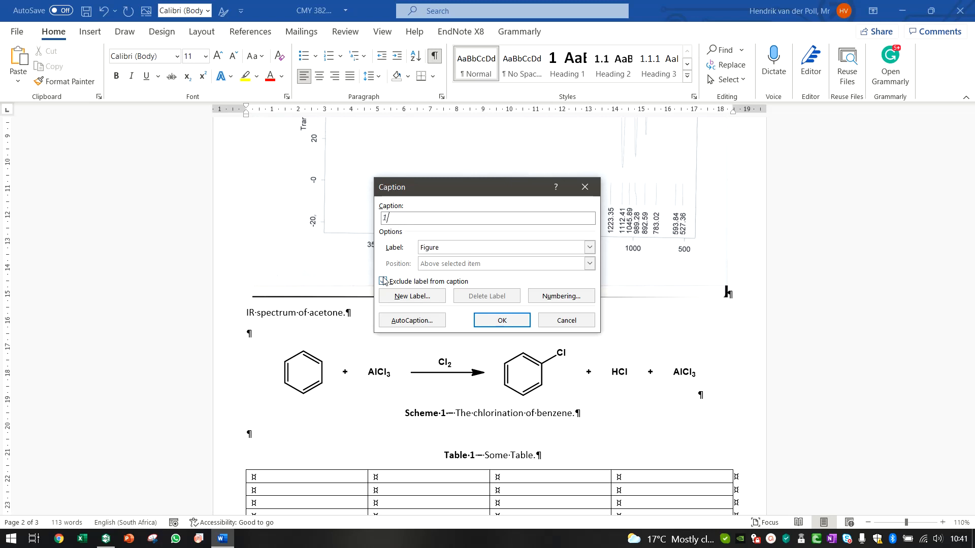
left_click(384, 284)
left_click(425, 218)
left_click(577, 301)
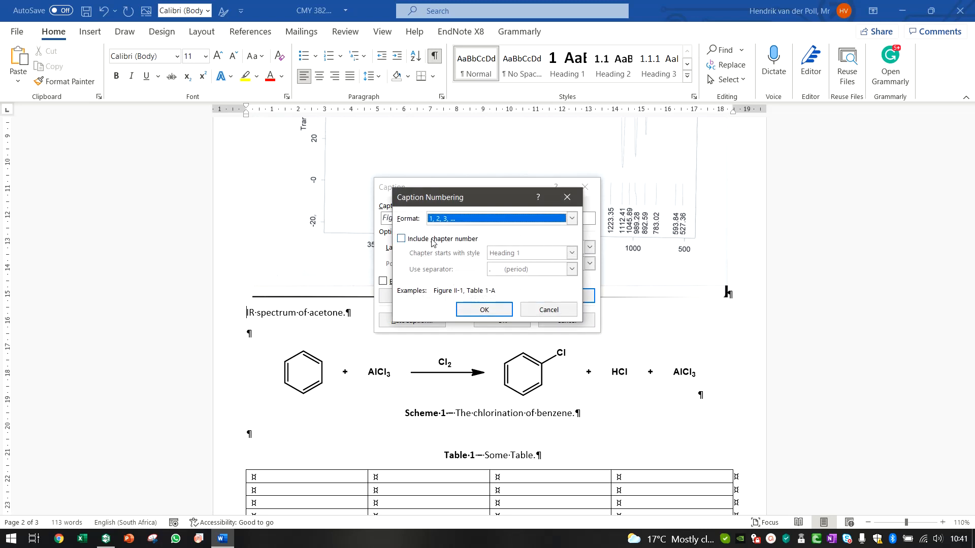
left_click(403, 240)
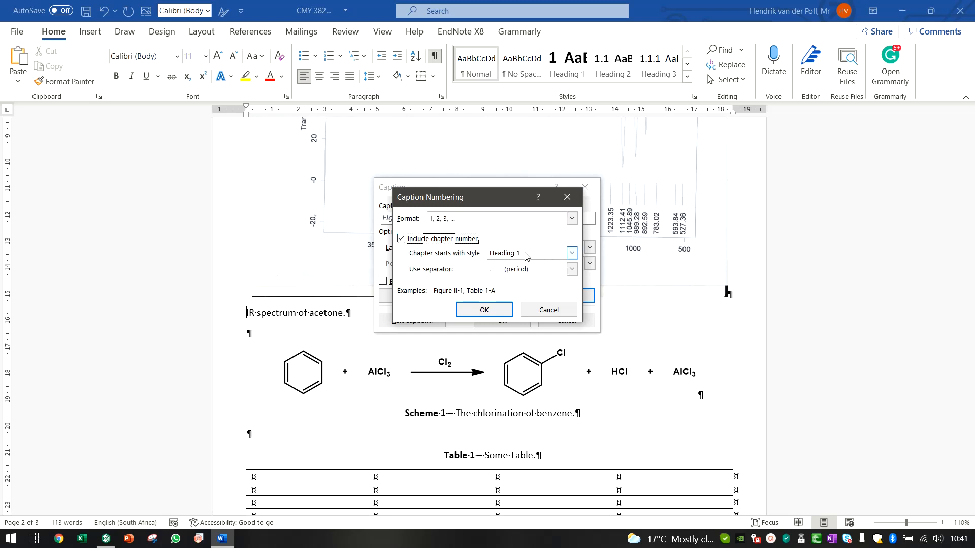
left_click(493, 310)
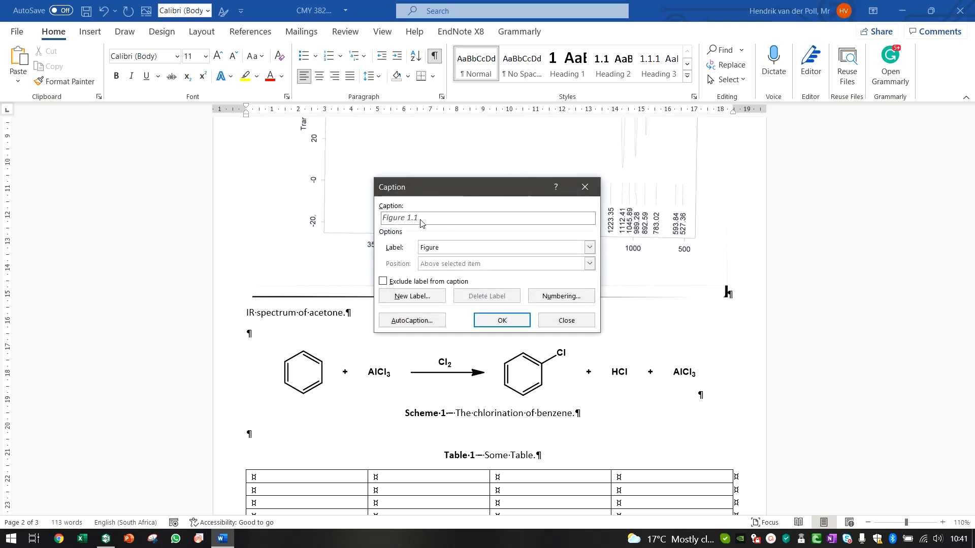
left_click(561, 296)
left_click(455, 239)
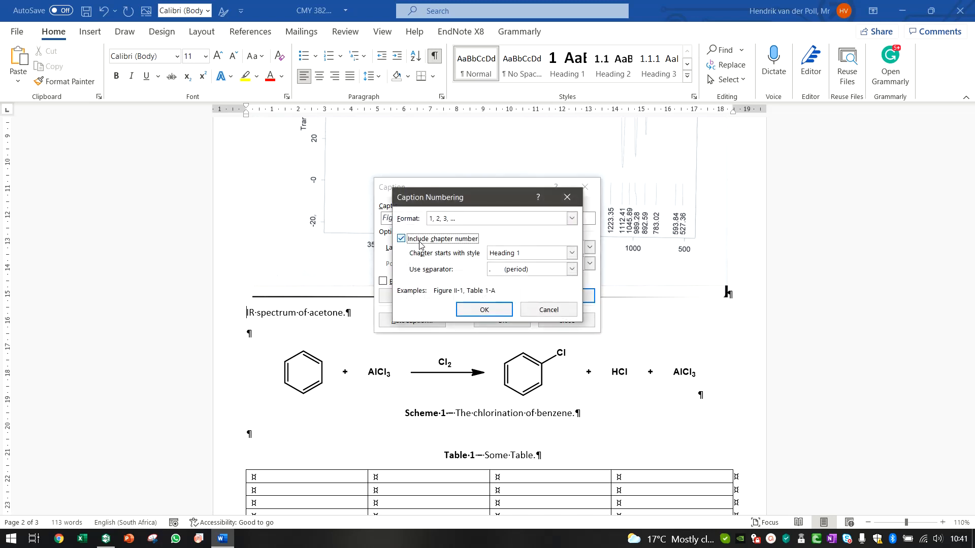
left_click(484, 310)
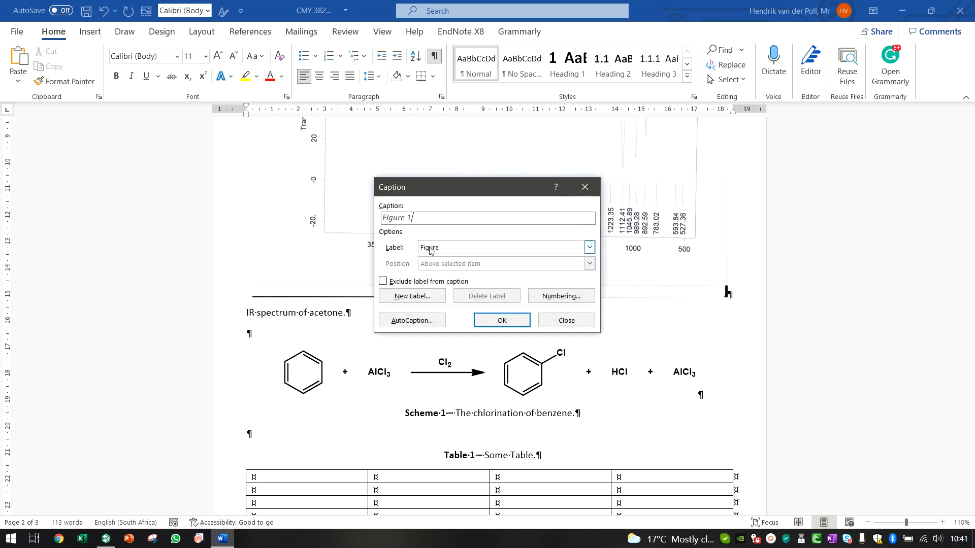
Insert the Figure 1 caption in front of "IR spectrum of acetone.", followed by an em dash, and centre the line.
left_click(511, 326)
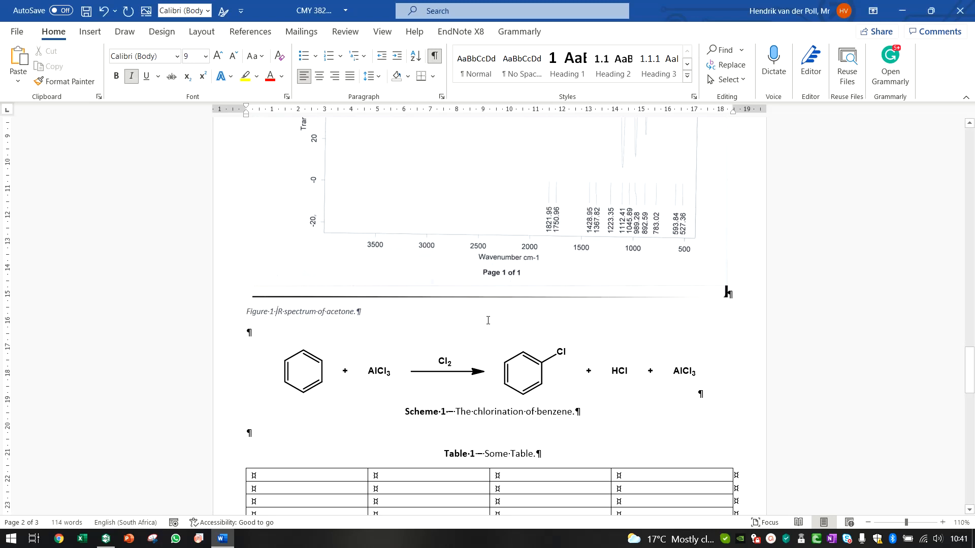
key("ctrl+alt+KP_Subtract")
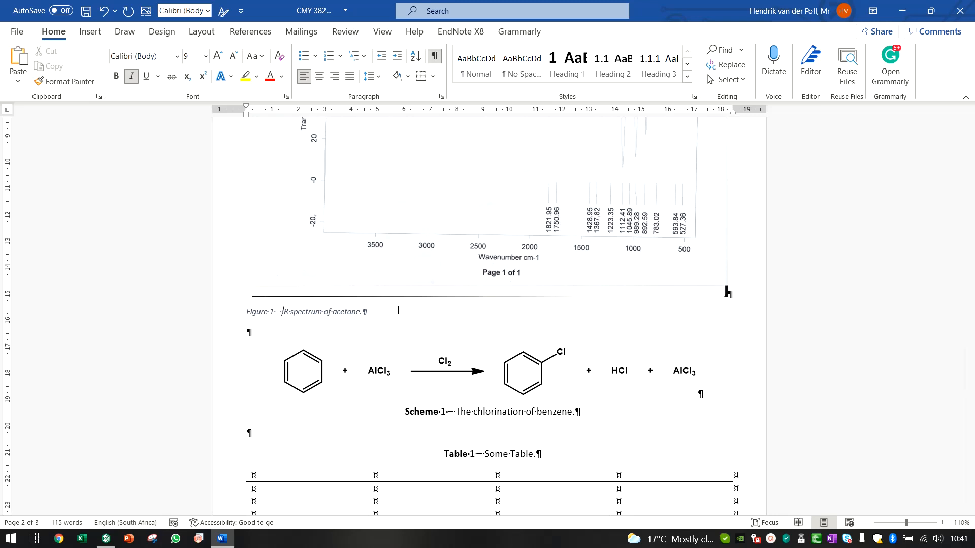
left_click(319, 75)
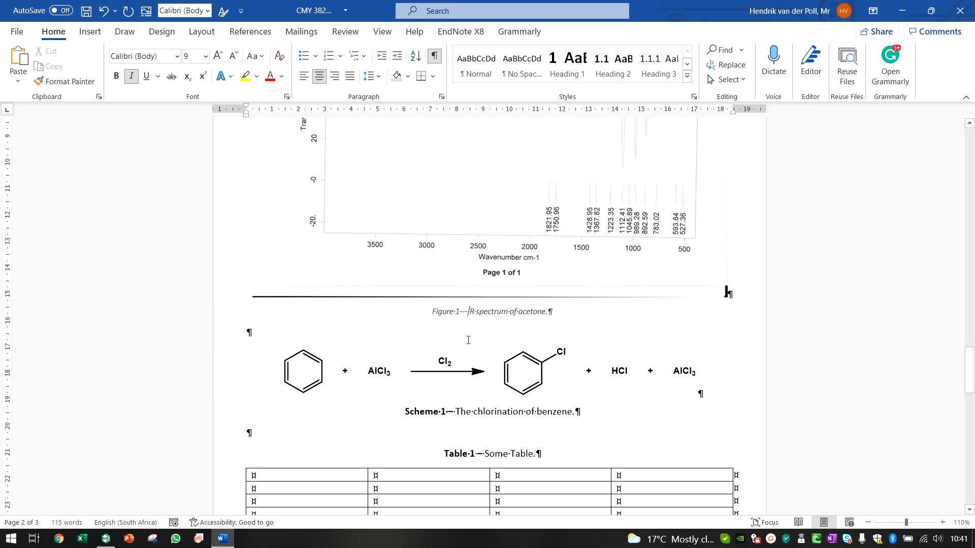
Duplicate the IR scan picture together with its caption beneath the original, keeping a blank line between them.
left_click(463, 257)
key("shift+Down")
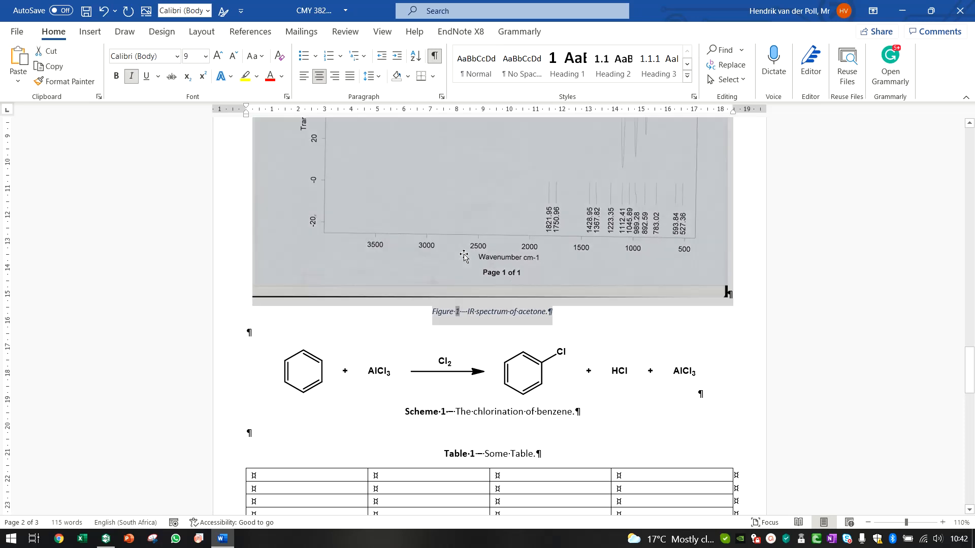
left_click(376, 331)
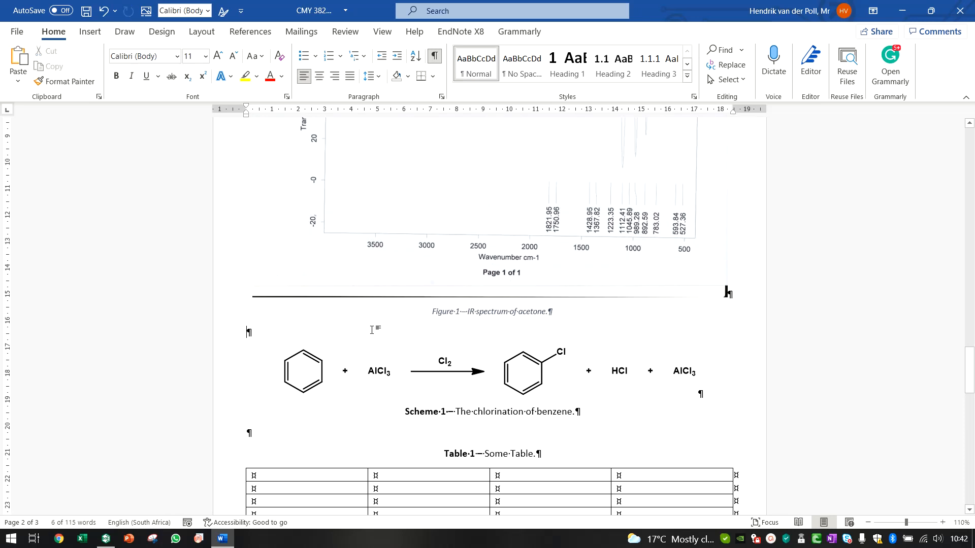
key("Return")
key("Return")
scroll(372, 329, "up", 3)
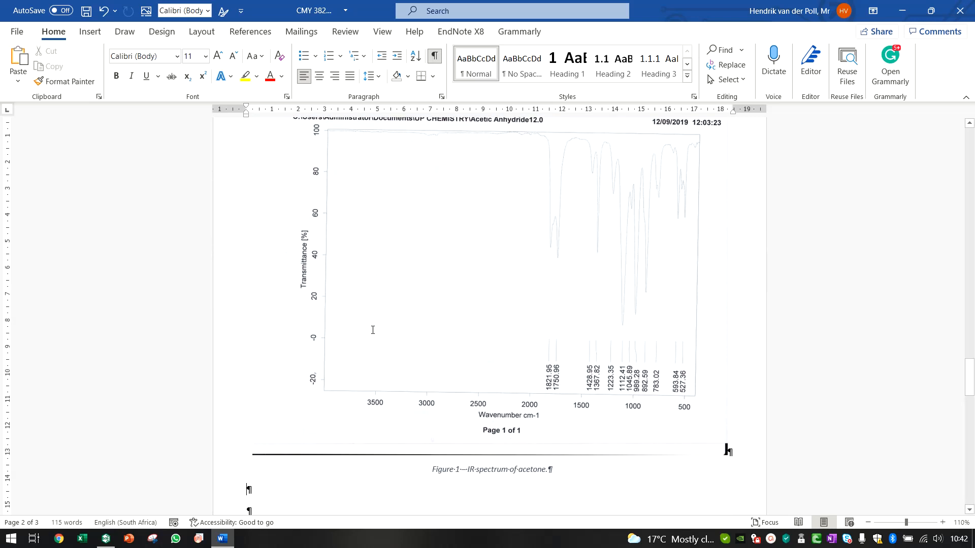
Update the number field in the duplicated picture's caption.
left_click(459, 470)
right_click(458, 470)
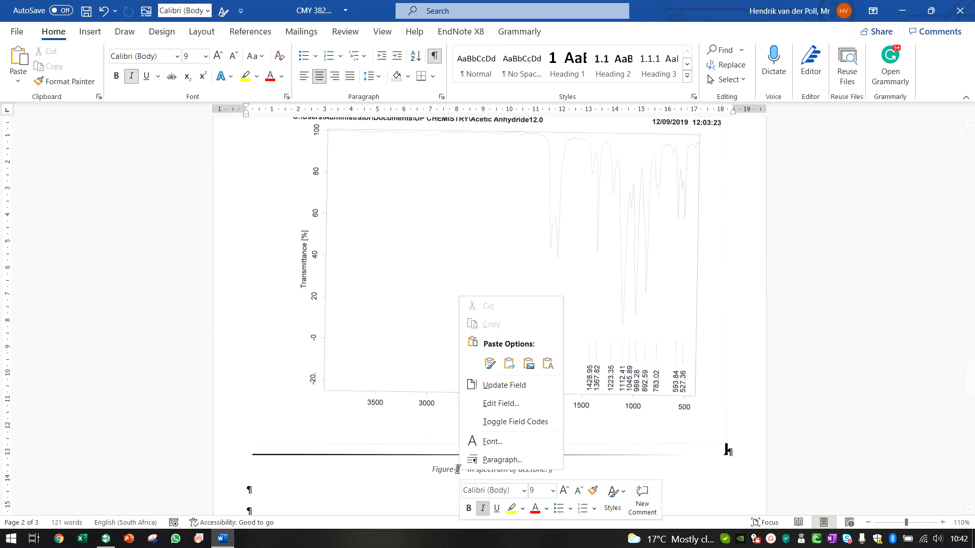
left_click(515, 384)
scroll(554, 425, "down", 2)
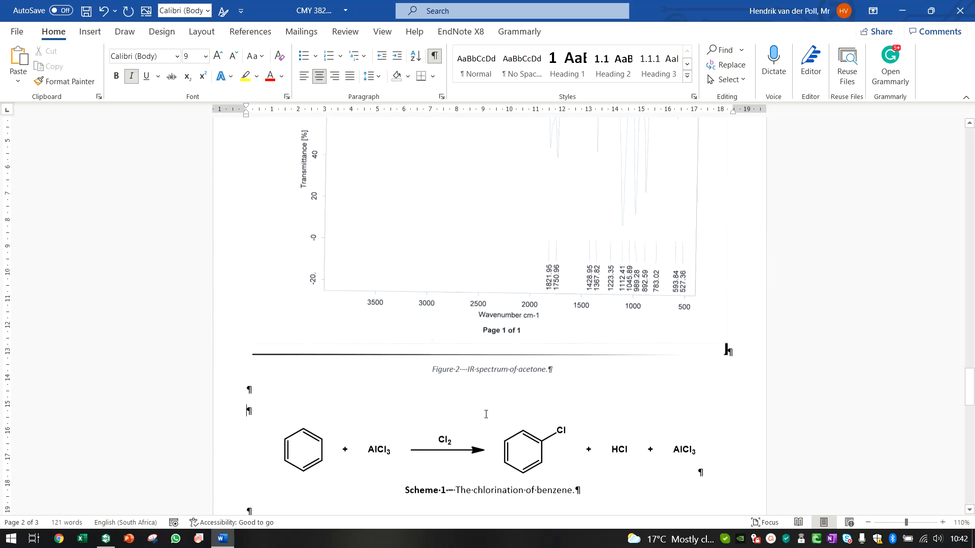
left_click(484, 412)
left_click(457, 371)
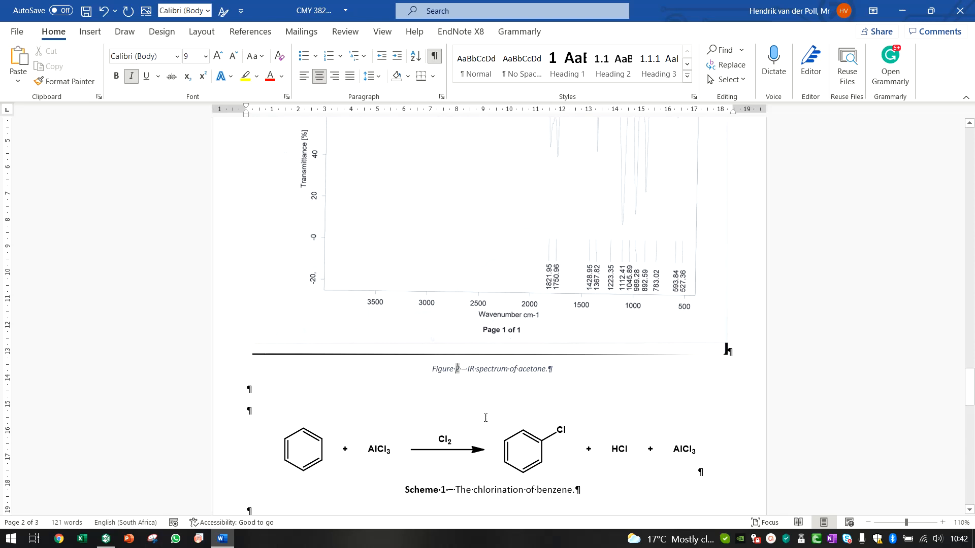
Add a space after "Here we refer to" in the Introduction paragraph and check the Figure 1 caption below it.
scroll(542, 397, "up", 10)
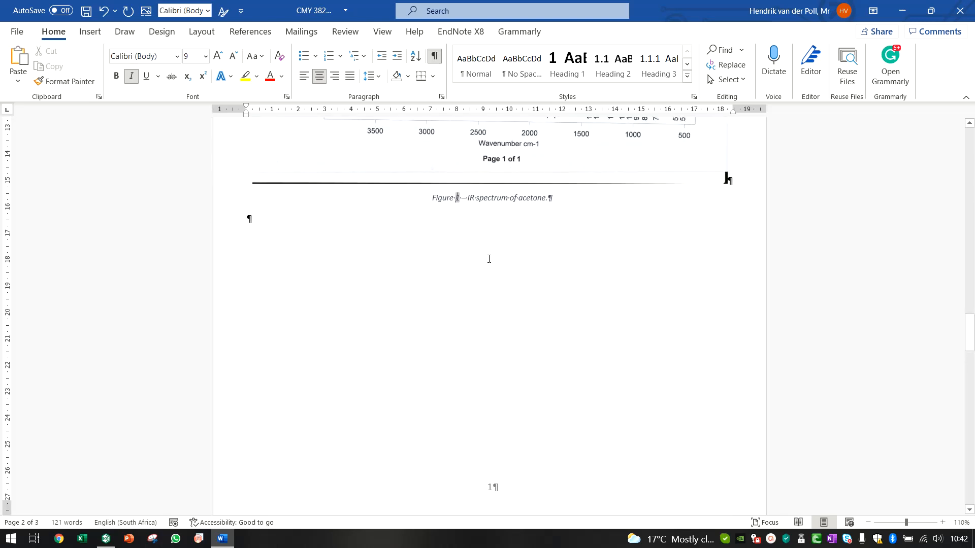
scroll(488, 257, "up", 10)
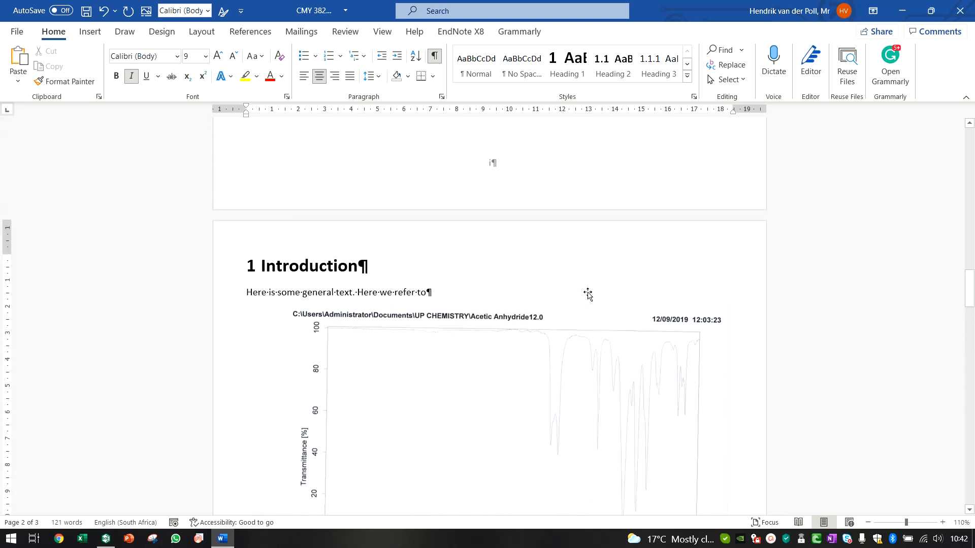
scroll(588, 294, "down", 5)
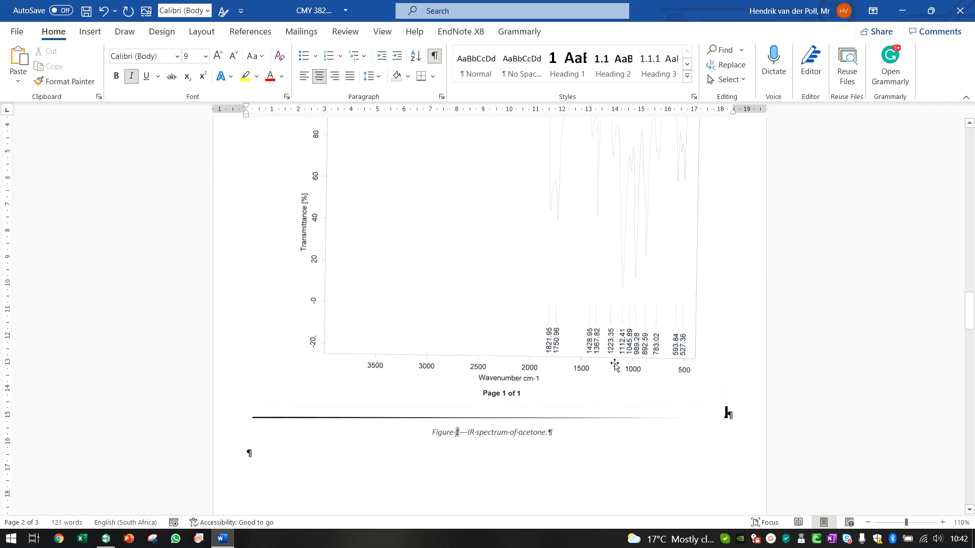
scroll(614, 366, "up", 6)
left_click(464, 332)
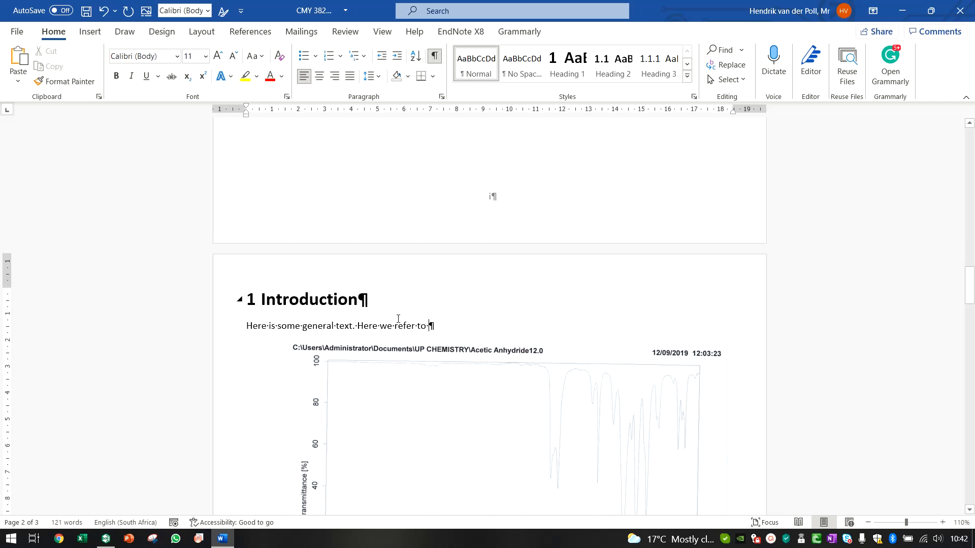
scroll(441, 341, "down", 4)
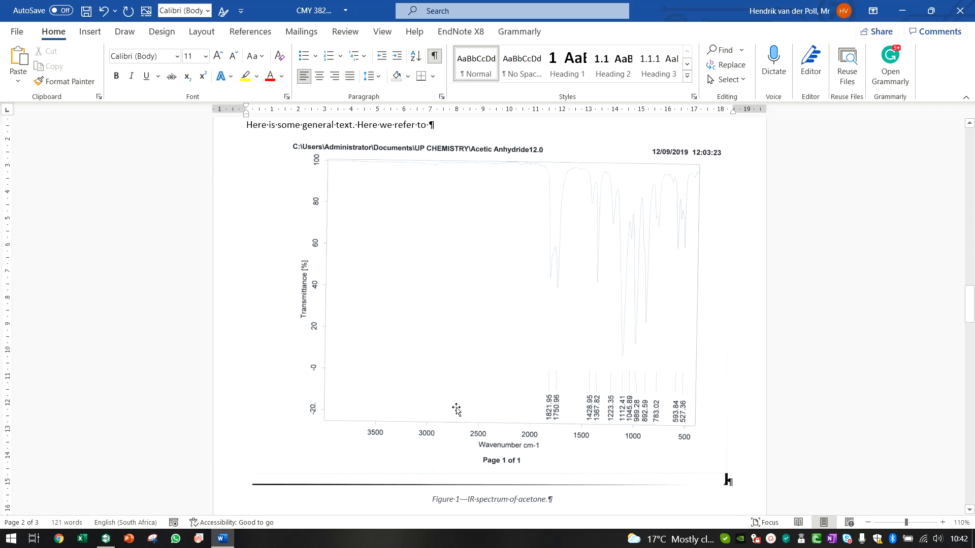
scroll(457, 409, "up", 3)
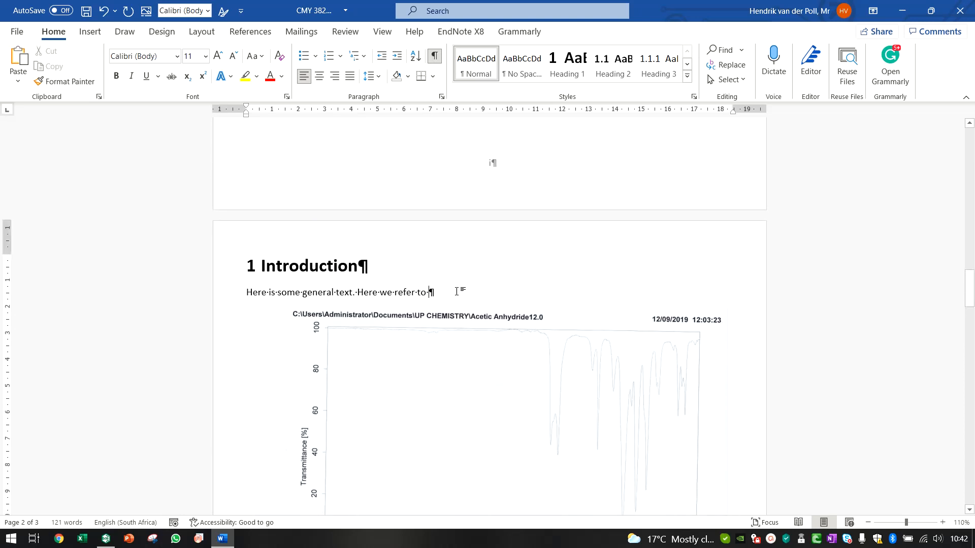
Launch Mendeley Desktop from the Windows desktop and return to the Word document.
left_click(890, 7)
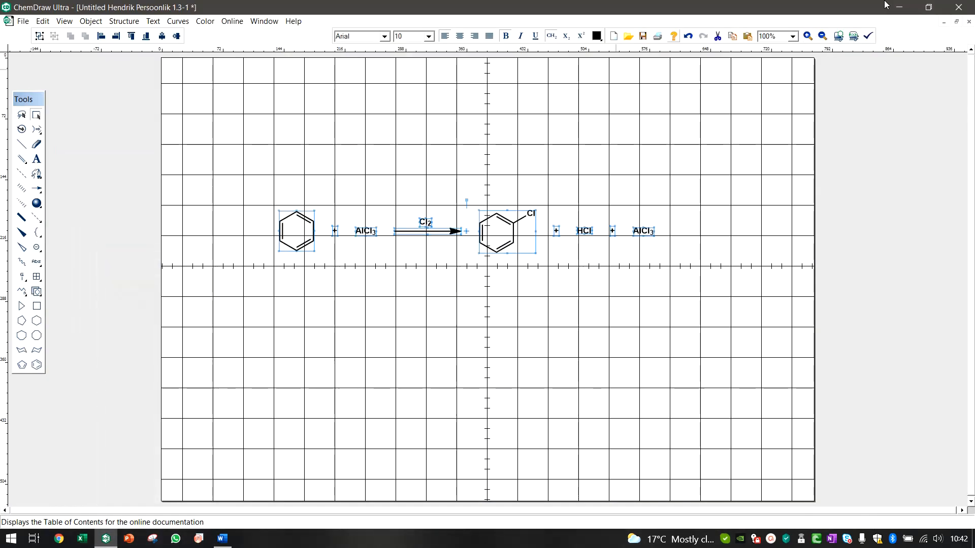
left_click(928, 7)
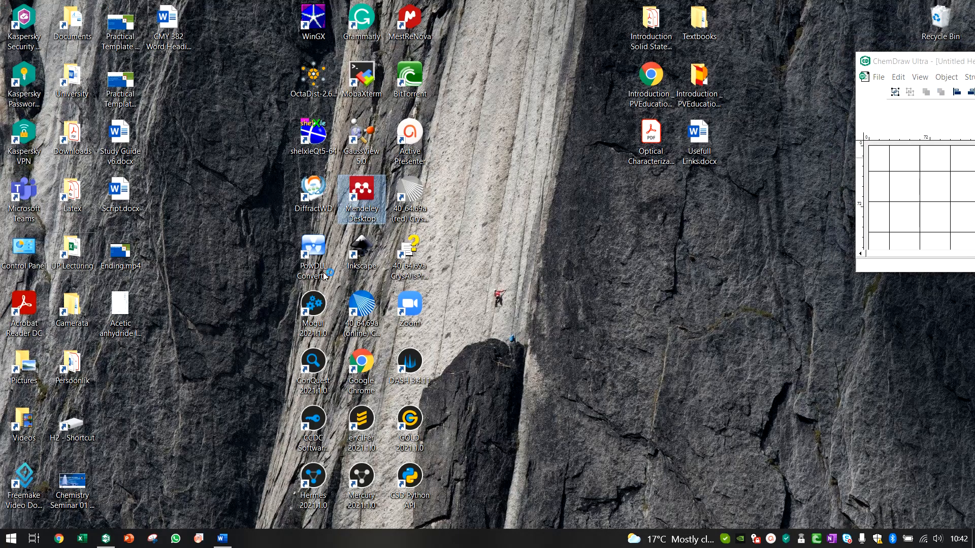
left_click(221, 538)
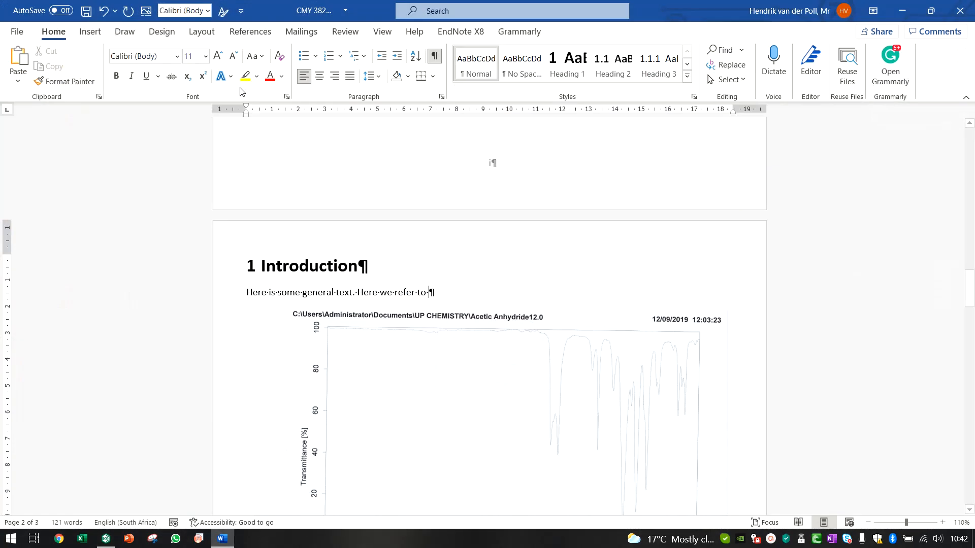
left_click(250, 31)
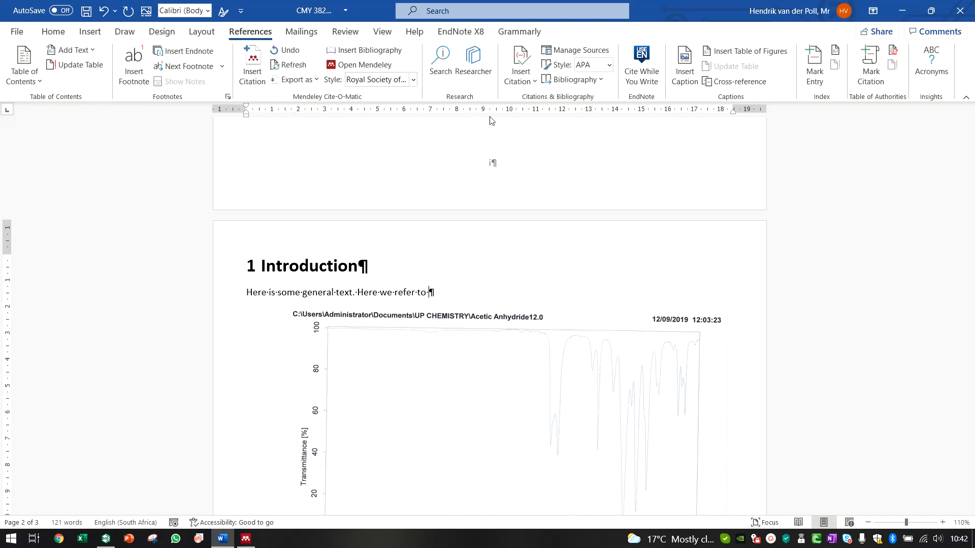
left_click(757, 85)
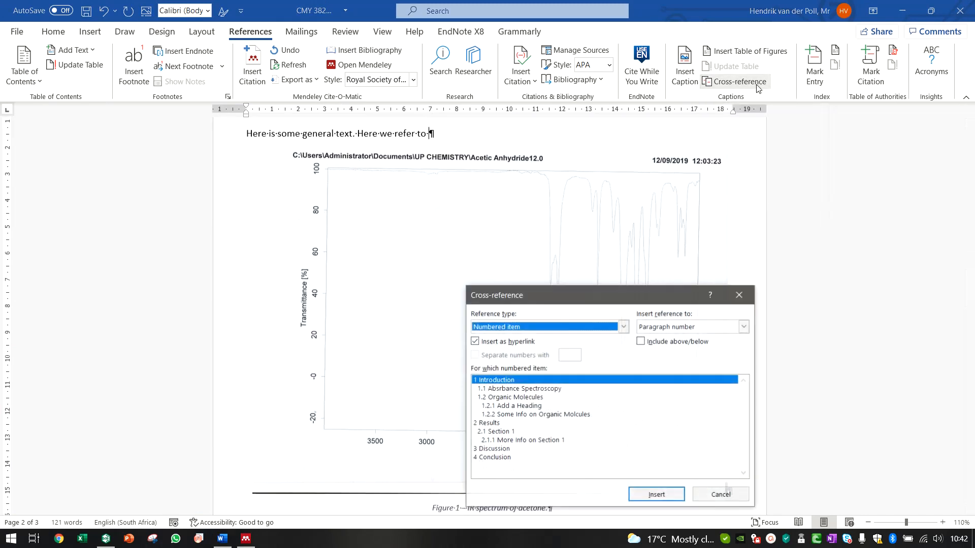
left_click(736, 290)
left_click(66, 35)
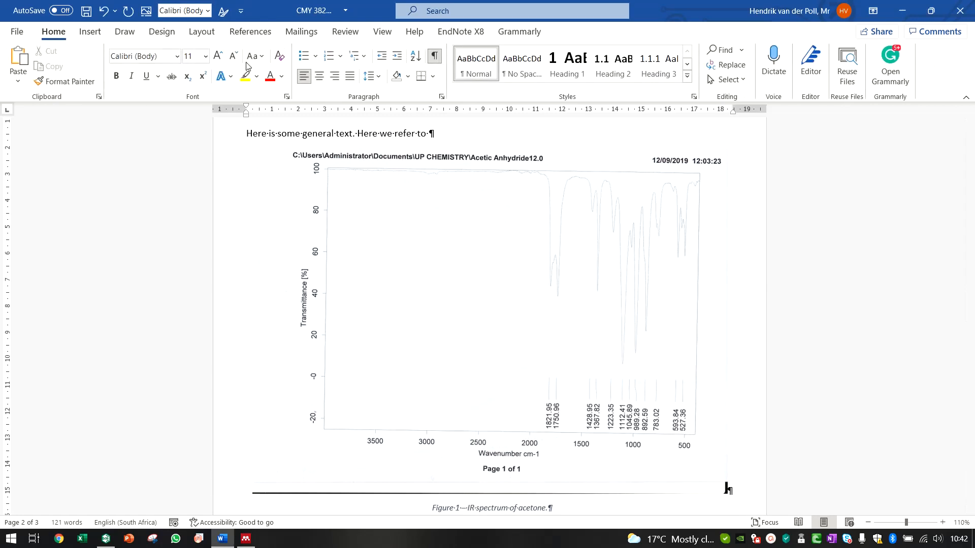
Begin a cross-reference at the end of "Here we refer to" and browse the reference types down to Figure.
left_click(250, 31)
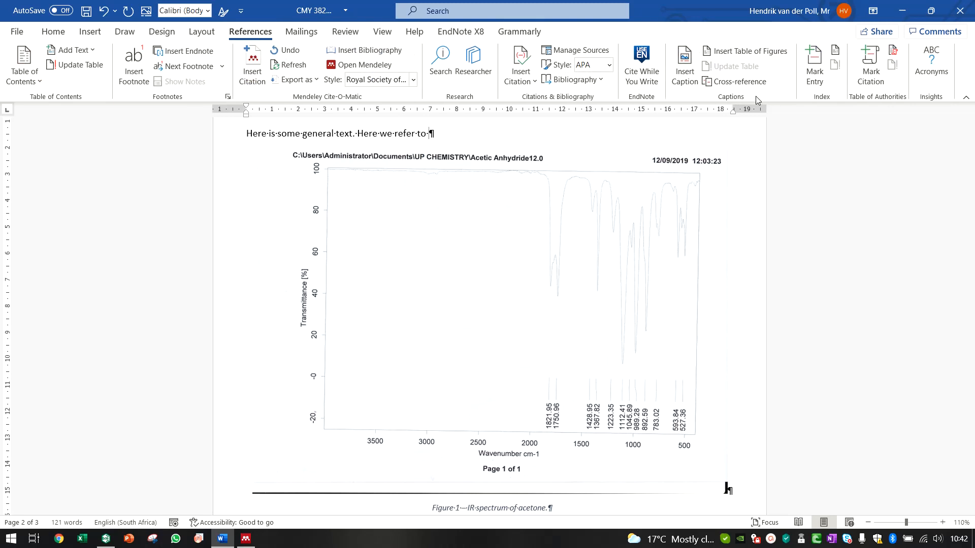
left_click(752, 82)
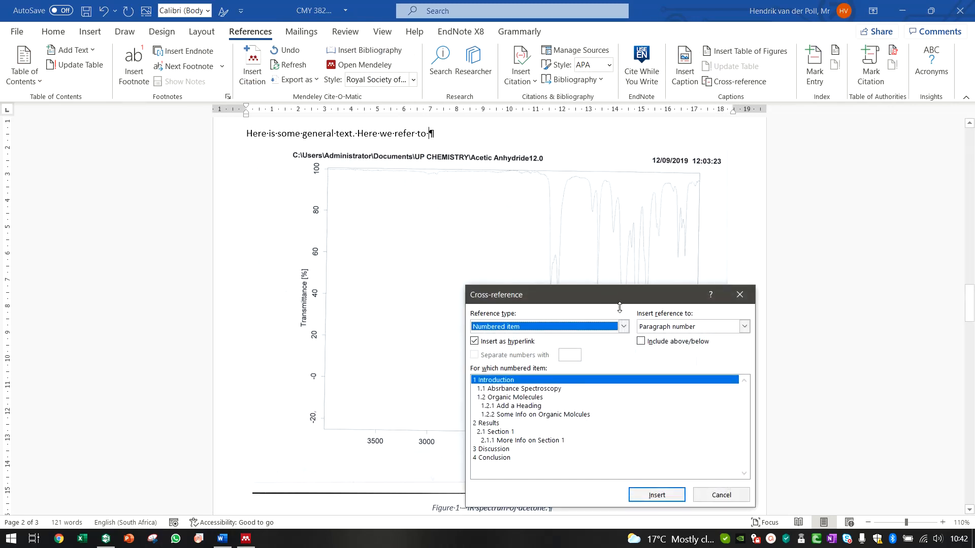
left_click(623, 327)
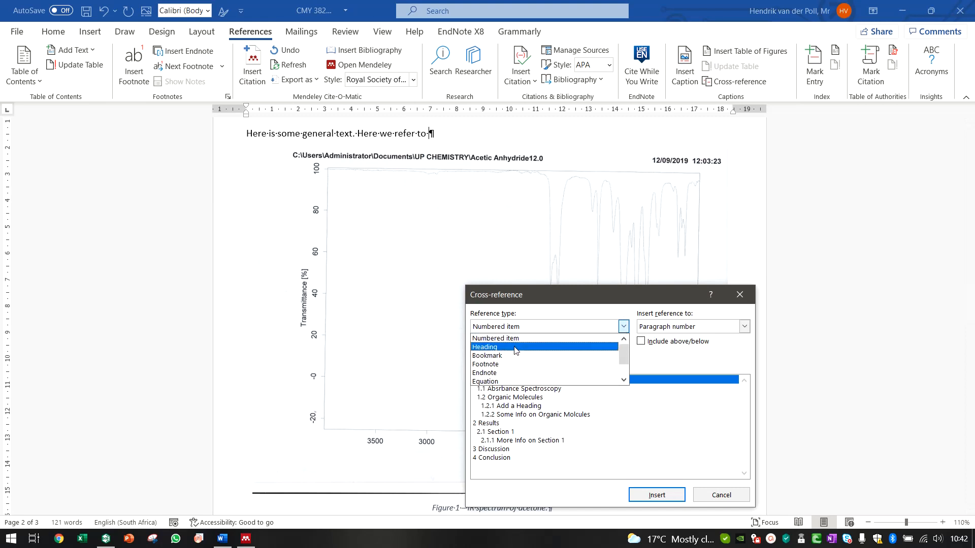
scroll(502, 373, "down", 1)
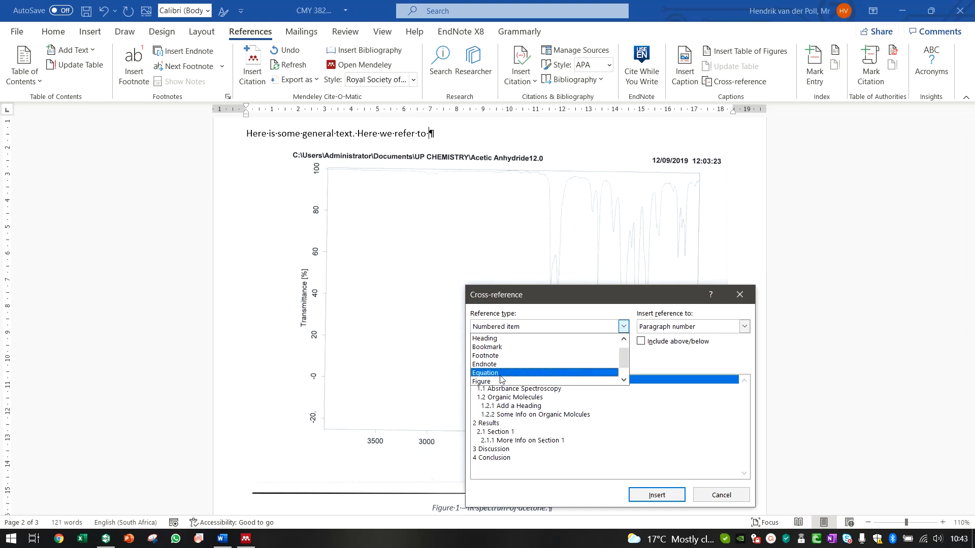
Insert a hyperlinked cross-reference to the Figure 1 caption with only its label and number after "Here we refer to".
left_click(505, 382)
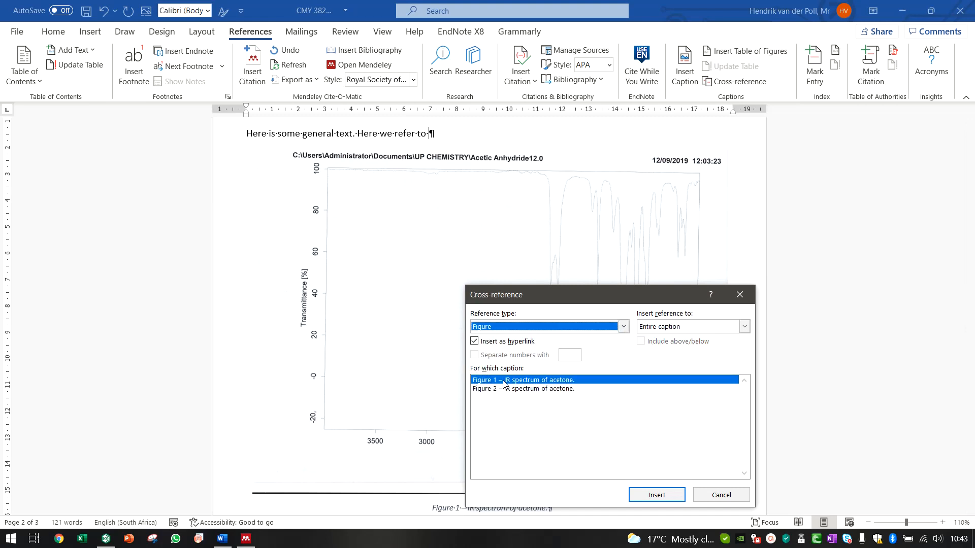
left_click(548, 381)
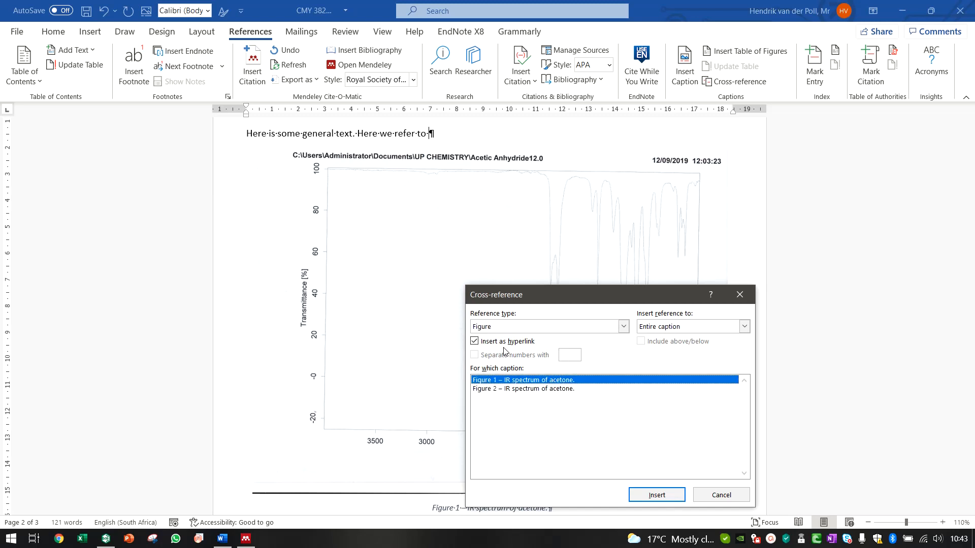
left_click(686, 327)
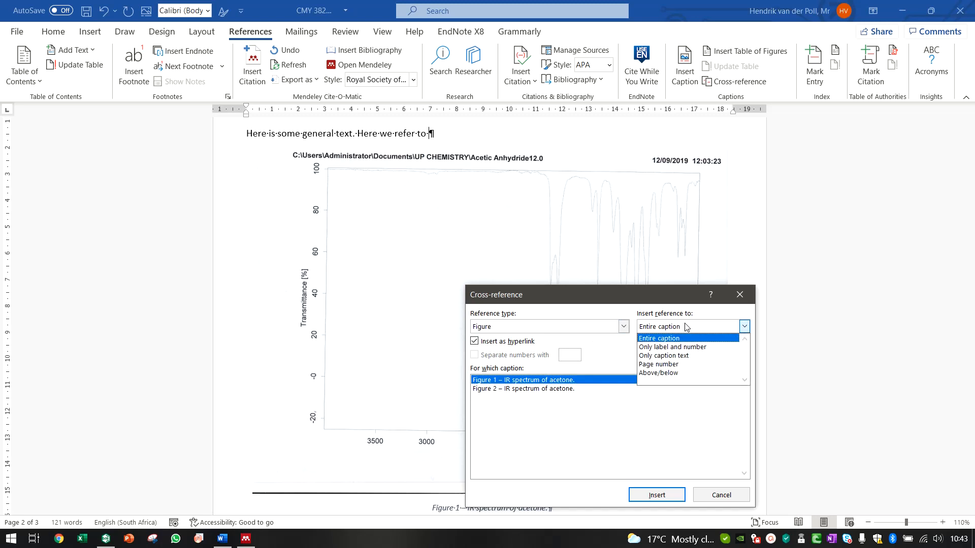
left_click(694, 349)
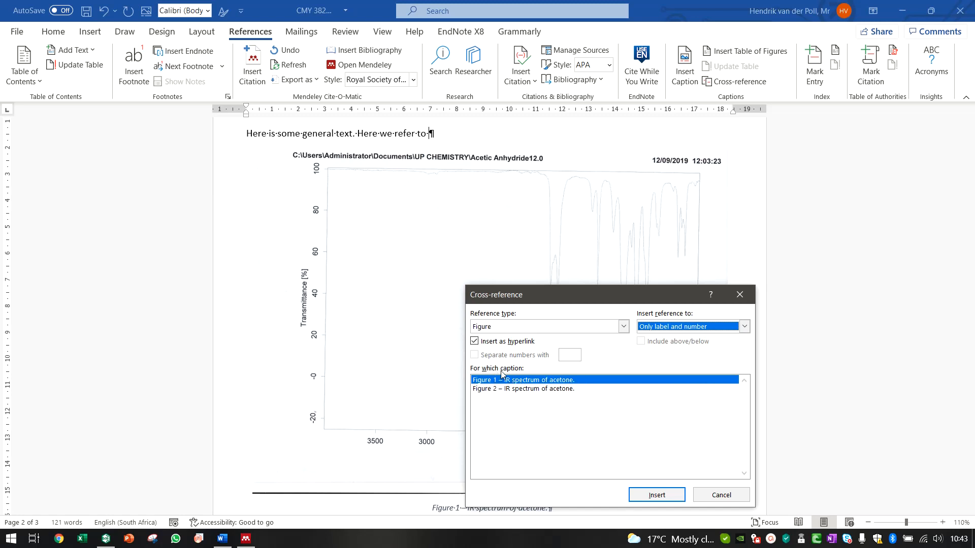
left_click(650, 495)
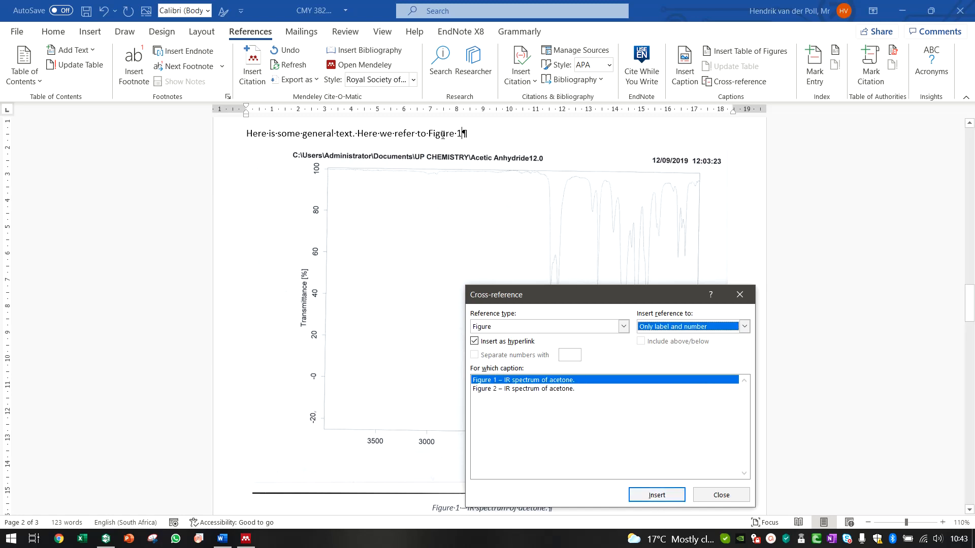
left_click(721, 495)
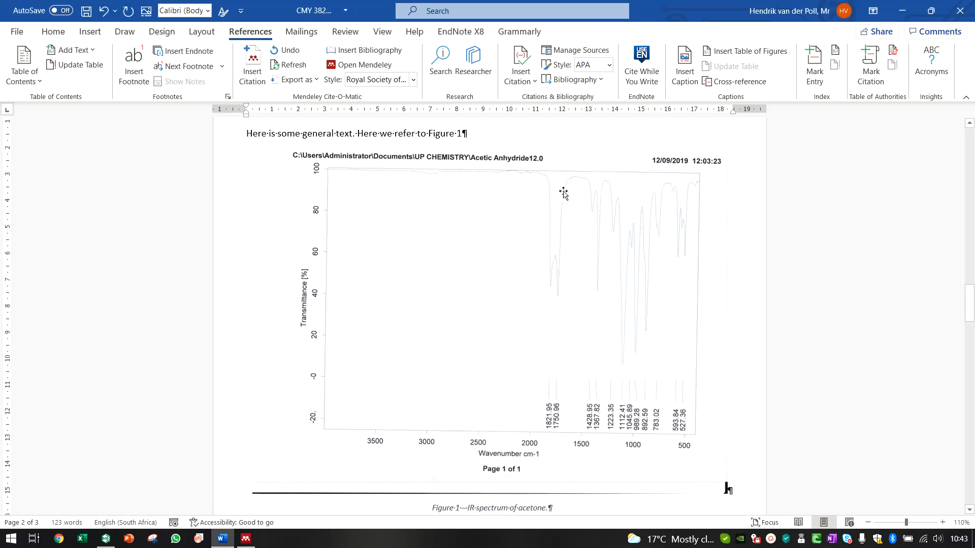
Examine the inserted figure reference field in the Introduction text and compare it with the caption below the spectrum.
double_click(437, 136)
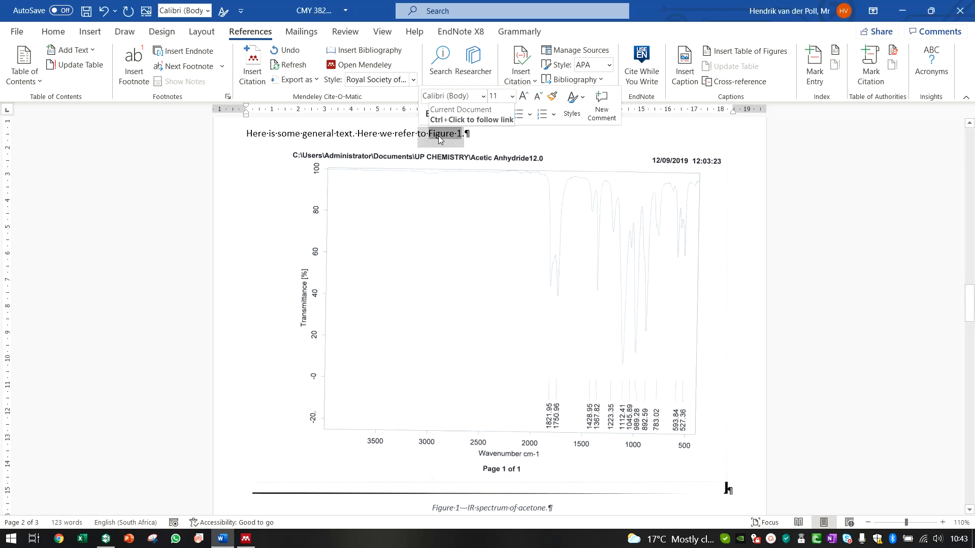
scroll(438, 136, "up", 3)
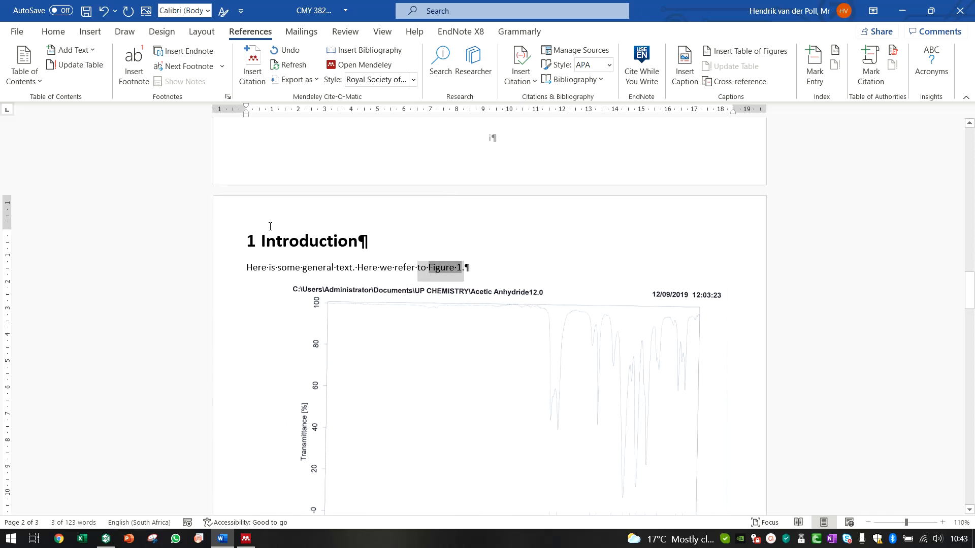
left_click(260, 239)
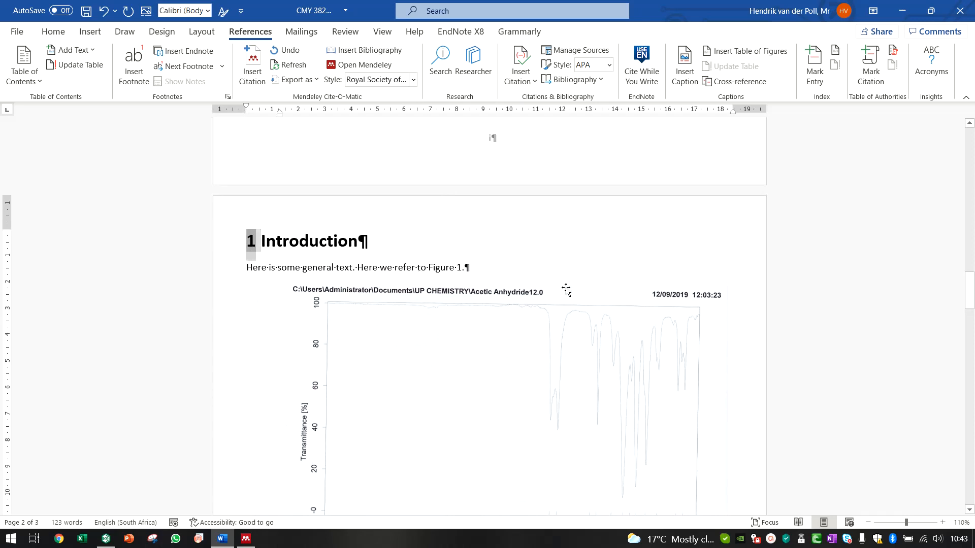
double_click(443, 268)
left_click_drag(413, 273, 476, 273)
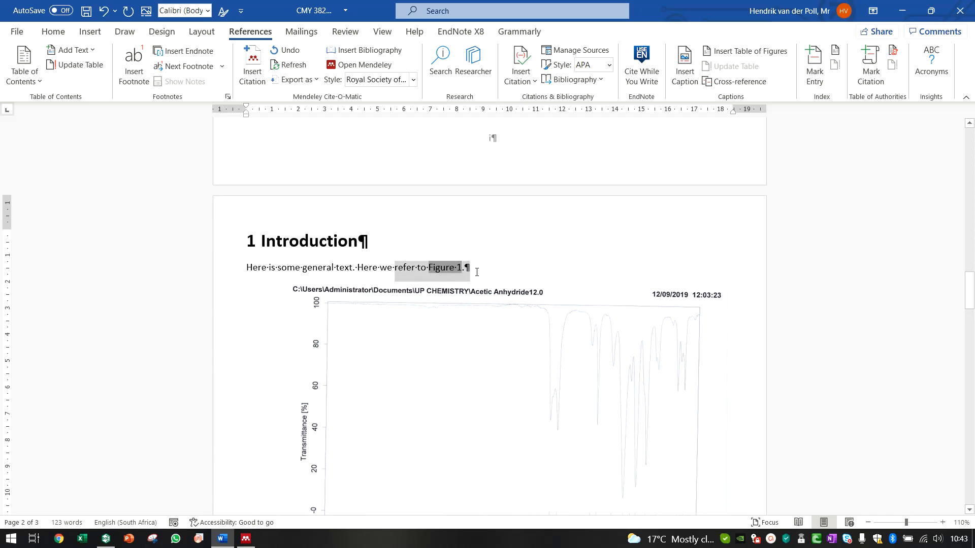
left_click(484, 269)
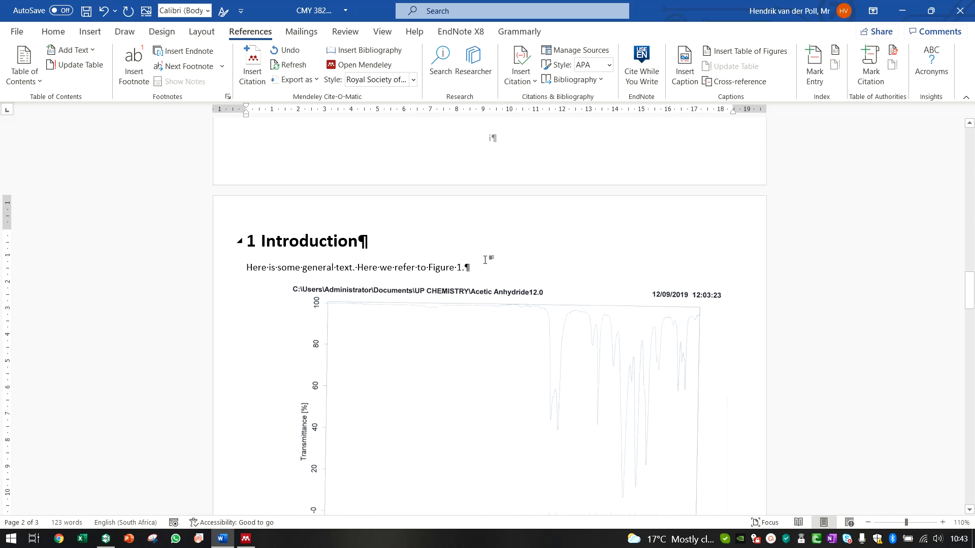
scroll(488, 260, "down", 12)
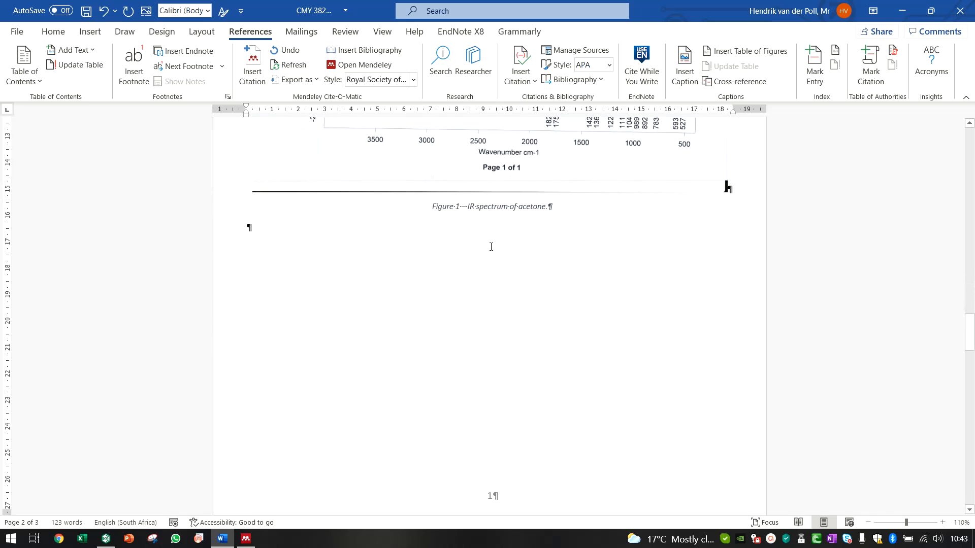
scroll(490, 249, "up", 10)
scroll(488, 236, "down", 5)
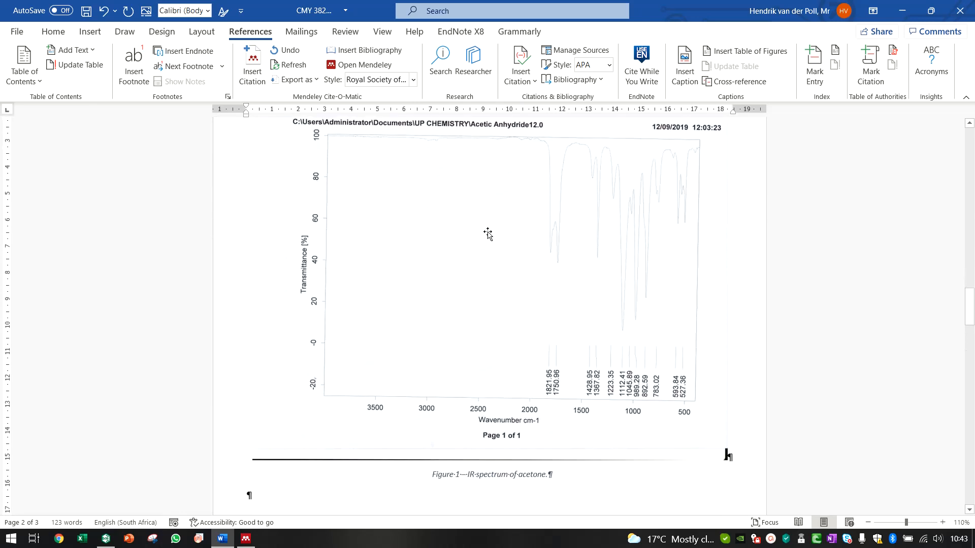
scroll(472, 249, "up", 5)
scroll(457, 264, "down", 7)
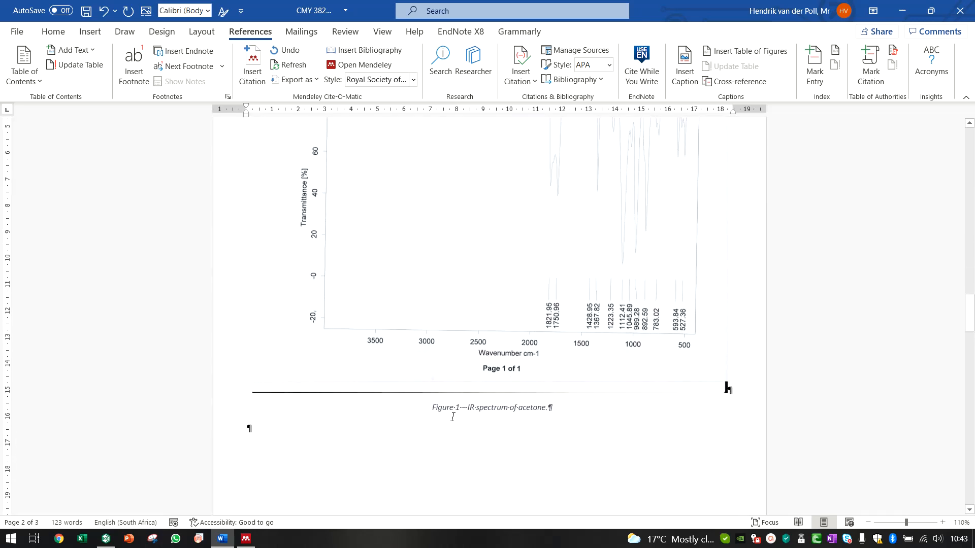
scroll(455, 394, "up", 9)
scroll(472, 373, "down", 12)
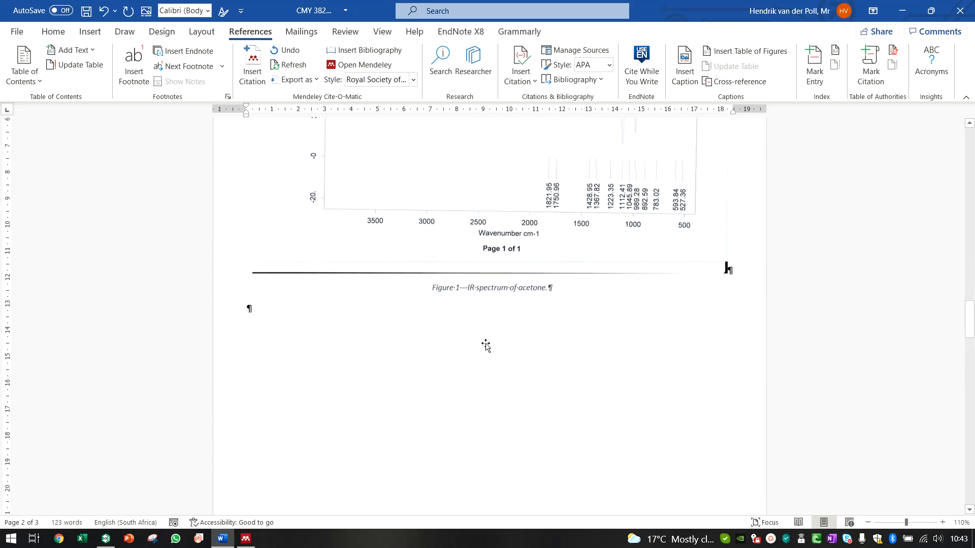
Copy the IR spectrum with its caption and paste it above the Introduction's general text, adding blank paragraphs between them.
scroll(486, 305, "up", 2)
left_click(486, 274)
key("shift+Down")
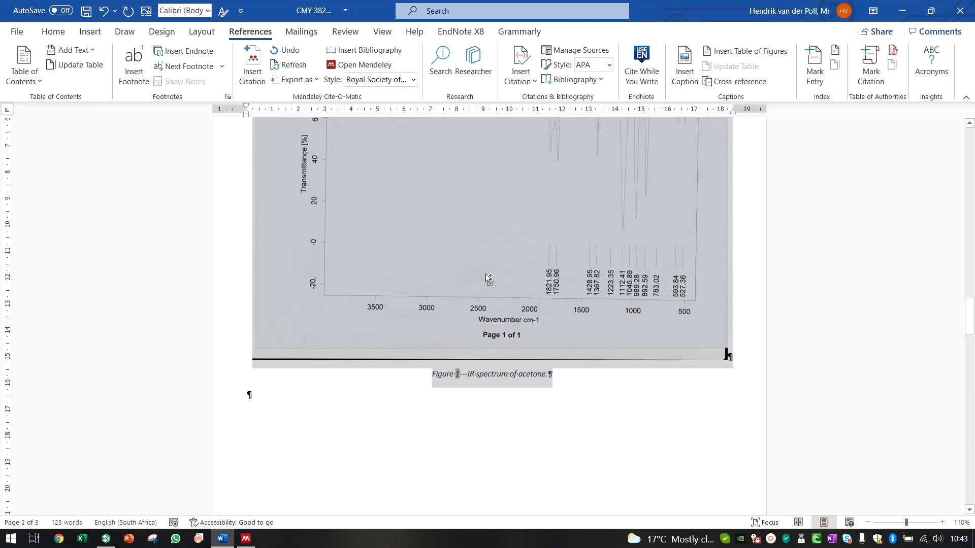
scroll(485, 277, "up", 6)
left_click(245, 267)
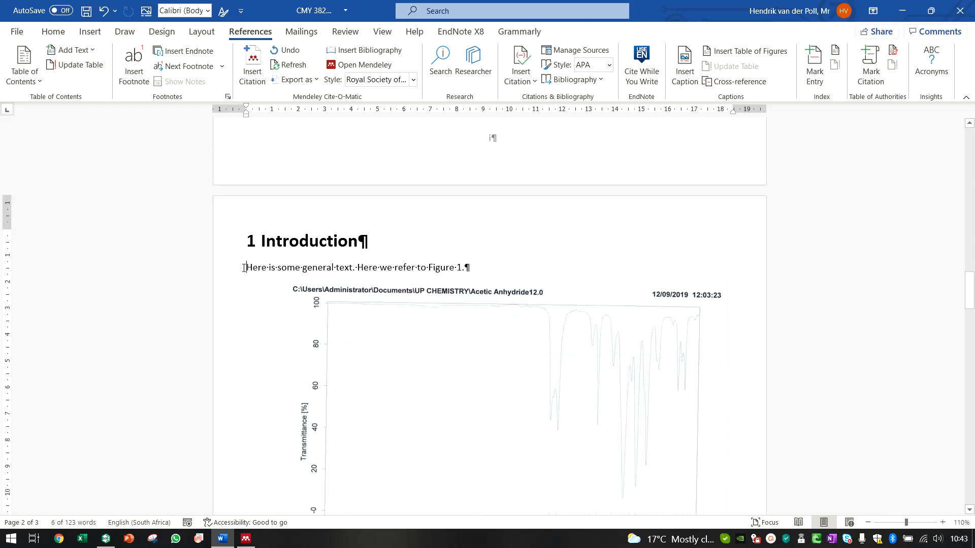
key("Return")
key("Return")
key("ctrl+v")
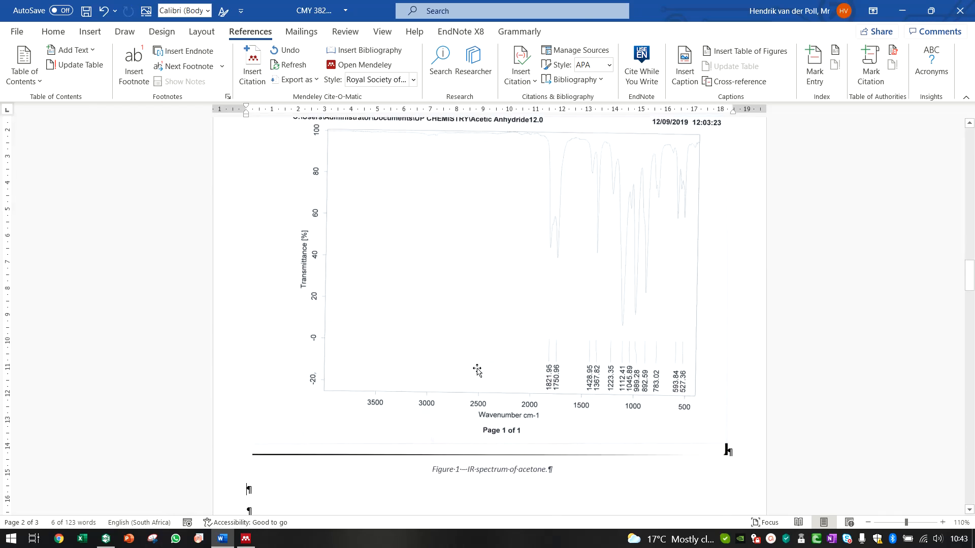
Update the caption number field of the second IR spectrum, below the general text.
scroll(478, 372, "down", 6)
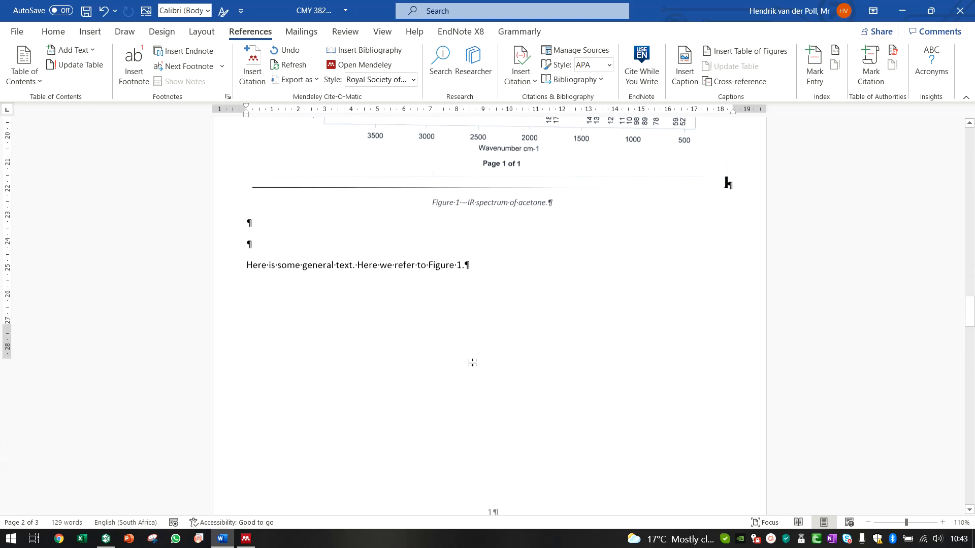
scroll(498, 244, "down", 13)
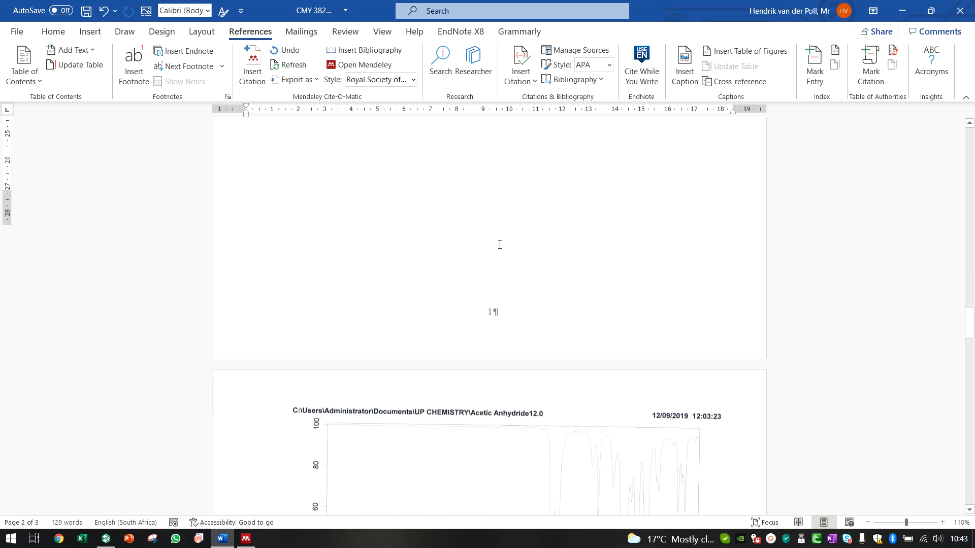
right_click(454, 259)
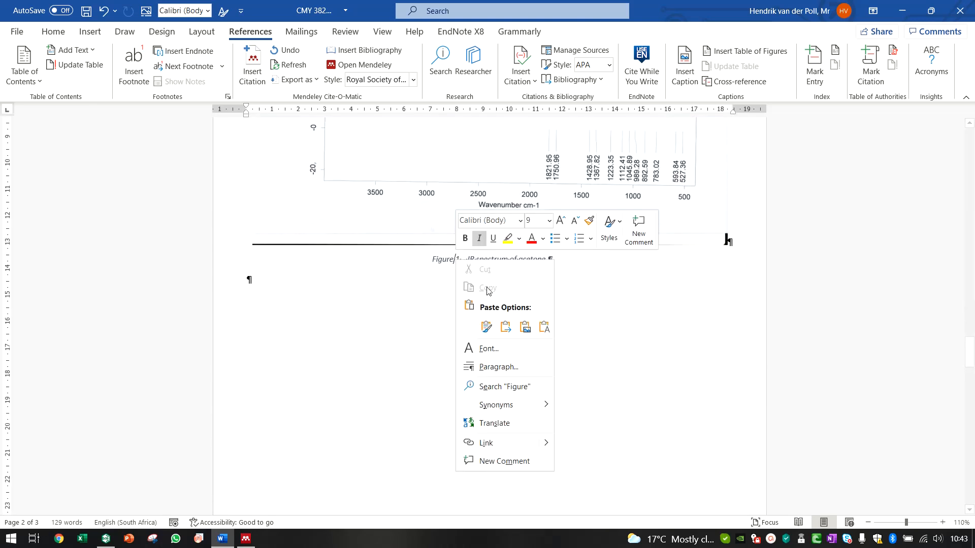
key("Escape")
key("ctrl+a")
right_click(456, 258)
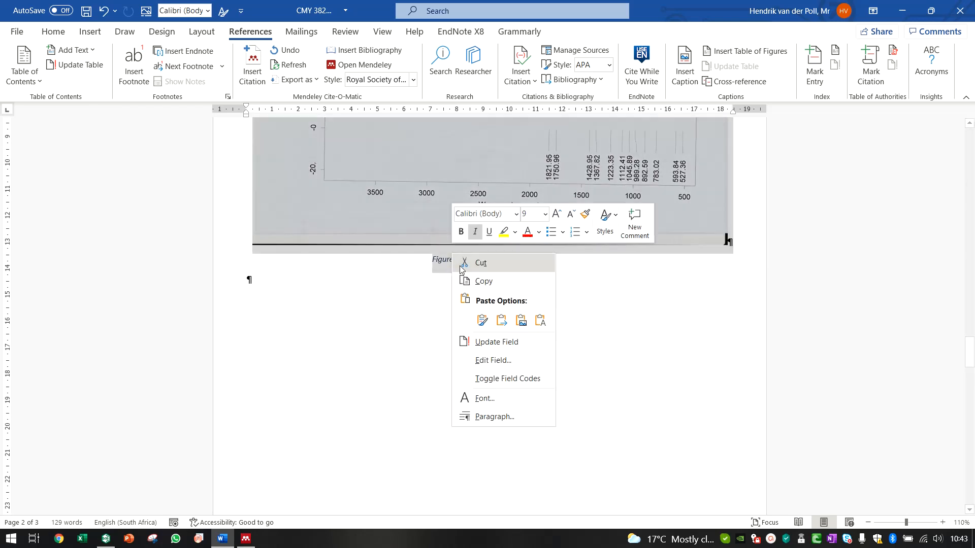
left_click(479, 341)
Update the caption number field of the third IR spectrum, above the benzene chlorination scheme.
scroll(473, 283, "down", 14)
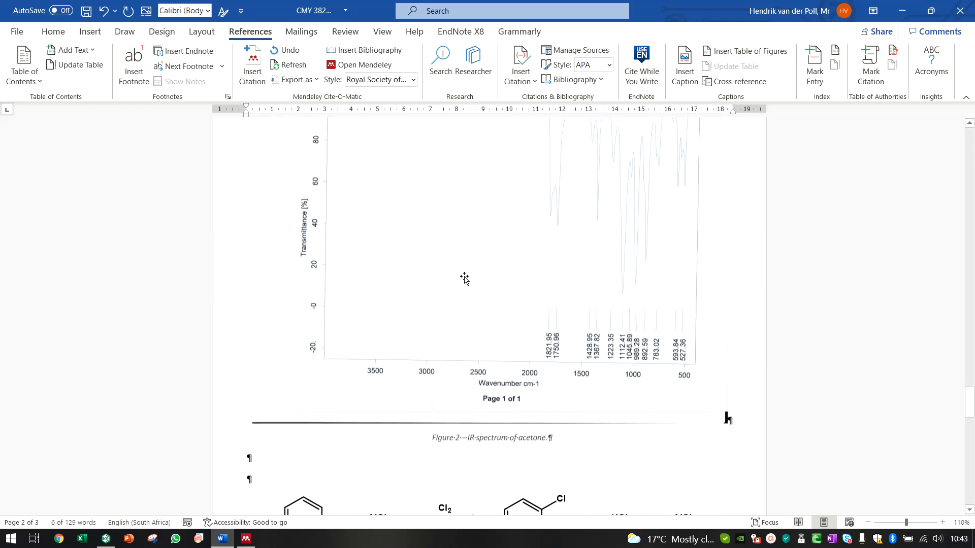
triple_click(476, 222)
right_click(477, 220)
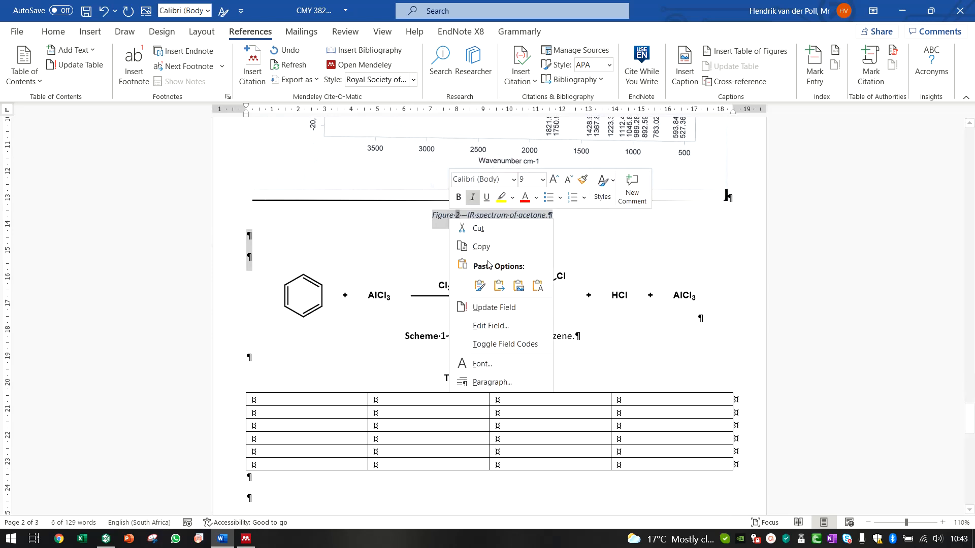
left_click(500, 307)
Update all fields in the whole document, choosing to update the entire table of contents.
scroll(495, 287, "up", 5)
key("ctrl+a")
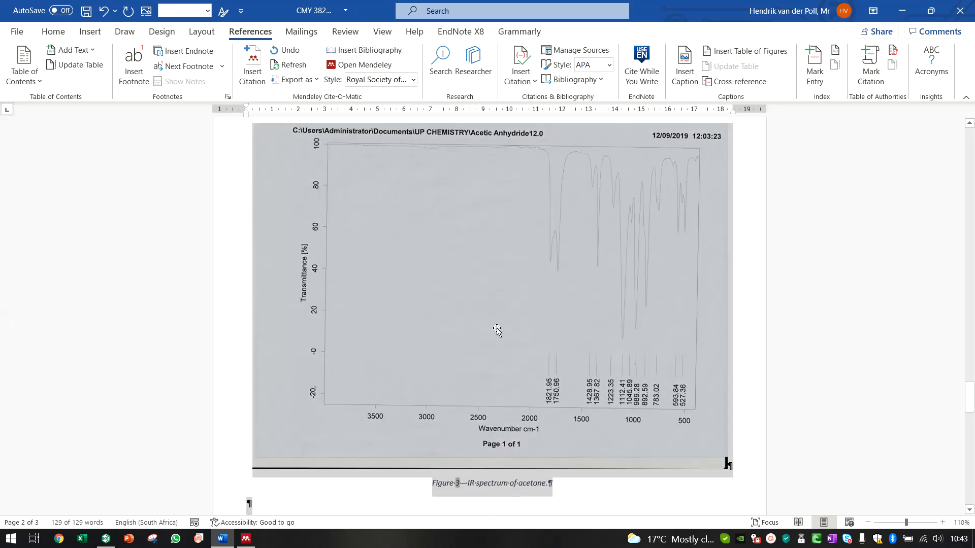
right_click(481, 480)
left_click(520, 393)
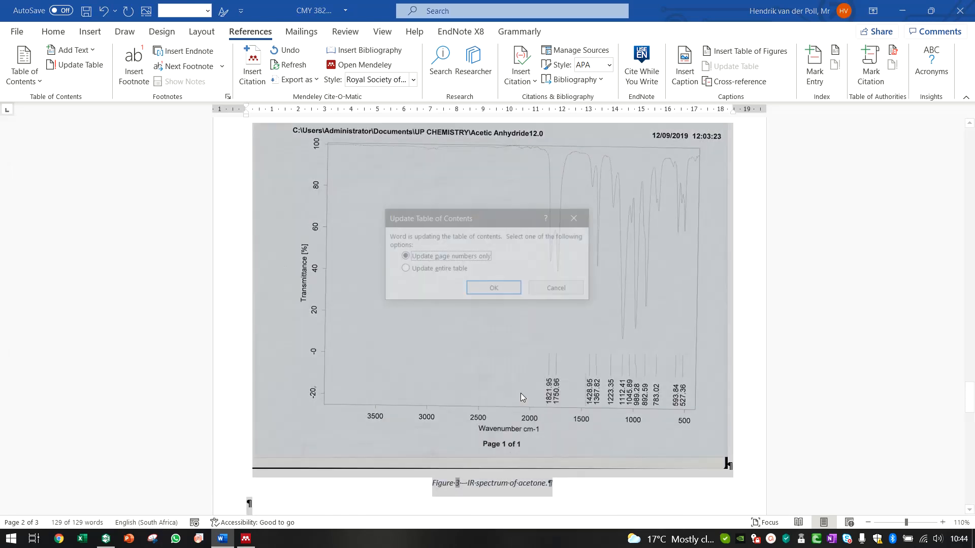
left_click(439, 270)
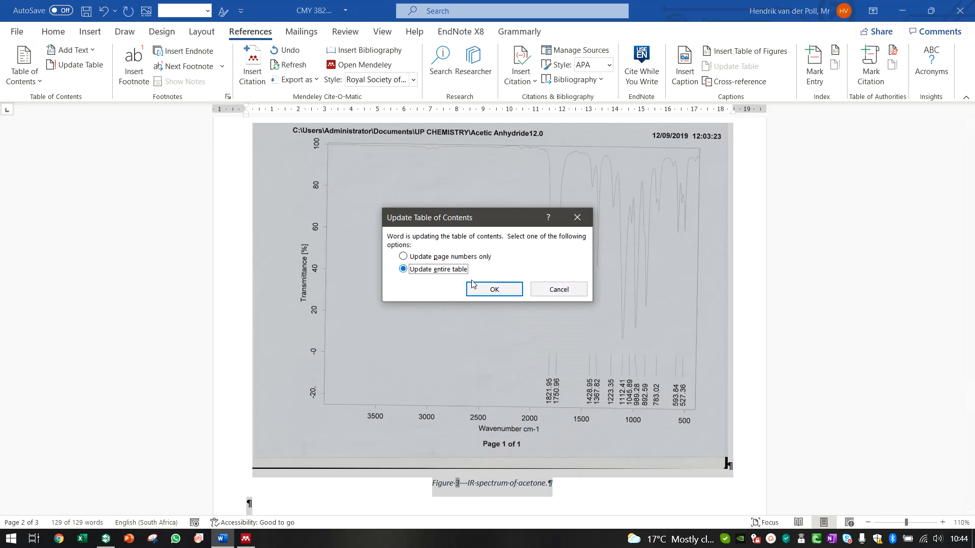
left_click(494, 289)
Check the renumbered figure captions against the cross-reference in the general text.
scroll(552, 377, "up", 17)
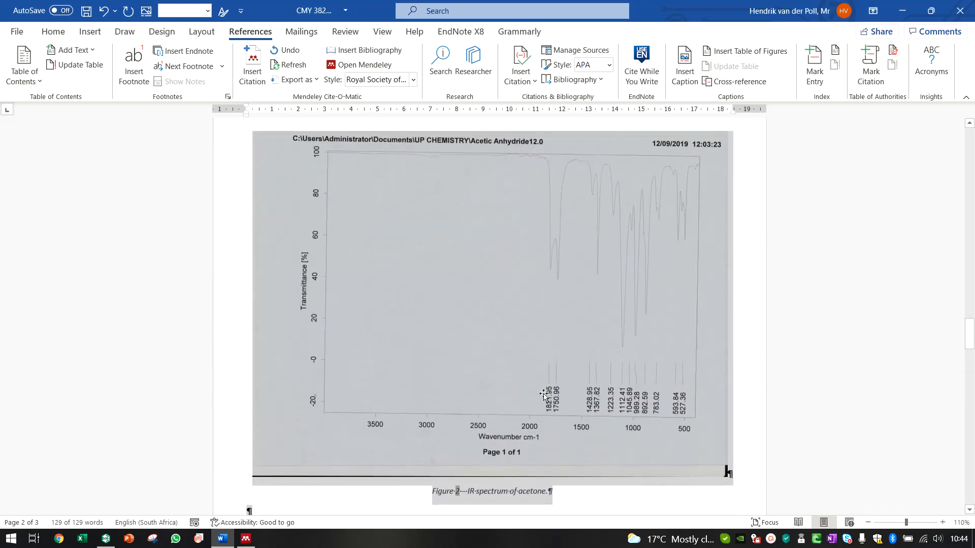
scroll(580, 421, "down", 3)
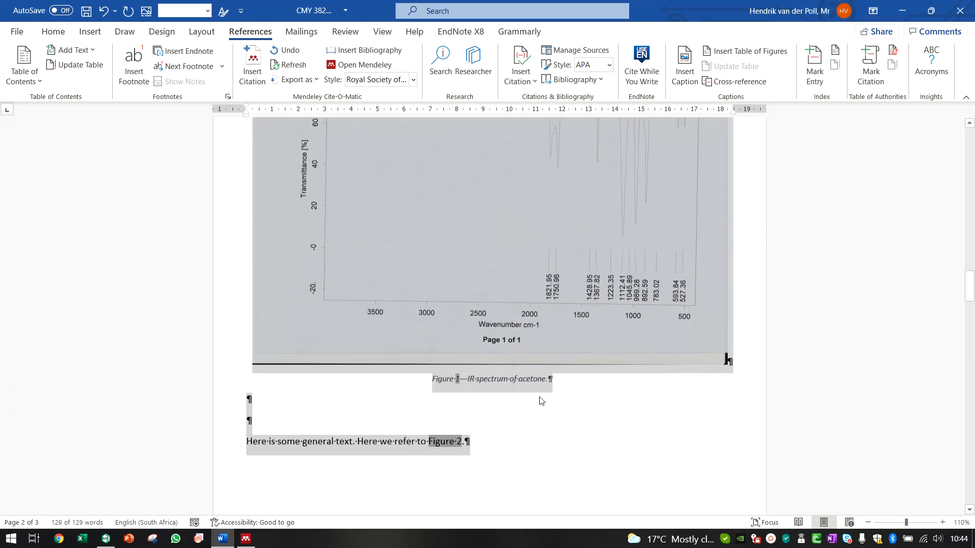
left_click(440, 399)
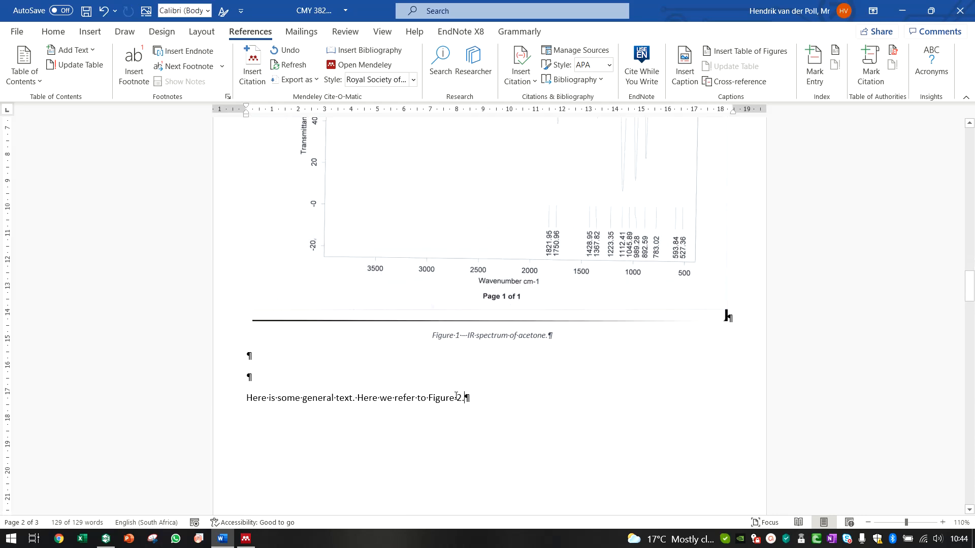
scroll(534, 411, "down", 10)
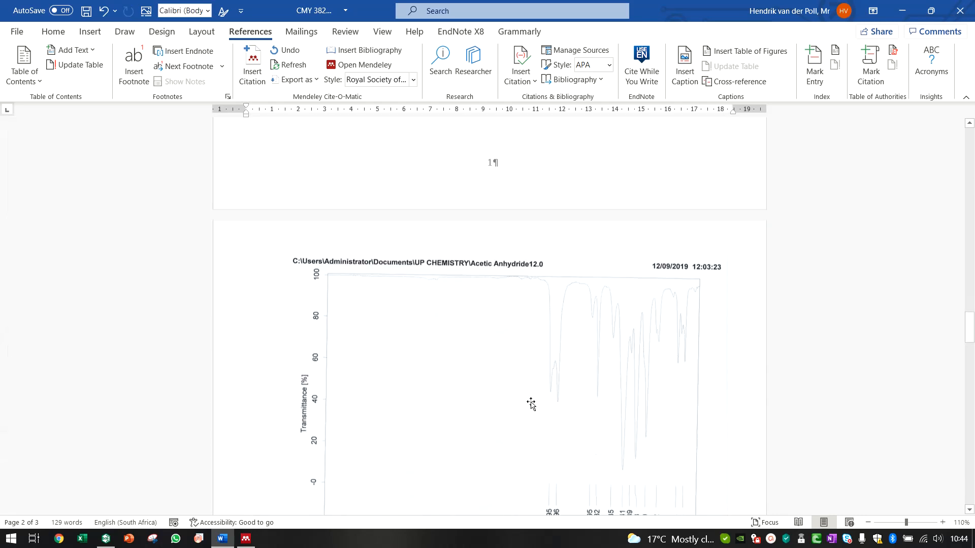
scroll(506, 406, "up", 3)
scroll(506, 406, "up", 6)
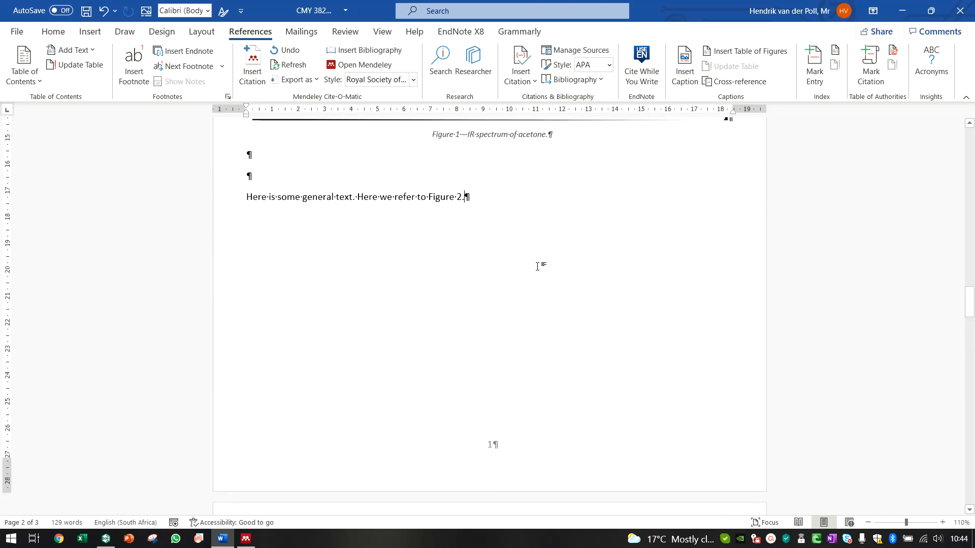
scroll(529, 266, "up", 5)
Remove the "Scheme 1 –" label from the benzene chlorination caption so its text starts with "The".
scroll(500, 259, "down", 20)
scroll(497, 254, "down", 5)
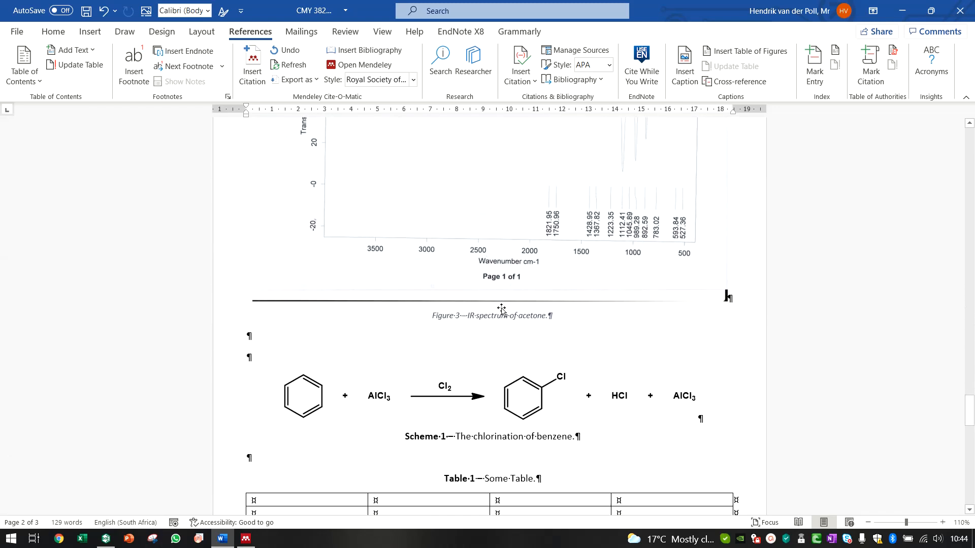
left_click_drag(459, 272, 379, 273)
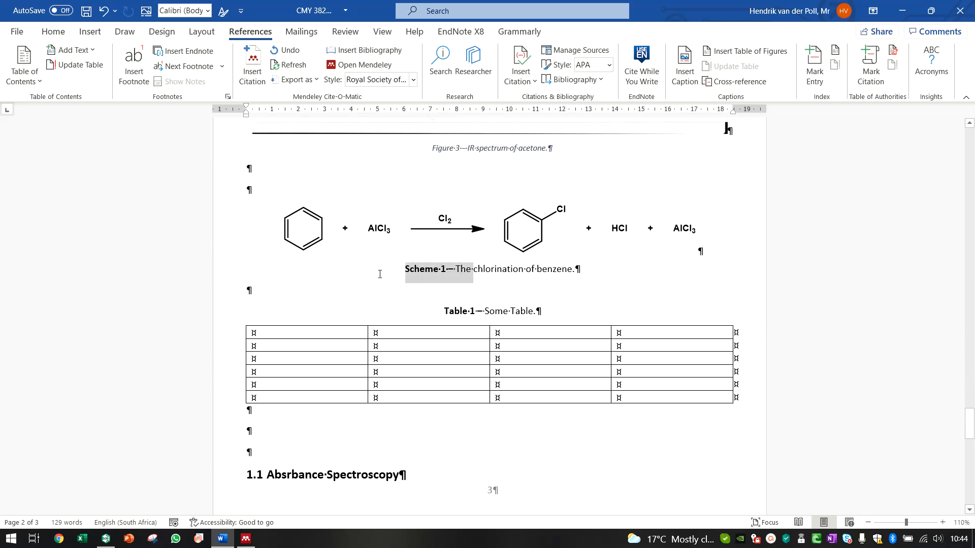
key("BackSpace")
type("The")
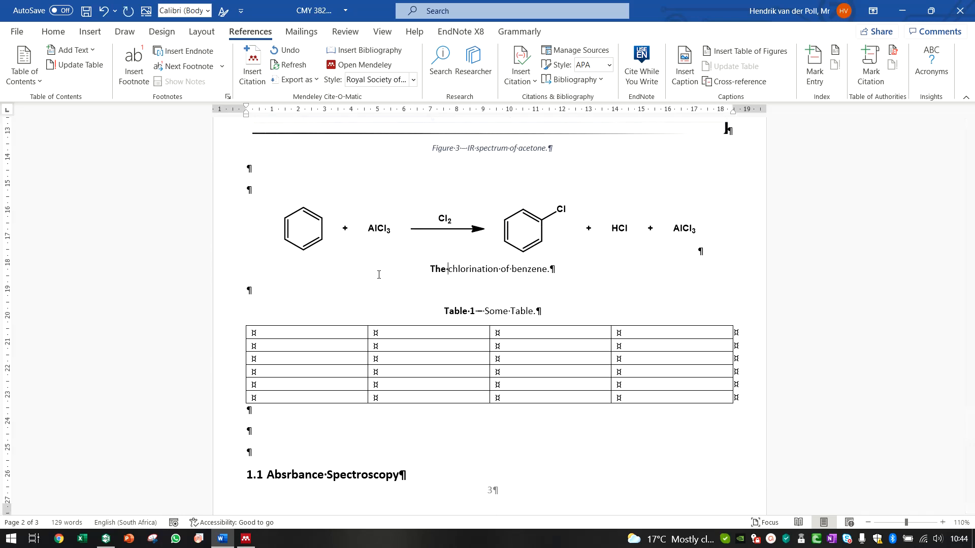
Remove the bold formatting from the word "The" at the start of the benzene chlorination caption.
key("shift+Left")
key("shift+Left")
key("shift+Left")
key("ctrl+b")
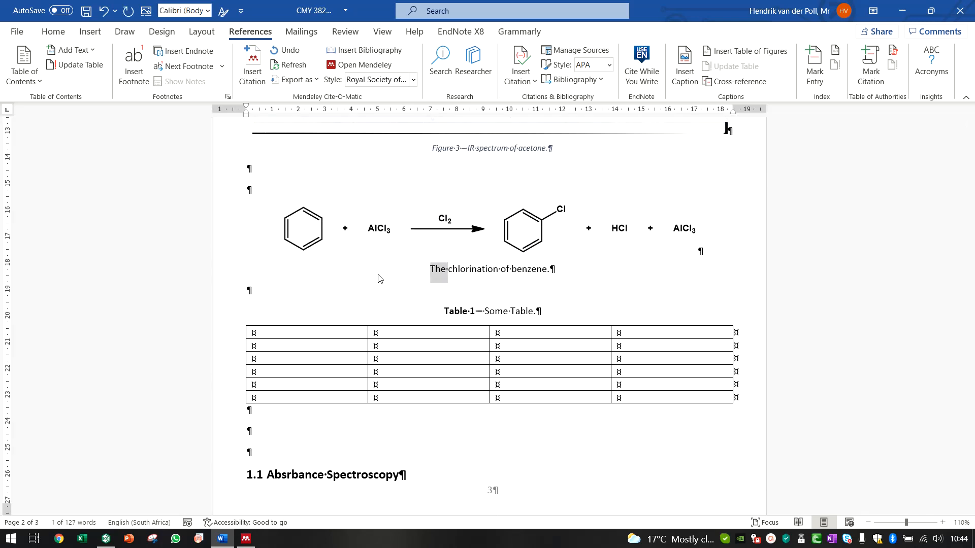
Insert an automatically numbered Scheme label before the benzene chlorination caption text and centre the caption.
left_click(445, 257)
left_click(421, 267)
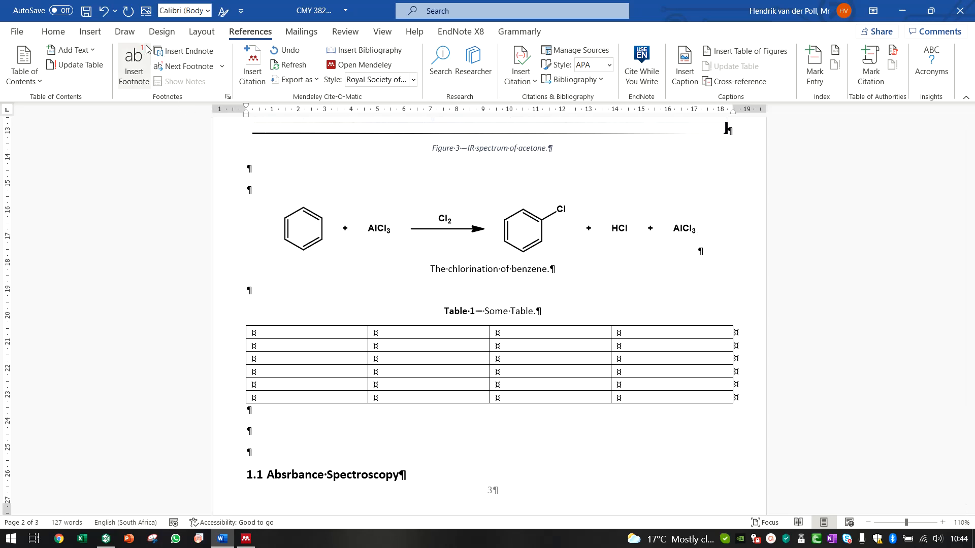
left_click(147, 10)
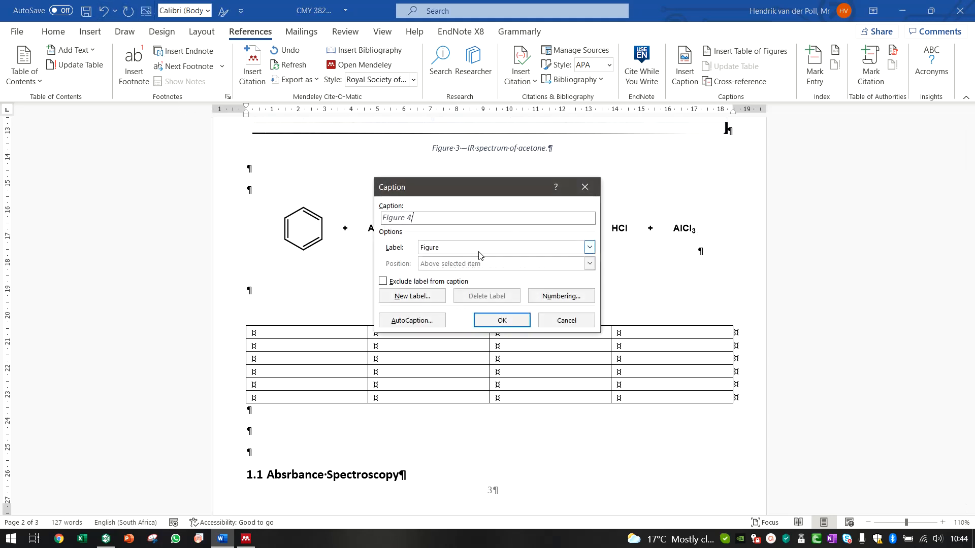
left_click(589, 247)
left_click(457, 276)
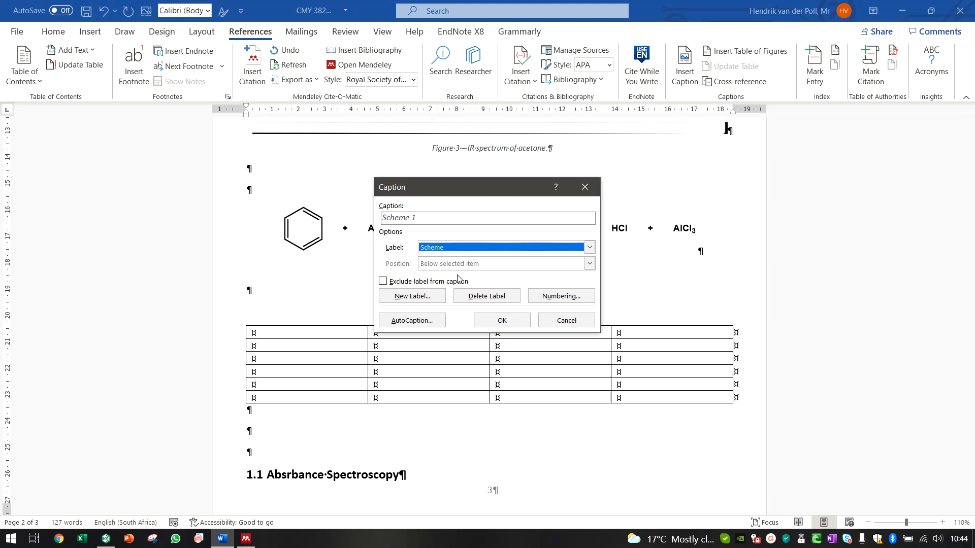
left_click(502, 320)
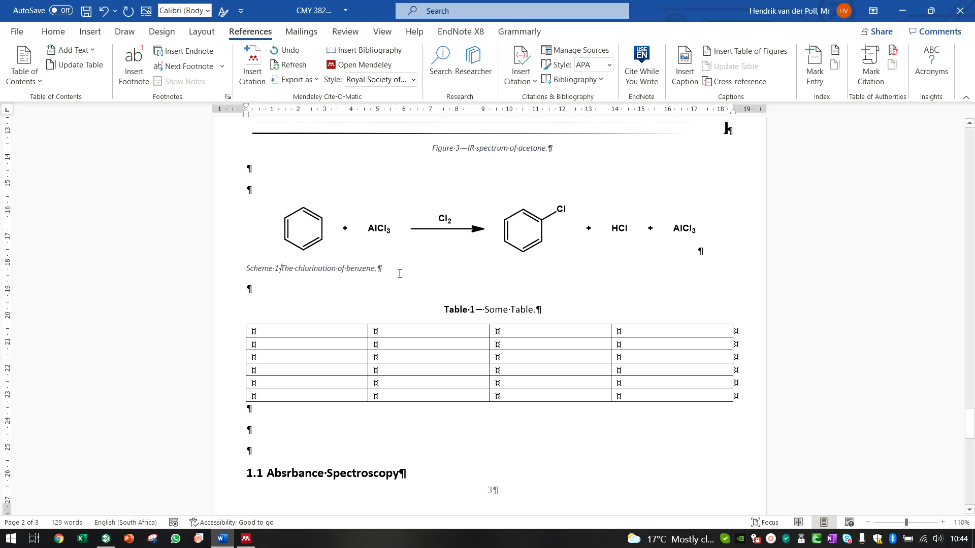
left_click(53, 32)
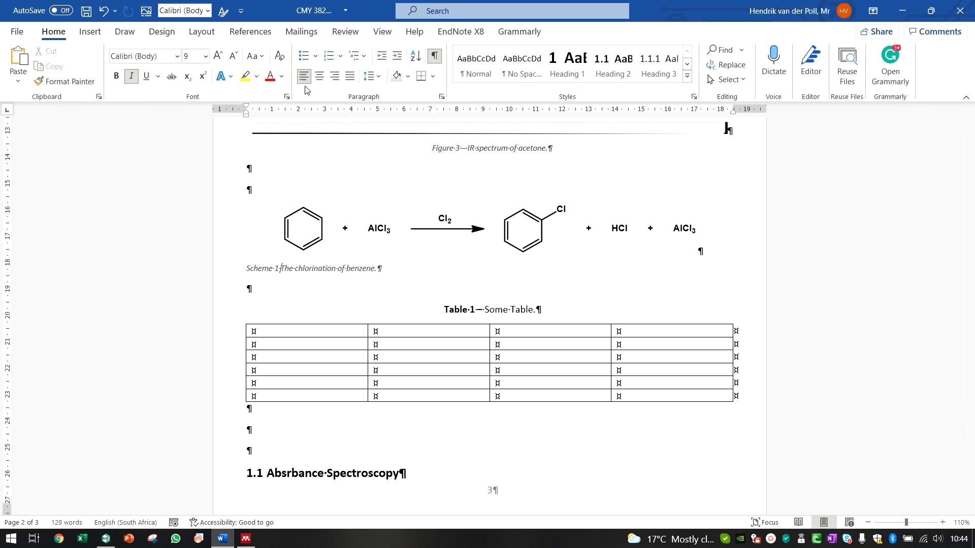
left_click(320, 76)
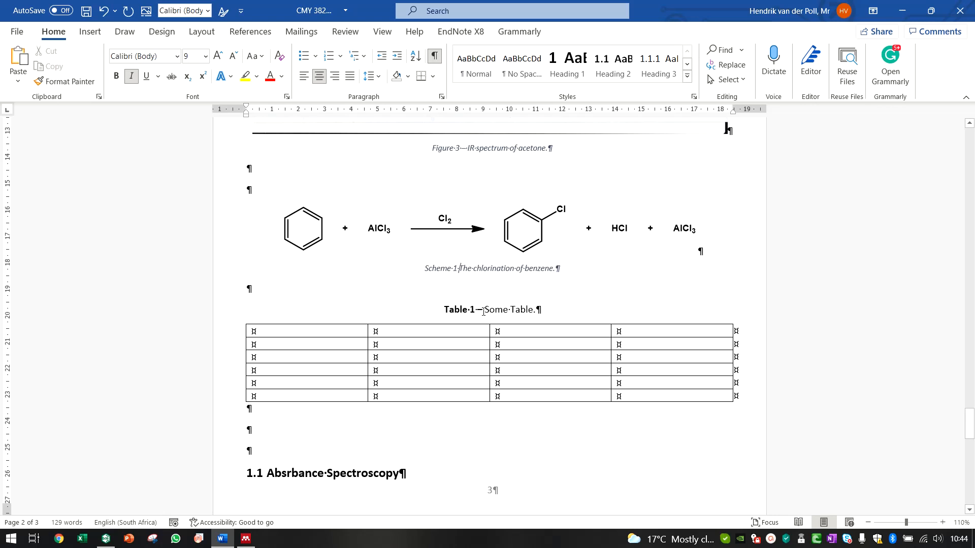
Replace the "Table 1 –" text above the table with a centred automatic Table label, numbered without the chapter number.
left_click_drag(483, 311, 422, 306)
key("BackSpace")
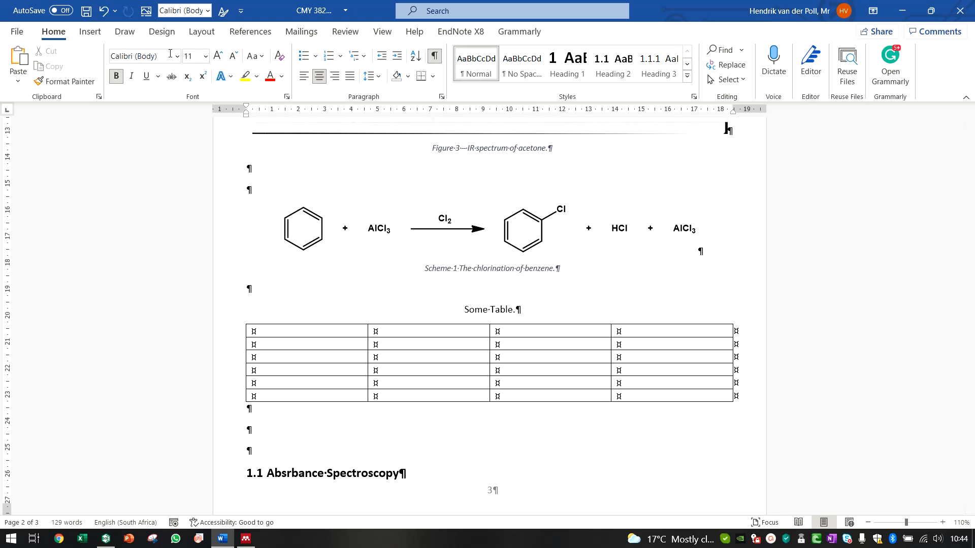
left_click(146, 10)
left_click(483, 249)
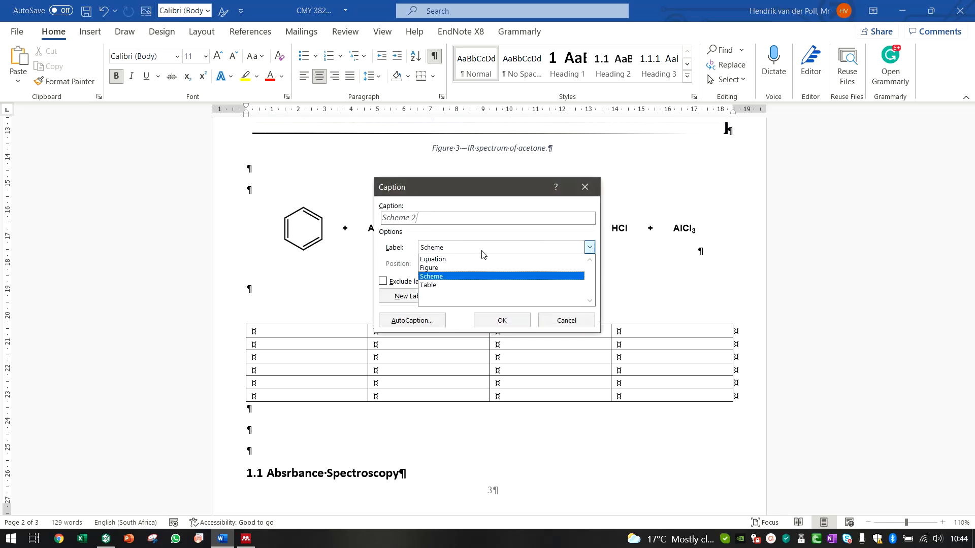
left_click(481, 285)
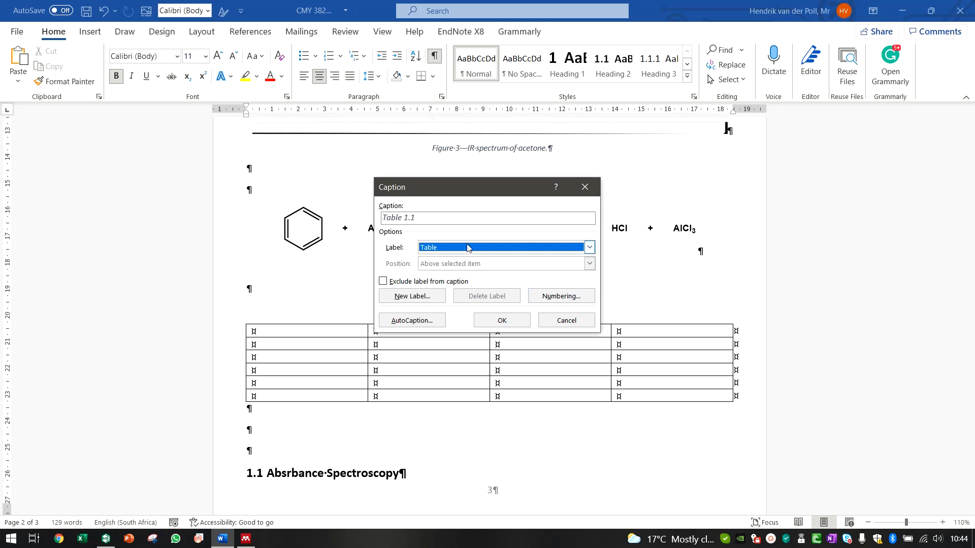
left_click(537, 296)
left_click(424, 243)
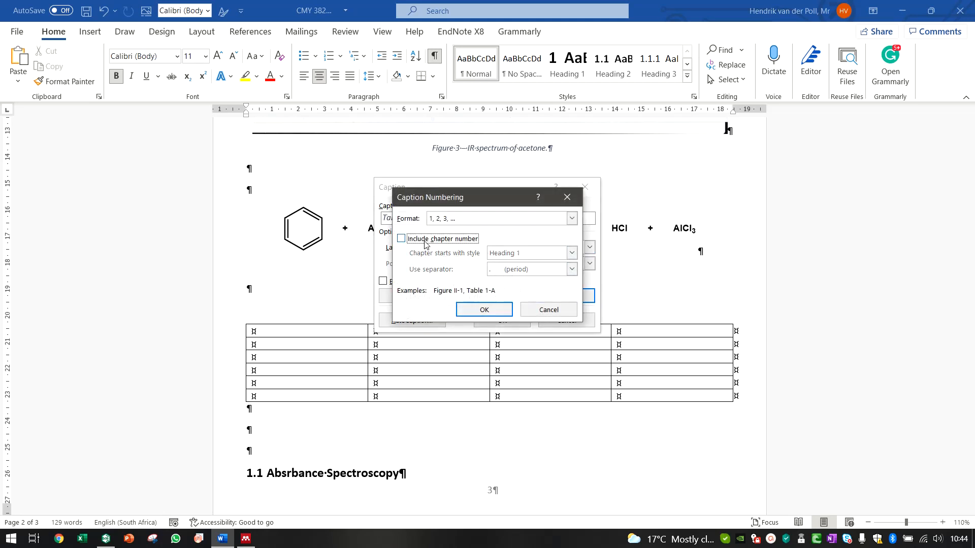
left_click(484, 309)
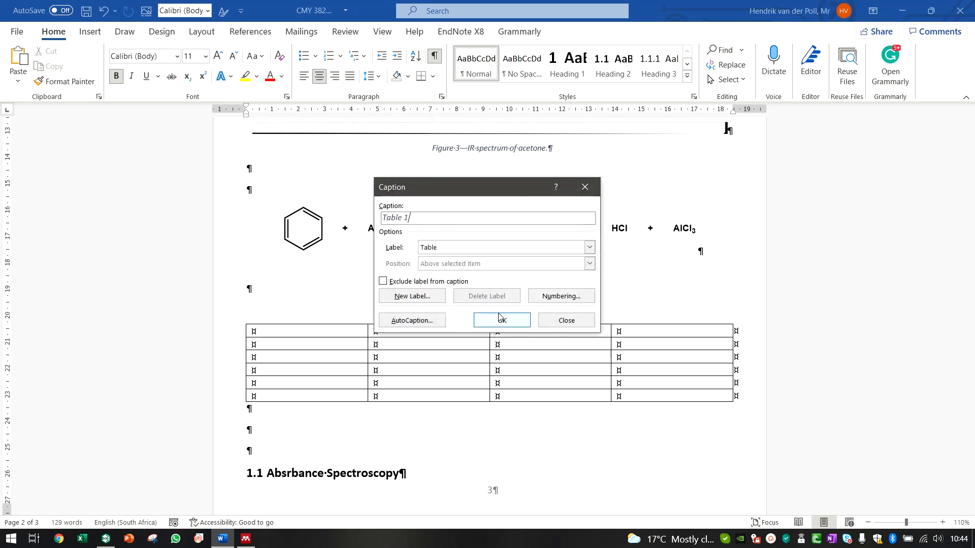
left_click(502, 320)
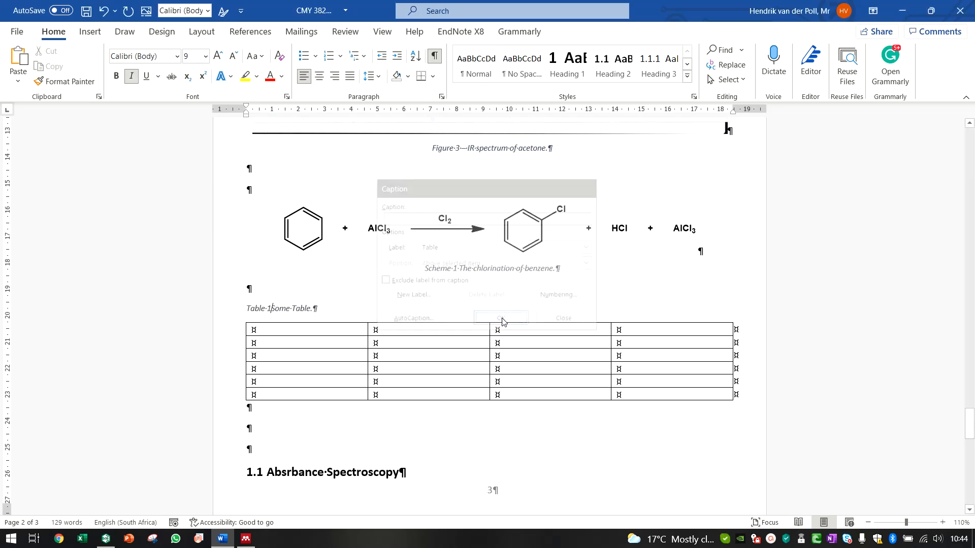
left_click(319, 75)
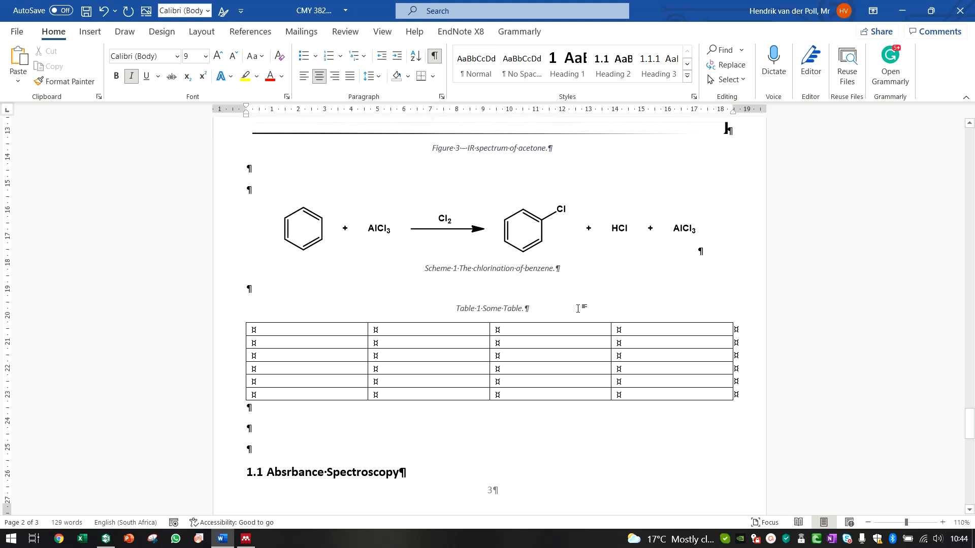
Modify the Caption style to 11 pt, bold, non-italic text in the automatic font colour.
double_click(478, 309)
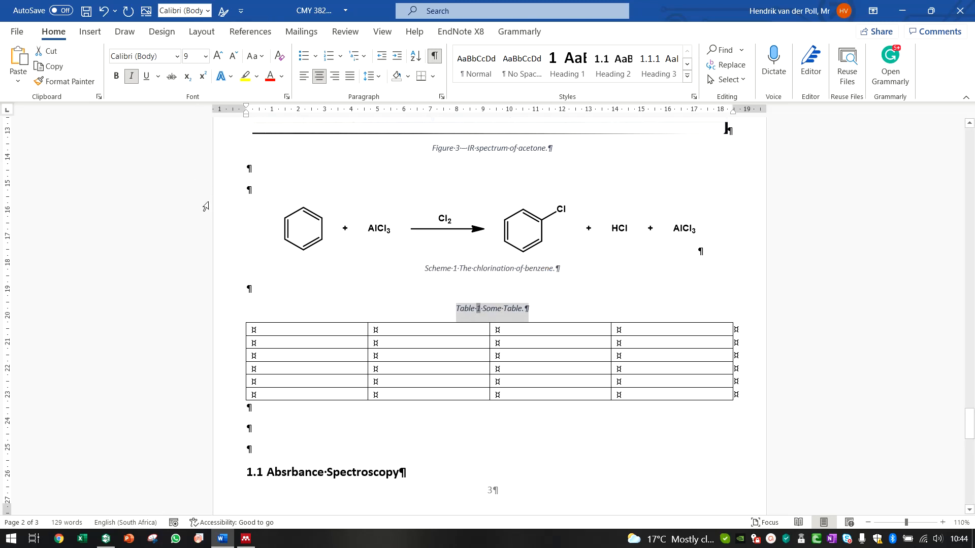
left_click(690, 82)
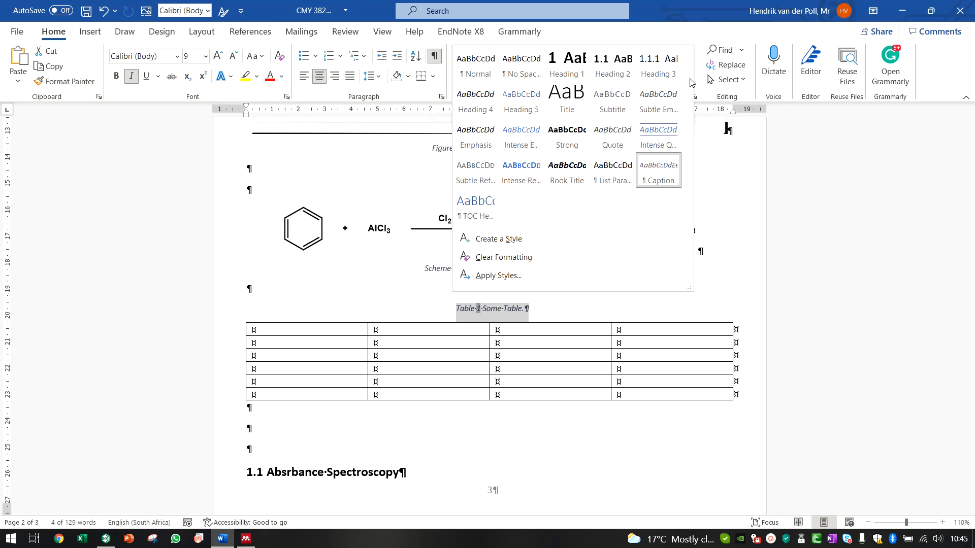
right_click(658, 174)
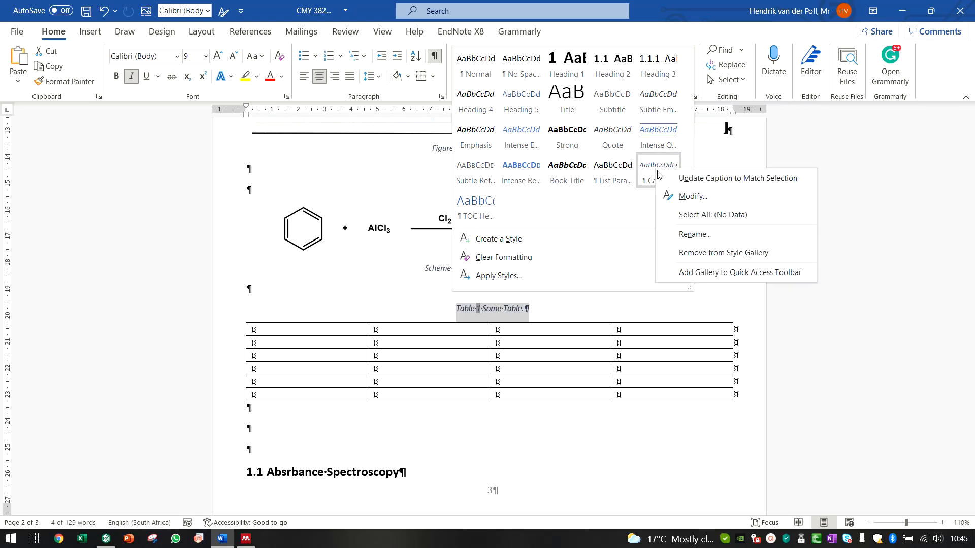
left_click(693, 196)
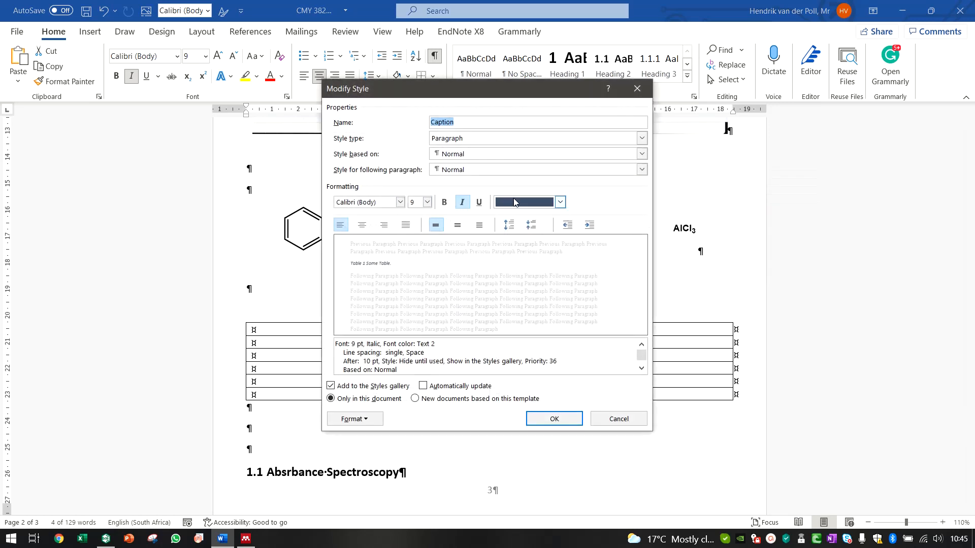
left_click(560, 203)
left_click(513, 219)
left_click(463, 204)
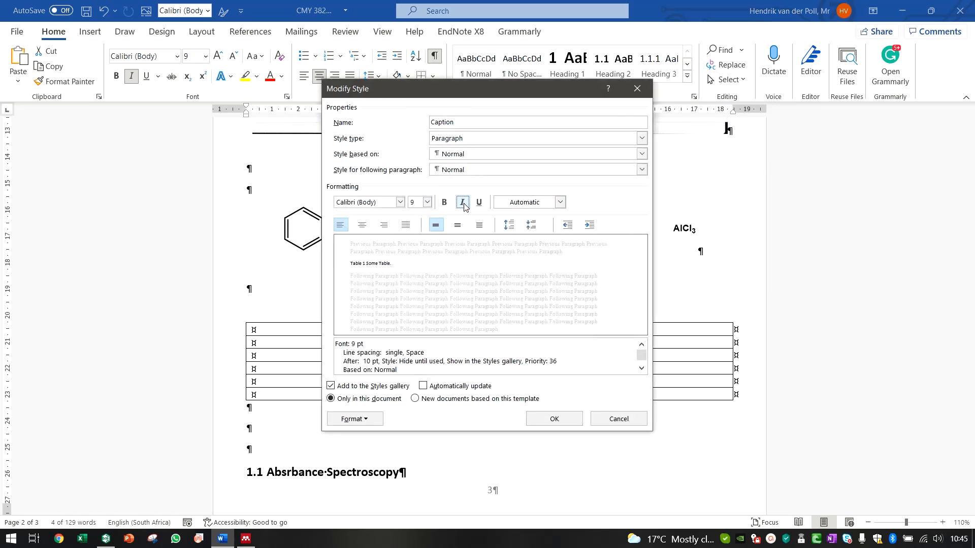
left_click(445, 204)
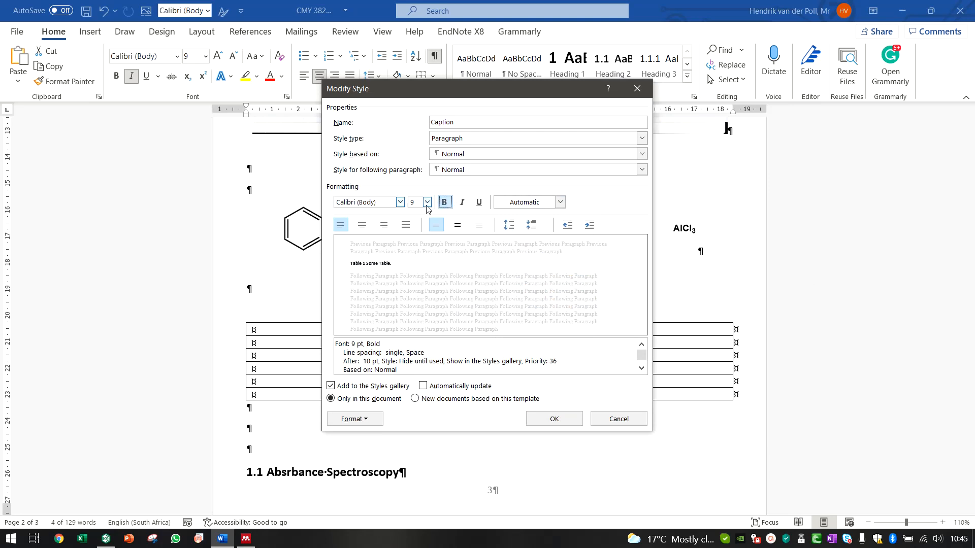
left_click(427, 203)
left_click(414, 243)
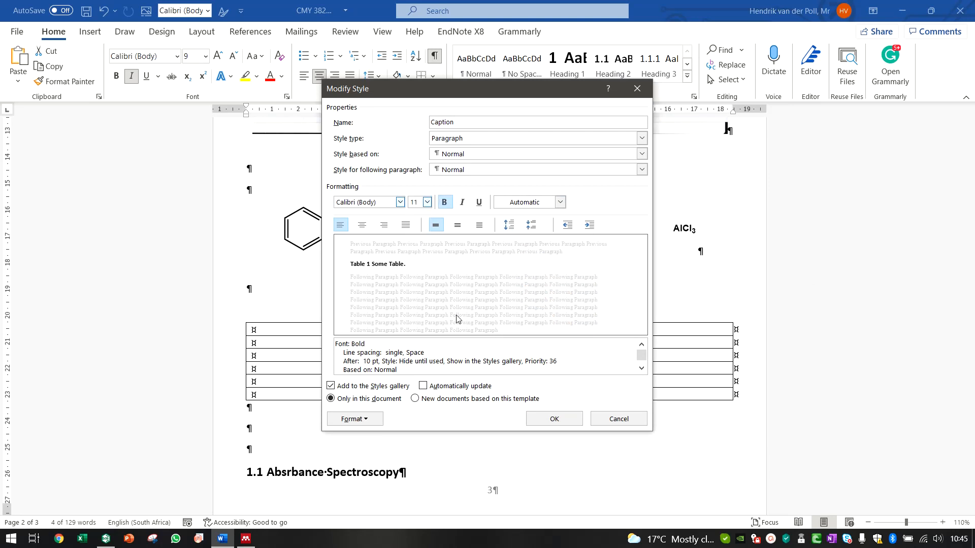
left_click(560, 420)
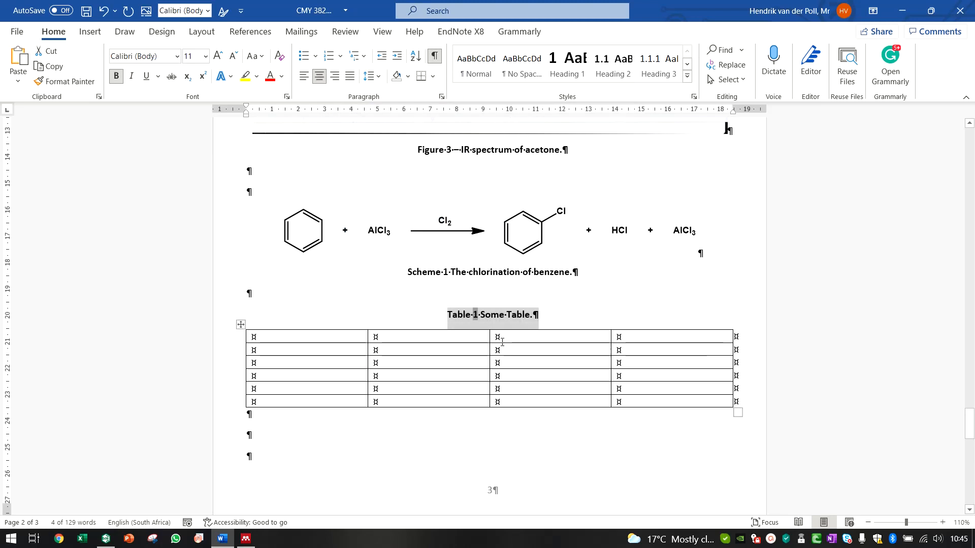
Add a dash after the "Scheme 1" and "Table 1" caption labels and save the document.
left_click(399, 271)
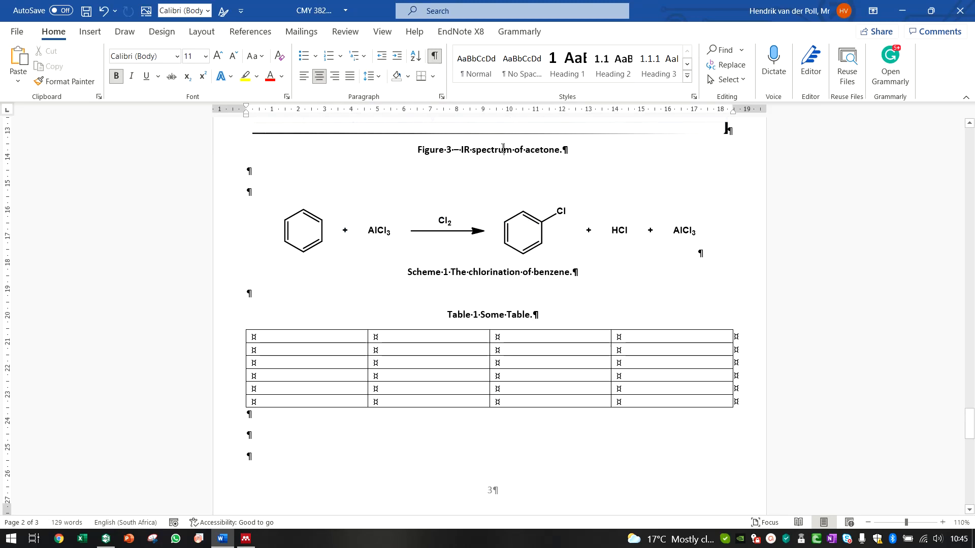
left_click(453, 274)
type("—")
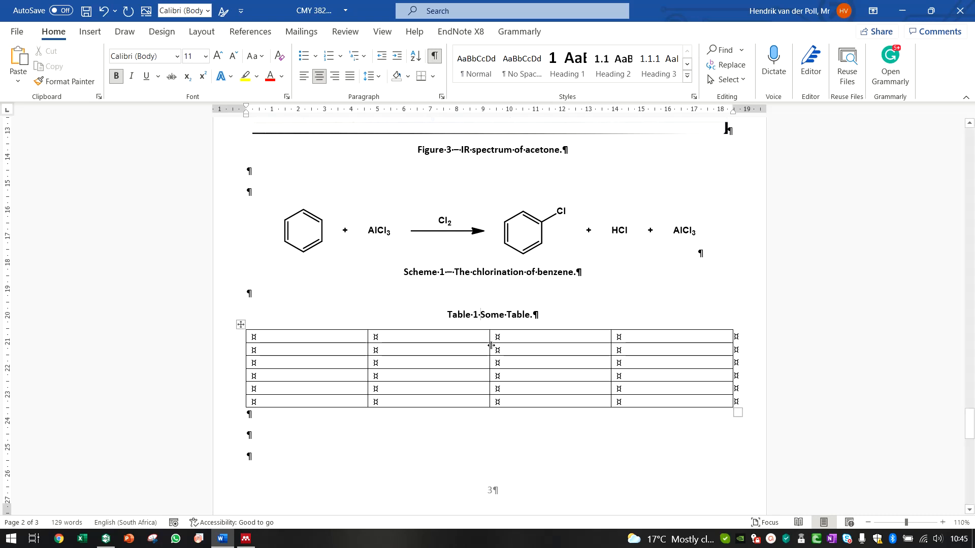
type("—")
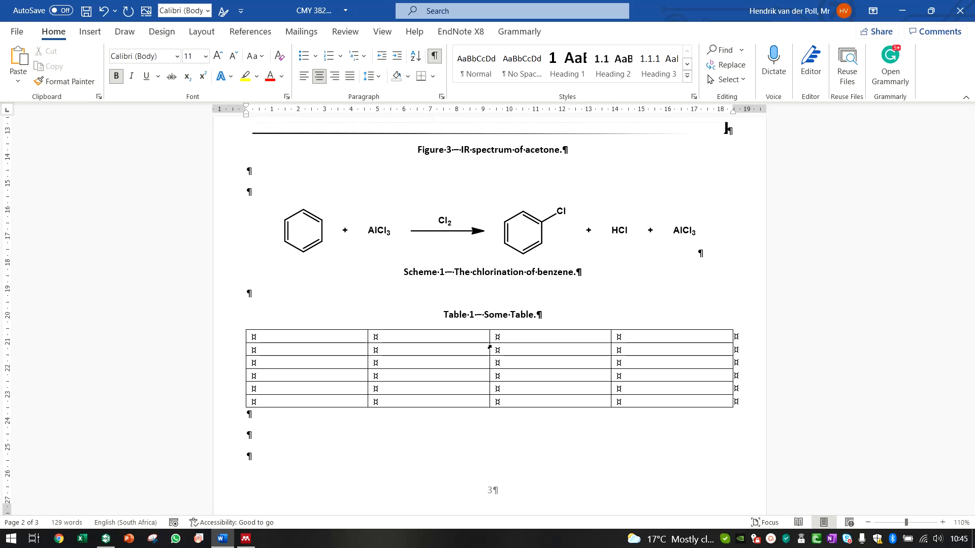
key("ctrl+s")
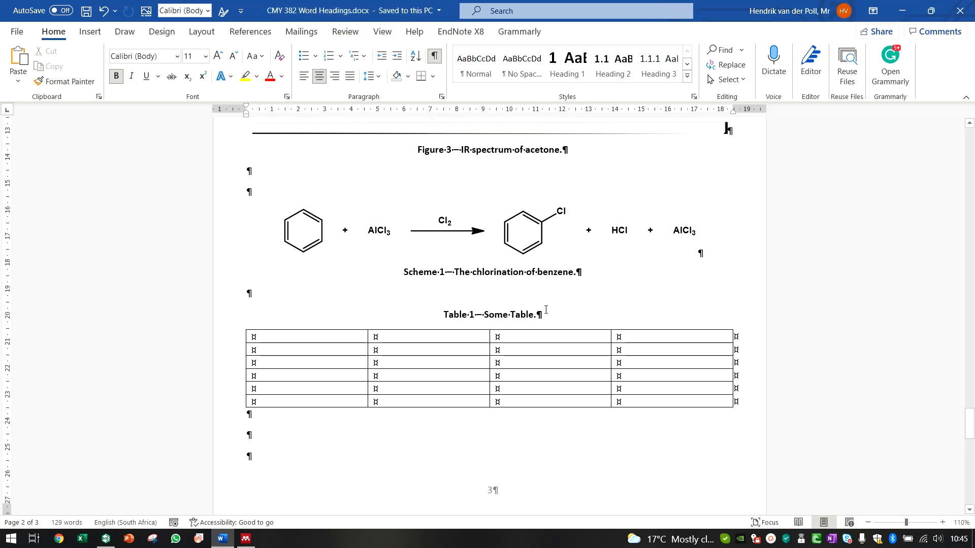
Remove the bold from the descriptive text of the Table 1, Scheme 1 and Figure 3 captions, keeping their labels bold.
left_click_drag(546, 310, 484, 315)
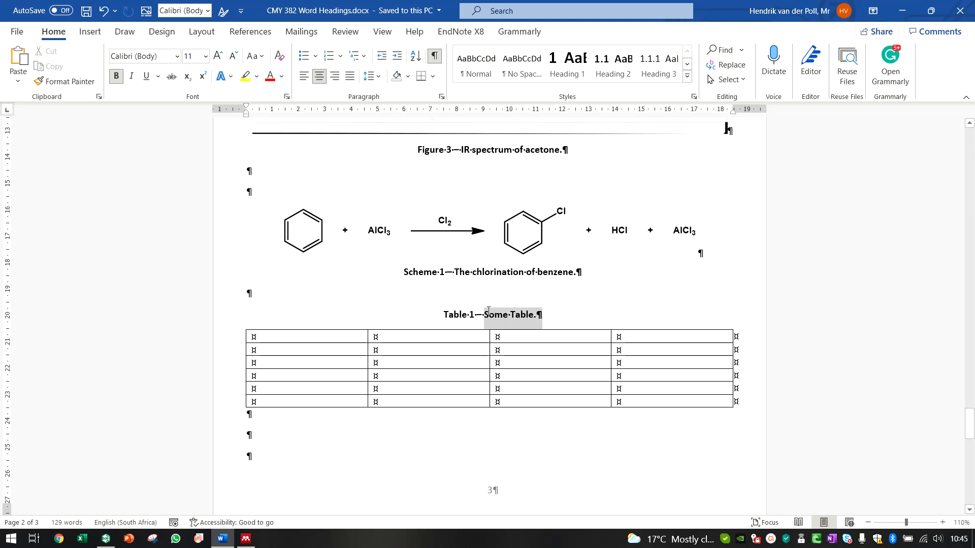
left_click(113, 80)
left_click(404, 273)
left_click_drag(584, 274, 456, 273)
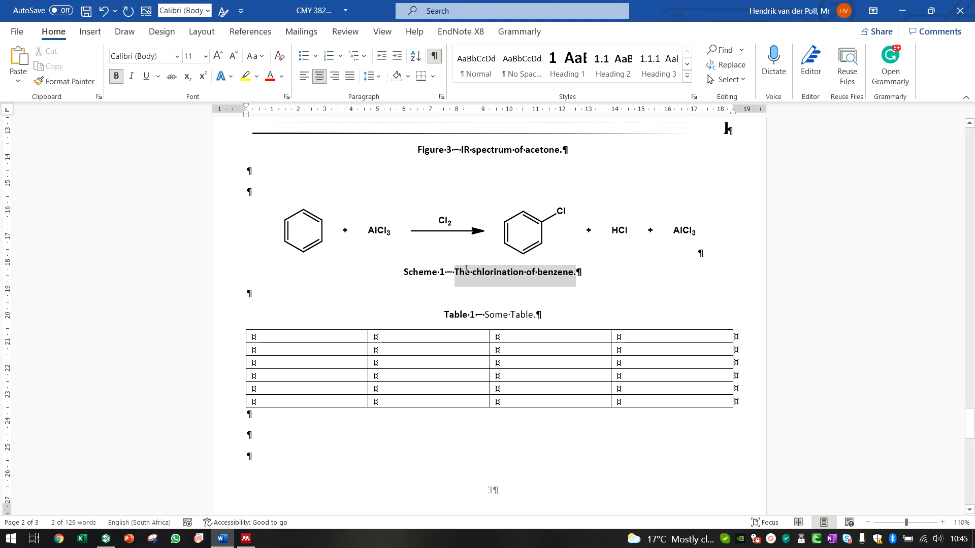
left_click(116, 75)
left_click_drag(618, 154, 464, 151)
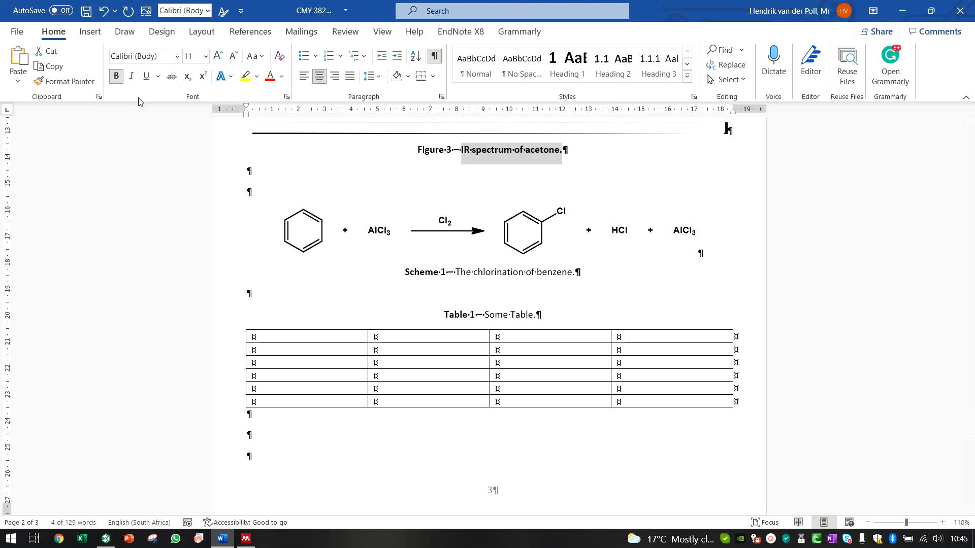
left_click(338, 307)
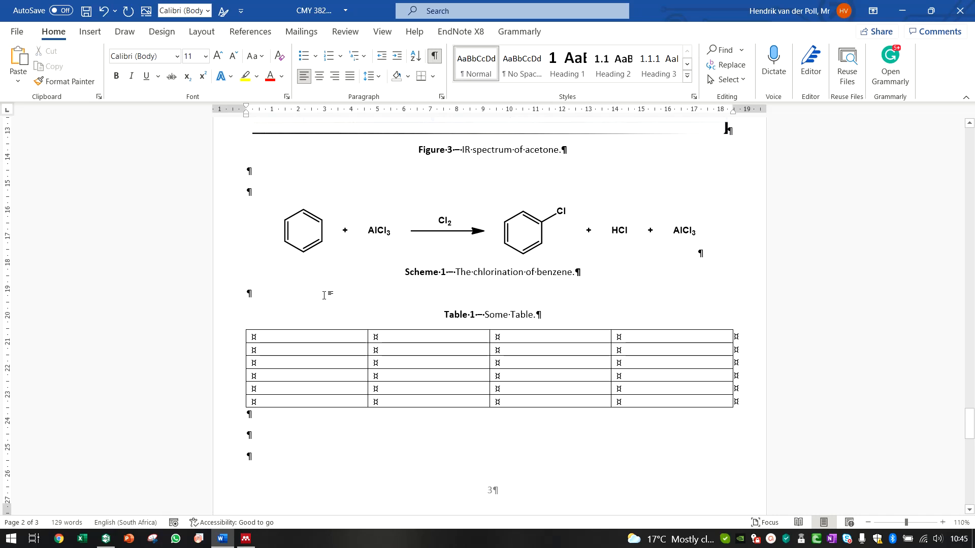
left_click(316, 423)
Follow the "Figure 2" cross-reference in the general text to its figure caption.
scroll(335, 421, "up", 5)
scroll(492, 422, "down", 5)
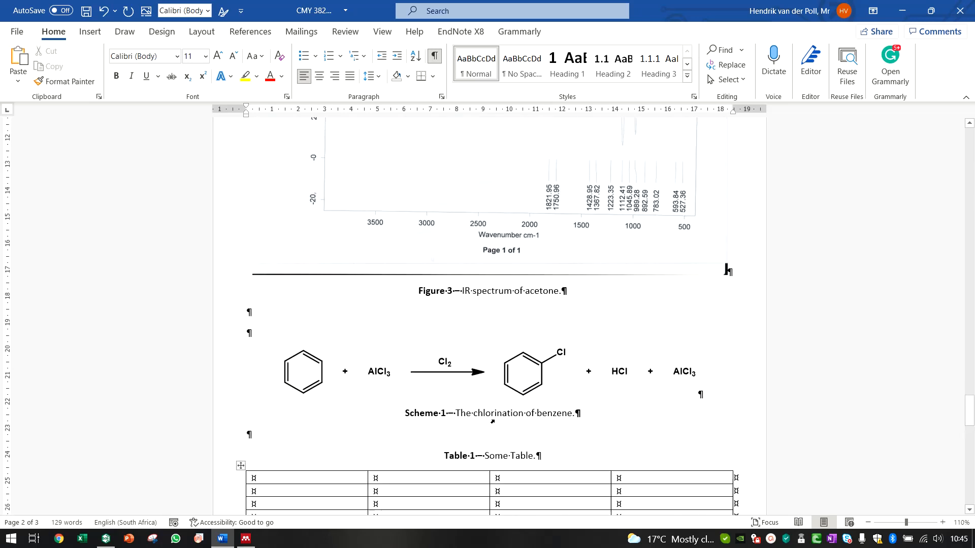
scroll(493, 422, "up", 15)
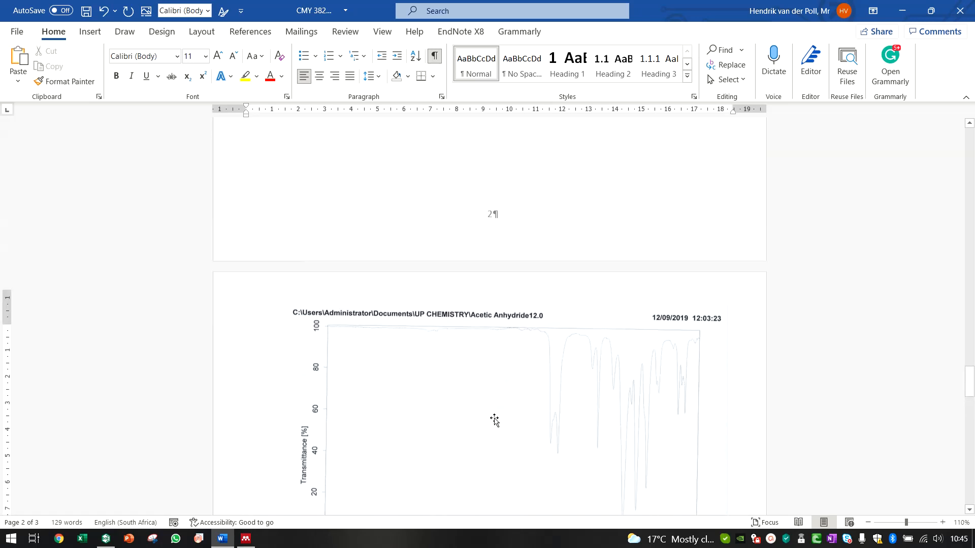
scroll(494, 419, "up", 5)
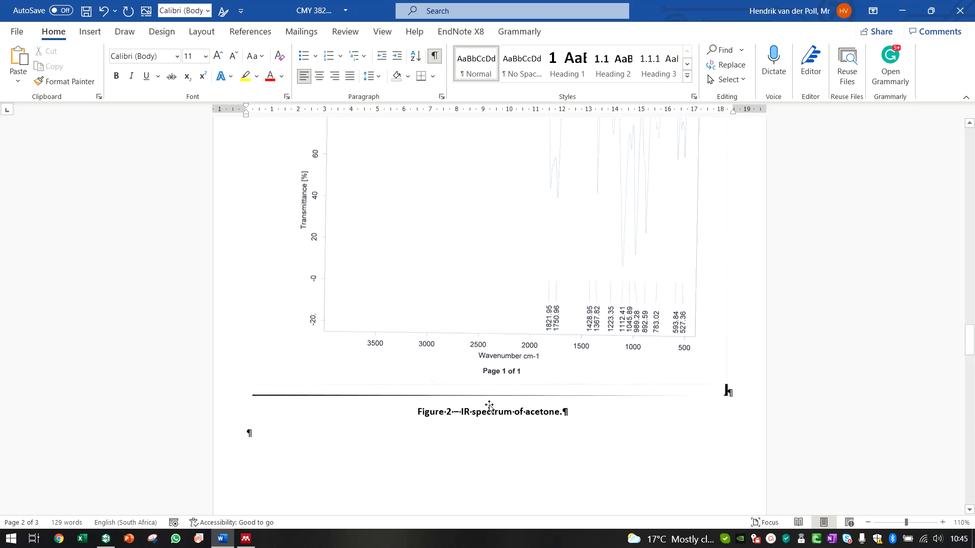
scroll(501, 414, "up", 5)
scroll(498, 415, "up", 5)
scroll(500, 415, "up", 4)
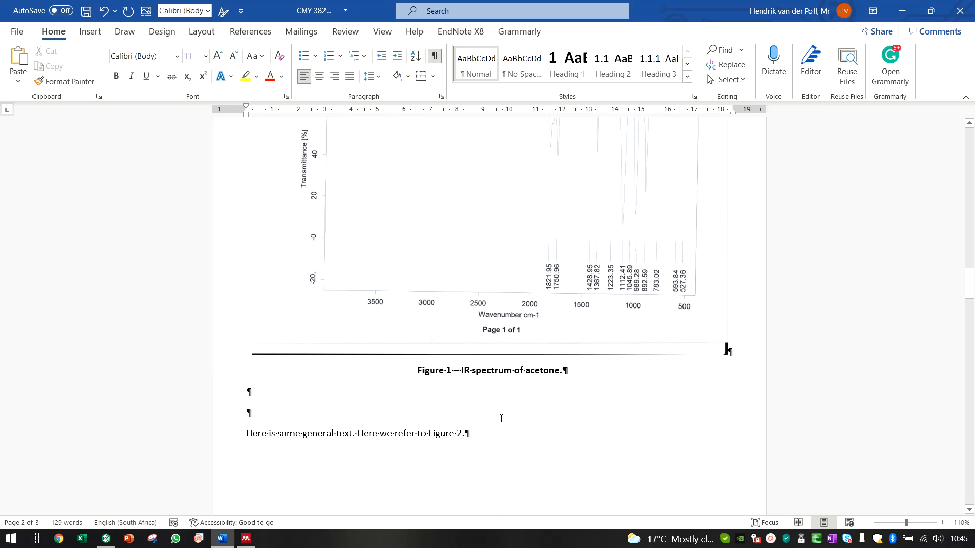
left_click(446, 438, "ctrl")
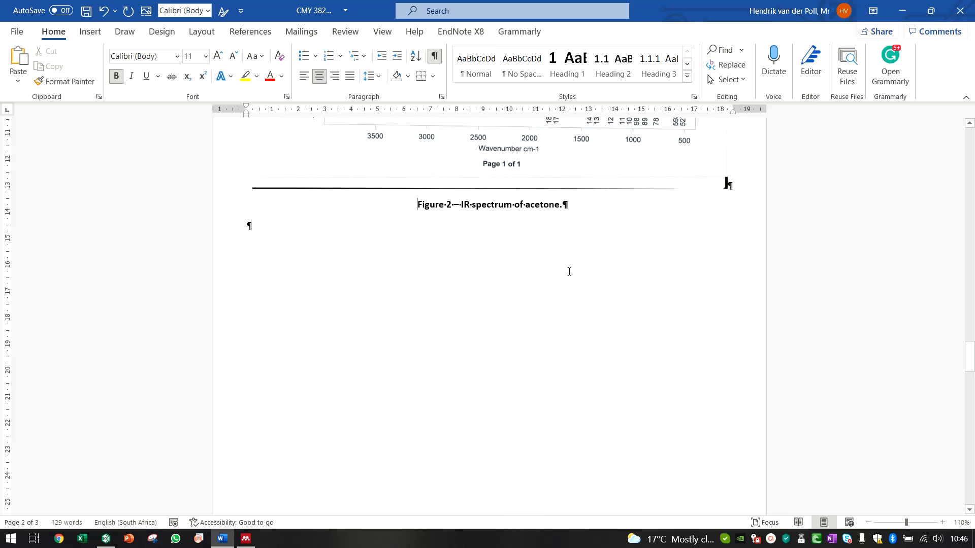
Enter "In your text" in the empty paragraph directly below the Figure 3 caption.
scroll(569, 272, "up", 15)
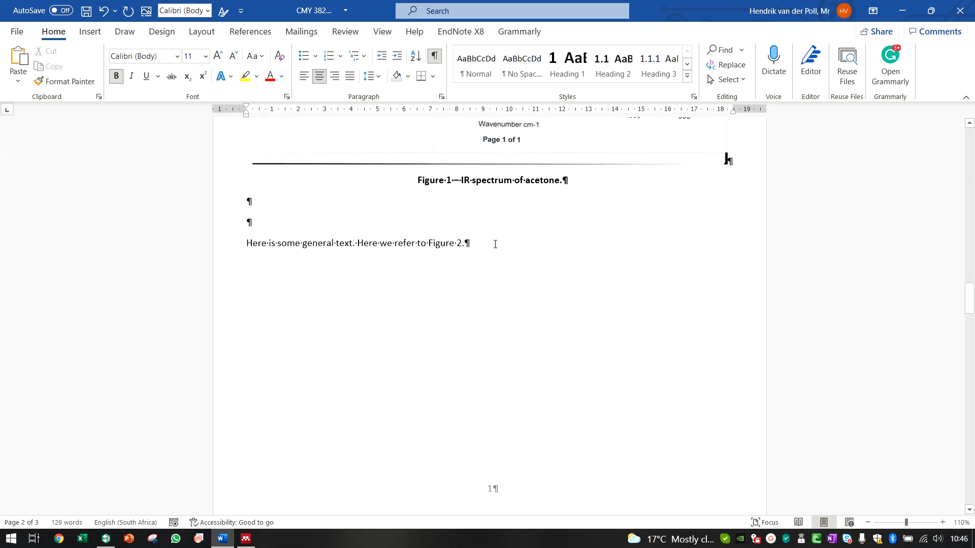
left_click(495, 244)
scroll(523, 320, "up", 12)
scroll(523, 327, "down", 3)
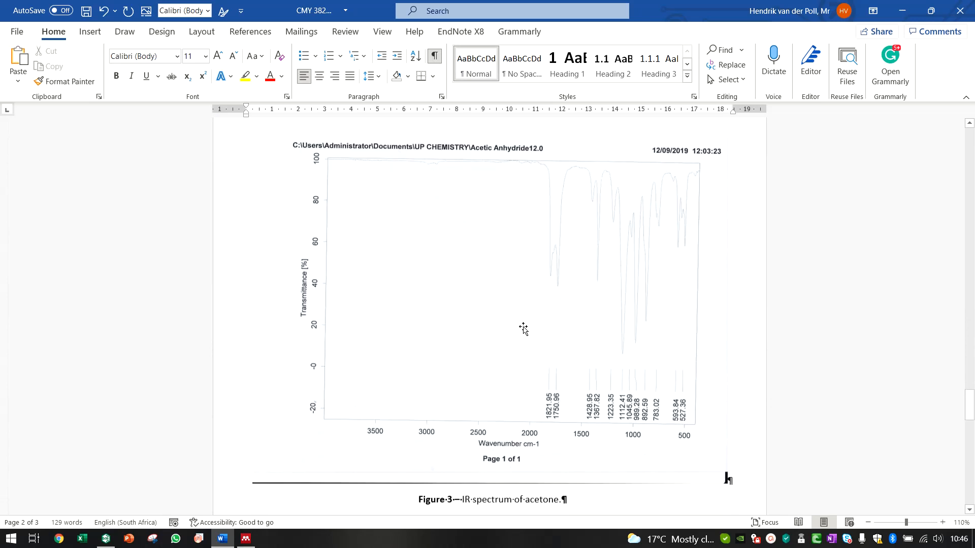
scroll(523, 329, "down", 5)
left_click(273, 287)
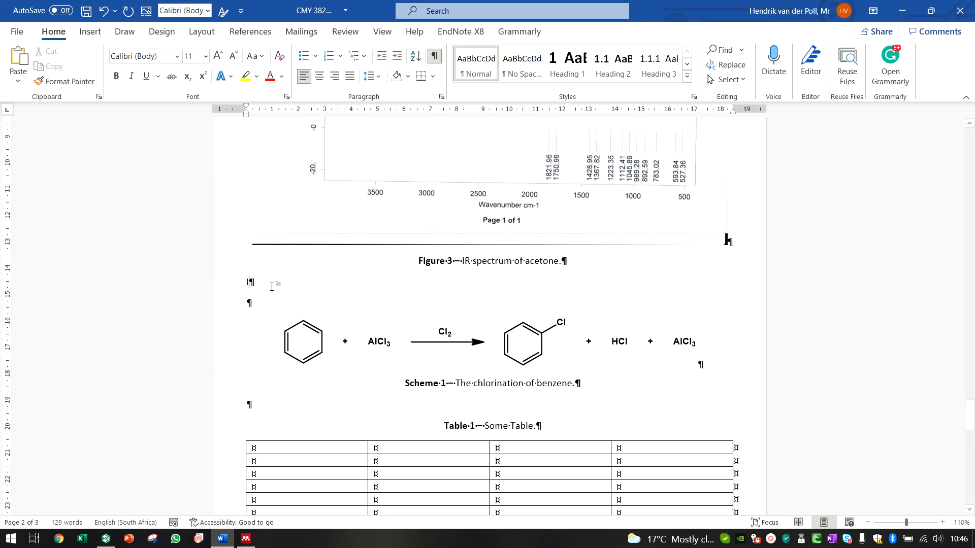
type("In your text")
Insert a hyperlinked cross-reference to the Scheme 1 caption, only label and number, after "In your text" and end the sentence with a full stop.
left_click(250, 31)
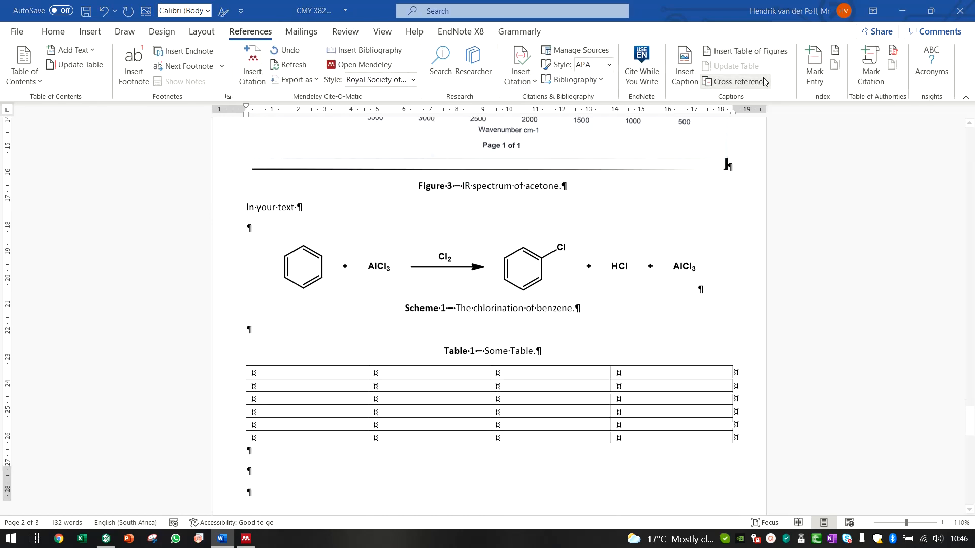
left_click(764, 81)
left_click(624, 326)
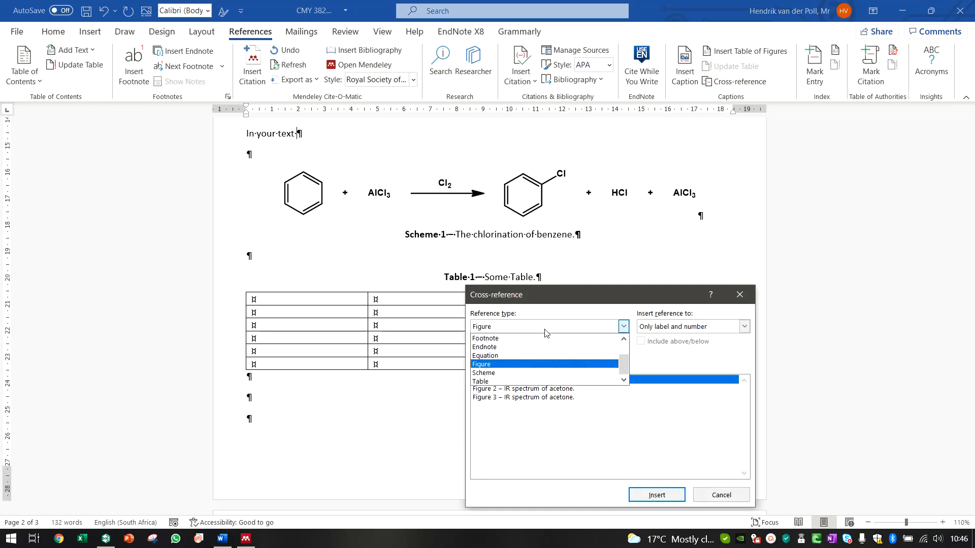
left_click(542, 373)
left_click(744, 326)
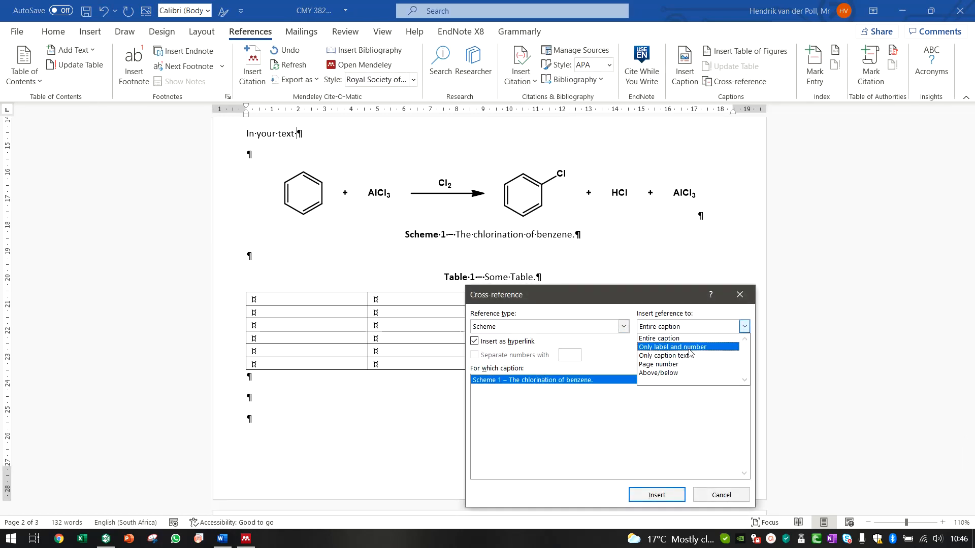
left_click(690, 349)
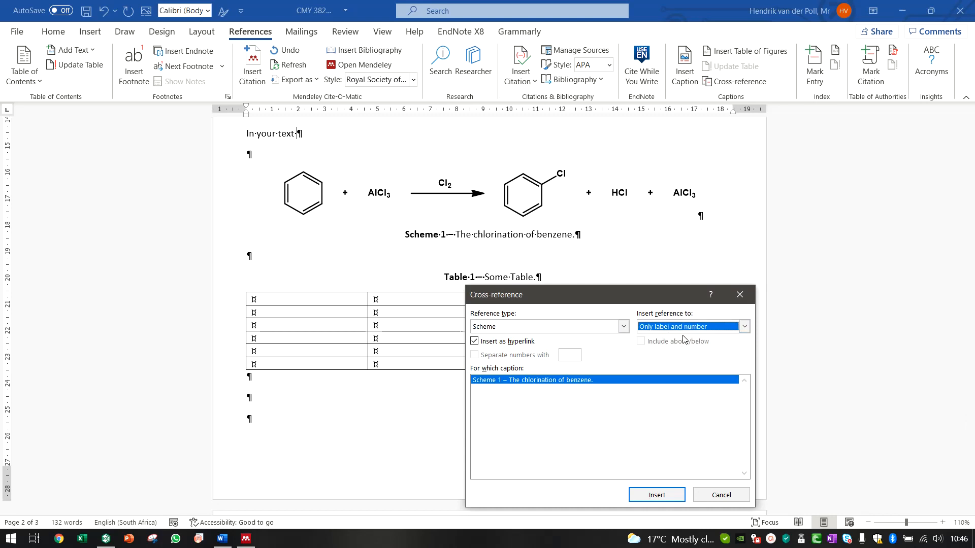
left_click(655, 495)
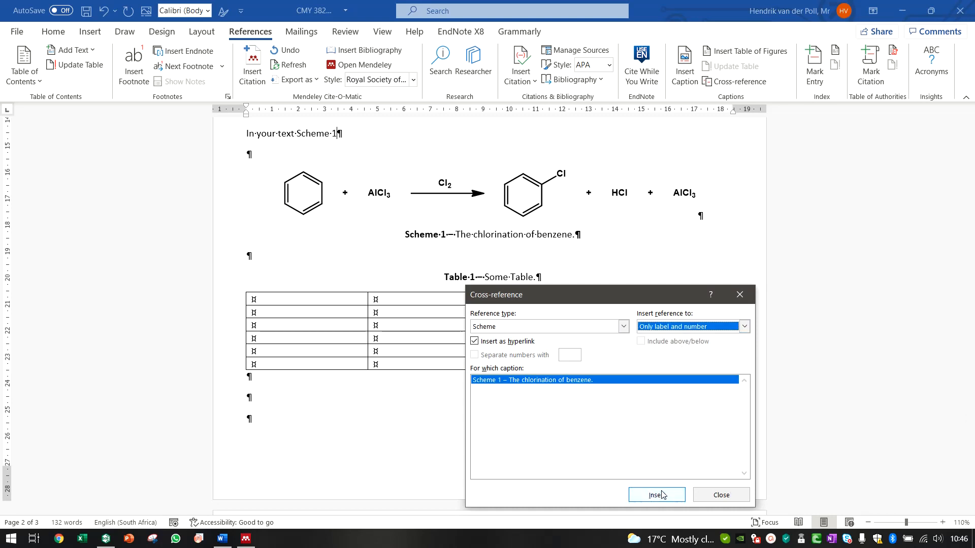
left_click(731, 496)
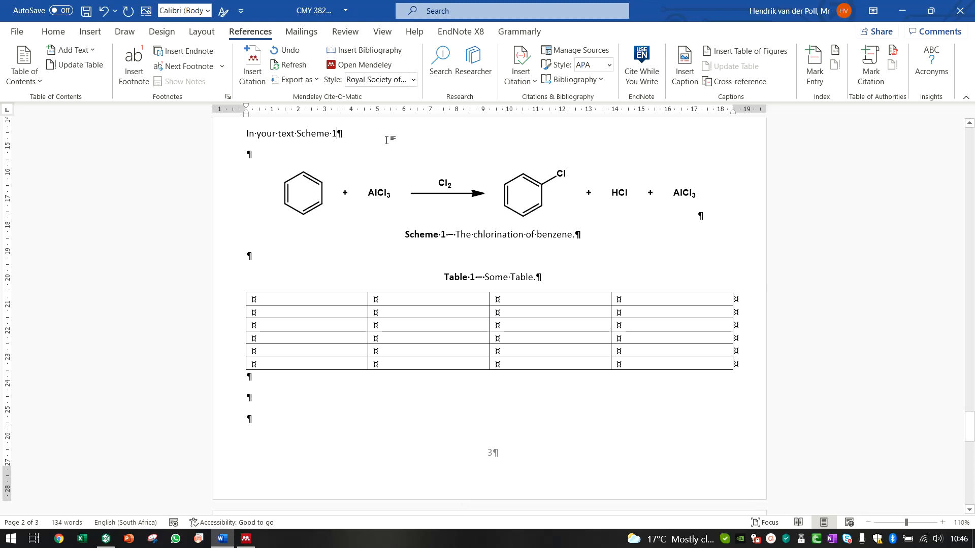
type(".")
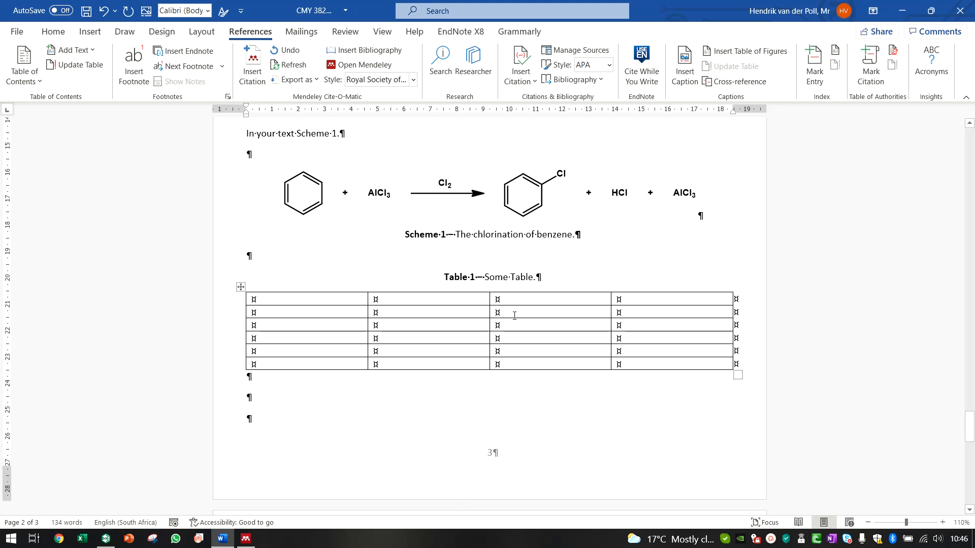
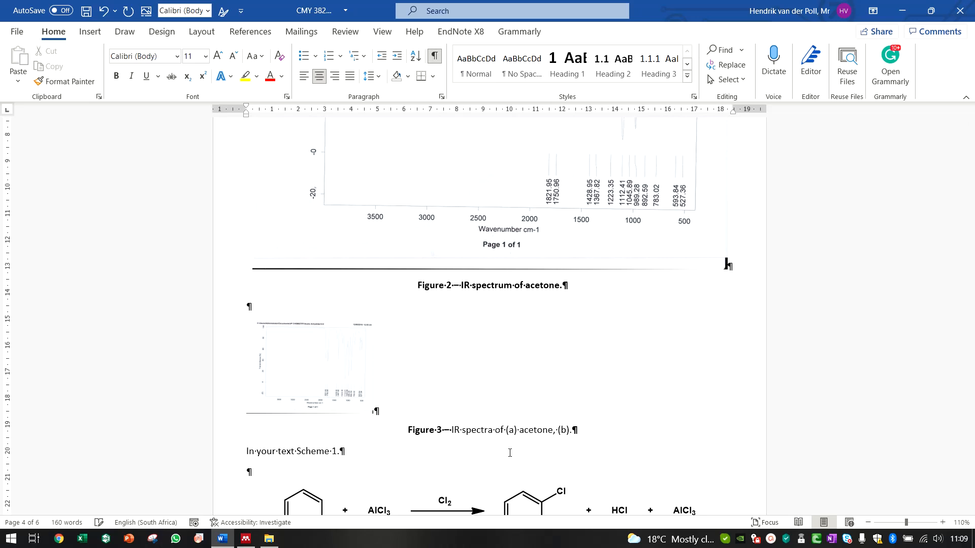
Complete the Figure 3 caption after "(b)" with "acetic anhydride and (c) acetic acid.".
type("aceti")
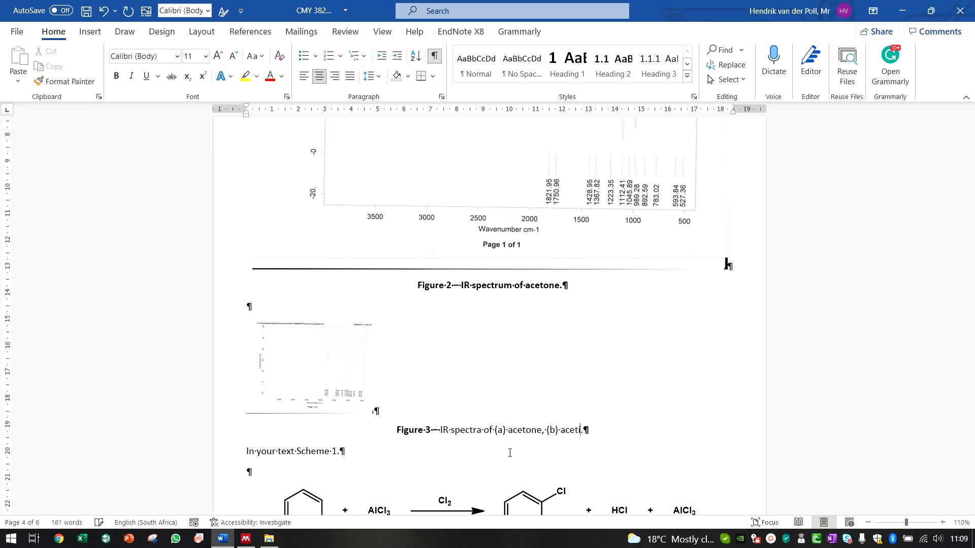
type("c anhydri")
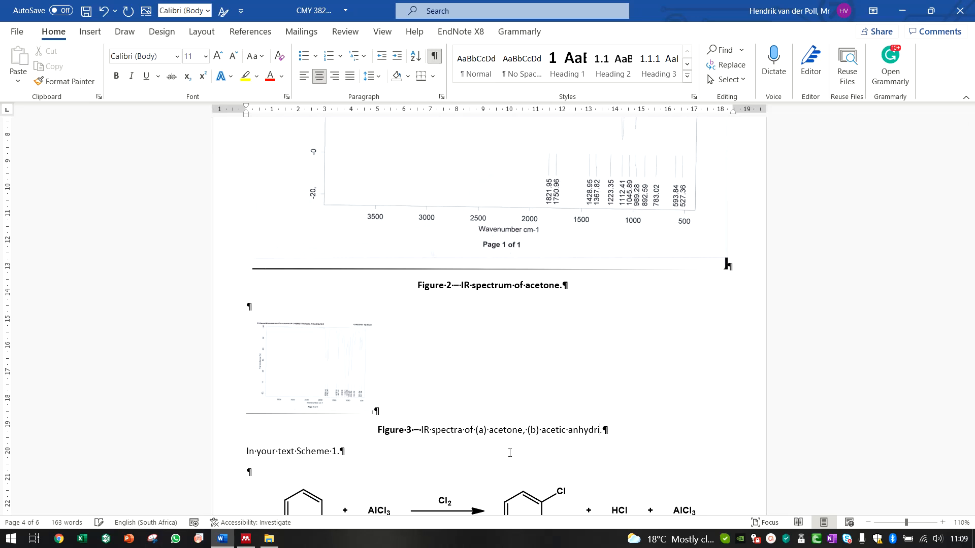
type("de and")
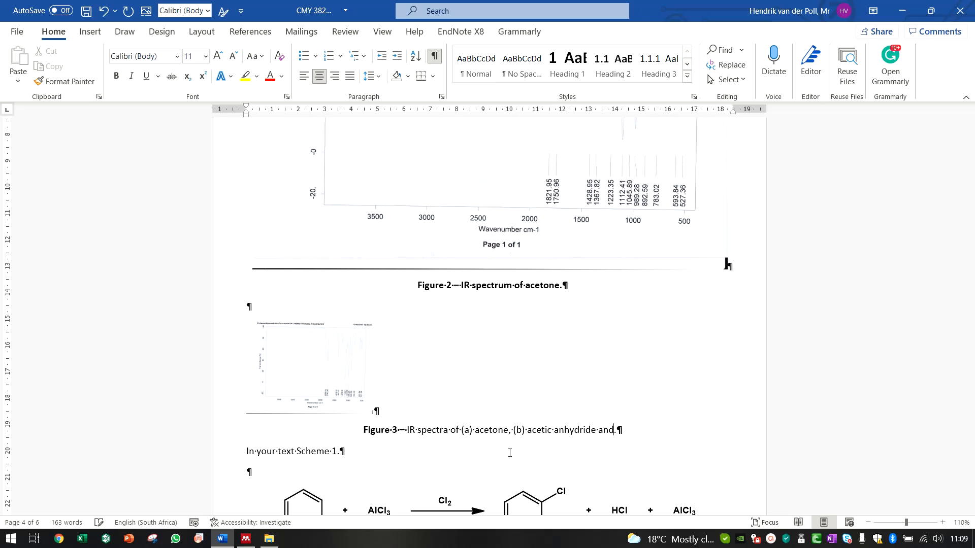
type(" (c)")
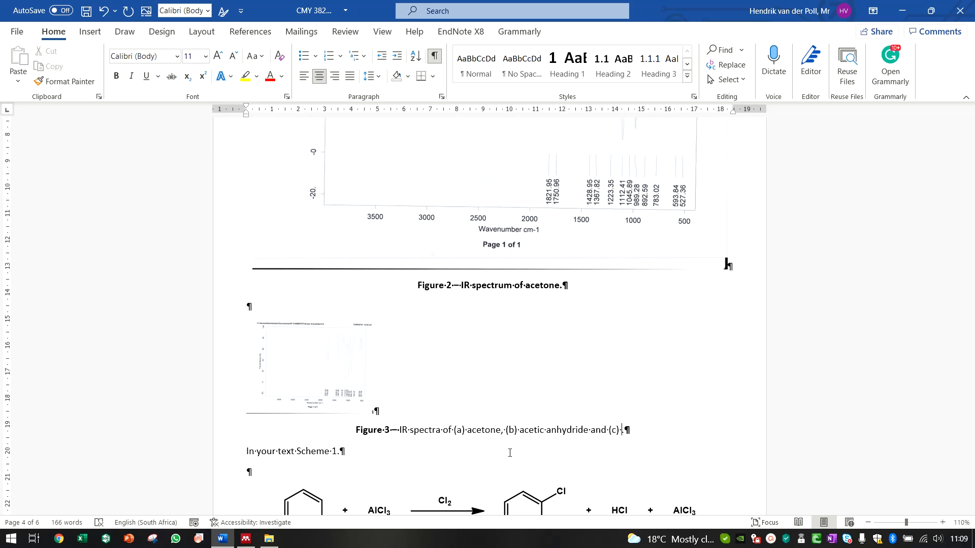
type("acetic acid")
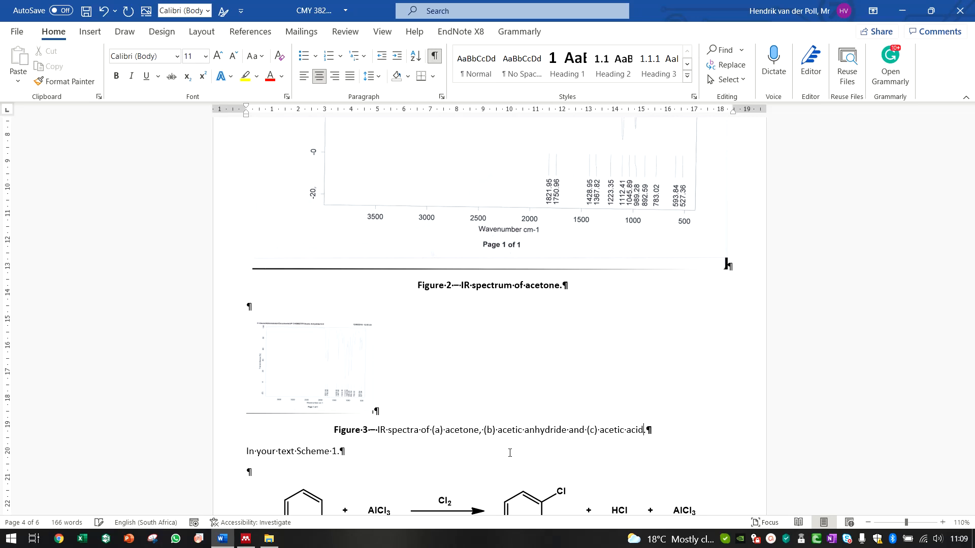
type(".")
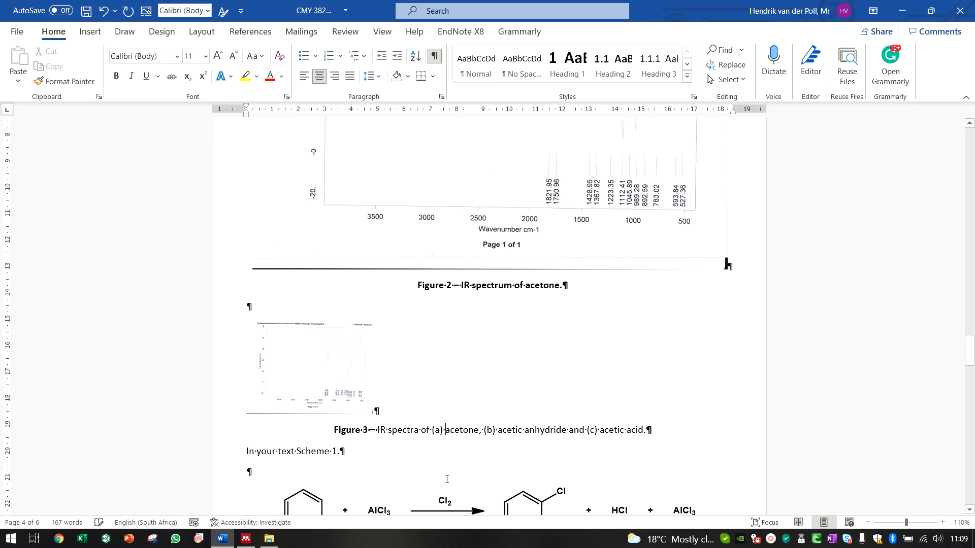
Make the part labels (a), (b) and (c) in the Figure 3 caption bold.
key("shift+Left")
key("shift+Left")
key("shift+Left")
key("ctrl+b")
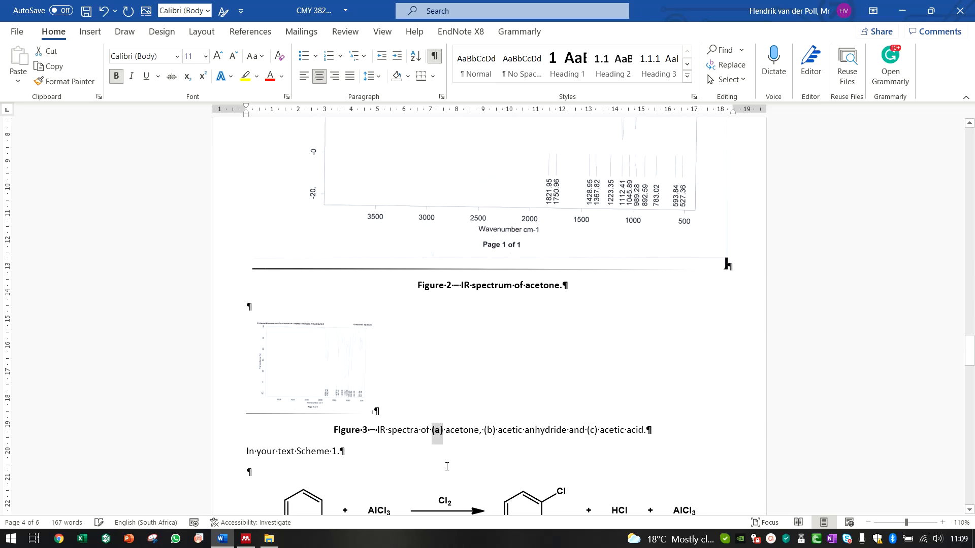
left_click(496, 431)
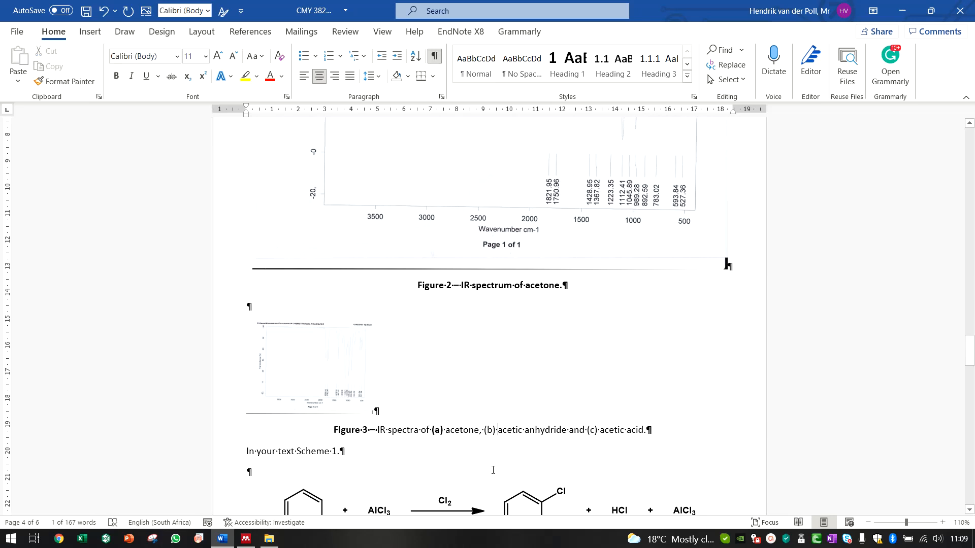
key("Left")
key("shift+Left")
key("shift+Left")
key("shift+Left")
key("ctrl+b")
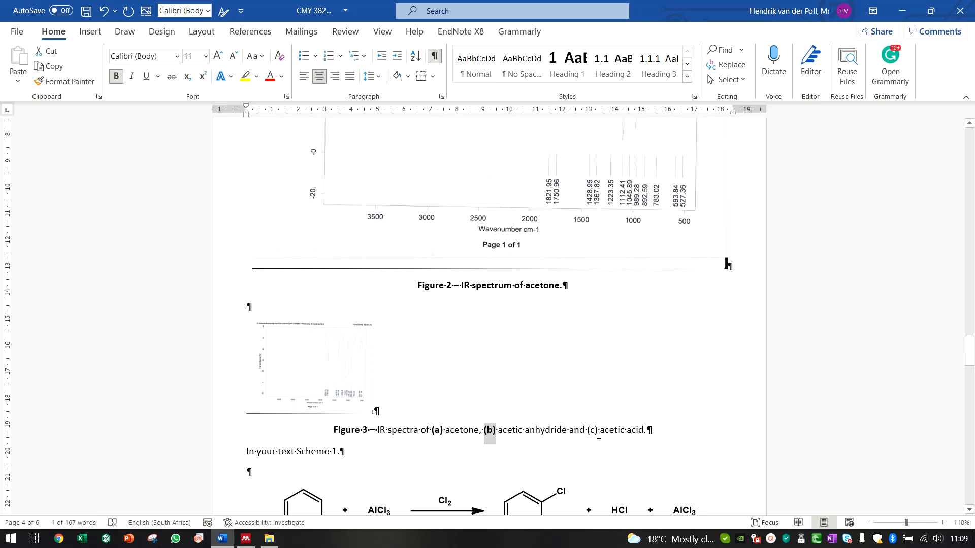
left_click(599, 436)
key("shift+Left")
key("shift+Left")
key("shift+Left")
key("ctrl+b")
Add an empty paragraph between the small spectrum picture and the Figure 3 caption.
left_click(331, 325)
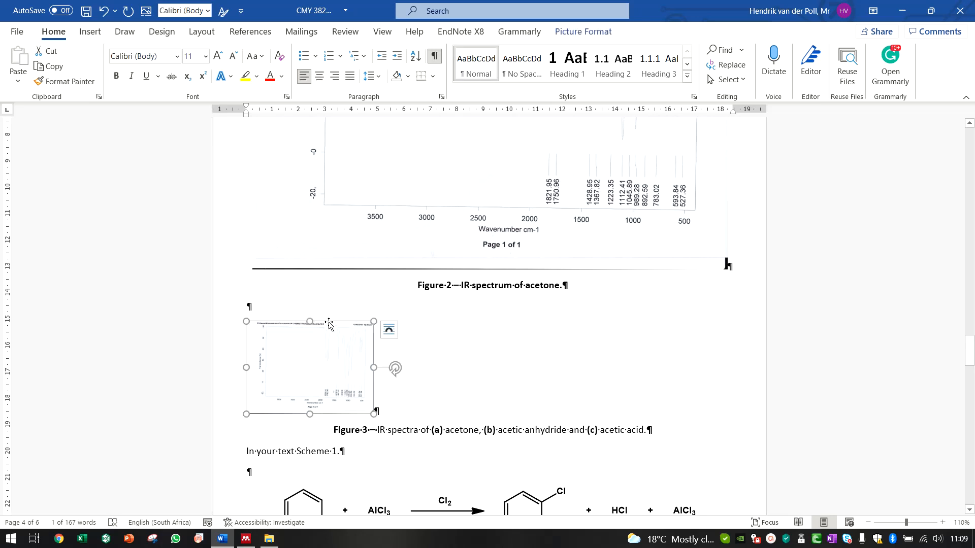
left_click(301, 428)
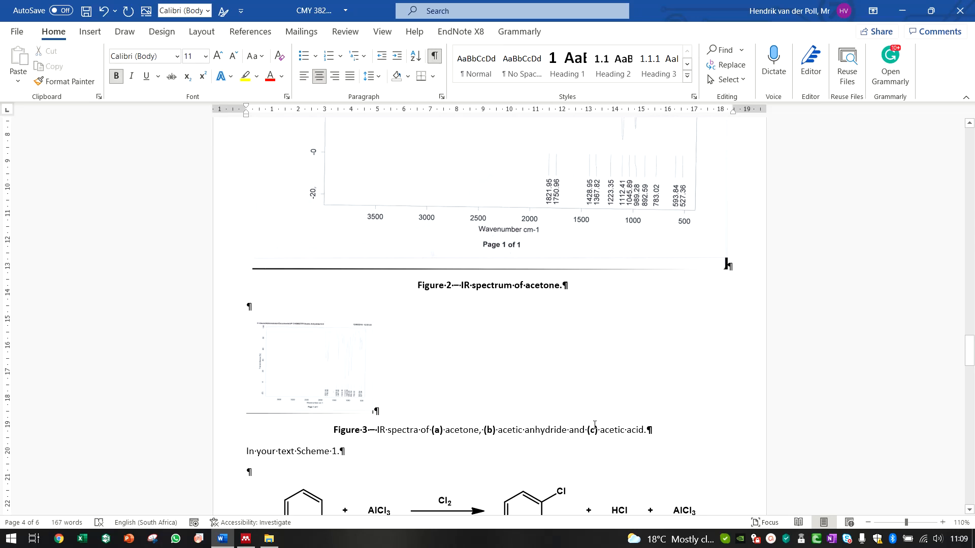
left_click(459, 393)
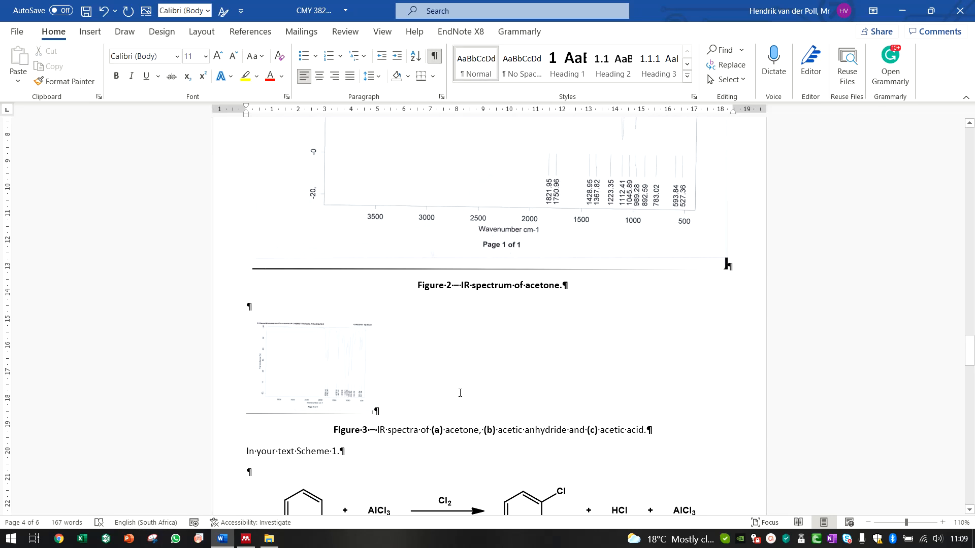
key("Return")
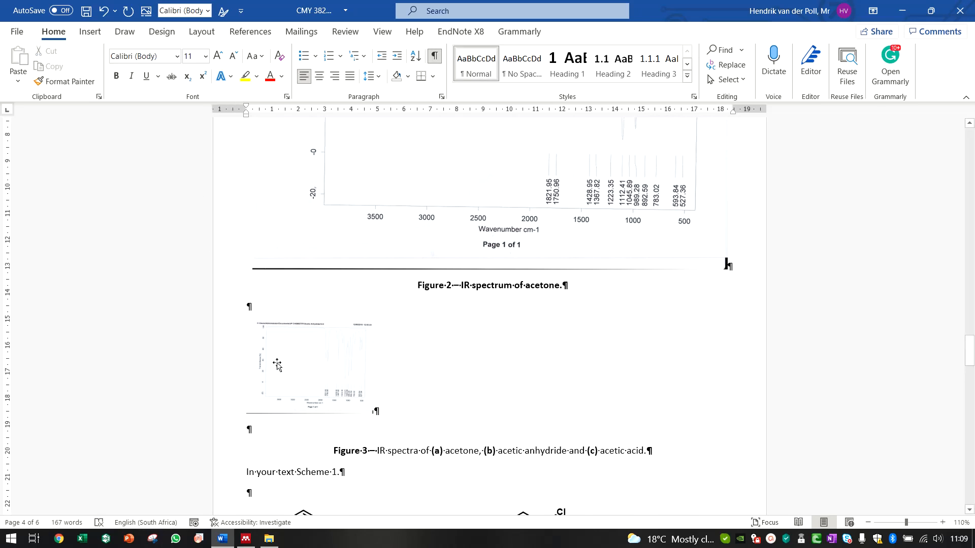
Insert a table of three columns and two rows below the small spectrum picture and delete the empty paragraph between table and caption.
scroll(317, 416, "down", 1)
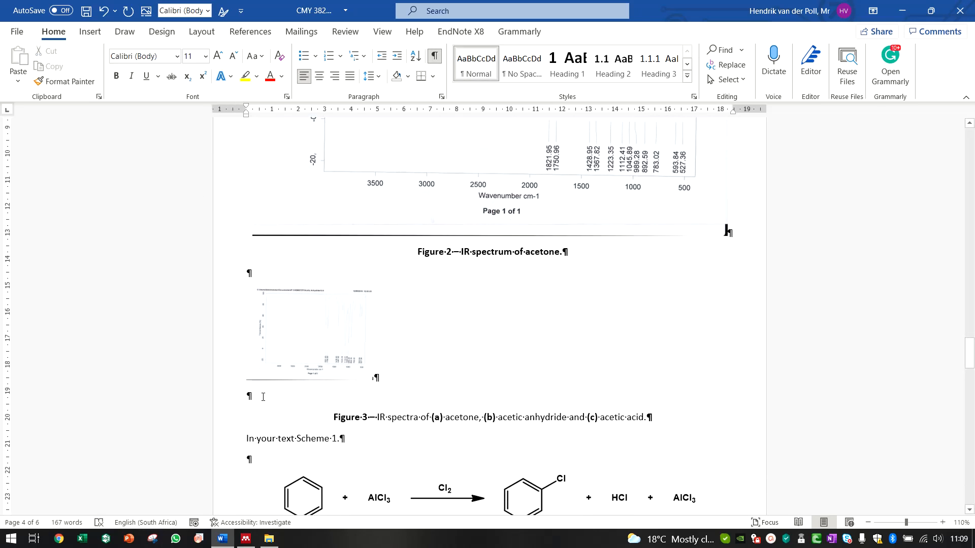
left_click(90, 32)
left_click(89, 74)
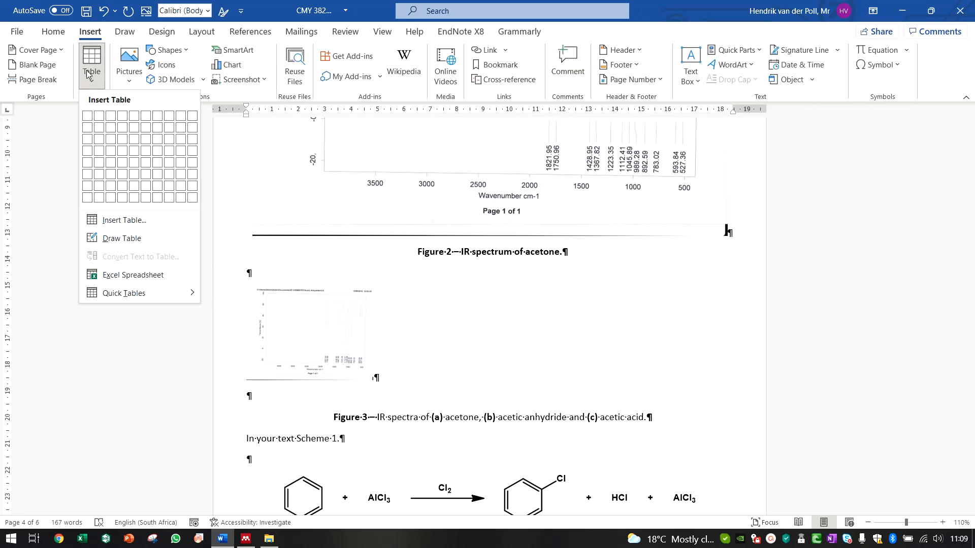
left_click(108, 131)
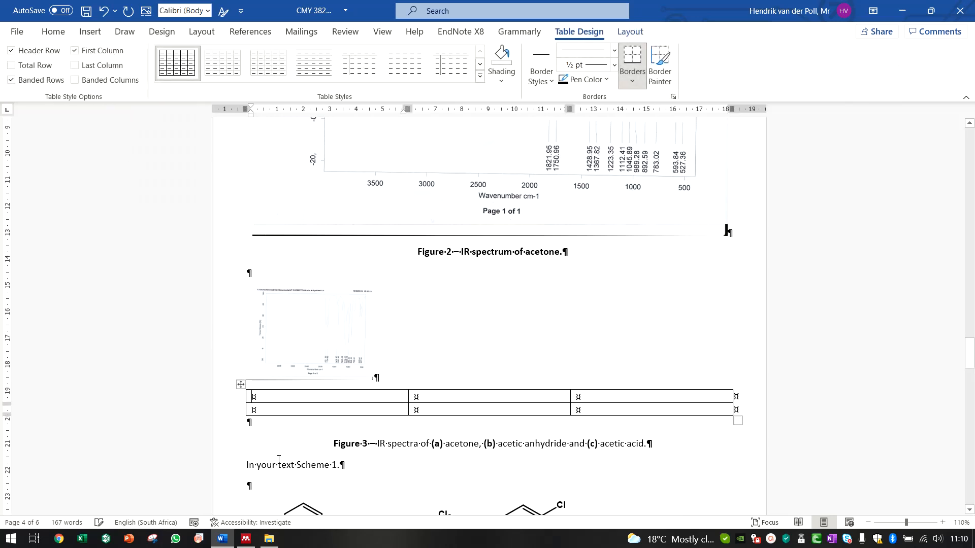
left_click(271, 420)
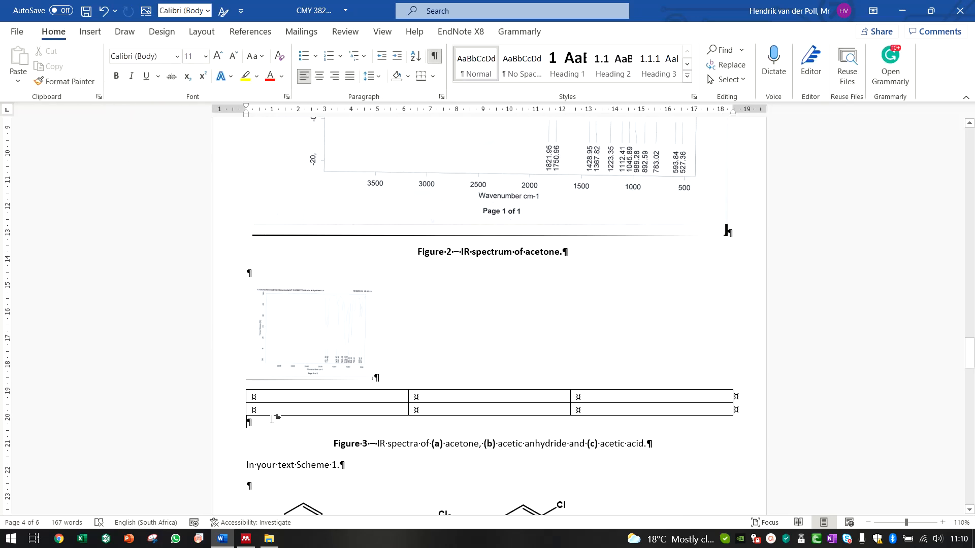
key("Delete")
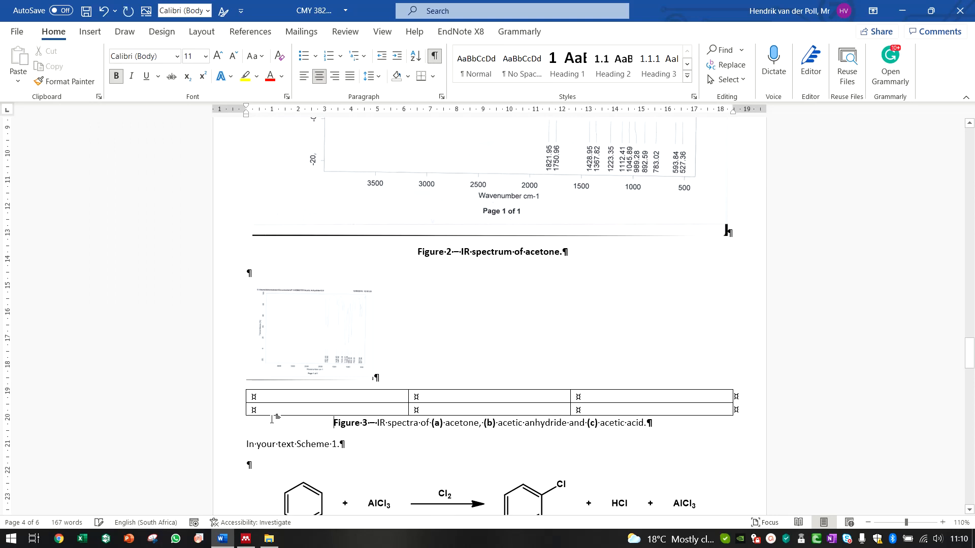
Move the small spectrum picture into the table's first upper cell and paste copies into the other two upper cells.
left_click(285, 344)
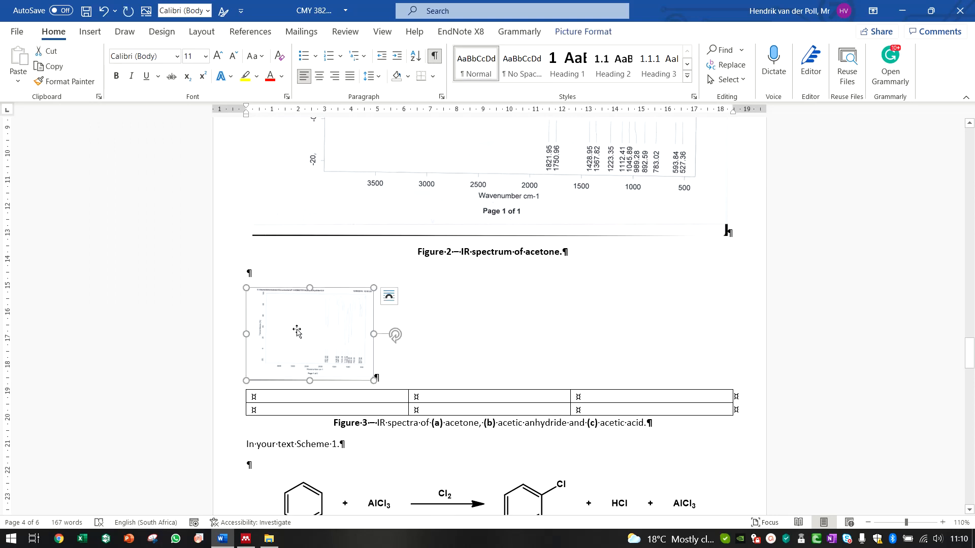
key("ctrl+x")
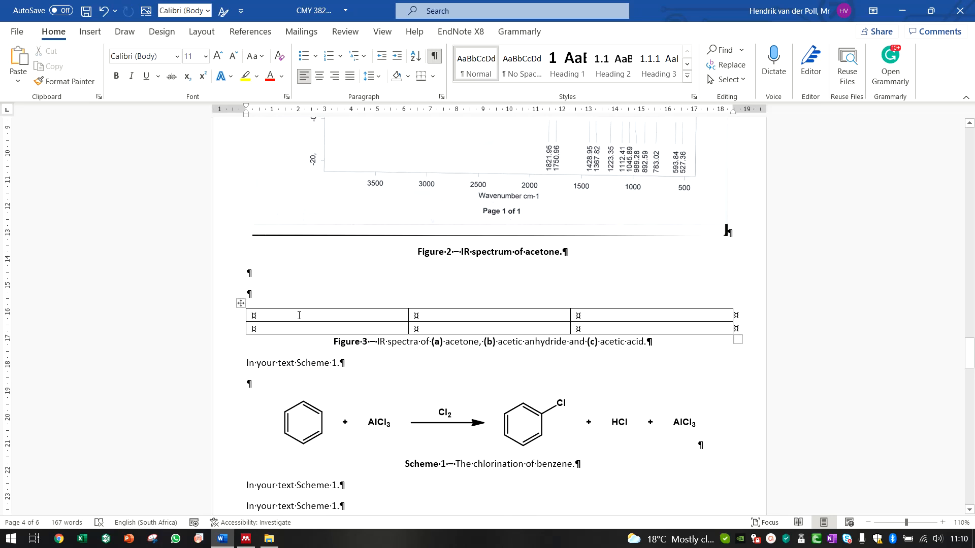
left_click(298, 316)
key("ctrl+v")
key("Tab")
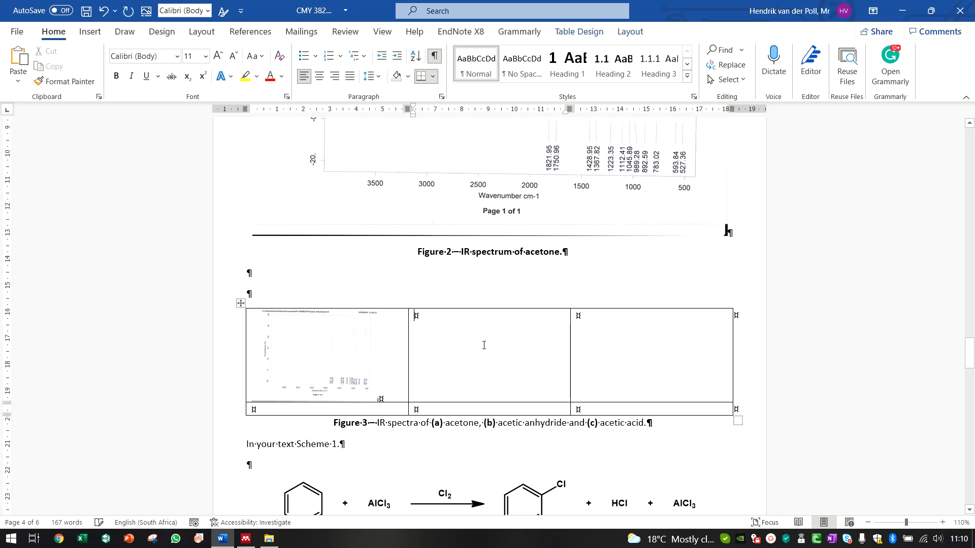
key("ctrl+v")
left_click(599, 339)
key("ctrl+v")
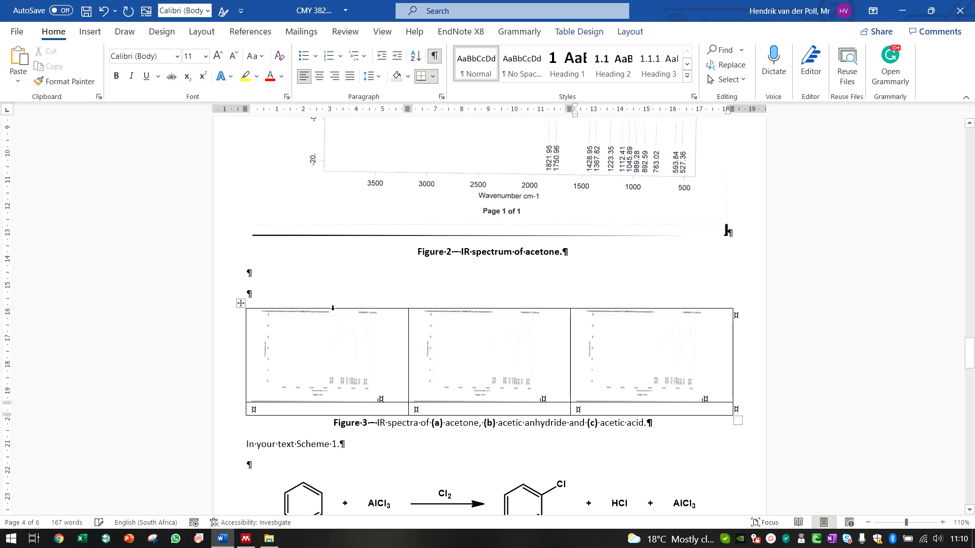
Label the three cells beneath the spectra with "(a)", "(b)" and "(c)".
left_click(303, 409)
type("(a)")
left_click(415, 409)
type("(b)")
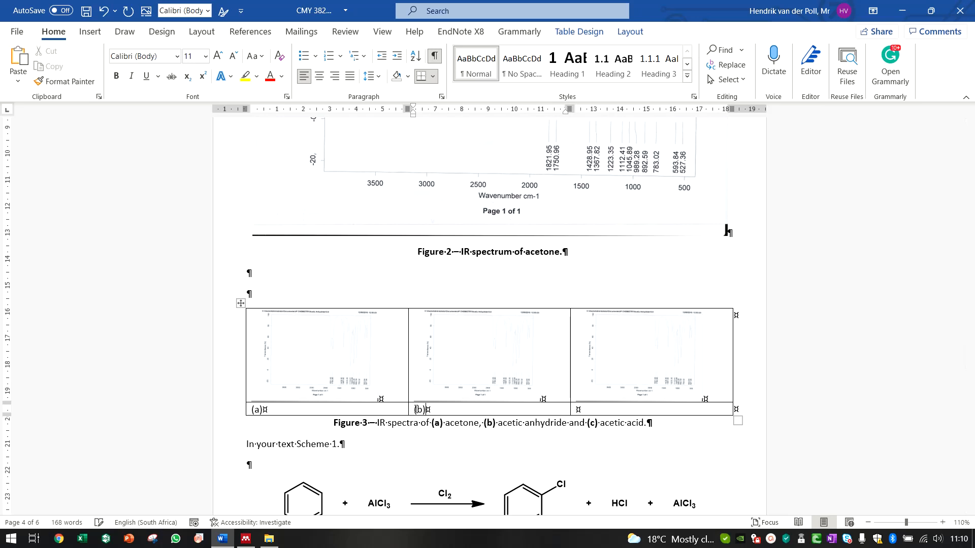
left_click(592, 406)
type("(c)")
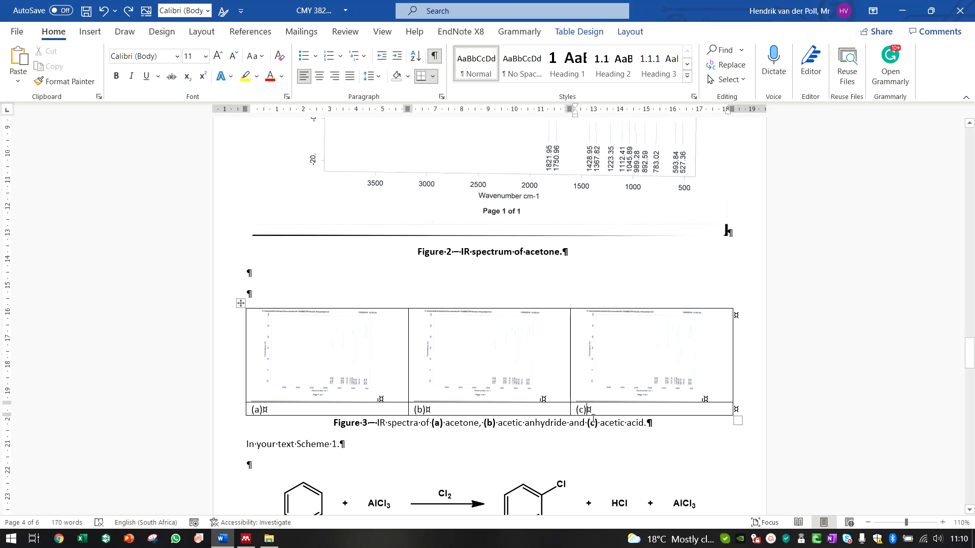
left_click(328, 294)
left_click(435, 57)
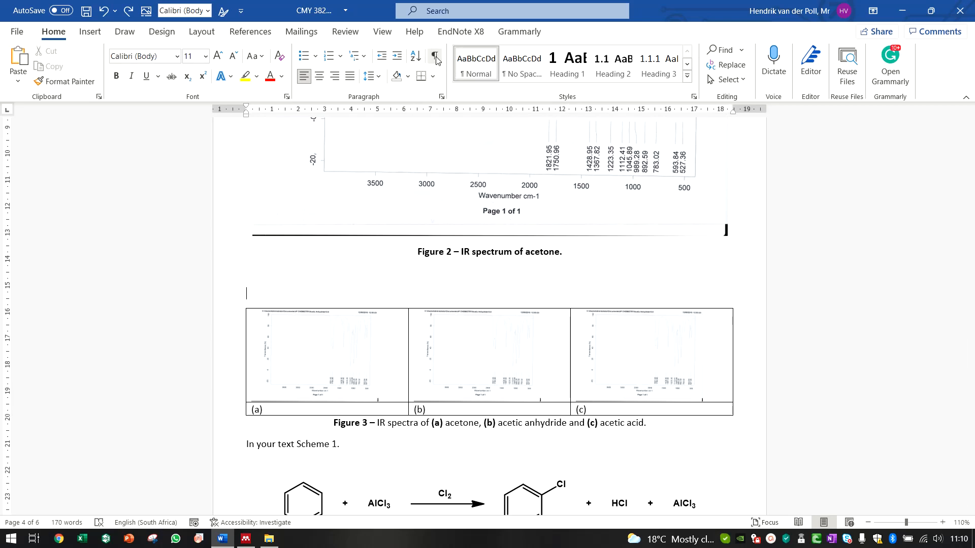
left_click(435, 57)
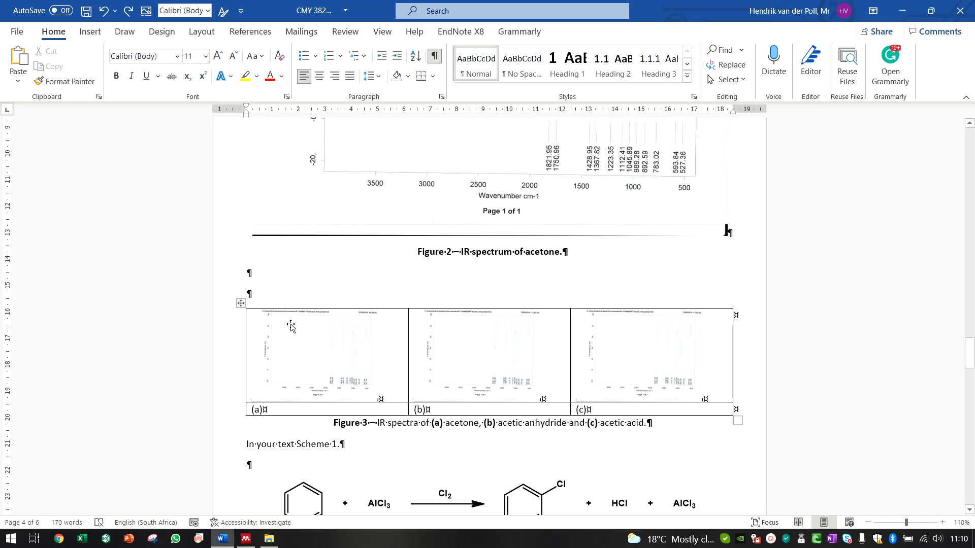
Remove all borders from the three-column spectra table and centre its cell contents horizontally and vertically.
left_click(241, 305)
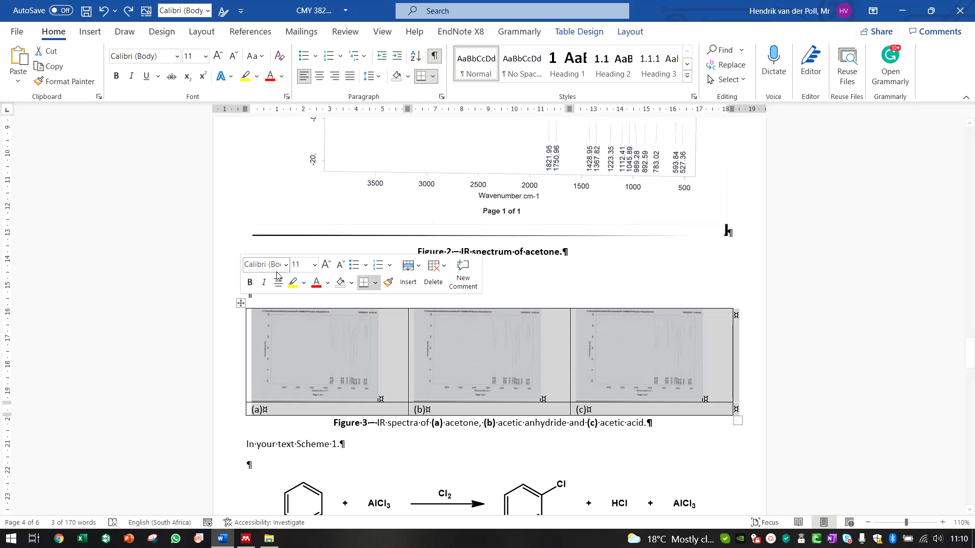
left_click(574, 39)
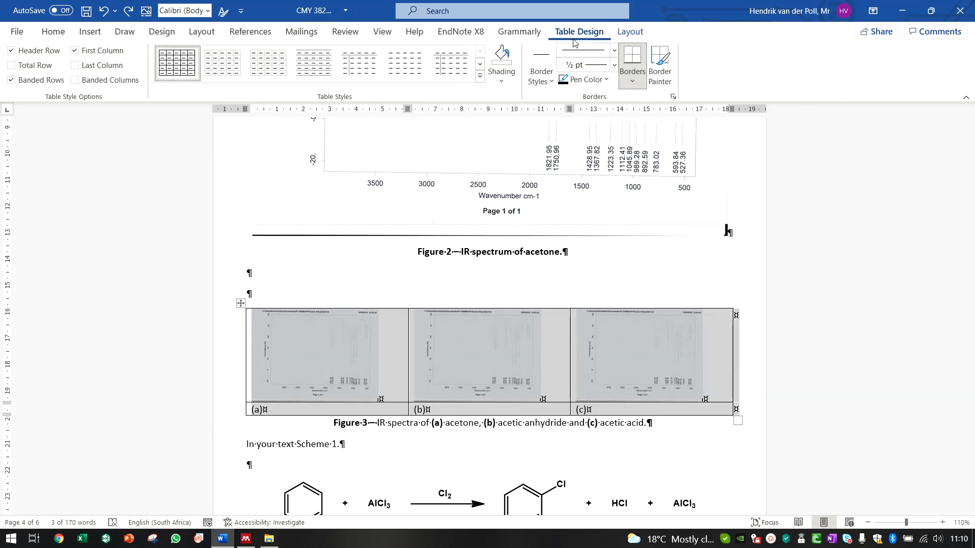
left_click(641, 87)
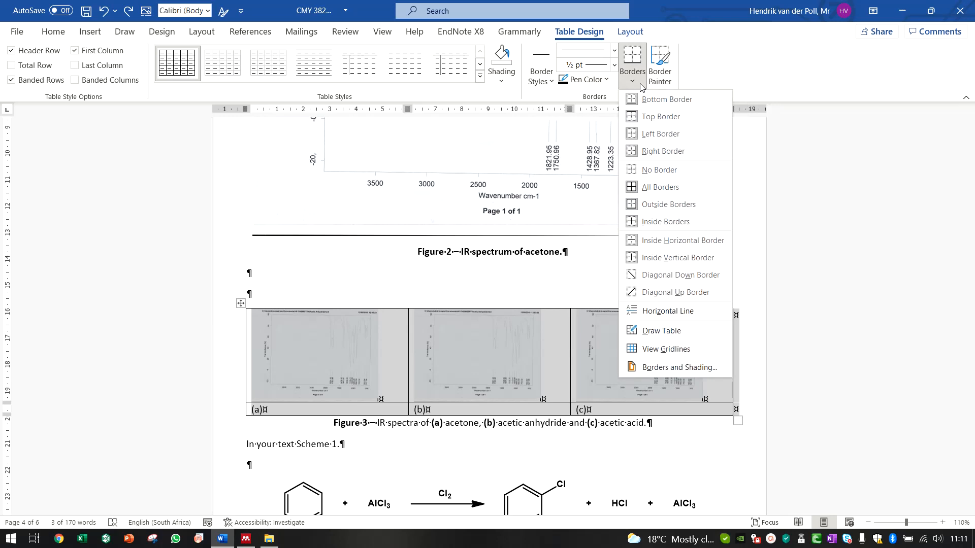
left_click(667, 170)
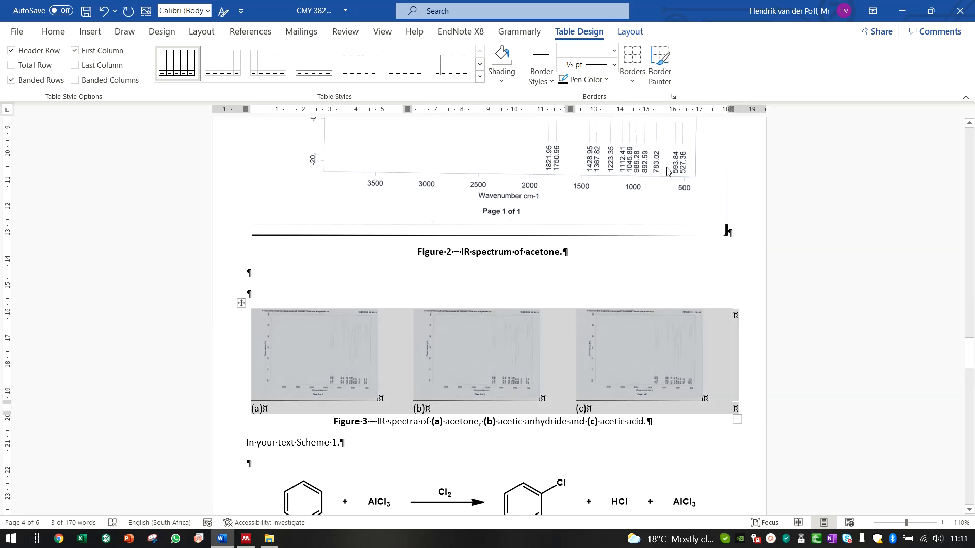
left_click(635, 36)
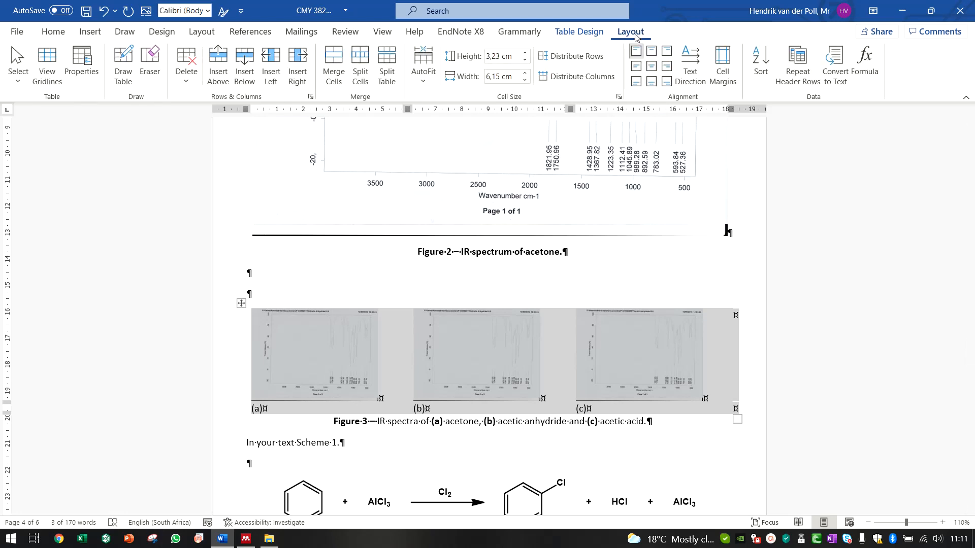
left_click(652, 68)
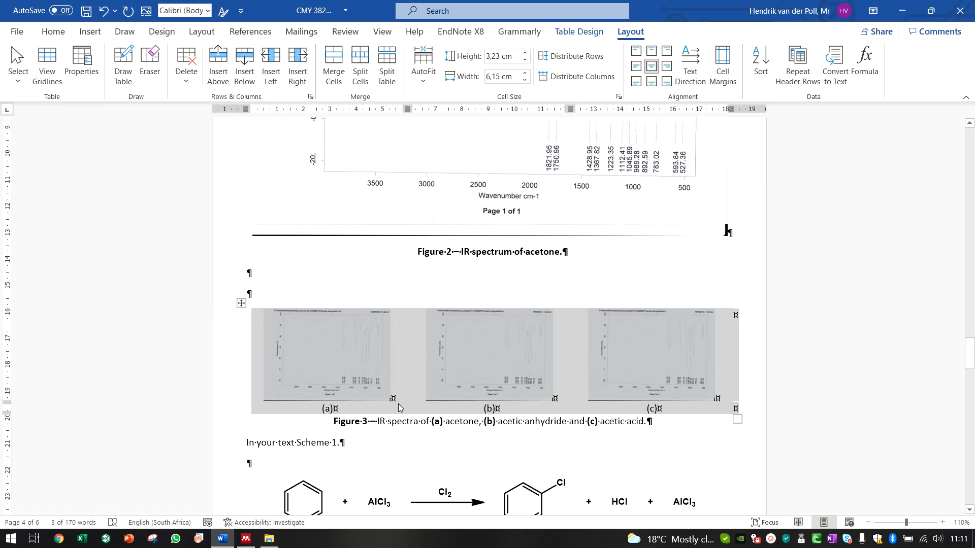
left_click(406, 448)
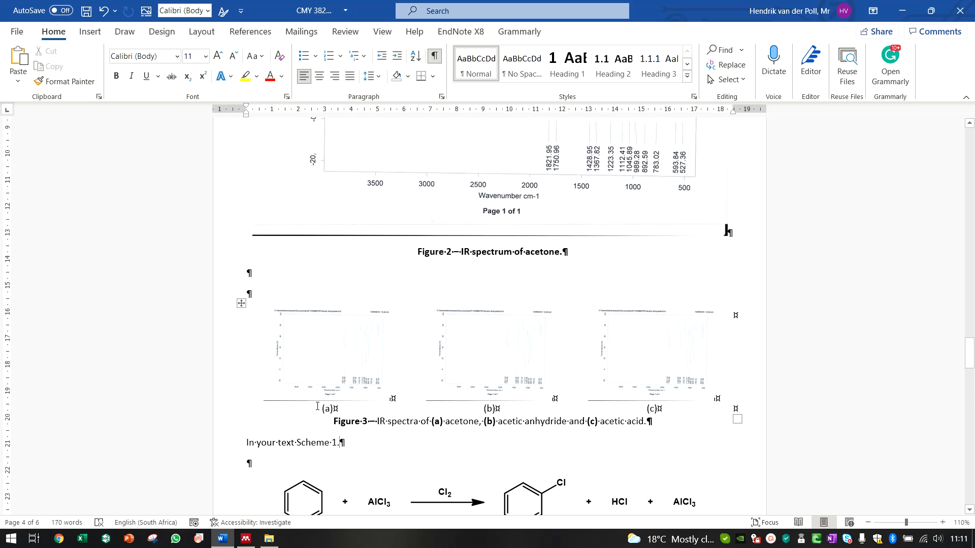
Set the height of the row with labels (a) to (c) to 1 cm and make the labels bold.
left_click_drag(314, 409, 671, 407)
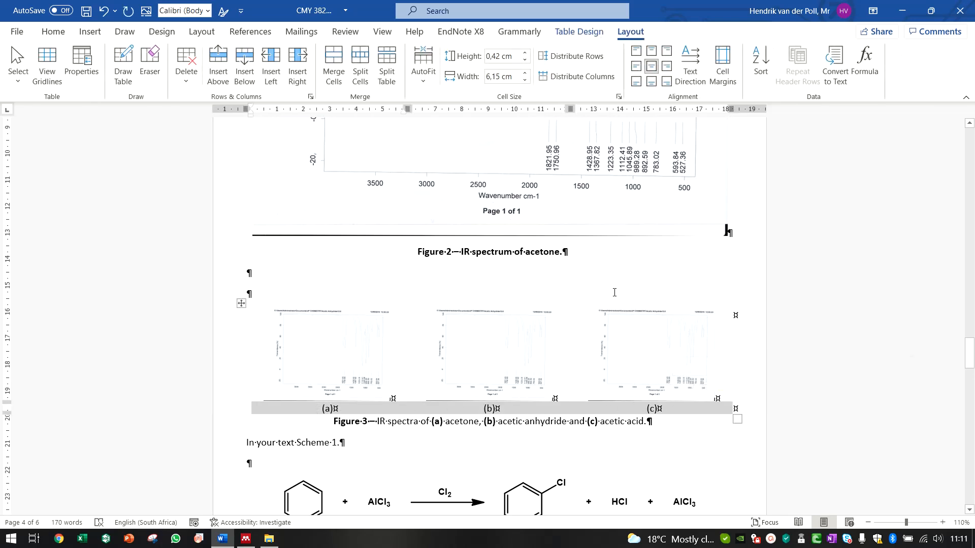
left_click(525, 53)
left_click(525, 53)
left_click(525, 53)
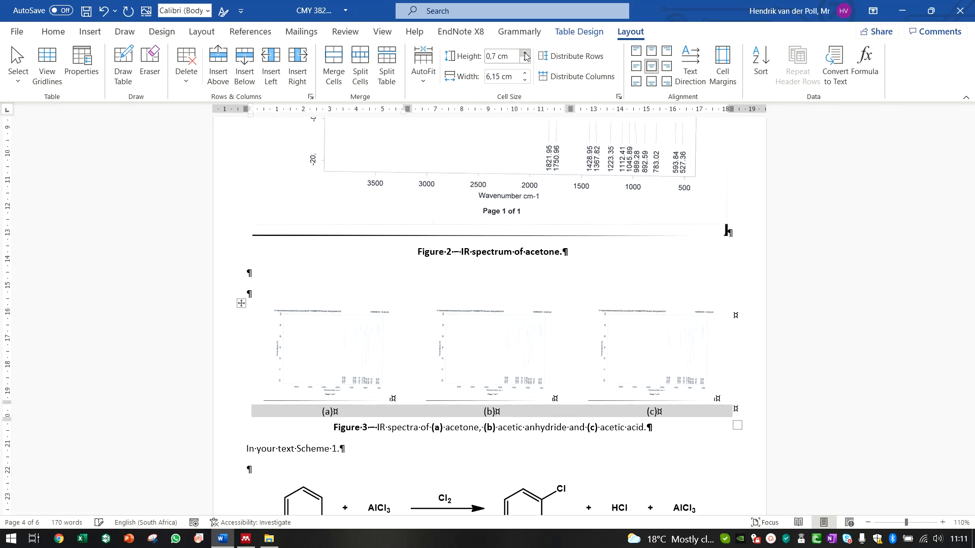
left_click(525, 52)
left_click(525, 53)
left_click(525, 53)
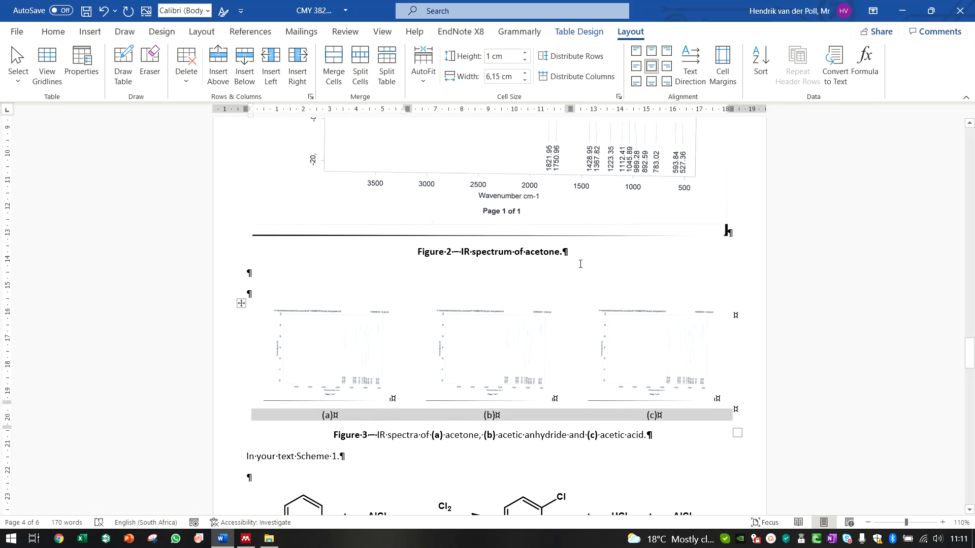
key("ctrl+b")
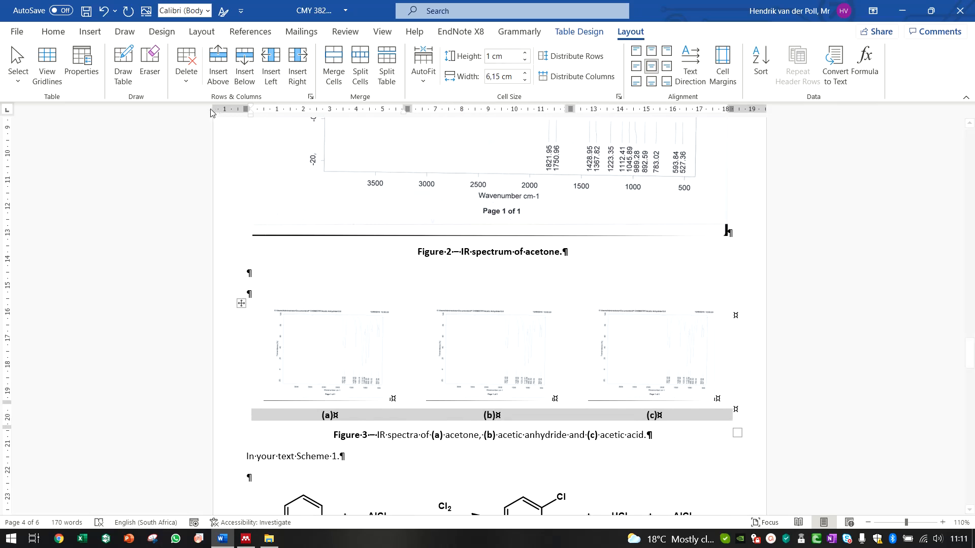
left_click(53, 32)
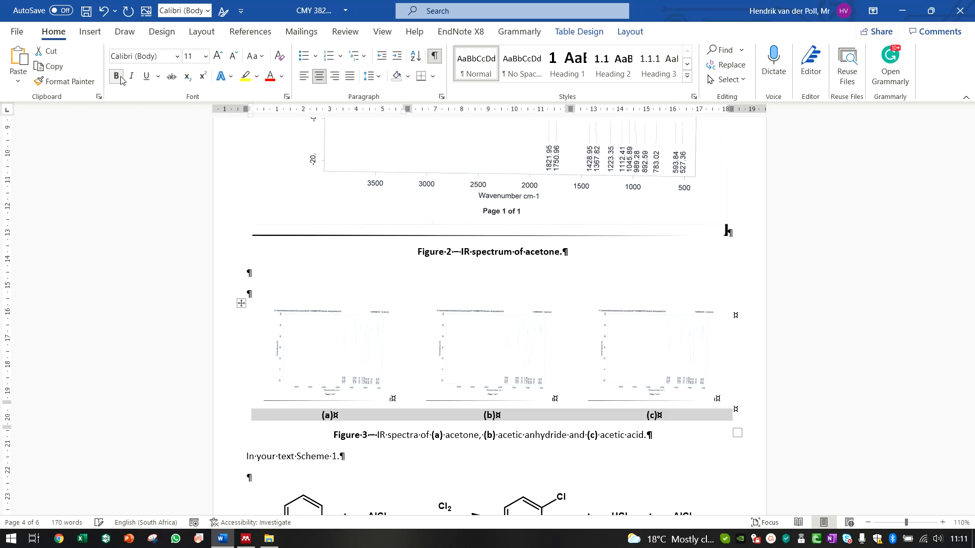
left_click(451, 438)
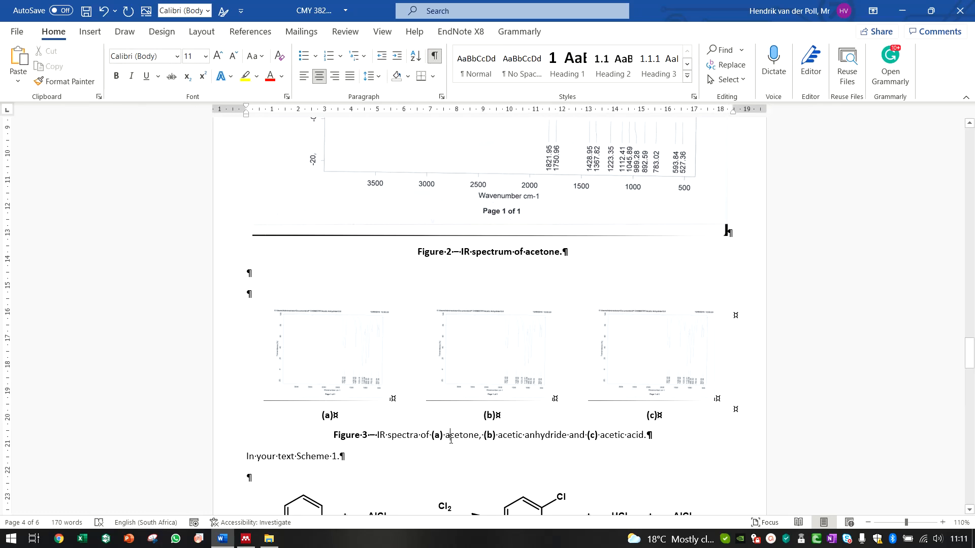
Hide the formatting marks and add "(d) and (e)" before the full stop of the Figure 3 caption.
key("ctrl+shift+8")
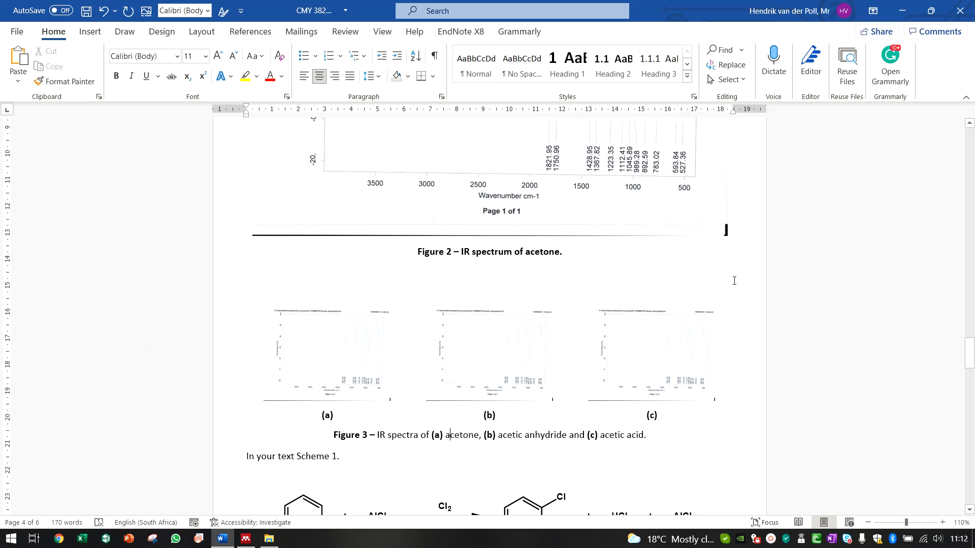
scroll(774, 489, "down", 2)
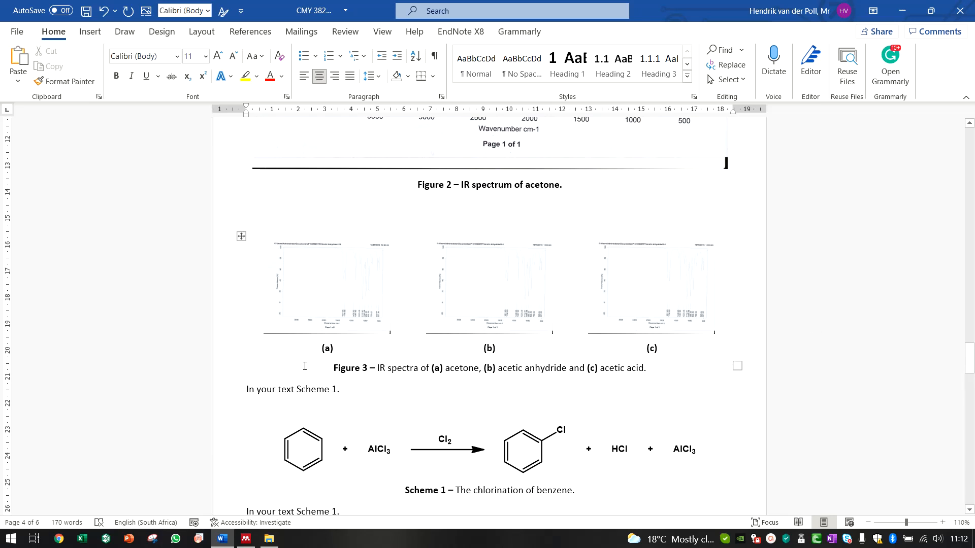
left_click(643, 367)
type("(d) a")
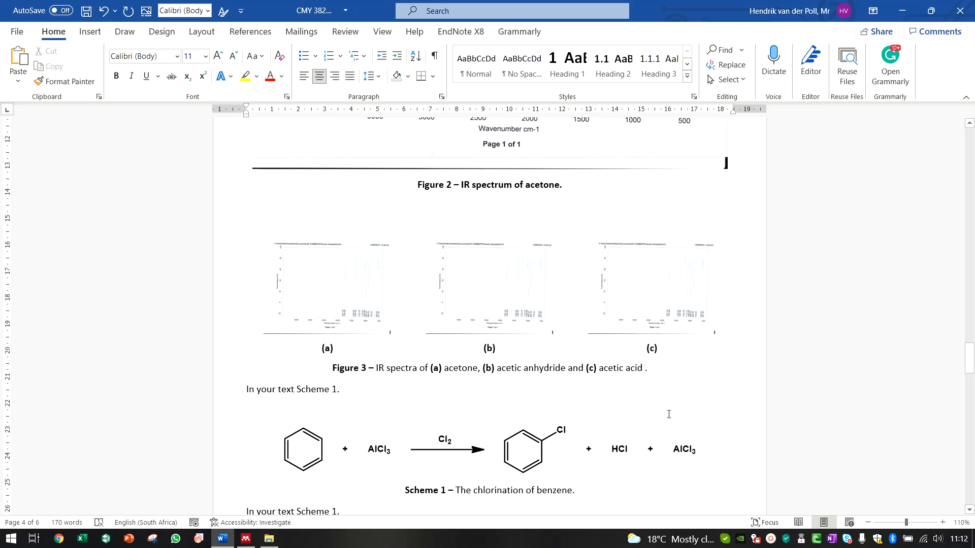
type("(e)")
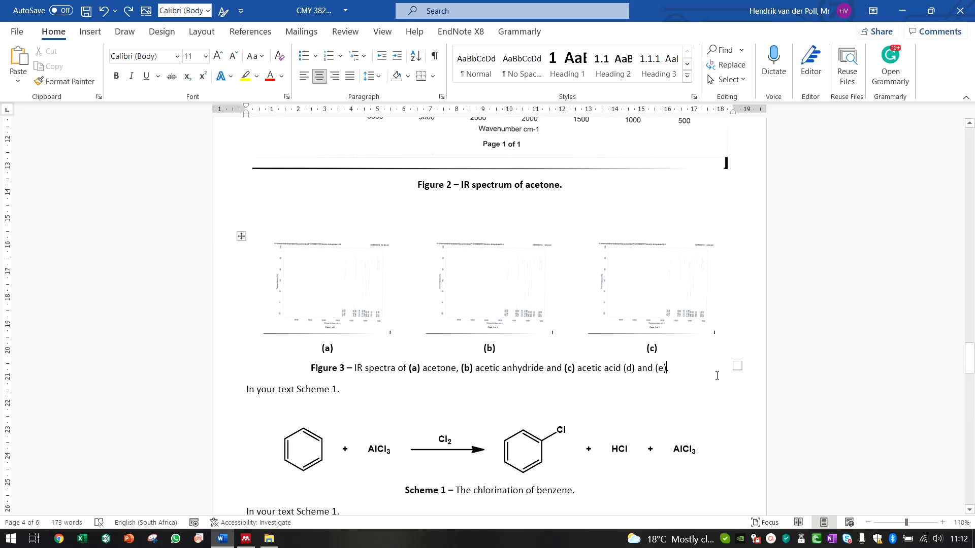
Add two empty Normal-style paragraphs between the spectra table and the Figure 3 caption, with formatting marks shown.
left_click(309, 369)
key("Return")
key("Up")
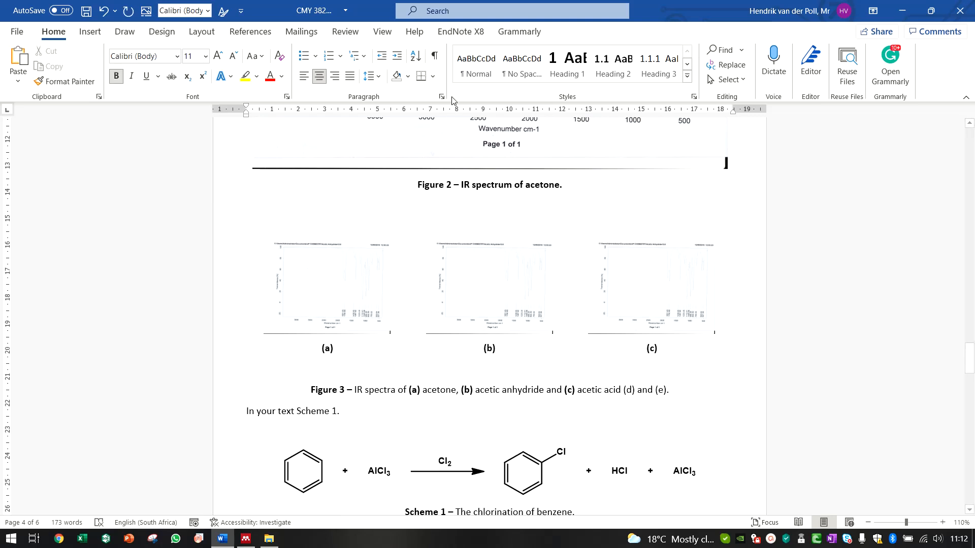
left_click(472, 76)
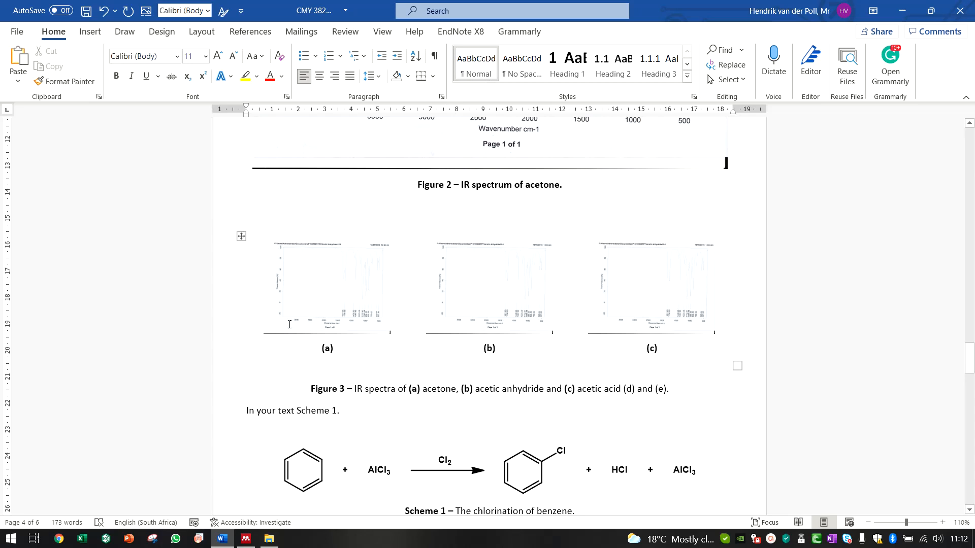
key("Return")
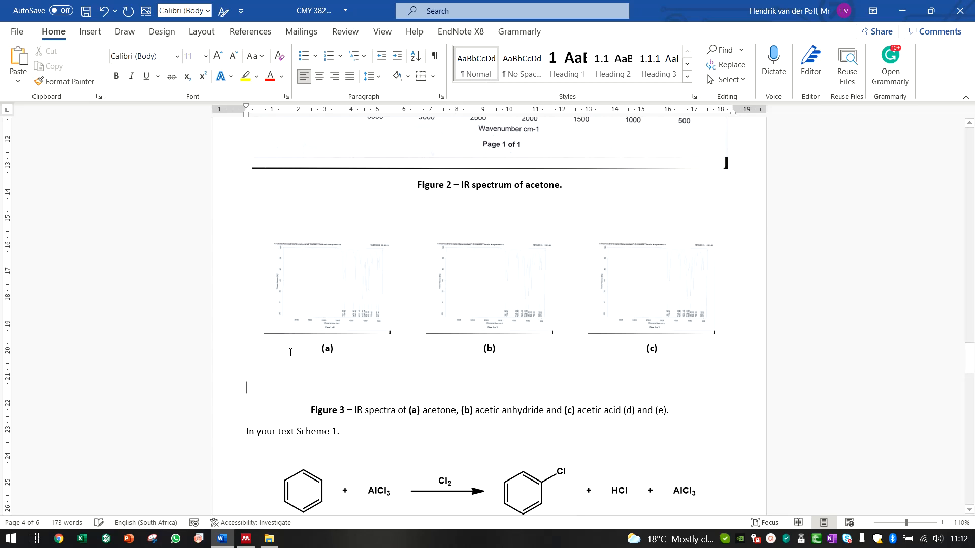
left_click(433, 54)
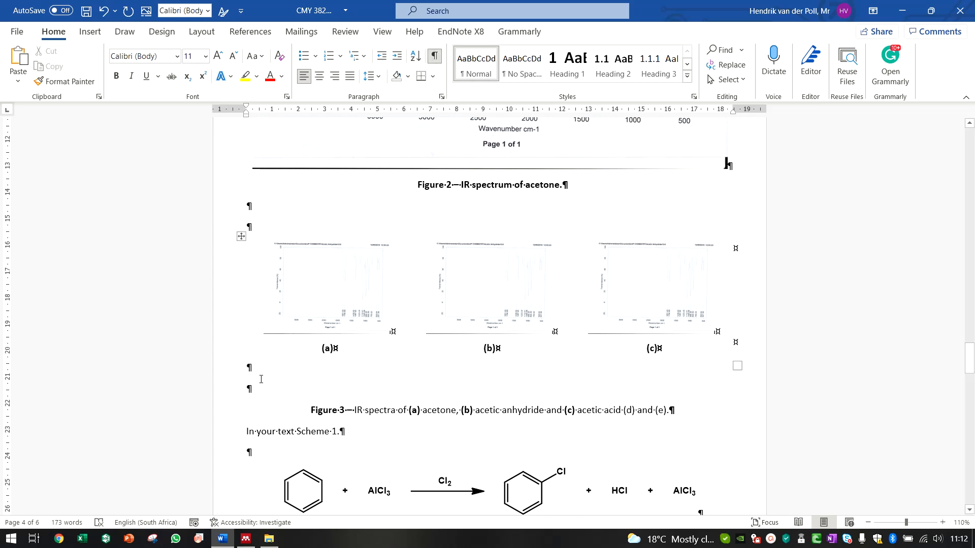
Insert a table of two columns and two rows above the Figure 3 caption and delete the empty paragraph between them.
left_click(90, 32)
left_click(88, 82)
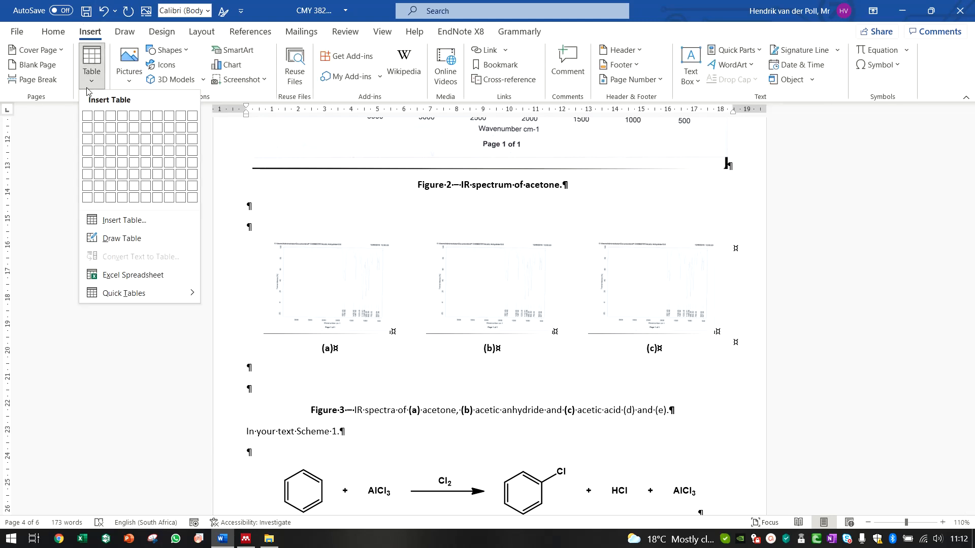
left_click(100, 133)
left_click(268, 416)
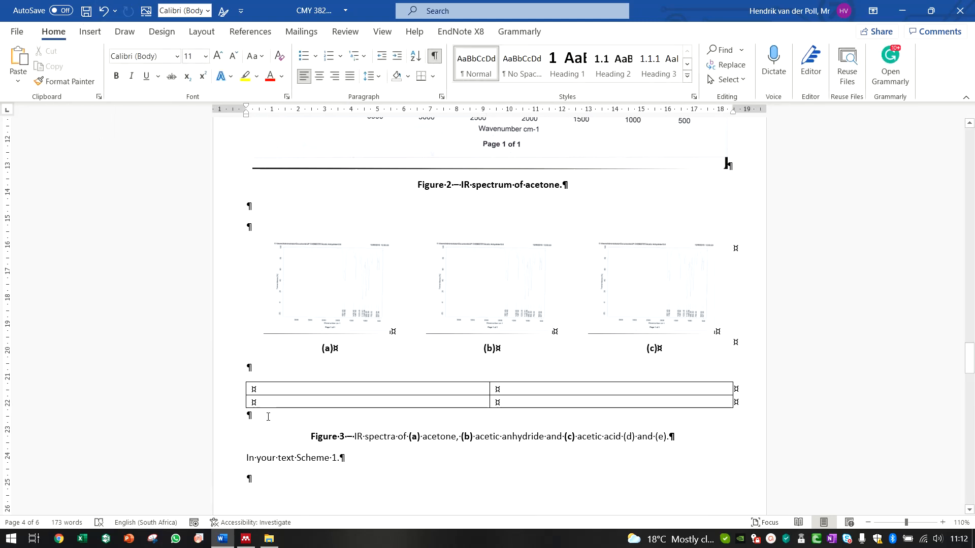
key("Delete")
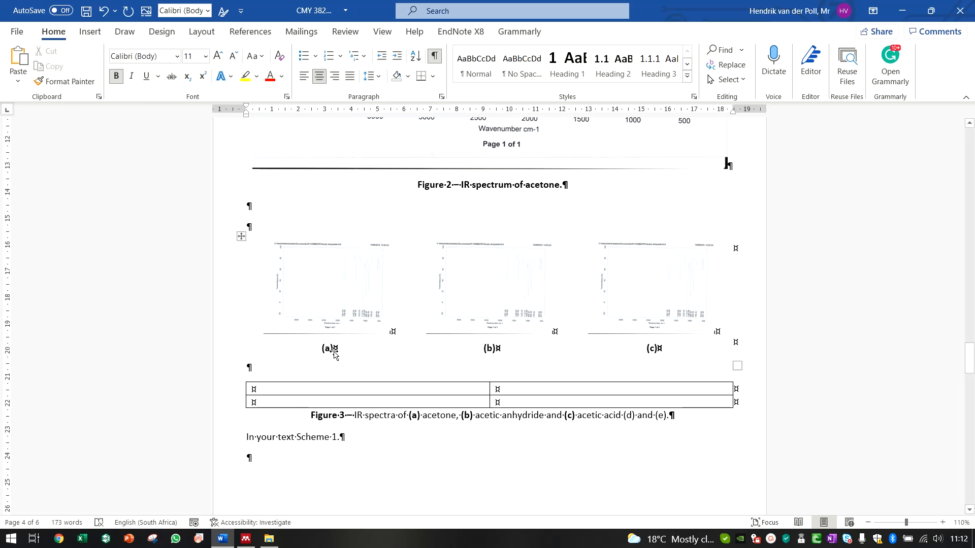
Label the two lower cells of the new table "(d)" and "(e)" and make the table's text bold.
left_click(397, 403)
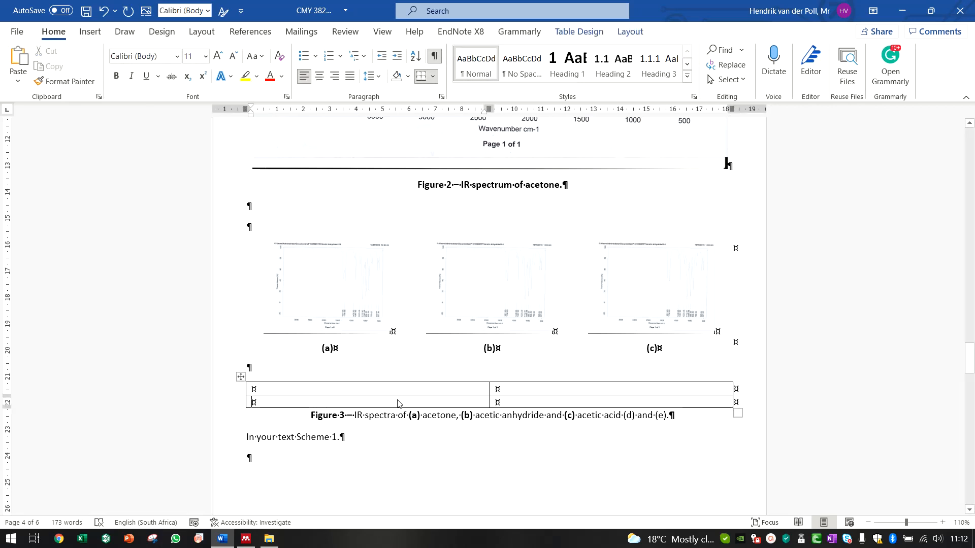
type("(d)")
key("Tab")
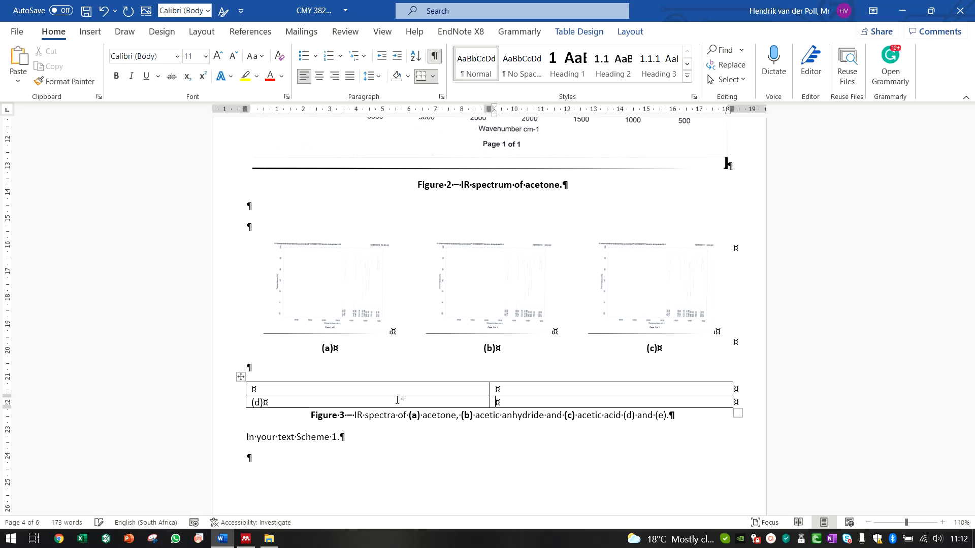
type("(e)")
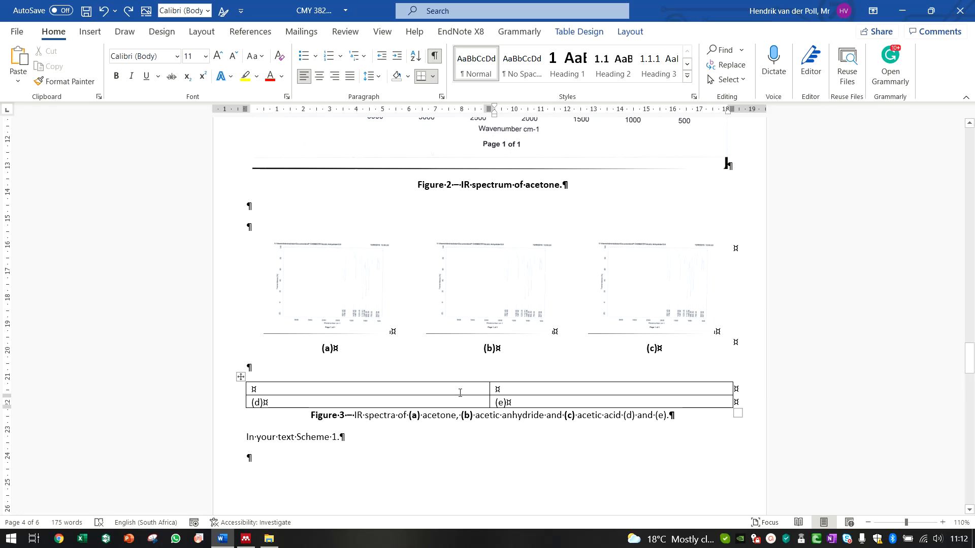
left_click(241, 377)
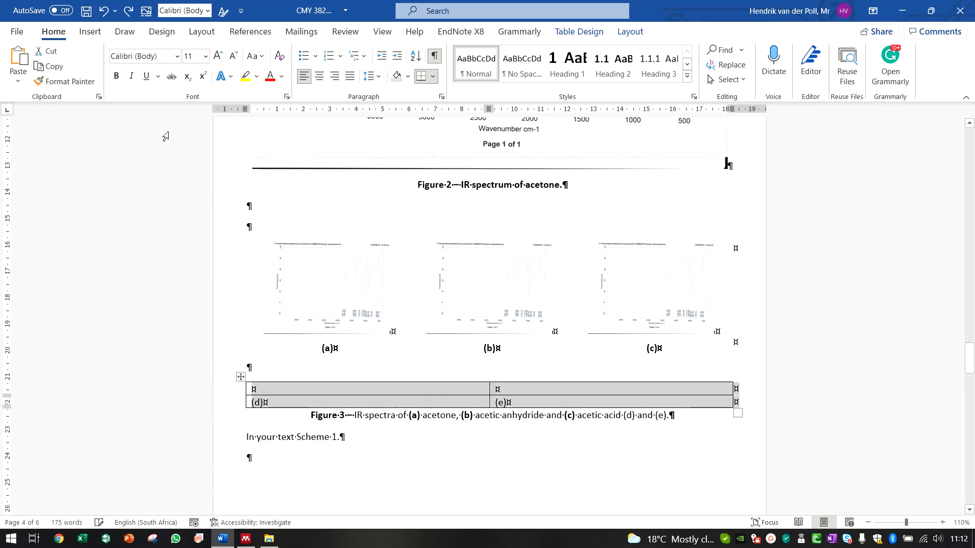
left_click(116, 76)
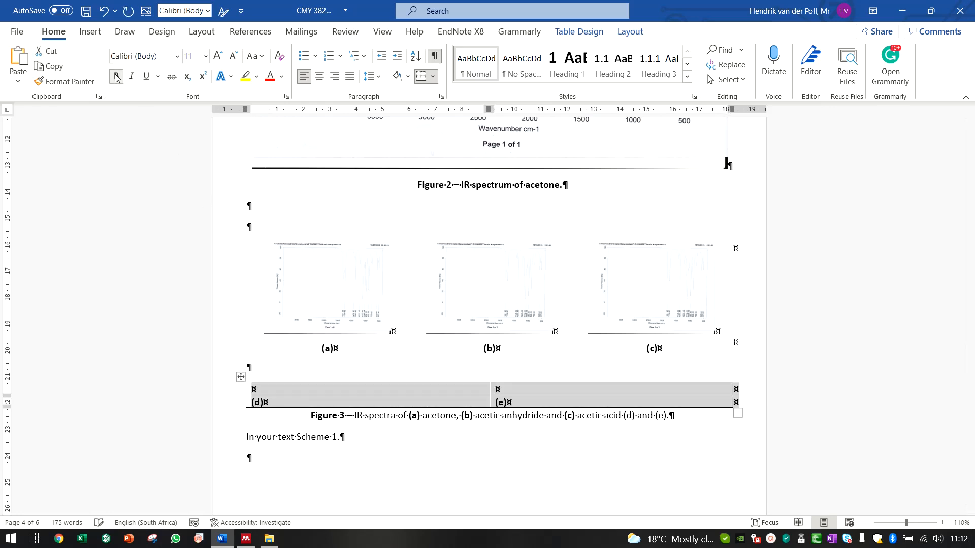
Remove all borders from the two-column table and centre its cell contents horizontally and vertically.
left_click(591, 34)
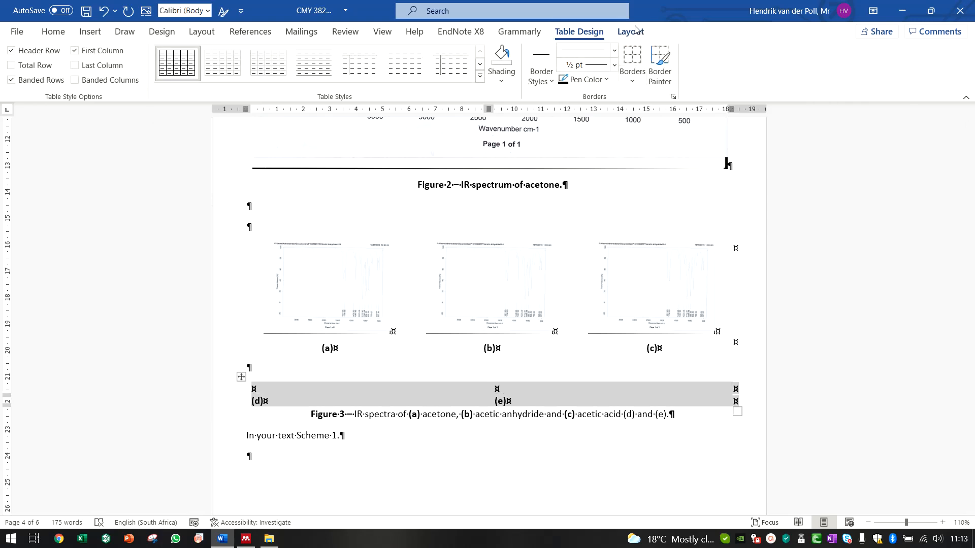
left_click(631, 32)
left_click(651, 67)
Paste copies of the small spectrum picture into the two cells above labels (d) and (e).
left_click(325, 284)
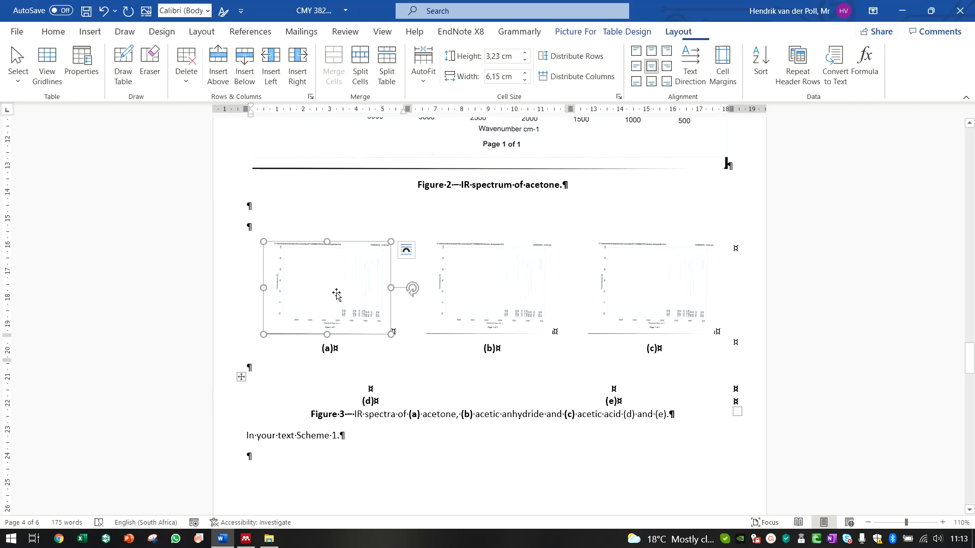
left_click(371, 388)
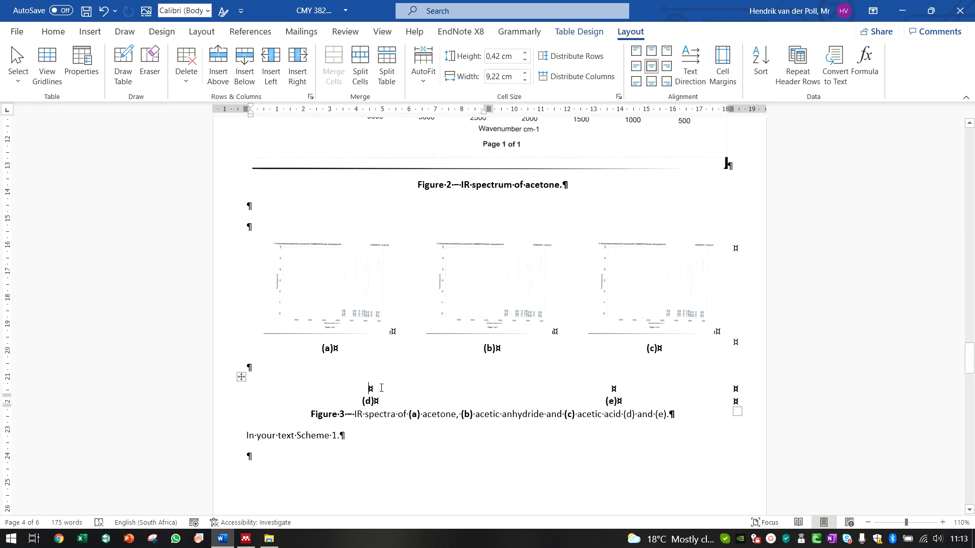
key("ctrl+v")
key("ctrl+v")
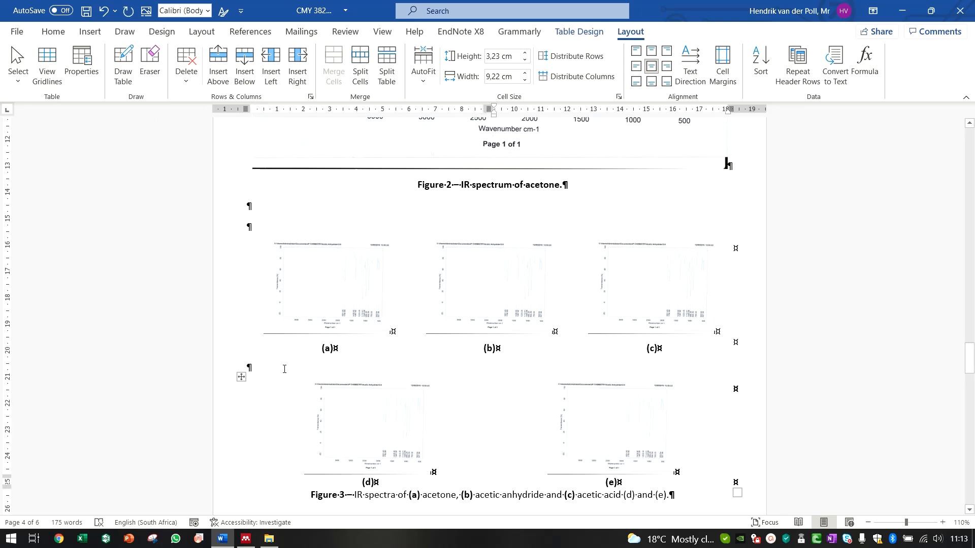
Set the font size of the empty paragraph between the two picture tables to 1 and hide the formatting marks.
left_click(270, 371)
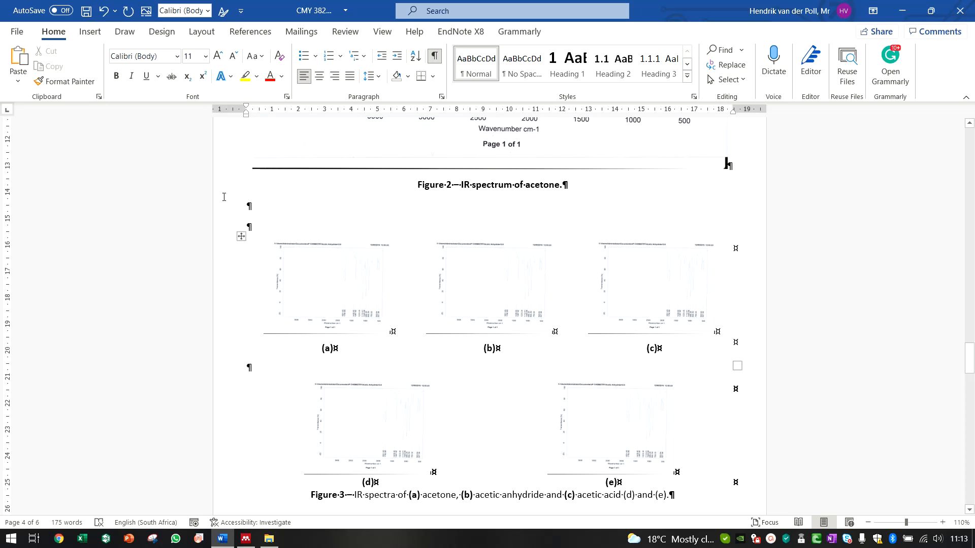
left_click(189, 57)
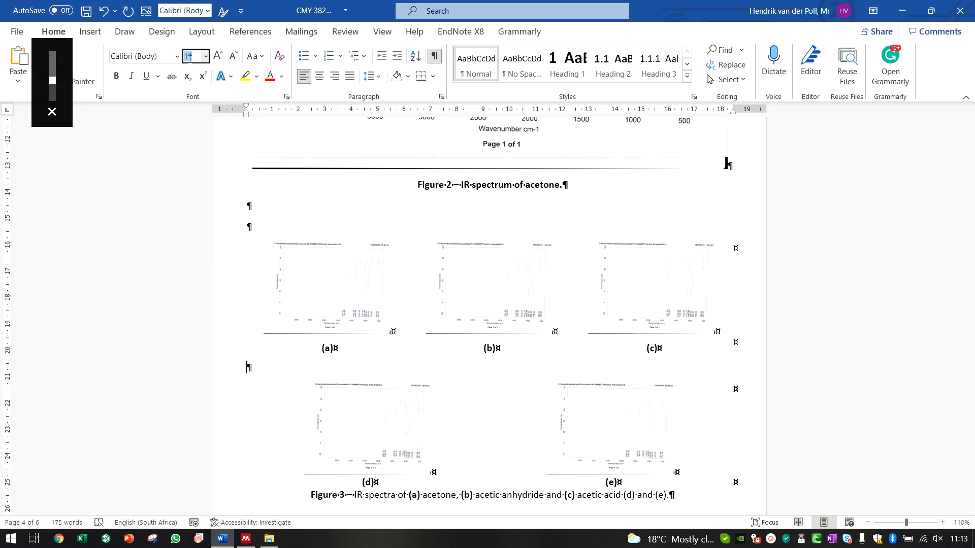
type("1")
key("Return")
scroll(355, 254, "down", 3)
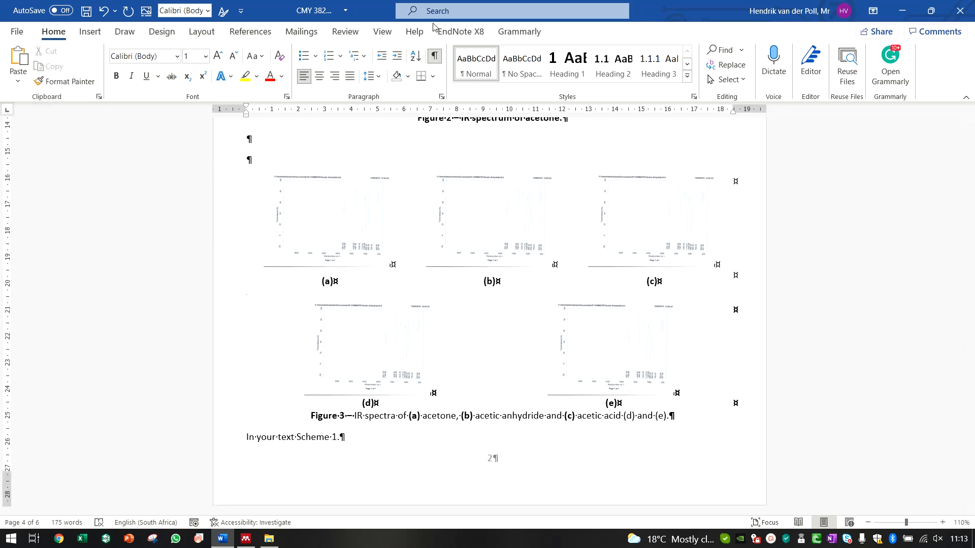
left_click(434, 56)
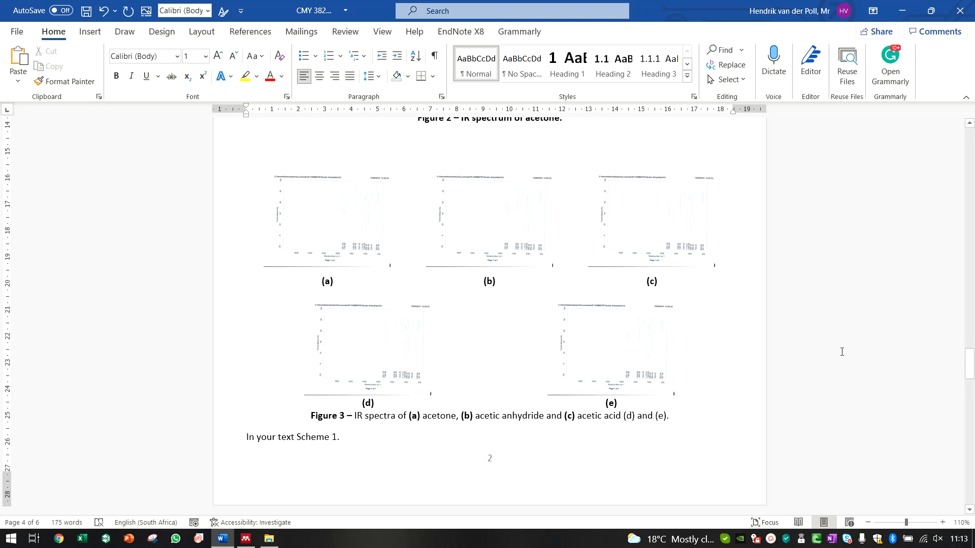
Set the column width of the table with pictures (d) and (e) to 7 cm and centre the table on the page.
left_click(444, 350)
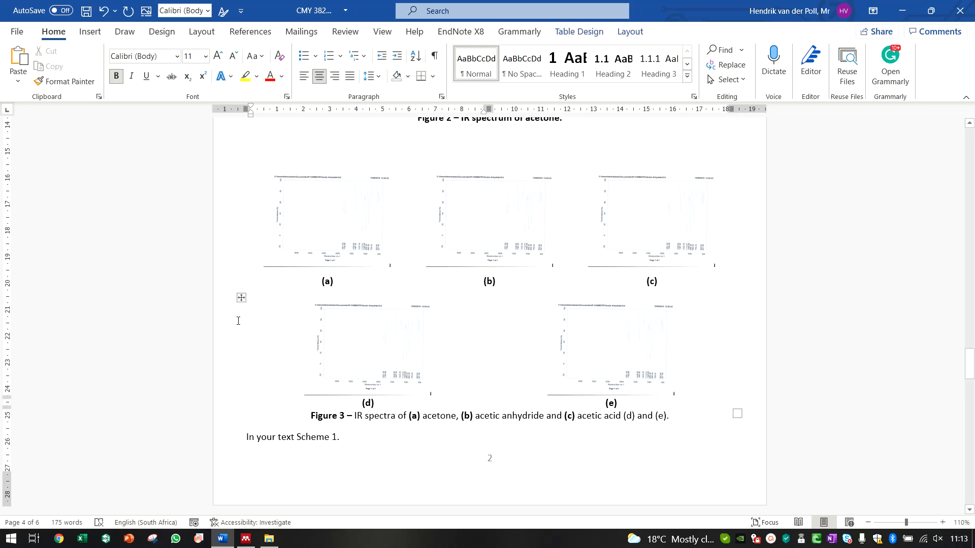
left_click(242, 298)
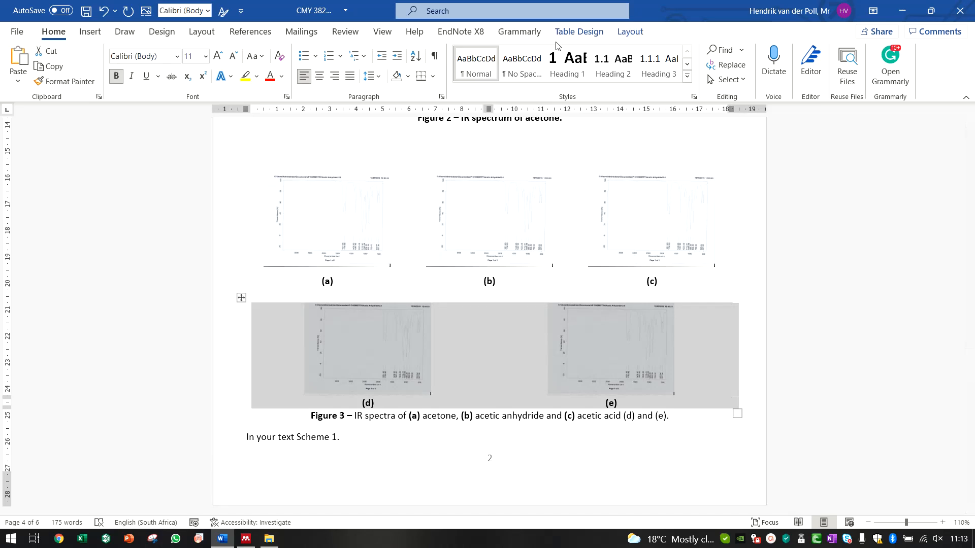
left_click(579, 32)
left_click(623, 33)
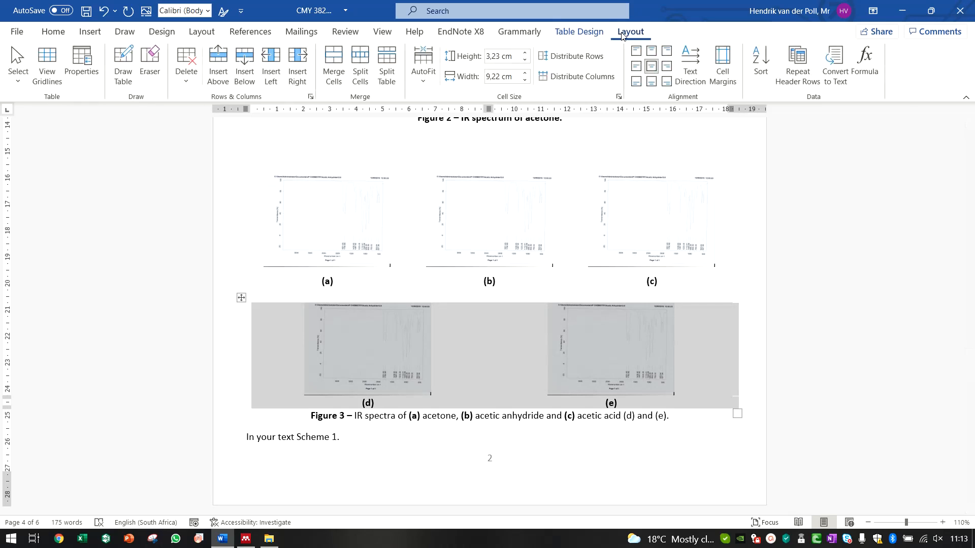
left_click(526, 82)
left_click(526, 82)
left_click(526, 83)
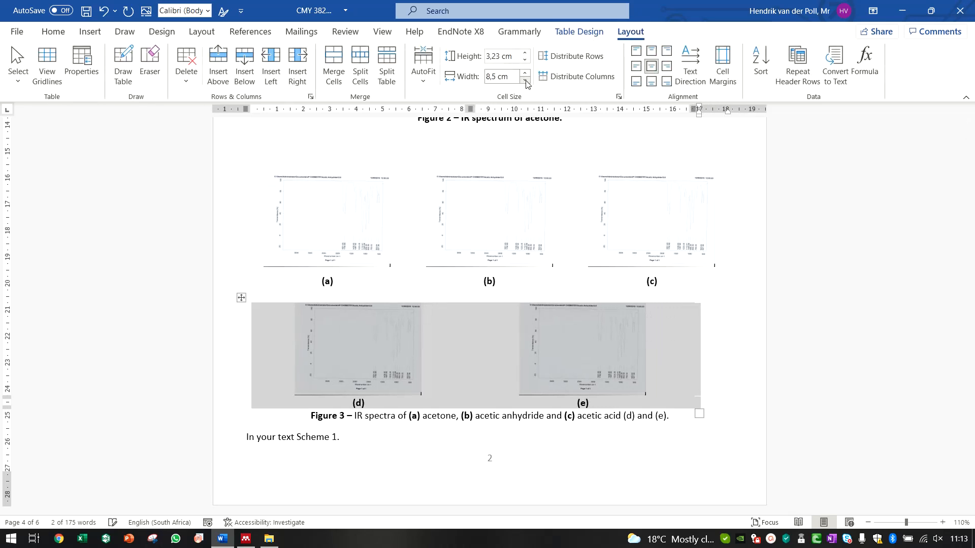
left_click(526, 83)
left_click(526, 82)
left_click(526, 82)
left_click(526, 82)
left_click(526, 82)
left_click(526, 83)
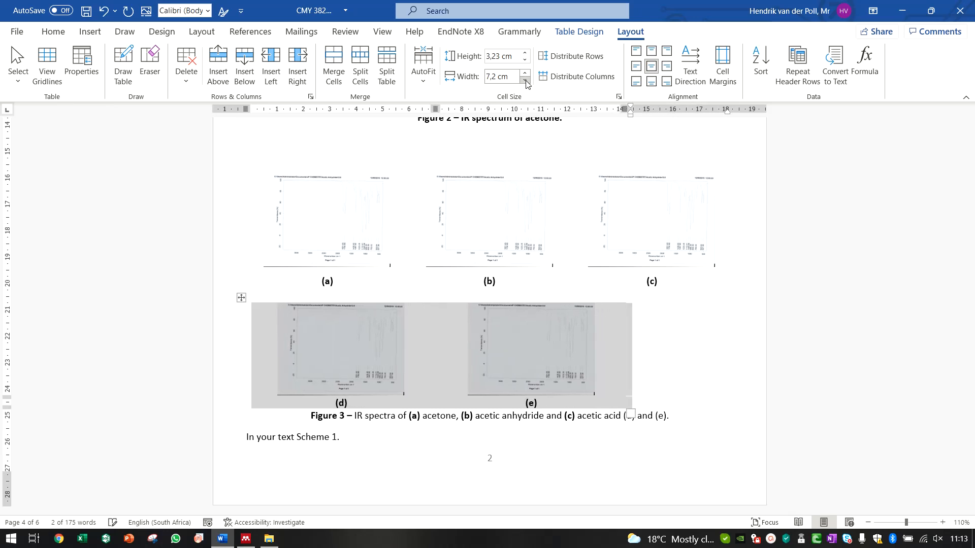
left_click(527, 83)
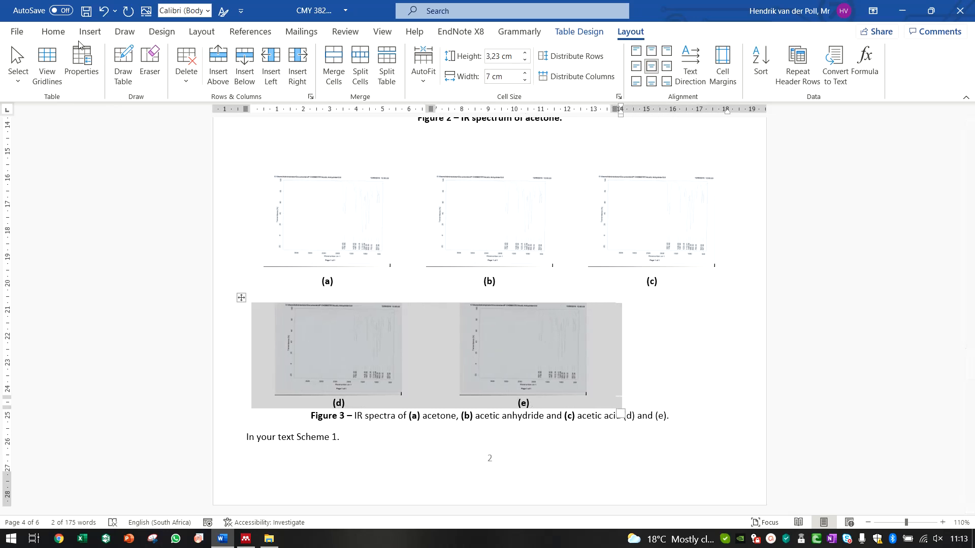
left_click(53, 32)
left_click(319, 76)
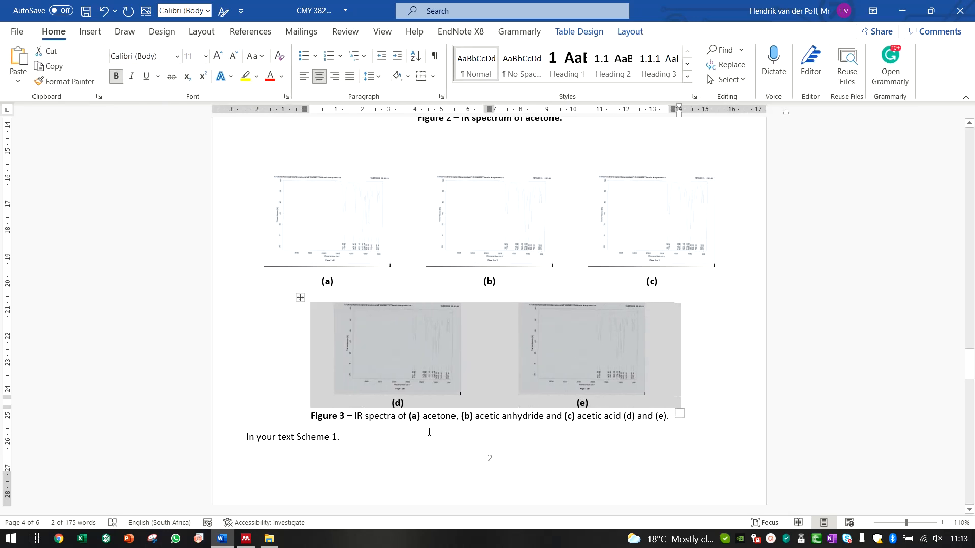
left_click(450, 477)
Increase the height of the table row holding labels (d) and (e).
left_click_drag(398, 405, 599, 404)
left_click(579, 32)
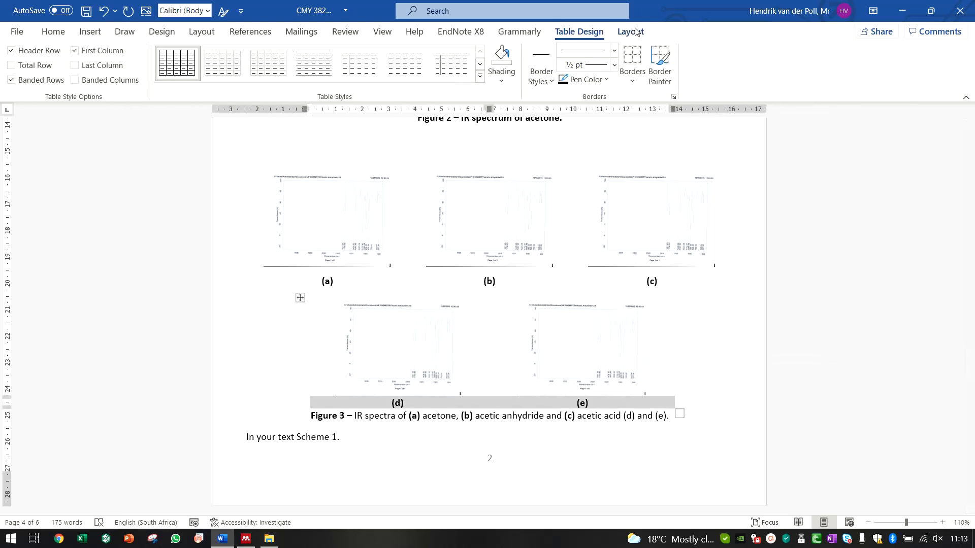
left_click(631, 31)
left_click(524, 53)
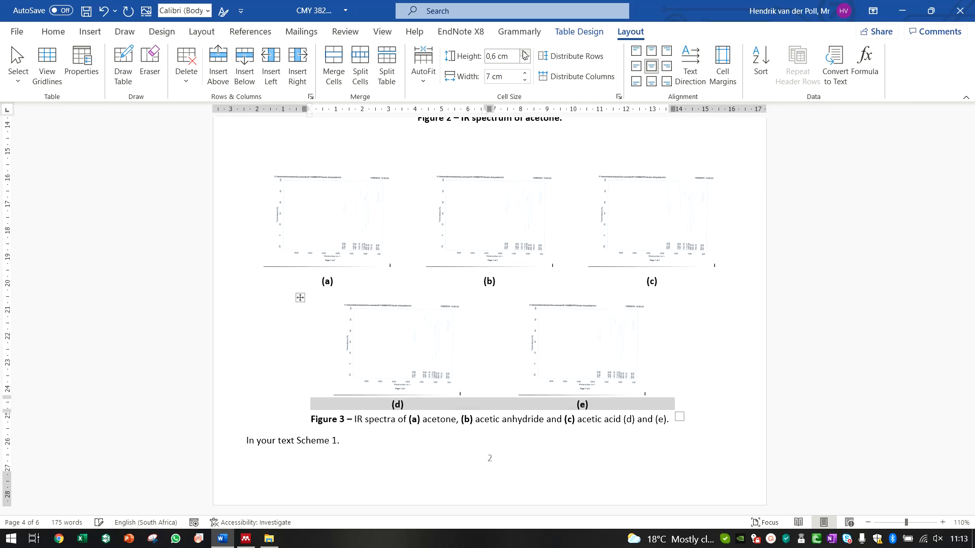
left_click(431, 485)
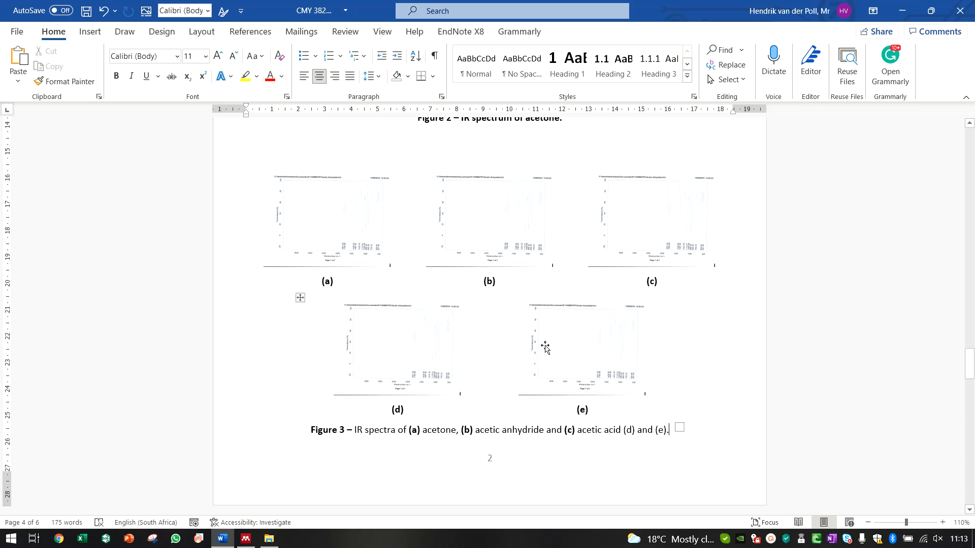
left_click(489, 346)
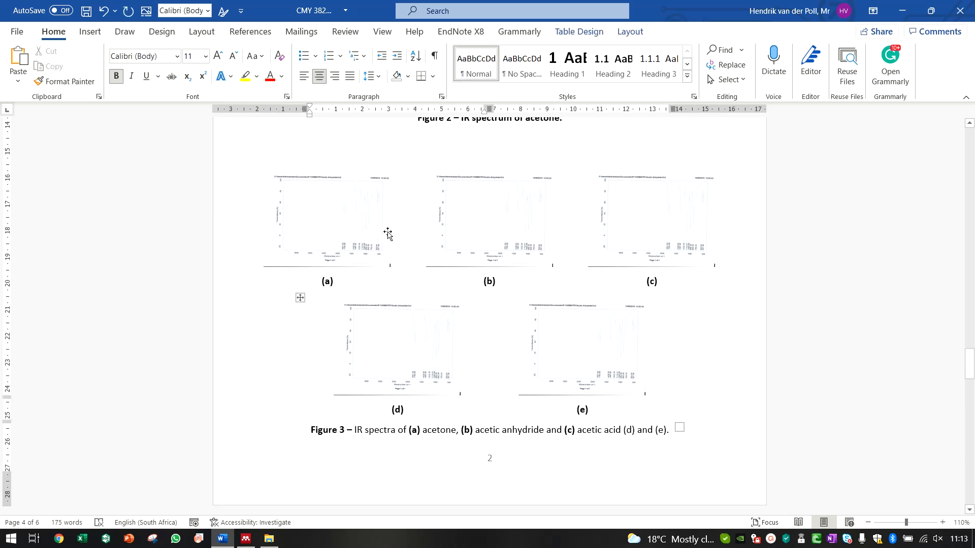
left_click(403, 227)
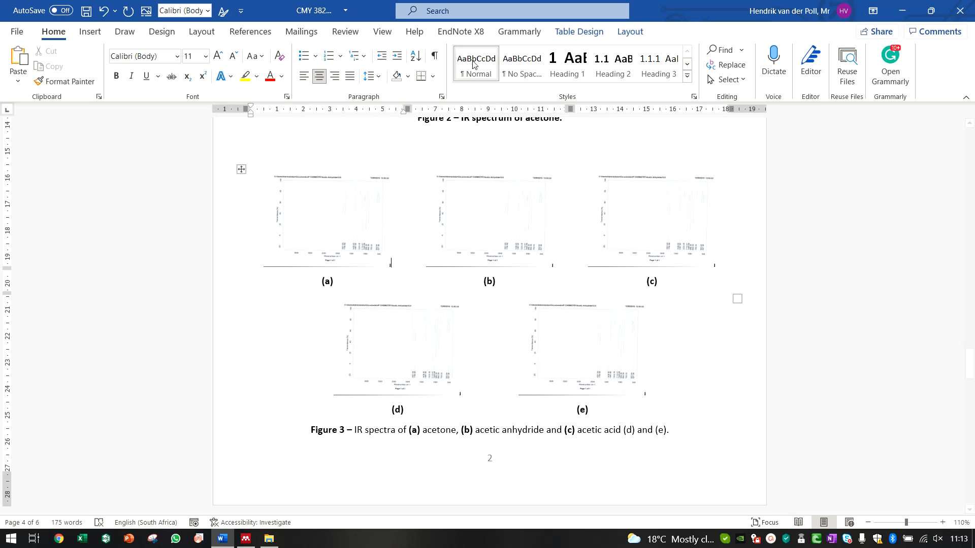
left_click(563, 33)
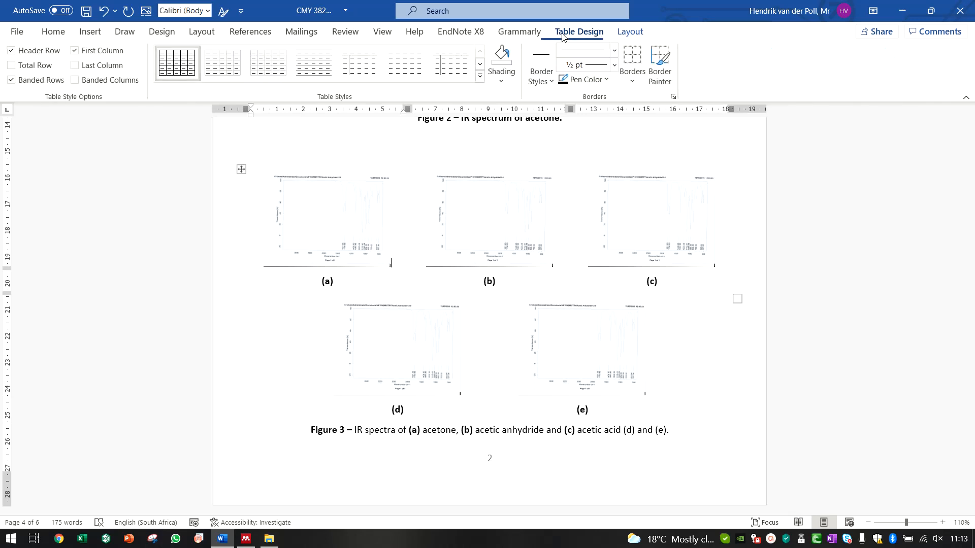
left_click(632, 80)
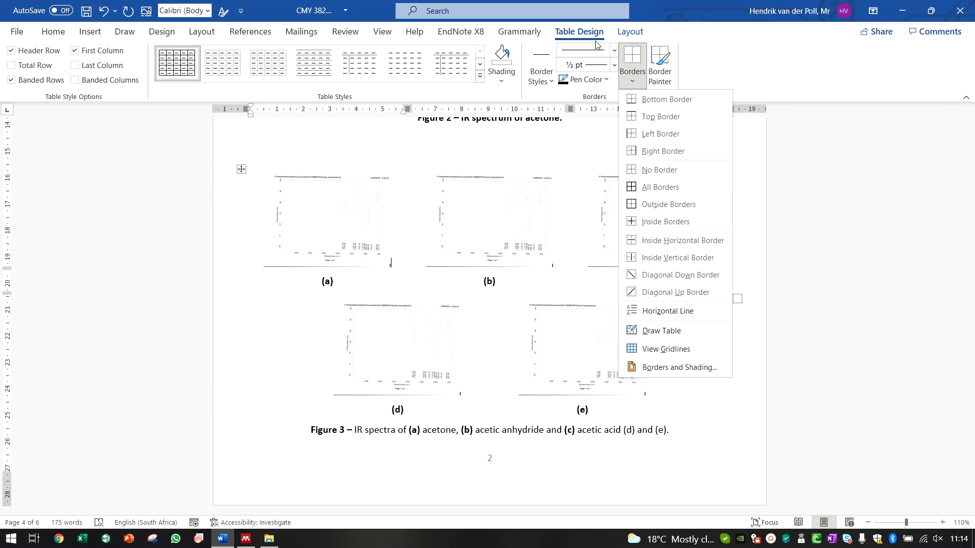
left_click(614, 65)
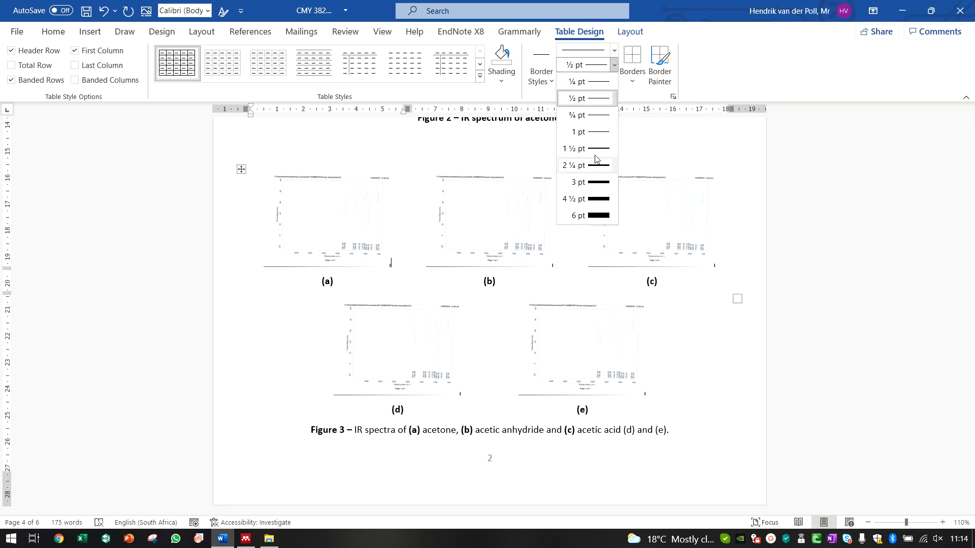
left_click(291, 135)
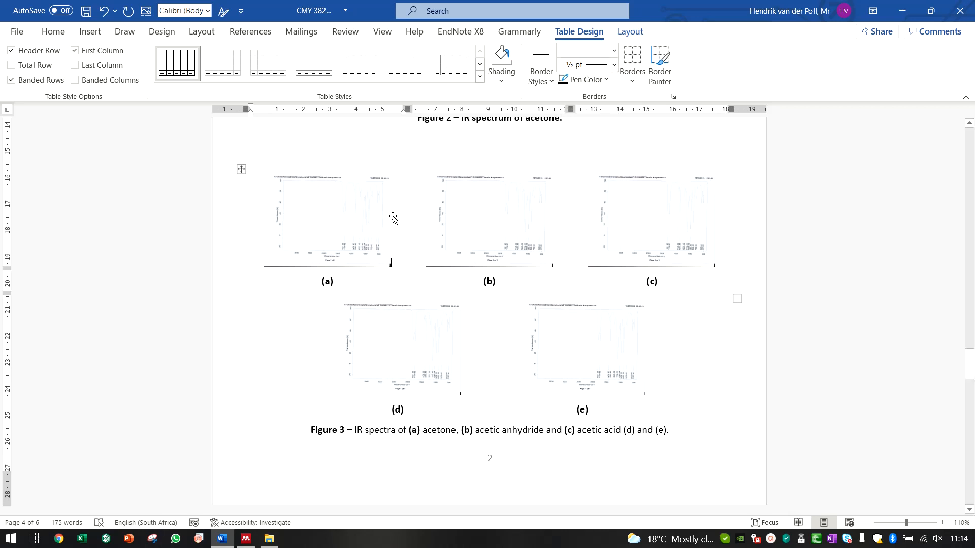
left_click(410, 267)
left_click(493, 292)
scroll(536, 287, "down", 1)
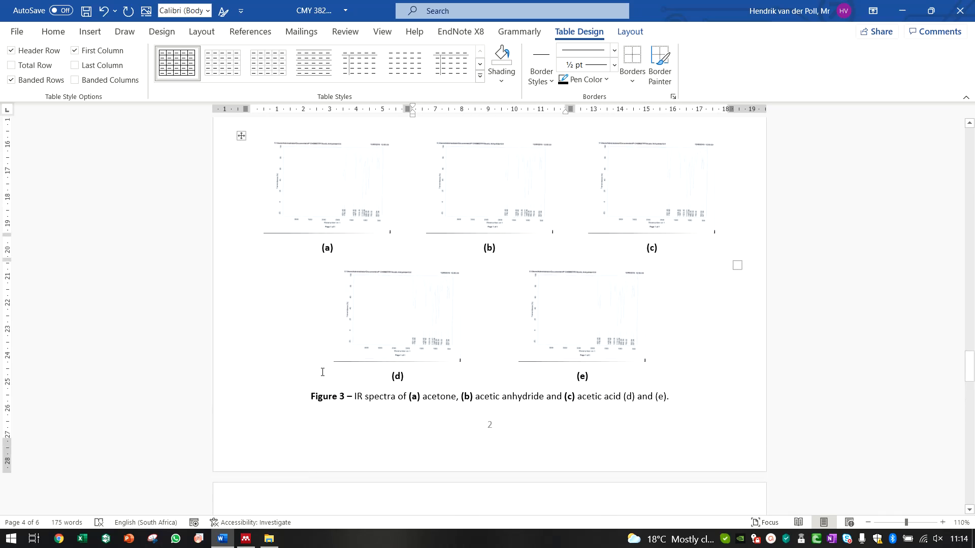
scroll(534, 302, "up", 4)
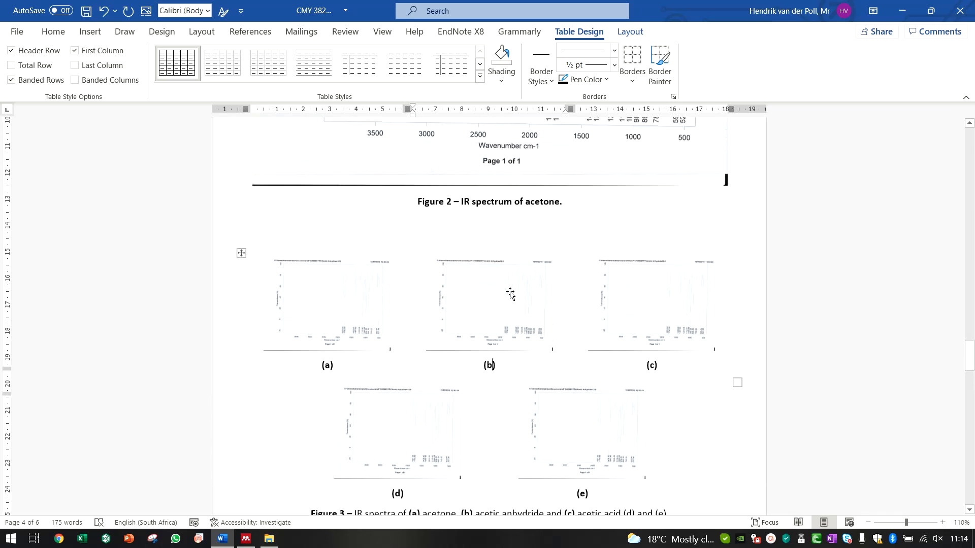
left_click(355, 245)
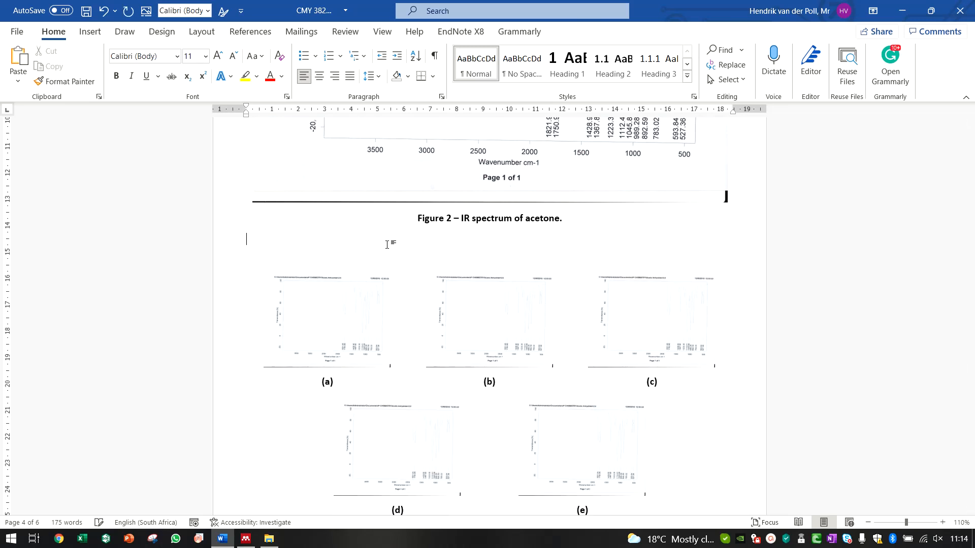
Insert four blank paragraphs above the "In your text Scheme 1." line that opens the page after Figure 3.
scroll(387, 245, "down", 8)
left_click(248, 287)
key("Return")
key("Return")
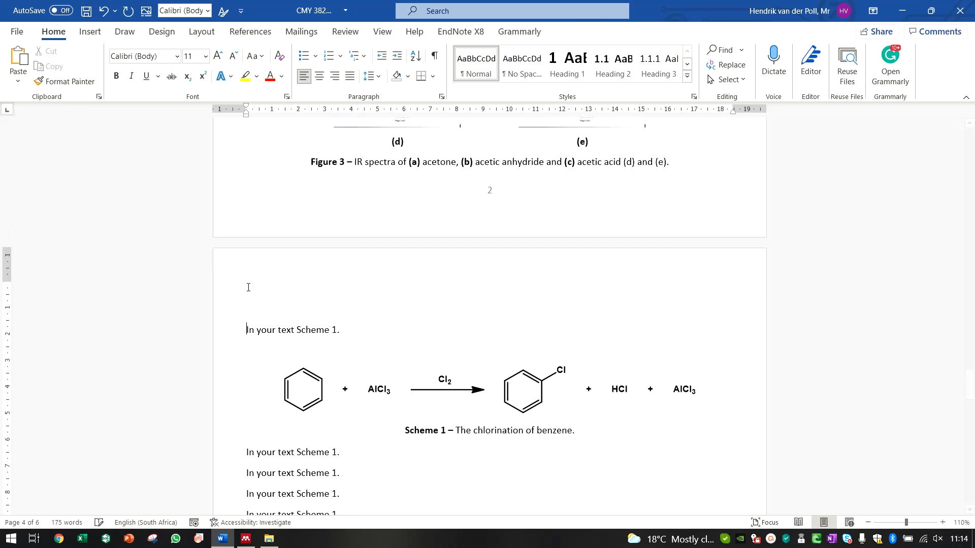
key("Return")
key("Return")
left_click(249, 287)
scroll(394, 264, "up", 3)
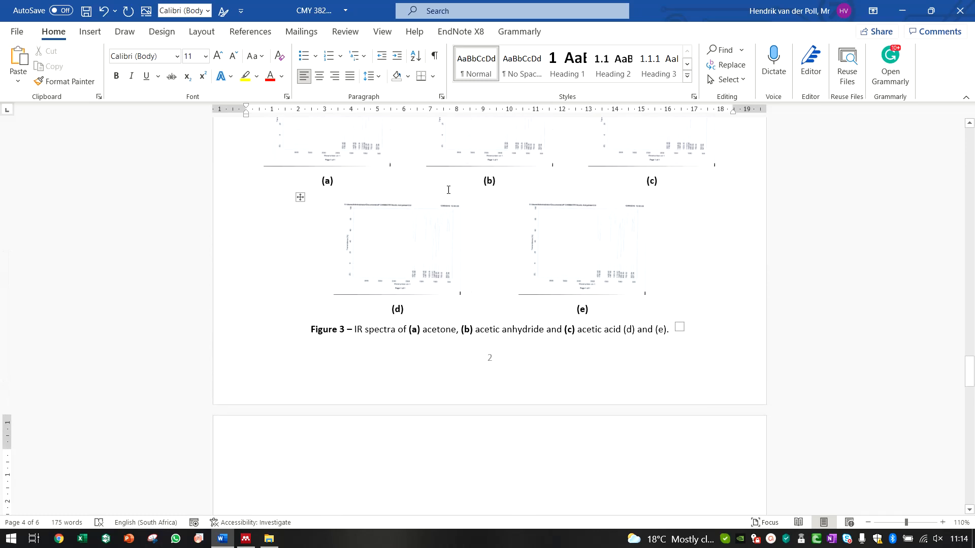
scroll(527, 217, "up", 2)
scroll(457, 214, "down", 3)
left_click(405, 212)
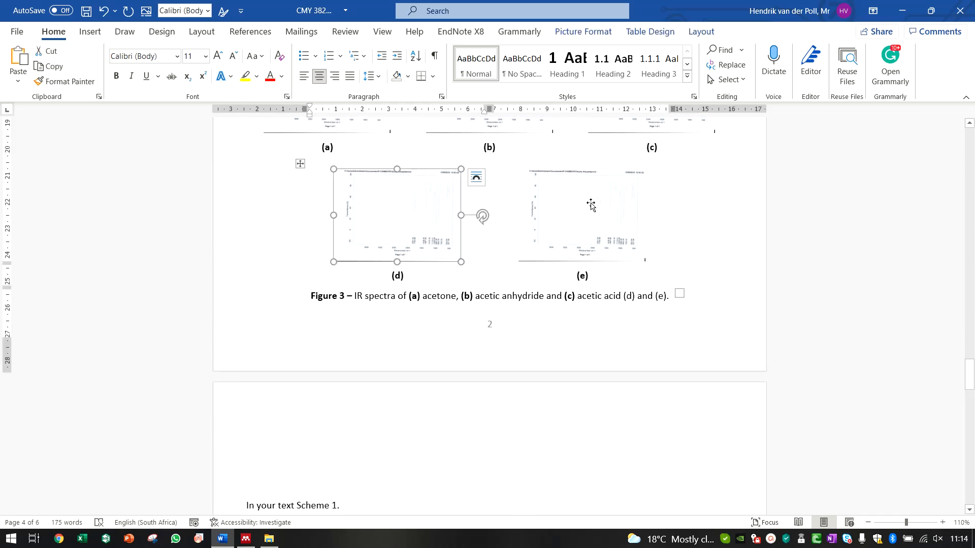
left_click(590, 204)
scroll(555, 264, "up", 3)
left_click(464, 234)
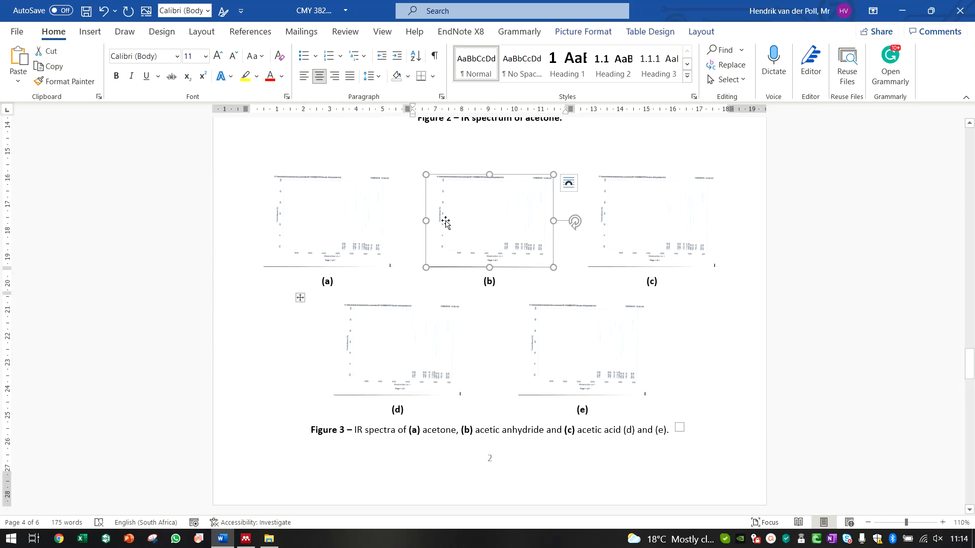
left_click(409, 211)
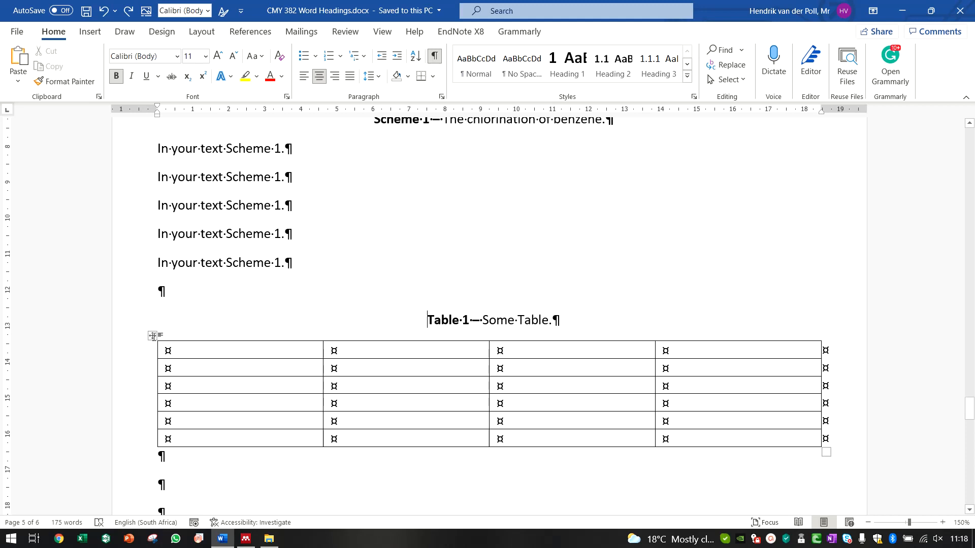
Try a 1 ½ pt line width on all borders of Table 1 and undo the change.
left_click(153, 337)
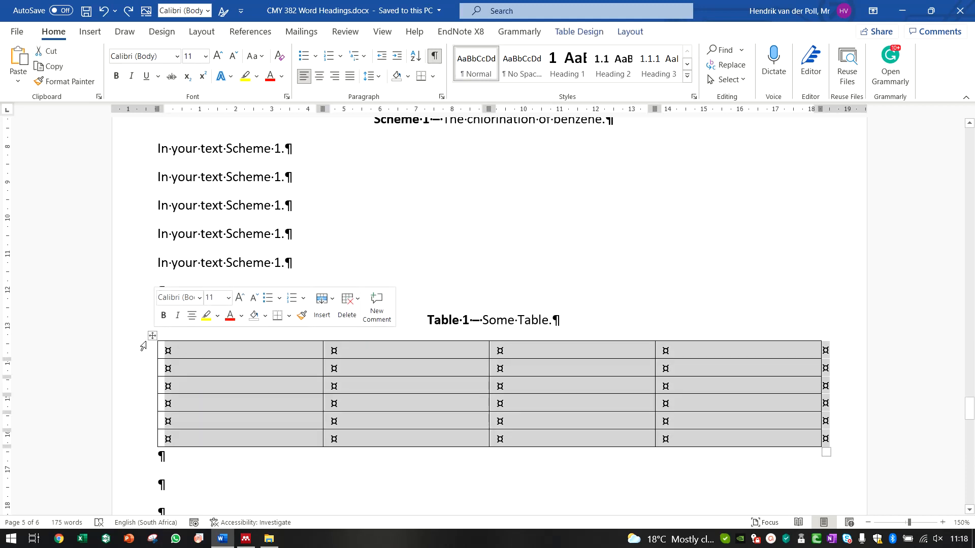
left_click(563, 33)
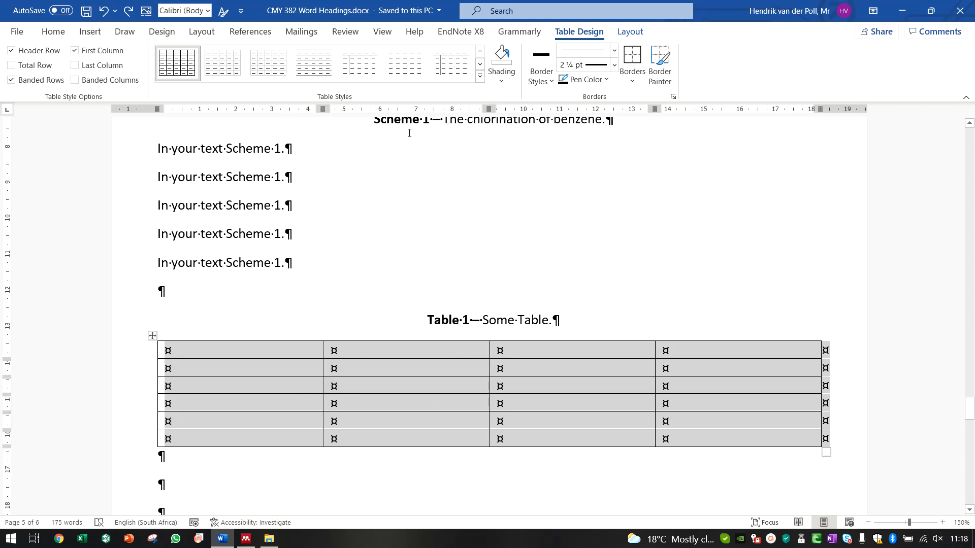
left_click(632, 76)
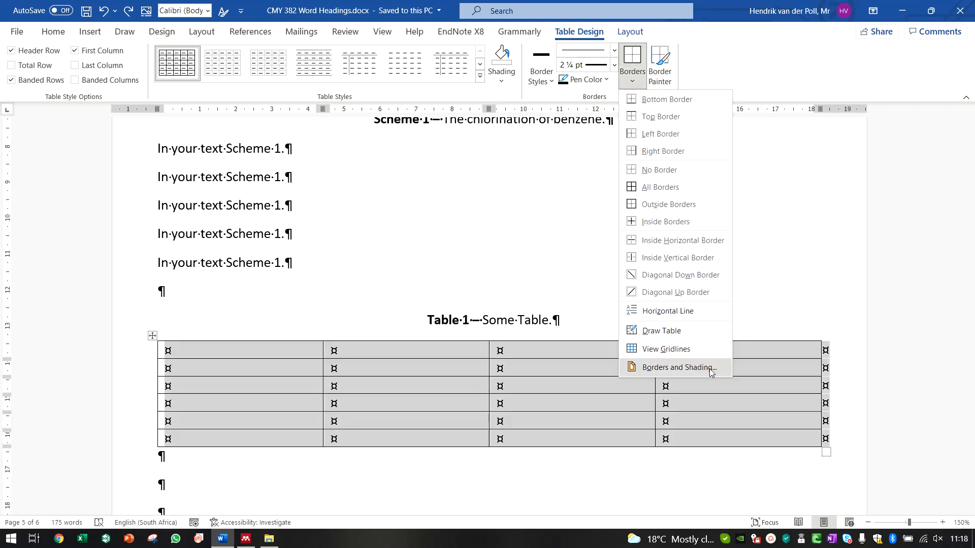
left_click(709, 368)
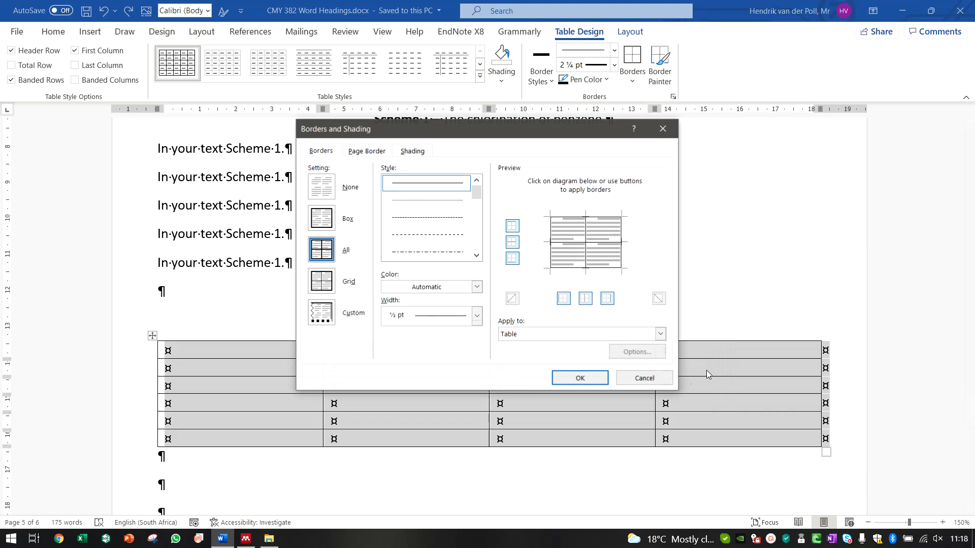
left_click(477, 316)
left_click(441, 411)
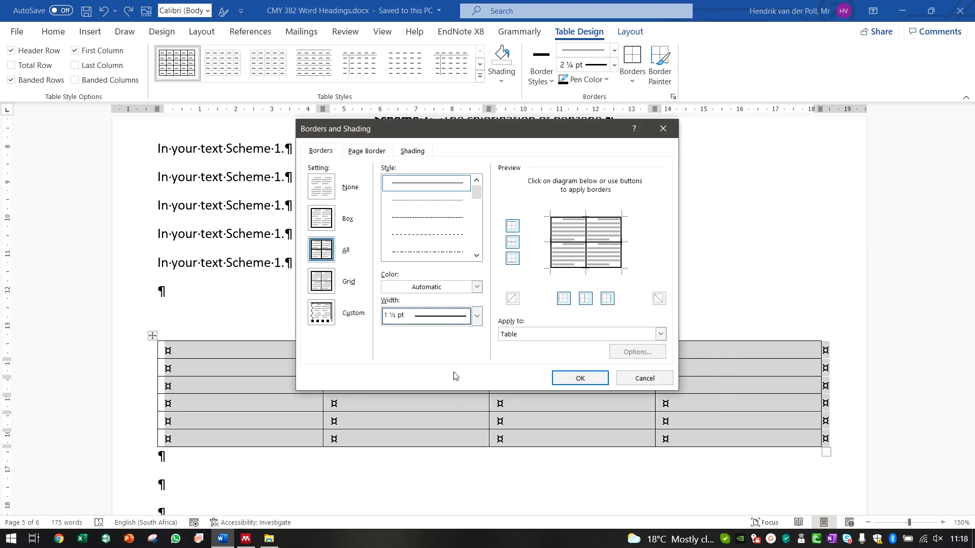
left_click(477, 316)
left_click(444, 476)
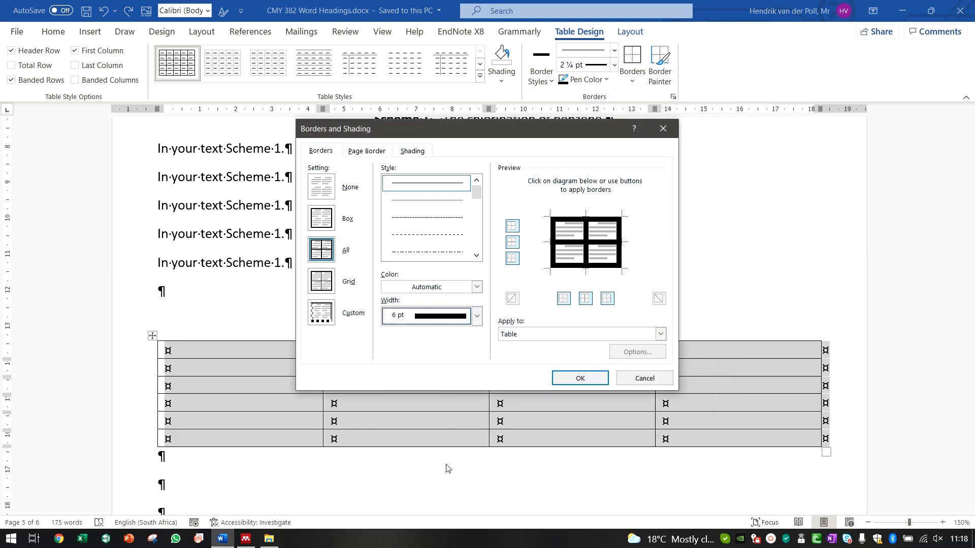
left_click(477, 316)
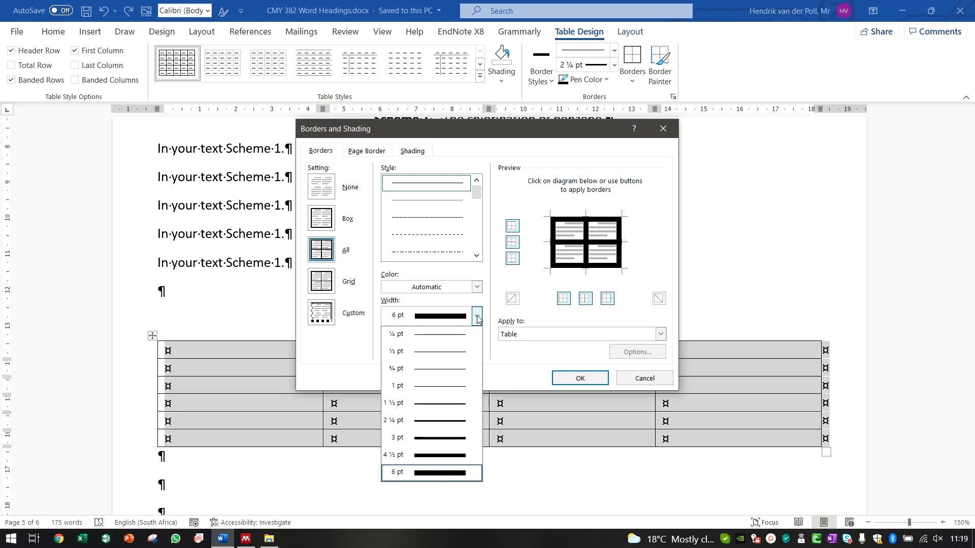
left_click(438, 404)
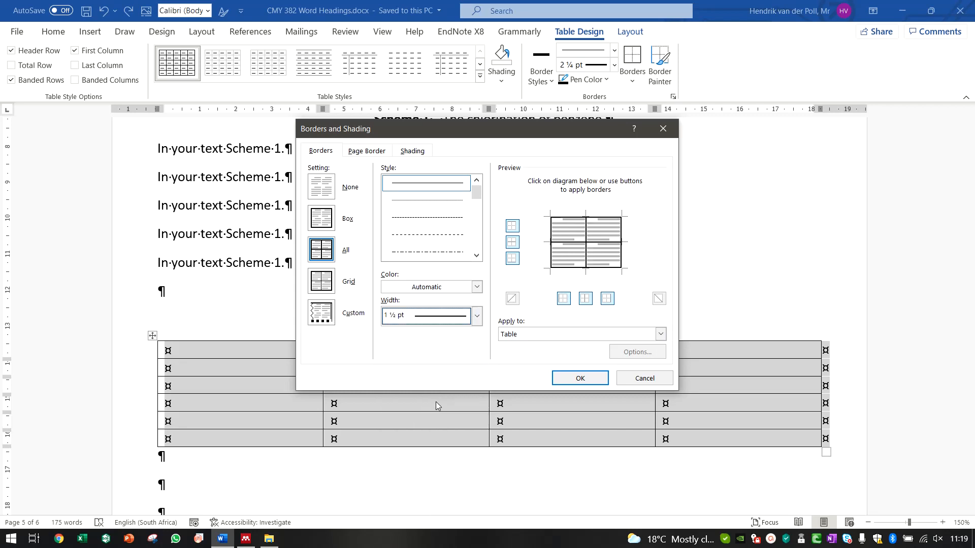
left_click(580, 378)
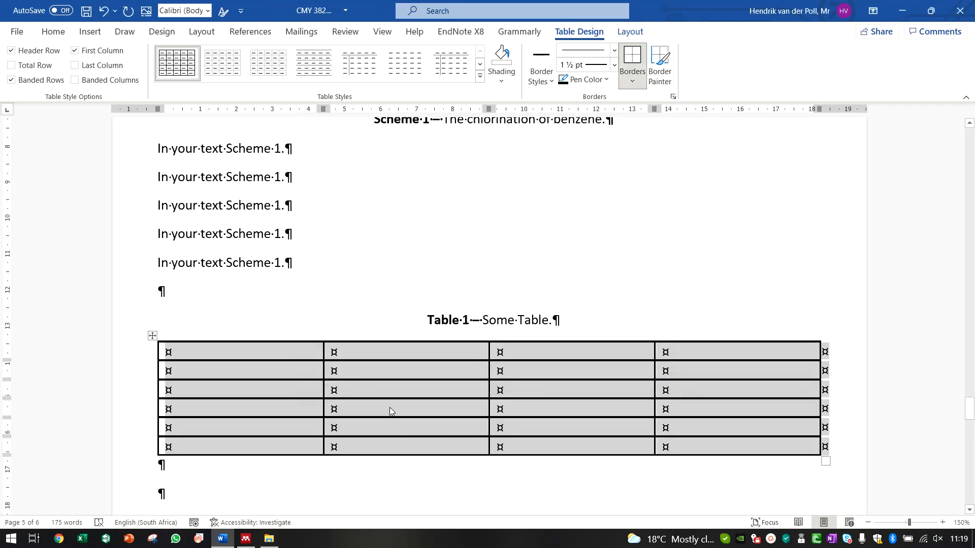
left_click(103, 11)
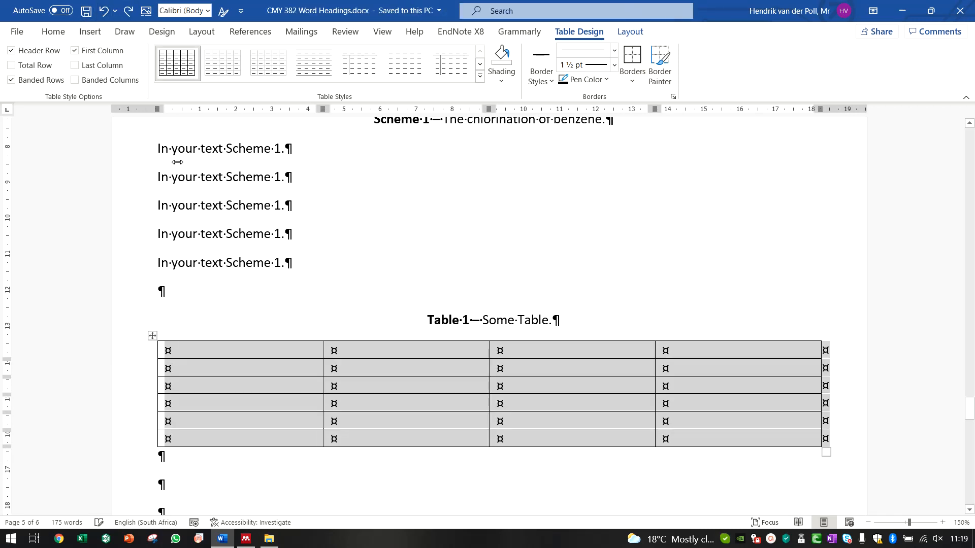
Try 1 ½ pt borders around two single cells of Table 1, one in row two and one in row four, and undo both.
left_click(388, 367)
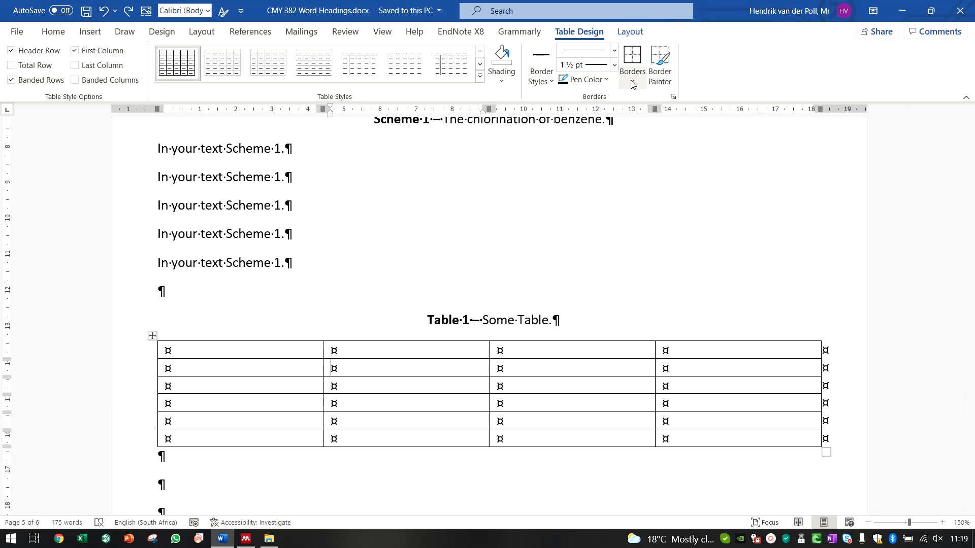
left_click(632, 56)
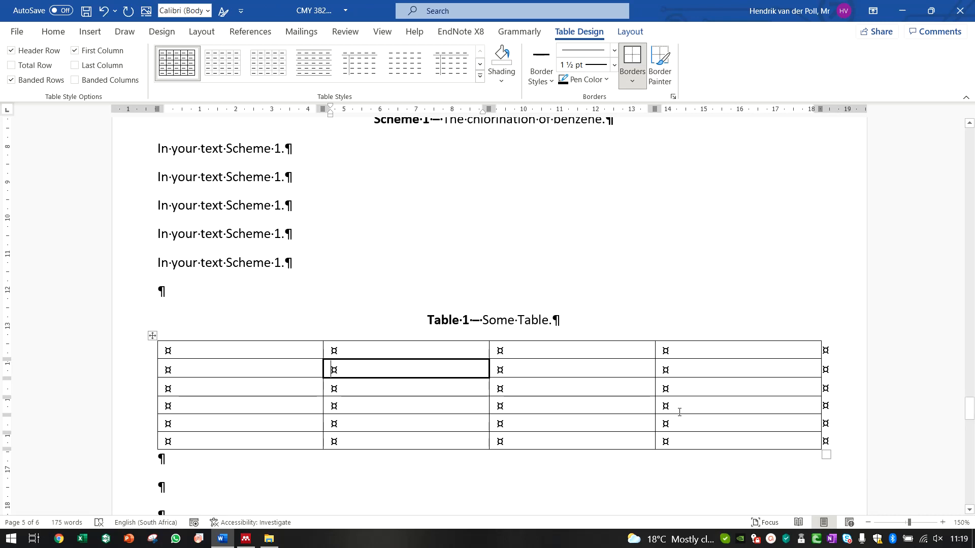
left_click(679, 412)
left_click(630, 60)
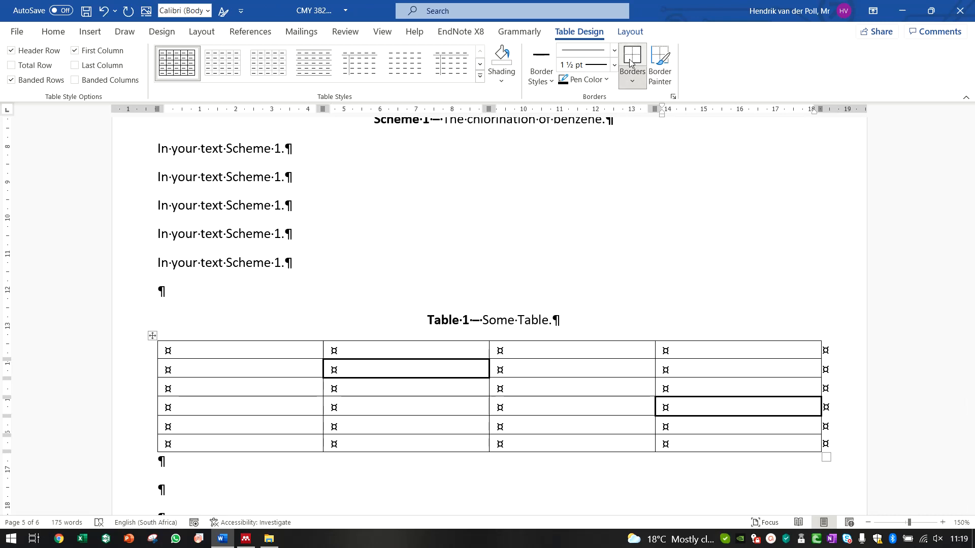
left_click(230, 351)
left_click(104, 10)
left_click(104, 10)
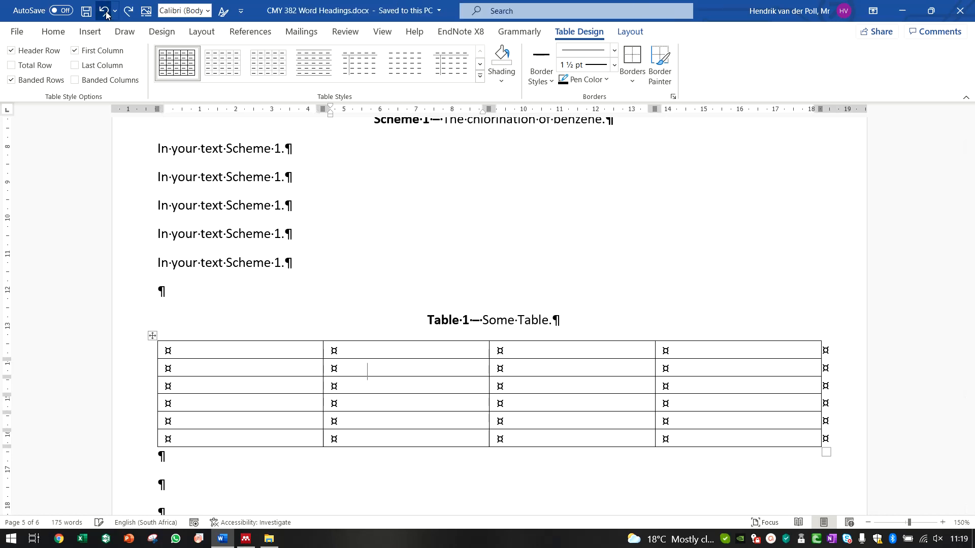
Preview theme colour shading on the second row of Table 1 without applying it.
left_click(271, 366)
left_click_drag(271, 366, 677, 363)
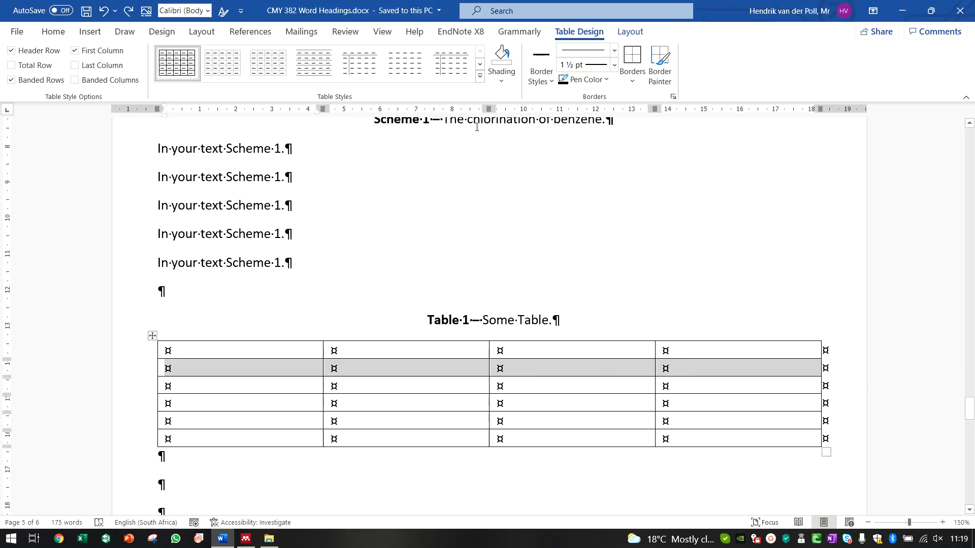
left_click(501, 81)
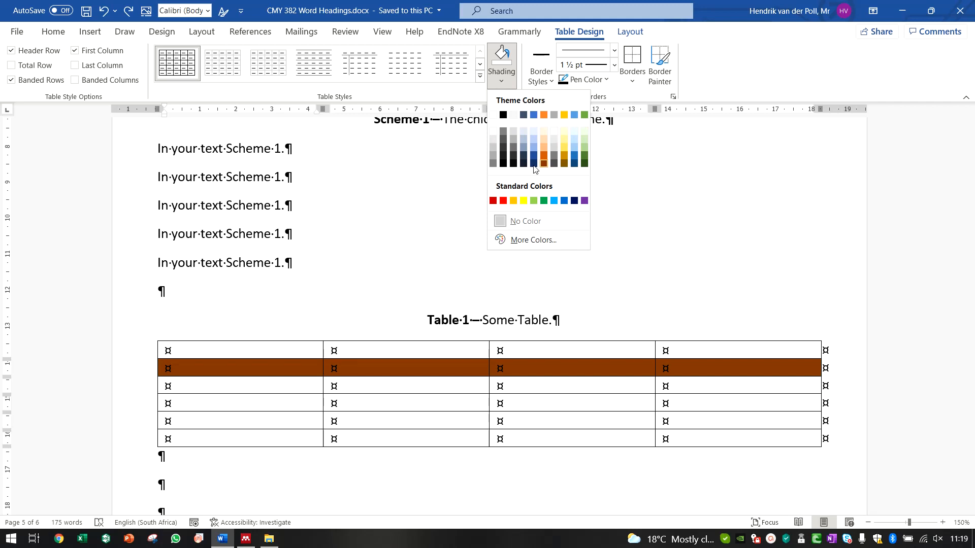
left_click(358, 388)
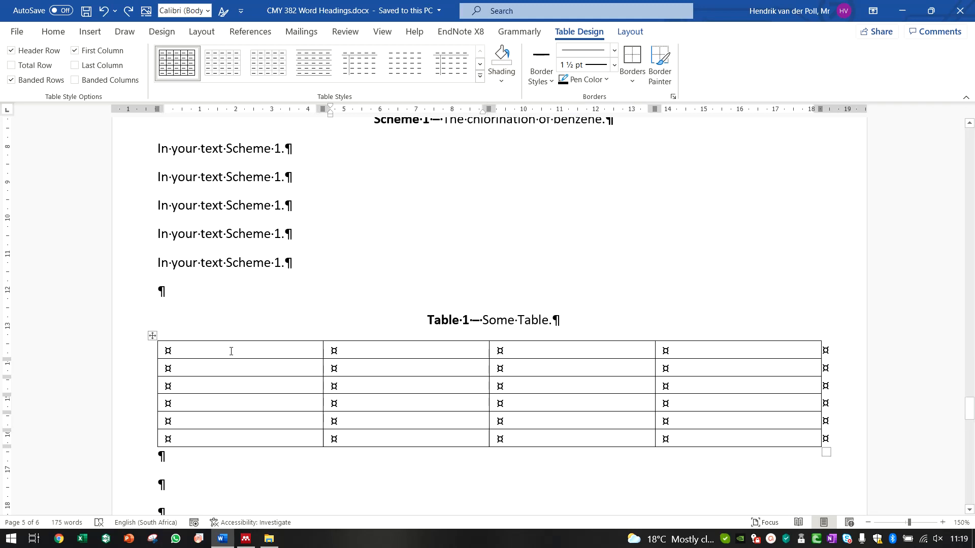
Merge the four cells of Table 1's first row into one and centre its content horizontally and vertically.
left_click_drag(231, 352, 533, 354)
left_click_drag(631, 348, 683, 349)
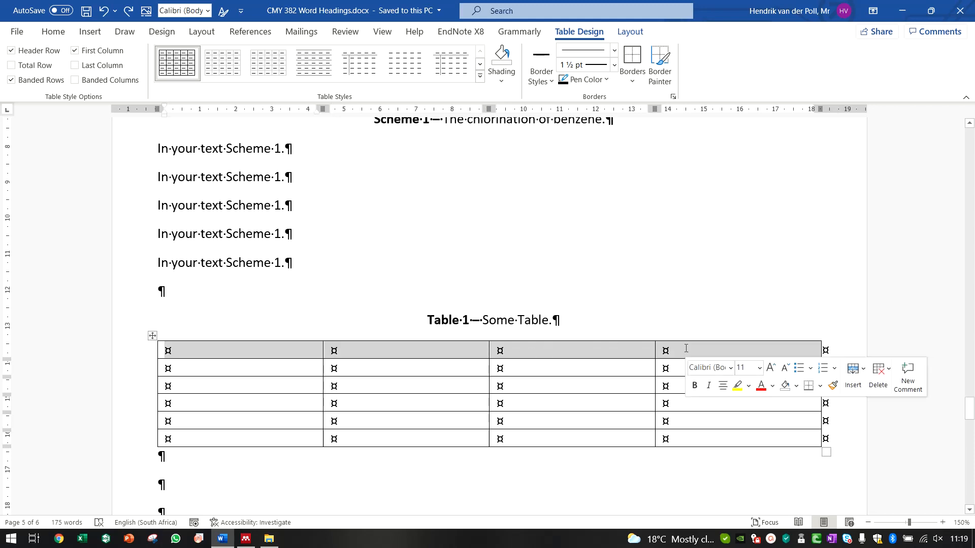
left_click(631, 36)
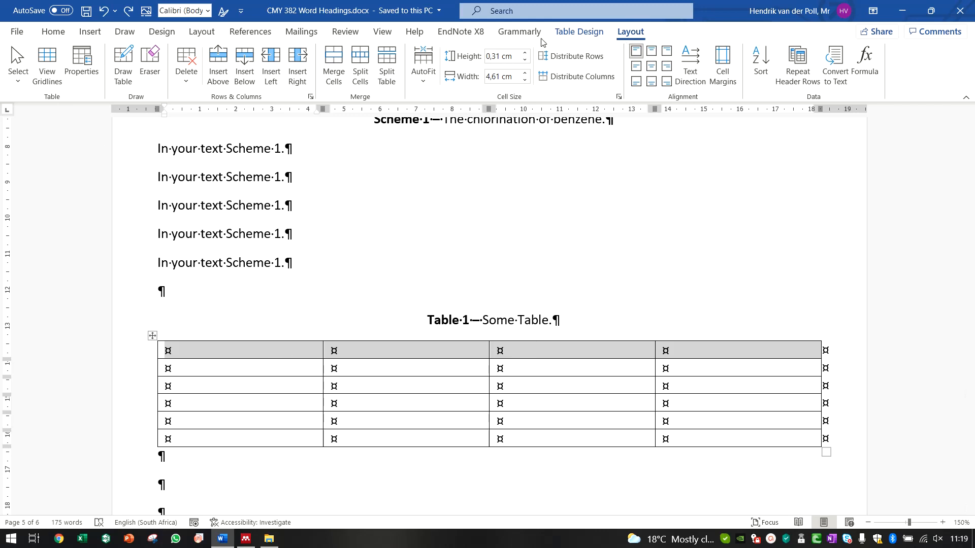
left_click(333, 66)
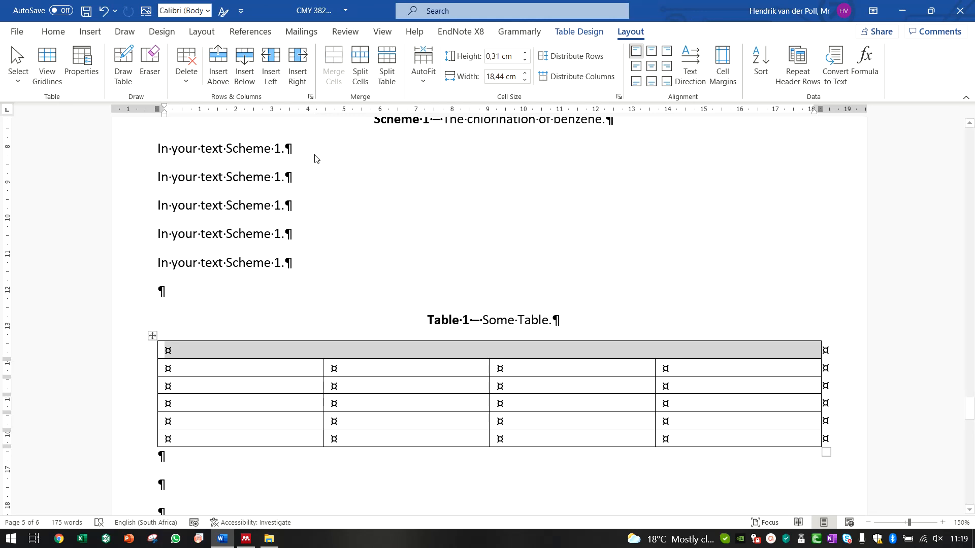
left_click(652, 67)
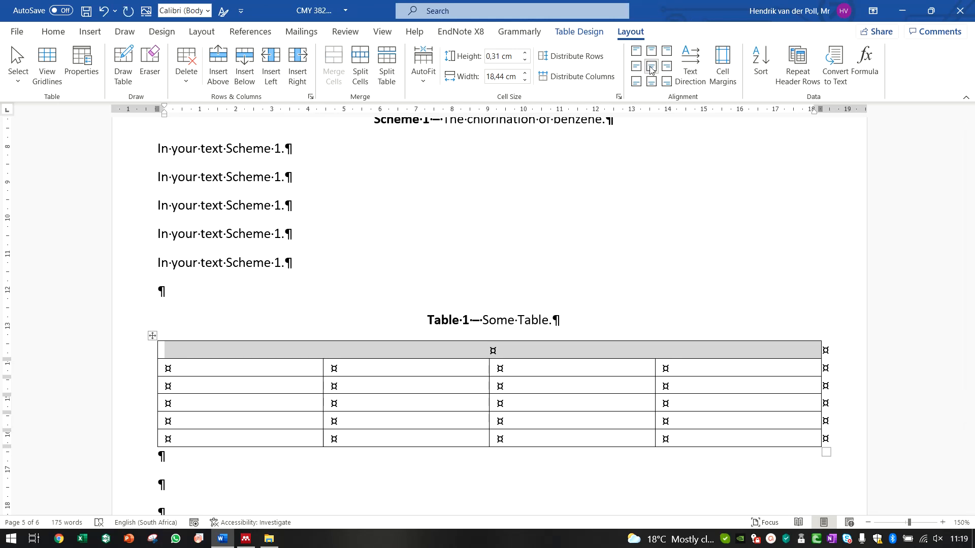
Enter the heading "Something" in the merged top row of Table 1.
type("So")
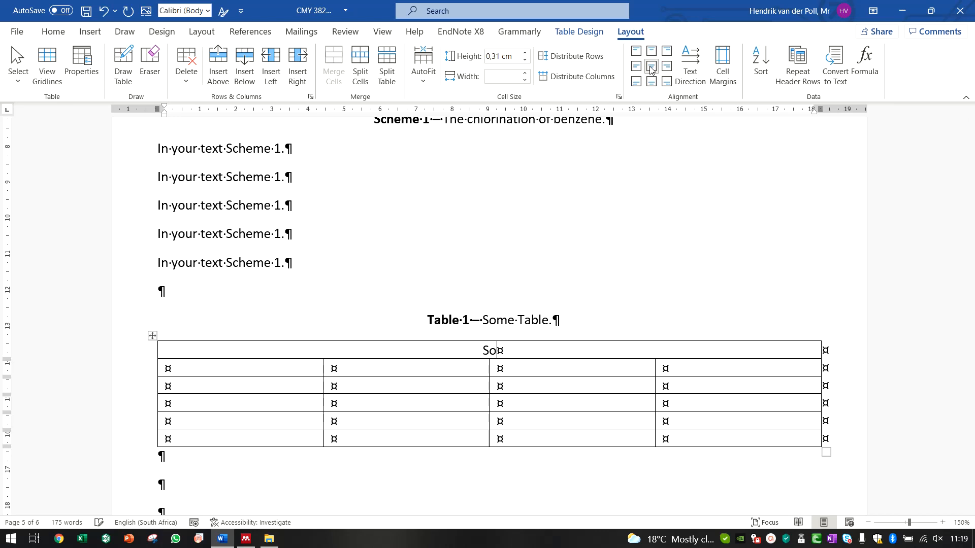
type("meting")
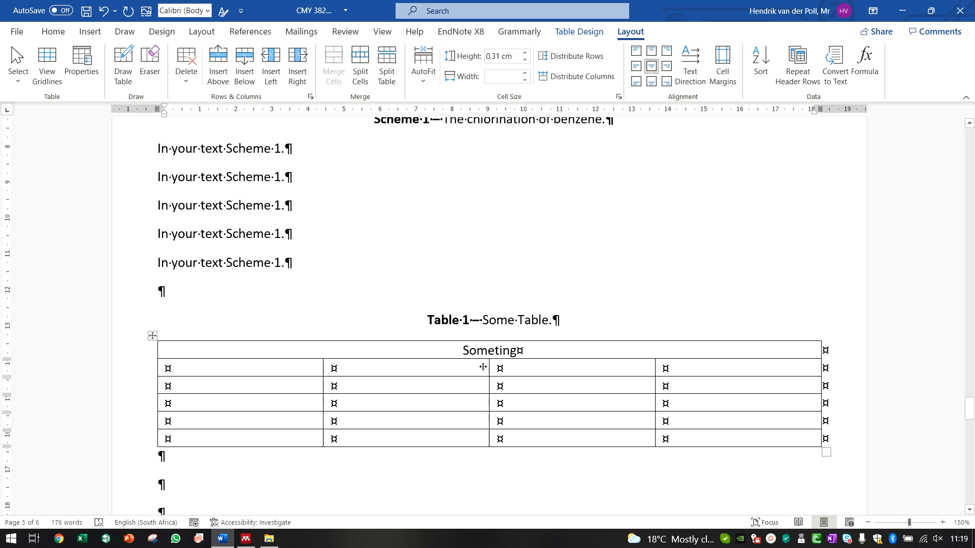
left_click(450, 369)
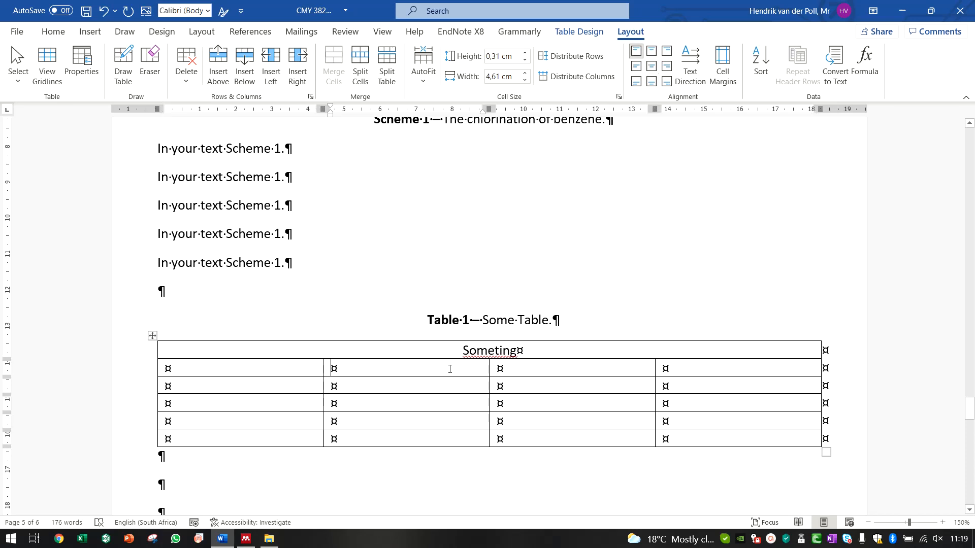
right_click(496, 360)
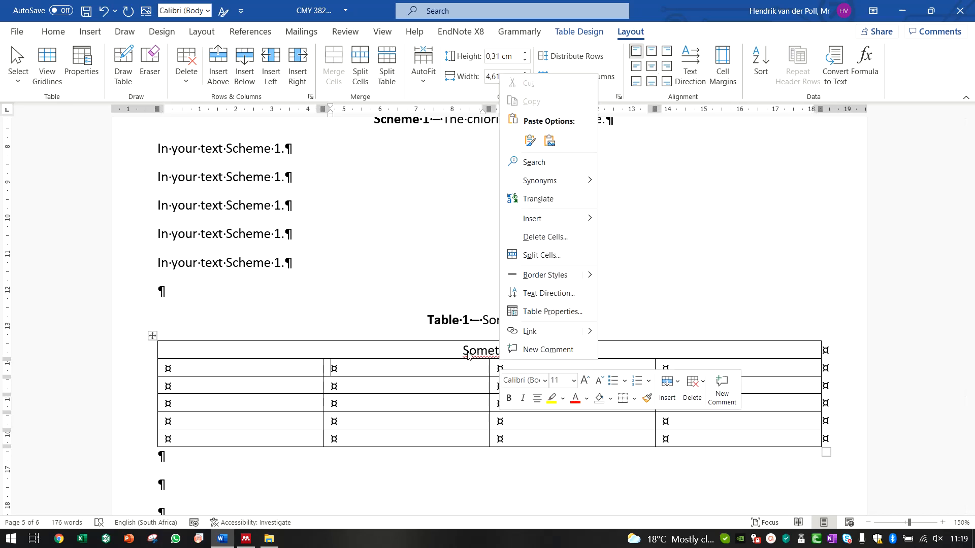
key("Escape")
left_click(497, 351)
type("hing")
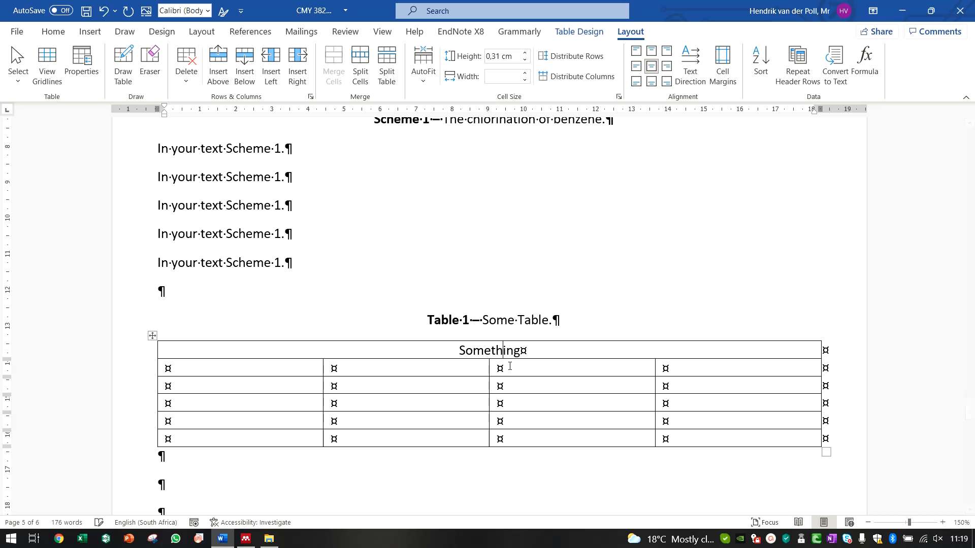
Enter a, b and c in the second, third and fourth cells of Table 1's second row.
left_click(466, 364)
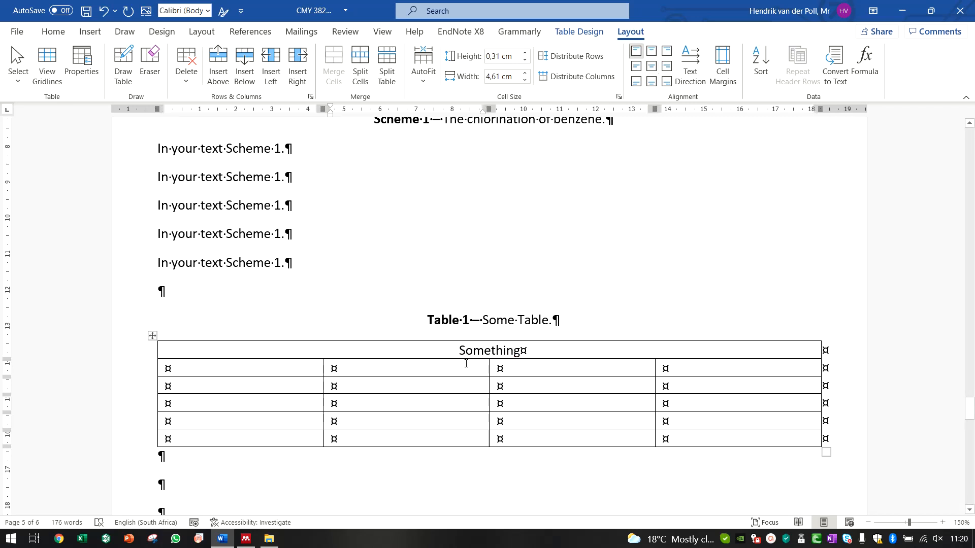
type("a")
key("Tab")
type("b")
key("Tab")
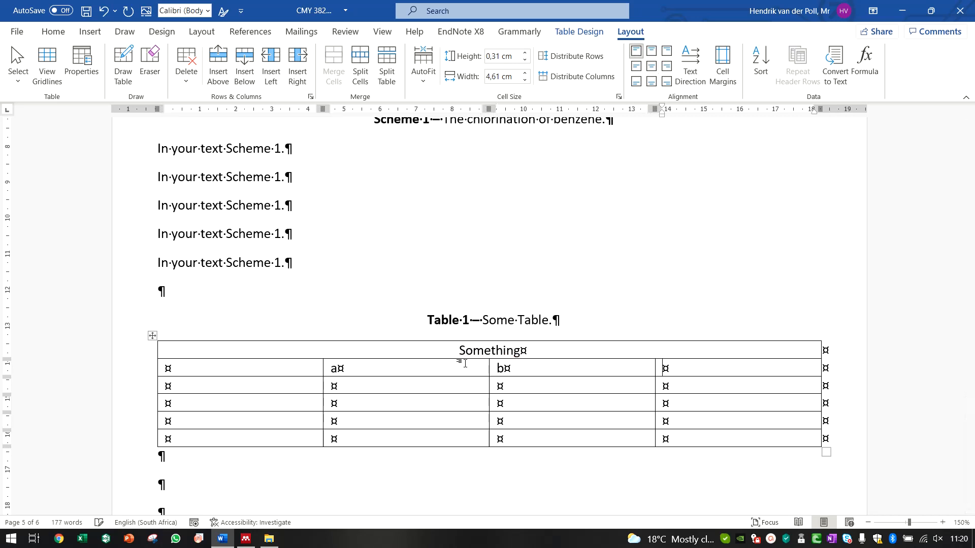
type("c")
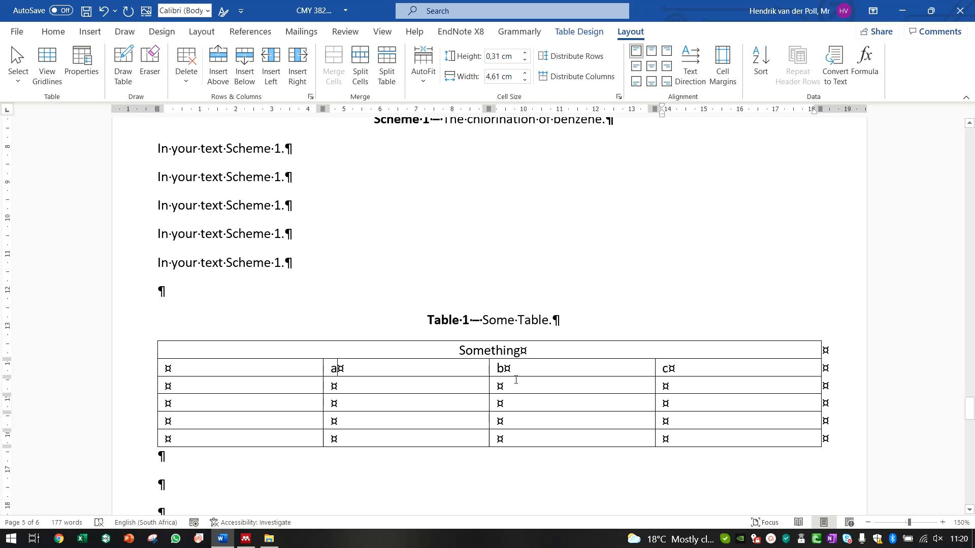
Centre the a, b and c cells and all cells below them in Table 1 horizontally and vertically.
left_click_drag(337, 367, 681, 369)
left_click(654, 68)
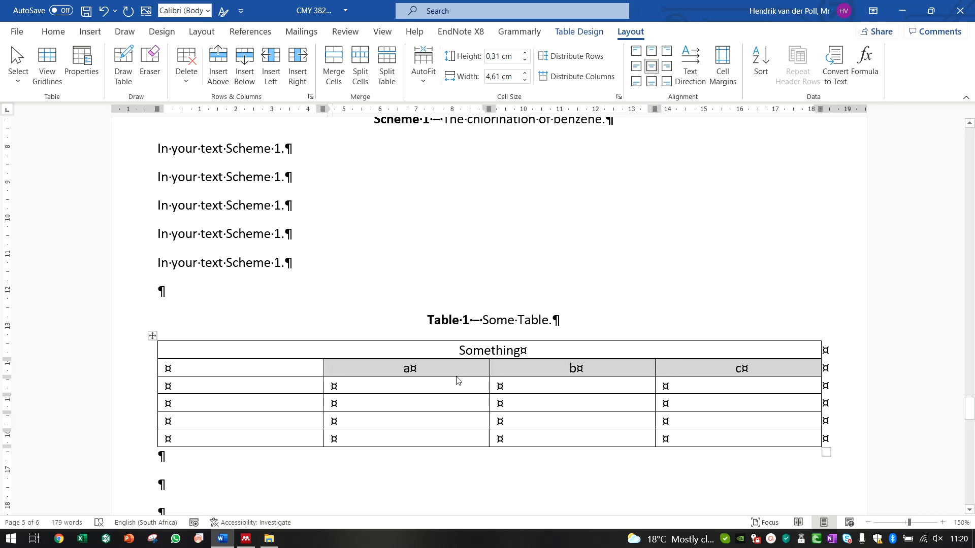
left_click_drag(454, 385, 731, 440)
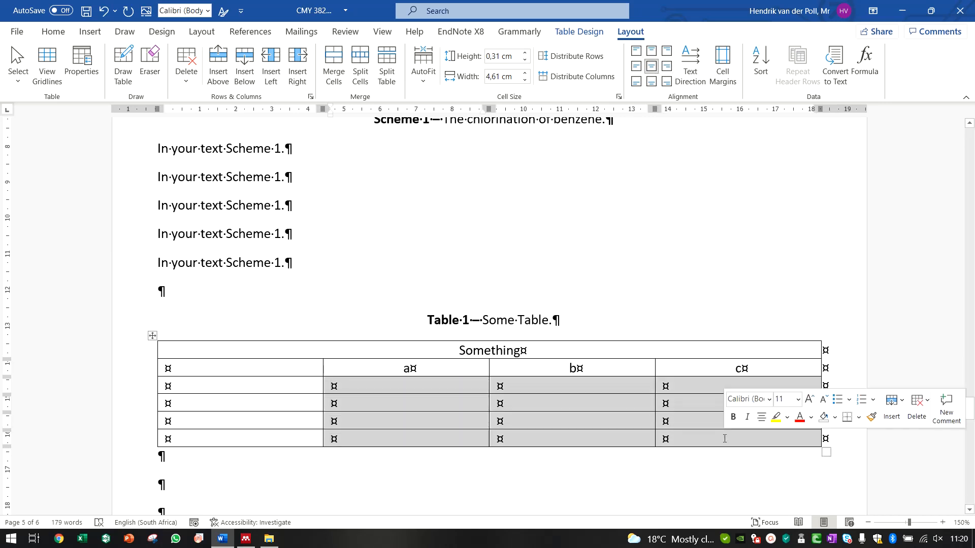
left_click(653, 68)
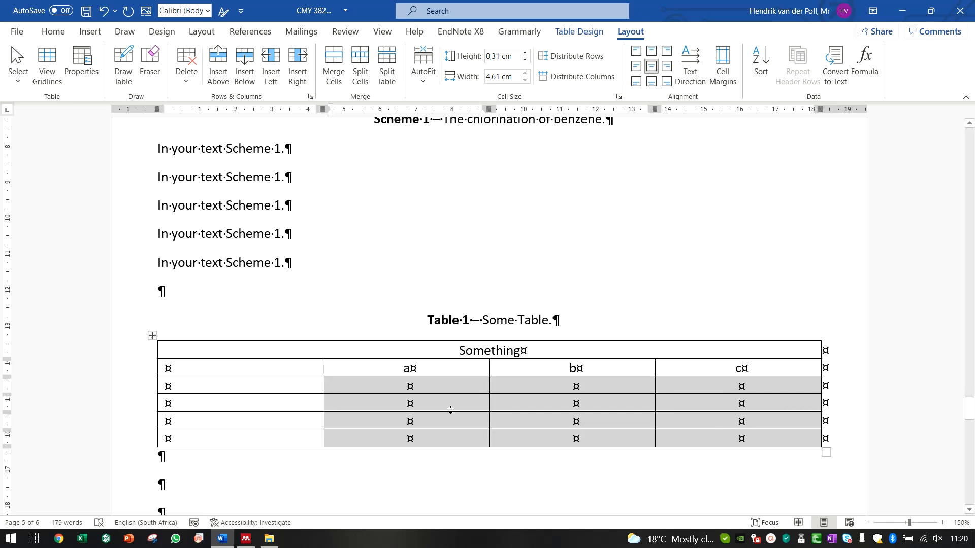
Merge the first-column cells of Table 1 from the second row down to the last row.
left_click(226, 372)
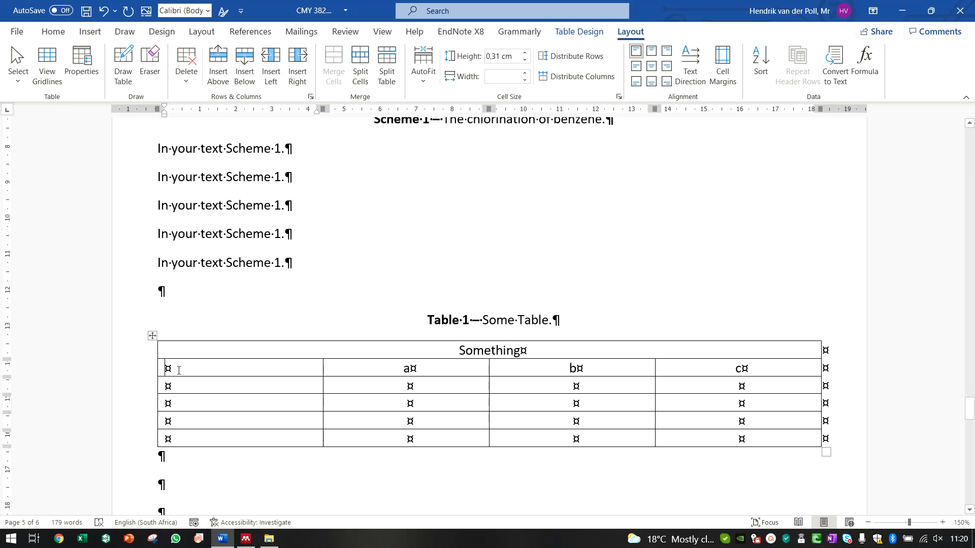
left_click_drag(183, 372, 188, 431)
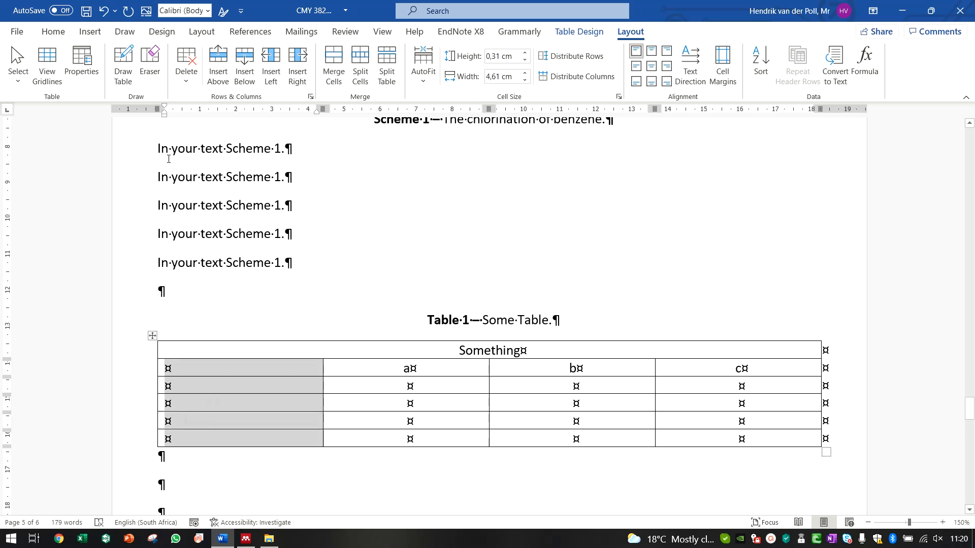
left_click(335, 77)
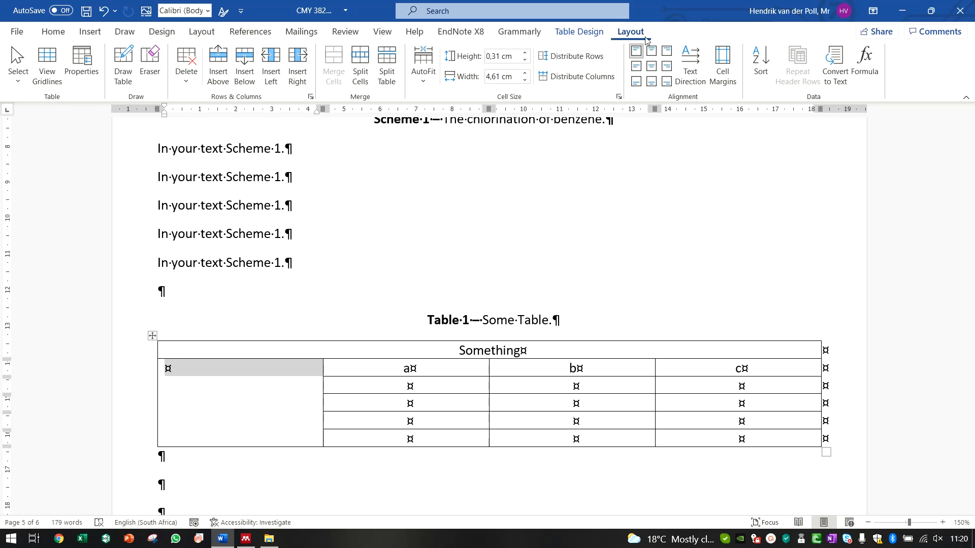
Rotate the text in Table 1's merged first-column cell to vertical, centre it both ways, and enter "Something".
left_click(700, 81)
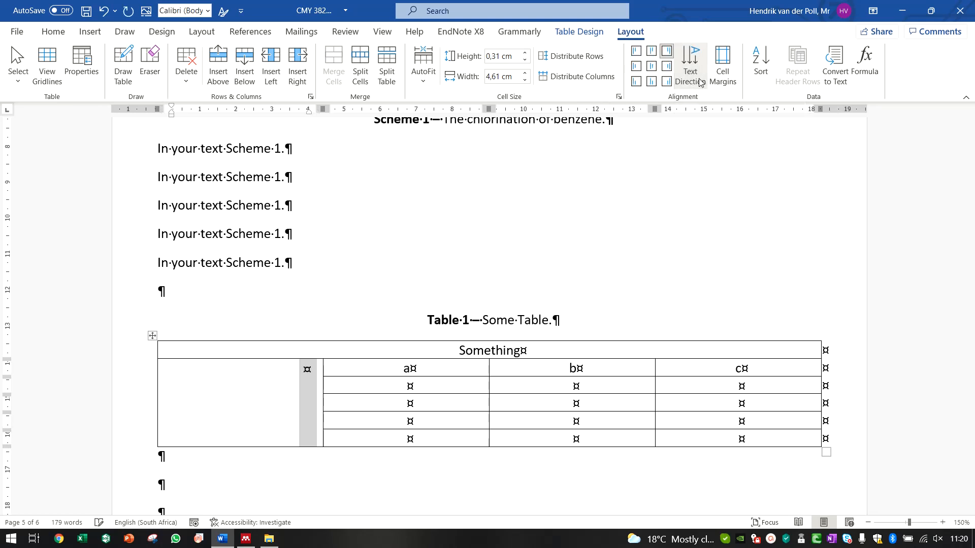
left_click(650, 68)
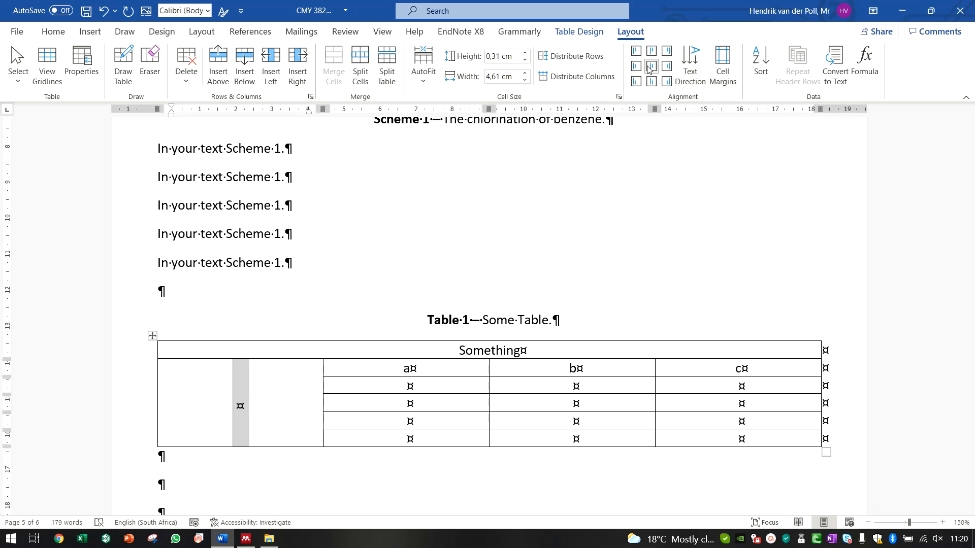
type("Some")
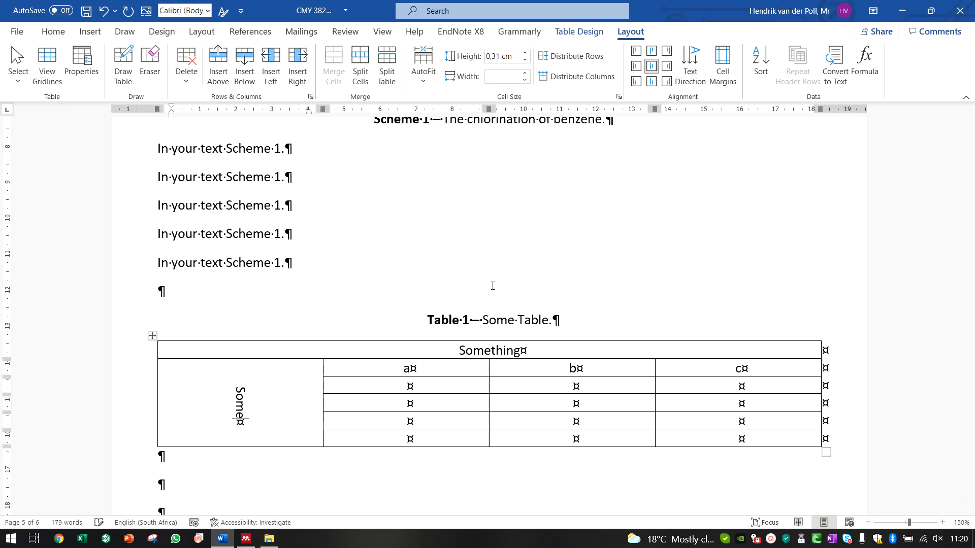
type("thing")
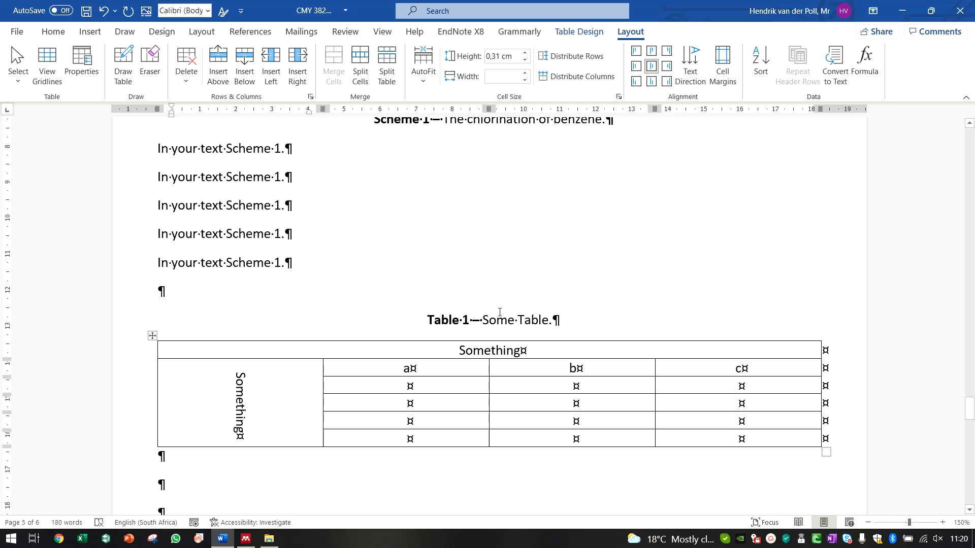
Apply a 1 ½ pt outside border around the block from the a, b and c cells down to Table 1's last row.
left_click(437, 389)
left_click(624, 391)
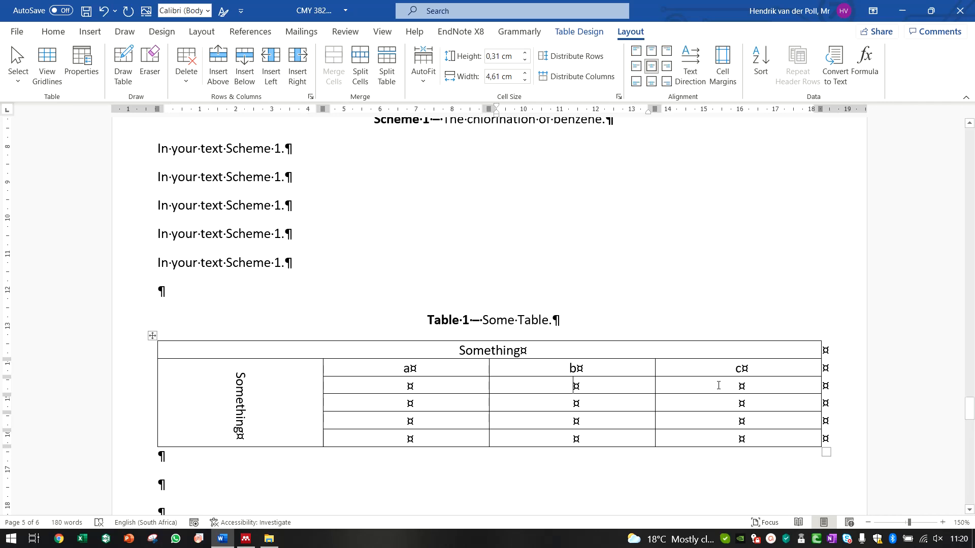
left_click(718, 386)
left_click_drag(351, 369, 741, 439)
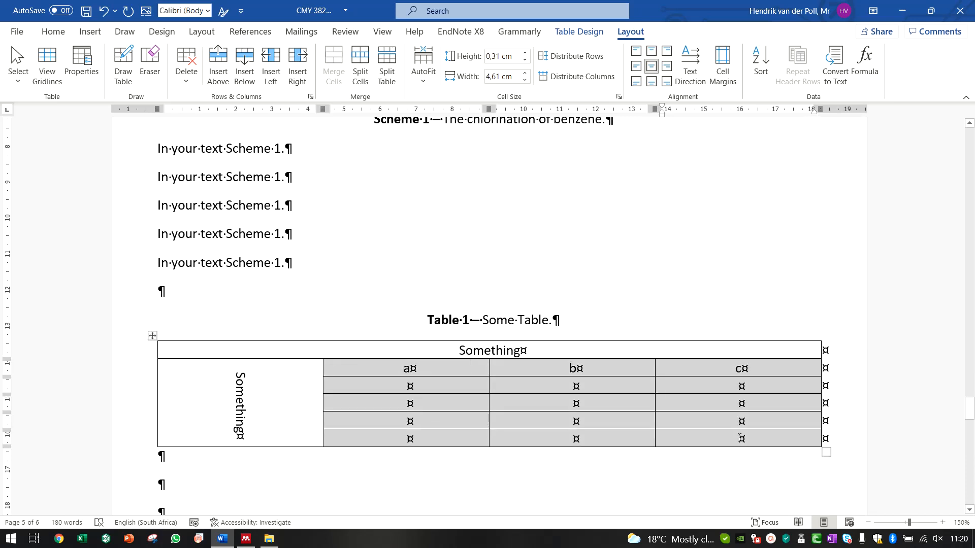
left_click(578, 32)
left_click(632, 57)
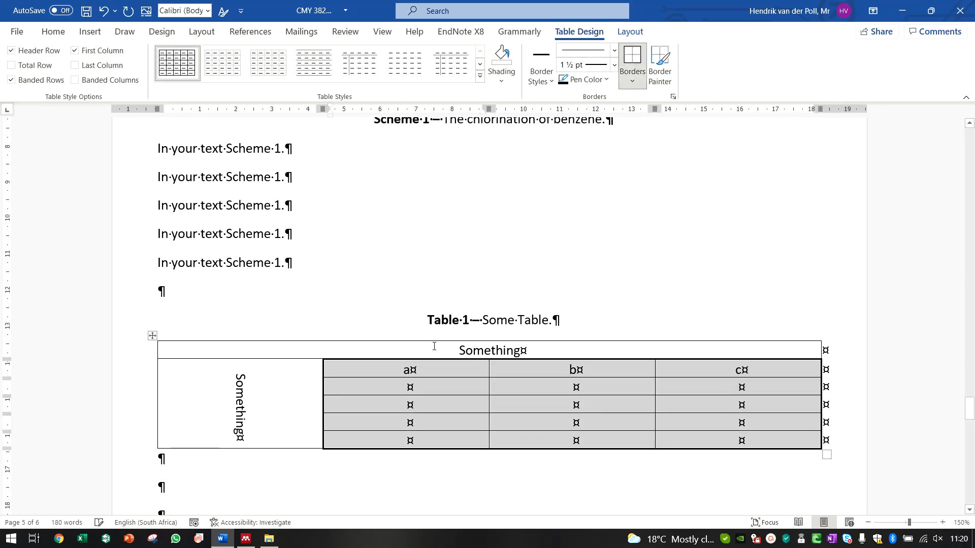
Apply 1 ½ pt outside borders to Table 1's merged top heading row and to the vertical "Something" cell.
left_click(311, 362)
left_click(633, 56)
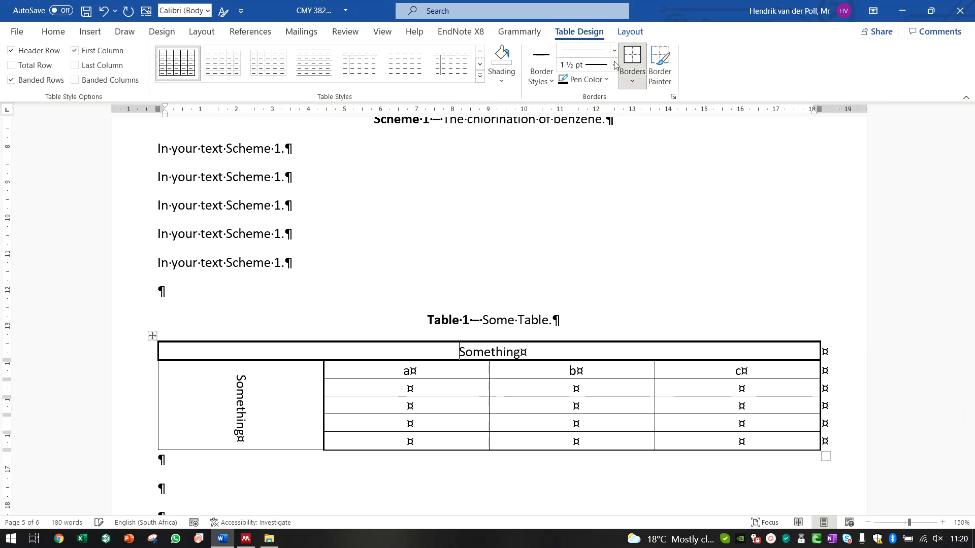
left_click(281, 403)
left_click(632, 58)
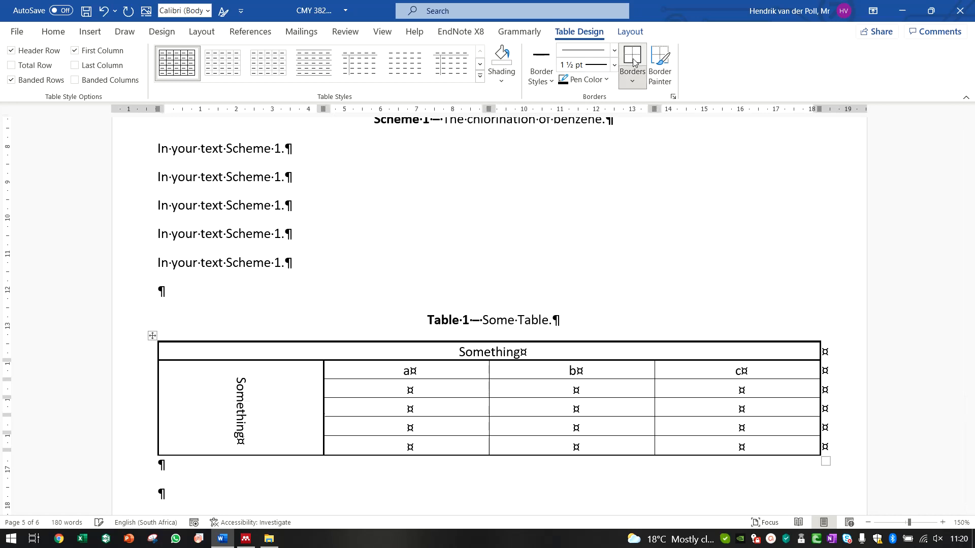
Preview Table 1 with the formatting marks hidden, and show the marks again.
left_click(365, 507)
left_click(434, 55)
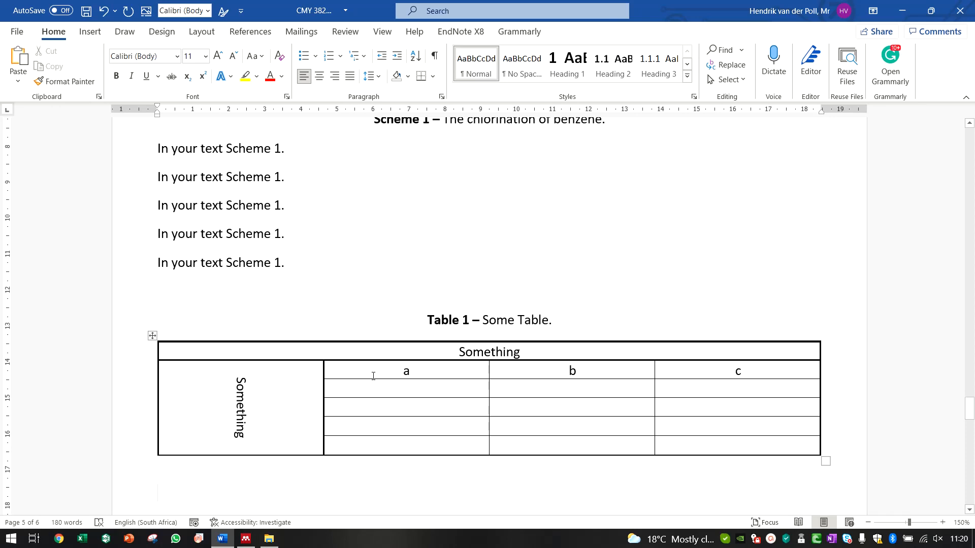
left_click(434, 56)
Add two blank paragraphs below Table 1 and insert a table of four columns and four rows there.
scroll(393, 304, "down", 1)
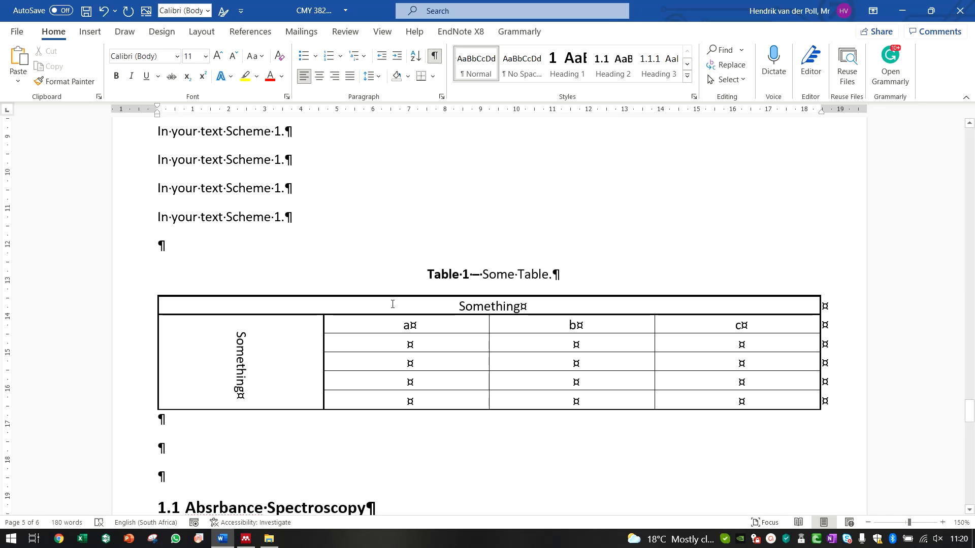
scroll(393, 305, "down", 2)
key("Return")
key("Return")
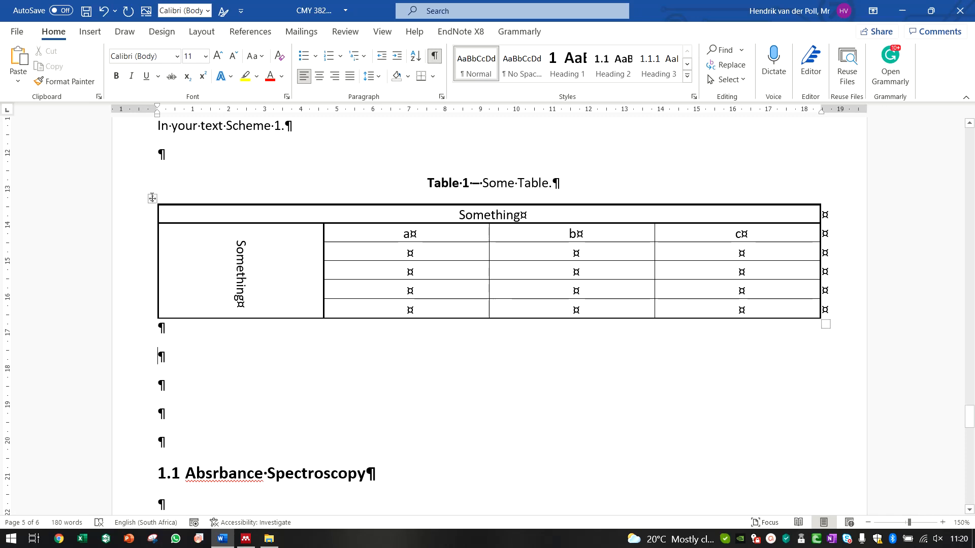
left_click(90, 31)
left_click(91, 63)
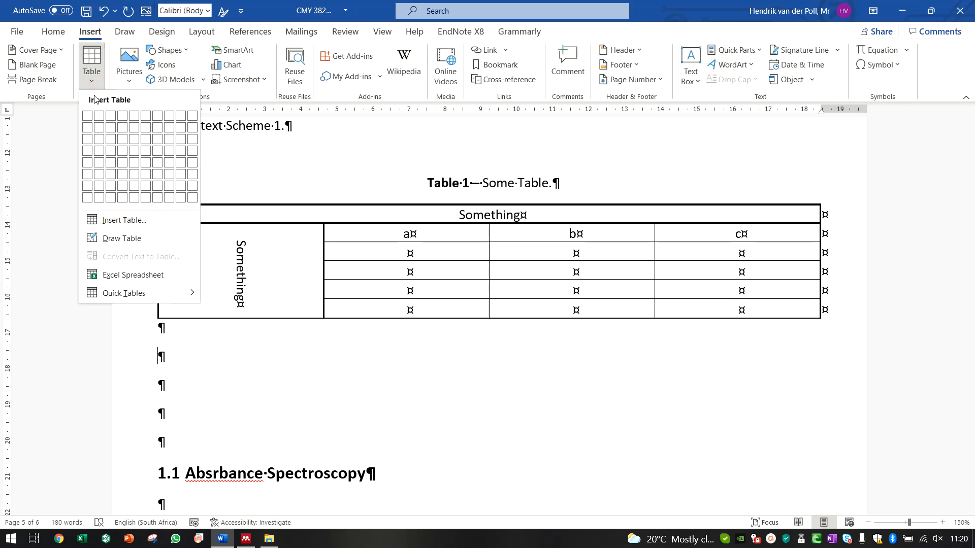
left_click(123, 151)
Remove all borders from the new four-column table.
left_click(153, 342)
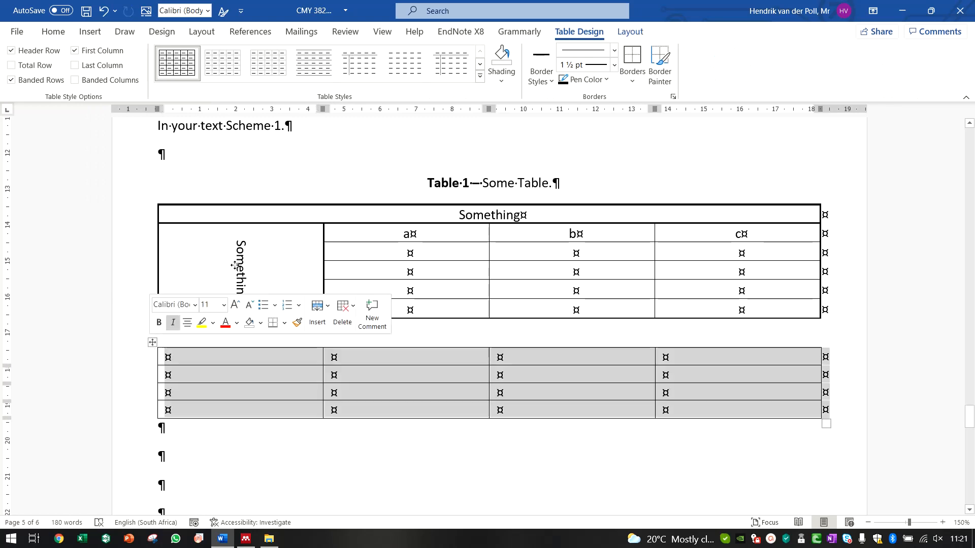
left_click(632, 80)
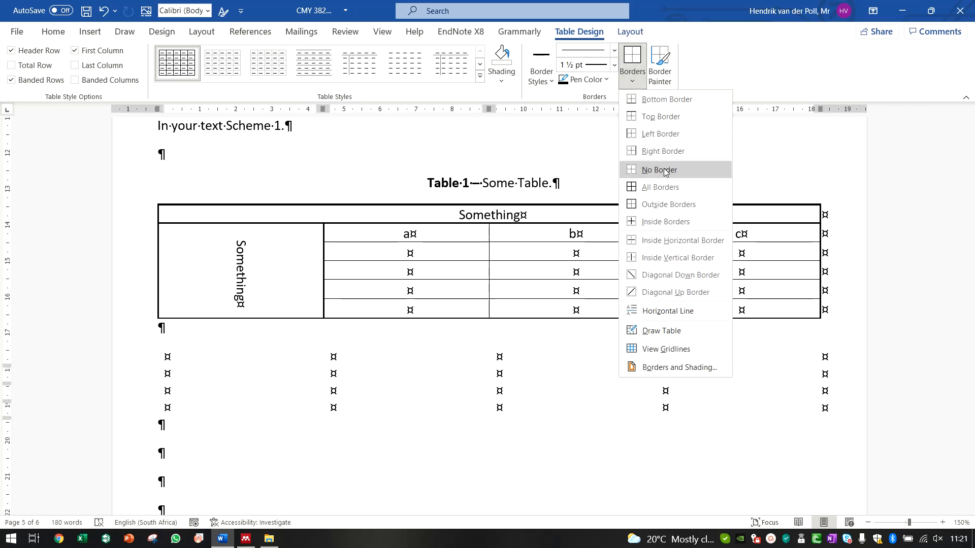
left_click(659, 170)
Add 1 ½ pt bottom and top borders to the new table's first row.
left_click(229, 353)
left_click_drag(349, 356, 835, 360)
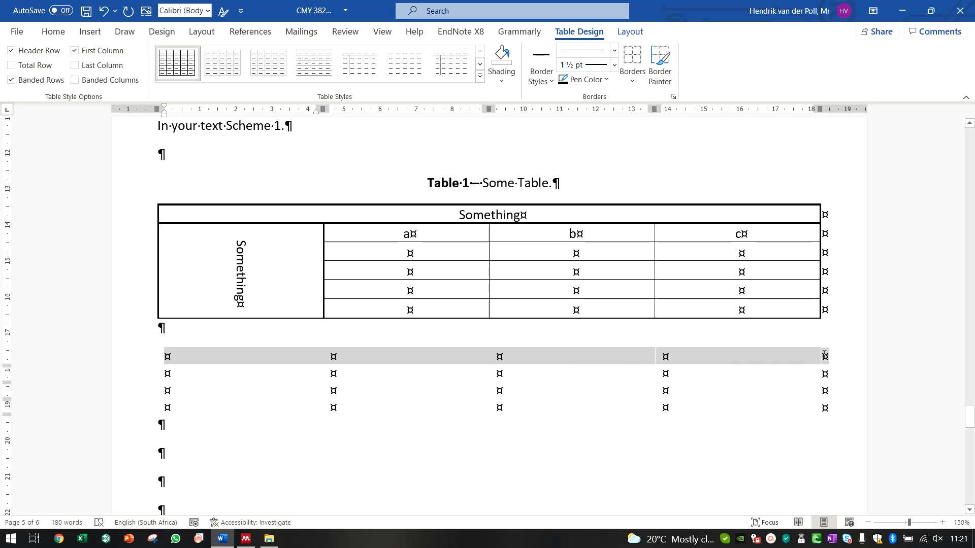
left_click(635, 85)
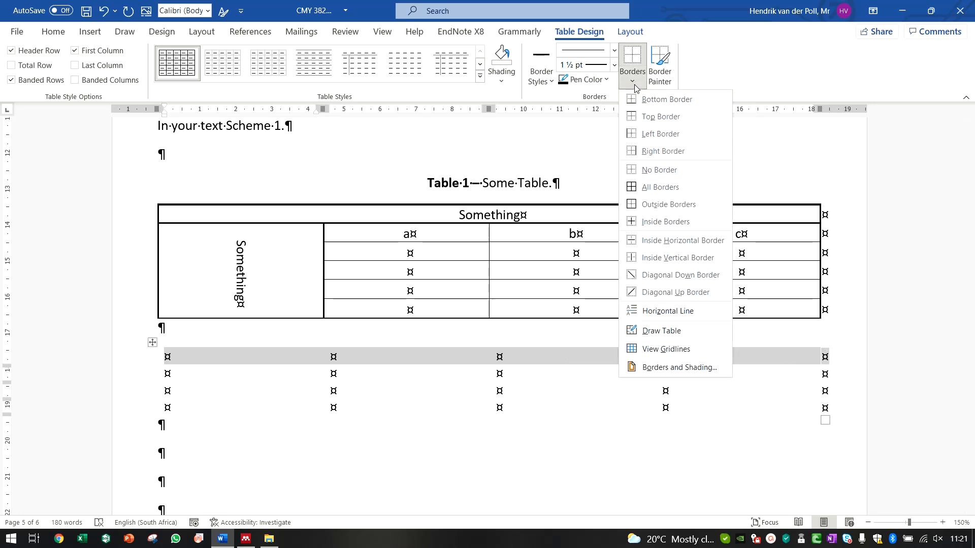
left_click(667, 99)
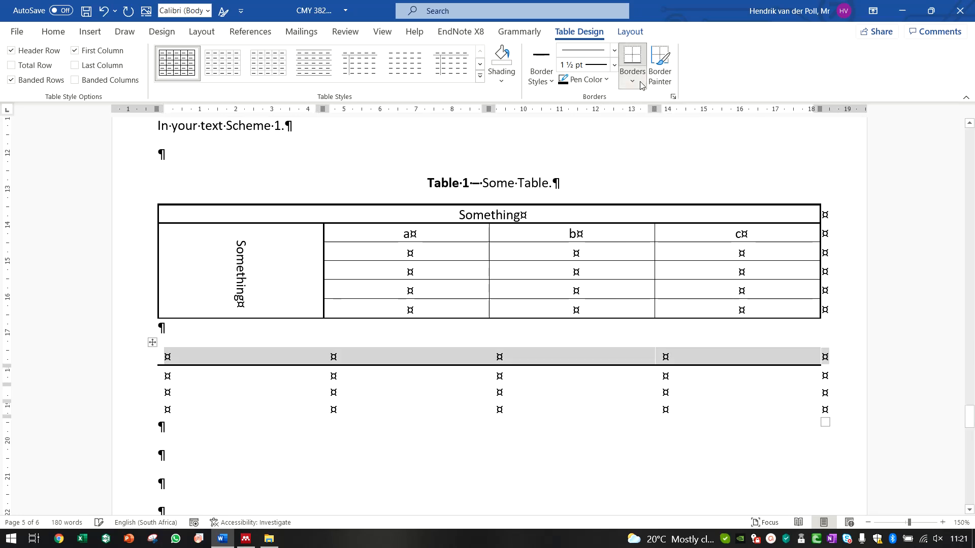
left_click(633, 82)
left_click(656, 117)
Add a 1 ½ pt bottom border to the new table's last row.
left_click_drag(173, 412, 753, 409)
left_click(632, 77)
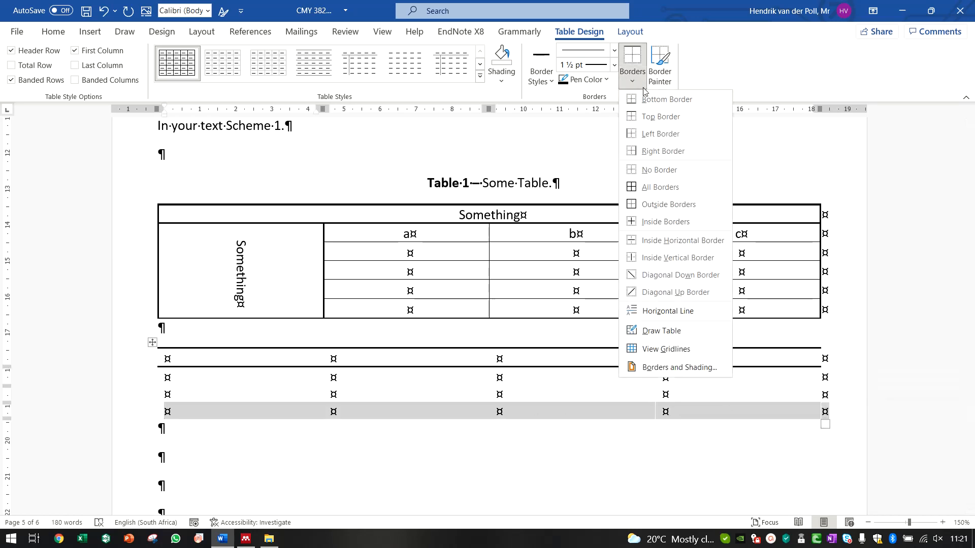
left_click(667, 99)
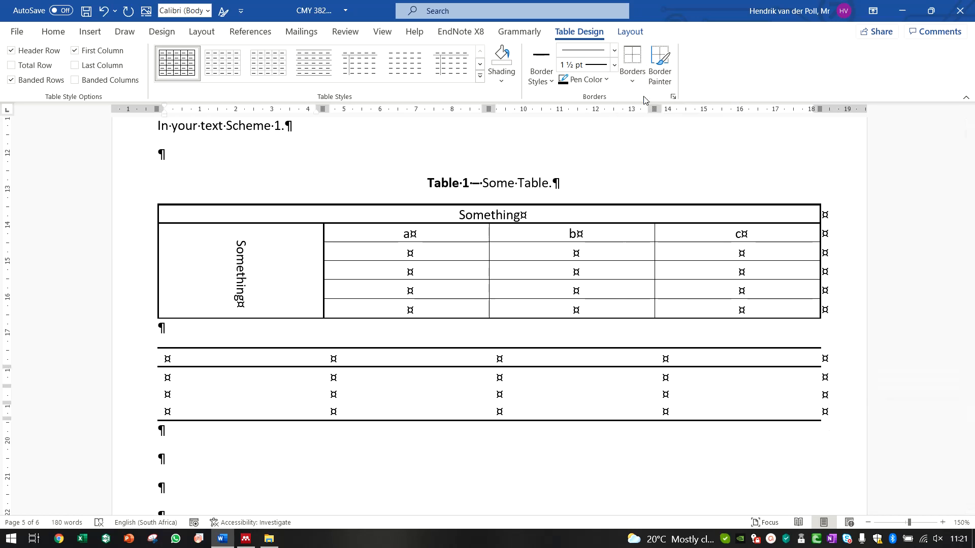
Check how the new table's horizontal rules look without formatting marks, and restore the marks.
left_click(182, 430)
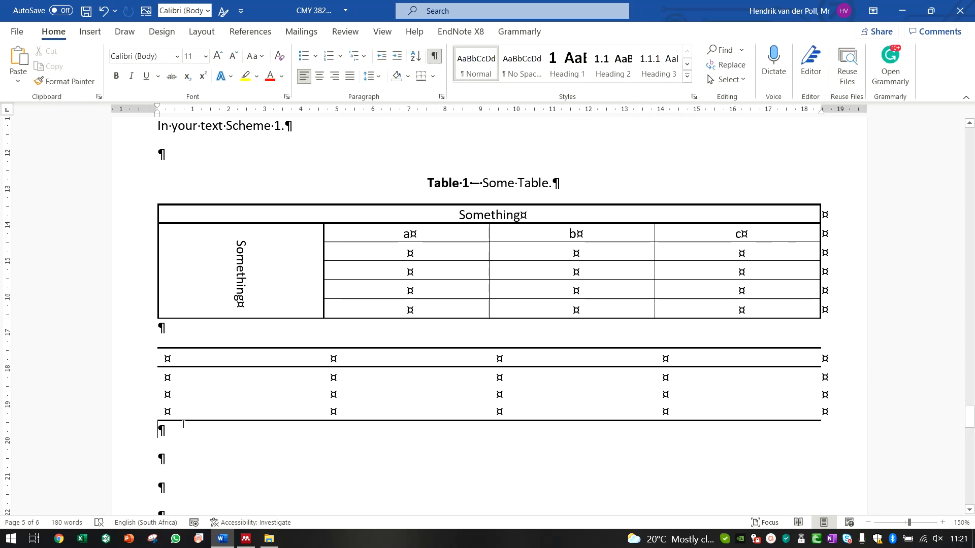
left_click(434, 56)
left_click(435, 56)
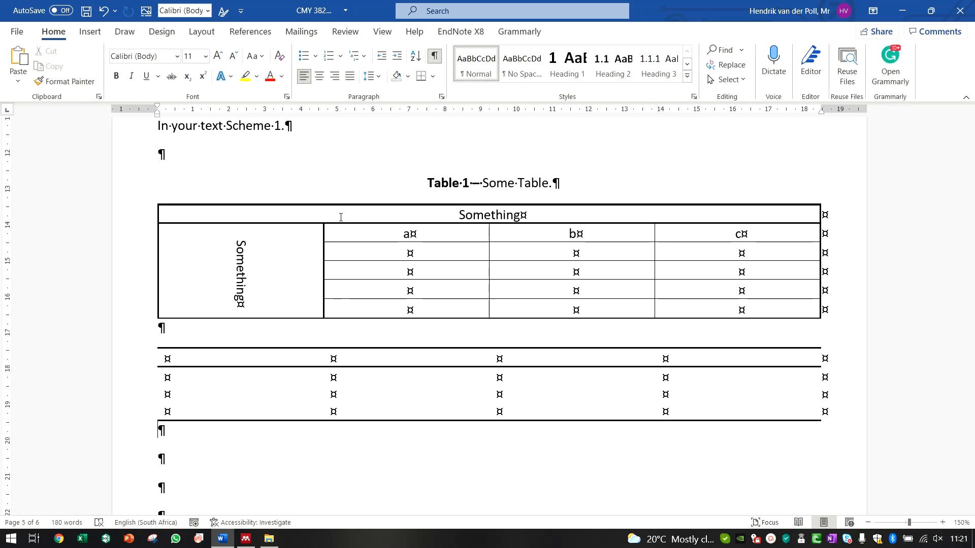
Enter the column headings a, b, c and d across the new table's first row.
left_click(191, 354)
type("a")
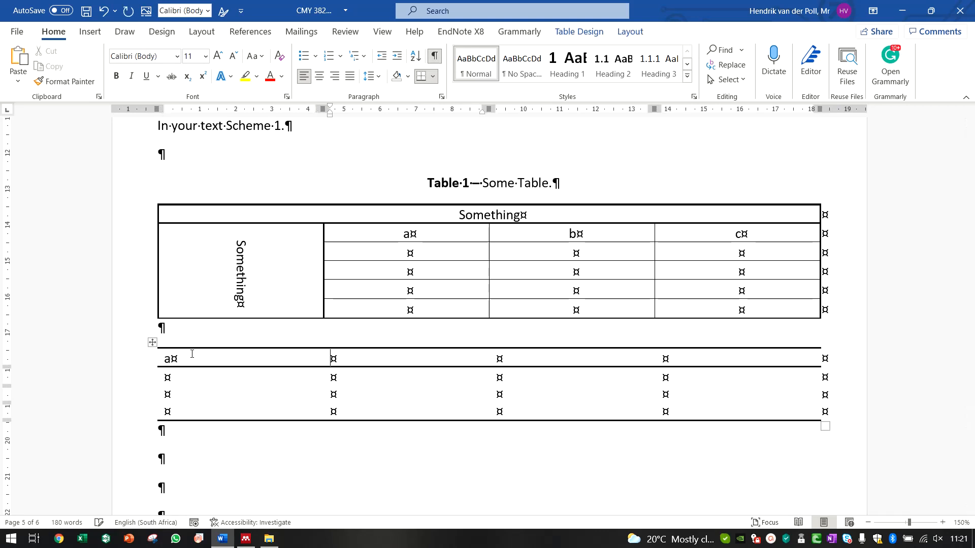
key("Tab")
type("b")
key("Tab")
type("c")
key("Tab")
type("d")
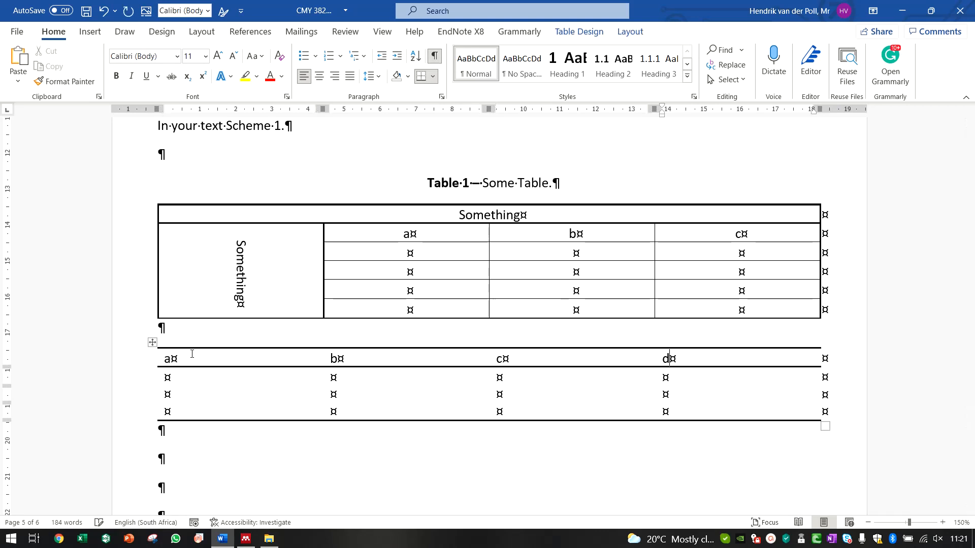
key("Down")
key("Left")
key("Left")
key("ctrl+z")
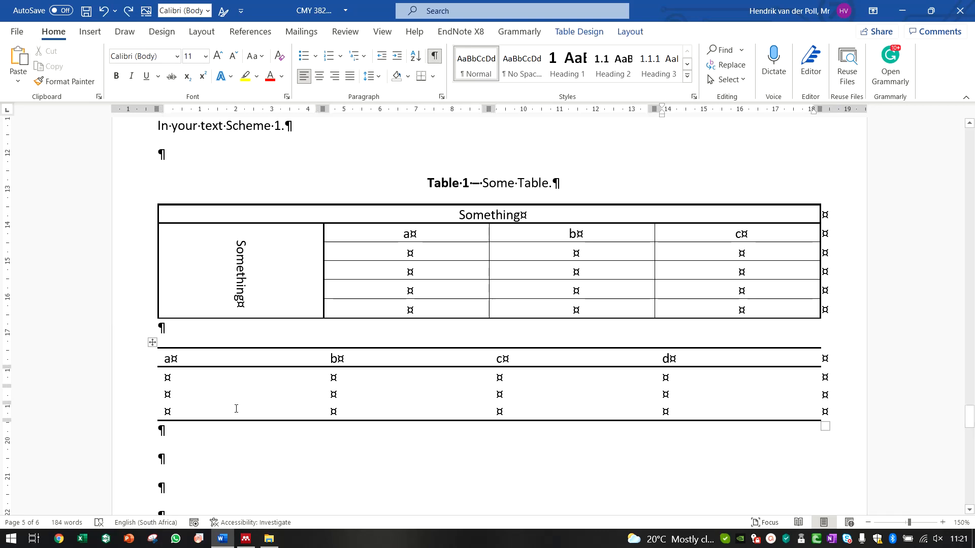
Enter 0.2, 0.3 and 0.4 in the first column below heading a.
left_click(209, 379)
type("0.2 ")
type("0.3")
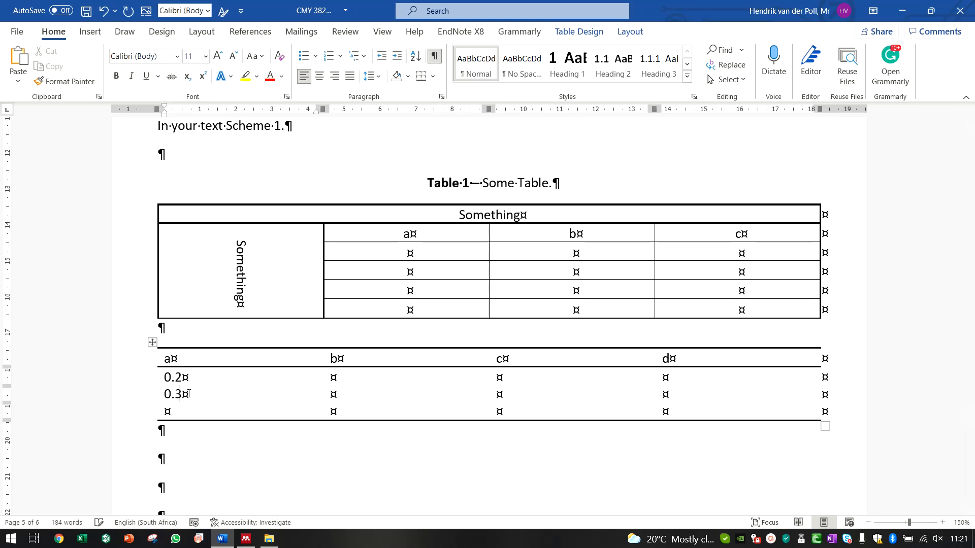
key("Down")
type("0.4")
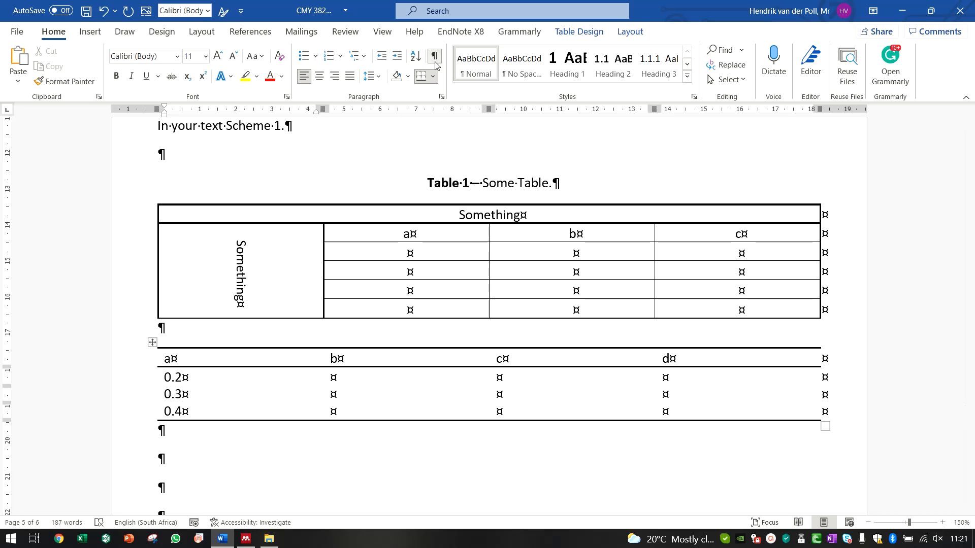
Hide the formatting marks and centre all cells of the new table horizontally and vertically.
left_click(434, 55)
left_click(154, 343)
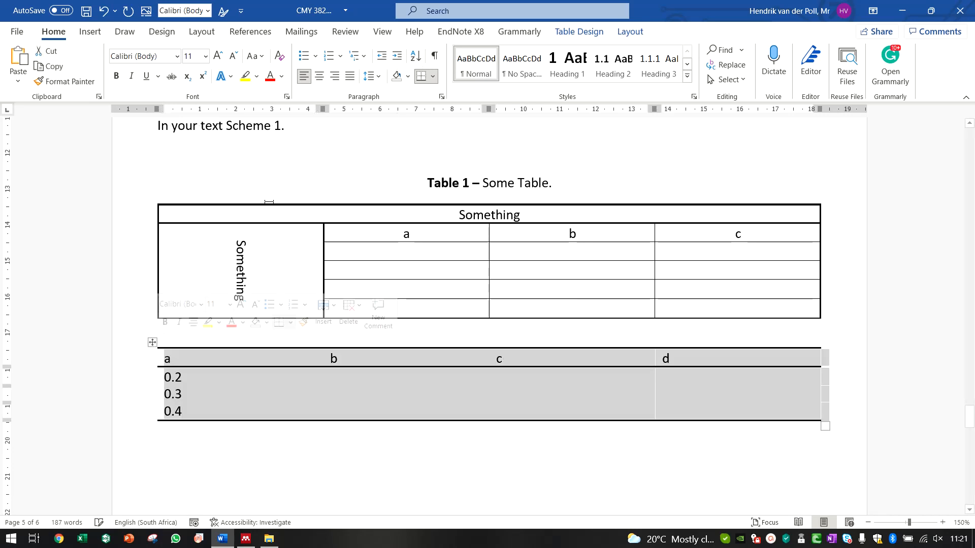
left_click(578, 31)
left_click(630, 32)
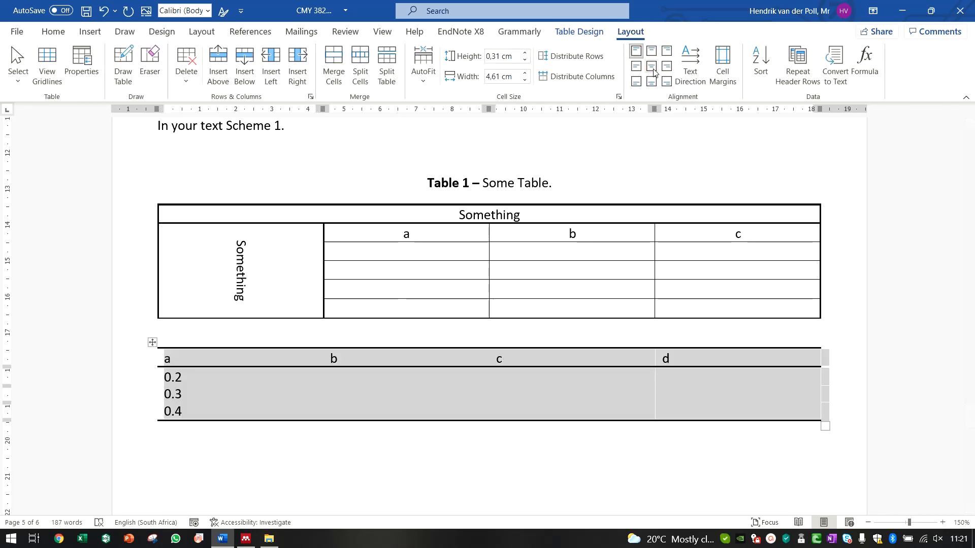
left_click(652, 66)
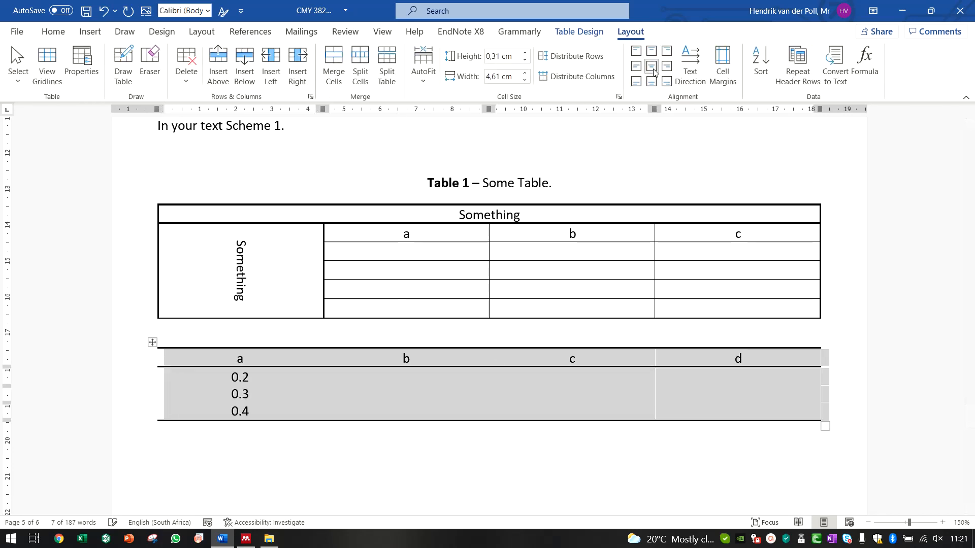
Increase the row height of the whole new table to 0,7 cm.
left_click(526, 53)
left_click(526, 52)
left_click(526, 51)
left_click(526, 52)
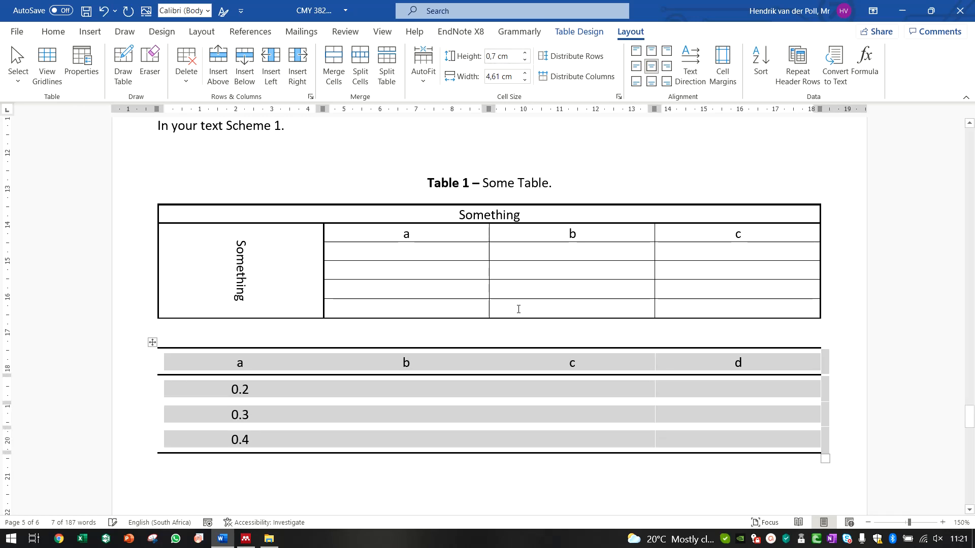
left_click(465, 473)
Left-align the new table's first column, from heading a down to 0.4.
left_click_drag(252, 362, 244, 440)
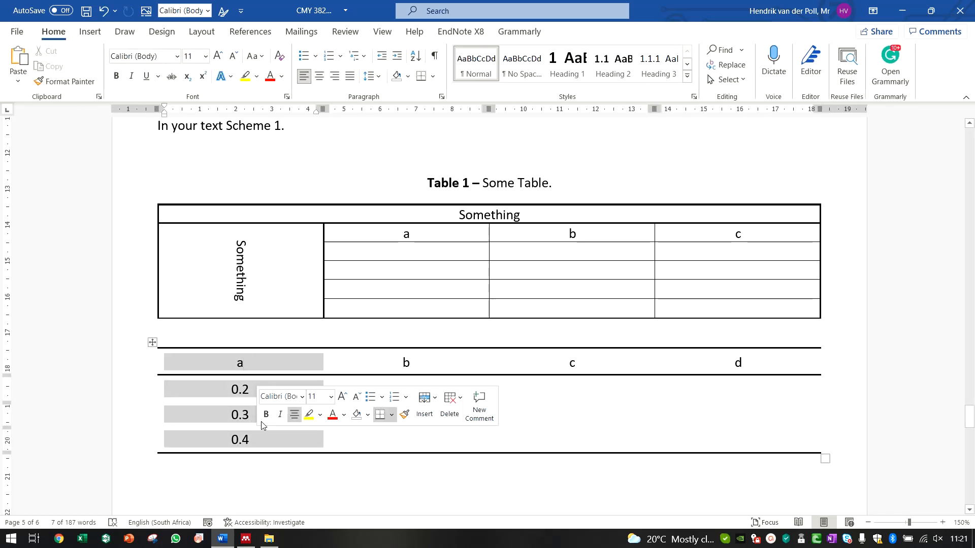
key("ctrl+l")
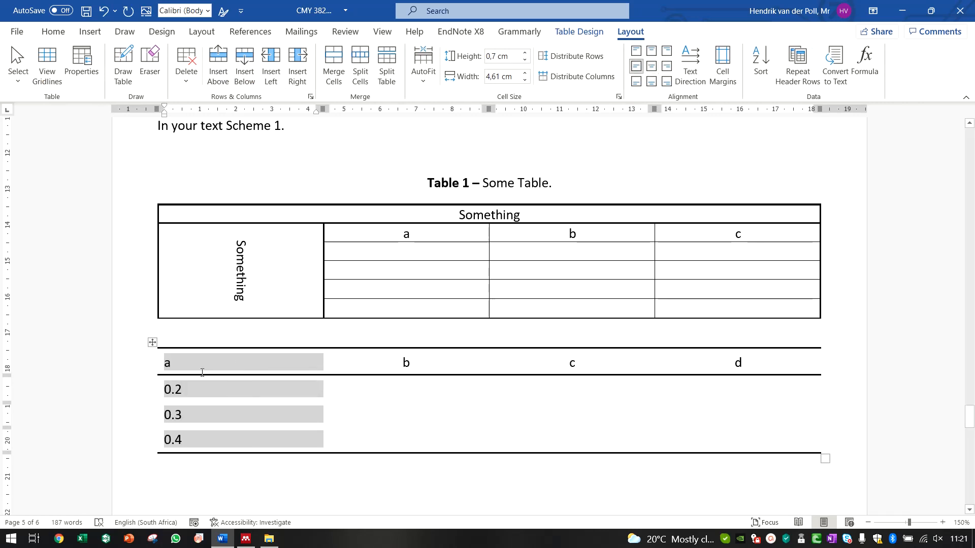
left_click_drag(409, 359, 742, 440)
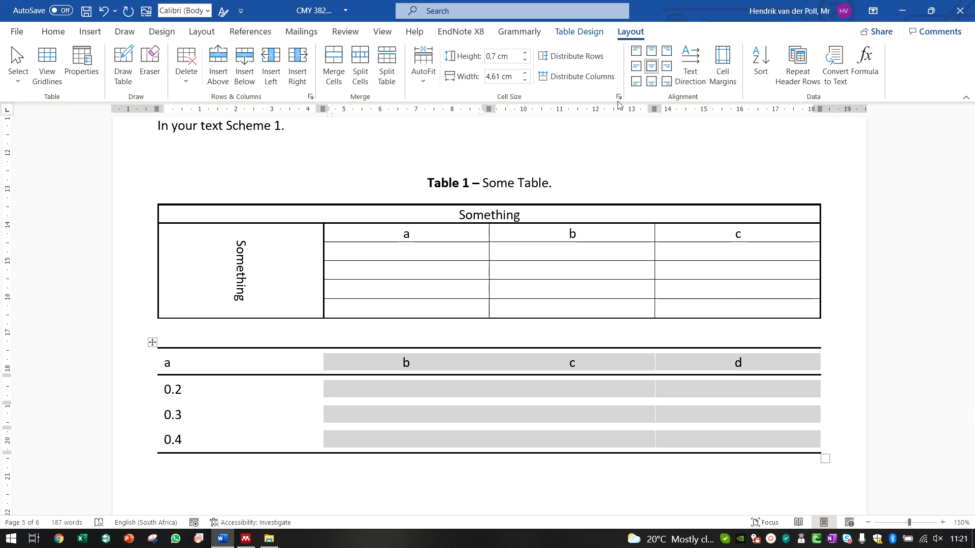
left_click(284, 426)
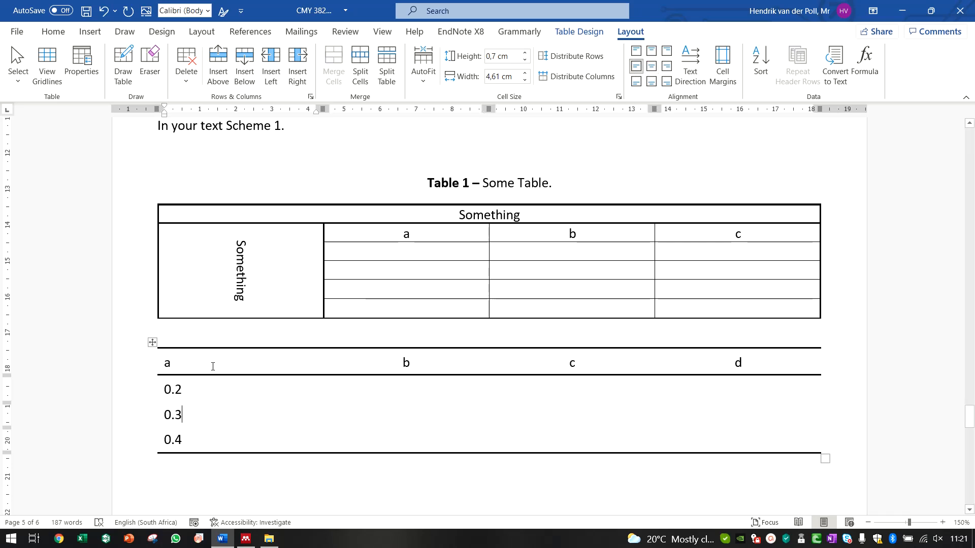
Shade the second table's heading row, from a to d, with the lightest grey theme colour.
left_click_drag(213, 367, 217, 433)
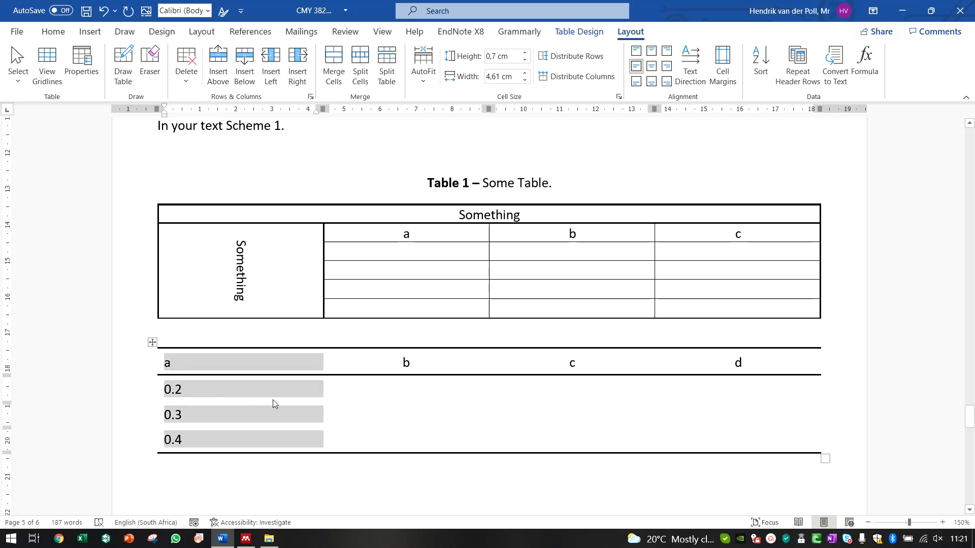
left_click_drag(185, 360, 844, 359)
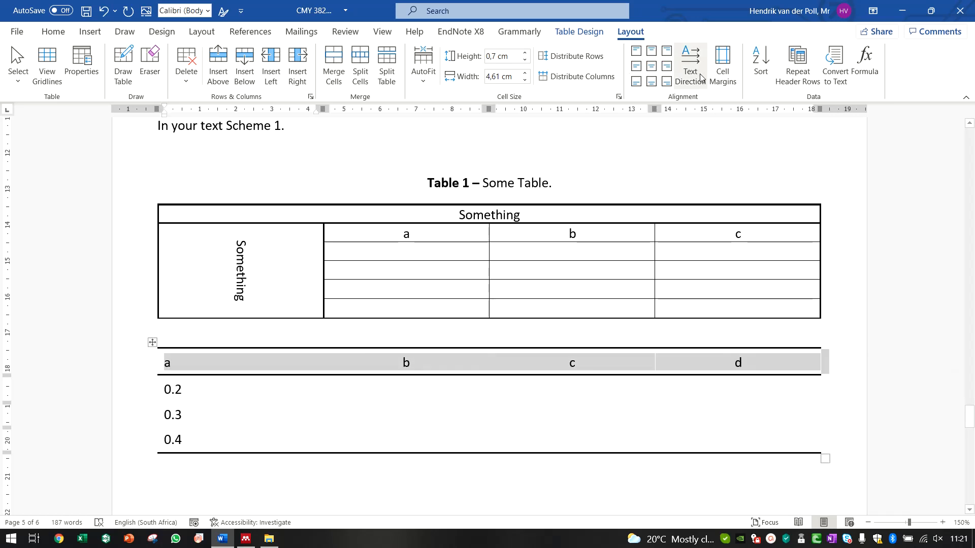
left_click(577, 32)
left_click(507, 81)
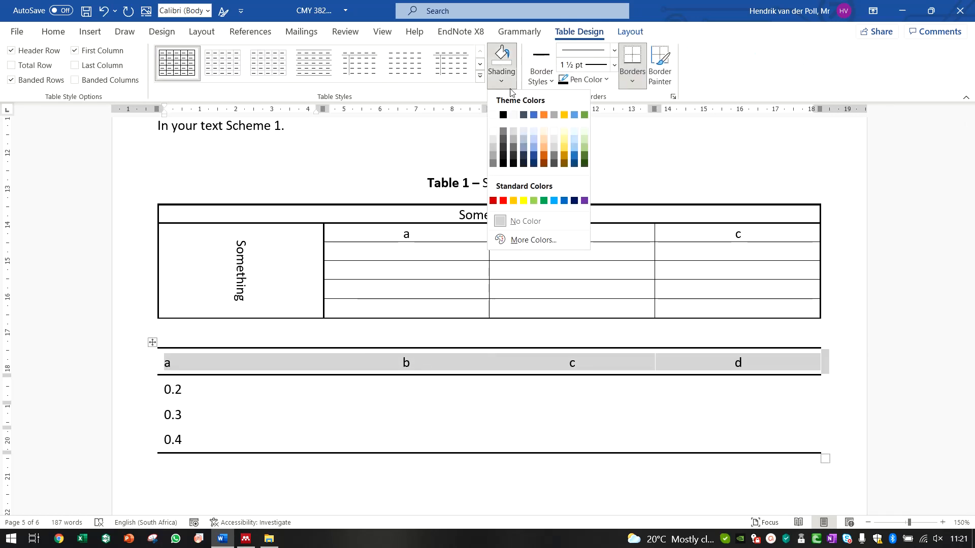
left_click(495, 128)
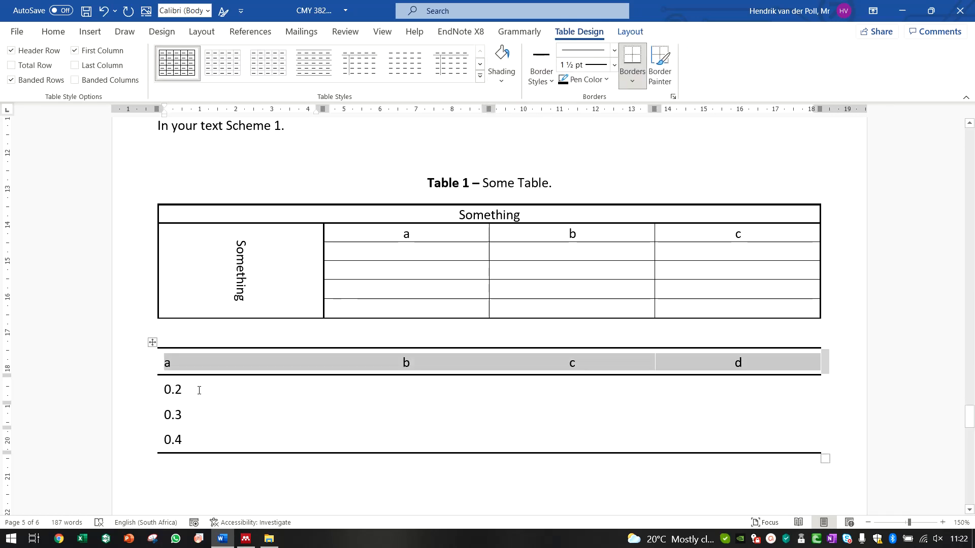
Shade the second table's 0.2, 0.3 and 0.4 cells with the lightest tint of the blue theme colour.
mouse_move(199, 390)
left_mouse_down()
mouse_move(196, 461)
mouse_move(199, 443)
left_mouse_up()
left_click(502, 81)
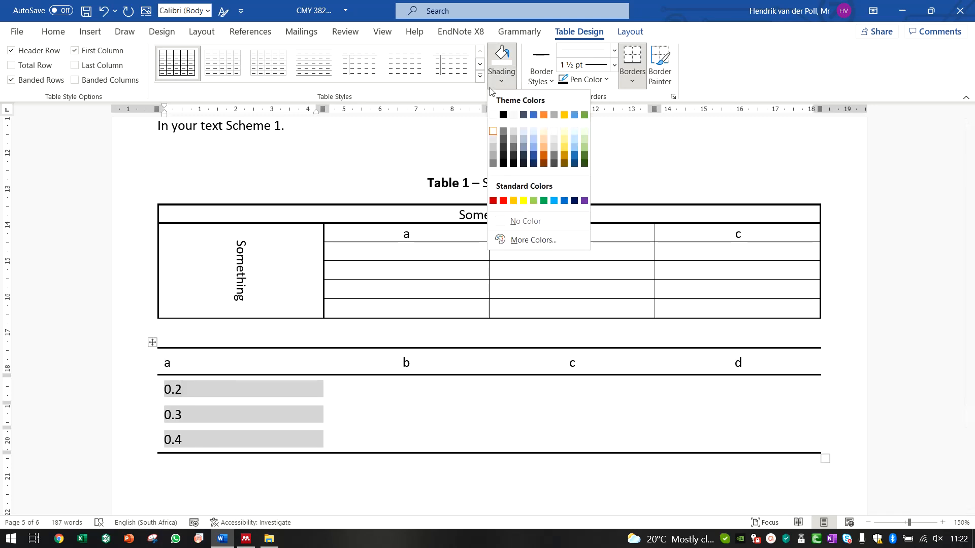
left_click(534, 131)
left_click(472, 412)
left_click(430, 388)
left_click(492, 413)
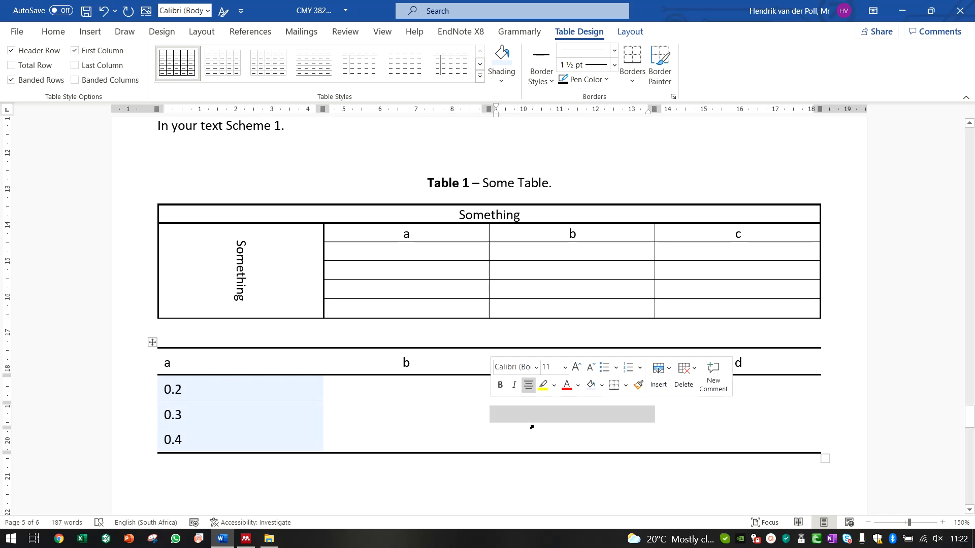
left_click(536, 437)
left_click(731, 442)
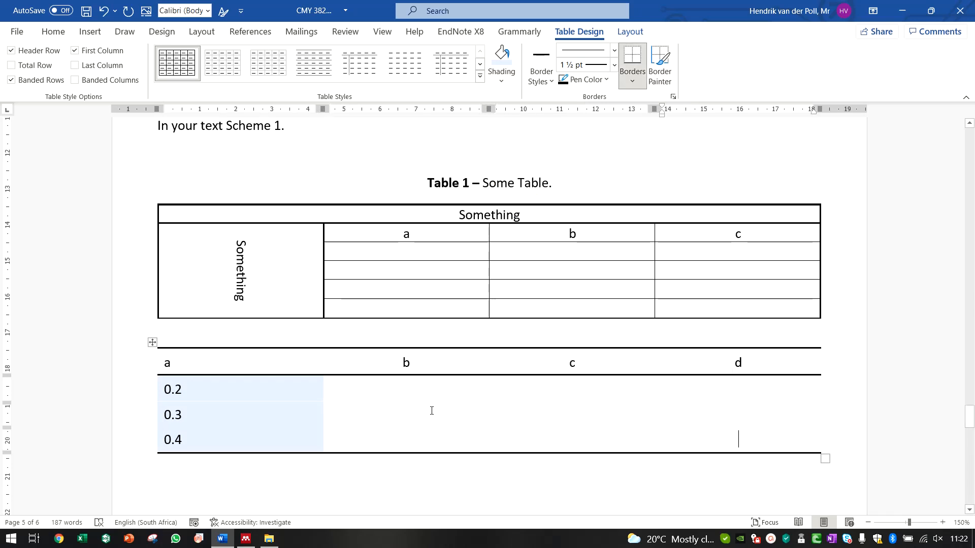
left_click(325, 335)
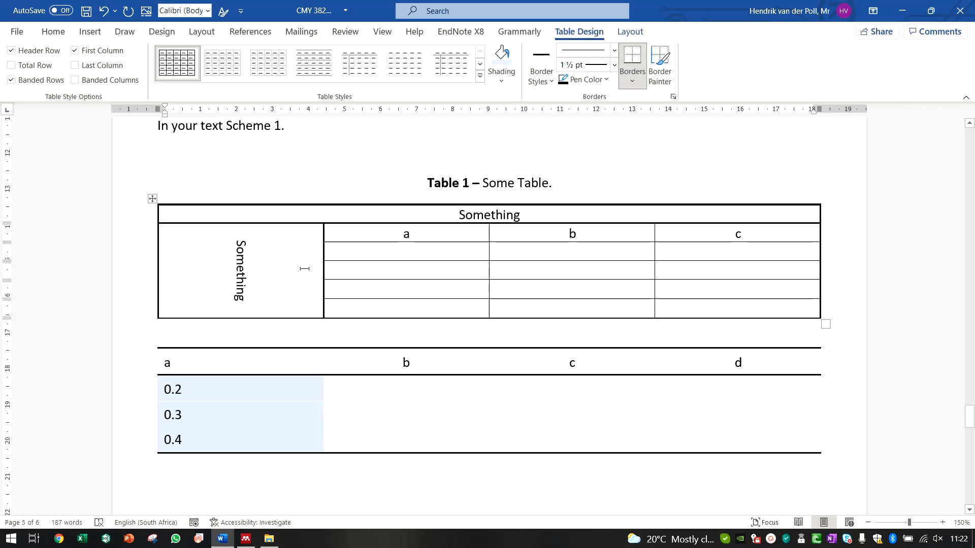
left_click(457, 269)
left_click(547, 273)
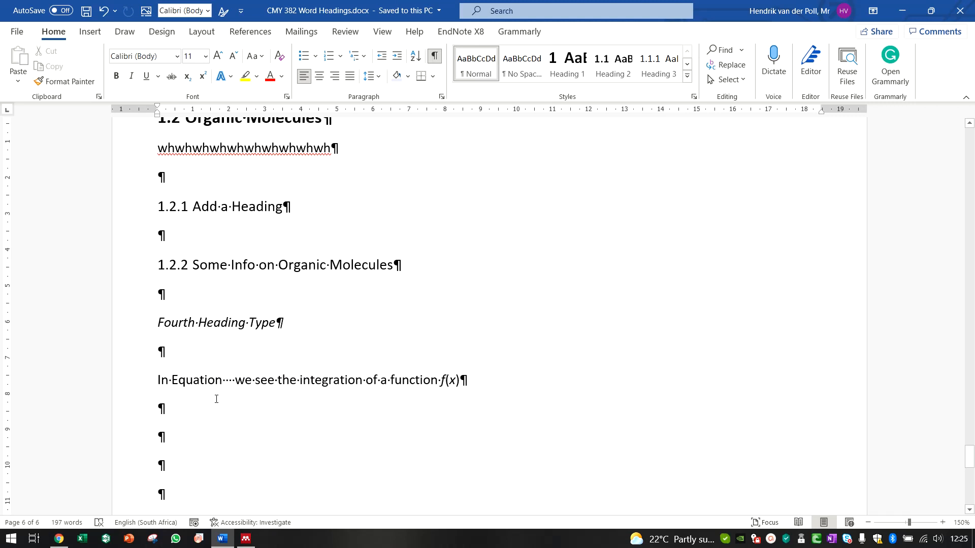
Insert a blank equation below the sentence about the integration of f(x), then delete it and restore it with an undo.
left_click(87, 33)
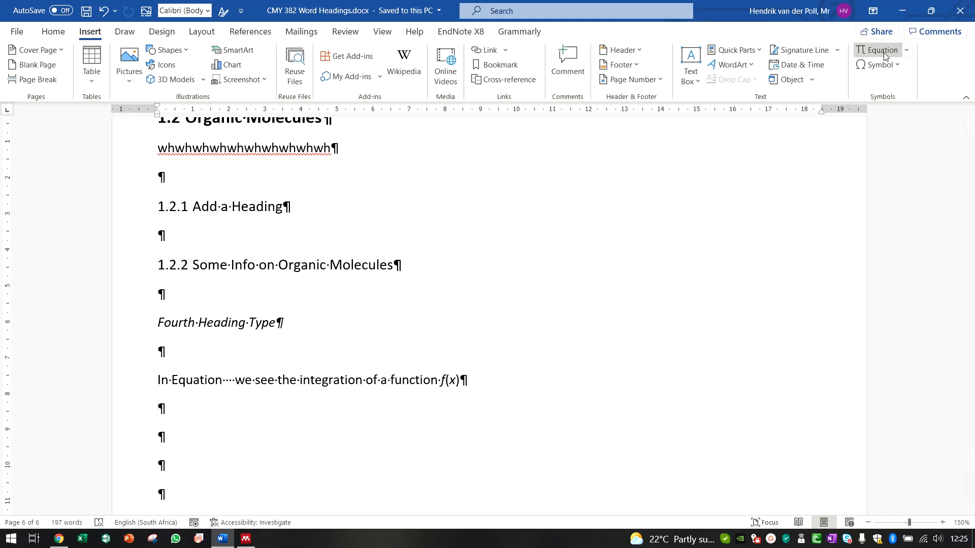
left_click(883, 51)
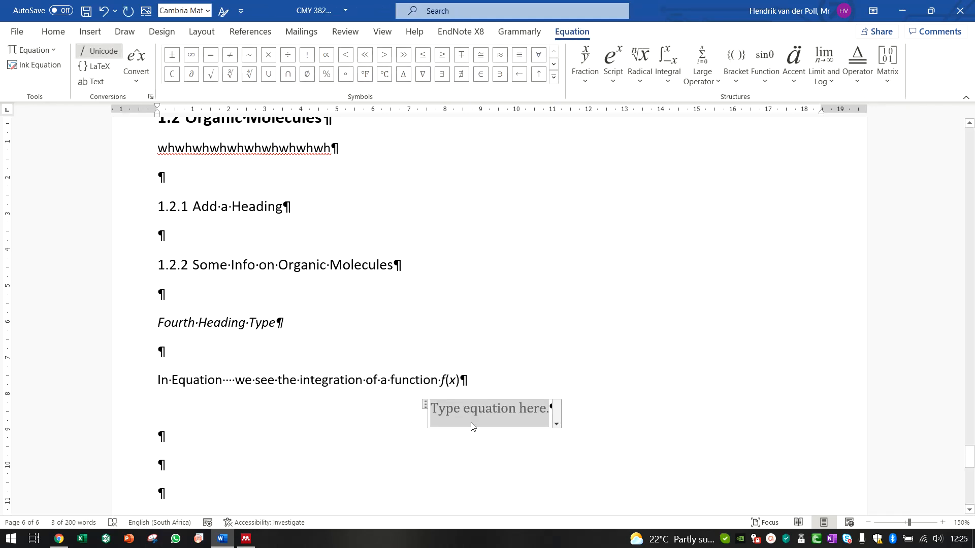
key("BackSpace")
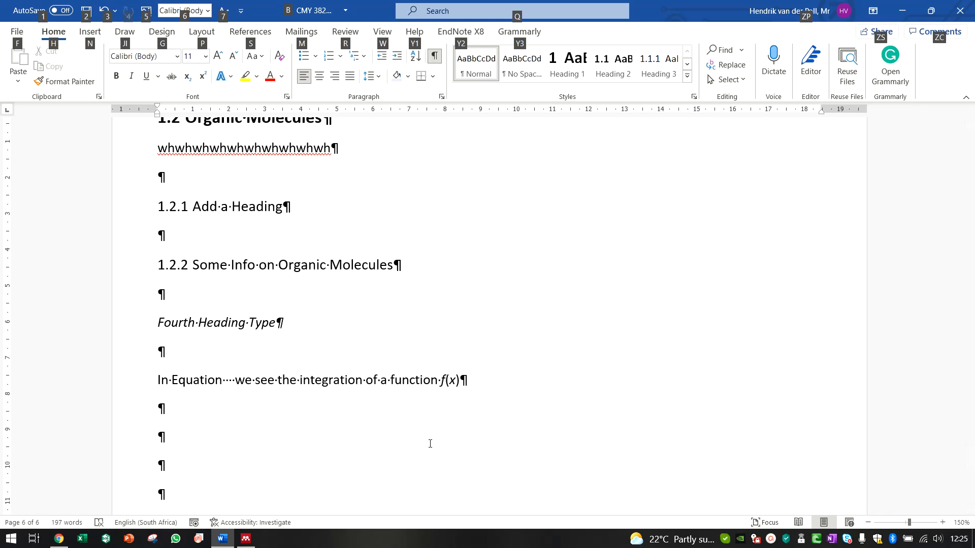
key("ctrl+z")
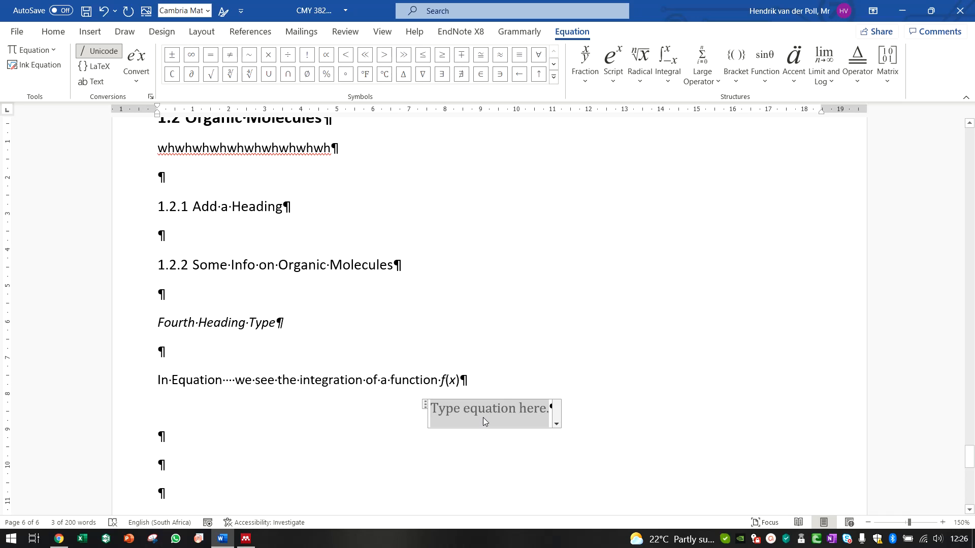
Begin the blank equation with F(x) =.
type("F")
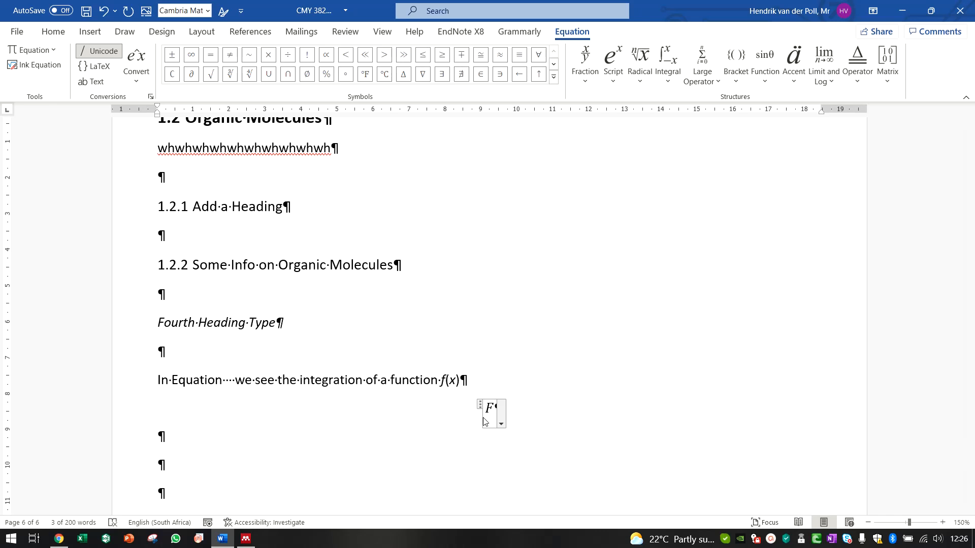
type("(x)")
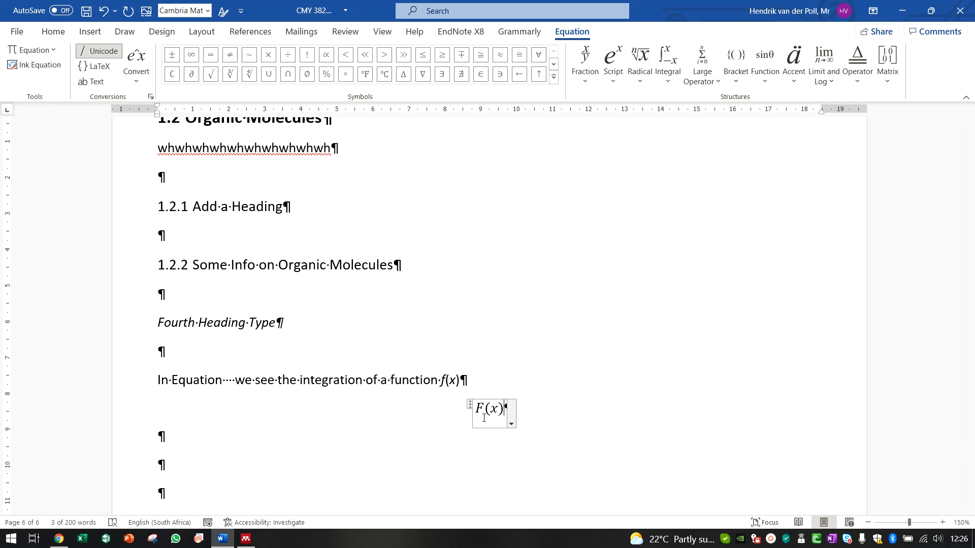
type("=")
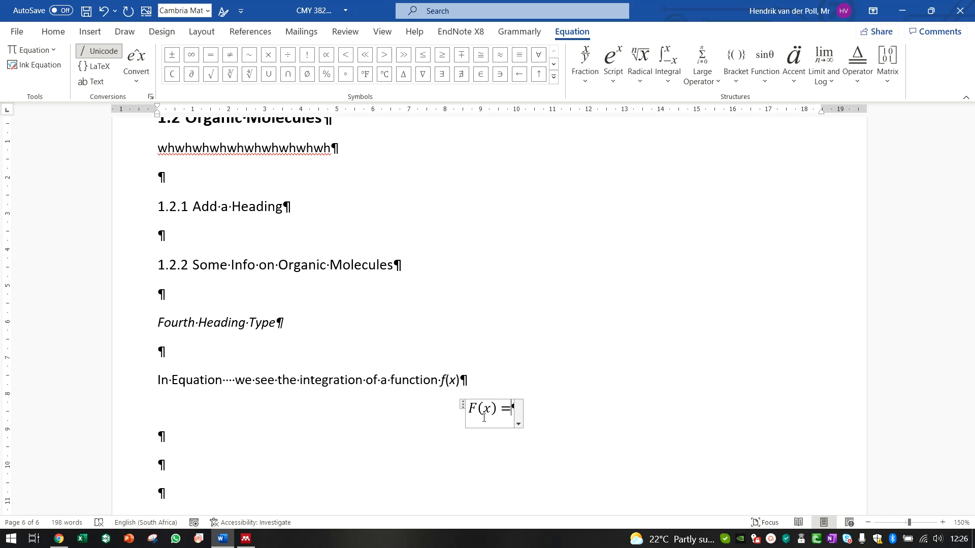
Complete the equation with an integral from a to b of f(x)dx.
type("\\int")
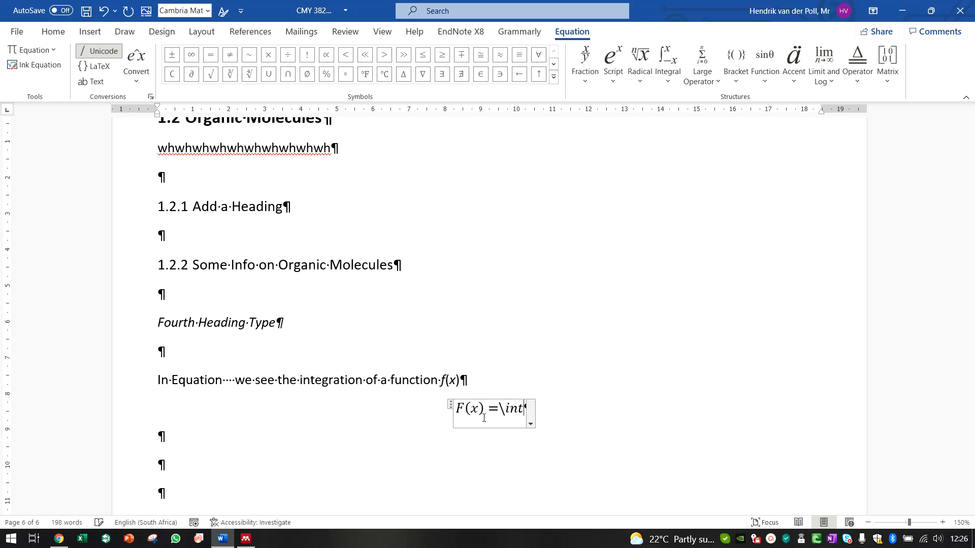
key("BackSpace")
key("BackSpace")
key("BackSpace")
key("BackSpace")
type(" ∫ _a^")
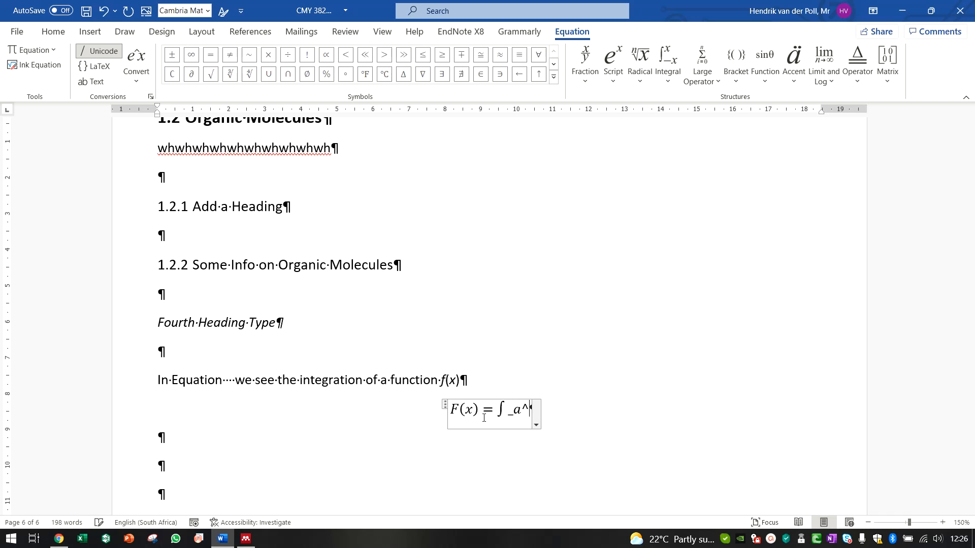
type("b f")
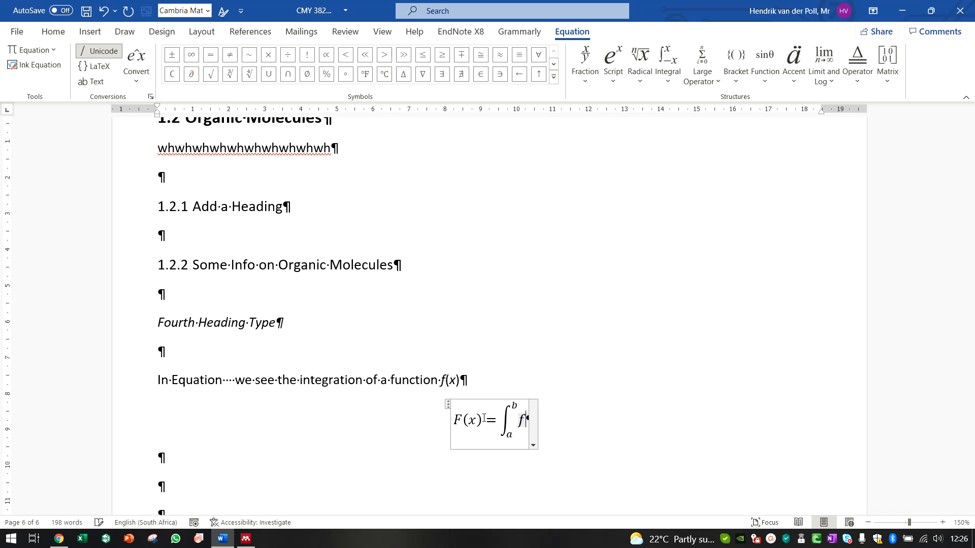
type("(x)dx")
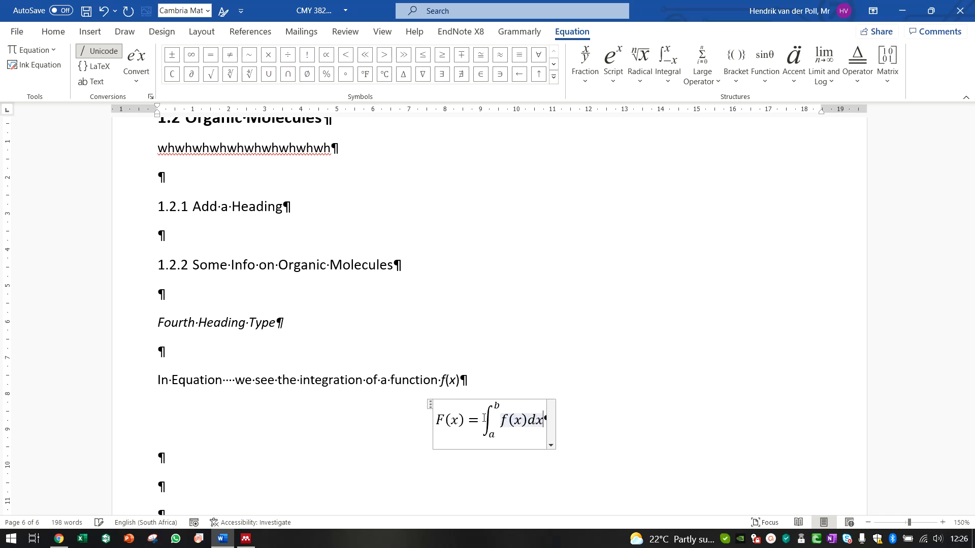
left_click(523, 461)
scroll(524, 464, "down", 1)
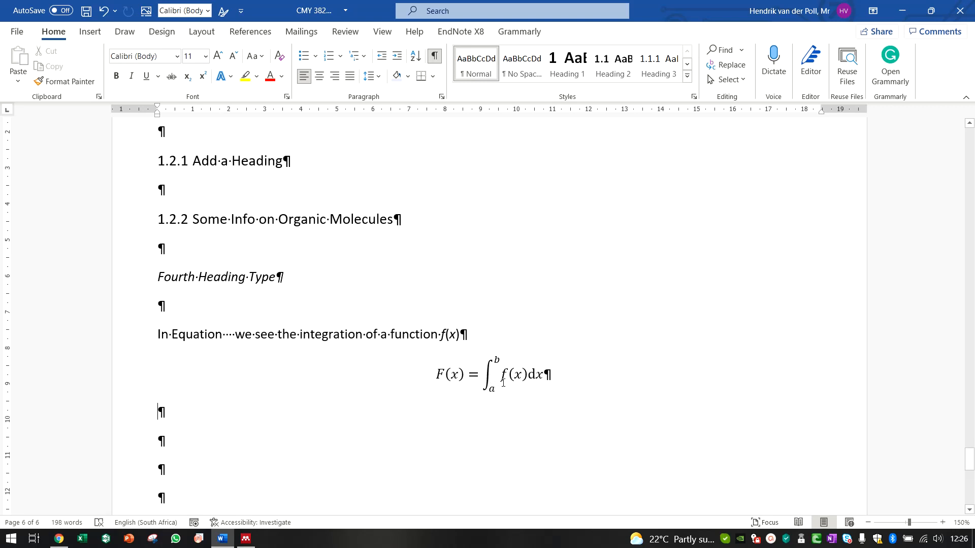
left_click(530, 384)
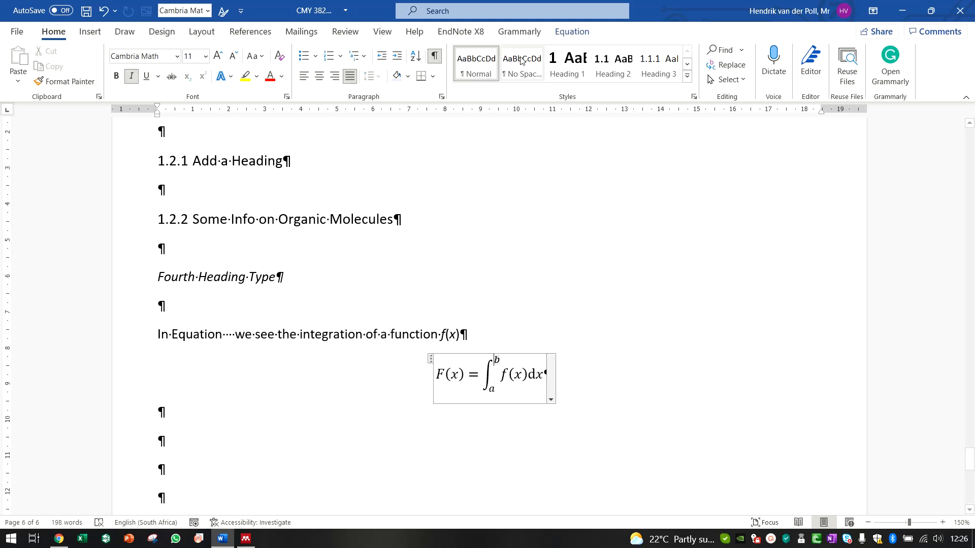
left_click(571, 31)
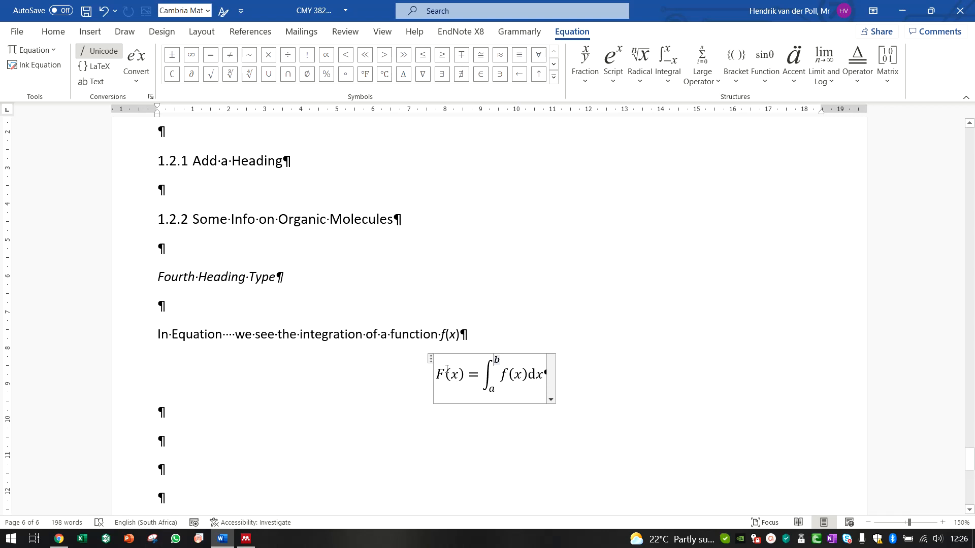
left_click(413, 402)
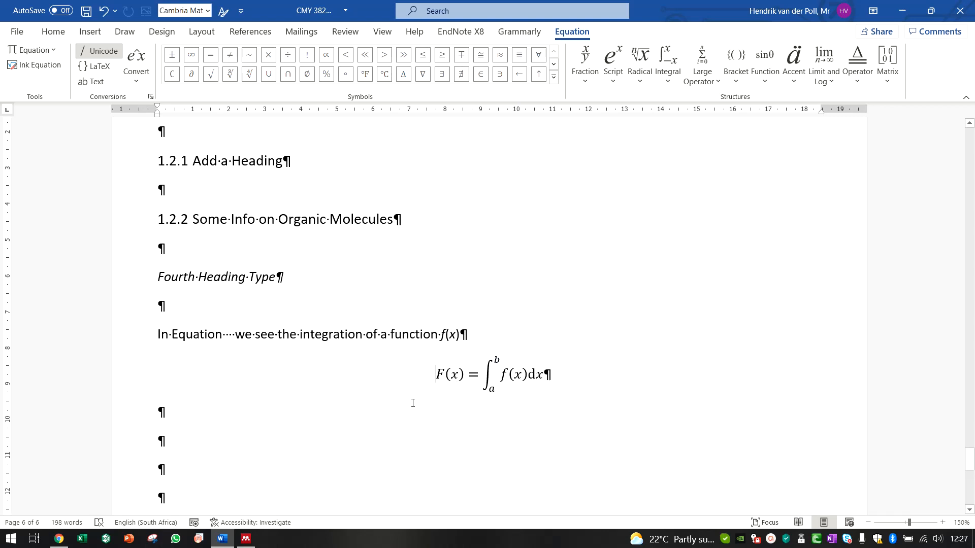
left_click(461, 374)
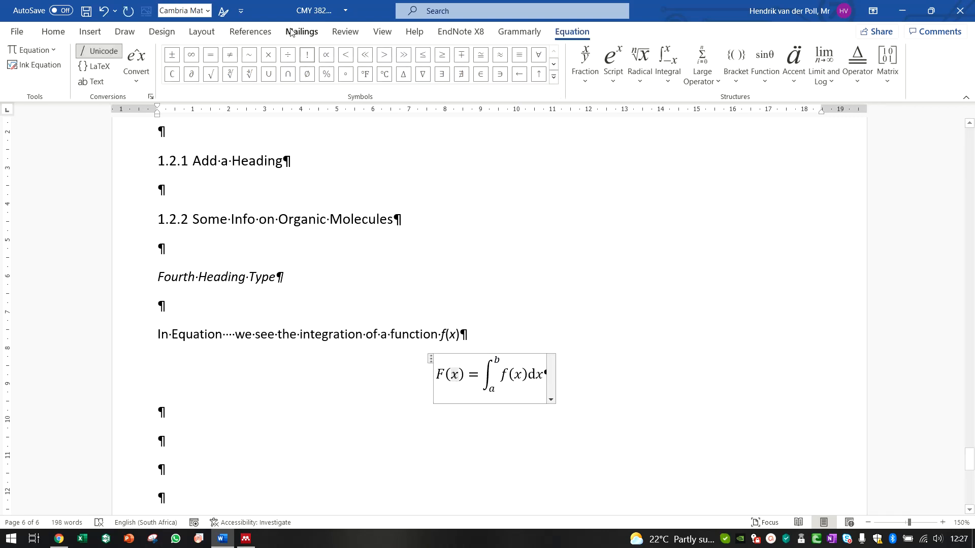
left_click(387, 334)
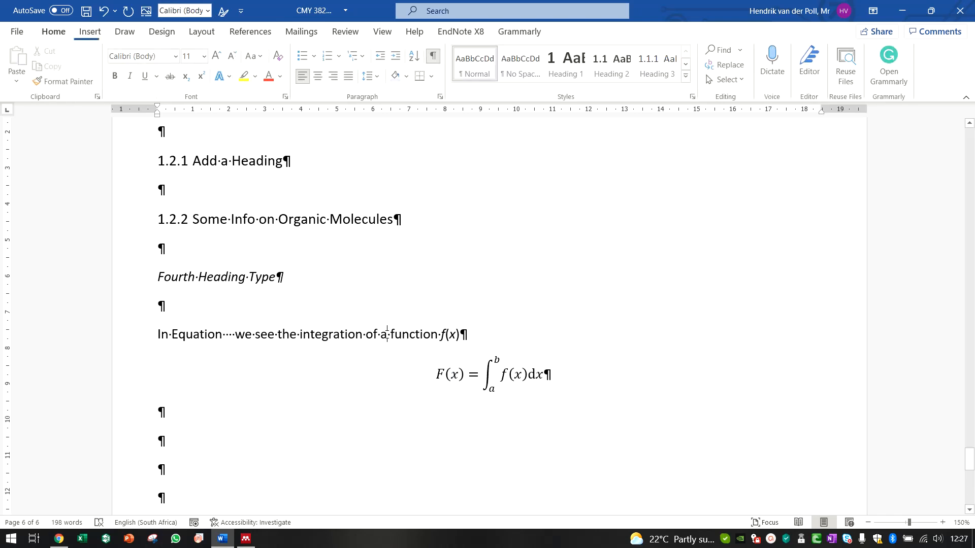
Try the Cambria Math font on the sentence about the integration of f(x), then undo the font change.
triple_click(484, 335)
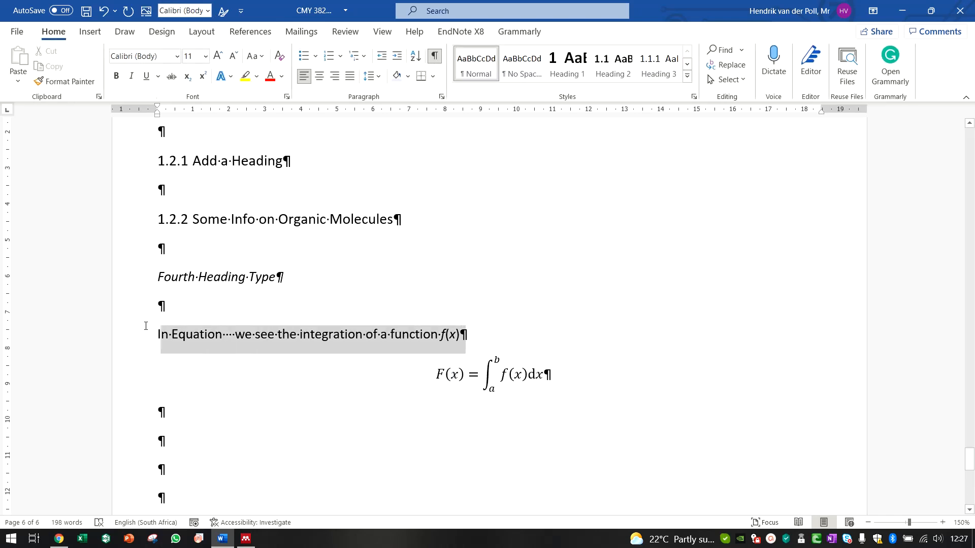
left_click(178, 60)
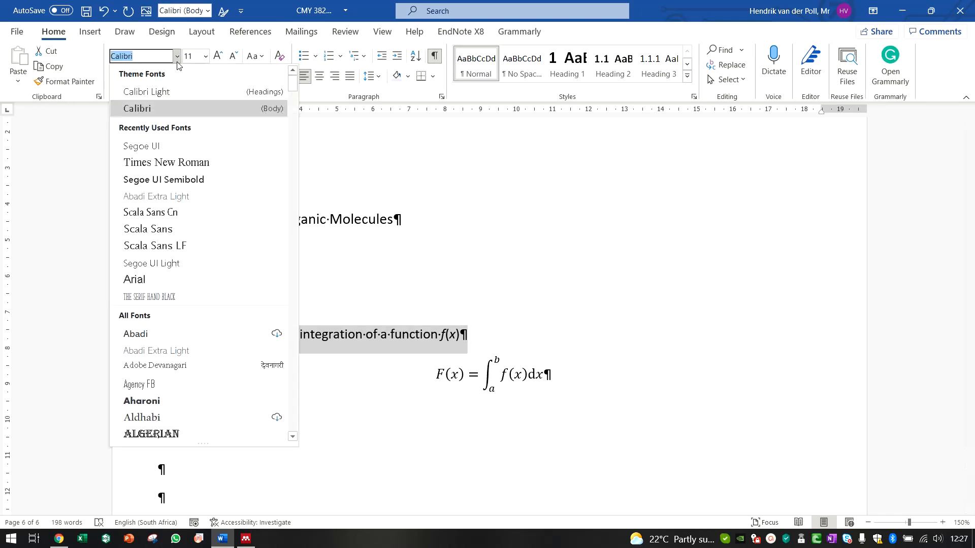
type("C")
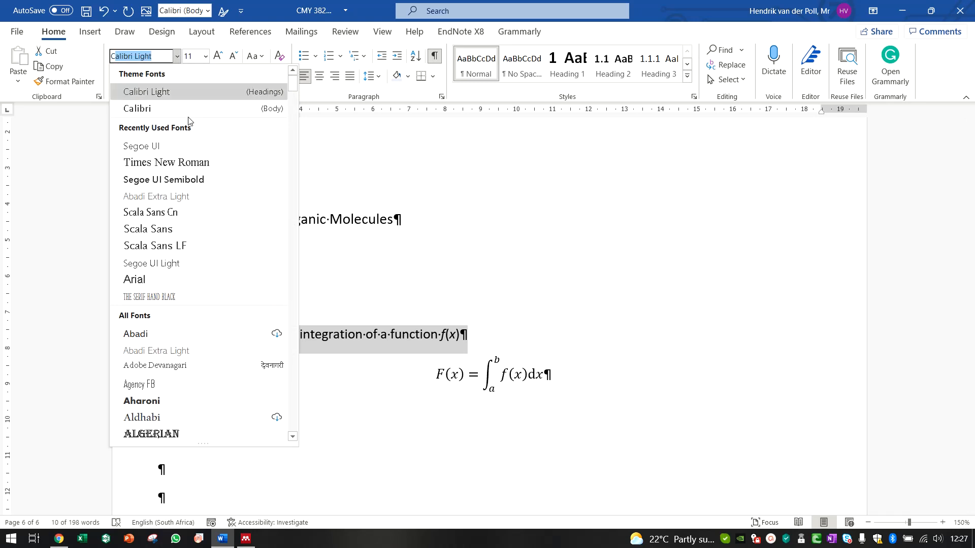
type("ambria ")
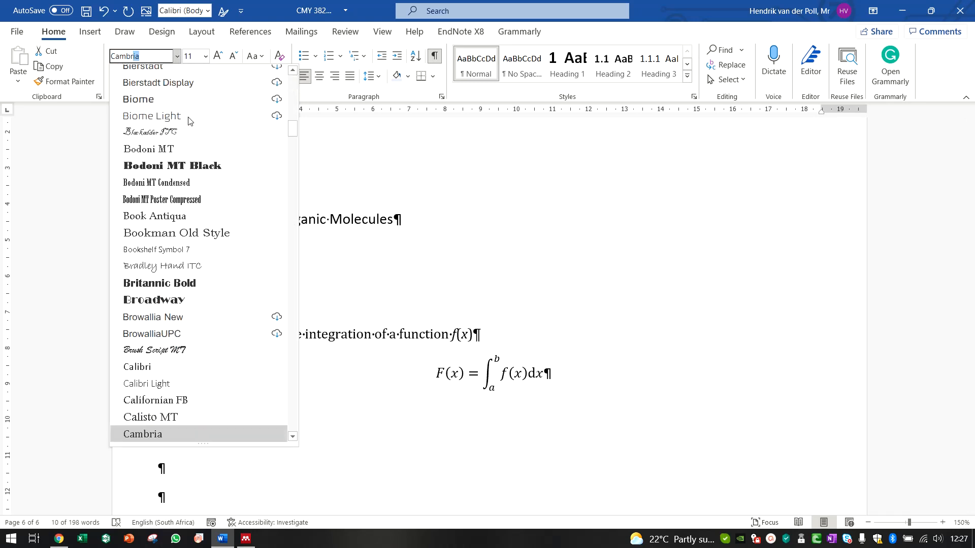
type("Math")
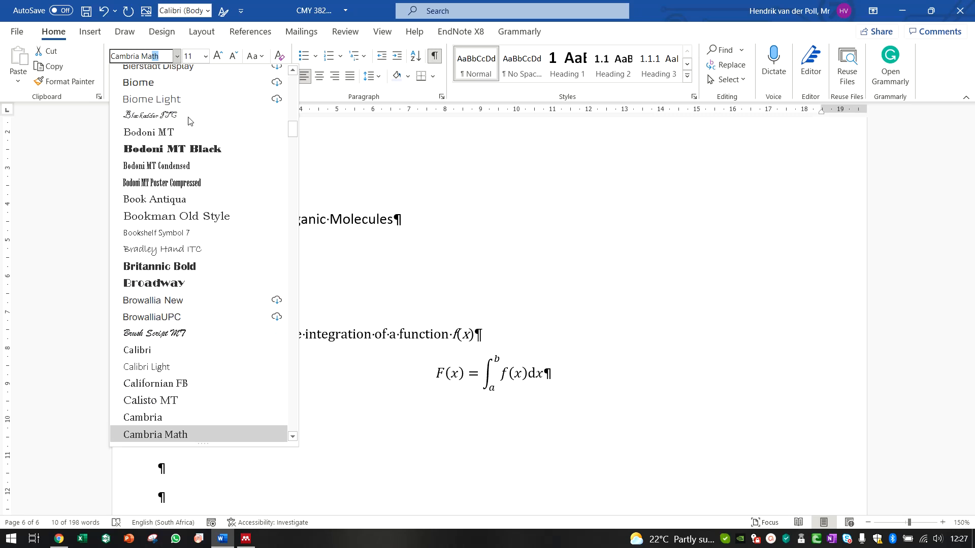
left_click(197, 435)
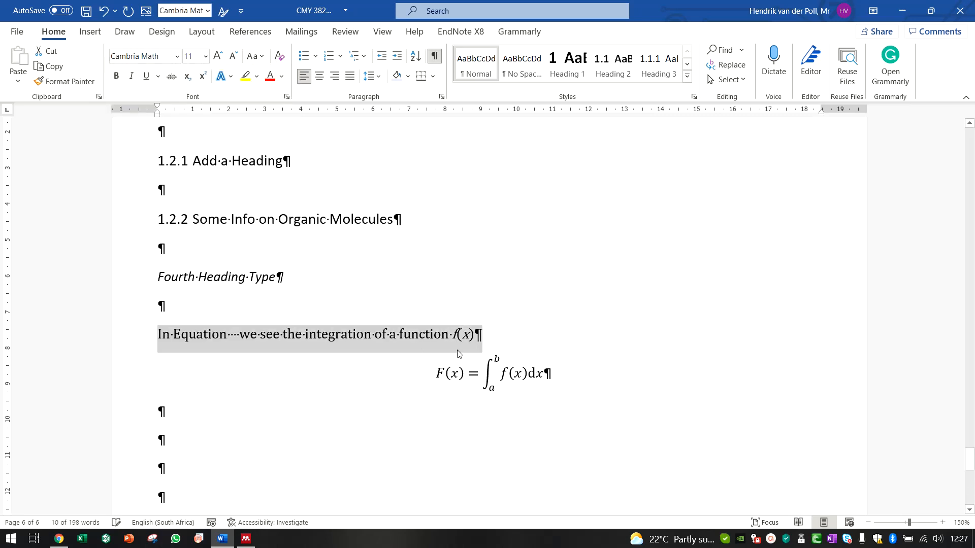
left_click(465, 407)
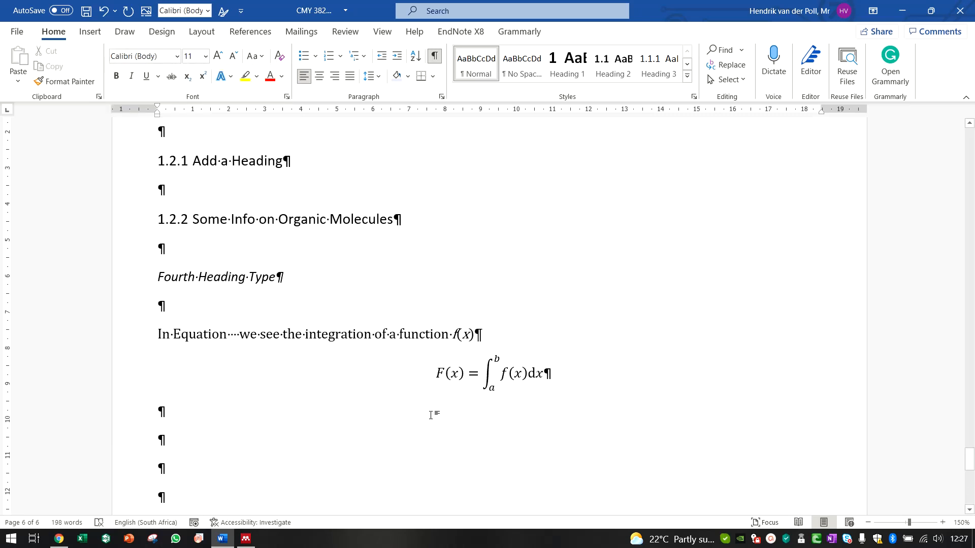
key("ctrl+z")
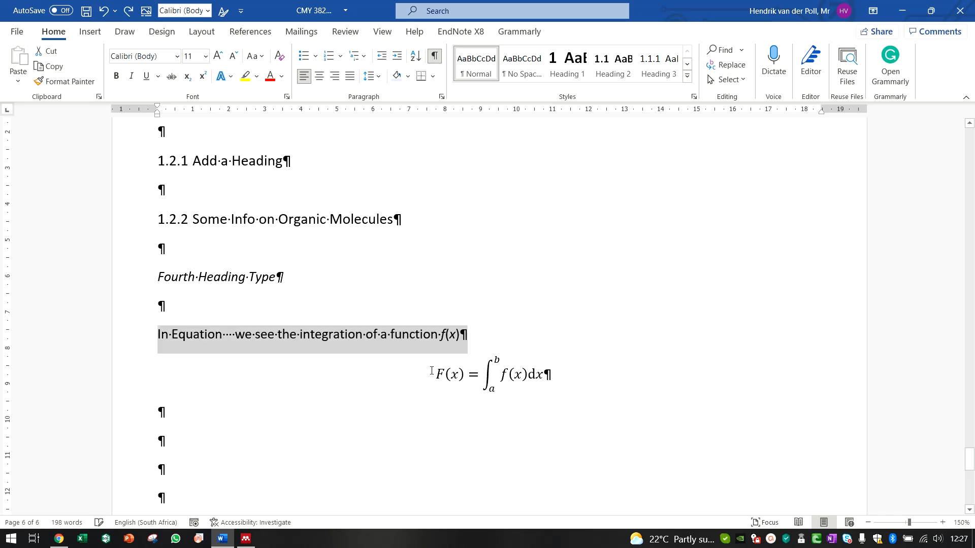
Convert the F(x) part of the equation to normal text and set its font to Calibri.
left_click(445, 378)
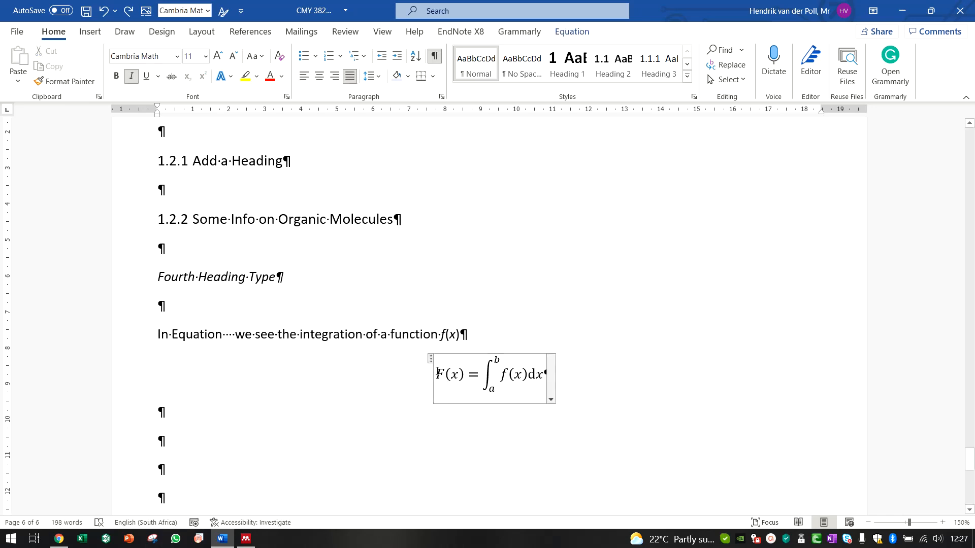
left_click_drag(438, 372, 458, 380)
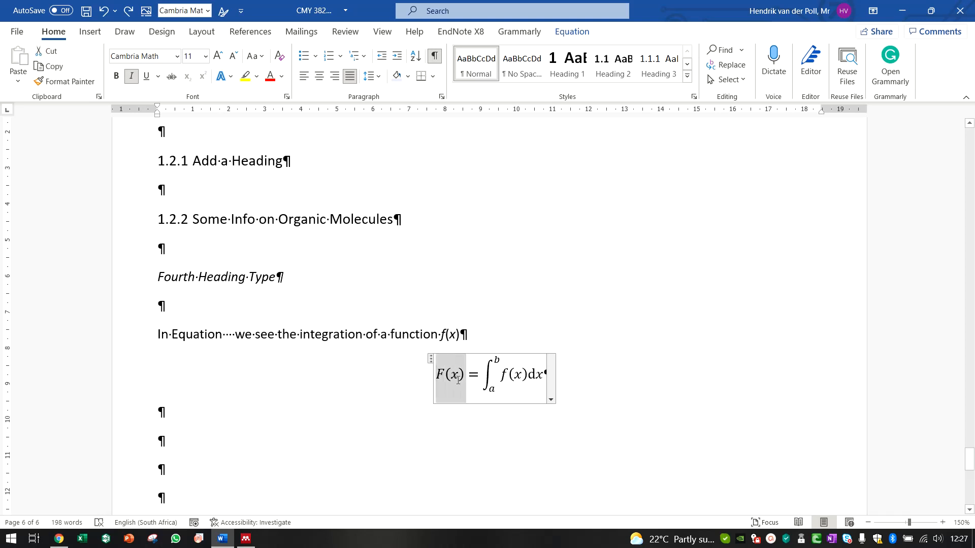
left_click(584, 32)
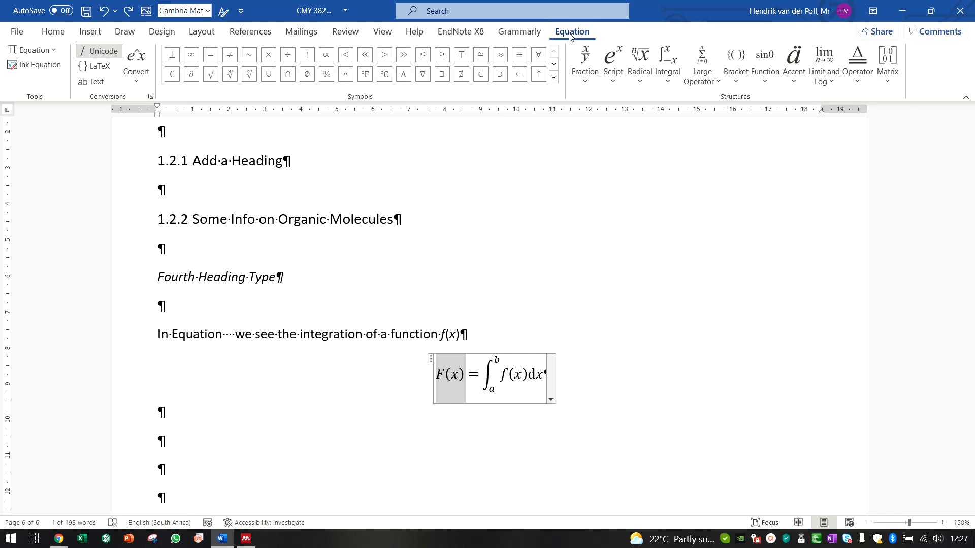
left_click(101, 82)
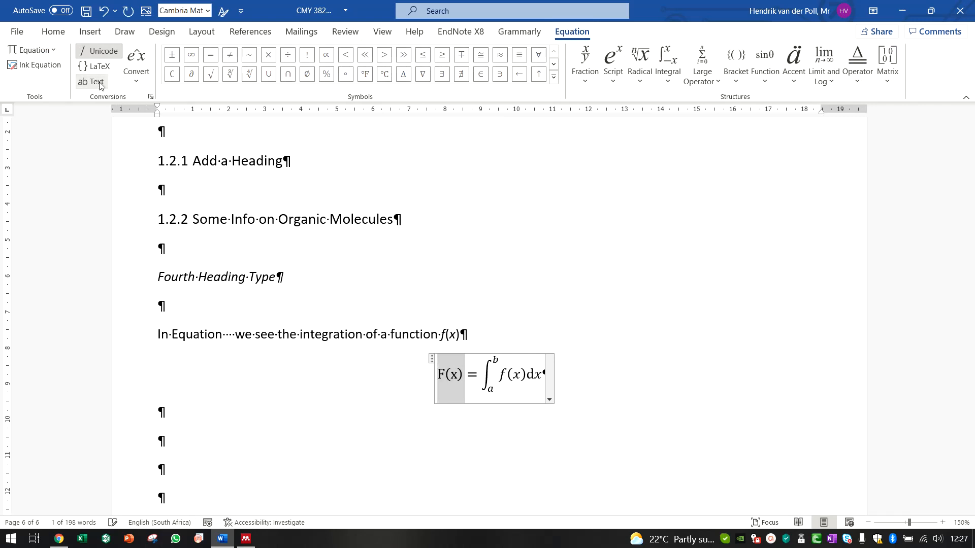
left_click(207, 11)
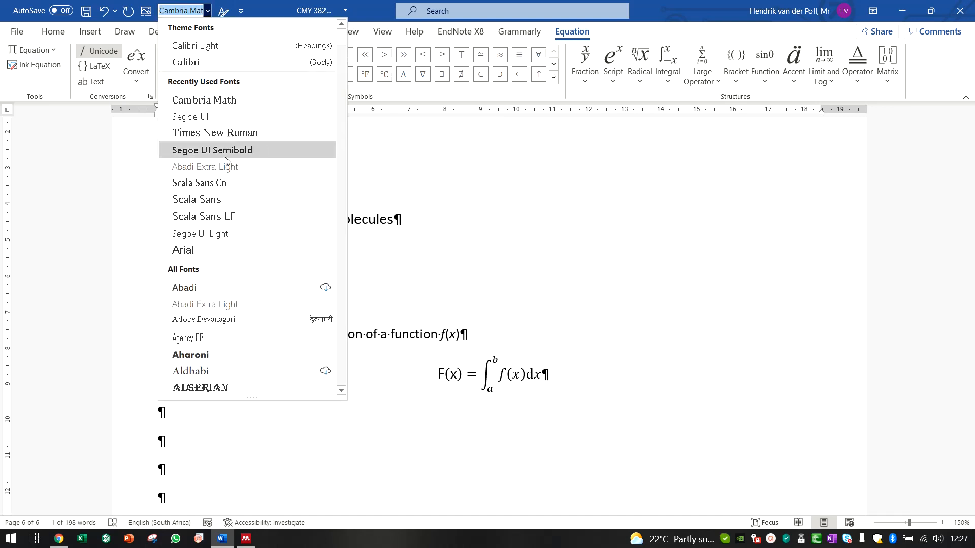
left_click(219, 62)
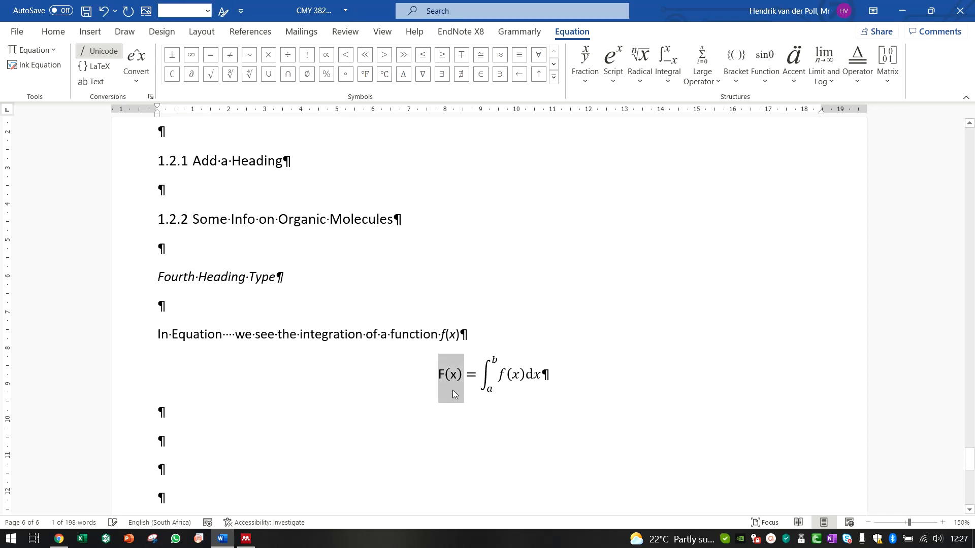
Try italicising the F at the start of the equation, then undo the formatting.
left_click(448, 375)
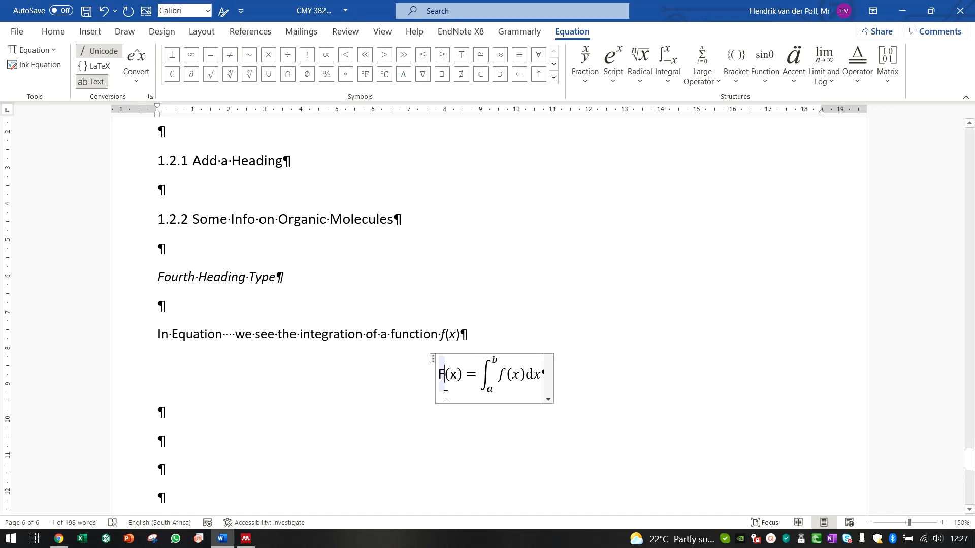
key("shift+Left")
key("ctrl+i")
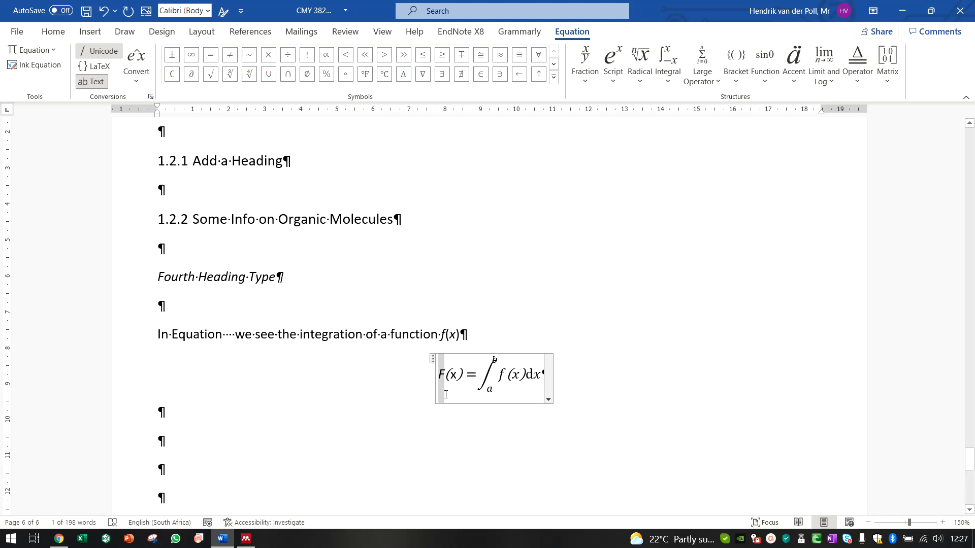
key("Left")
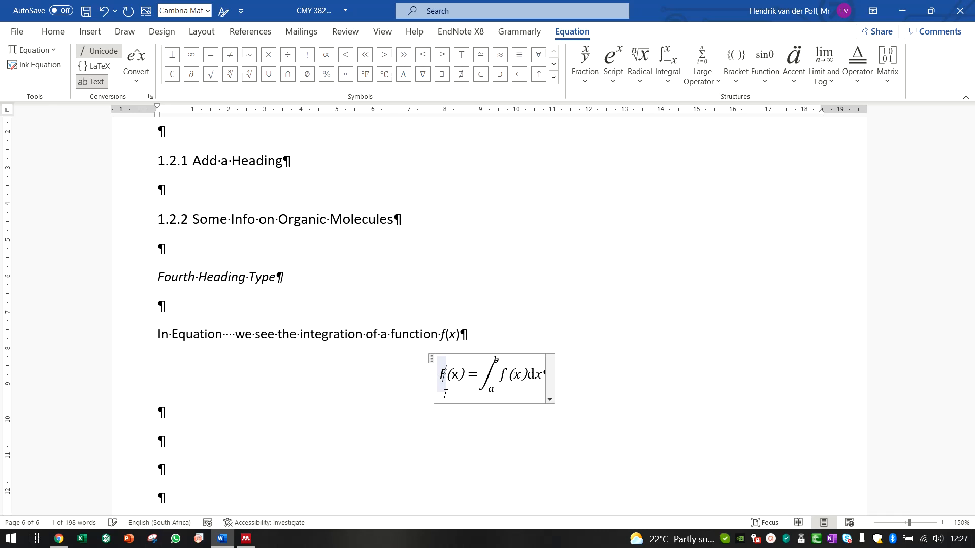
key("ctrl+z")
key("ctrl+z")
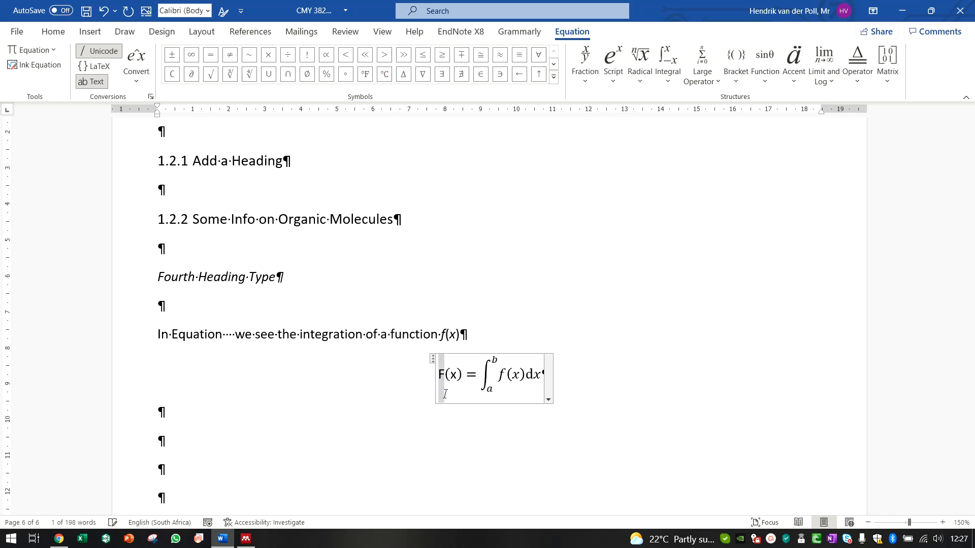
Italicise the F and the x in the F(x) part of the equation, keeping the parentheses upright.
key("Left")
key("shift+Right")
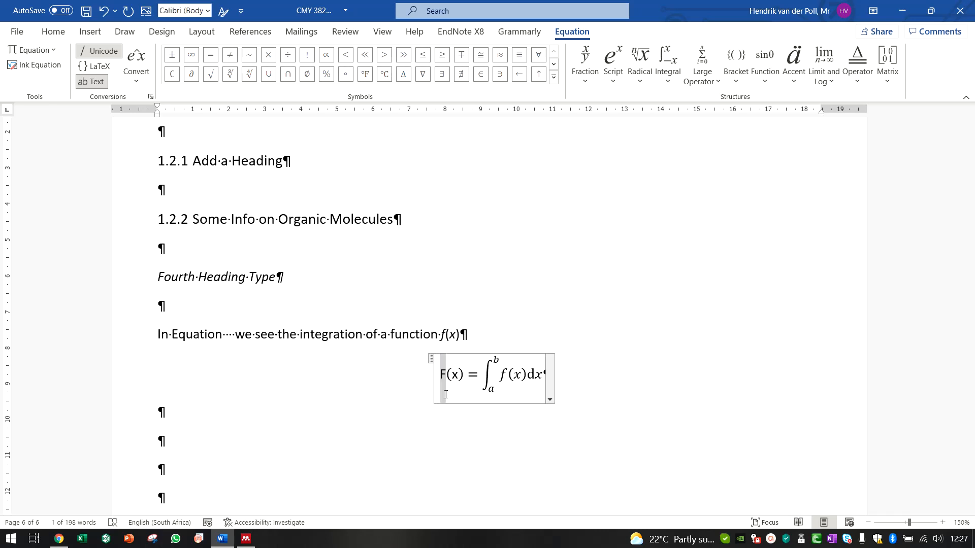
key("ctrl+i")
key("Right")
key("Right")
key("shift+Right")
key("ctrl+i")
Convert the integral part of the equation to normal text and set its font to Calibri.
key("Right")
key("Right")
key("Right")
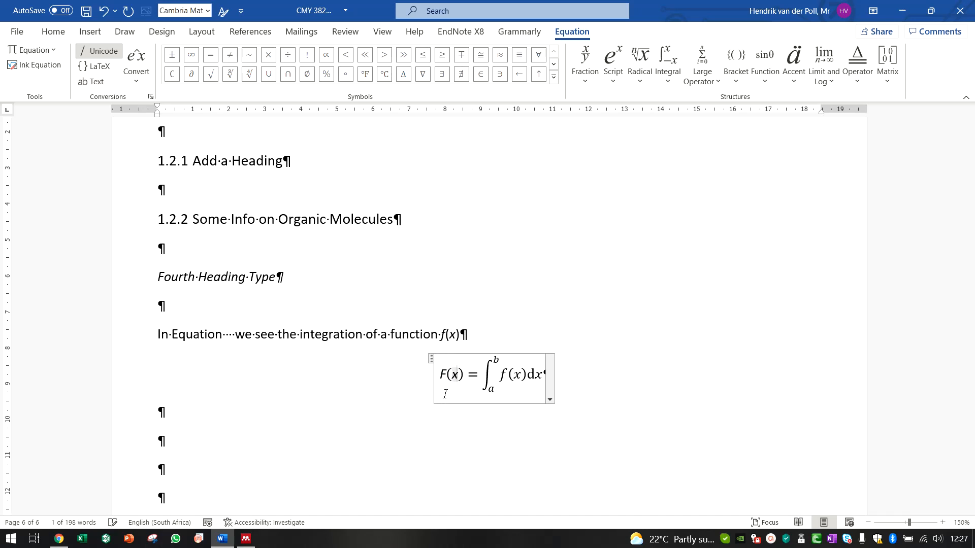
key("shift+Right")
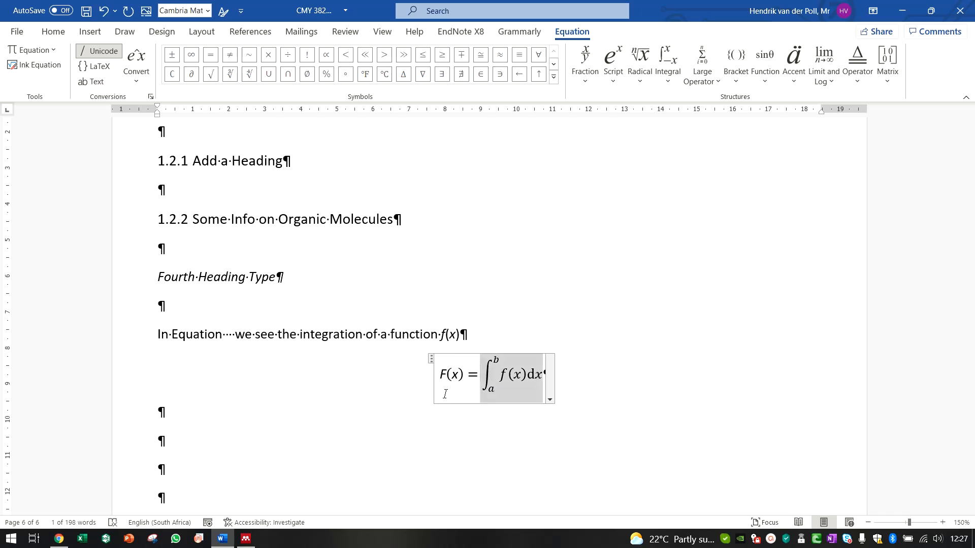
left_click(91, 81)
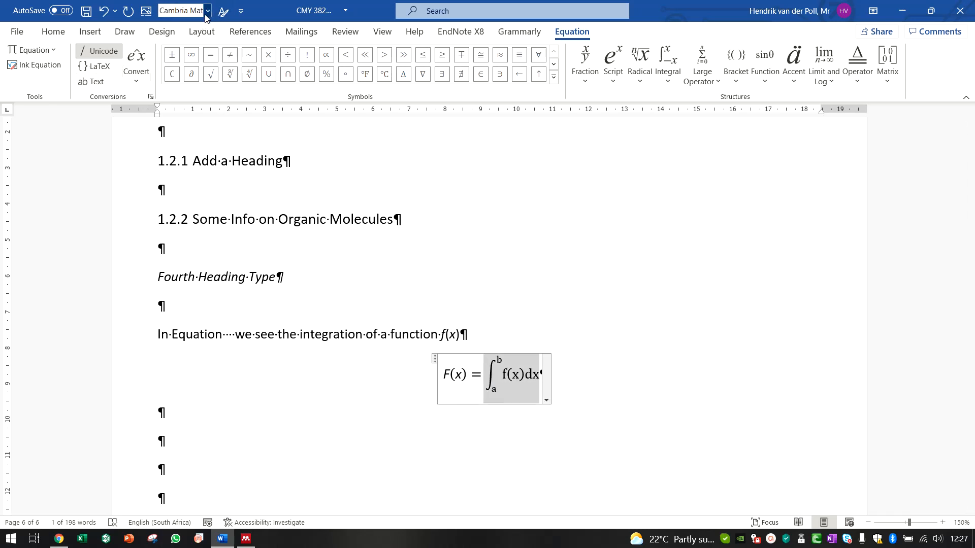
left_click(208, 11)
left_click(203, 63)
Italicise the integral's limits a and b.
left_click(503, 369)
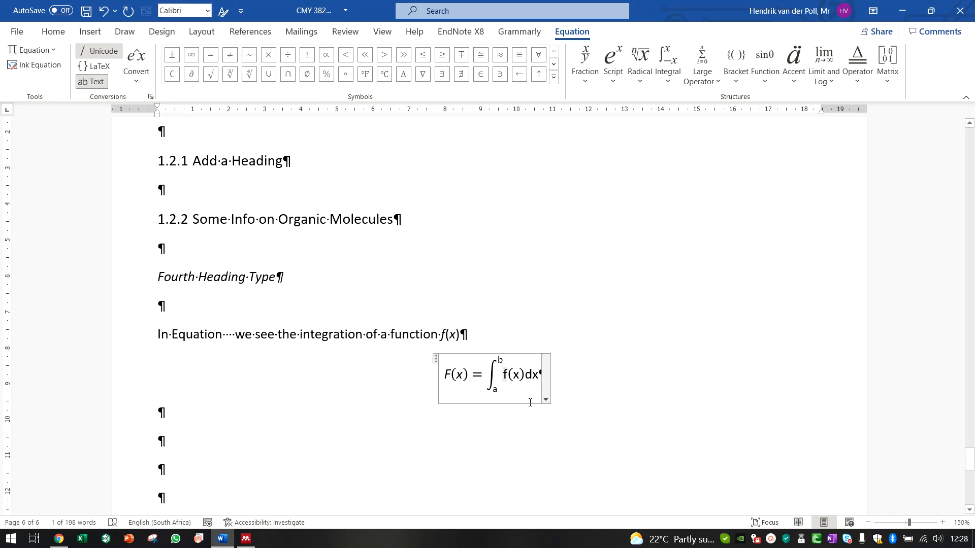
key("Left")
key("Left")
key("Left")
key("shift+Left")
key("ctrl+i")
key("Right")
key("Right")
key("shift+Right")
key("ctrl+i")
Italicise the f, the x in parentheses and the x of dx in the integrand, leaving the d upright.
key("Right")
key("Right")
key("shift+Right")
key("ctrl+i")
key("Right")
key("Right")
key("shift+Right")
key("ctrl+i")
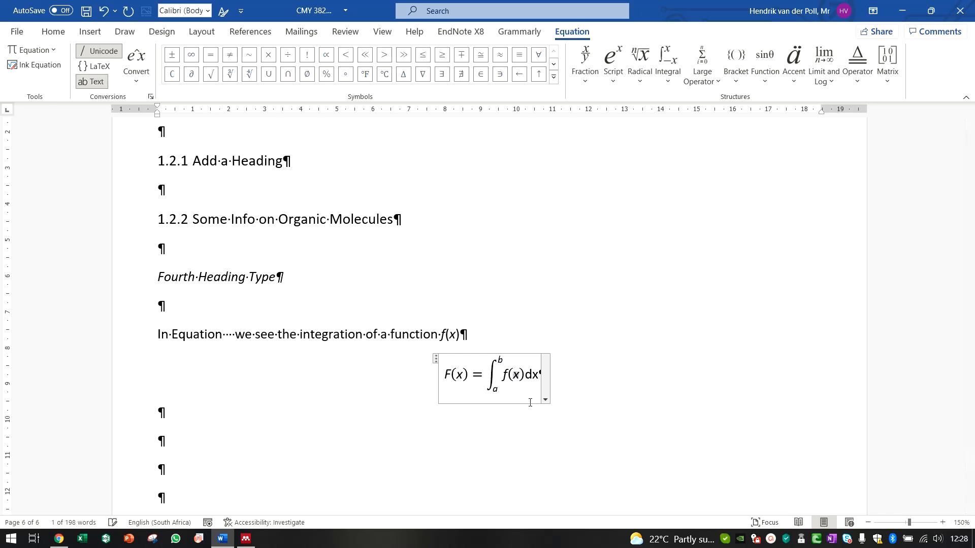
key("Right")
key("Right")
key("shift+Right")
key("ctrl+i")
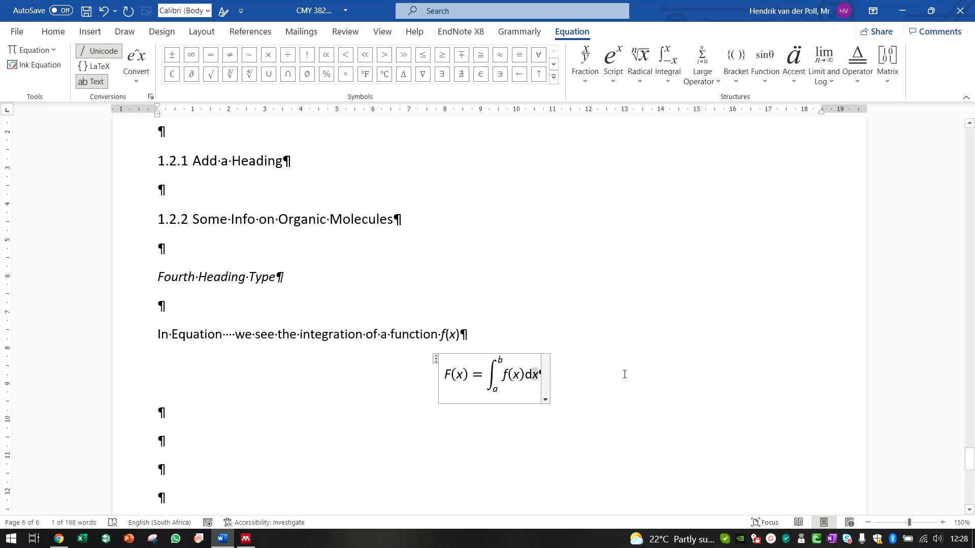
Hide the formatting marks to check the equation's appearance, then show them again.
left_click(595, 443)
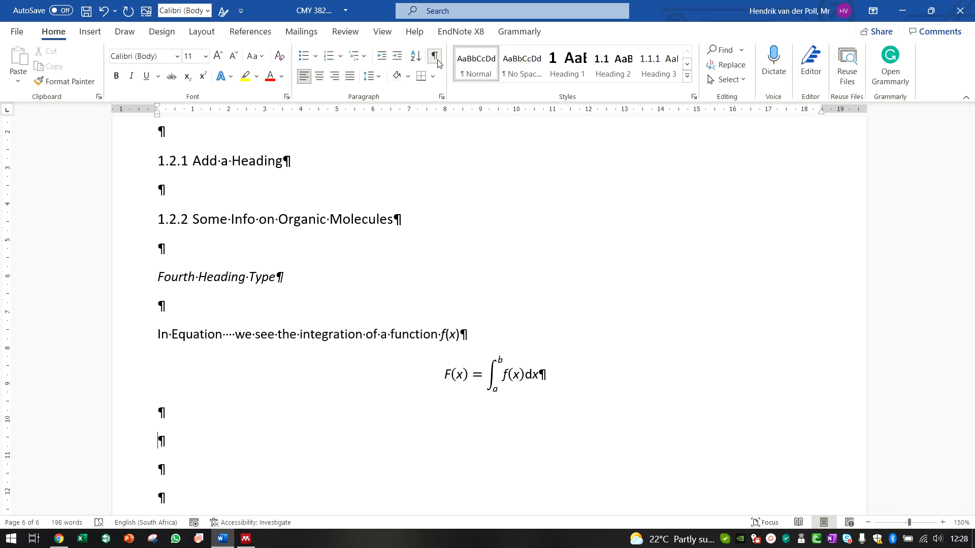
left_click(436, 57)
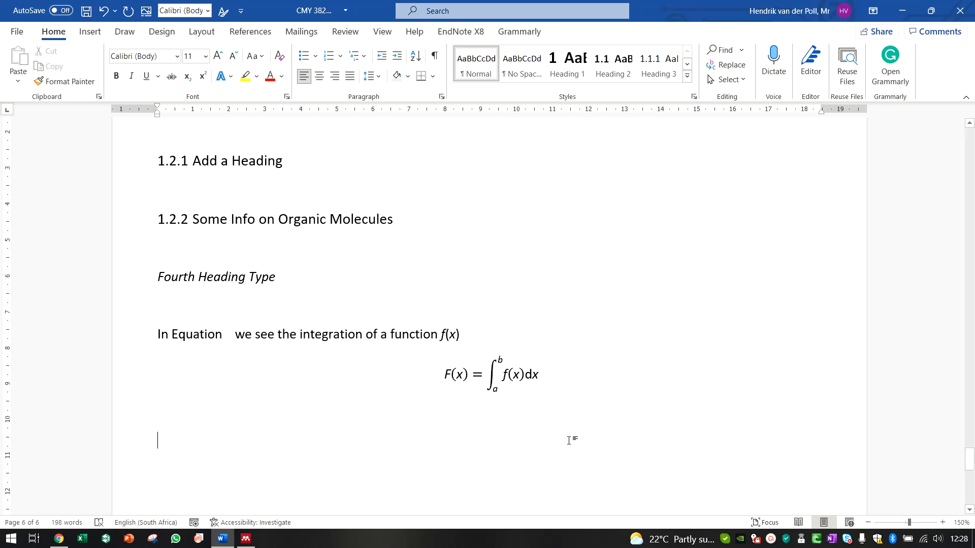
left_click(439, 55)
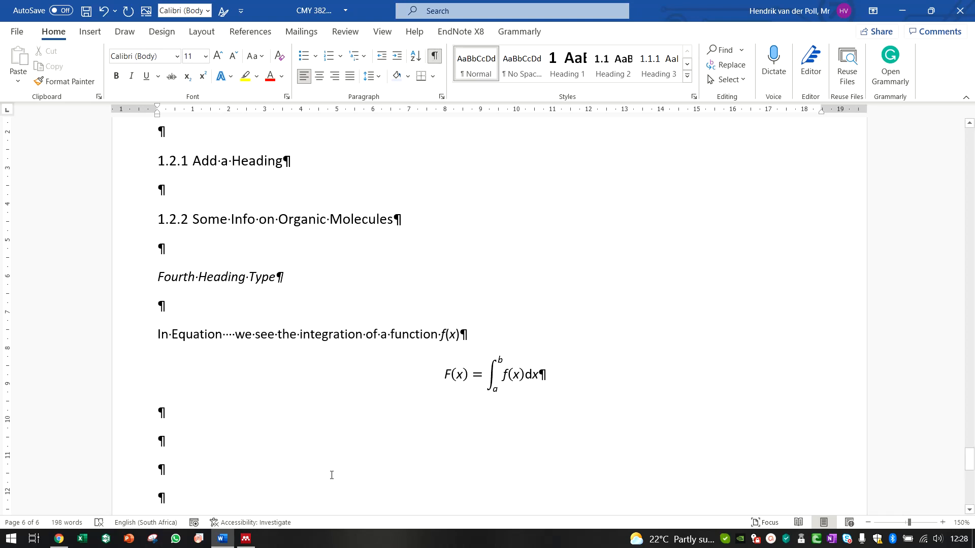
Start a caption on the empty line below the equation with the Equation label, excluding the label from the caption.
left_click(195, 415)
left_click(148, 11)
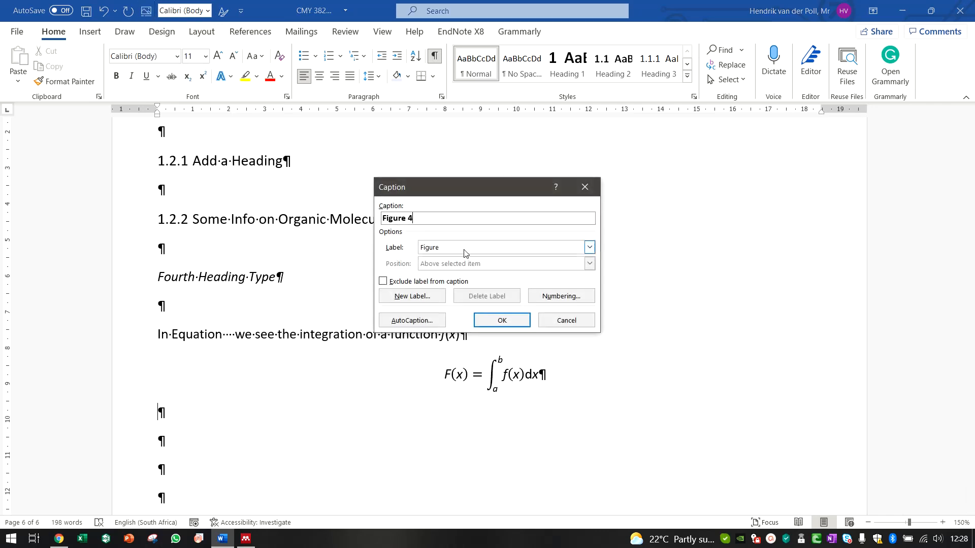
left_click(589, 248)
left_click(462, 259)
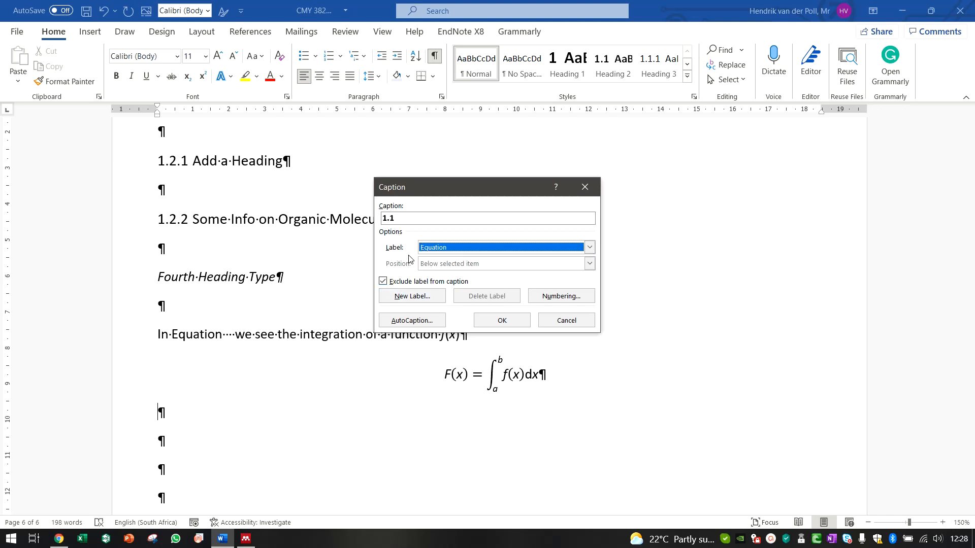
left_click(382, 282)
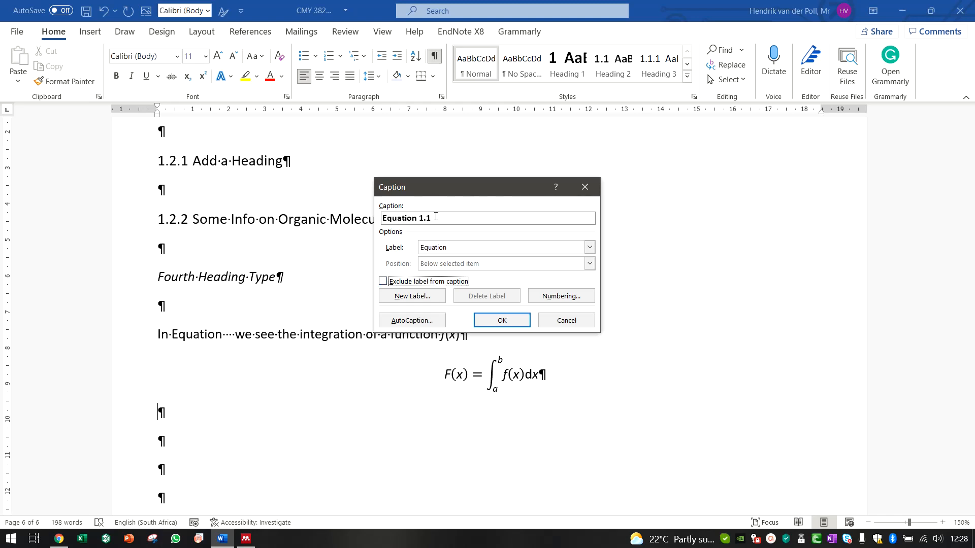
left_click(384, 282)
Remove the chapter number from the equation caption numbering and insert the caption.
left_click(559, 296)
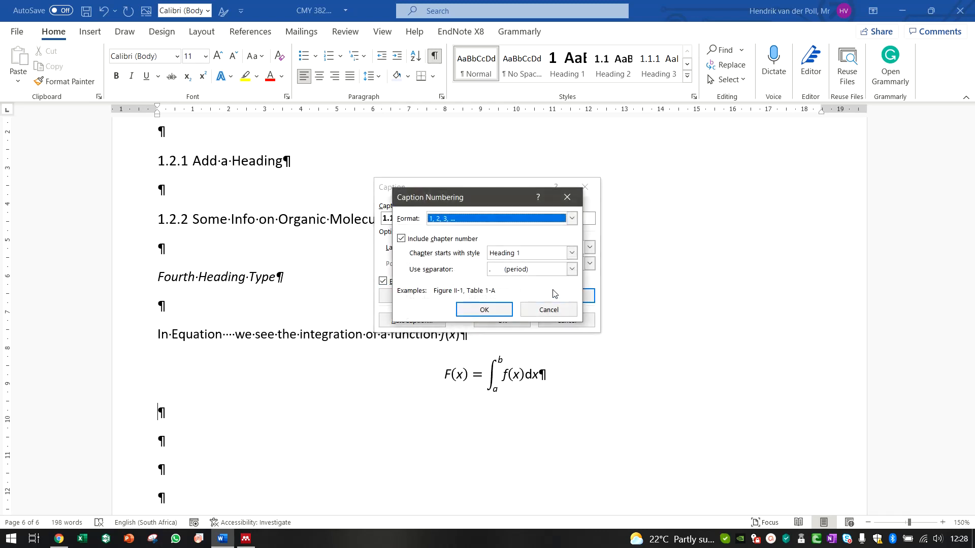
left_click(429, 239)
left_click(479, 308)
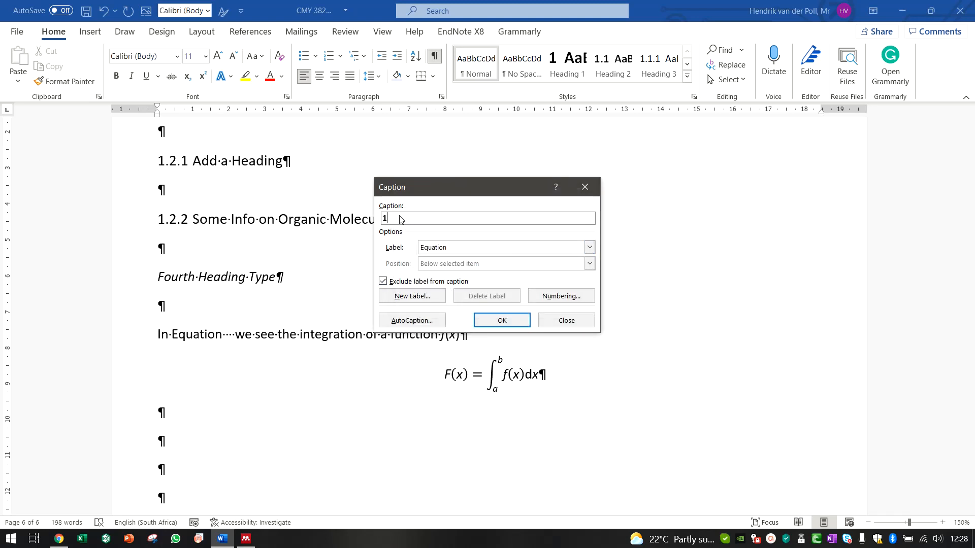
left_click(509, 326)
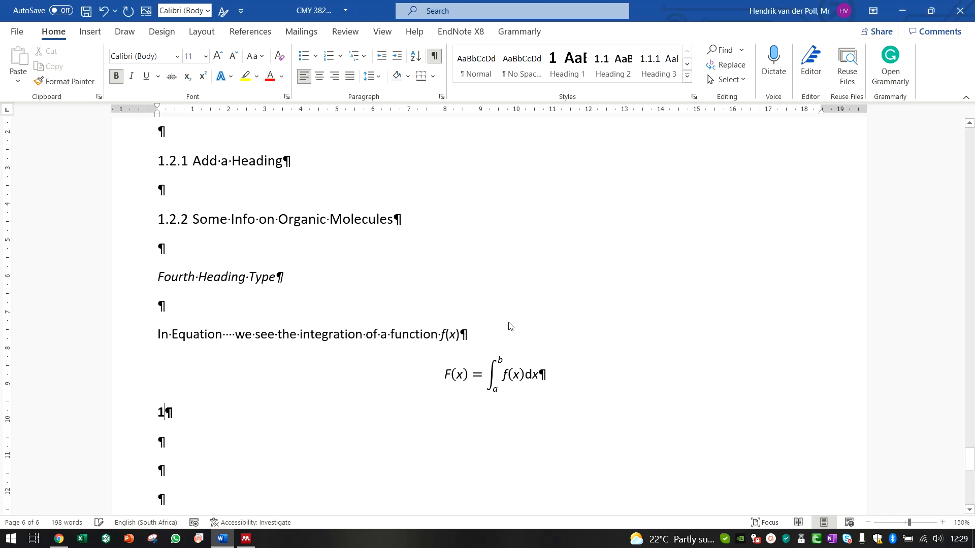
Right-align the equation number on the line below the equation.
left_click_drag(198, 416, 148, 413)
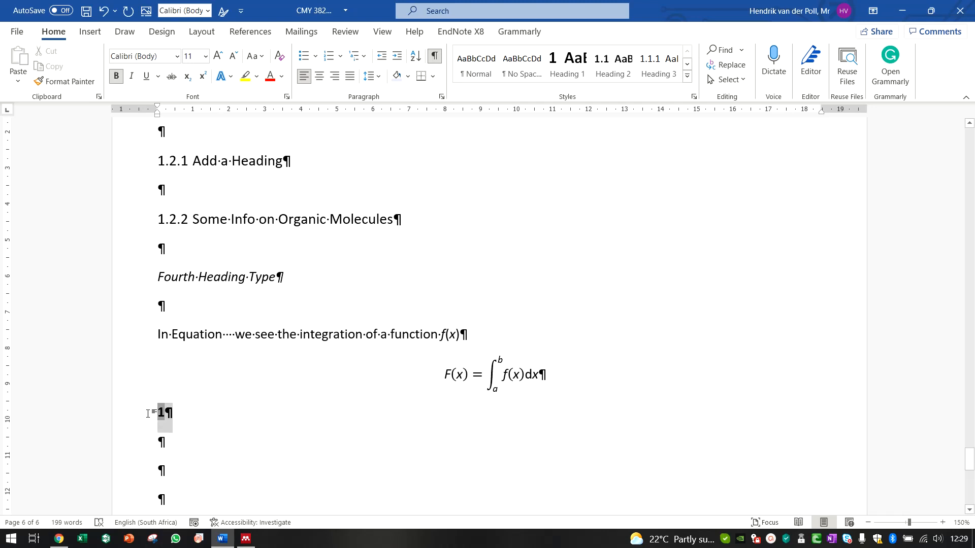
left_click(242, 425)
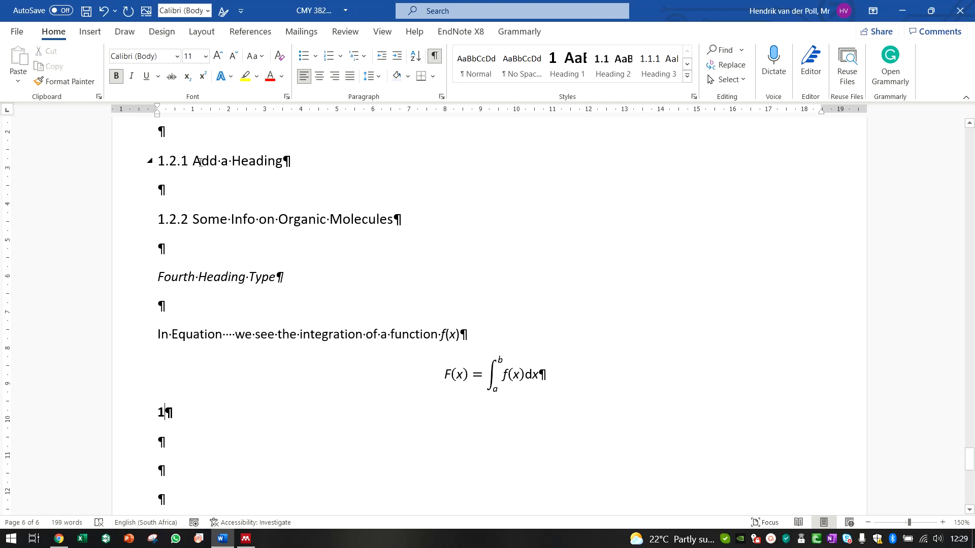
left_click(337, 80)
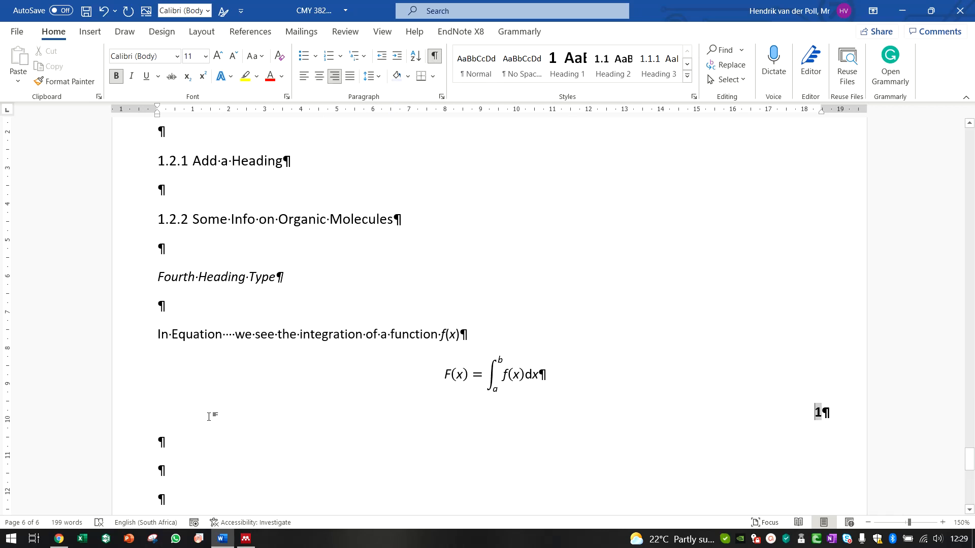
Check the placement of the equation and its number with the formatting marks hidden, then show the marks again.
left_click(561, 377)
left_click(847, 415)
left_click(435, 57)
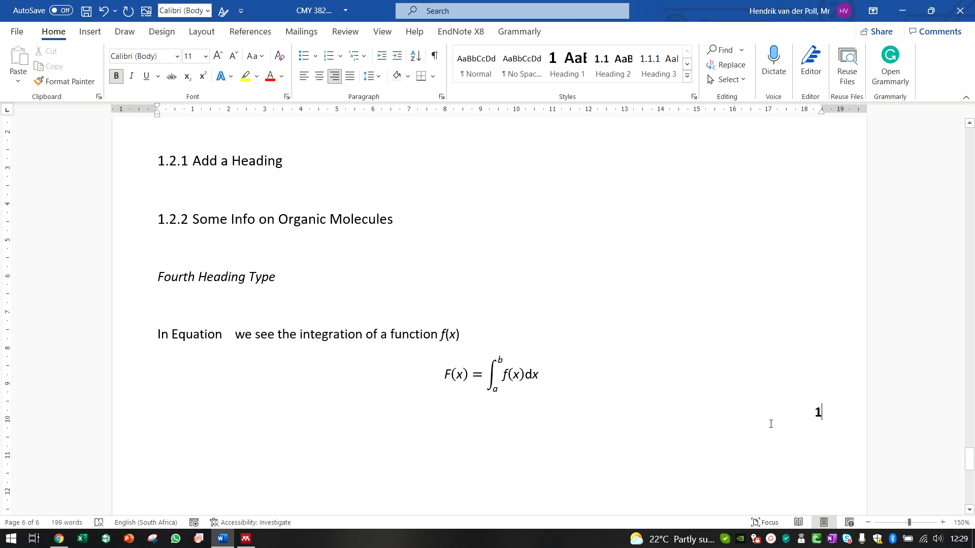
key("ctrl+shift+8")
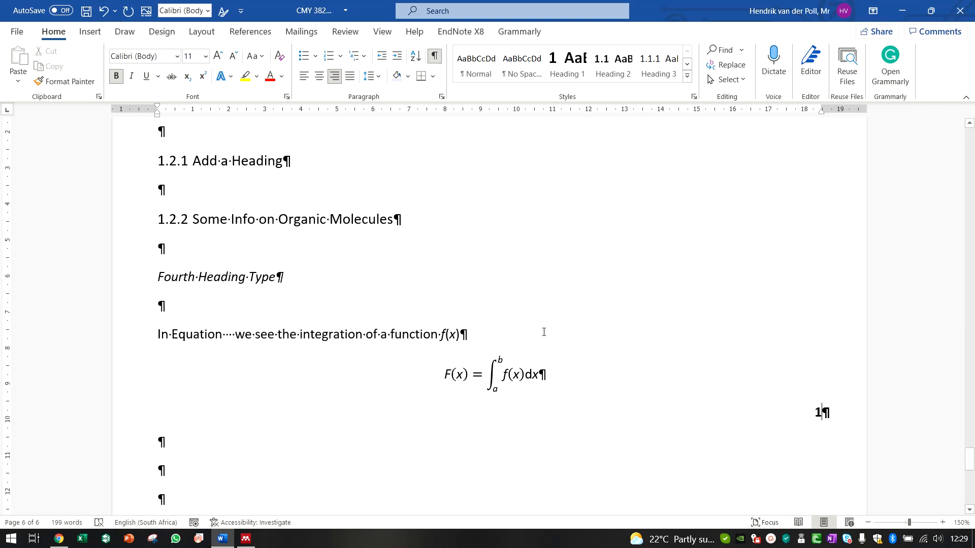
key("shift+Left")
Insert a table with two columns and one row on the blank line below the equation number.
left_click(455, 438)
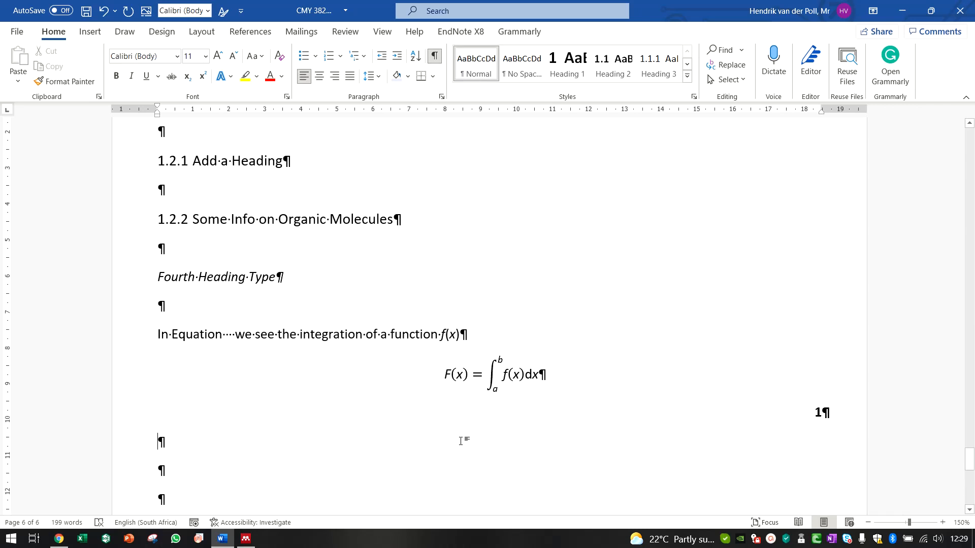
scroll(461, 441, "down", 3)
scroll(461, 442, "up", 2)
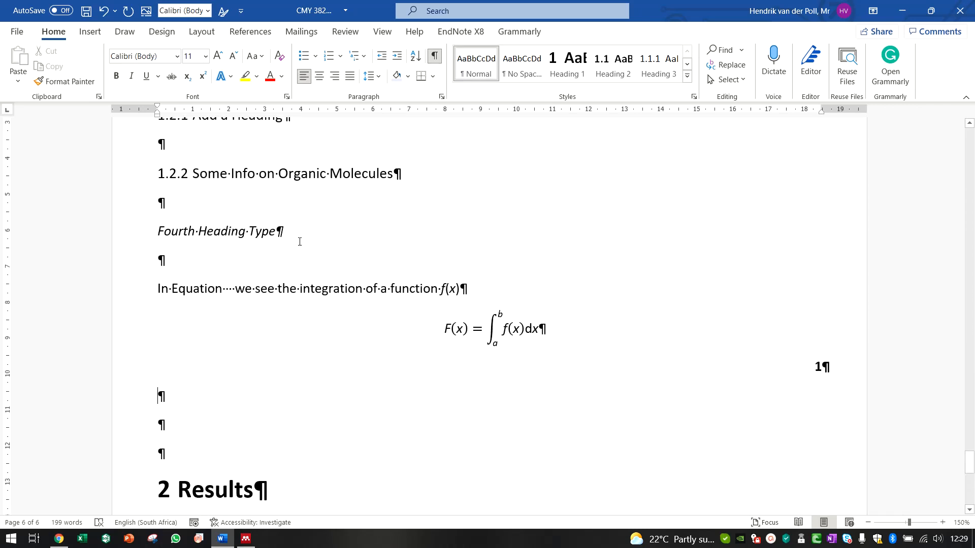
left_click(92, 32)
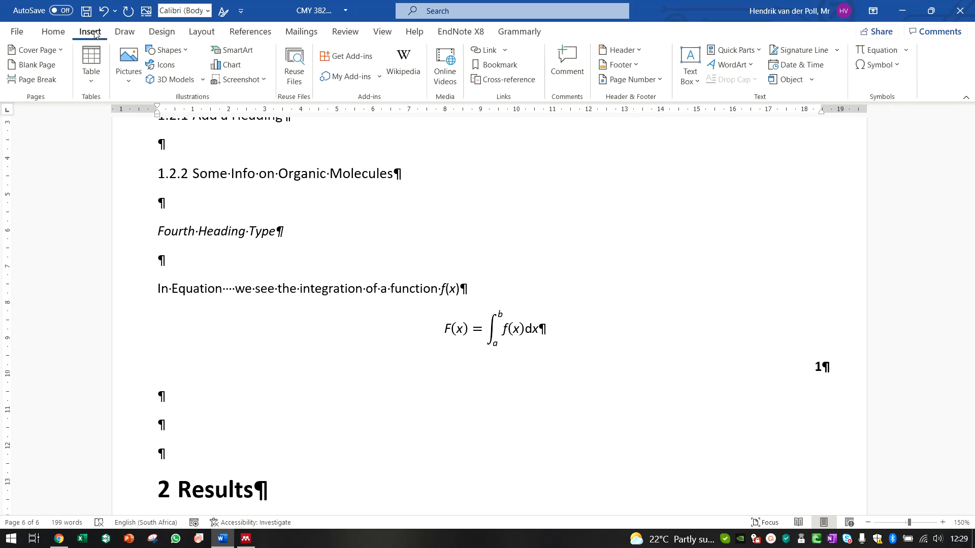
left_click(95, 73)
left_click(97, 117)
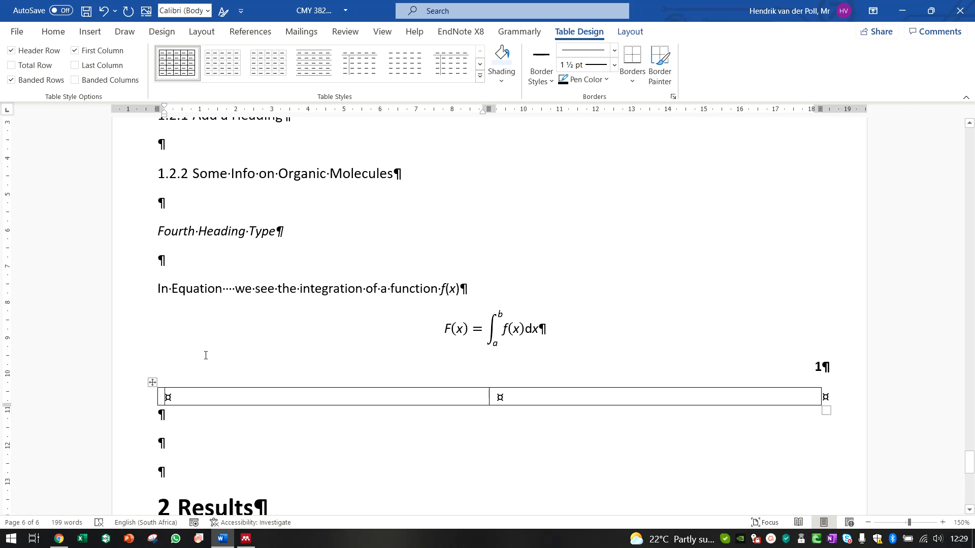
left_click(447, 321)
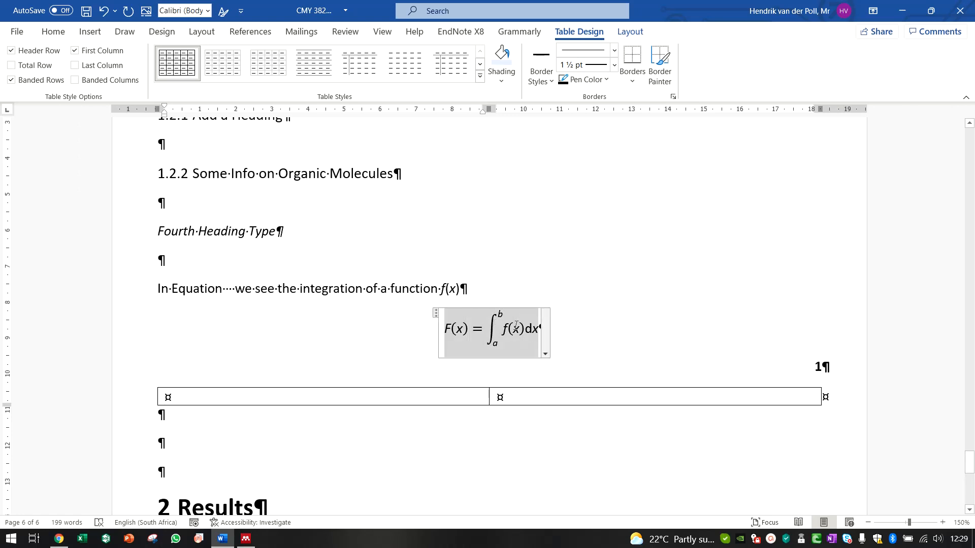
key("Delete")
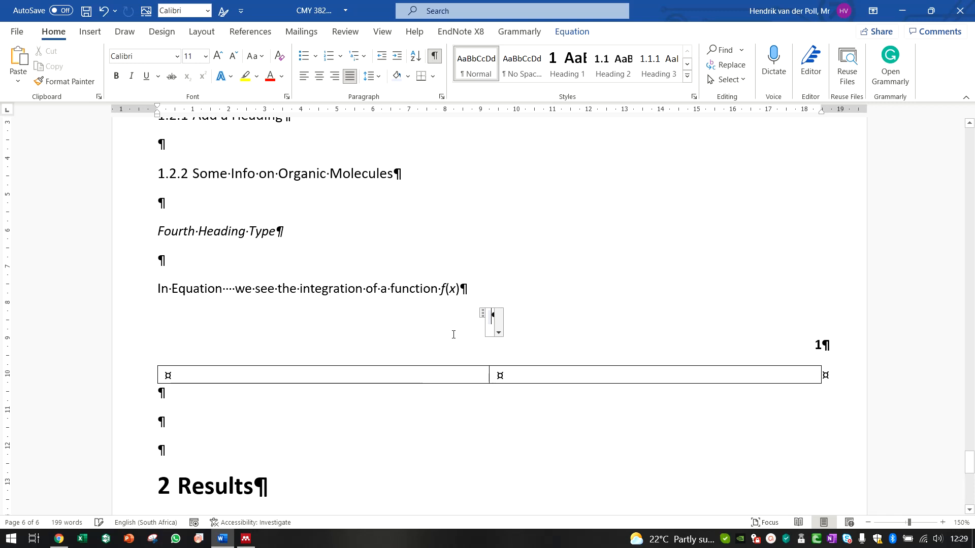
key("ctrl+z")
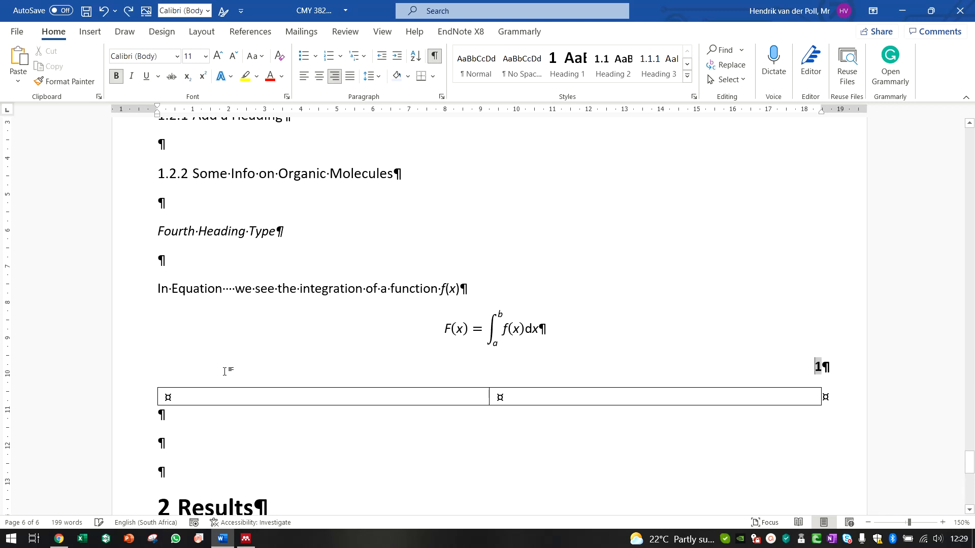
Move the integral equation into the first cell of the table and remove the extra blank line beneath it.
left_click_drag(441, 328, 543, 330)
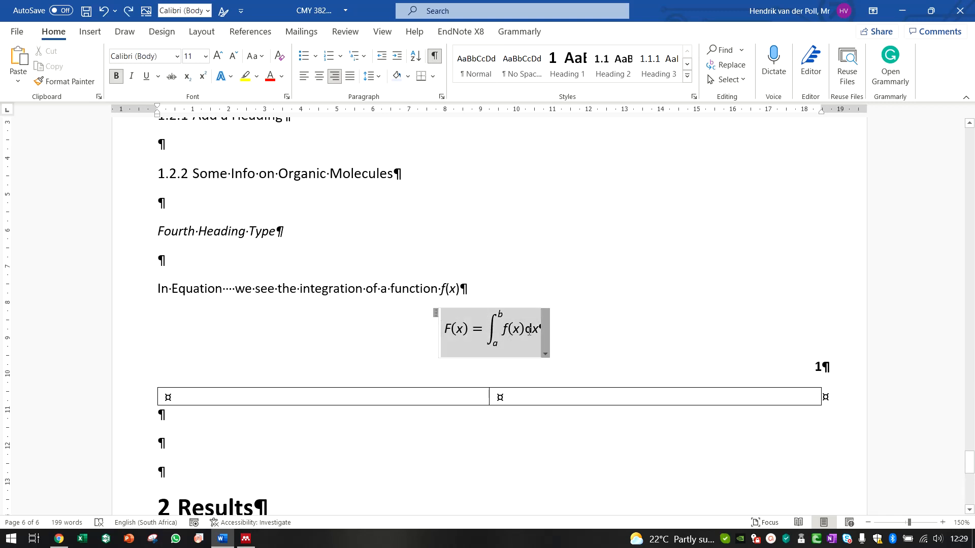
key("ctrl+x")
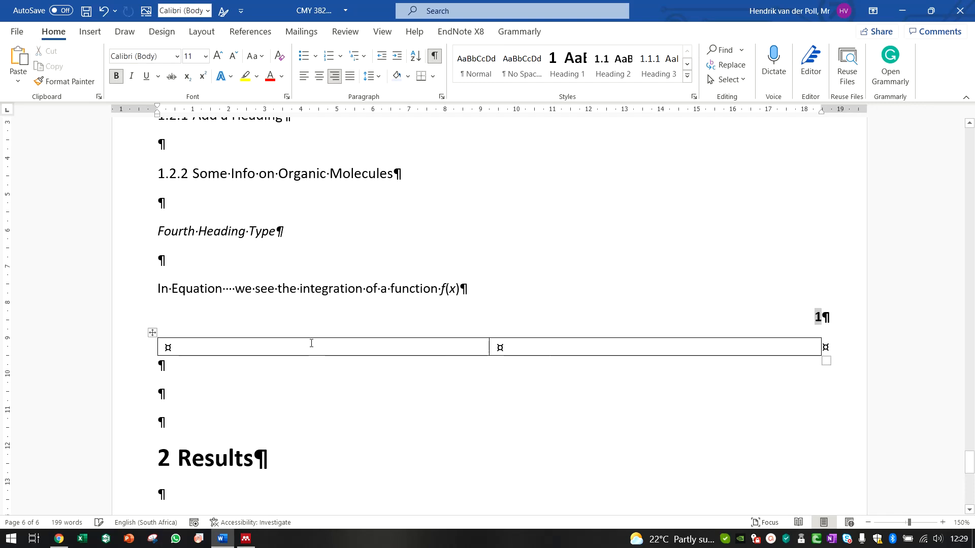
left_click(174, 345)
key("ctrl+v")
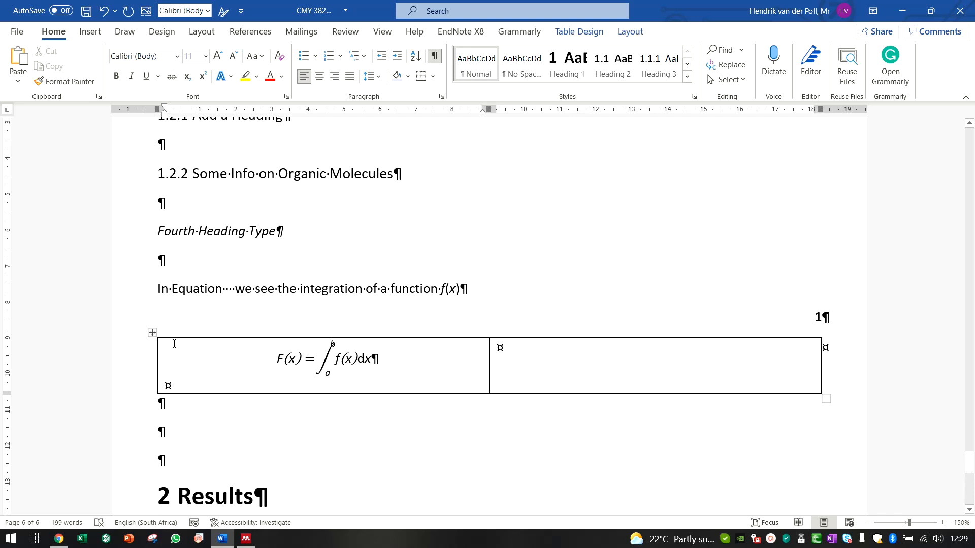
key("BackSpace")
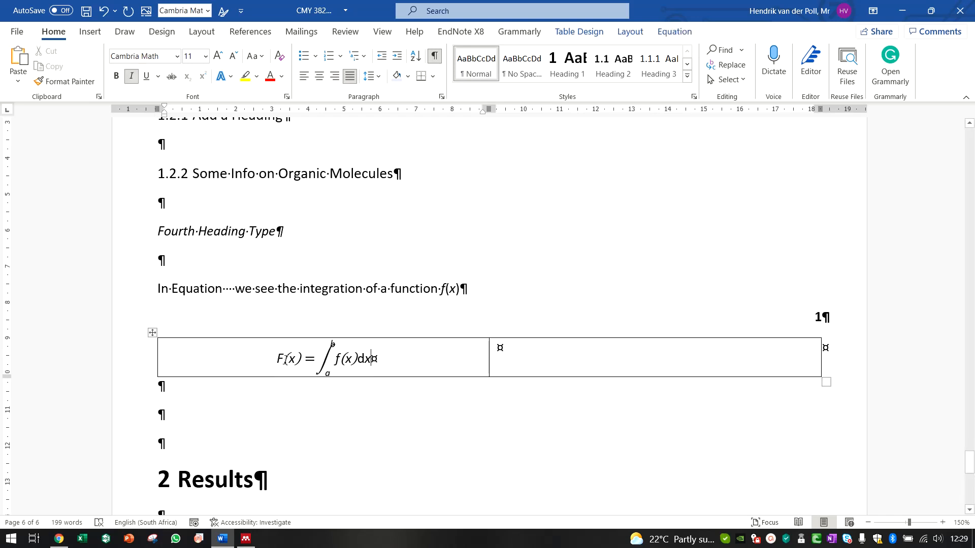
left_click(282, 357)
key("Down")
key("Down")
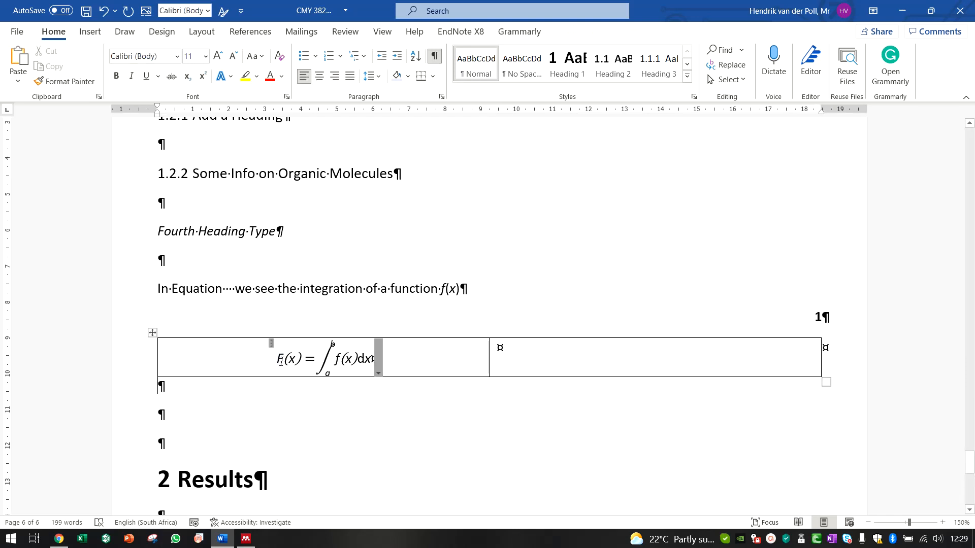
left_click(278, 359)
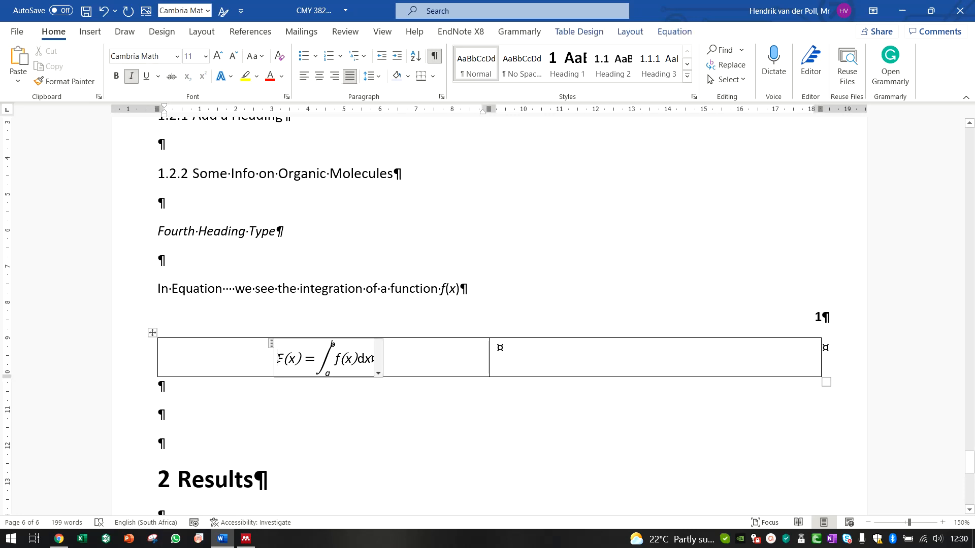
Add parentheses in the second table cell and move the equation number from the line above between them.
left_click(547, 357)
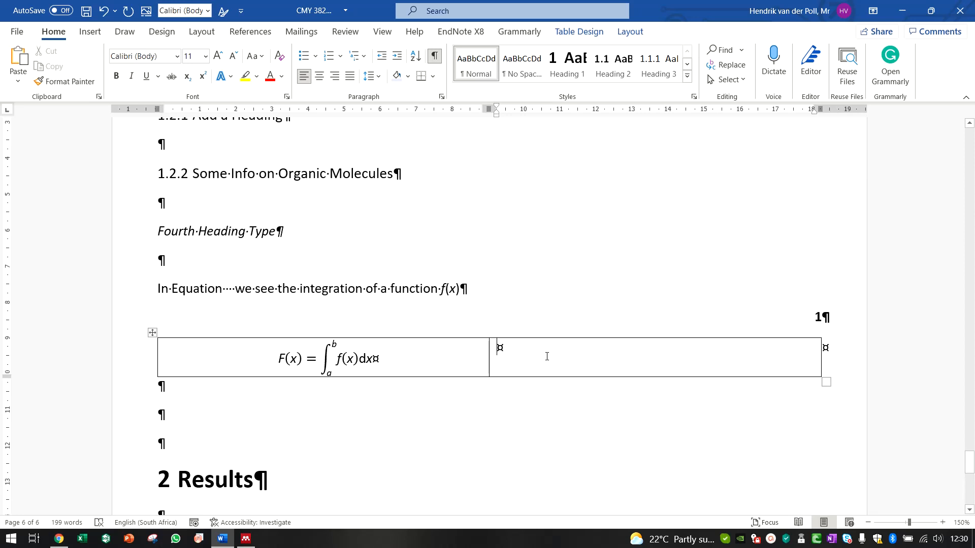
type("()")
double_click(818, 317)
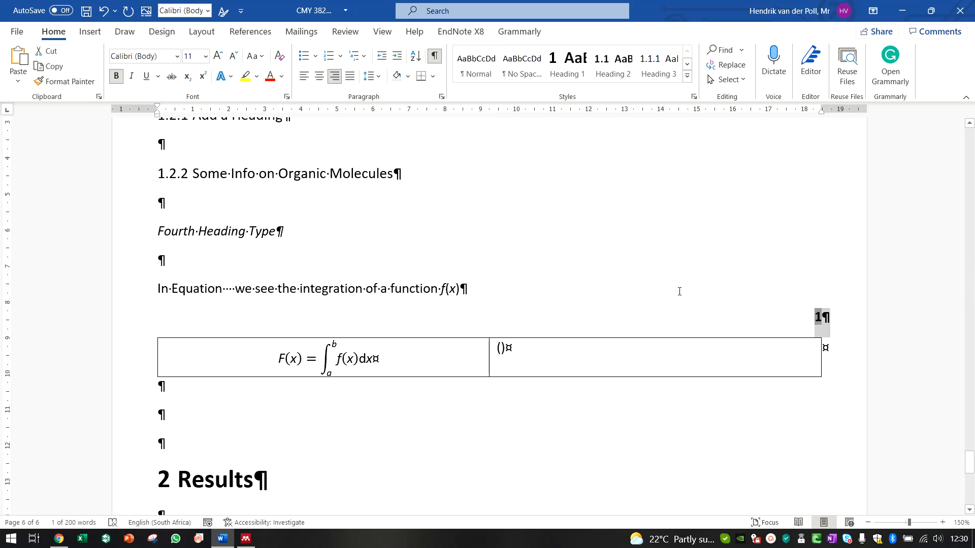
left_click(49, 57)
left_click(500, 348)
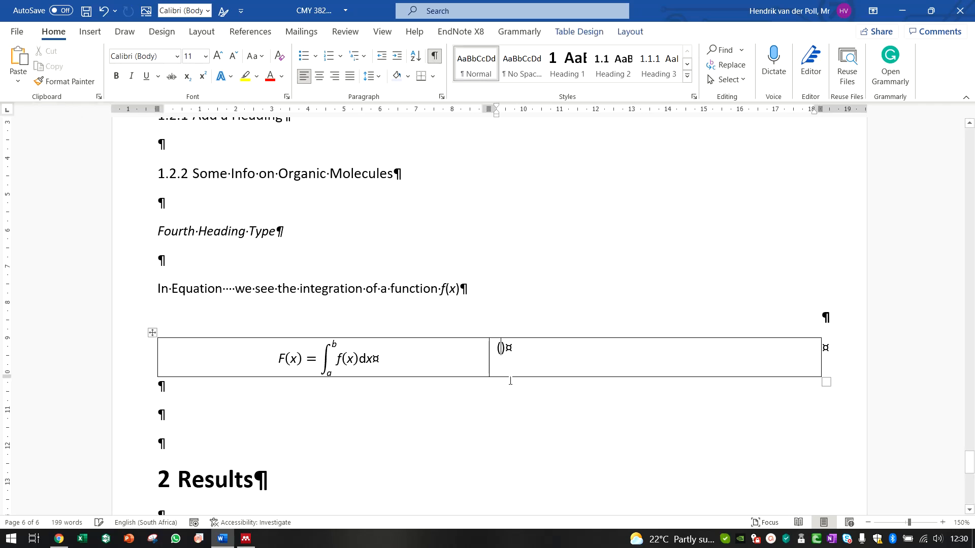
key("ctrl+v")
Narrow the equation number column to about 0.81 cm and remove all borders from the layout table.
left_click_drag(489, 358, 810, 368)
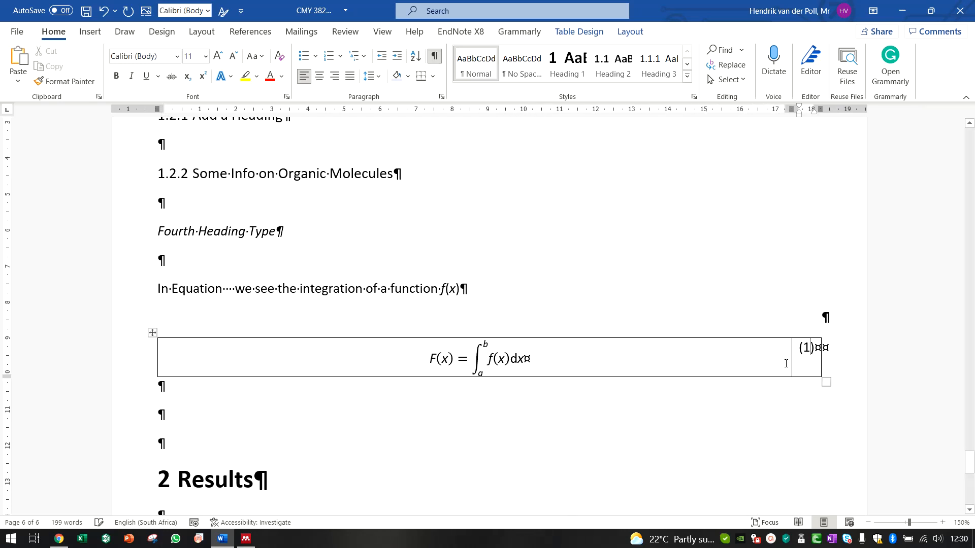
left_click(152, 333)
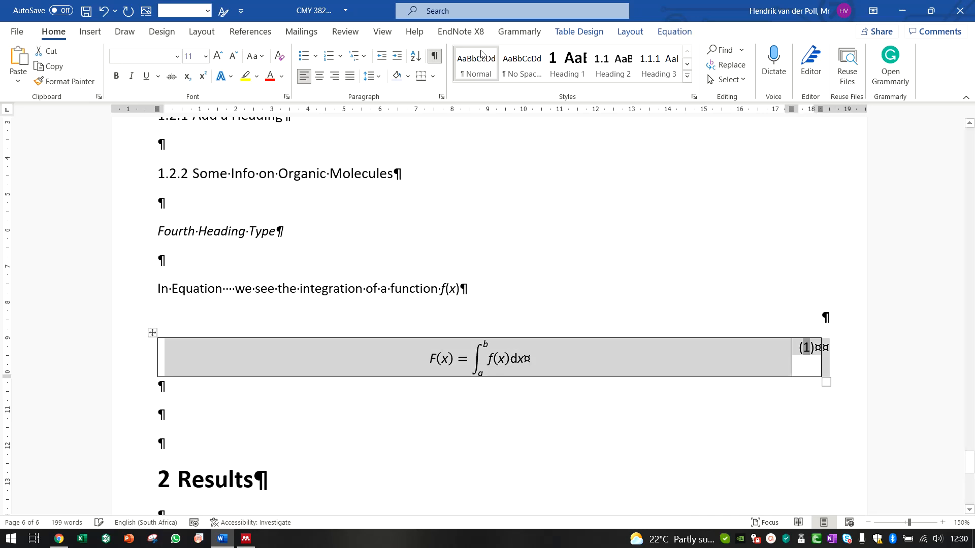
left_click(579, 31)
left_click(636, 74)
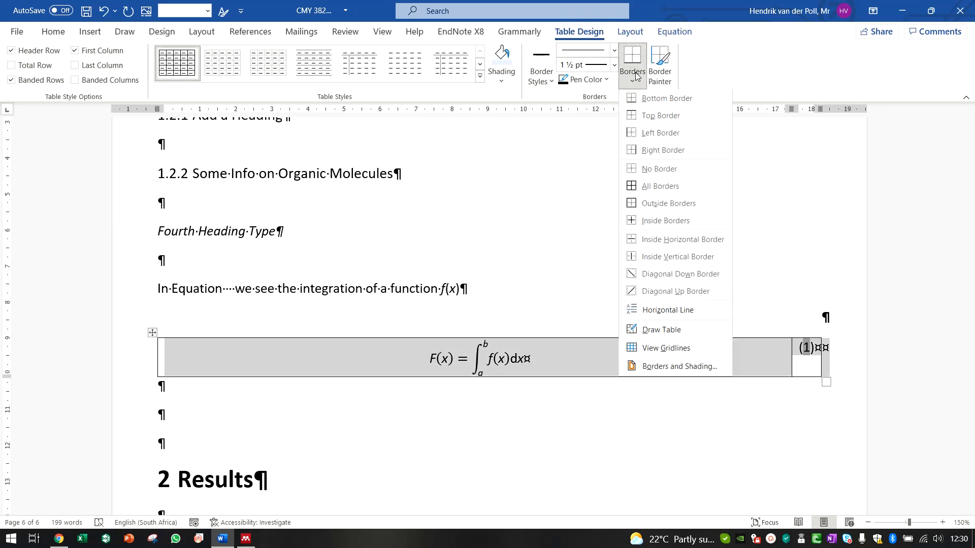
left_click(680, 175)
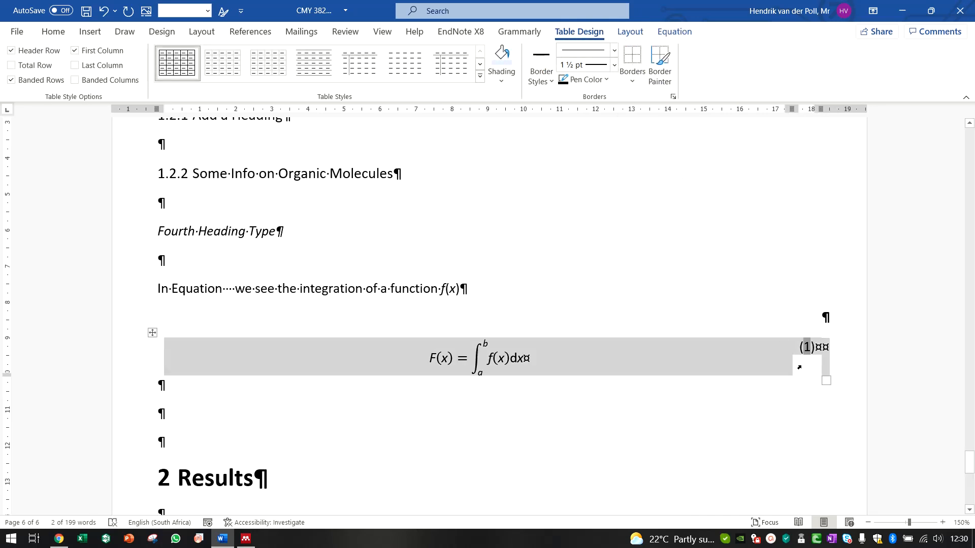
Align the equation number centre right within its cell and hide the formatting marks.
left_click(795, 344)
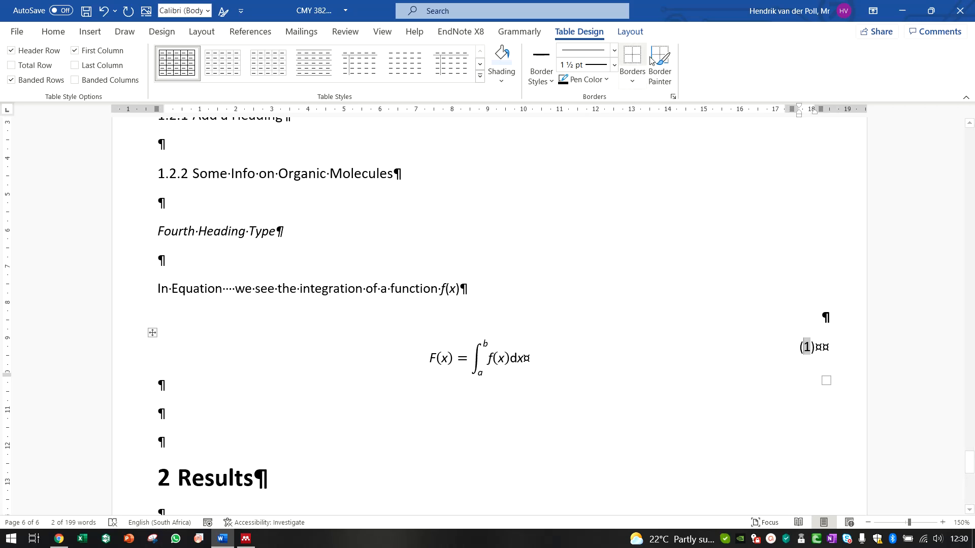
left_click(624, 39)
left_click(666, 67)
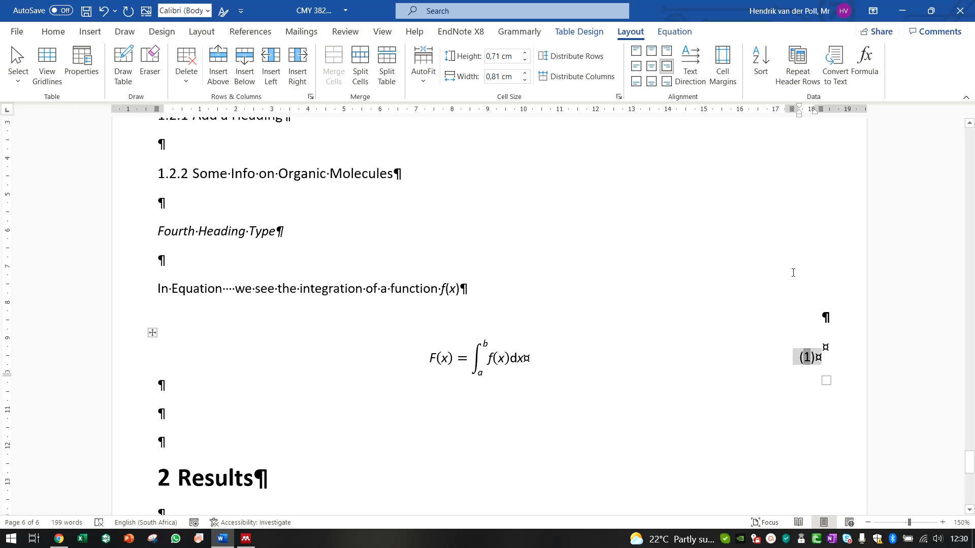
left_click(391, 410)
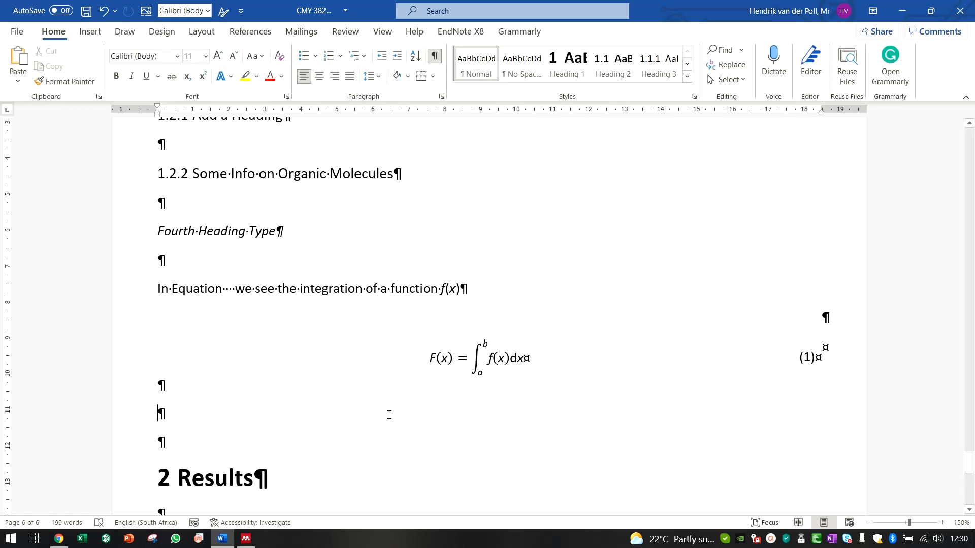
left_click(436, 57)
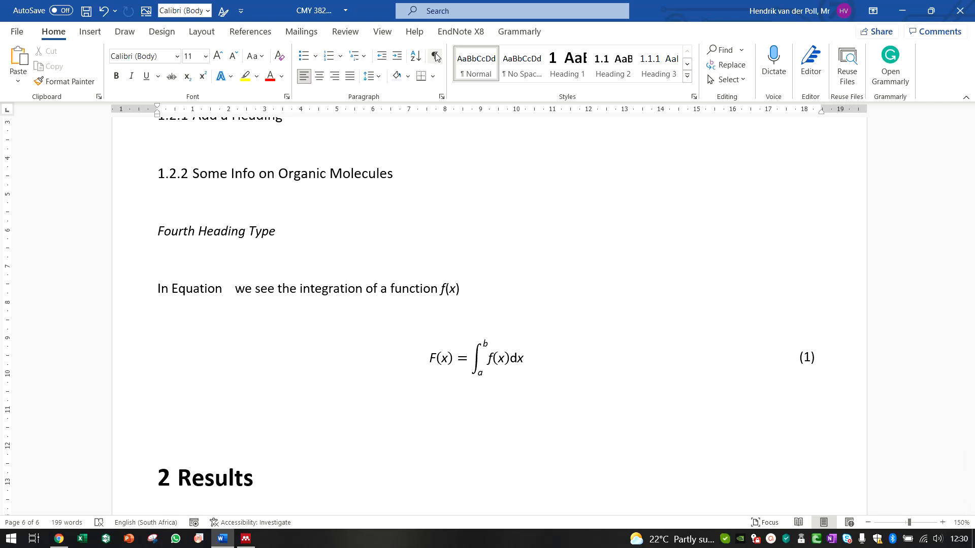
Insert a cross-reference to the entire caption of equation (1) after "In Equation" and remove the surplus space following it.
left_click(226, 289)
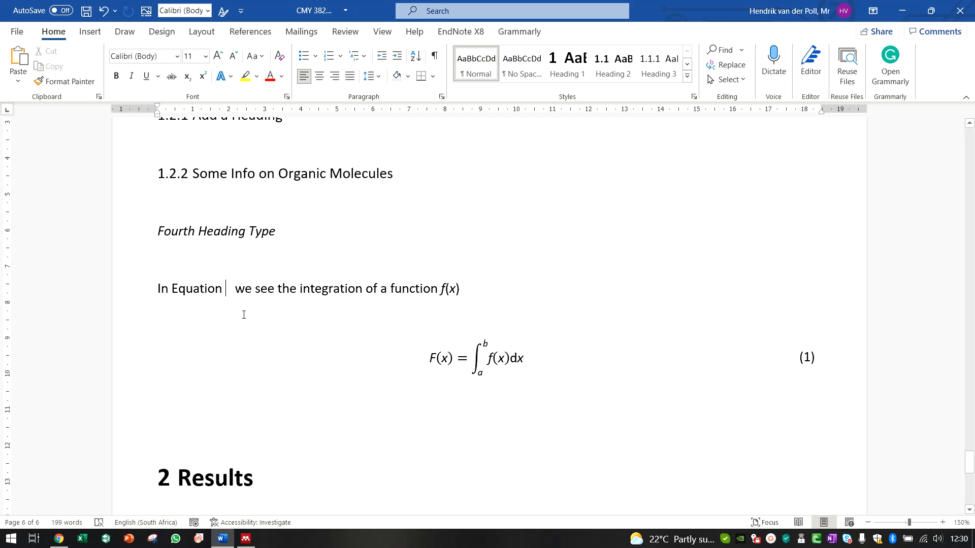
left_click(259, 34)
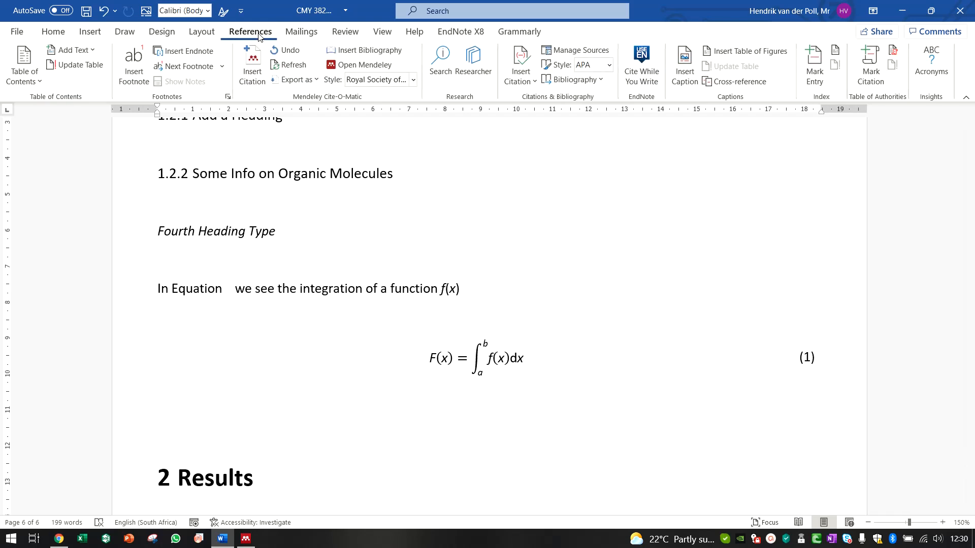
left_click(739, 82)
left_click(541, 328)
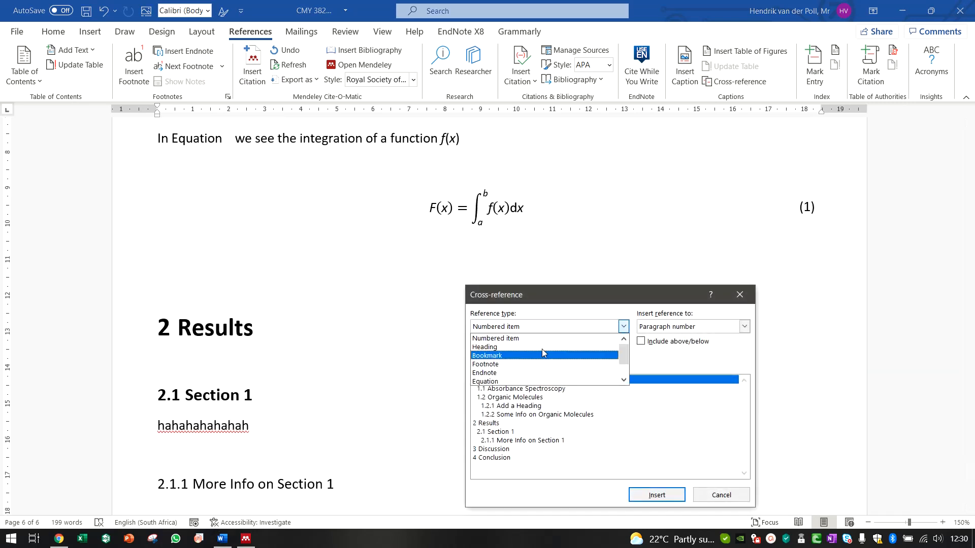
left_click(528, 382)
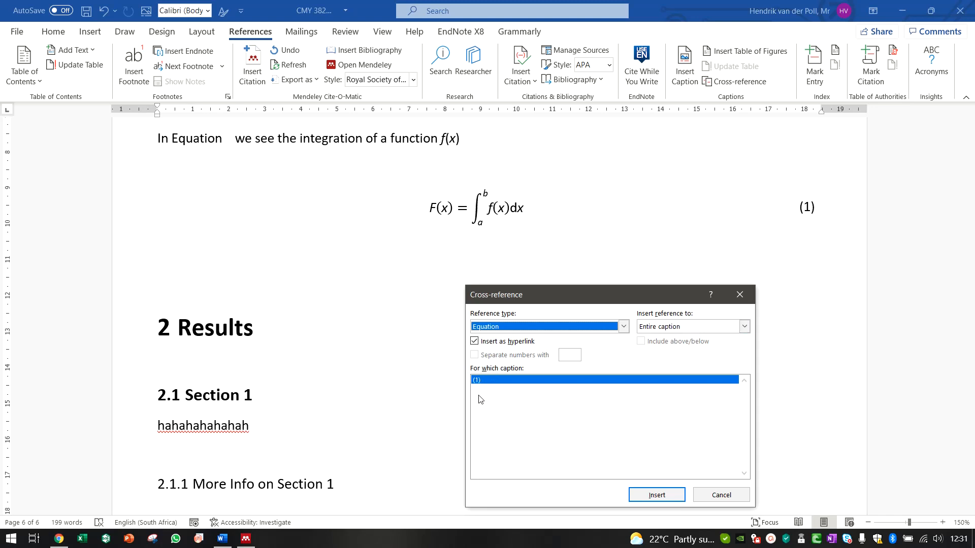
left_click(650, 495)
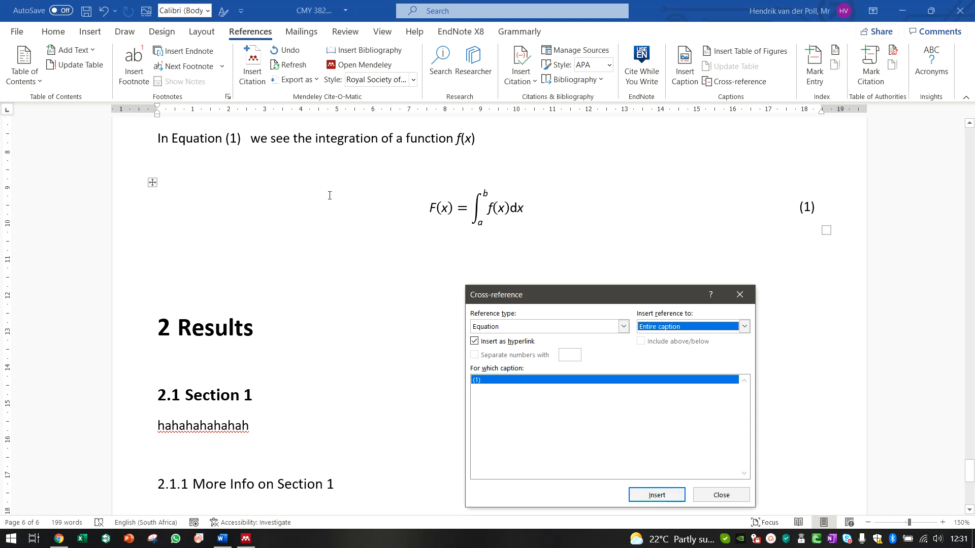
left_click(739, 295)
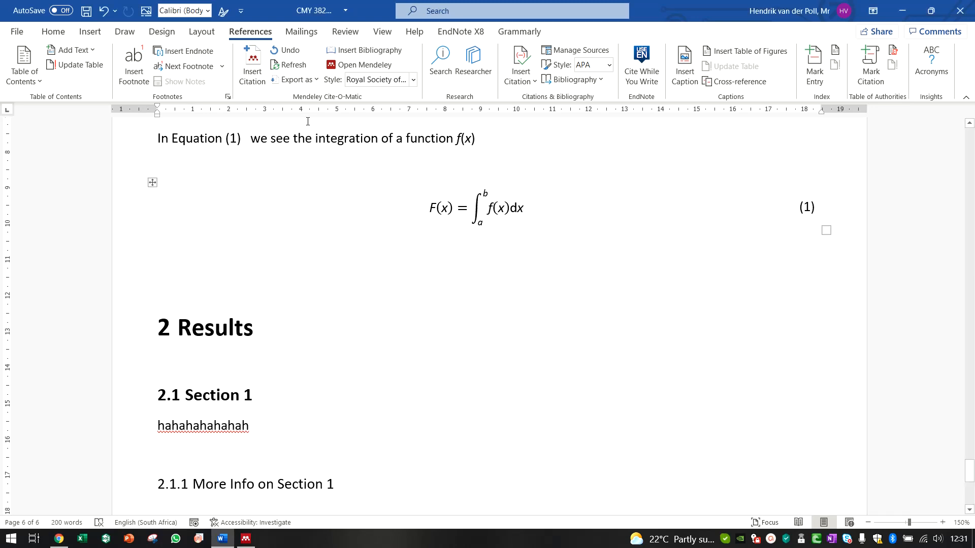
key("BackSpace")
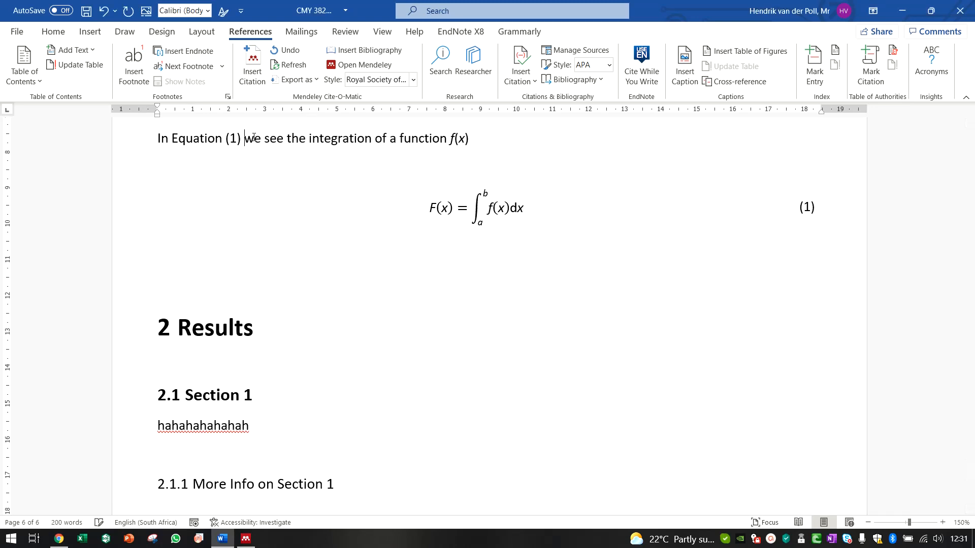
Change the font of the introductory sentence, the equation and its number to Times New Roman.
scroll(254, 137, "up", 3)
scroll(253, 161, "up", 1)
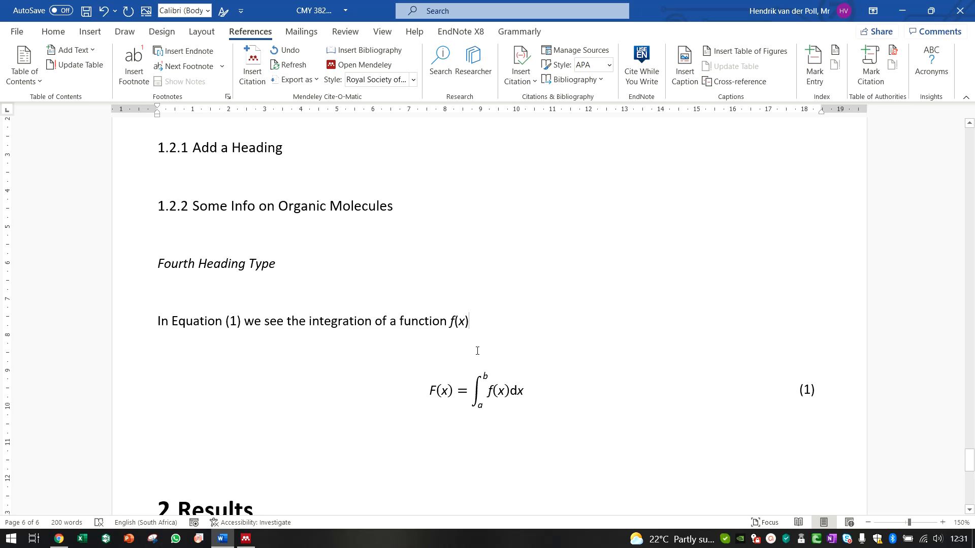
left_click_drag(522, 394, 417, 394)
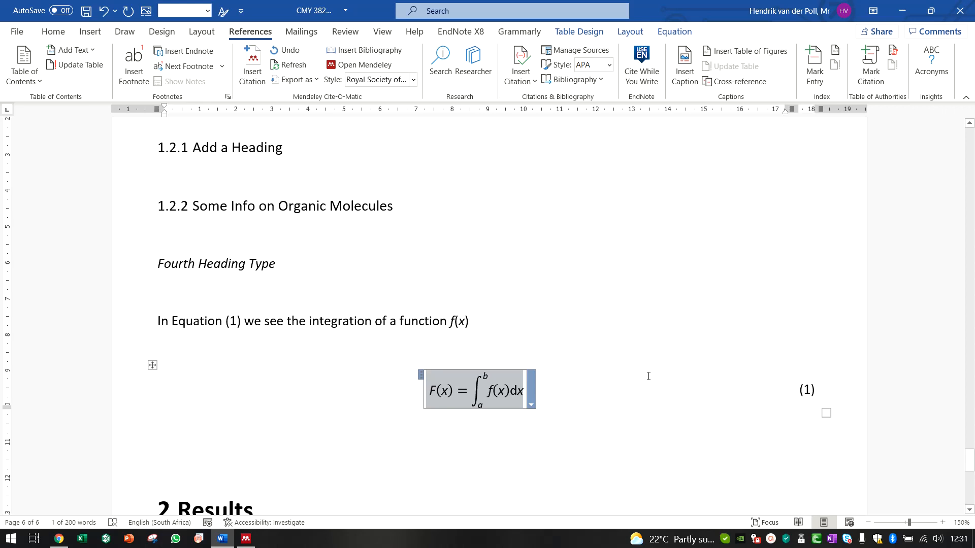
left_click(479, 326)
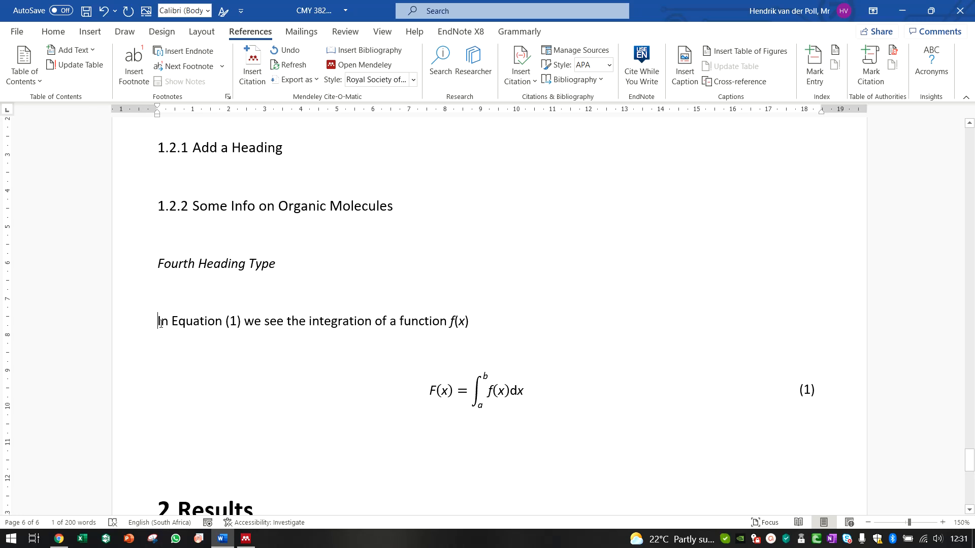
left_click_drag(156, 325, 826, 394)
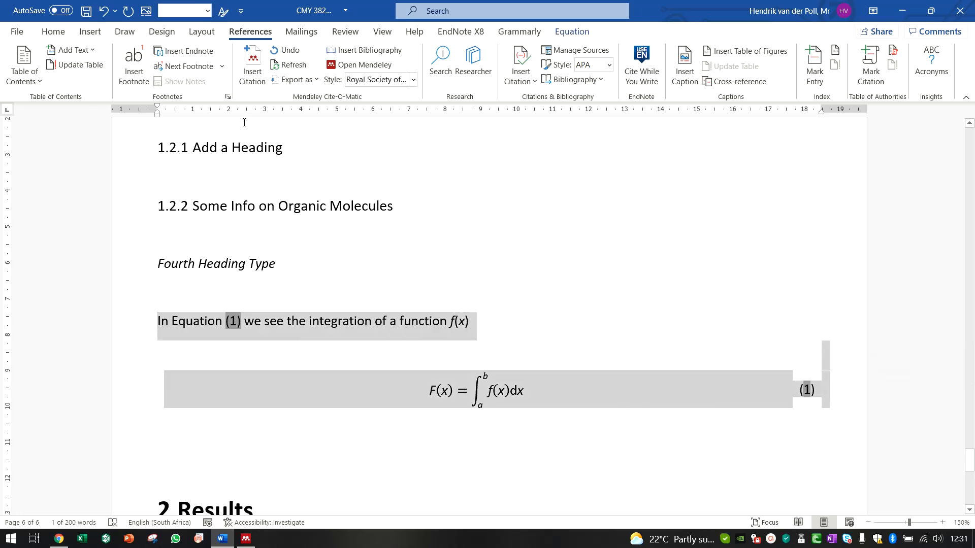
left_click(53, 31)
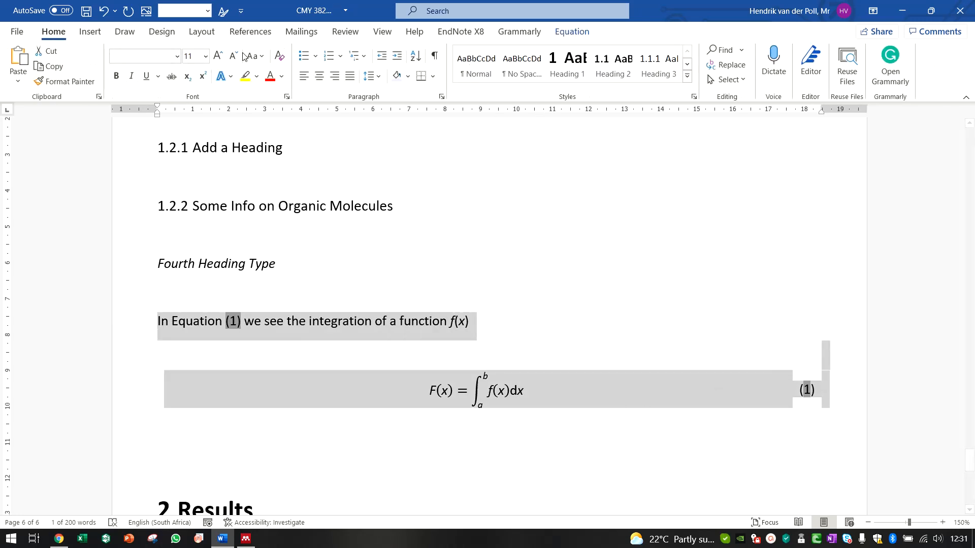
left_click(177, 56)
left_click(186, 184)
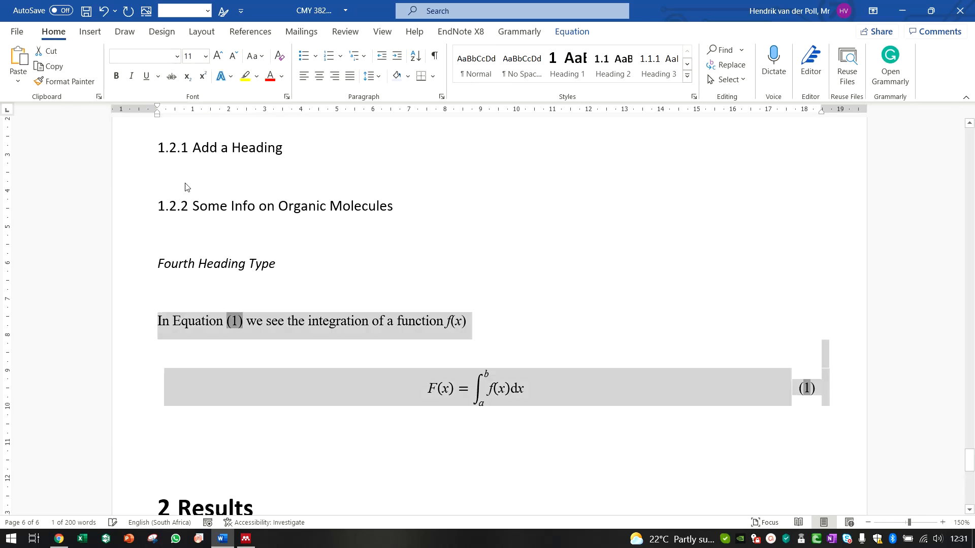
Delete the blank line between the introductory sentence and the equation table.
left_click(558, 323)
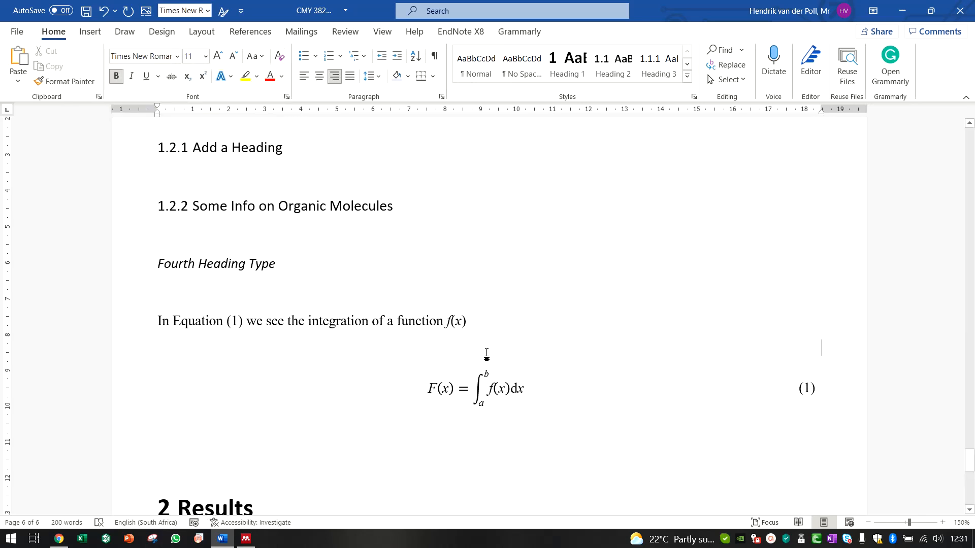
key("BackSpace")
key("BackSpace")
key("BackSpace")
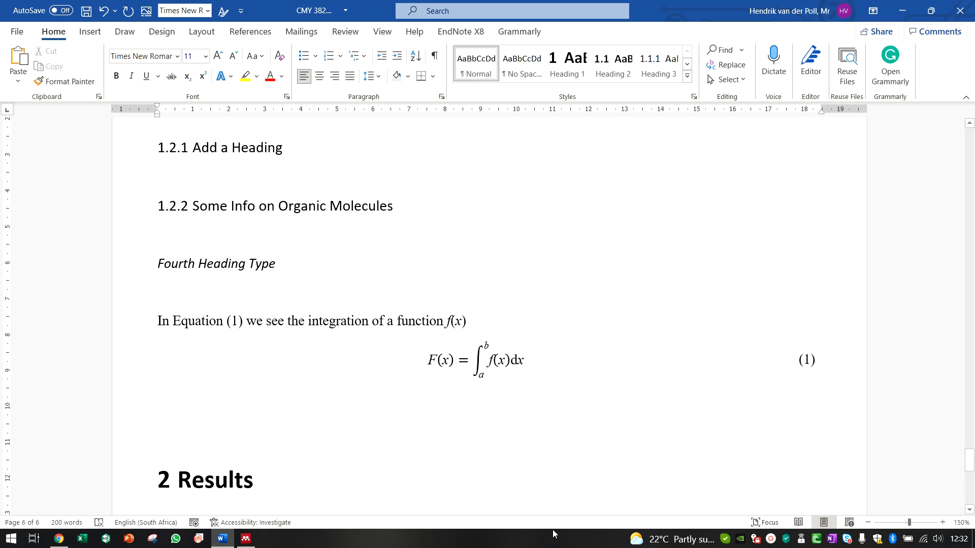
Review the finished report from the table of contents through the figures, Scheme 1, the tables and the numbered equation.
left_click(347, 397)
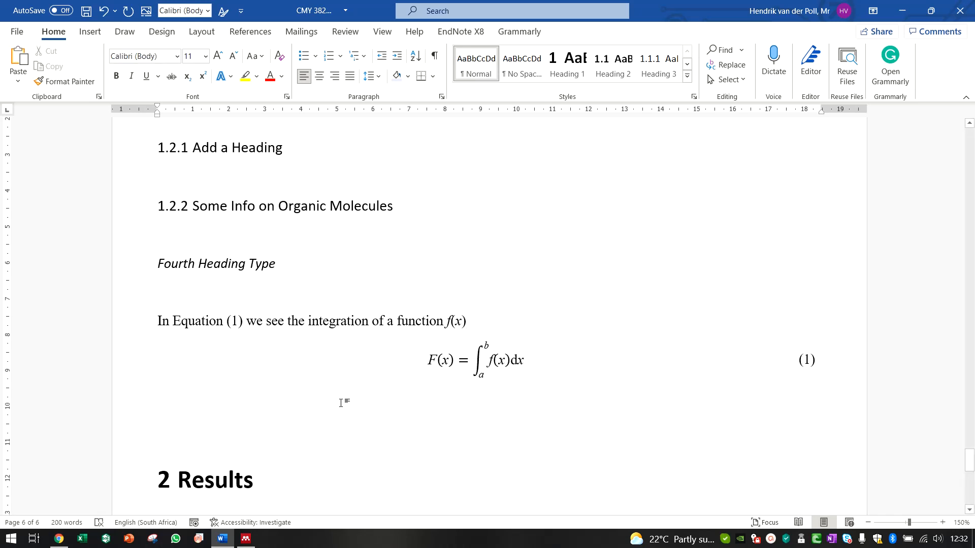
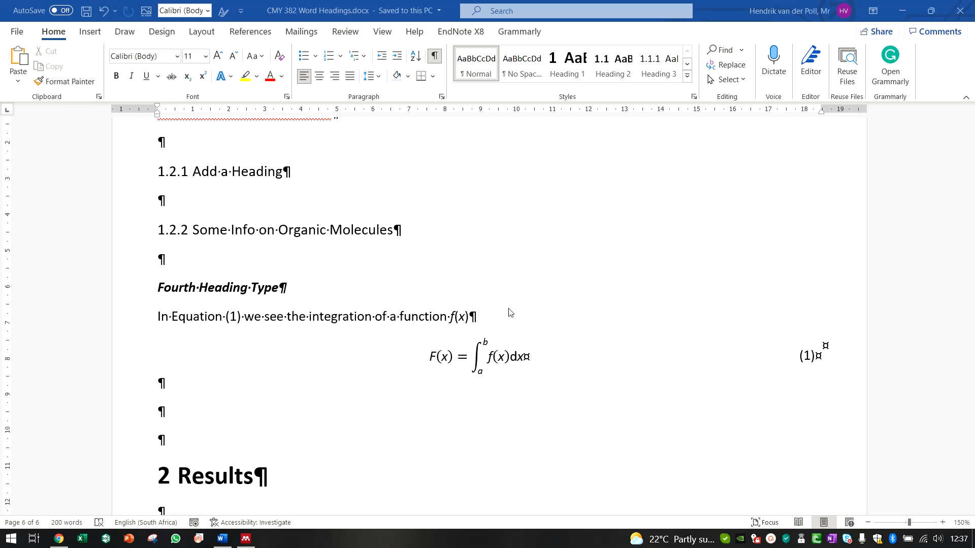
scroll(397, 313, "up", 3)
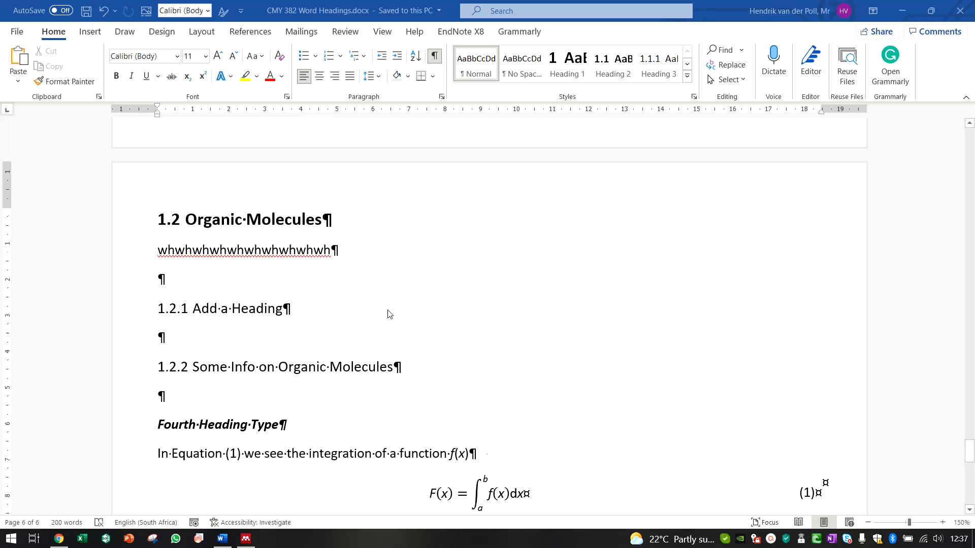
scroll(341, 270, "down", 15)
scroll(342, 271, "up", 20)
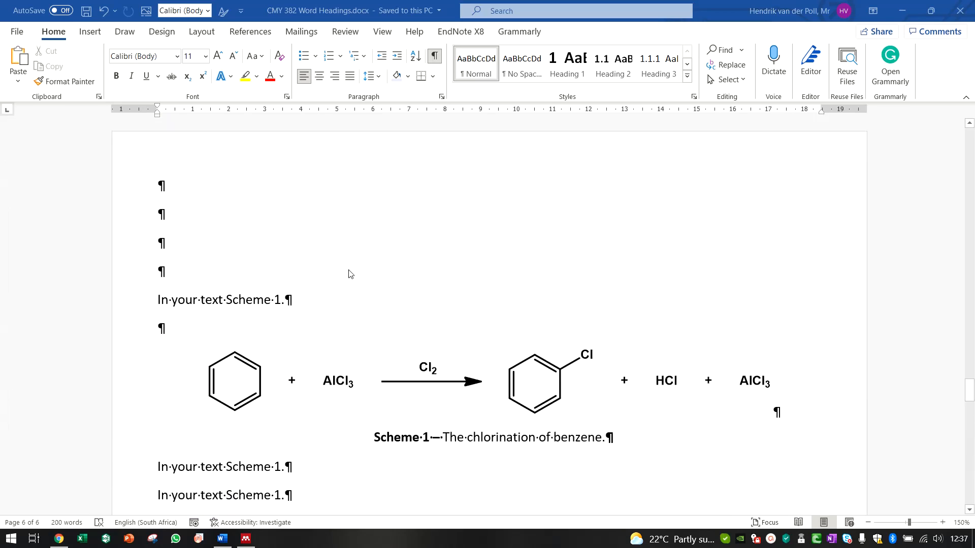
scroll(379, 269, "up", 15)
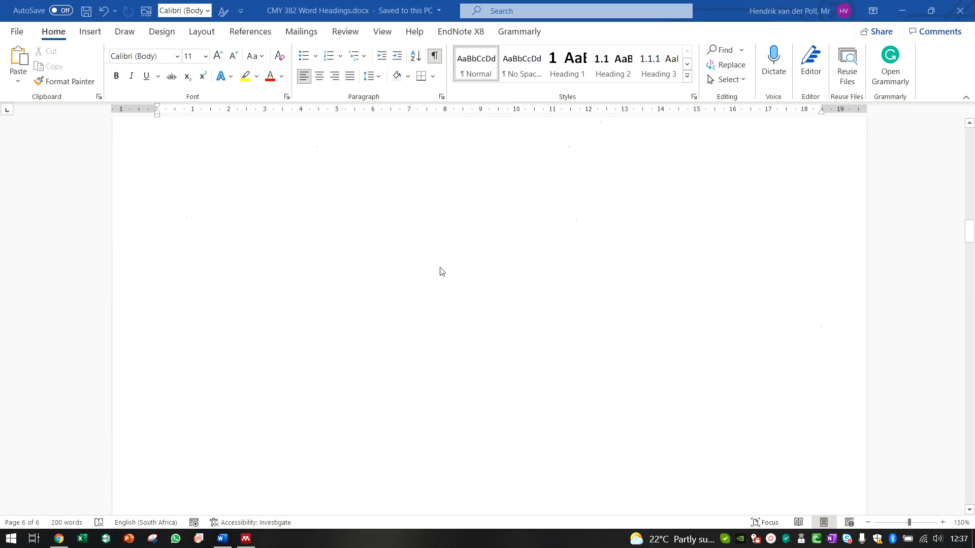
scroll(249, 298, "down", 5)
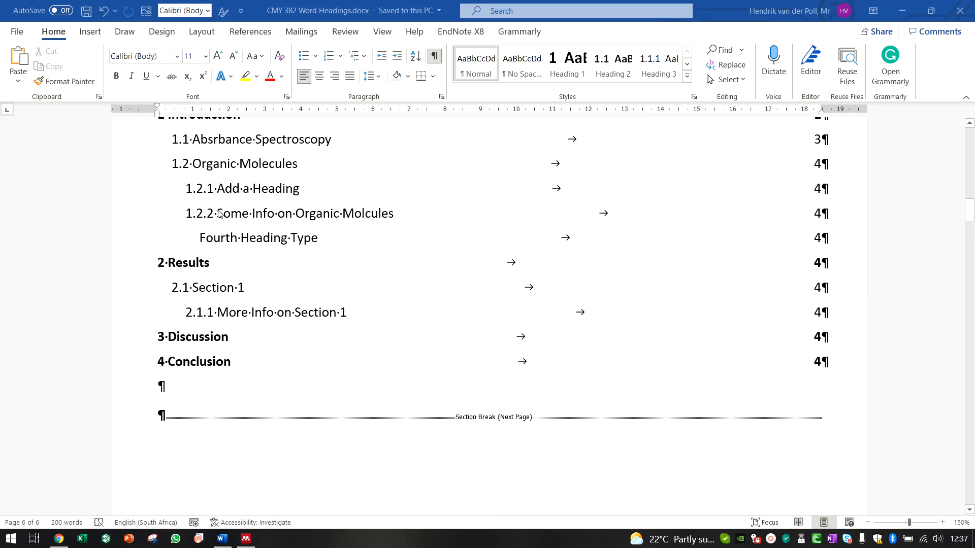
scroll(243, 282, "up", 2)
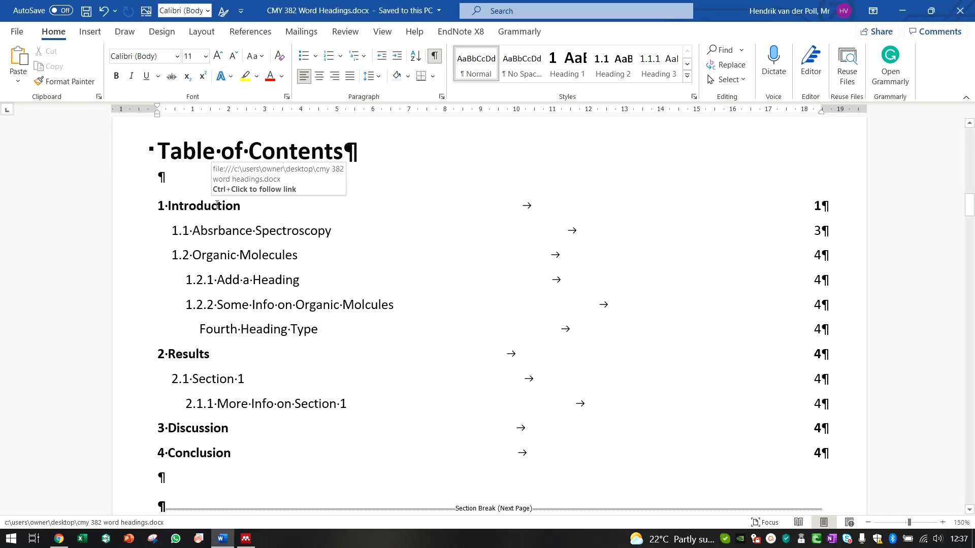
left_click(255, 230)
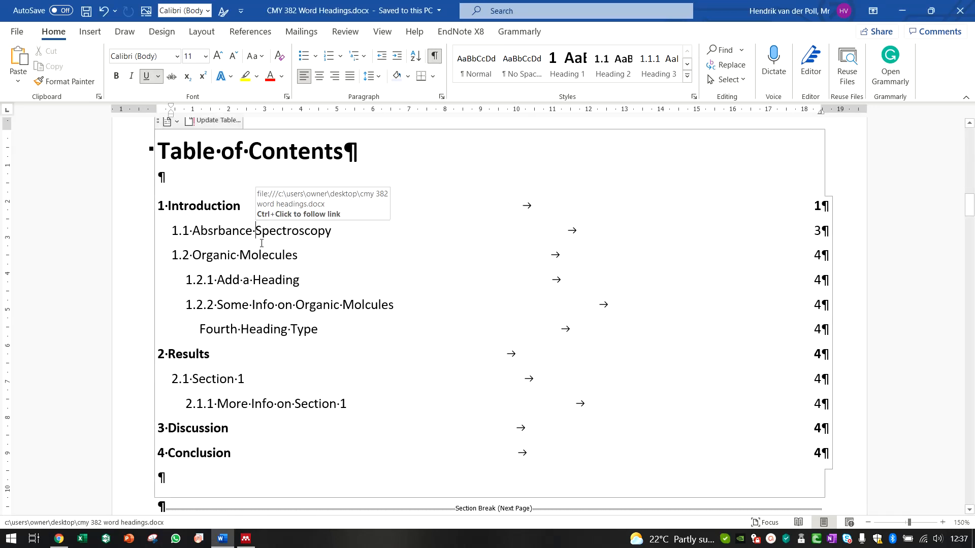
scroll(289, 332, "down", 15)
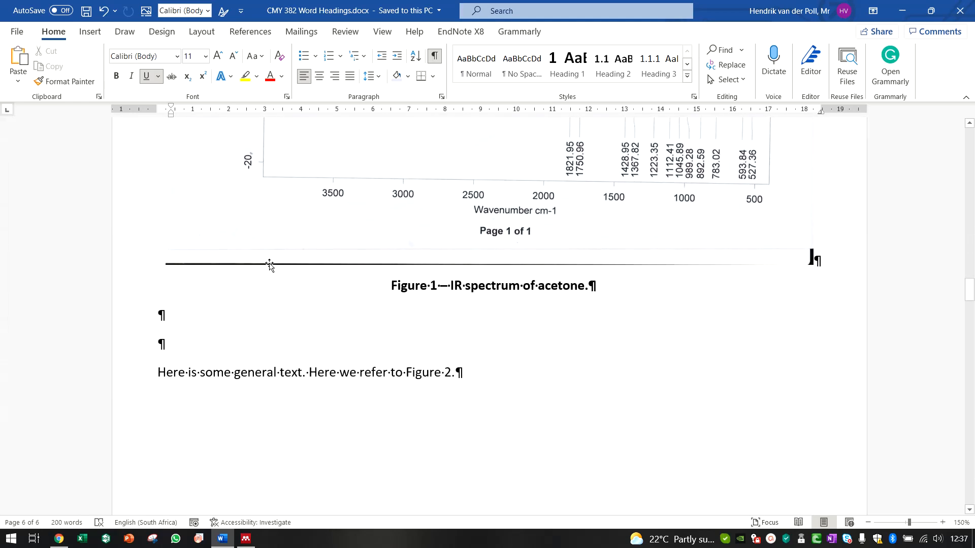
scroll(605, 368, "down", 12)
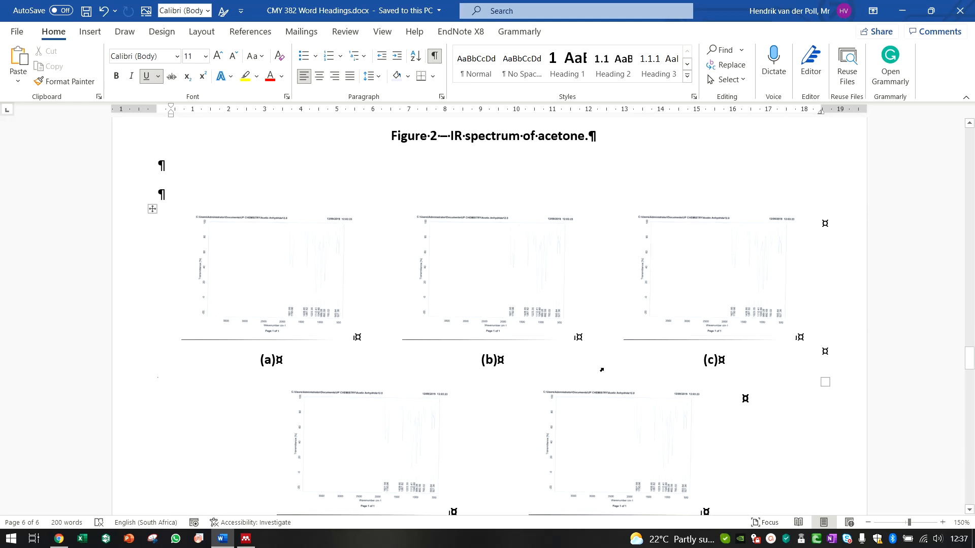
scroll(601, 370, "down", 6)
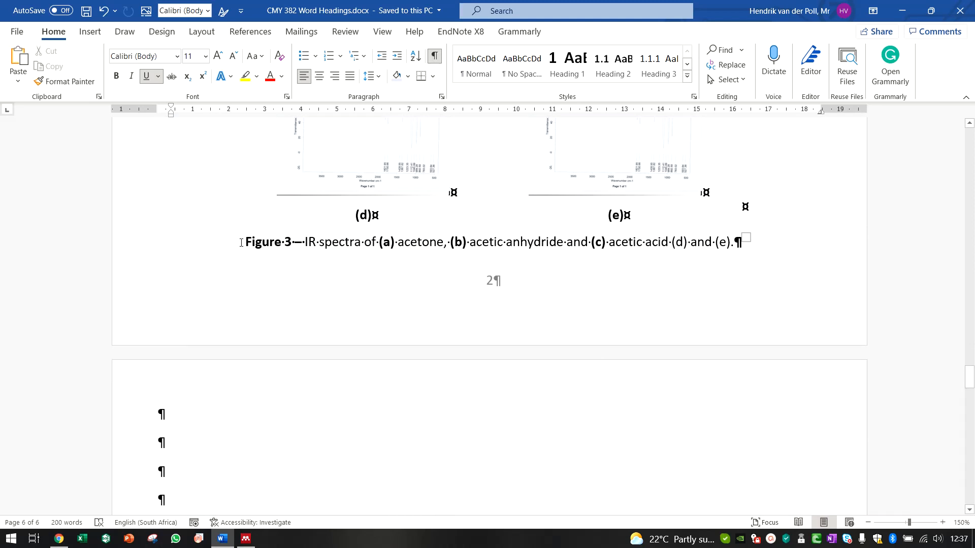
left_click_drag(242, 242, 293, 242)
scroll(300, 281, "down", 8)
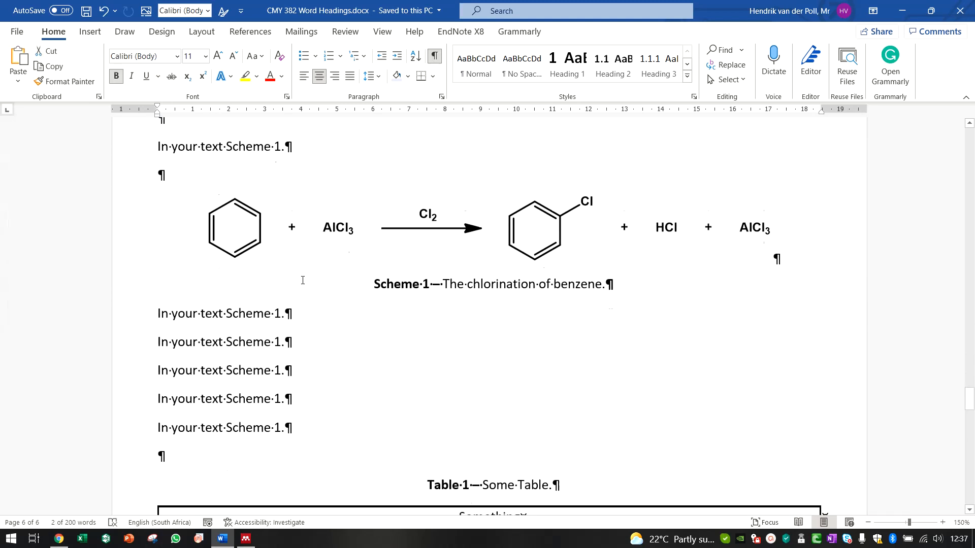
scroll(287, 313, "down", 8)
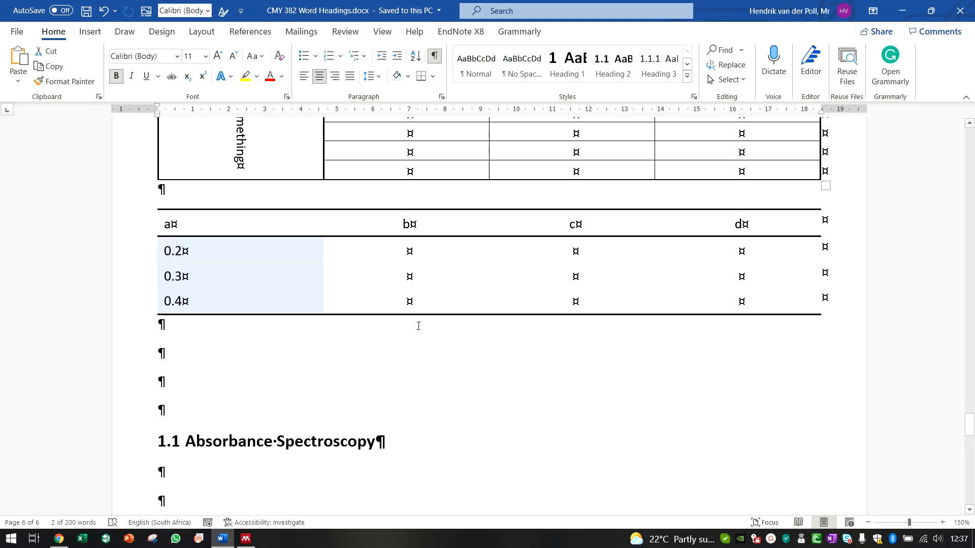
scroll(419, 326, "down", 8)
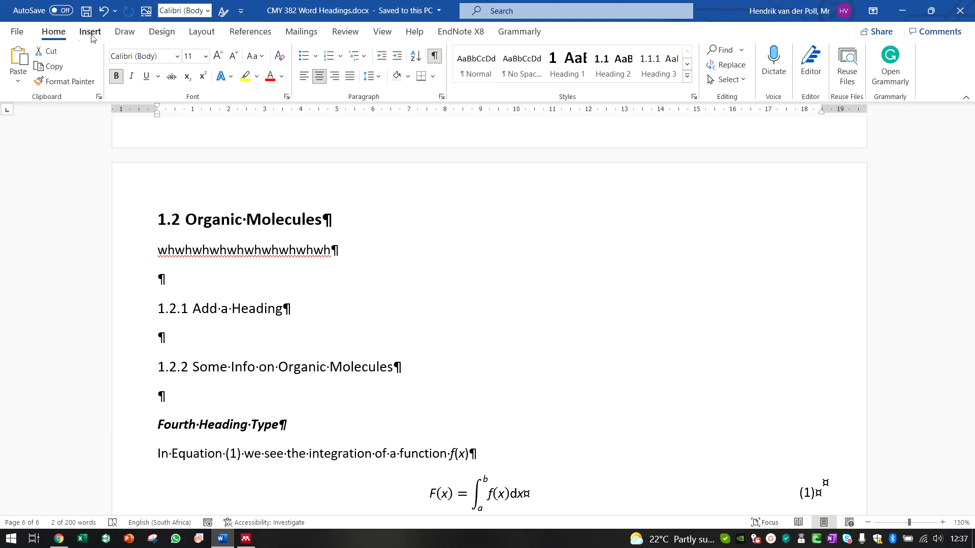
Save a copy of the report to the Desktop as a PDF named CMY 382 Word Headings.
left_click(16, 36)
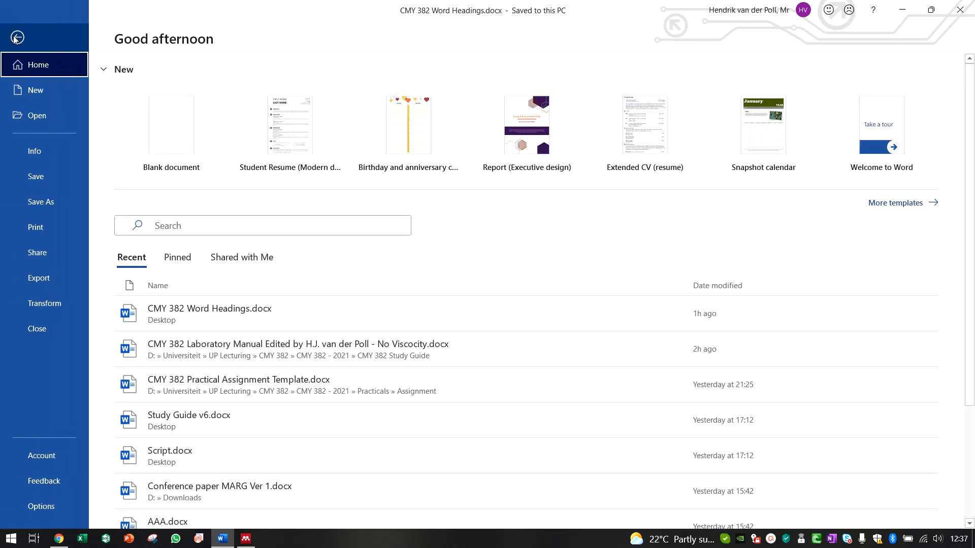
left_click(48, 201)
left_click(419, 109)
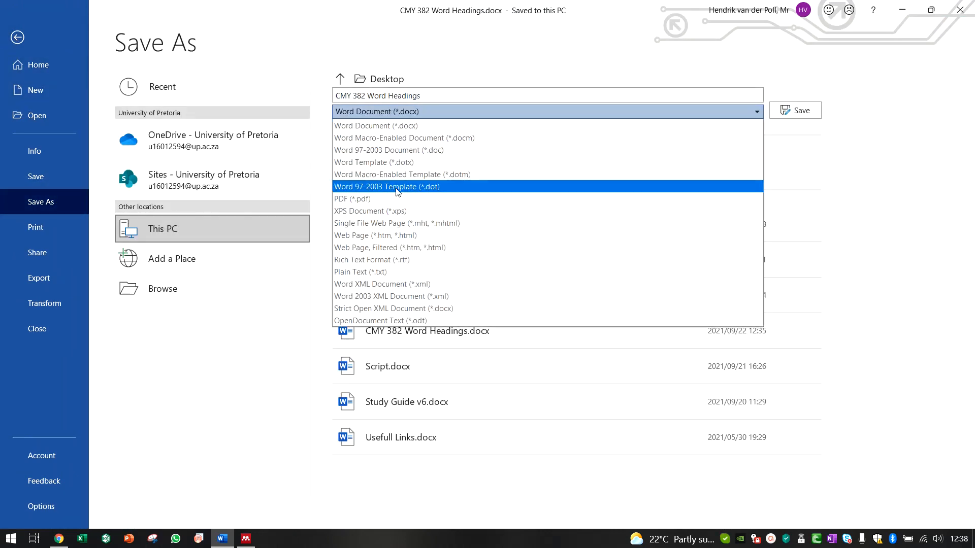
left_click(389, 198)
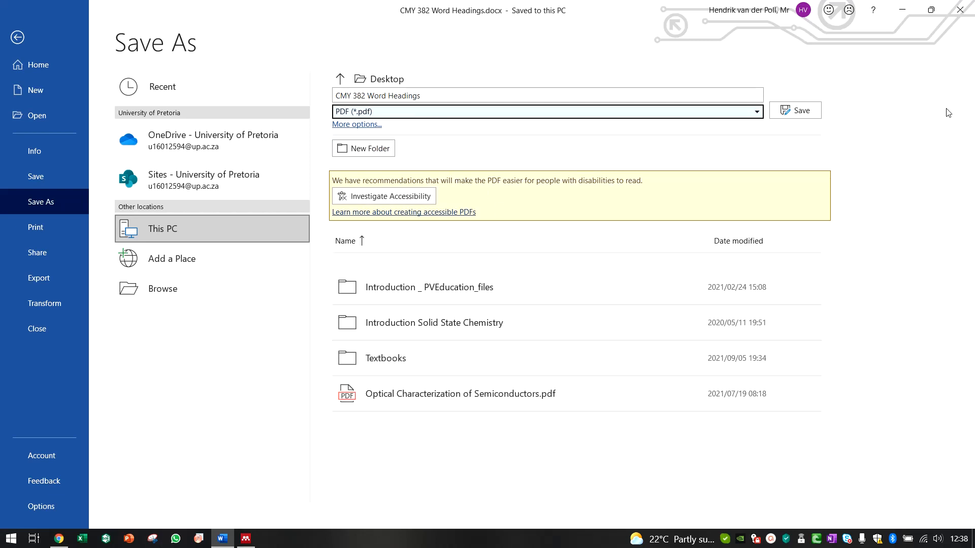
left_click(807, 111)
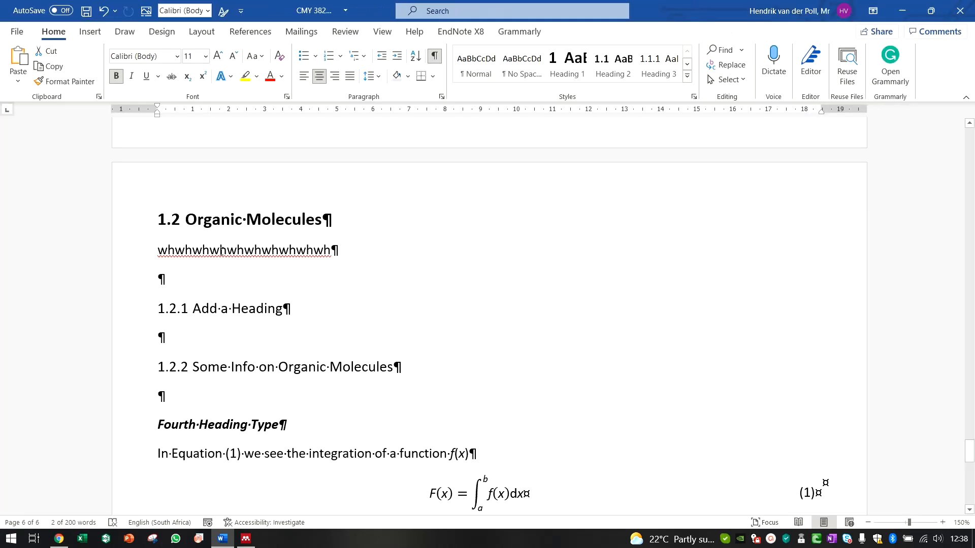
Minimize the report and open the exported CMY 382 Word Headings PDF from the desktop in Acrobat Reader.
scroll(260, 270, "down", 3)
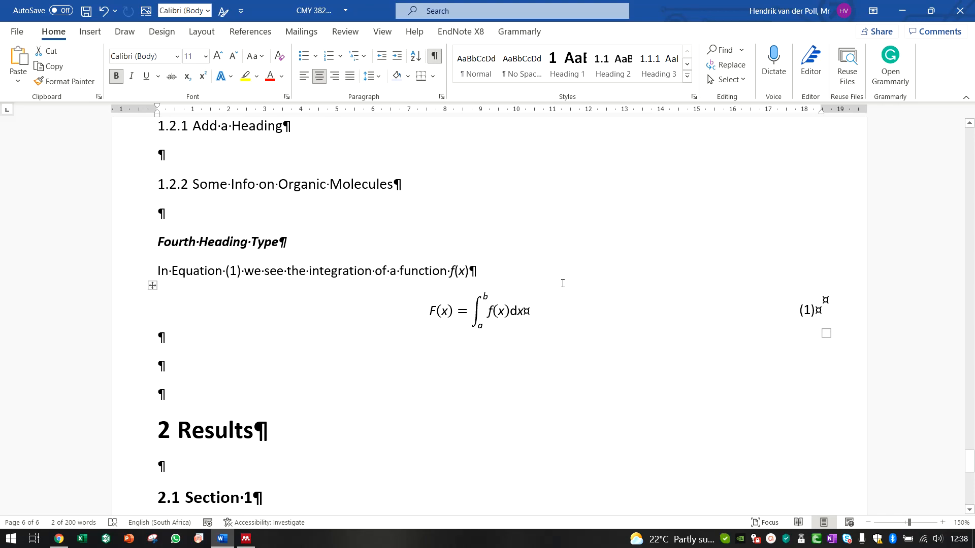
left_click(902, 11)
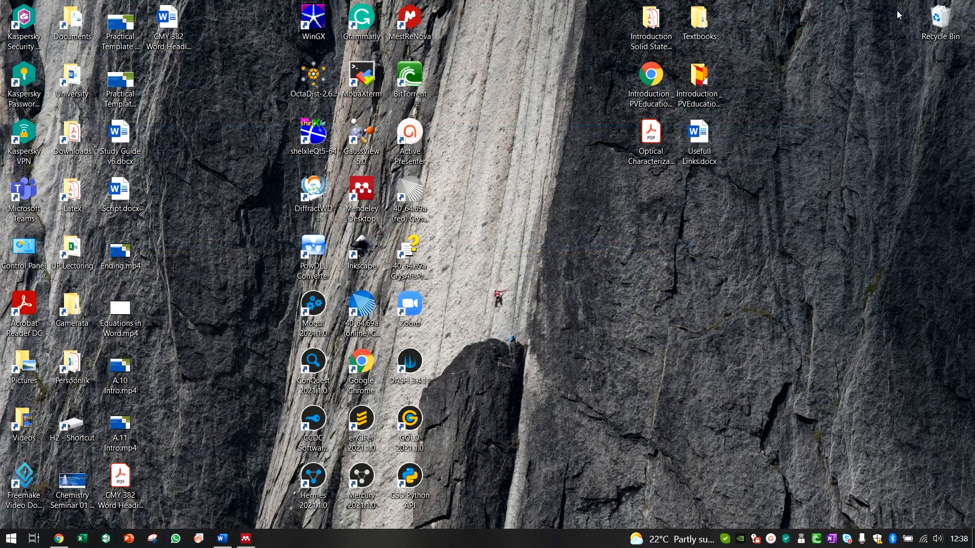
double_click(130, 489)
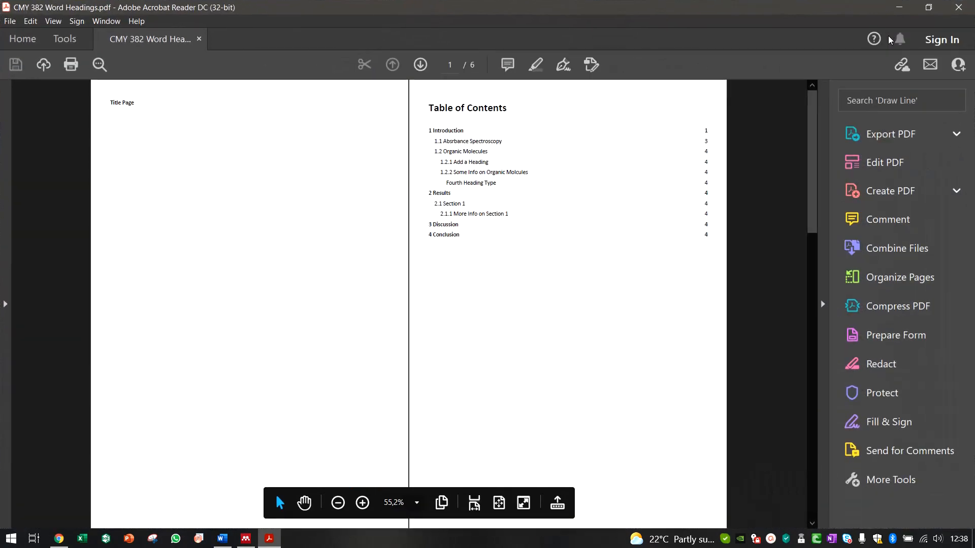
Change the PDF's page display to show a single page at a time.
left_click(53, 21)
mouse_move(76, 21)
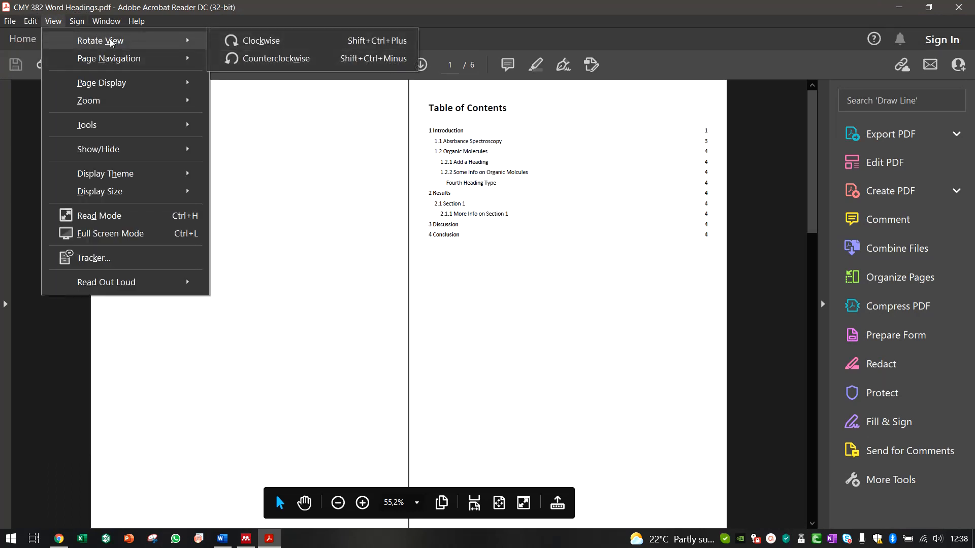
mouse_move(184, 91)
left_click(267, 92)
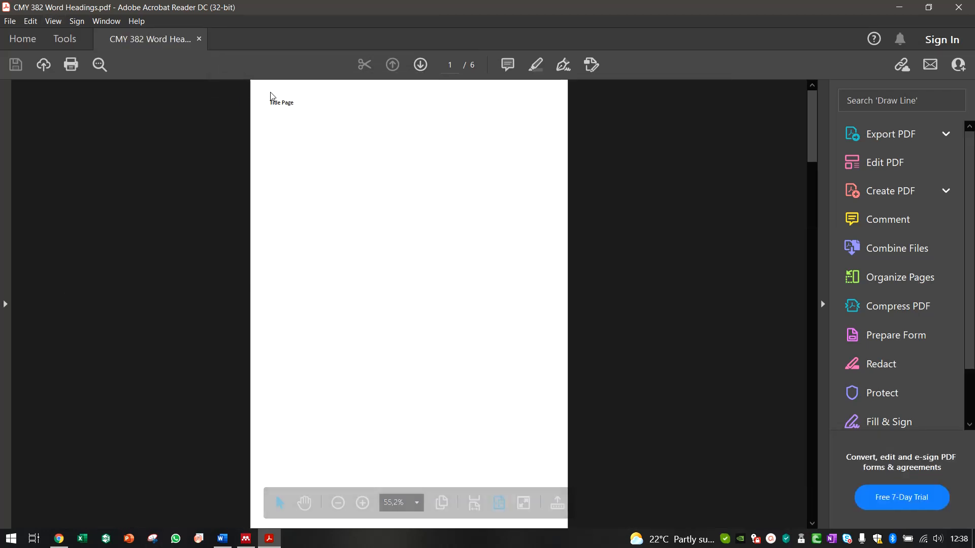
Test the table of contents links in the PDF by following the entries for section 1.1 and 4 Conclusion.
scroll(344, 175, "down", 1)
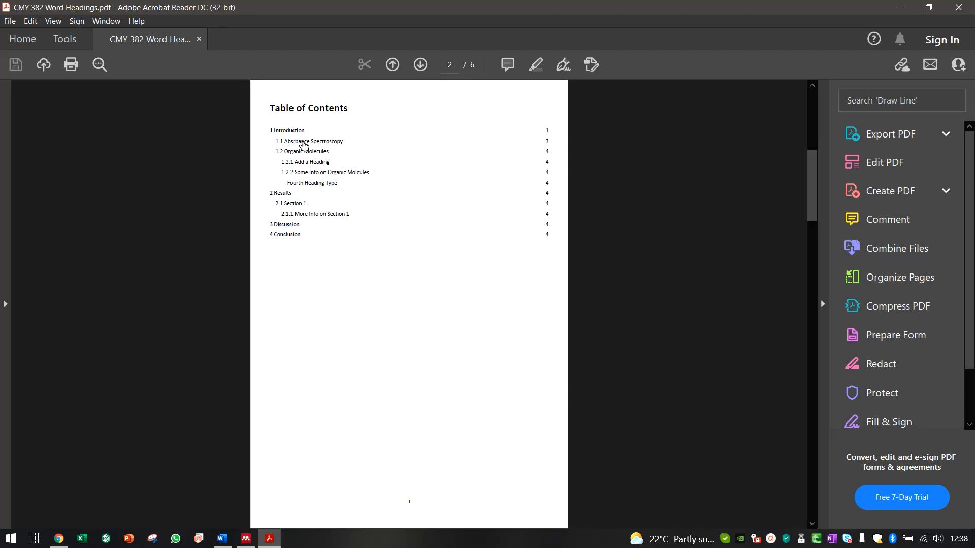
left_click(303, 142)
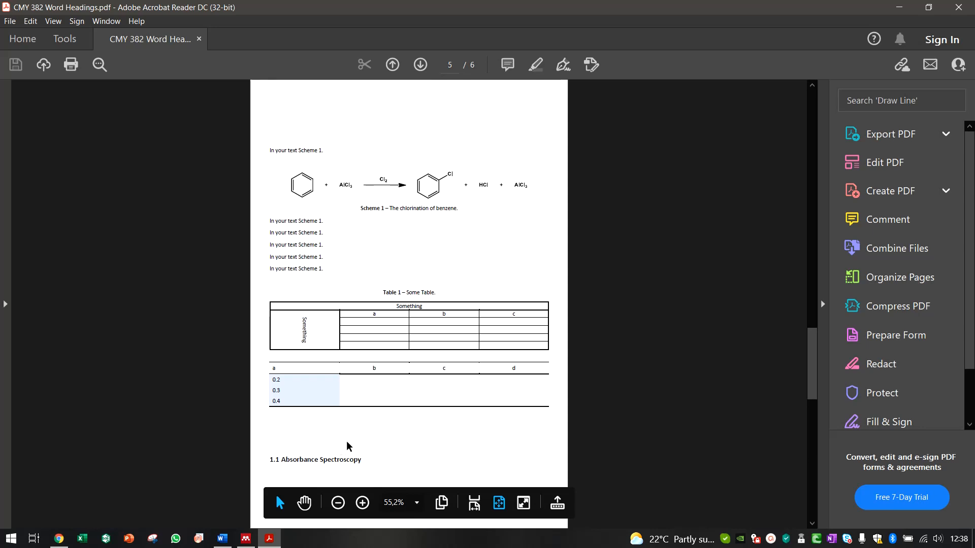
scroll(348, 447, "up", 3)
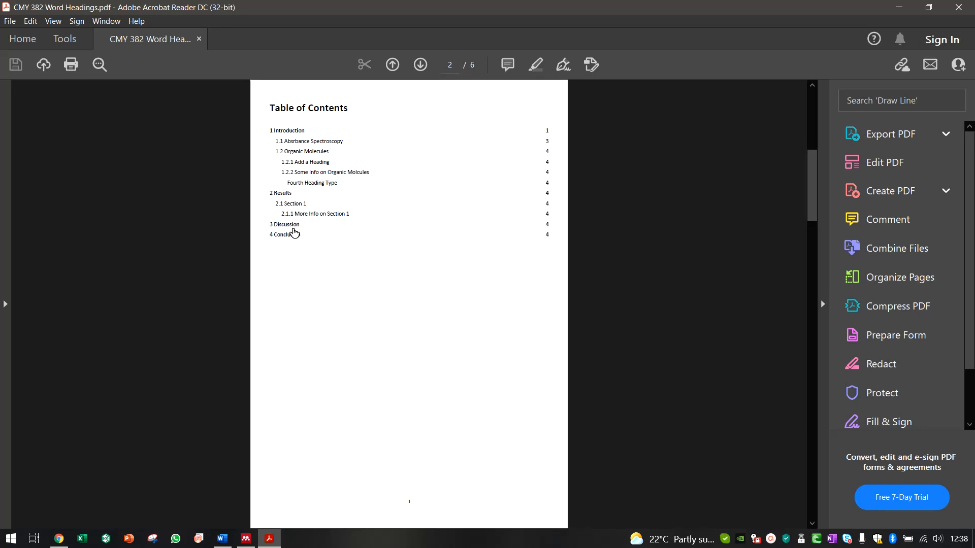
left_click(285, 234)
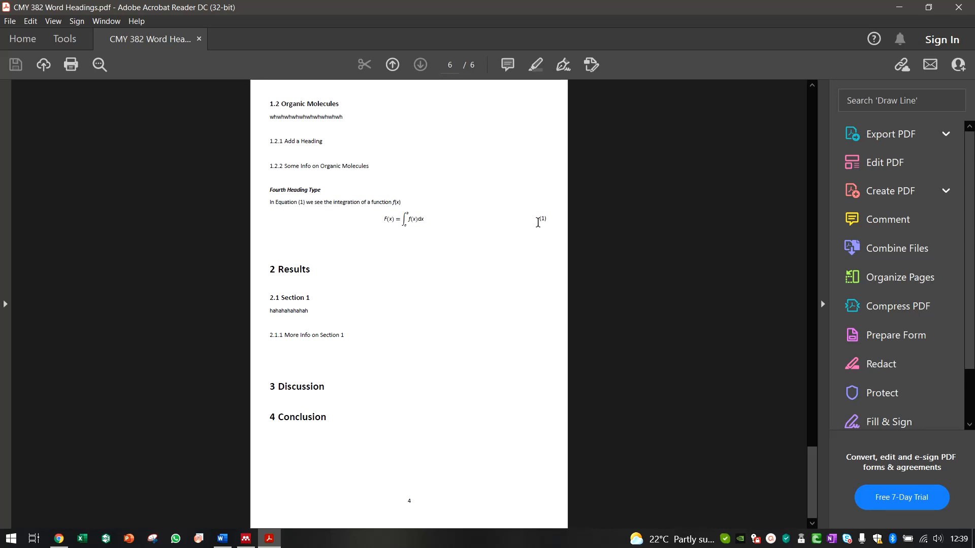
Test the Figure 2 cross-reference link on the Introduction page, return to it, and check the remaining pages of the PDF.
scroll(458, 331, "up", 3)
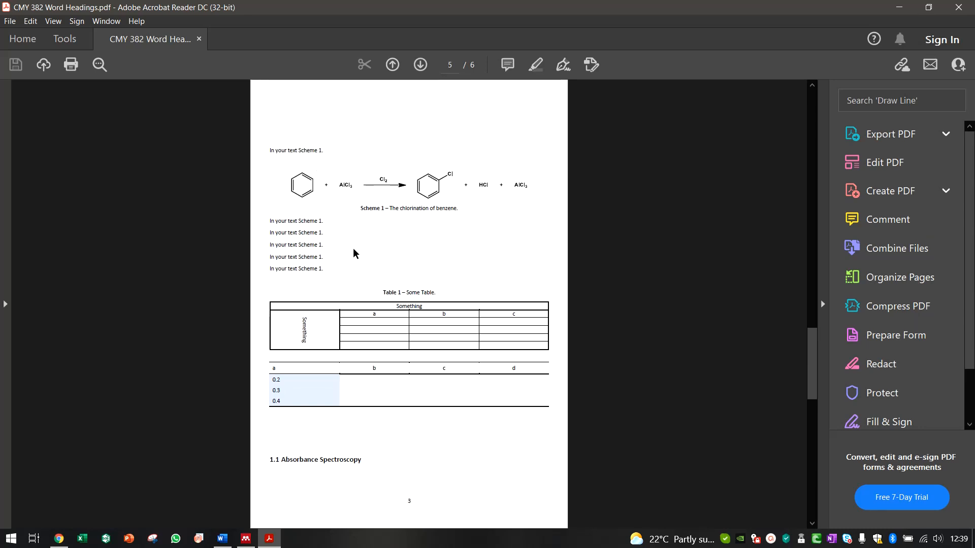
scroll(354, 253, "up", 3)
scroll(391, 421, "up", 3)
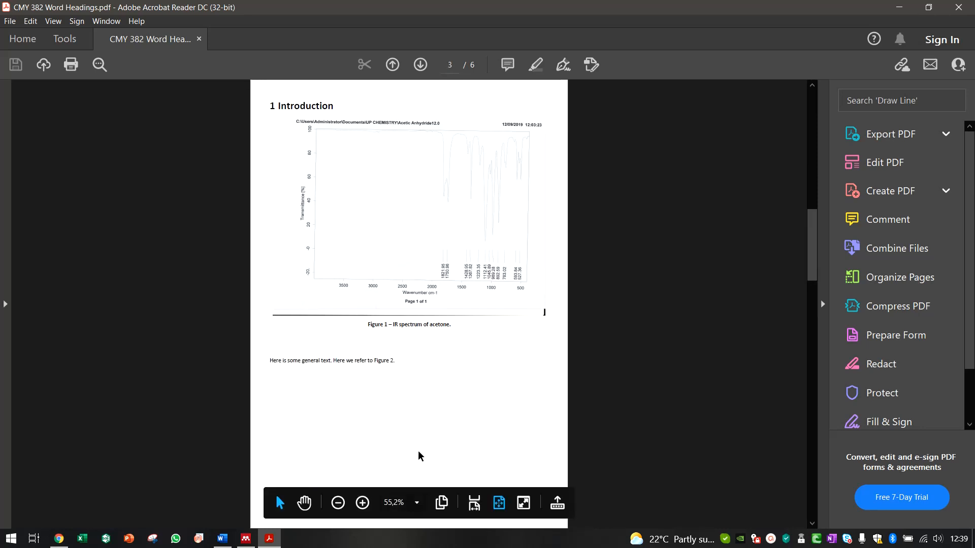
left_click(384, 362)
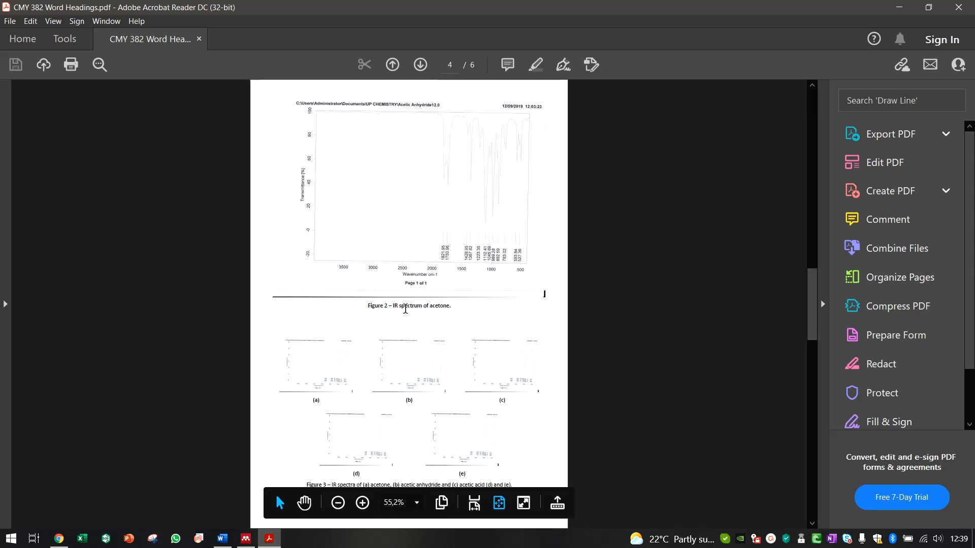
key("alt+Left")
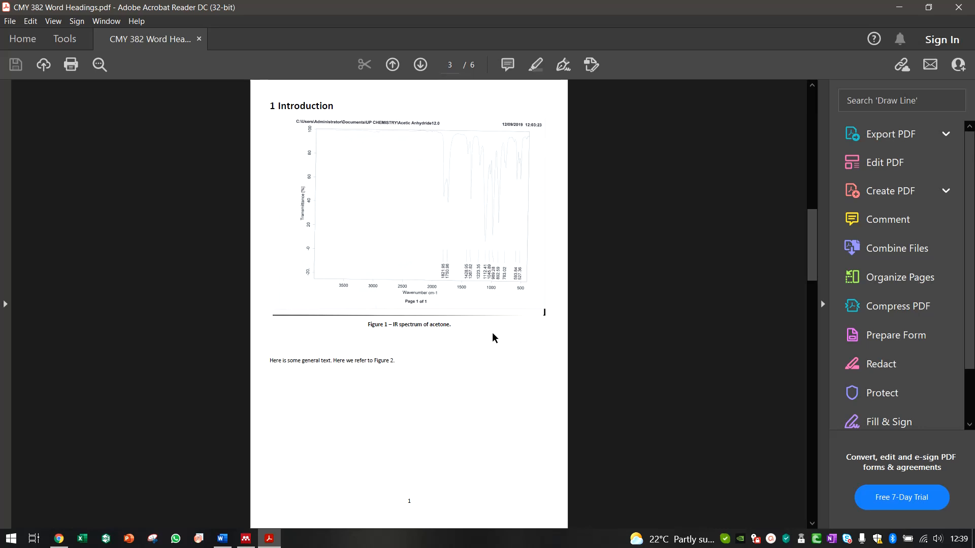
scroll(493, 337, "down", 10)
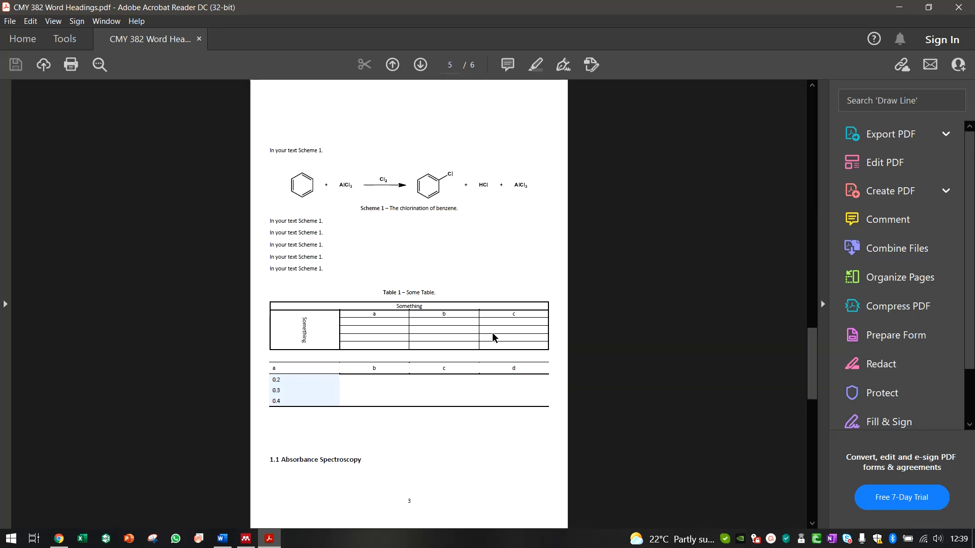
scroll(493, 338, "down", 10)
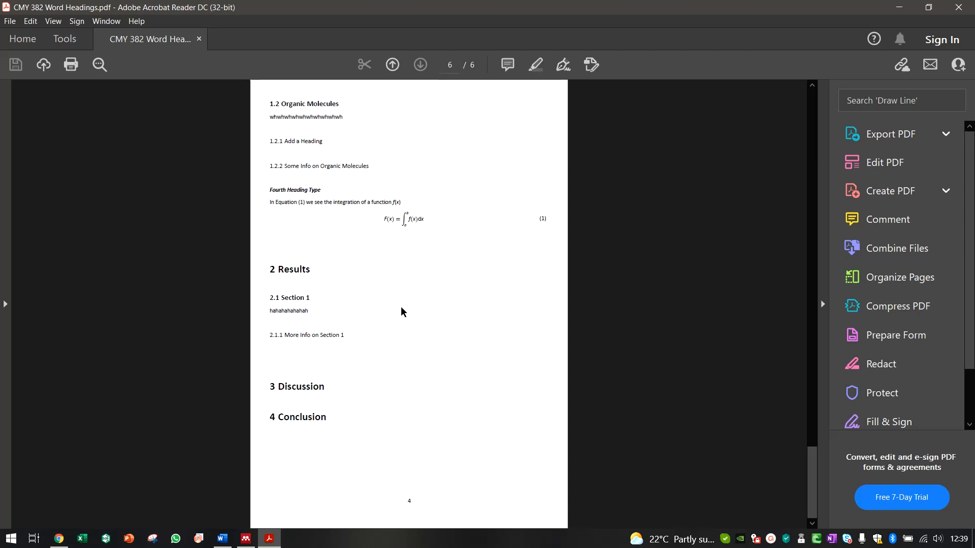
Switch back to the Word report and check the PDF option among the Save As file types, leaving the type as Word Document.
left_click(222, 537)
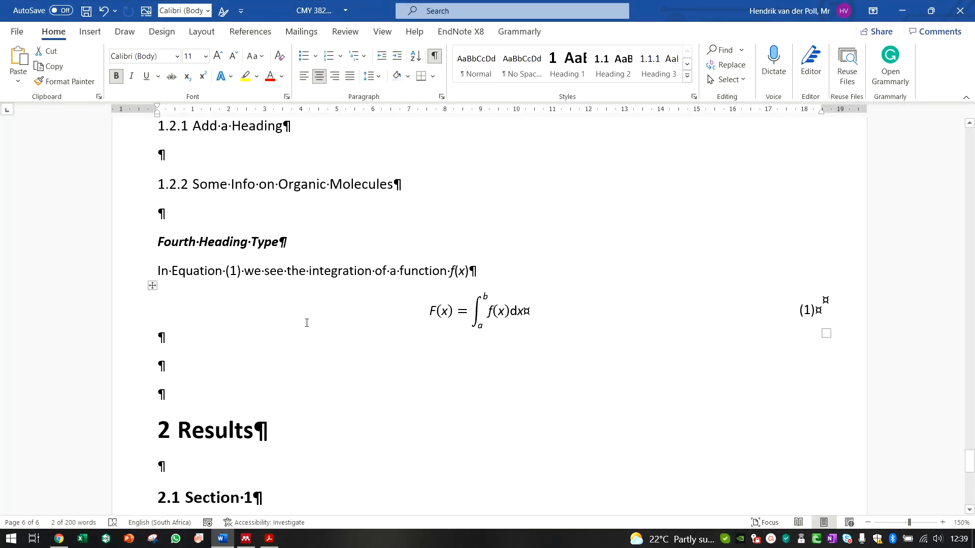
left_click(16, 31)
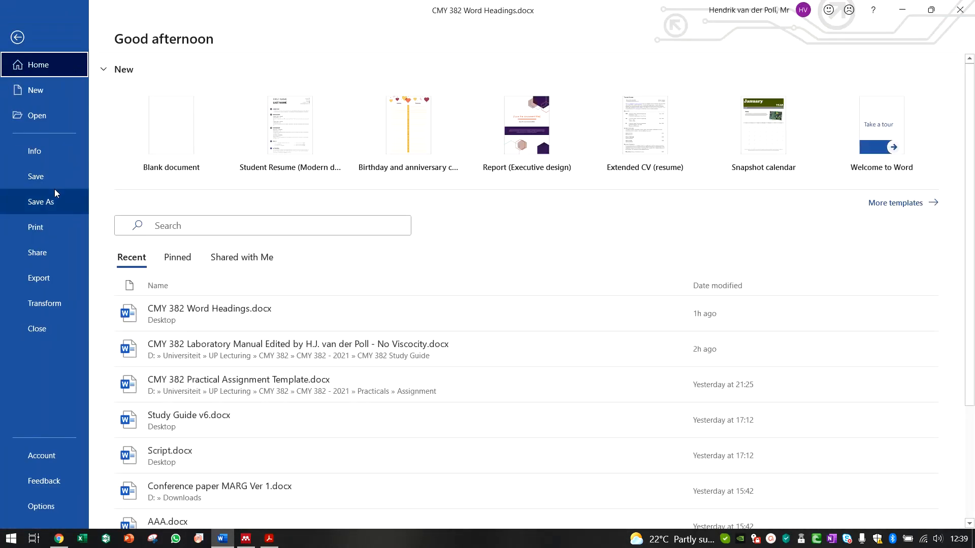
left_click(54, 203)
left_click(379, 109)
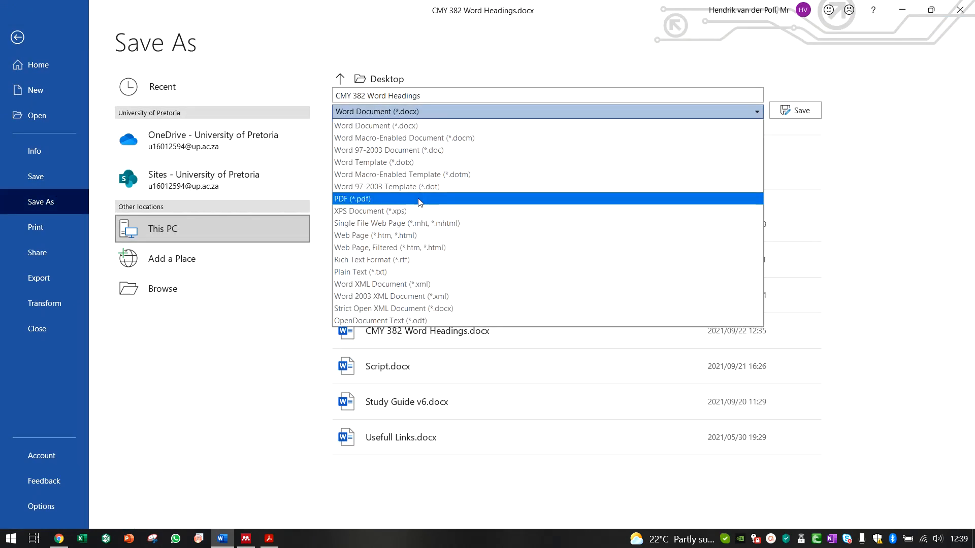
left_click(413, 109)
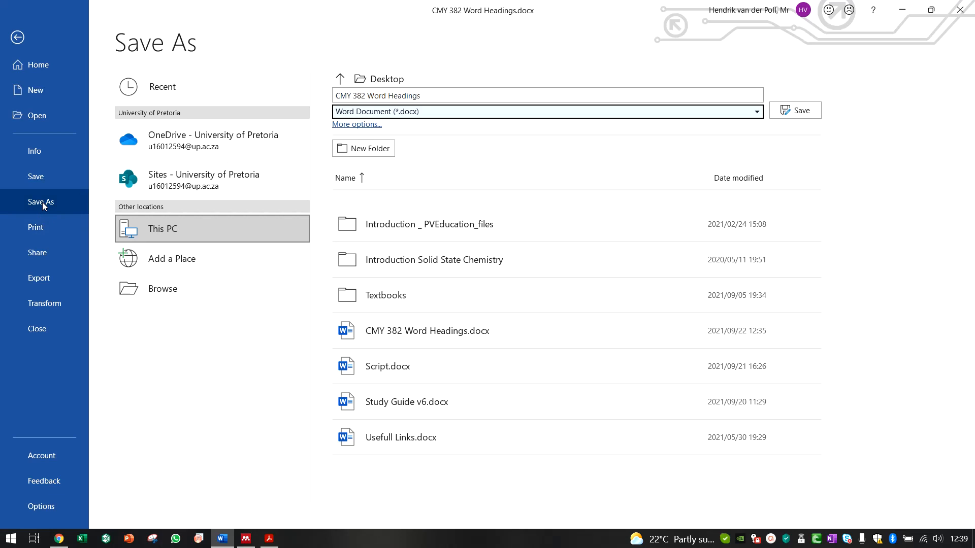
Print the whole report with Microsoft Print to PDF as the printer.
left_click(45, 230)
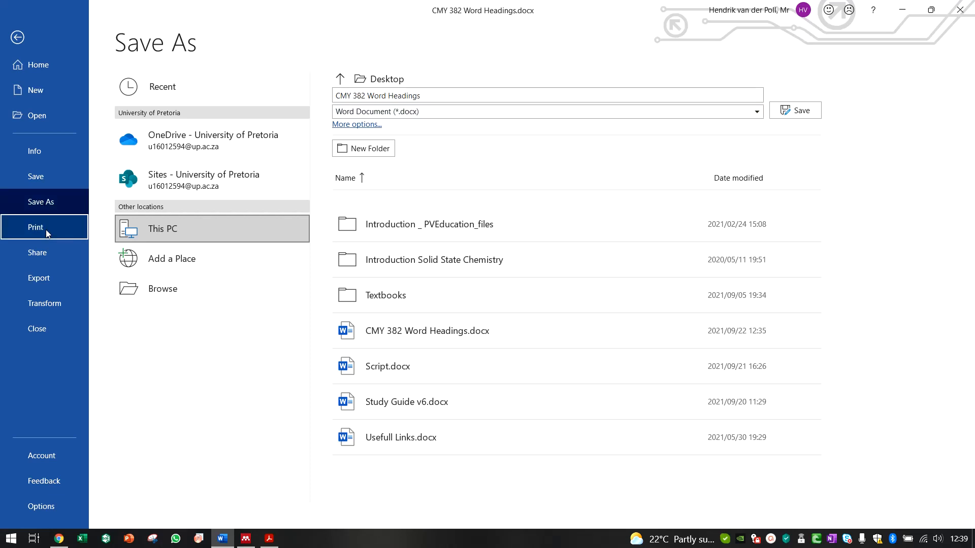
left_click(231, 174)
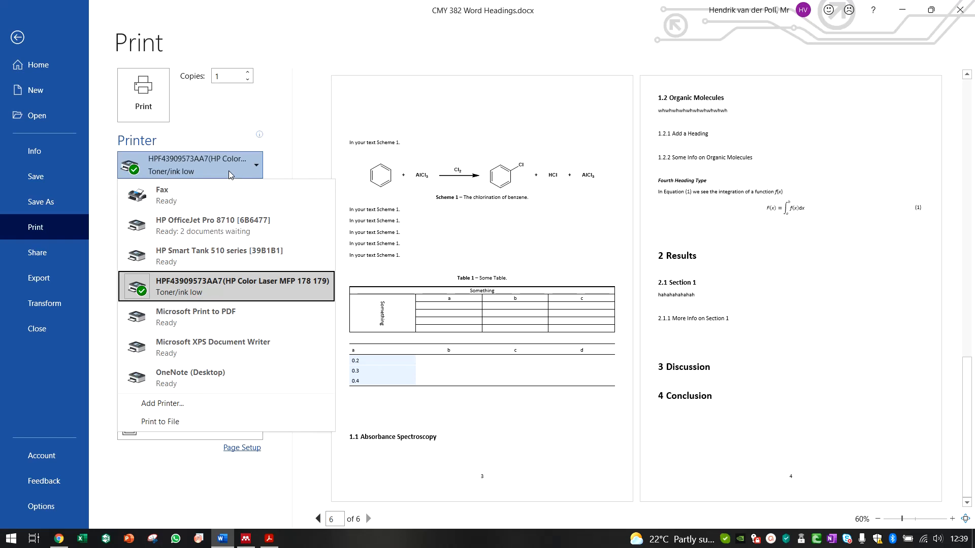
left_click(247, 319)
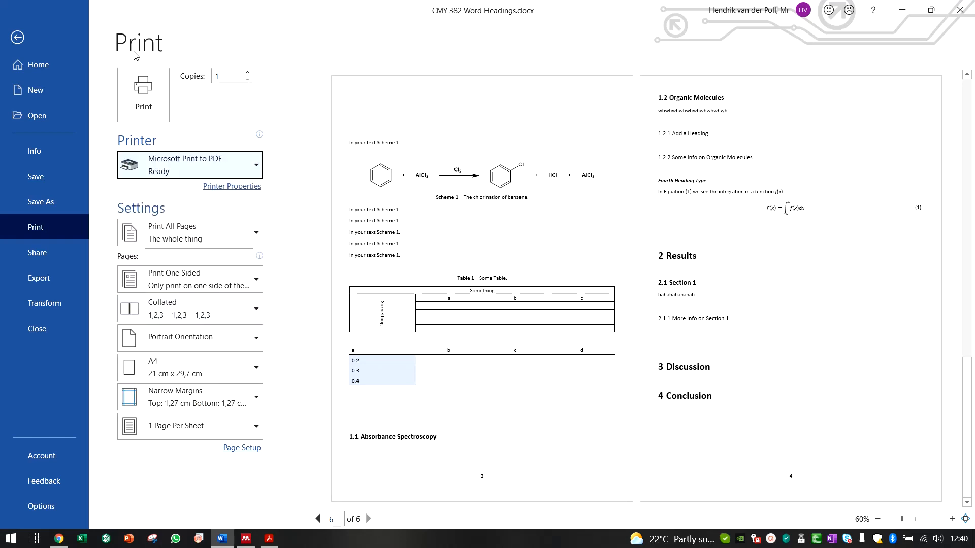
left_click(144, 95)
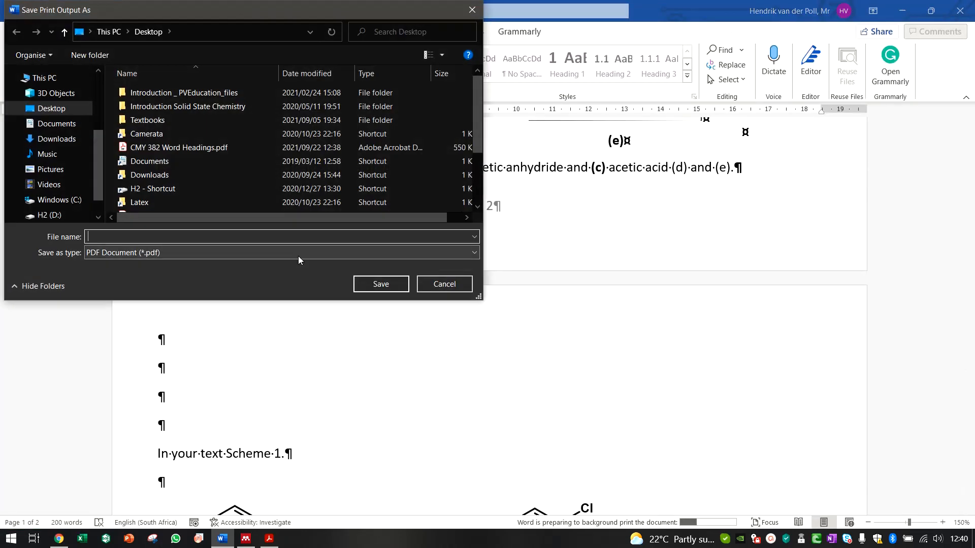
Save the print output on the Desktop as a PDF named Print to PDF Headings Document.
scroll(226, 165, "down", 1)
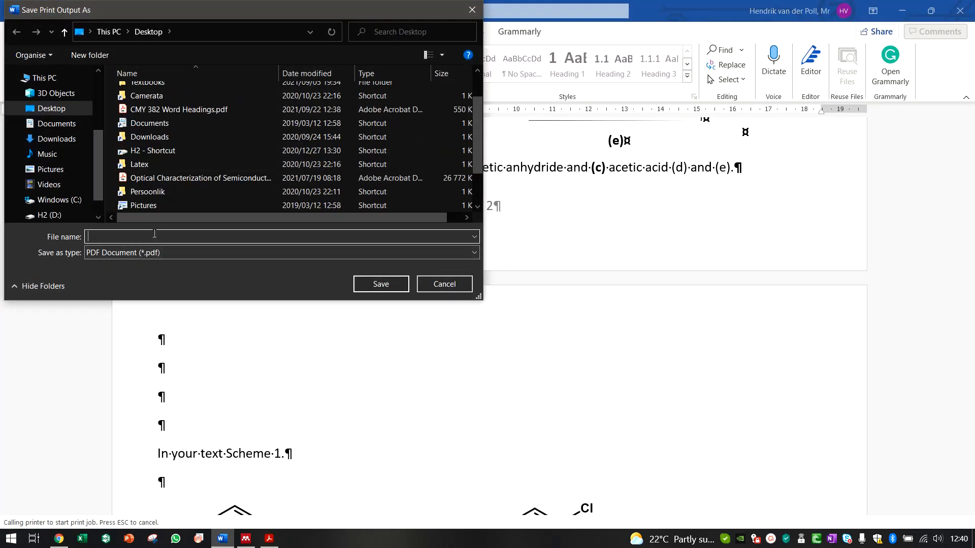
left_click(154, 237)
type("Print to PDF Headings D")
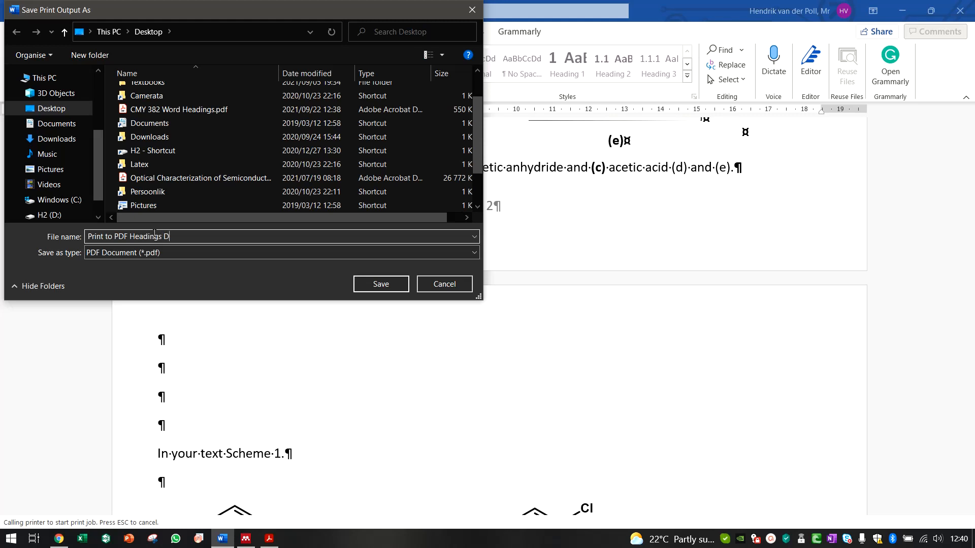
type("ocument")
key("Return")
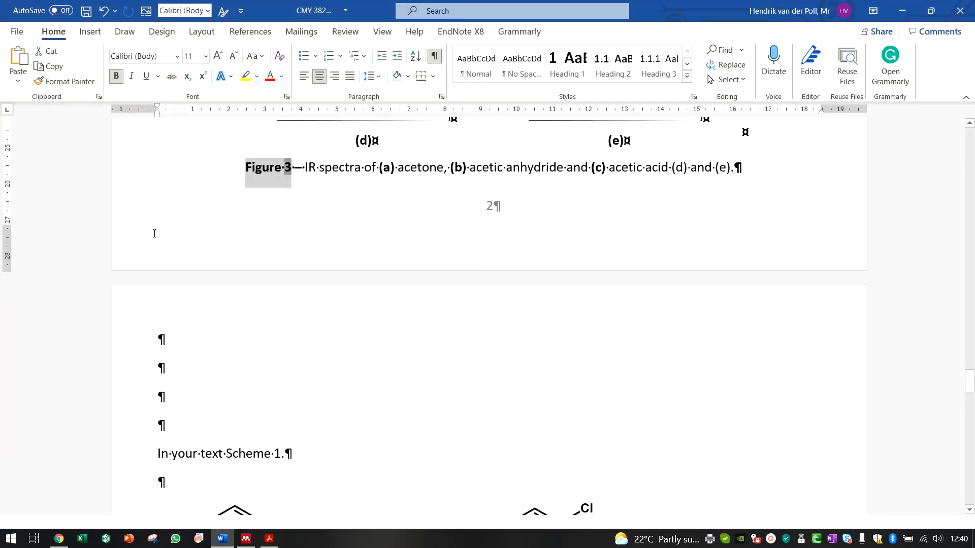
Minimize the report, open the Print to PDF Headings Document from the desktop in Acrobat Reader and look through its pages.
left_click(906, 14)
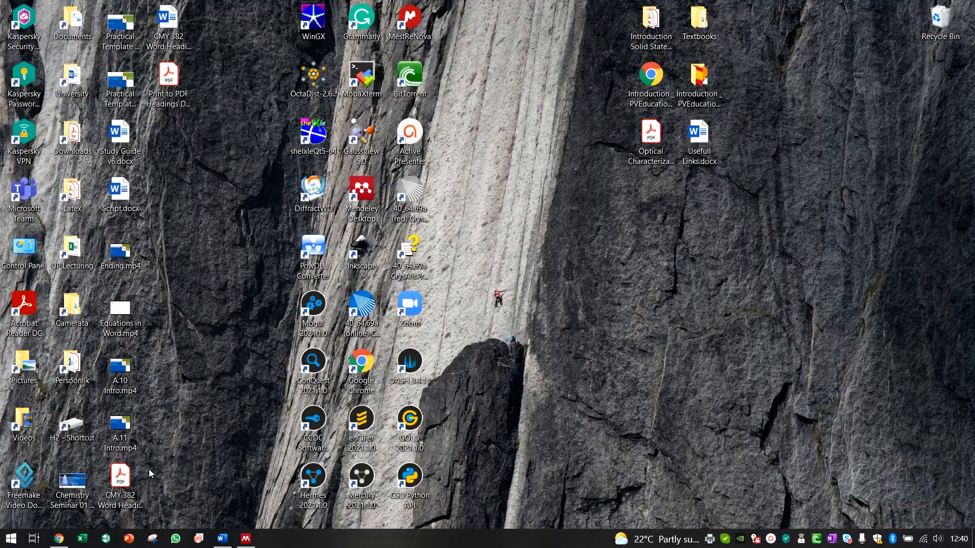
double_click(167, 74)
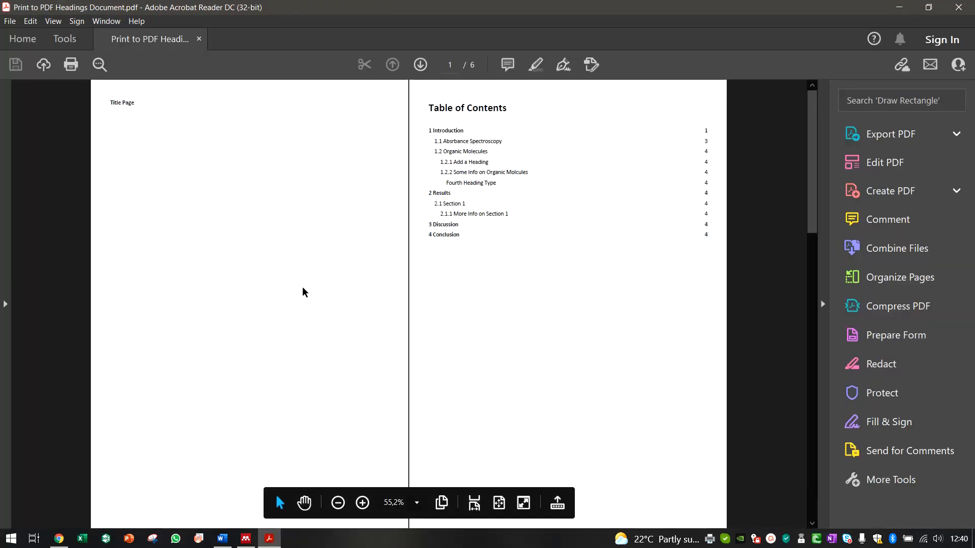
scroll(304, 292, "down", 5)
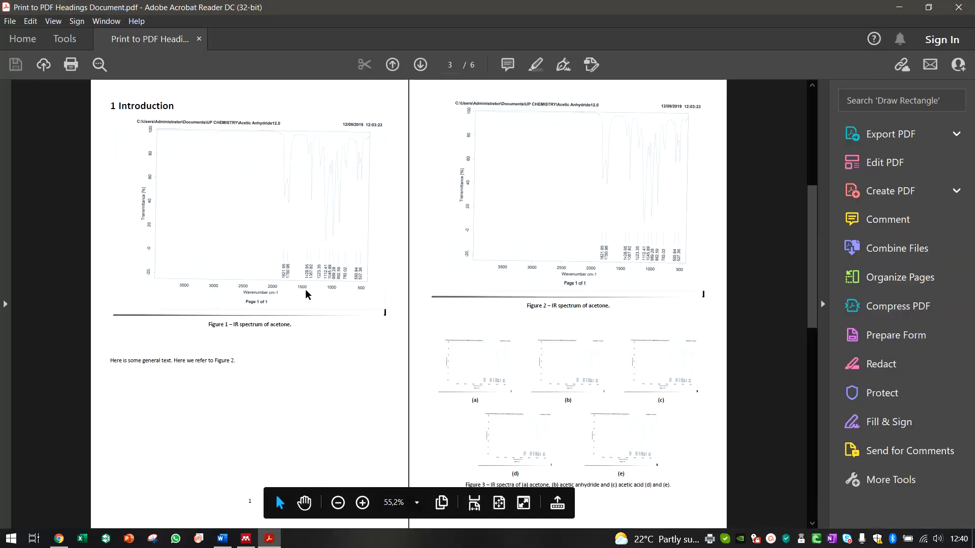
scroll(306, 295, "down", 5)
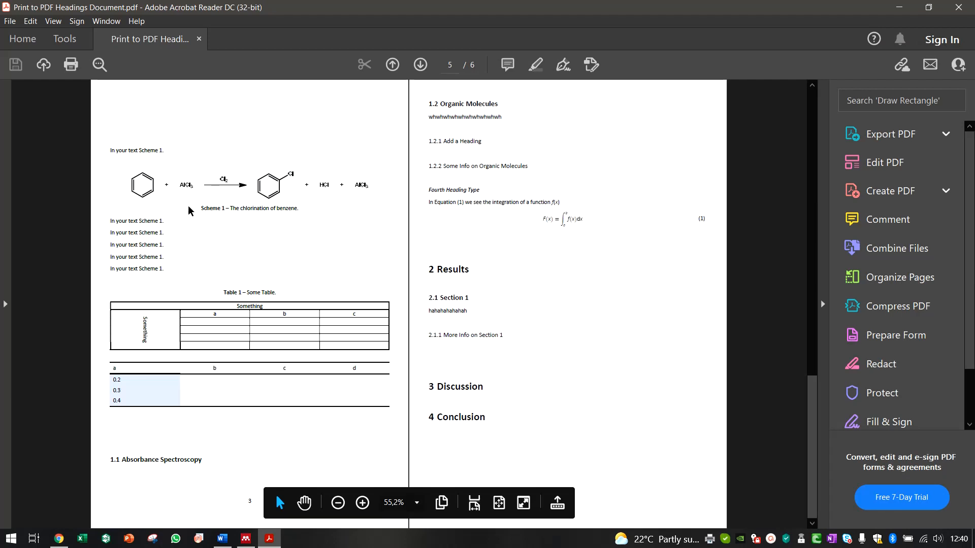
Test whether the Scheme 1, Equation (1) and Figure 2 cross-references work as links in the printed PDF.
left_click_drag(116, 151, 165, 151)
left_click(147, 151)
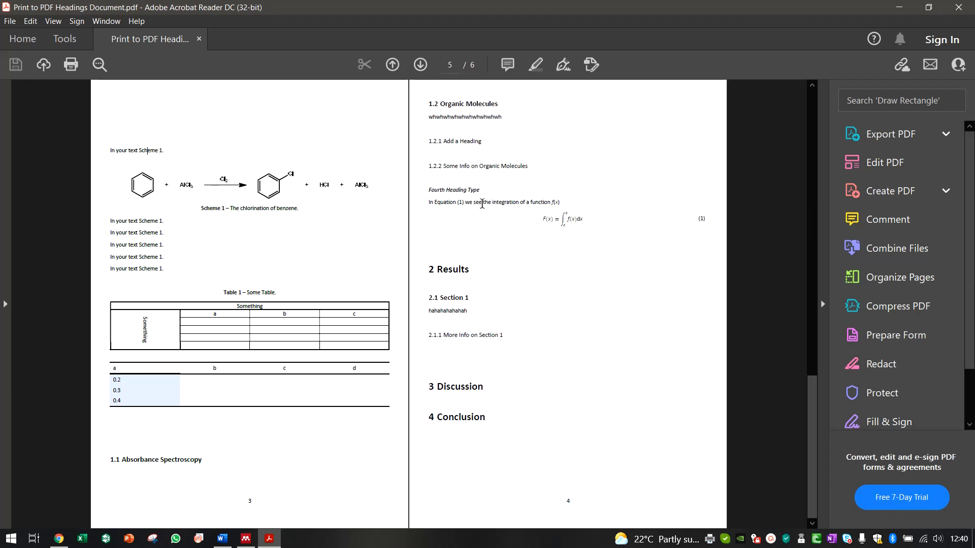
left_click(463, 202)
scroll(459, 227, "up", 10)
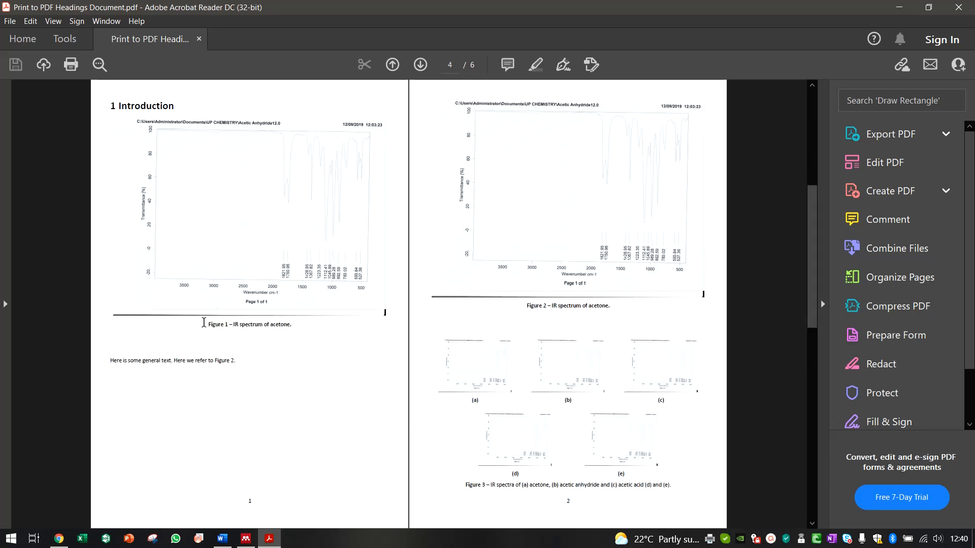
left_click_drag(204, 323, 296, 336)
left_click(235, 362)
scroll(430, 384, "down", 10)
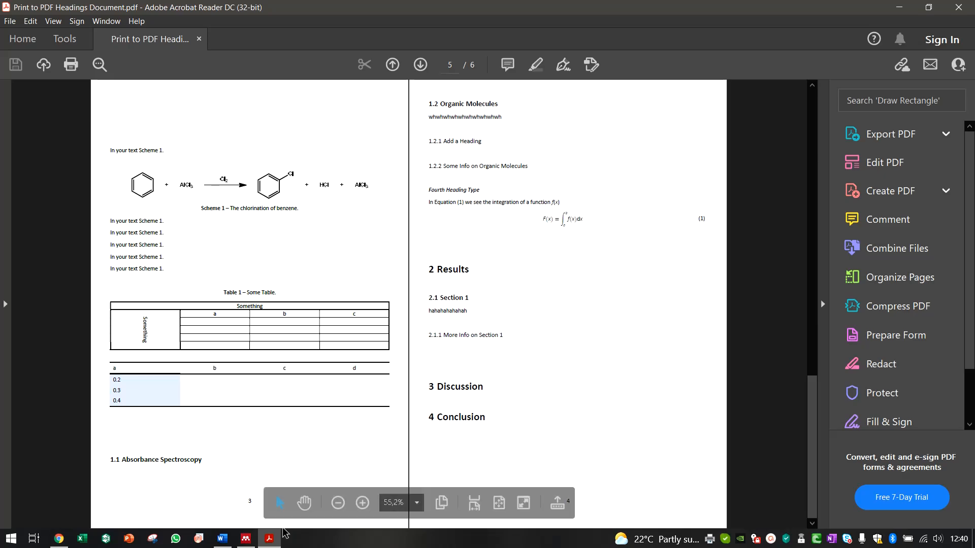
Open the CMY 382 Word Headings PDF from the desktop and compare its scheme, table and equation pages with the printed PDF.
left_click(270, 538)
double_click(120, 487)
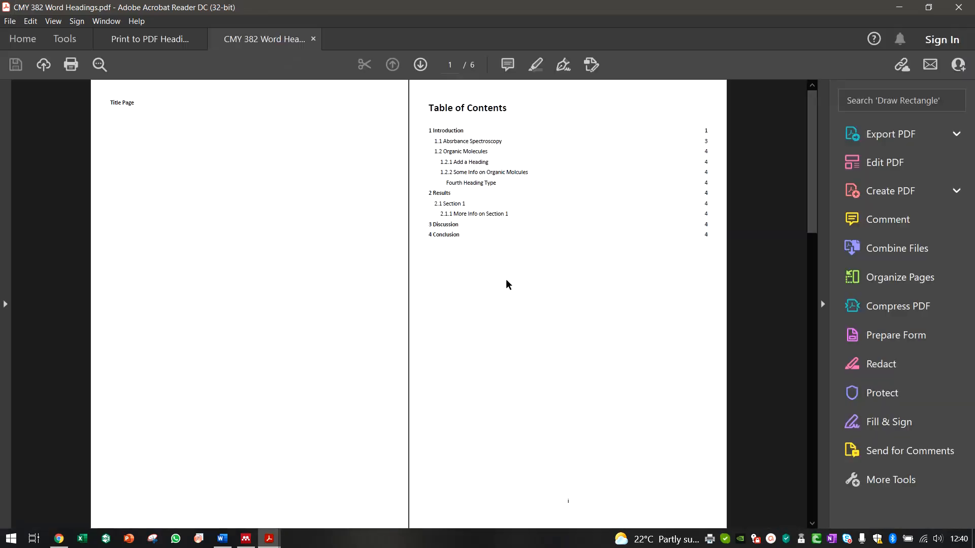
scroll(452, 287, "down", 15)
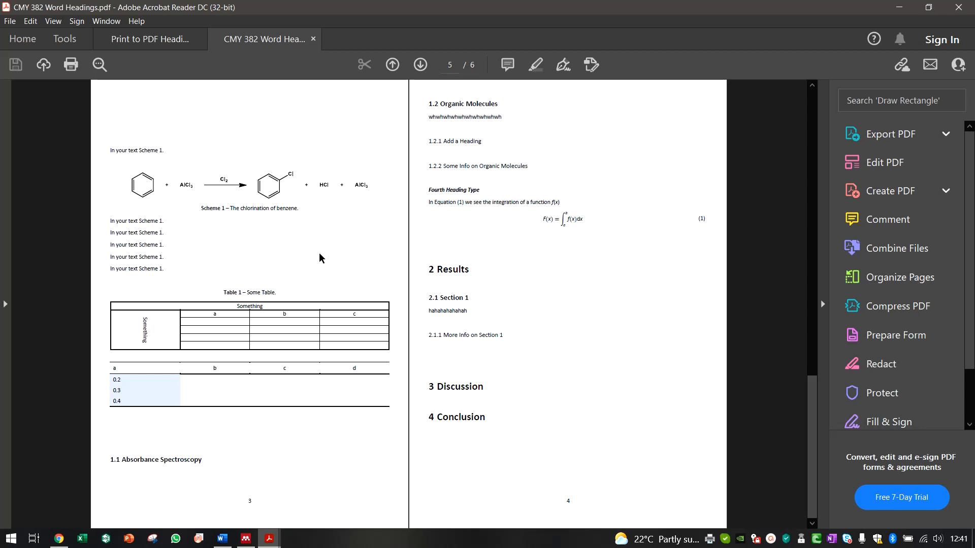
left_click(169, 45)
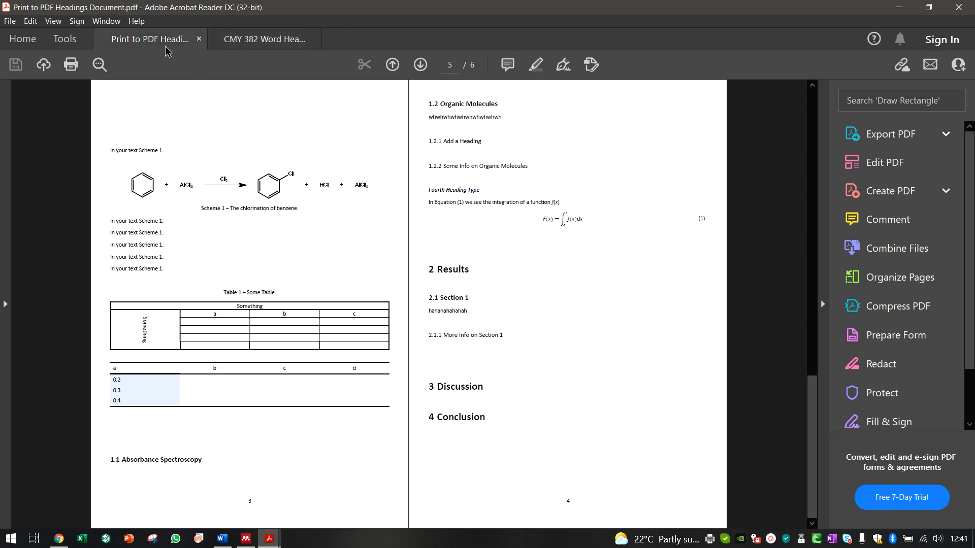
left_click(267, 34)
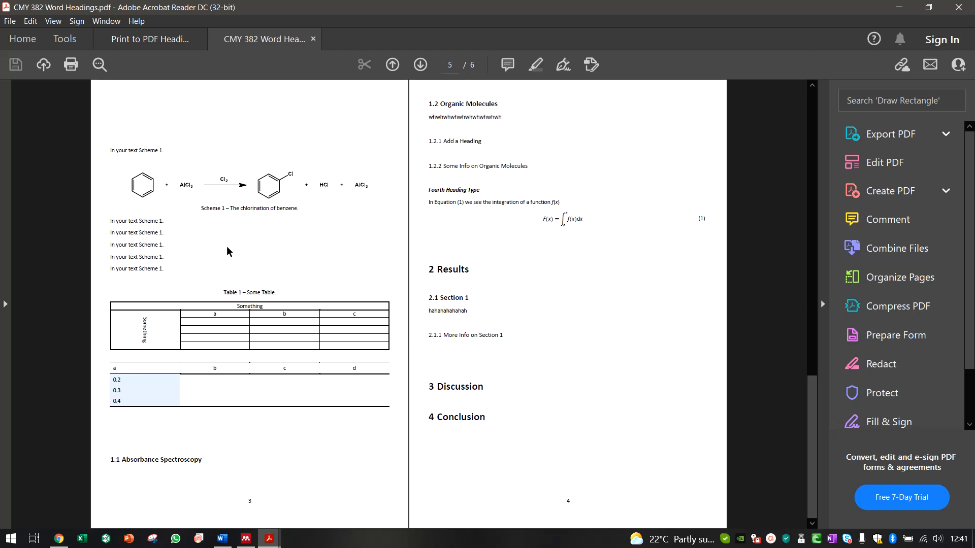
Switch back to the Word report and place the cursor in the first empty paragraph after the Figure 3 page.
key("alt+Tab")
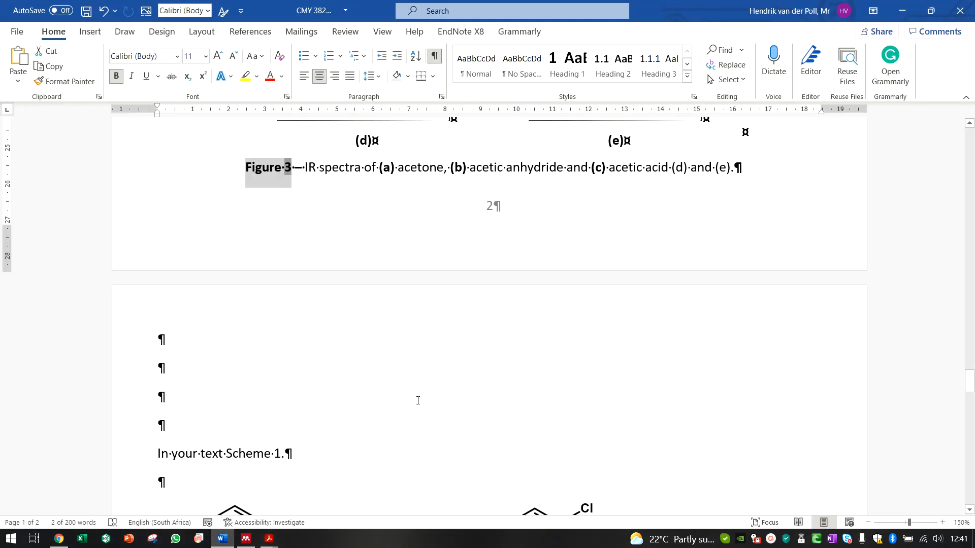
left_click(258, 349)
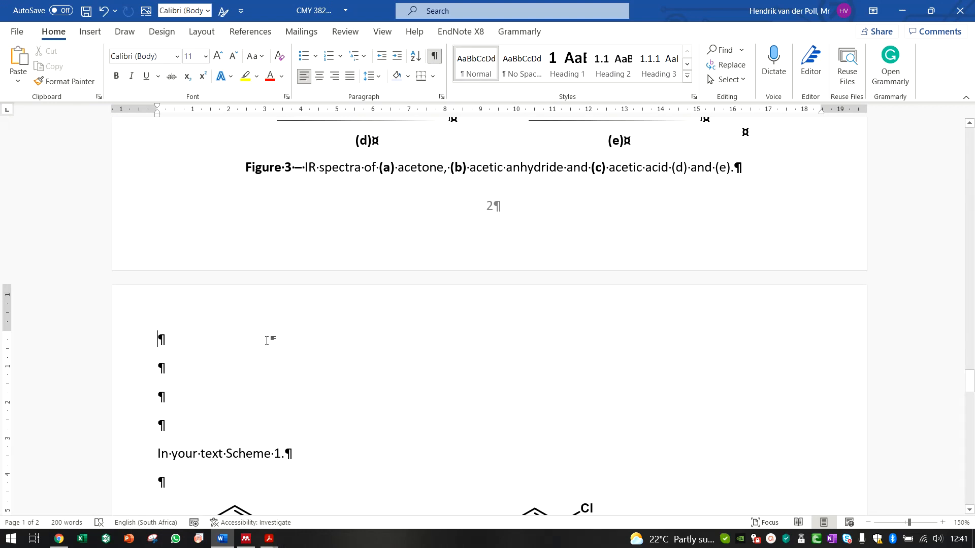